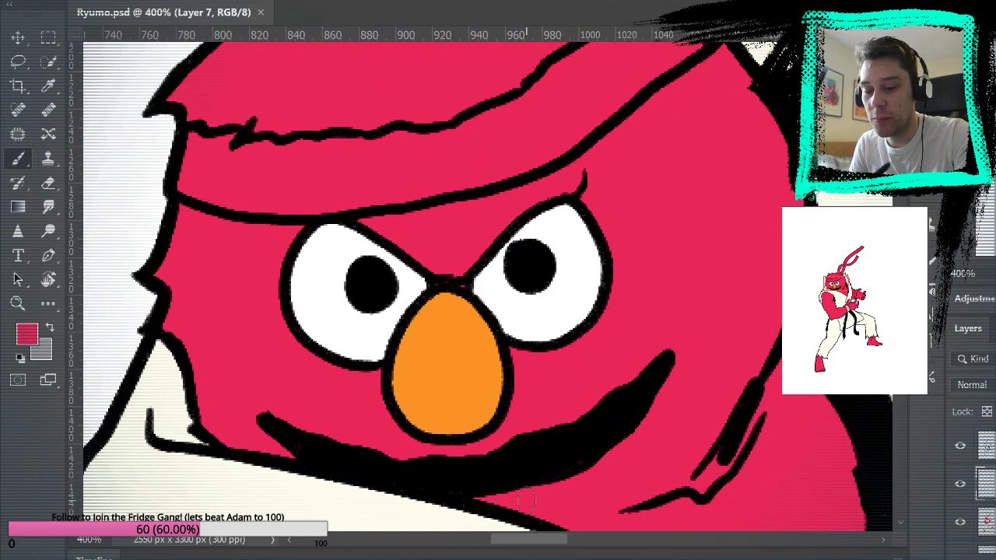
Step: On Layer 6, sample the robe's cream colour and paint over the red spill beside the head's outline
mouse_move(900, 242)
mouse_down()
mouse_move(900, 194)
mouse_move(900, 256)
mouse_move(900, 240)
mouse_up()
scroll(986, 484, down, 2)
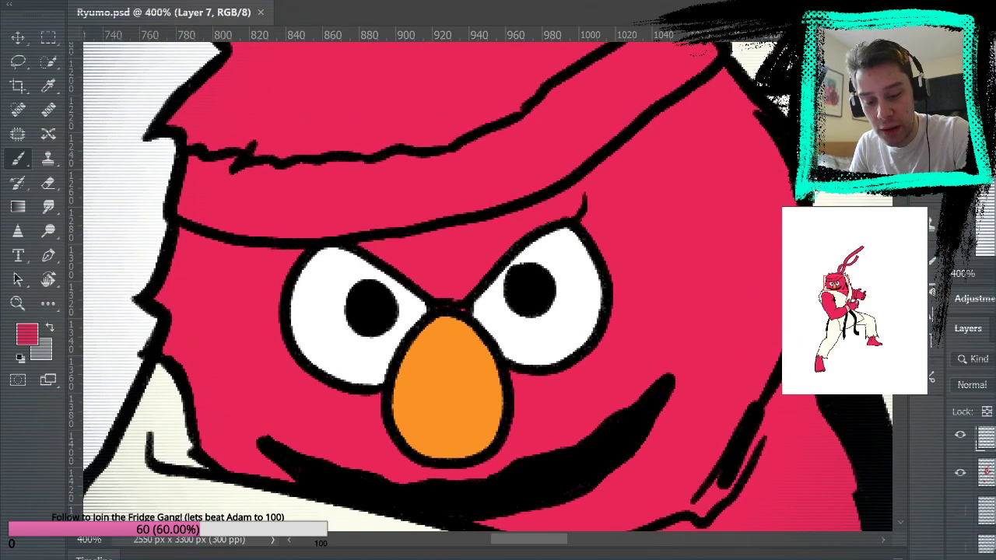
click(986, 497)
drag(553, 543, 602, 537)
mouse_move(523, 175)
mouse_down()
mouse_move(507, 249)
mouse_move(574, 268)
mouse_up()
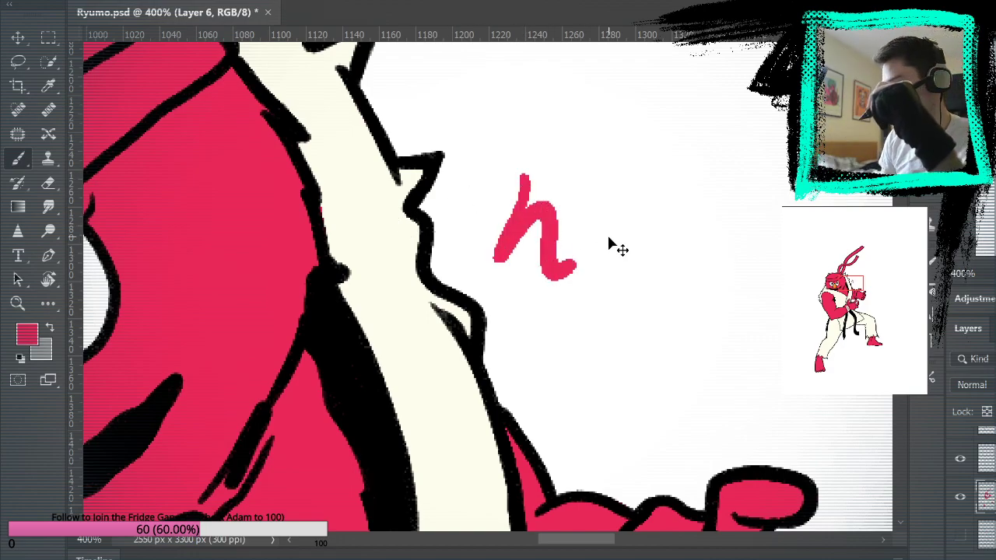
key(ctrl+z)
alt+click(383, 251)
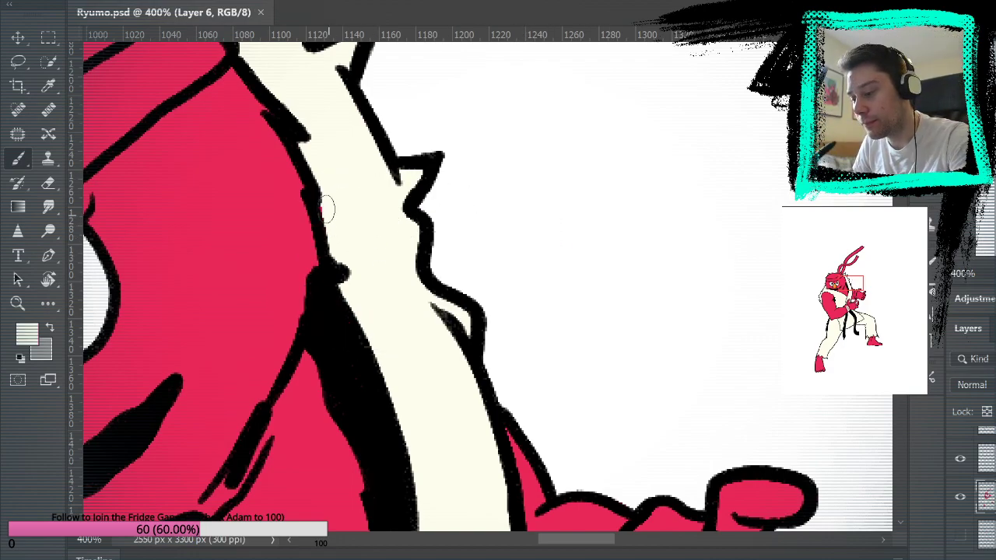
drag(333, 215, 690, 397)
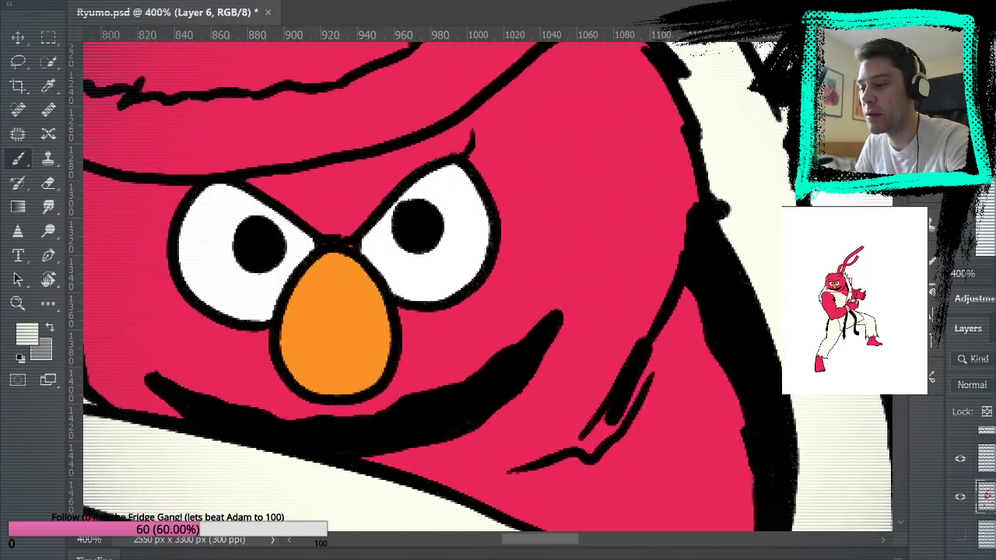
Step: Show the layer containing the Elmo and Ryu reference images around the drawn figure
key(ctrl+0)
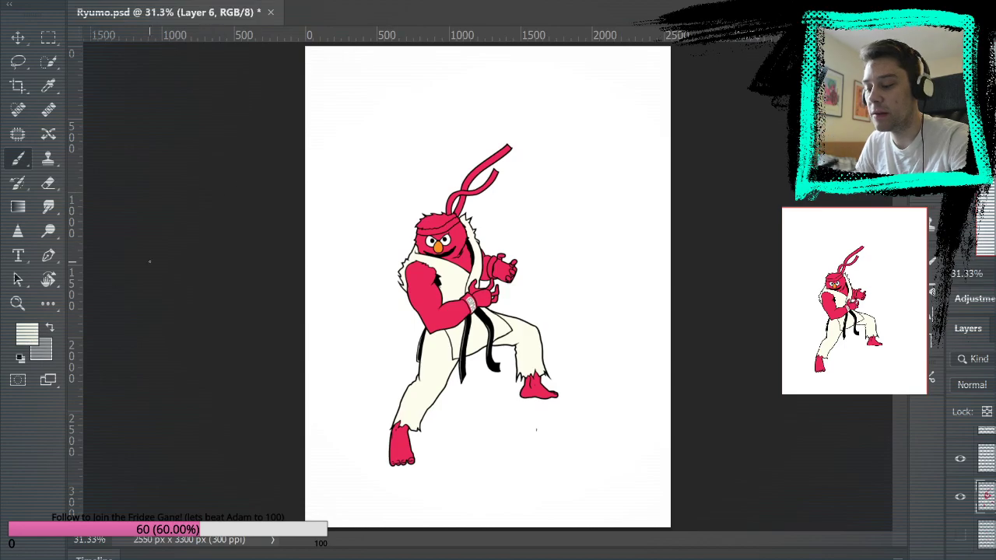
click(17, 303)
click(433, 308)
click(479, 264)
click(479, 264)
click(480, 263)
scroll(962, 497, down, 1)
click(960, 498)
Step: Examine the figure's colouring against the Ryu and Elmo reference images, toggling the references for comparison
drag(850, 312, 526, 559)
drag(456, 363, 647, 238)
drag(591, 223, 762, 132)
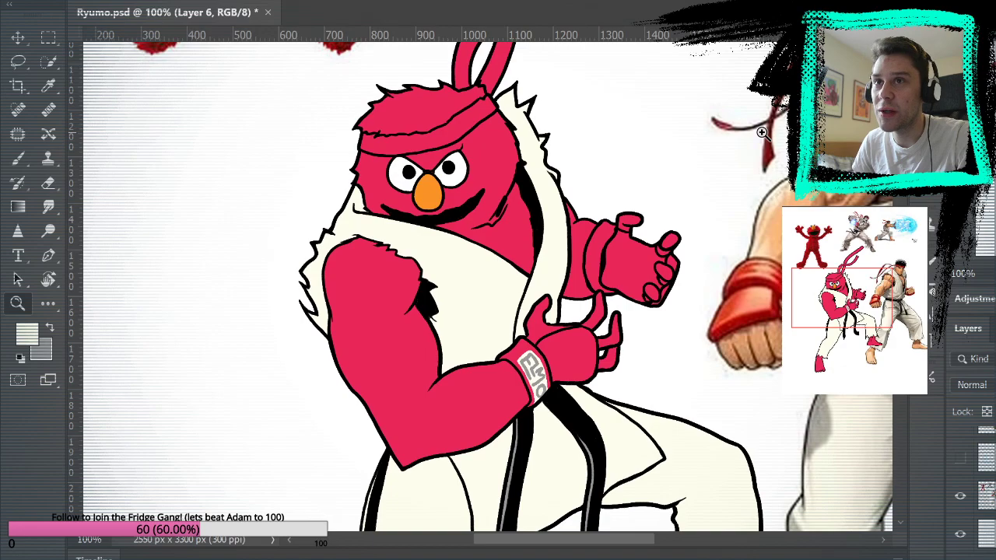
click(960, 497)
drag(751, 359, 680, 425)
click(960, 496)
drag(717, 294, 832, 462)
drag(692, 354, 814, 180)
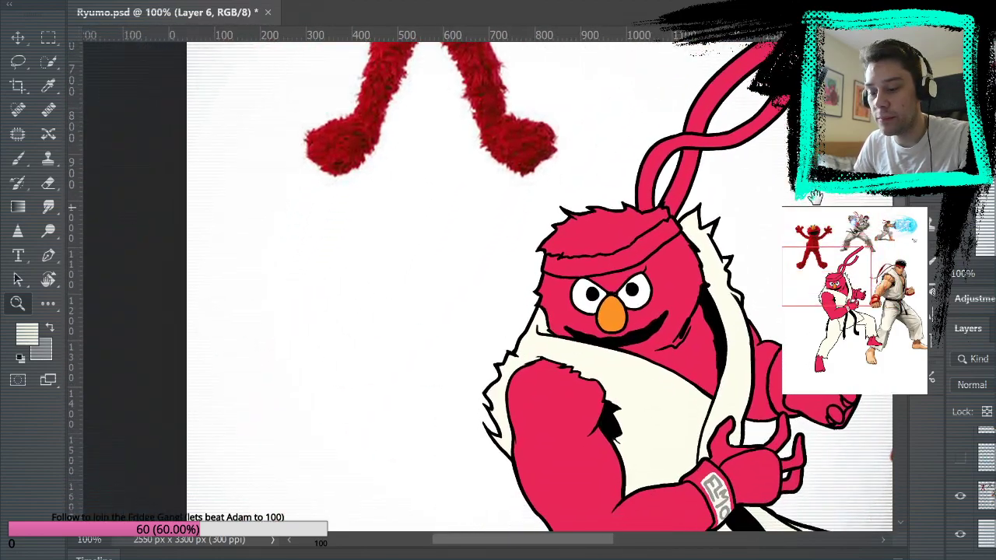
drag(813, 497, 776, 291)
drag(765, 116, 789, 529)
drag(747, 77, 743, 216)
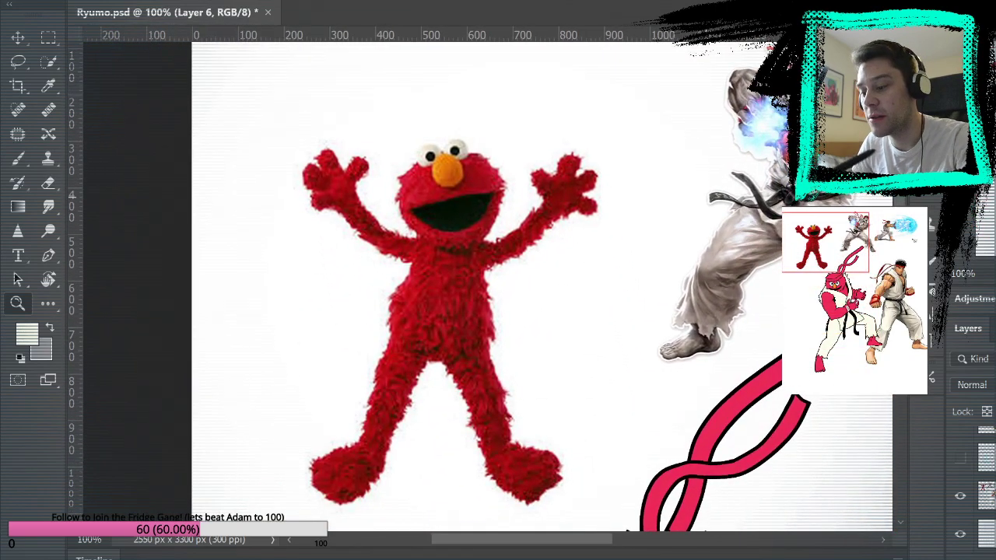
Step: Sample a dark red from the Elmo reference's fur as the brush colour
alt+click(495, 316)
key(b)
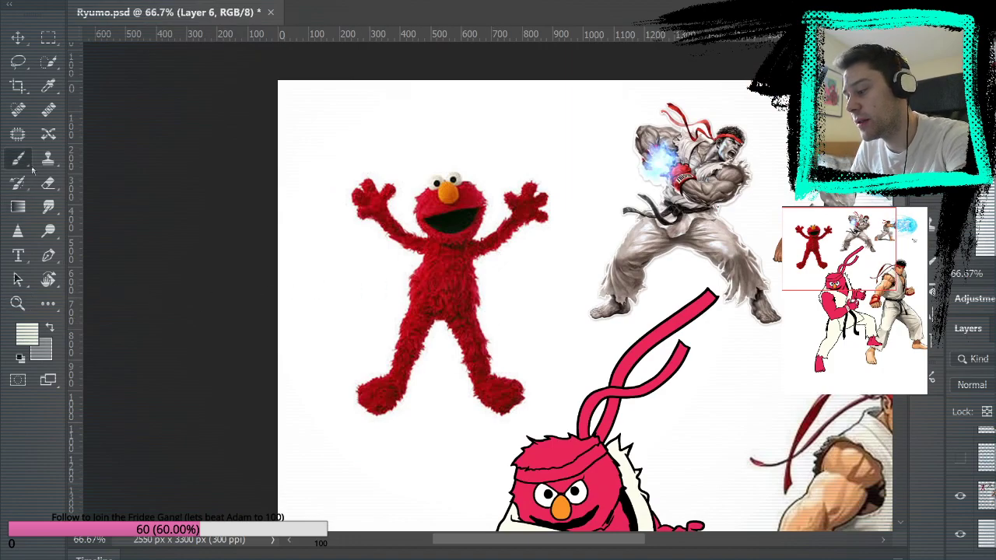
key(z)
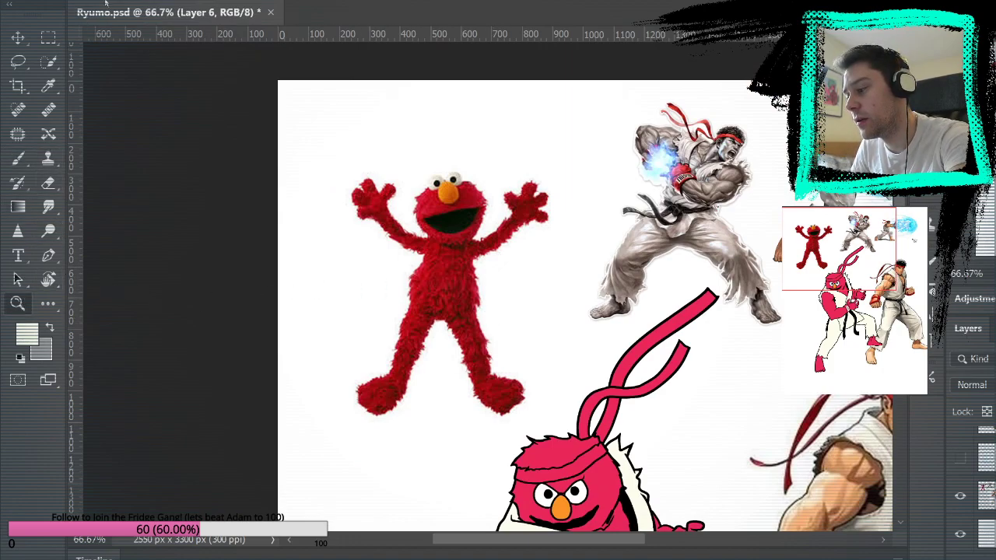
click(504, 204)
click(483, 200)
click(490, 207)
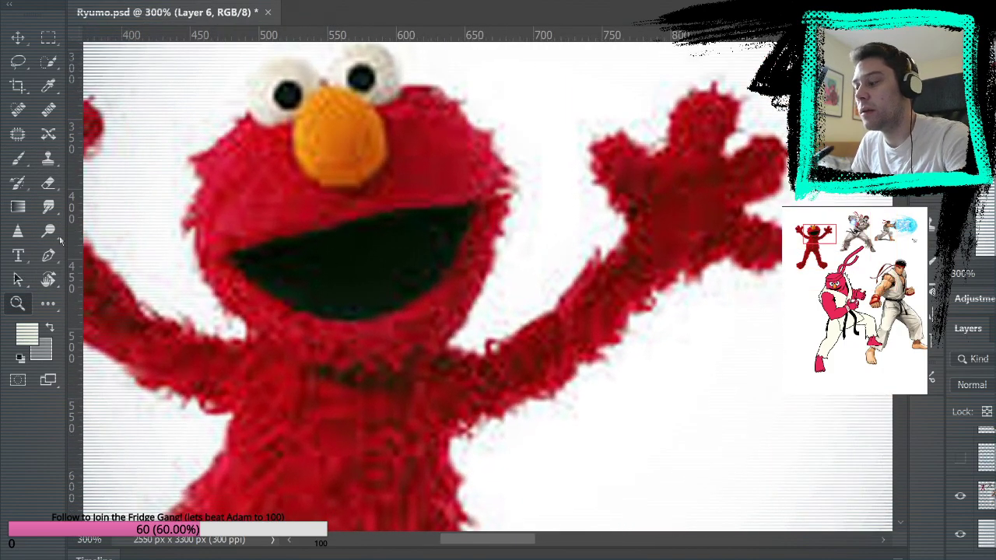
key(b)
key(x)
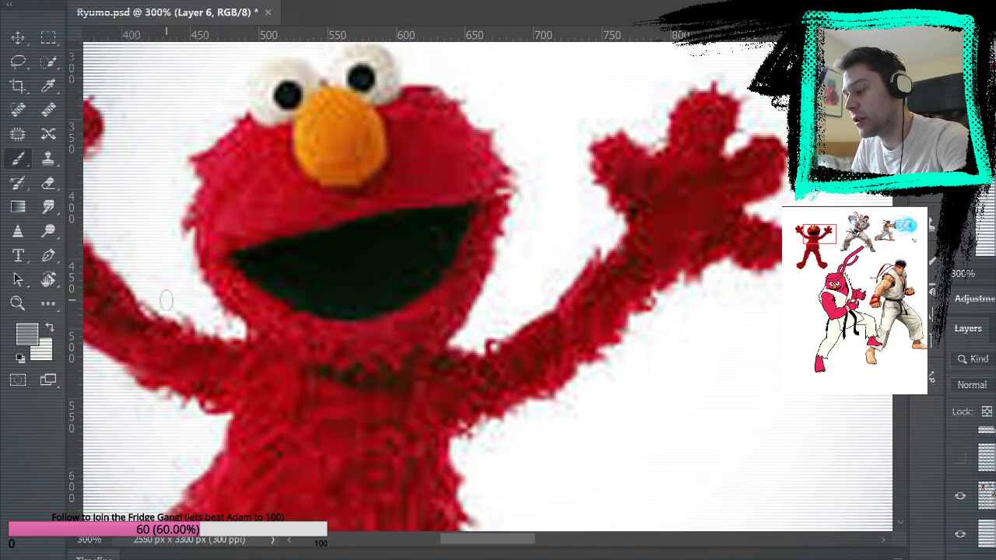
alt+click(430, 145)
mouse_move(534, 415)
mouse_down()
mouse_move(472, 195)
mouse_move(468, 112)
mouse_up()
mouse_move(546, 328)
mouse_down()
mouse_move(573, 328)
mouse_move(585, 360)
mouse_up()
key(ctrl+z)
drag(527, 315, 557, 394)
alt+click(280, 149)
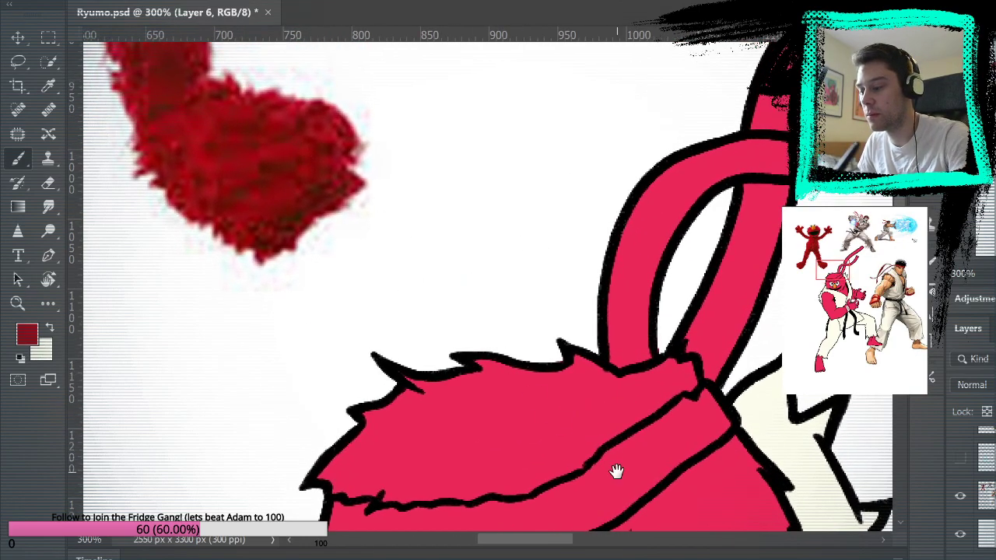
Step: Try the sampled dark red and adjusted reds with test strokes on the figure's forehead, undoing each stroke
drag(616, 472, 589, 334)
click(562, 286)
key(ctrl+z)
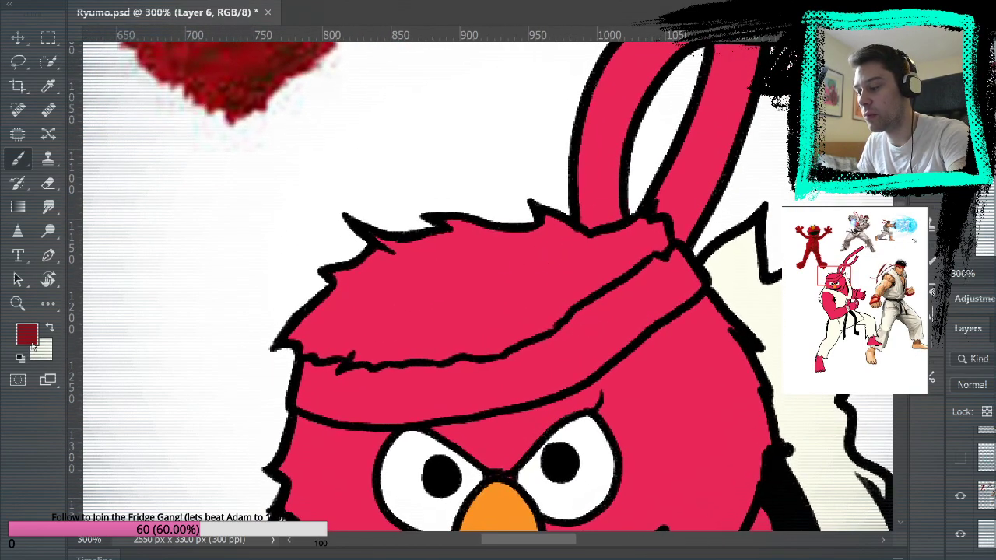
key(i)
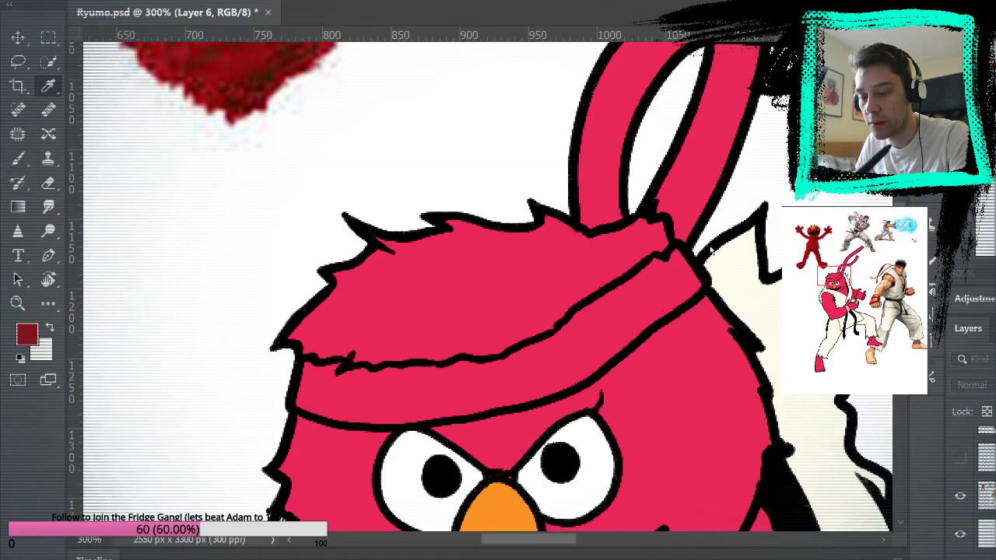
key(b)
drag(487, 303, 583, 315)
key(ctrl+z)
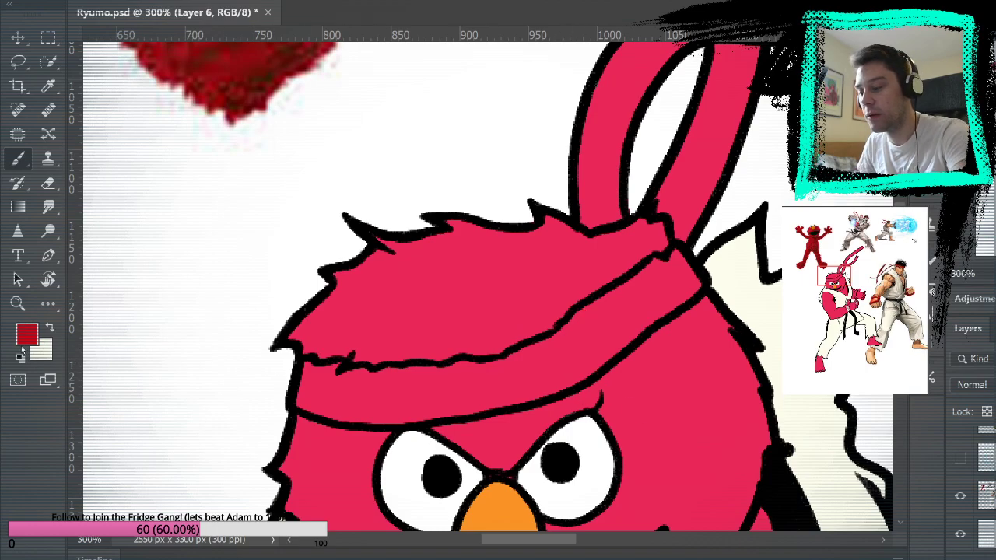
key(i)
key(b)
mouse_move(492, 305)
mouse_down()
mouse_move(517, 266)
mouse_move(628, 250)
mouse_up()
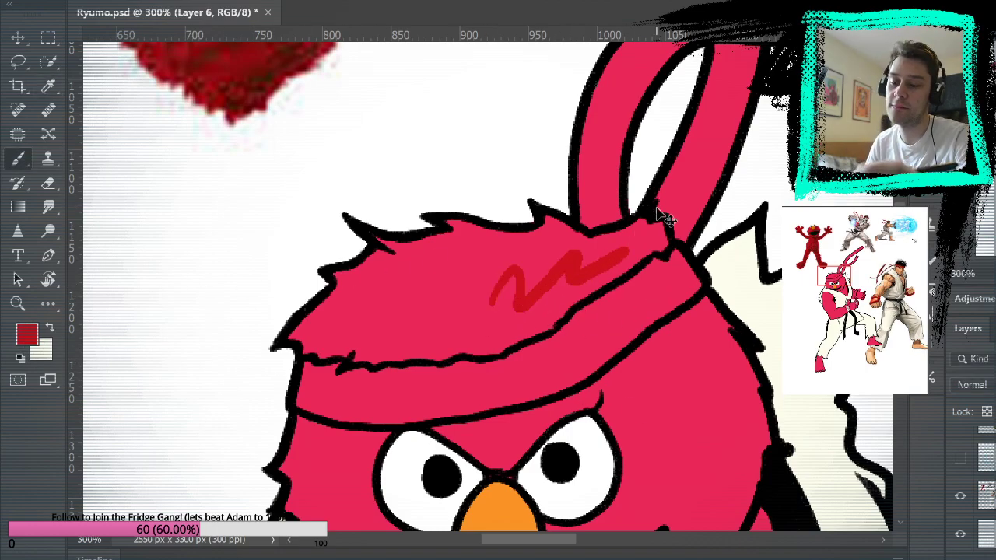
key(ctrl+z)
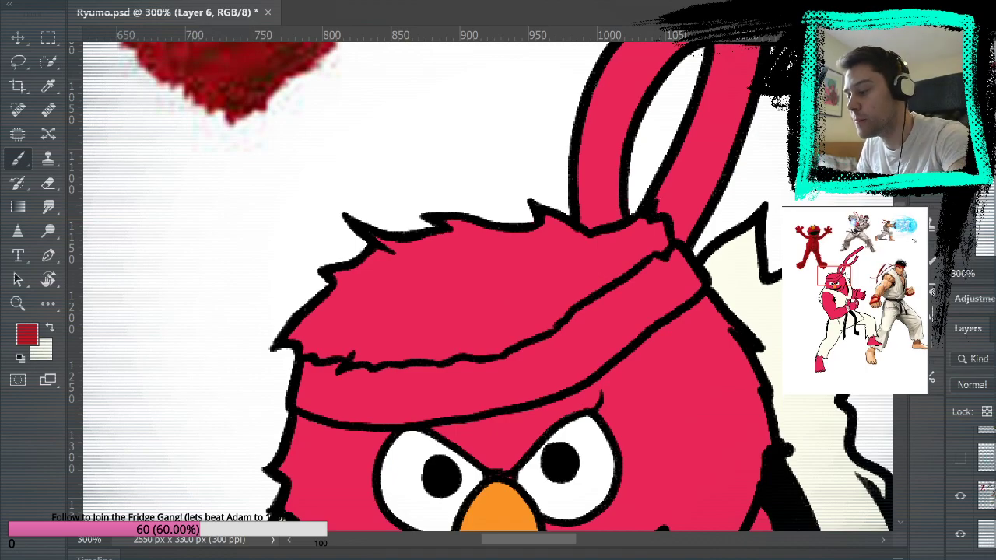
Step: Adjust the brush colour to a crimson slightly darker than the fur, testing it on the forehead and undoing the stroke
key(i)
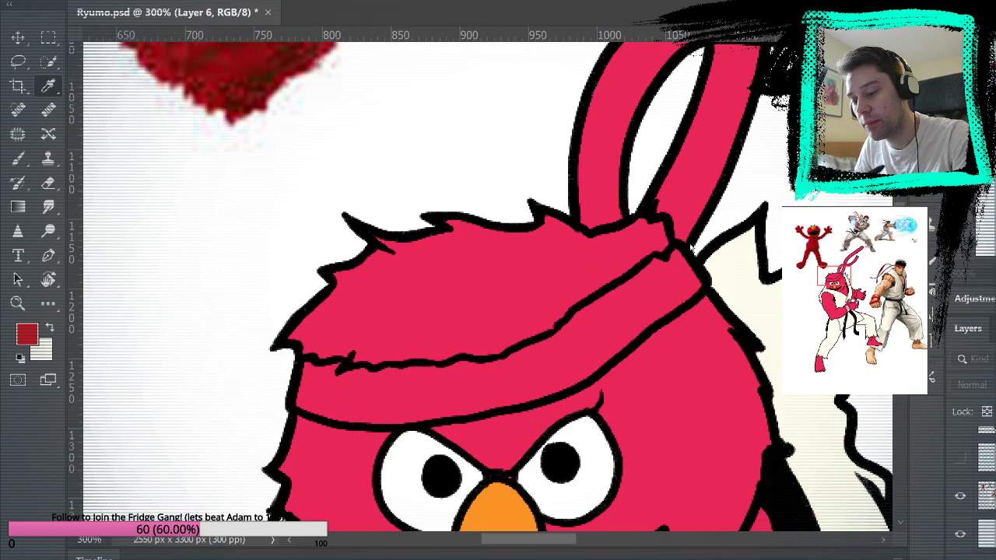
key(b)
mouse_move(546, 311)
mouse_down()
mouse_move(582, 268)
mouse_move(626, 253)
mouse_up()
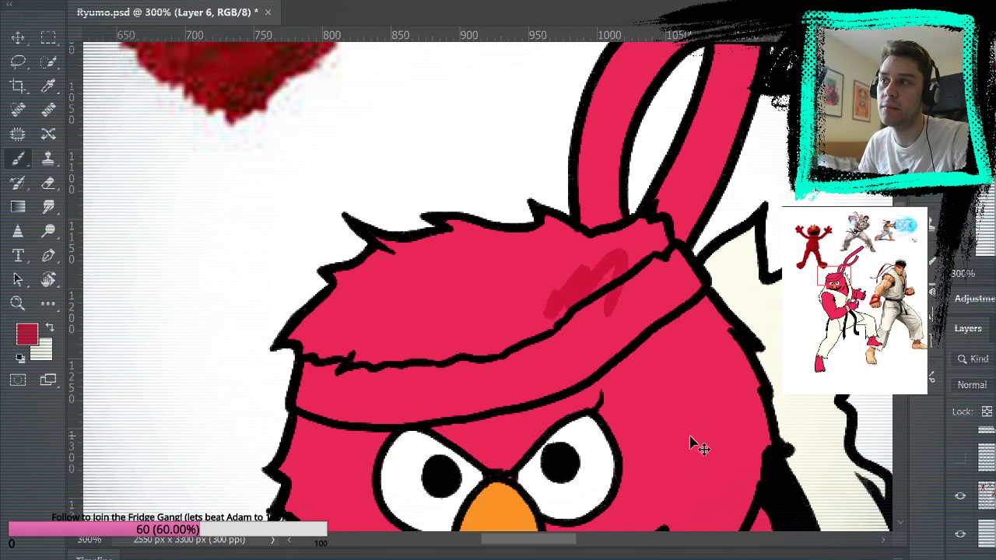
key(ctrl+z)
key(i)
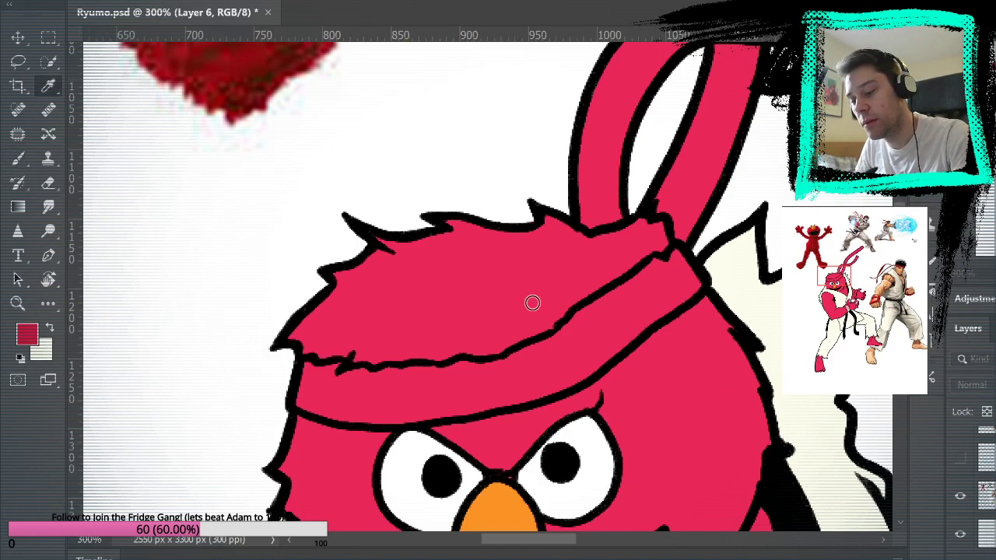
key(b)
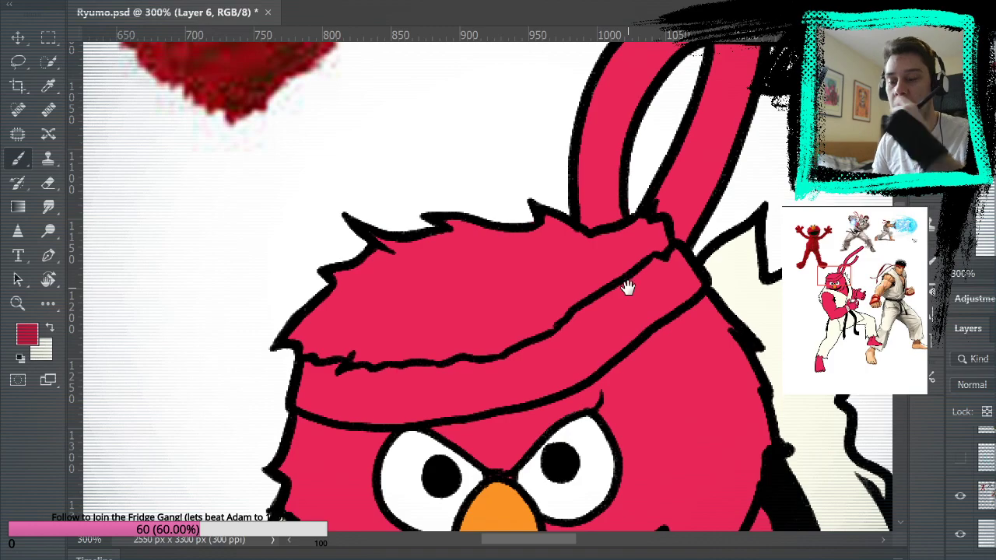
Step: Paint the headband tail section between the knot and the ribbon crossing in dark crimson
drag(627, 288, 550, 381)
scroll(980, 490, up, 4)
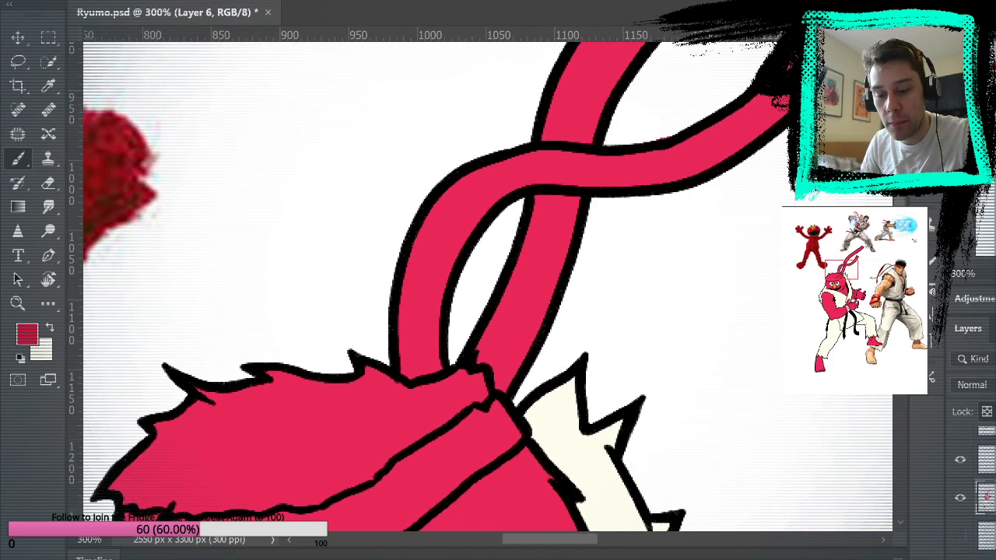
mouse_move(479, 348)
mouse_down()
mouse_move(503, 385)
mouse_move(497, 367)
mouse_move(515, 337)
mouse_move(522, 363)
mouse_move(507, 378)
mouse_move(579, 202)
mouse_move(534, 196)
mouse_move(487, 368)
mouse_move(537, 336)
mouse_move(567, 214)
mouse_move(547, 271)
mouse_up()
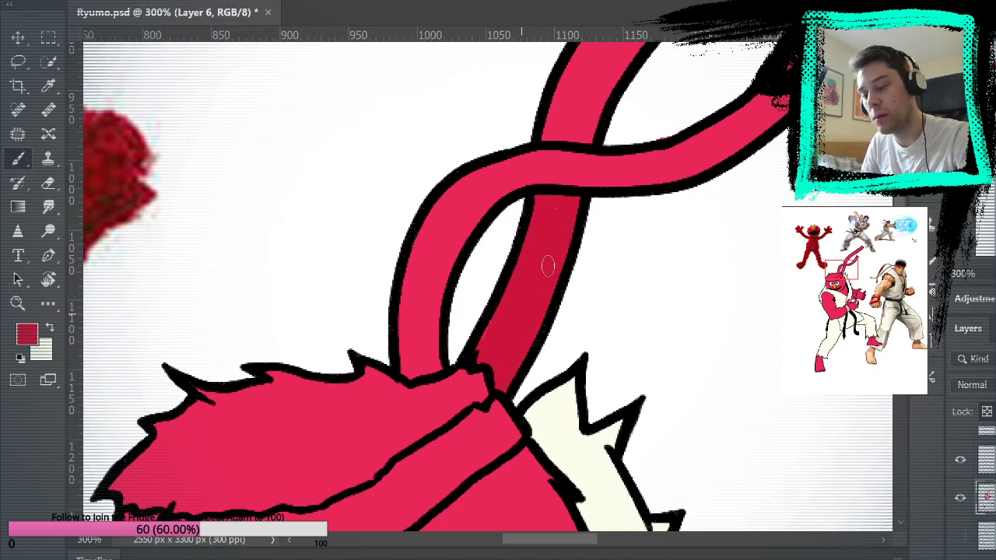
Step: Deepen the crimson shading colour slightly and refill the shaded headband tail section with the Paint Bucket
mouse_move(645, 262)
mouse_down()
mouse_move(692, 442)
mouse_move(679, 336)
mouse_move(656, 395)
mouse_up()
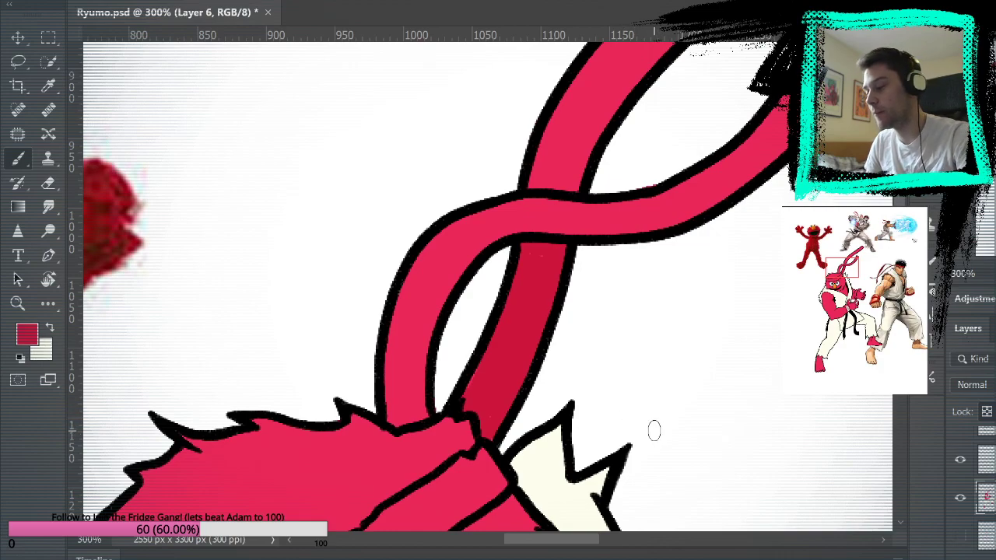
key(i)
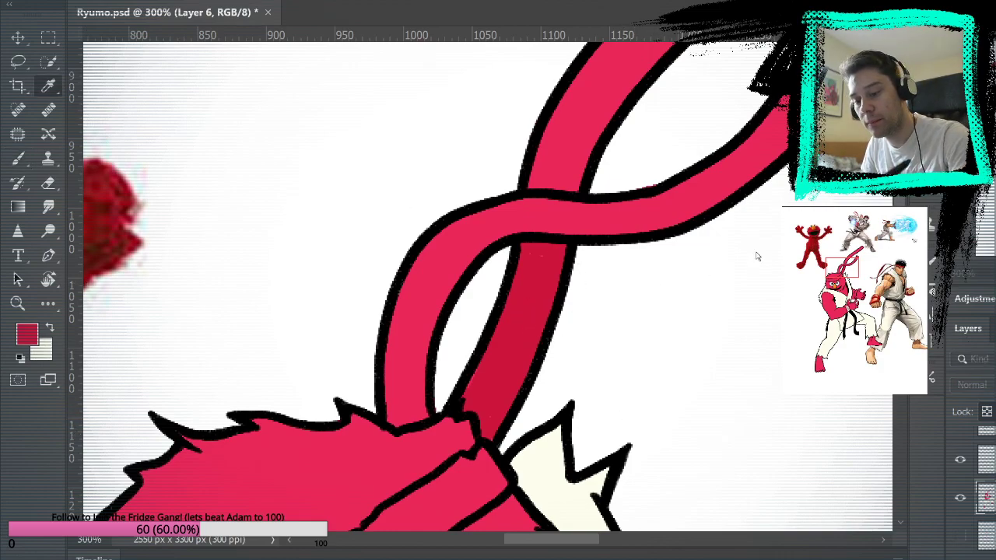
key(g)
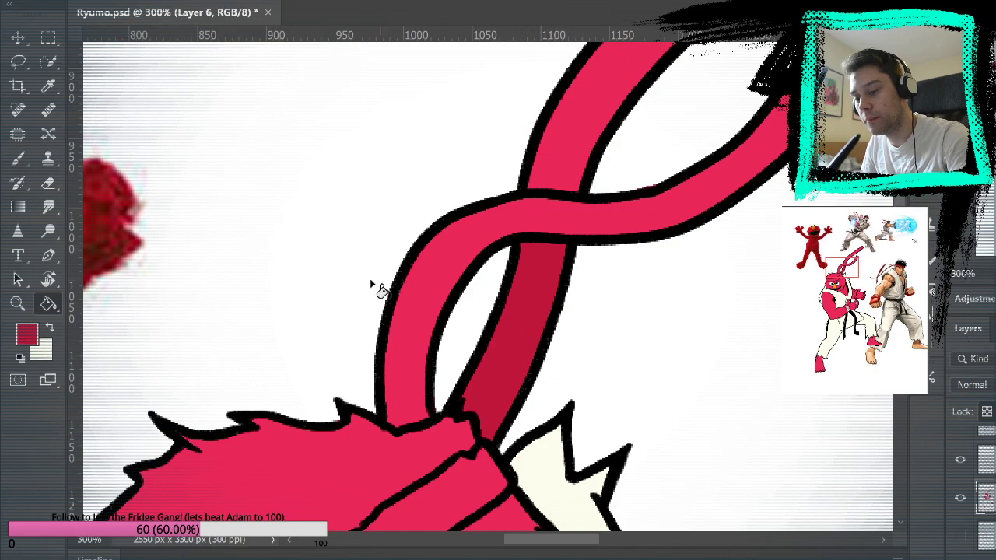
Step: Brush thin crimson shadow streaks diagonally along the longer headband tail above the crossing
key(b)
mouse_move(645, 351)
mouse_down()
mouse_move(656, 350)
mouse_move(632, 467)
mouse_up()
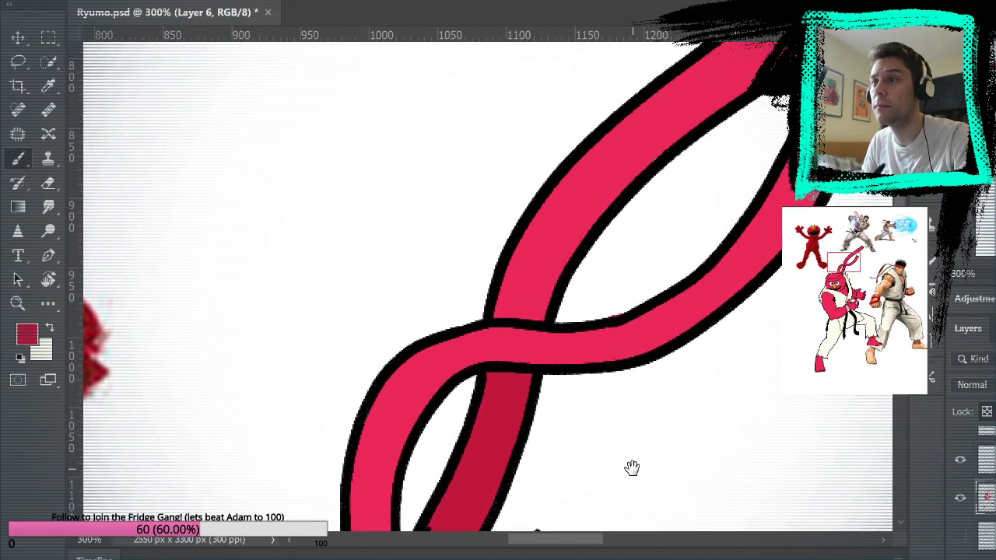
drag(525, 224, 681, 144)
mouse_move(683, 191)
mouse_down()
mouse_move(599, 351)
mouse_move(605, 333)
mouse_up()
drag(502, 311, 778, 165)
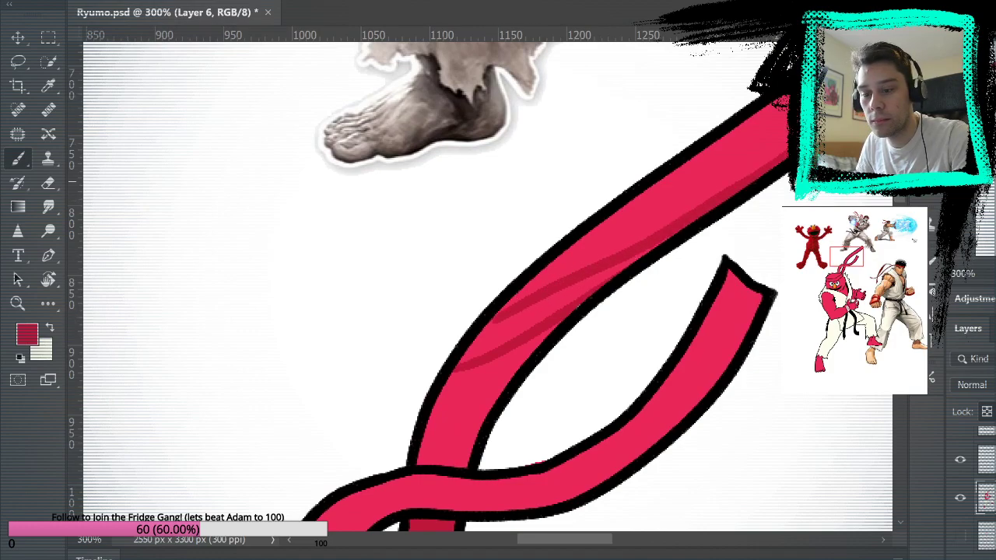
drag(835, 124, 732, 219)
drag(614, 320, 740, 189)
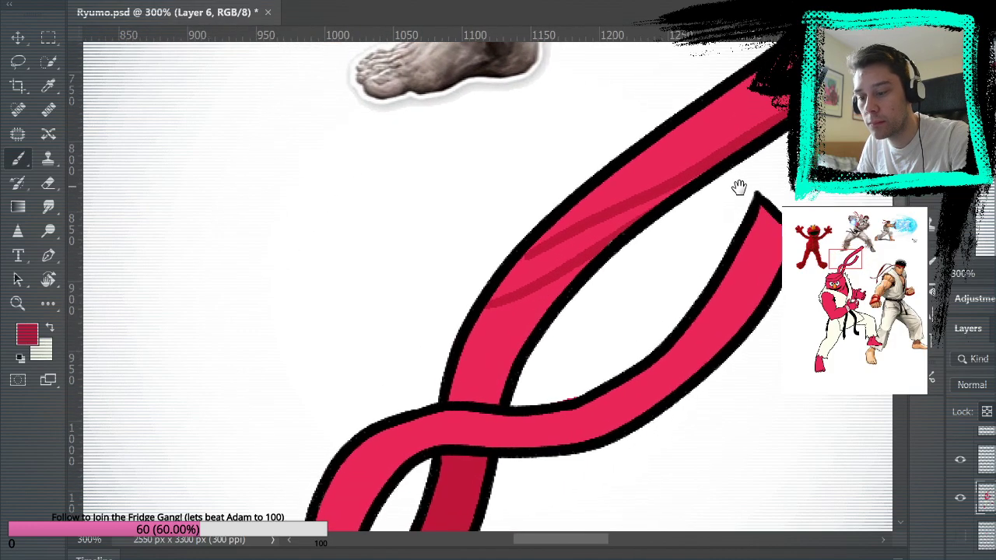
Step: Widen the upper shadow streak on the longer headband tail and extend it along the ribbon's lower edge
mouse_move(489, 294)
mouse_down()
mouse_move(543, 251)
mouse_move(685, 178)
mouse_up()
mouse_move(499, 282)
mouse_down()
mouse_move(574, 223)
mouse_move(758, 127)
mouse_up()
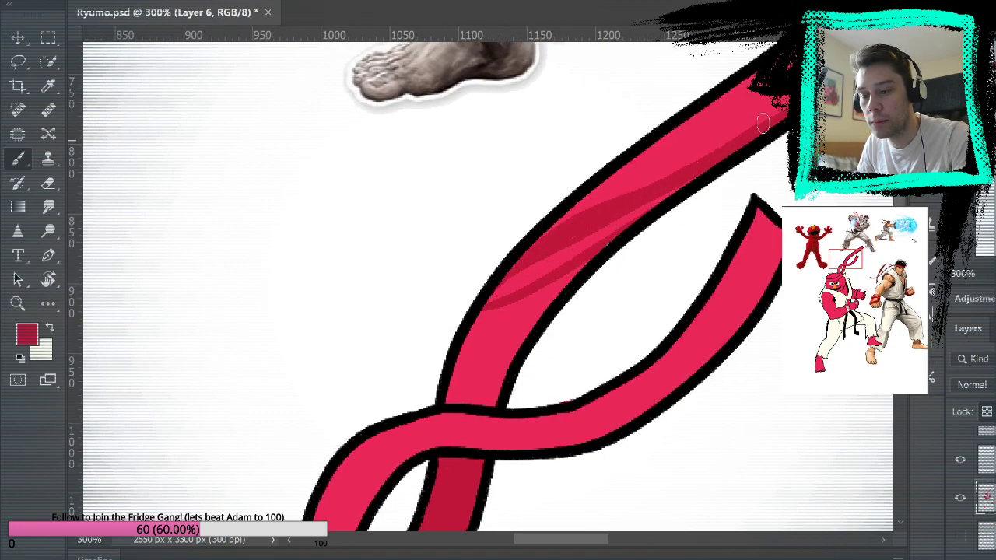
mouse_move(512, 271)
mouse_down()
mouse_move(526, 248)
mouse_move(585, 211)
mouse_up()
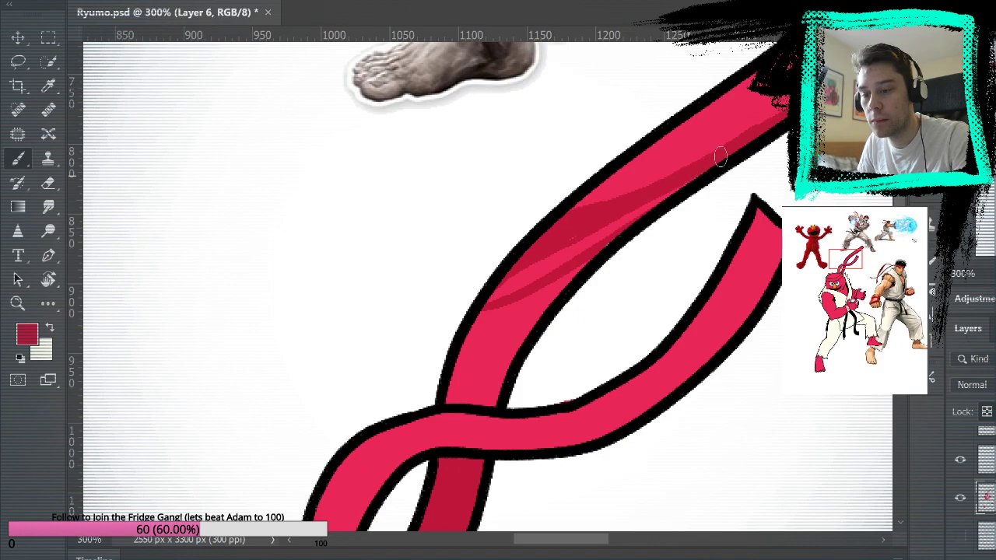
drag(531, 264, 780, 110)
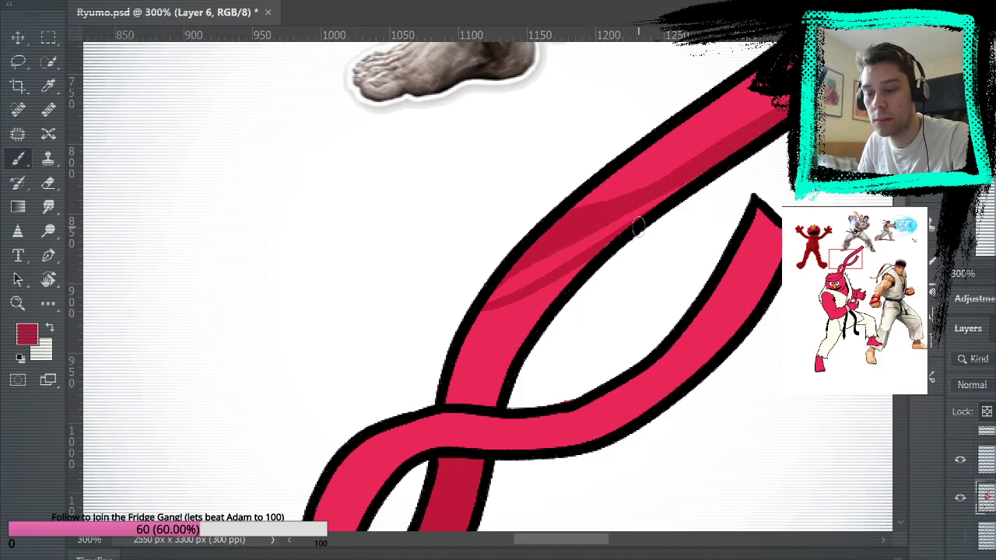
Step: Fill the longer headband tail with crimson shading from the lower streak down to the ribbon crossing
drag(611, 283, 721, 153)
mouse_move(594, 181)
mouse_down()
mouse_move(690, 137)
mouse_move(624, 188)
mouse_move(634, 172)
mouse_move(597, 187)
mouse_move(555, 272)
mouse_move(605, 278)
mouse_move(648, 186)
mouse_move(614, 233)
mouse_move(653, 166)
mouse_move(583, 207)
mouse_move(594, 208)
mouse_move(591, 256)
mouse_up()
drag(763, 167, 600, 349)
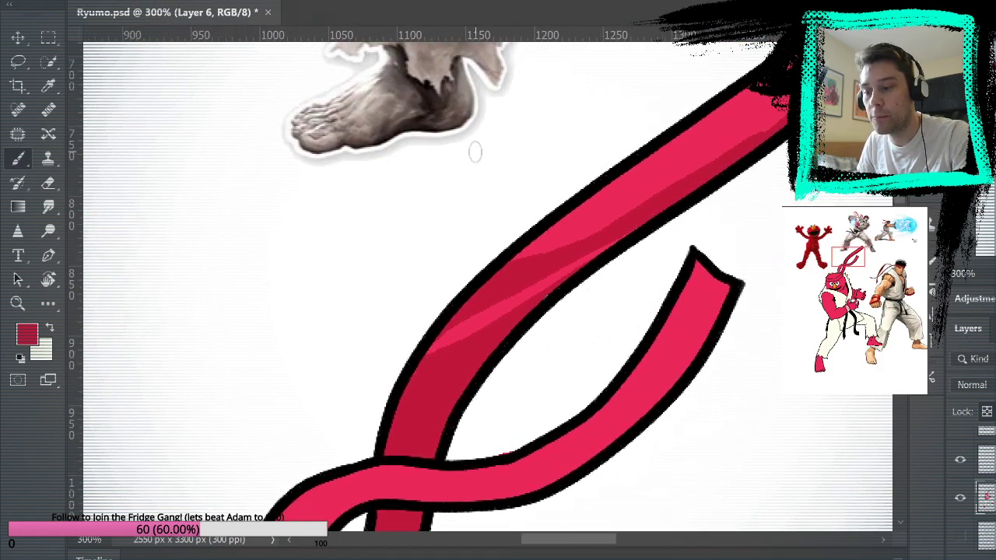
key(ctrl+0)
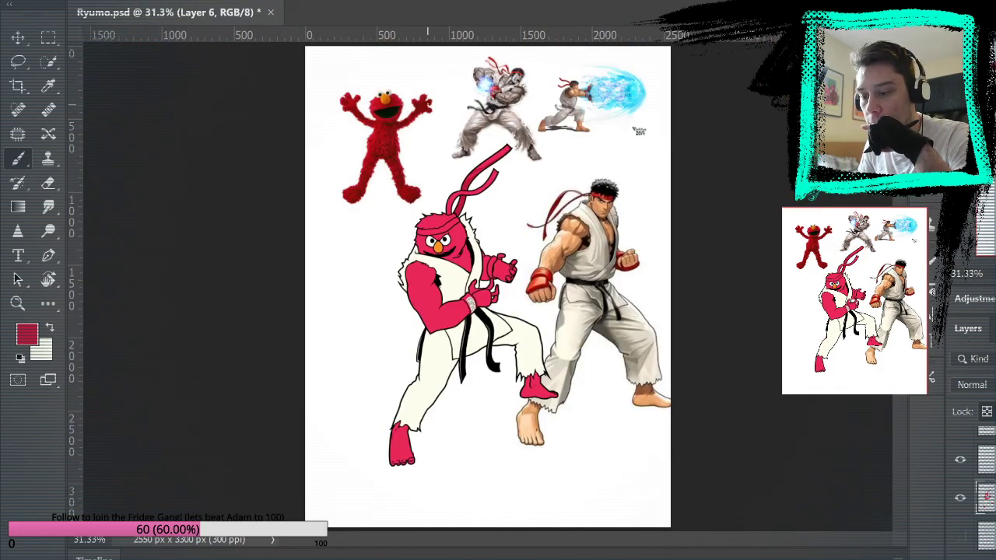
Step: Brush crimson shading onto the shorter headband tail at its base, along its inner curve and up towards its tip
key(z)
click(488, 197)
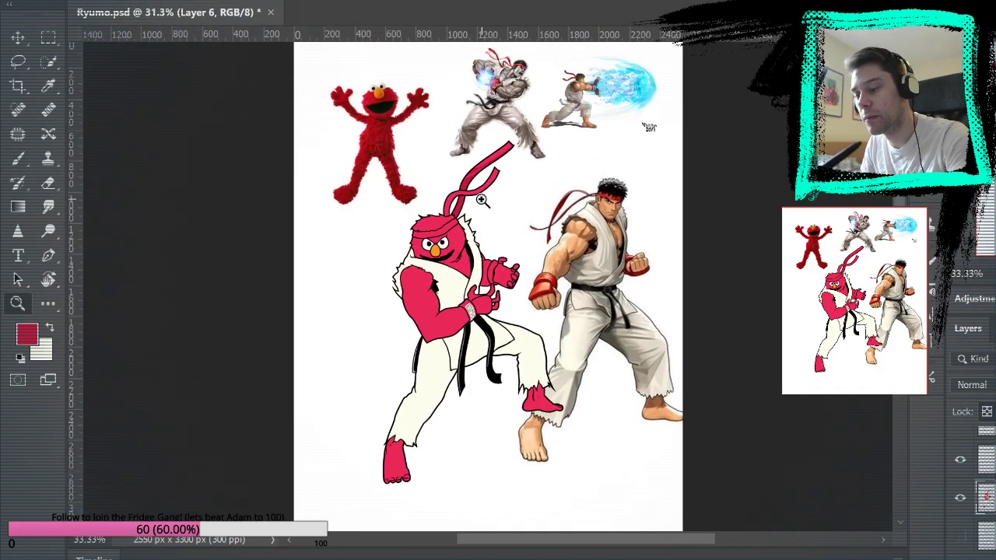
click(470, 152)
click(471, 151)
click(470, 152)
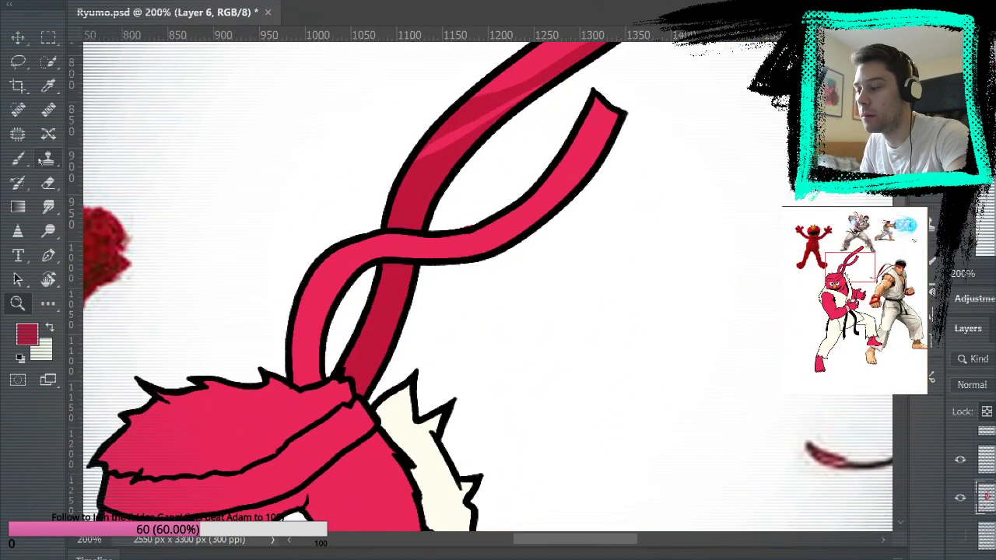
key(b)
mouse_move(317, 350)
mouse_down()
mouse_move(314, 373)
mouse_move(297, 371)
mouse_up()
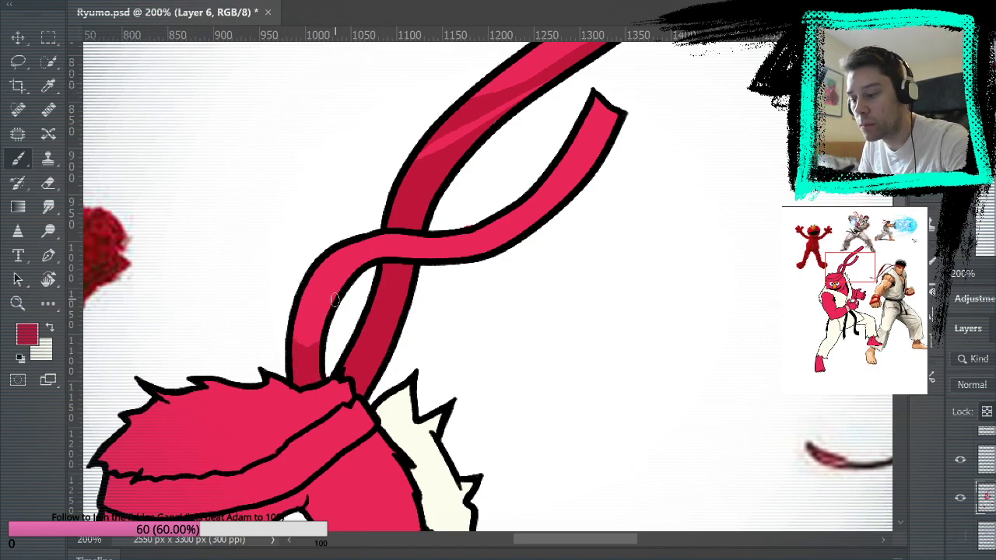
mouse_move(323, 323)
mouse_down()
mouse_move(346, 281)
mouse_move(406, 246)
mouse_move(537, 223)
mouse_up()
mouse_move(395, 262)
mouse_down()
mouse_move(472, 255)
mouse_move(387, 256)
mouse_move(539, 210)
mouse_up()
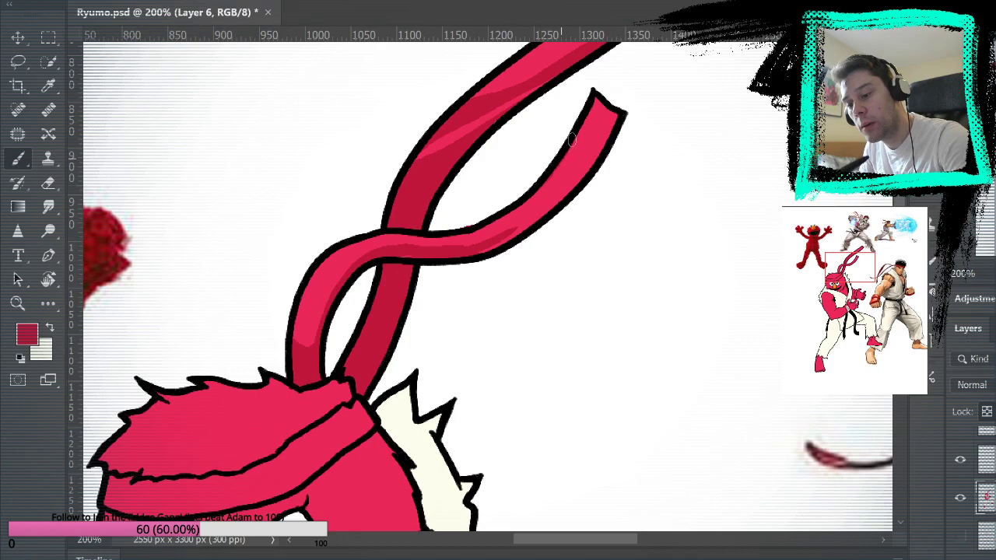
mouse_move(525, 200)
mouse_down()
mouse_move(567, 160)
mouse_move(591, 111)
mouse_up()
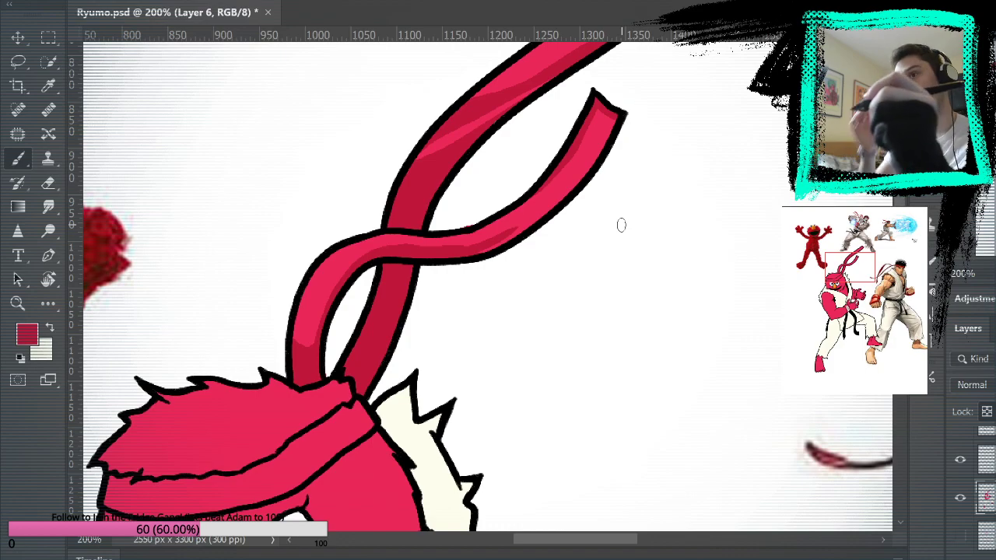
Step: Extend the crimson shading over the ribbon crossing and along the upper edge of the shorter headband tail
drag(620, 224, 605, 380)
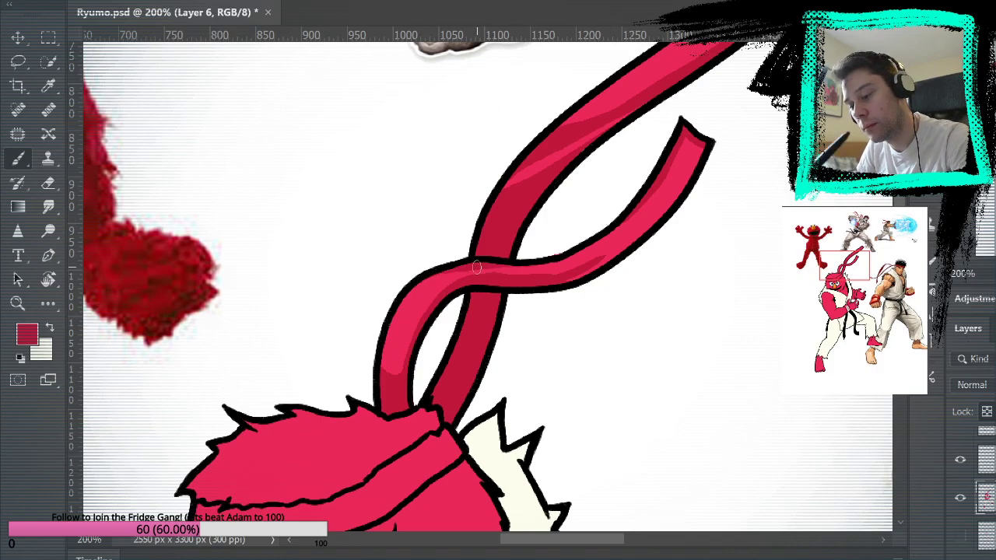
drag(521, 267, 646, 215)
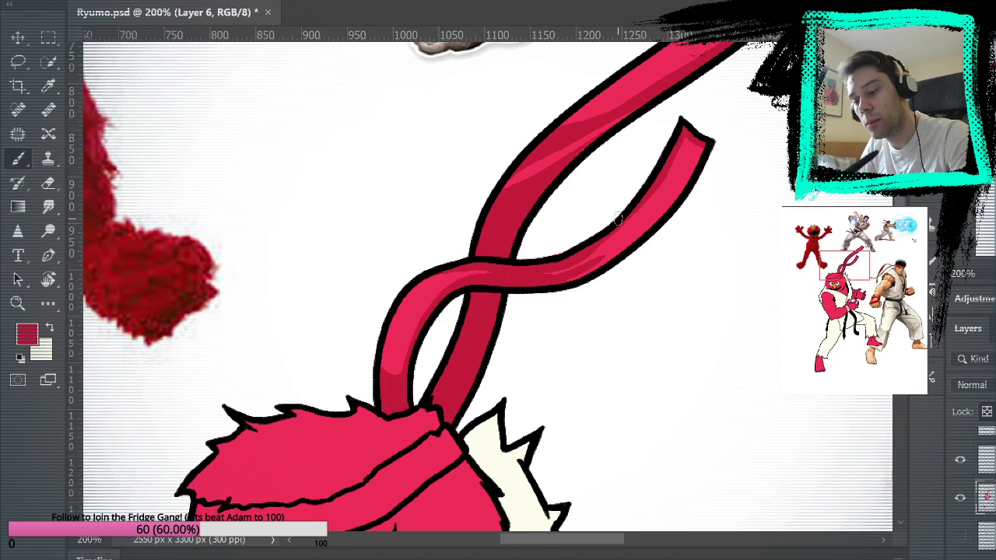
mouse_move(613, 231)
mouse_down()
mouse_move(648, 197)
mouse_move(676, 140)
mouse_up()
drag(648, 364, 569, 420)
Step: Sample the bright red base colour and touch up the shading on the shorter headband tail beside the crossing
alt+click(551, 293)
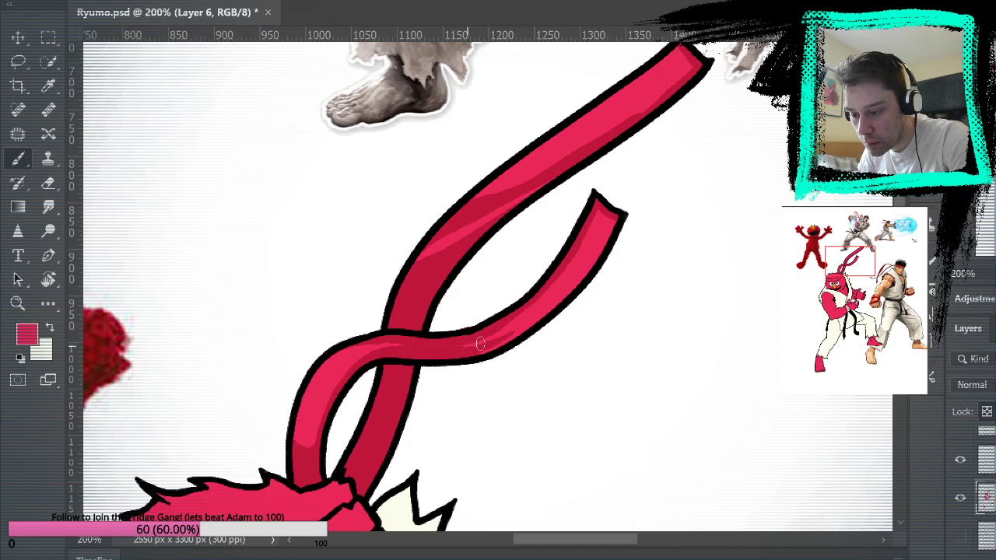
drag(551, 404, 615, 228)
drag(660, 507, 595, 81)
drag(669, 404, 678, 249)
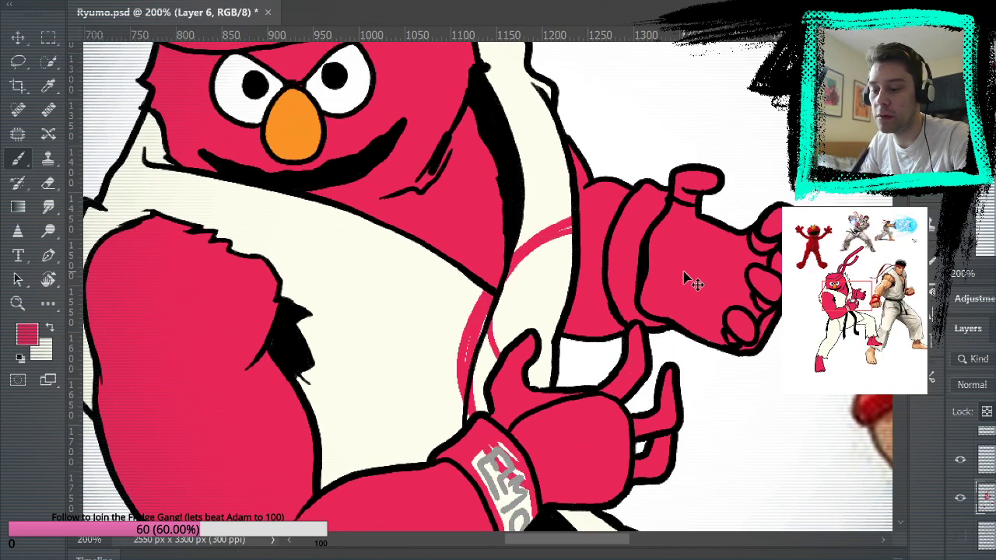
drag(669, 263, 642, 180)
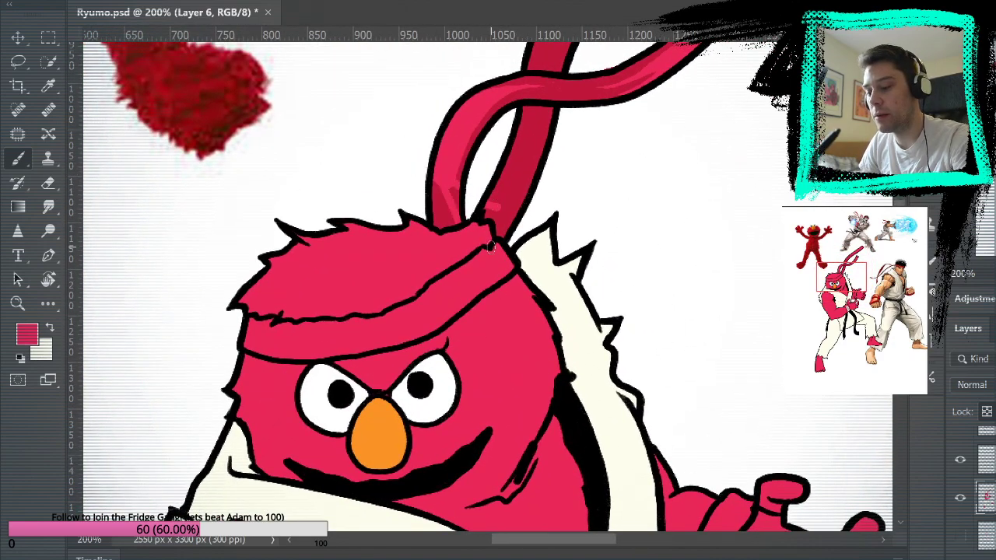
key(x)
mouse_move(490, 331)
mouse_down()
mouse_move(517, 367)
mouse_move(471, 265)
mouse_up()
drag(474, 268, 513, 315)
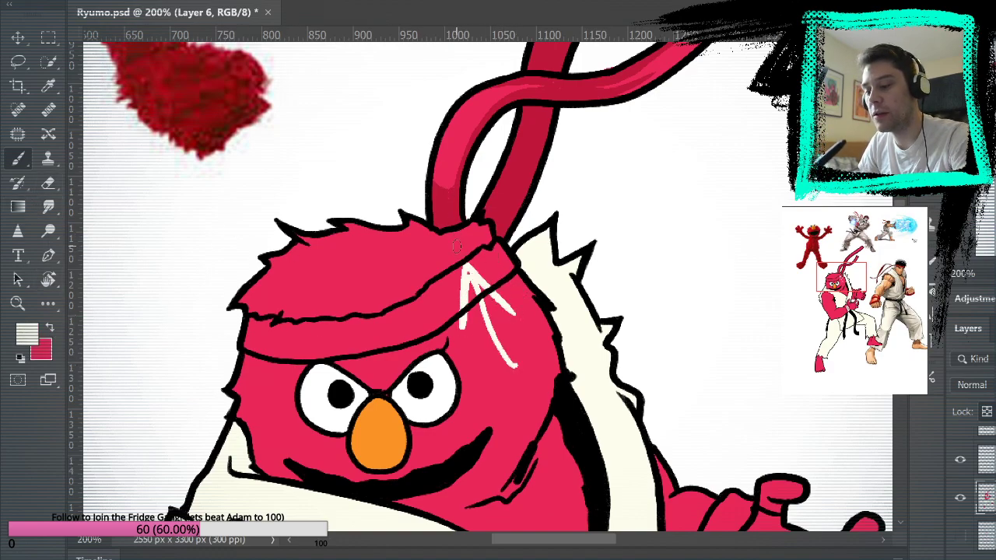
mouse_move(457, 233)
mouse_down()
mouse_move(435, 239)
mouse_move(470, 250)
mouse_move(441, 201)
mouse_move(457, 138)
mouse_move(436, 196)
mouse_up()
drag(433, 181, 466, 177)
drag(447, 191, 473, 198)
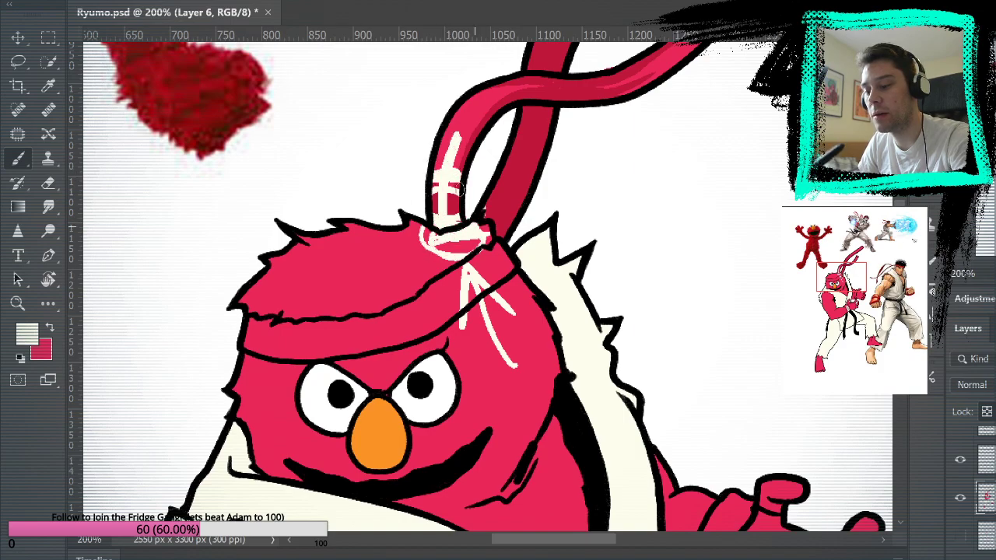
key(ctrl+z)
key(ctrl+z)
key(ctrl+z)
key(ctrl+z)
key(ctrl+z)
drag(420, 225, 473, 228)
drag(433, 185, 459, 182)
key(ctrl+z)
key(ctrl+z)
key(ctrl+z)
mouse_move(544, 194)
mouse_down()
mouse_move(536, 431)
mouse_move(500, 335)
mouse_up()
key(ctrl+z)
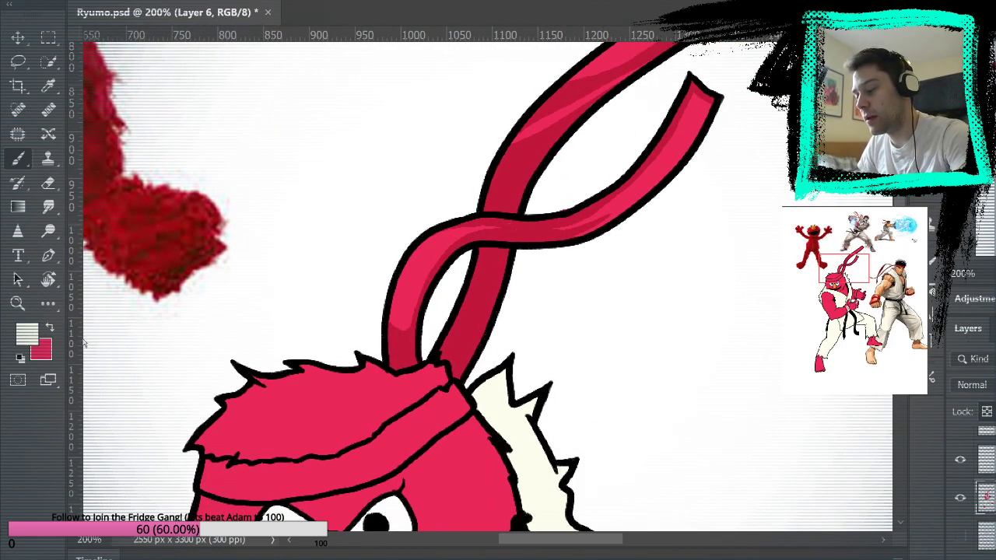
Step: Restore bright red as the painting colour and brush thin highlights along the shorter tail and the longer tail's edge below the crossing
click(48, 329)
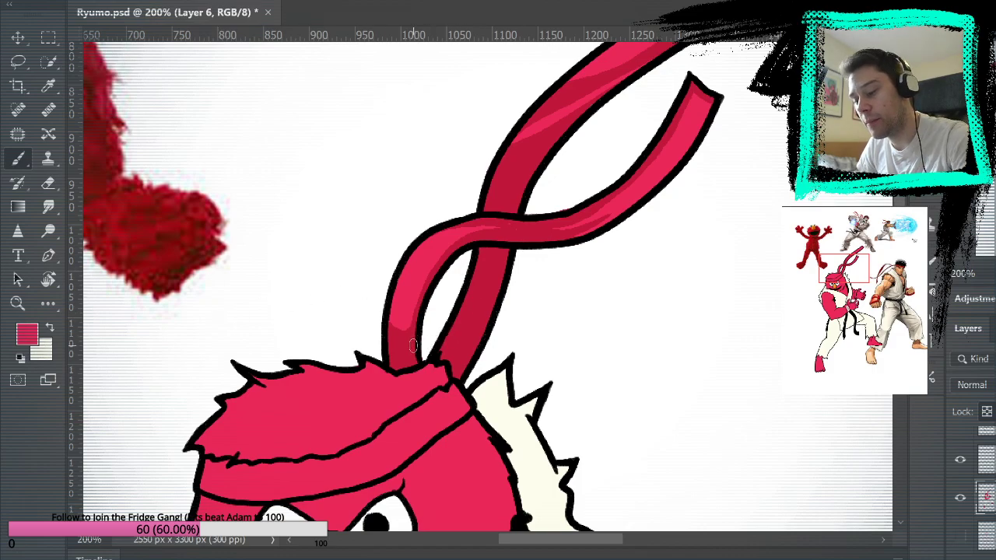
mouse_move(413, 322)
mouse_down()
mouse_move(415, 354)
mouse_move(422, 291)
mouse_move(459, 248)
mouse_move(564, 240)
mouse_move(602, 225)
mouse_up()
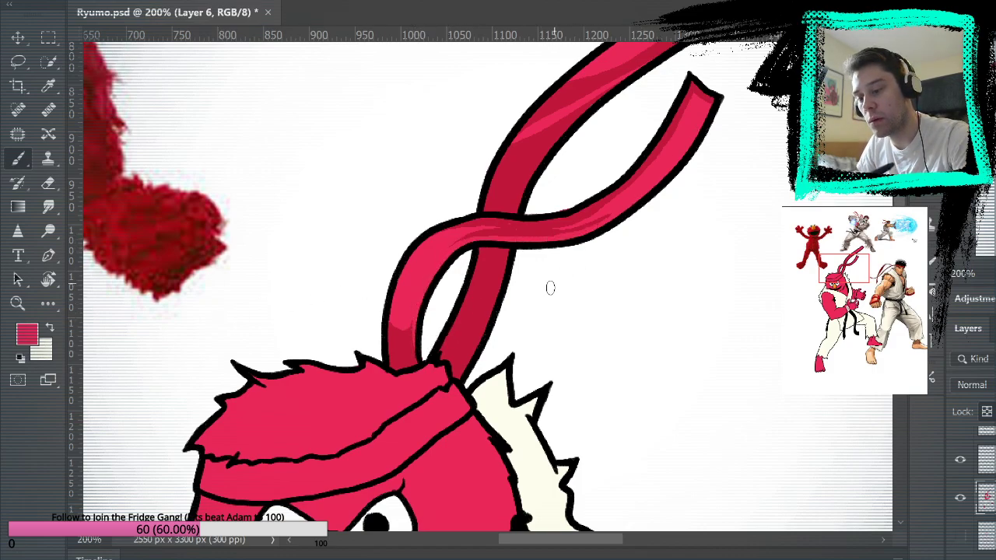
mouse_move(684, 215)
mouse_down()
mouse_move(606, 462)
mouse_move(656, 320)
mouse_move(682, 287)
mouse_move(684, 322)
mouse_move(671, 311)
mouse_up()
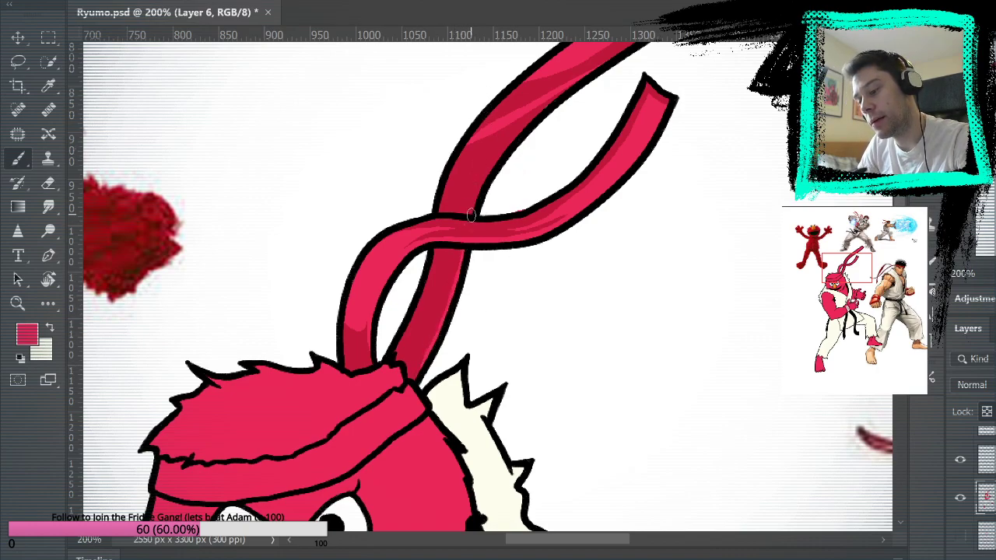
mouse_move(585, 98)
mouse_down()
mouse_move(534, 255)
mouse_move(535, 222)
mouse_move(694, 113)
mouse_up()
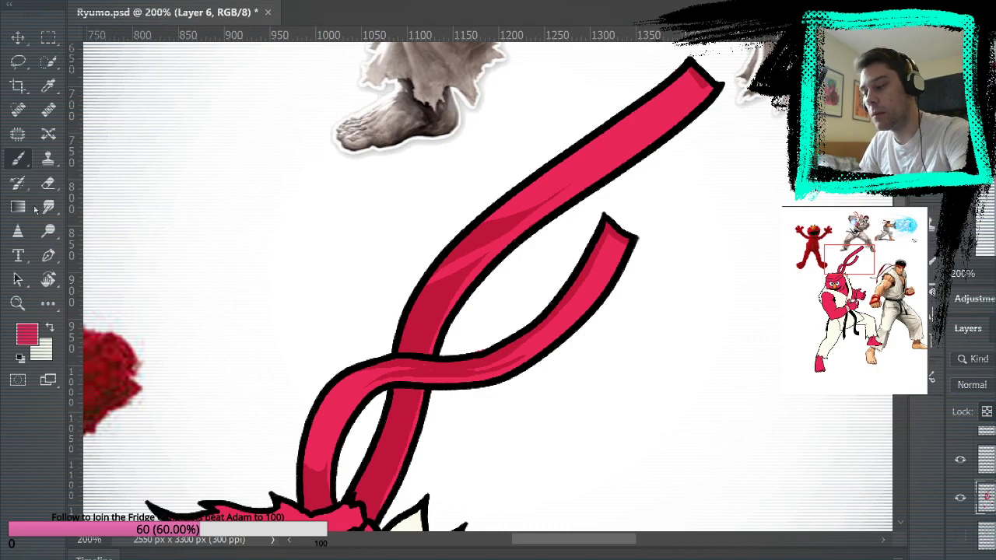
Step: Sample the crimson shade and paint shadows along the headband's upper edge, at its end below the fur, and in a vertical fold
alt+click(433, 304)
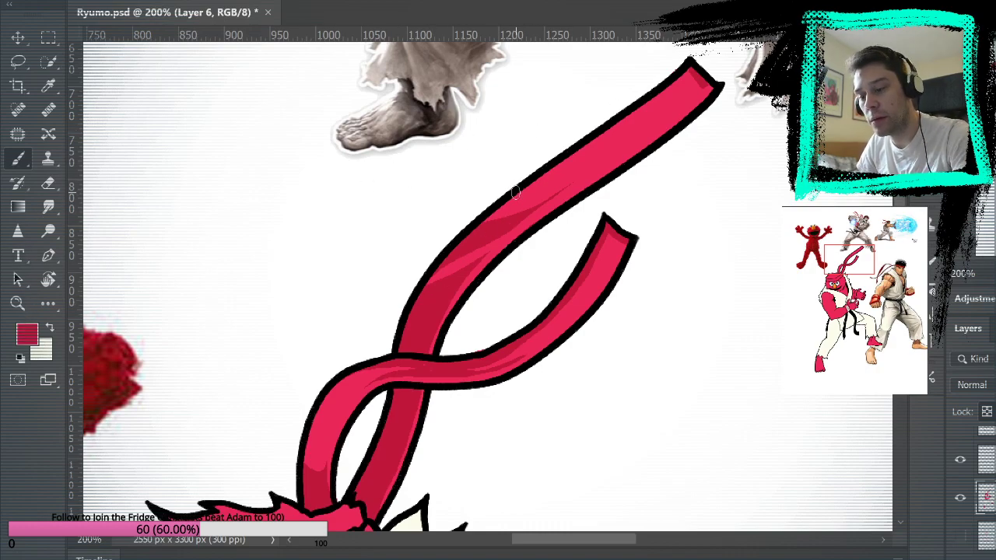
mouse_move(656, 338)
mouse_down()
mouse_move(713, 280)
mouse_move(740, 396)
mouse_up()
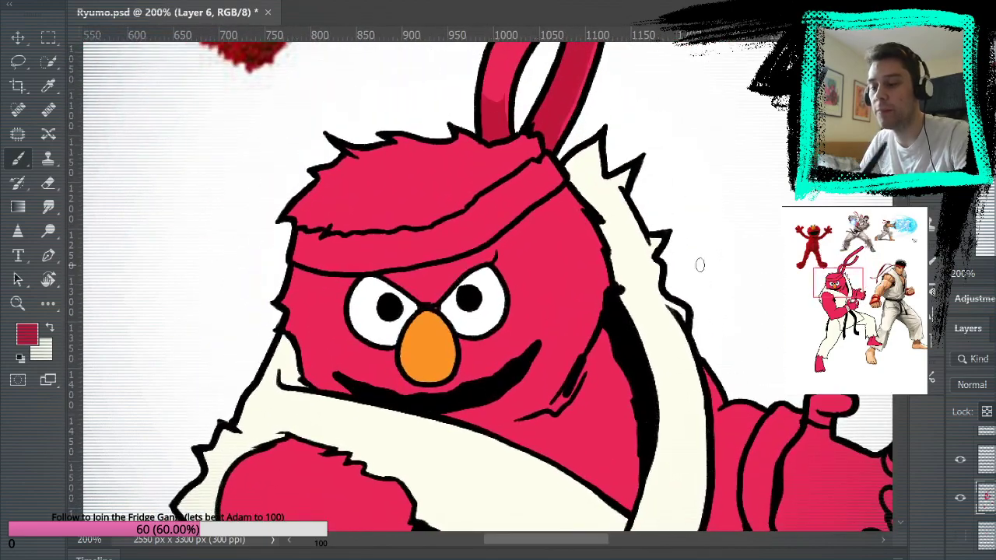
mouse_move(297, 234)
mouse_down()
mouse_move(419, 229)
mouse_move(472, 213)
mouse_move(371, 235)
mouse_move(455, 216)
mouse_move(472, 181)
mouse_move(490, 201)
mouse_move(456, 222)
mouse_move(530, 164)
mouse_move(466, 205)
mouse_move(517, 173)
mouse_up()
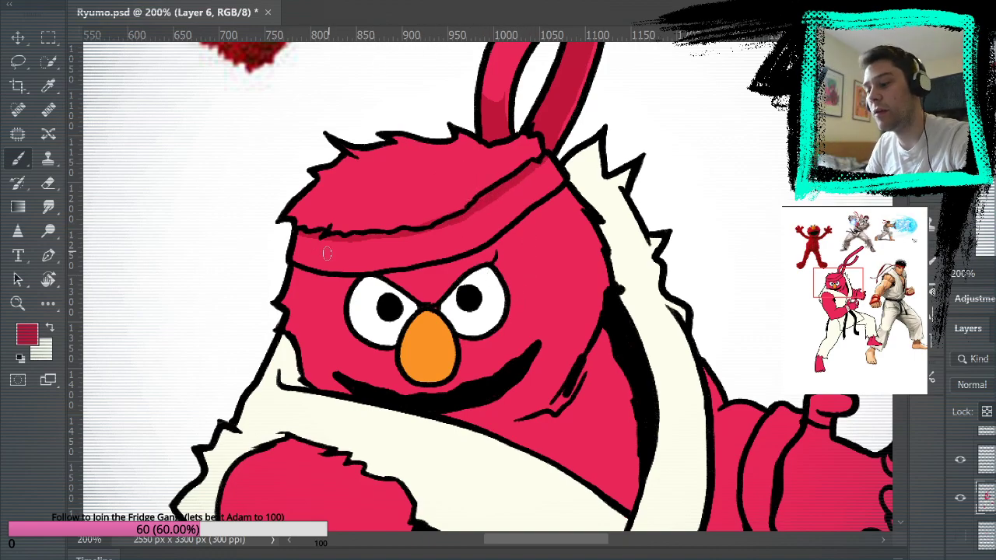
mouse_move(303, 236)
mouse_down()
mouse_move(300, 263)
mouse_move(297, 253)
mouse_move(340, 268)
mouse_move(360, 260)
mouse_move(353, 266)
mouse_move(339, 241)
mouse_move(303, 257)
mouse_up()
drag(373, 240, 387, 270)
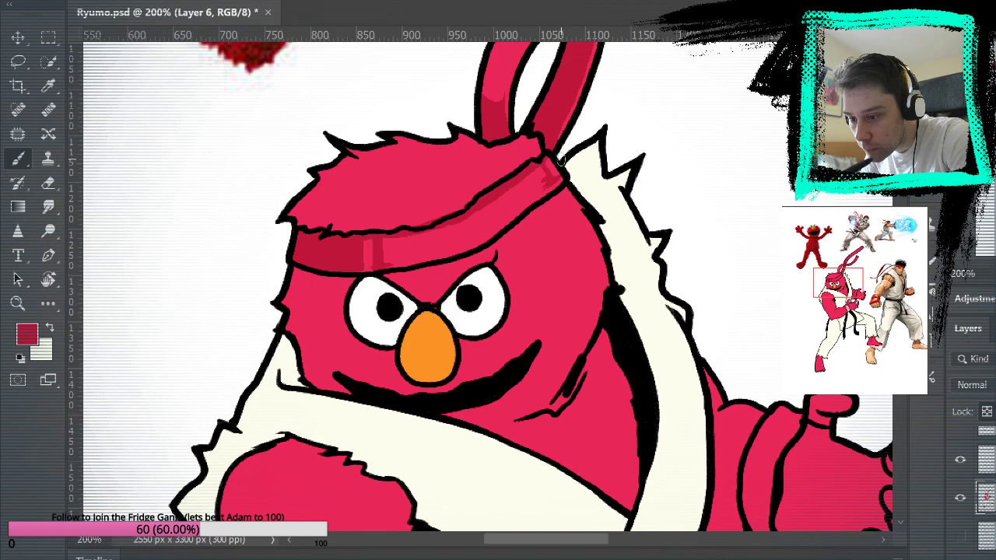
Step: Refine the crimson fold shading at the headband's knot end and trim its edge with the sampled bright red
click(17, 302)
click(531, 225)
click(531, 225)
click(17, 158)
mouse_move(543, 181)
mouse_down()
mouse_move(581, 147)
mouse_move(576, 137)
mouse_move(564, 152)
mouse_move(573, 141)
mouse_move(584, 150)
mouse_up()
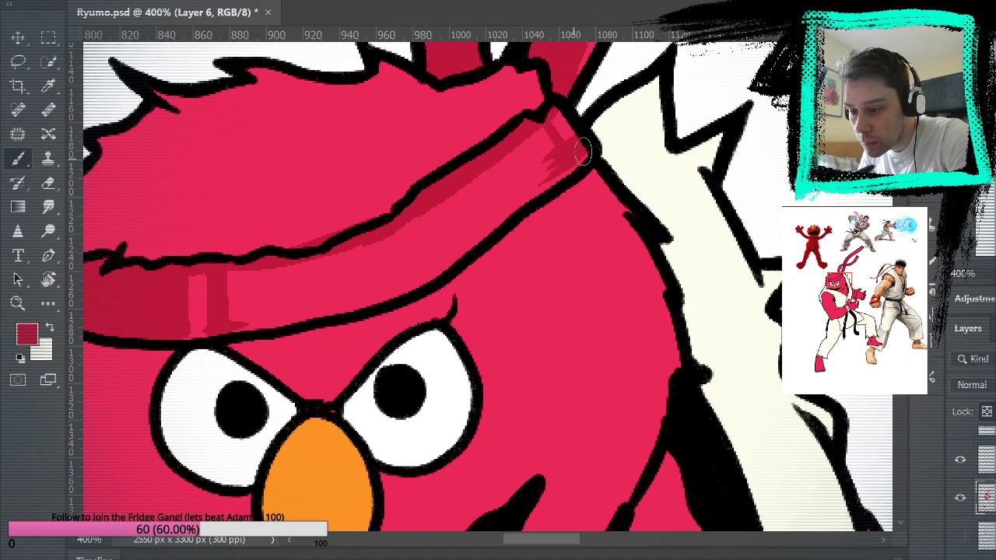
drag(627, 117, 706, 142)
alt+click(595, 199)
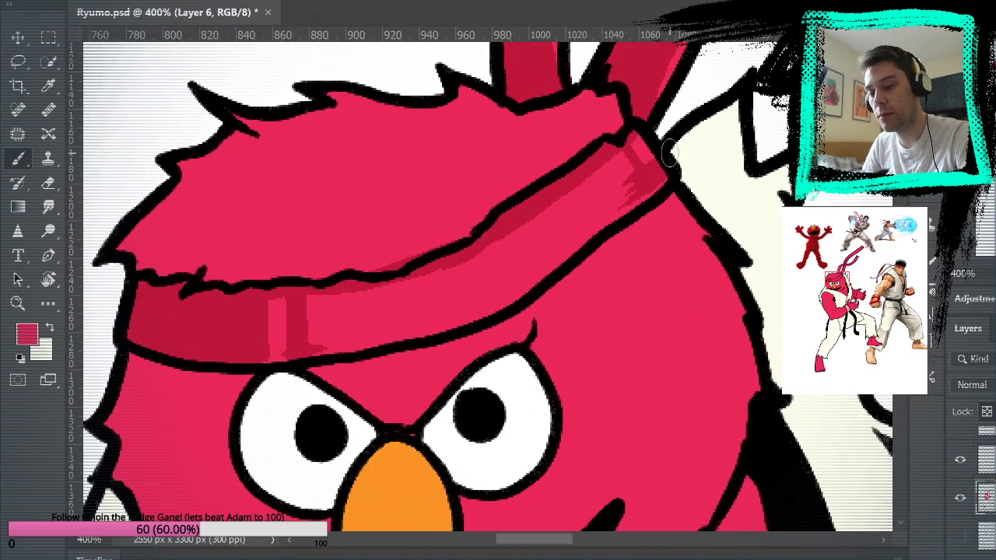
mouse_move(634, 370)
mouse_down()
mouse_move(721, 299)
mouse_move(722, 345)
mouse_move(698, 429)
mouse_up()
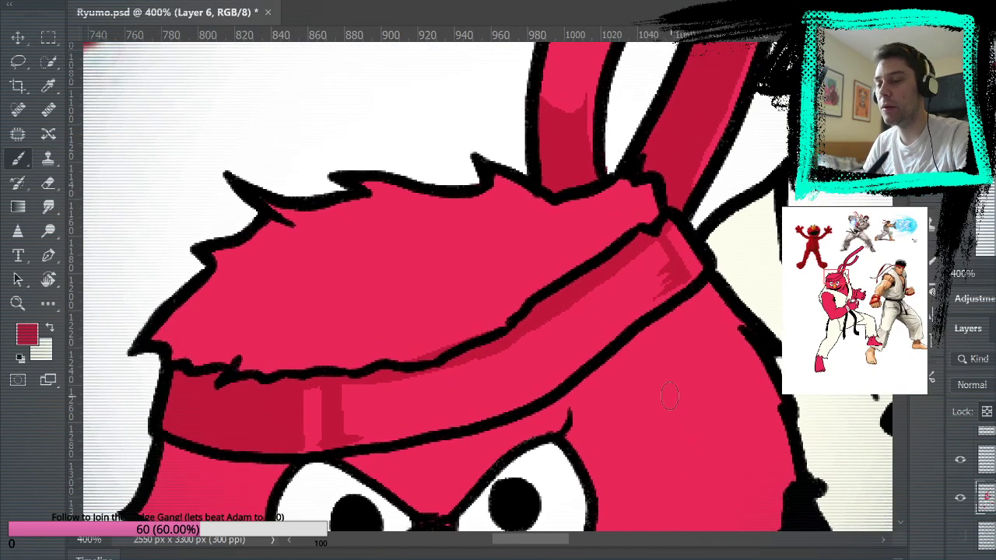
Step: Brush crimson fur strokes inward from the outer edge of the head fur above the headband's shaded end
mouse_move(152, 344)
mouse_down()
mouse_move(242, 249)
mouse_move(219, 257)
mouse_move(288, 222)
mouse_up()
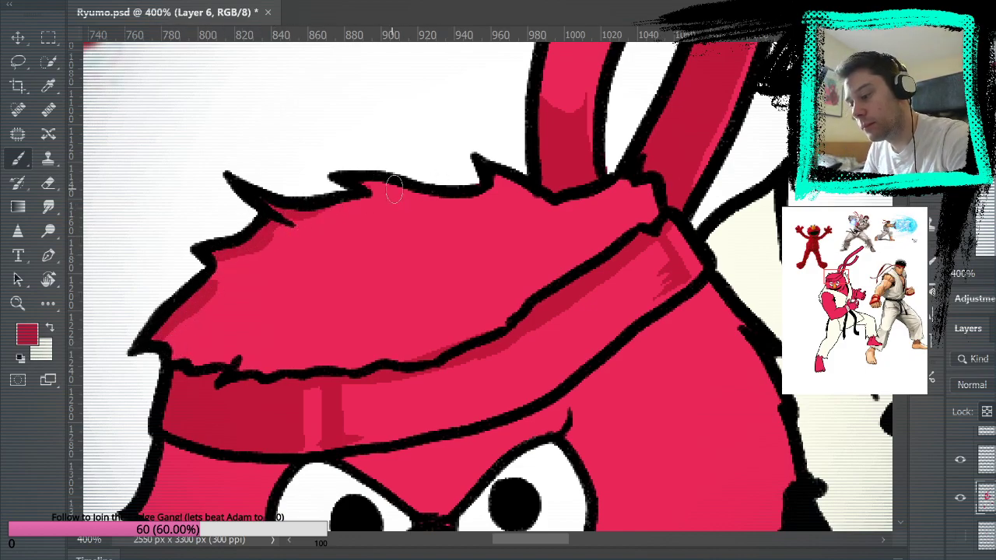
drag(229, 260, 331, 225)
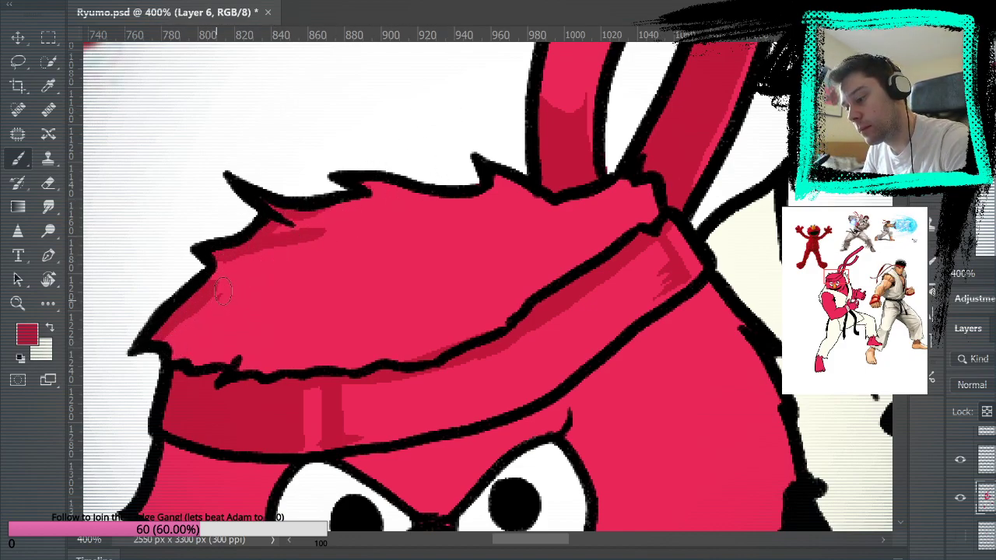
drag(222, 293, 294, 240)
drag(226, 302, 307, 241)
drag(205, 286, 251, 276)
mouse_move(187, 340)
mouse_down()
mouse_move(214, 329)
mouse_move(286, 280)
mouse_move(191, 341)
mouse_move(212, 342)
mouse_move(285, 288)
mouse_move(229, 298)
mouse_move(320, 286)
mouse_up()
mouse_move(238, 335)
mouse_down()
mouse_move(320, 302)
mouse_move(306, 305)
mouse_up()
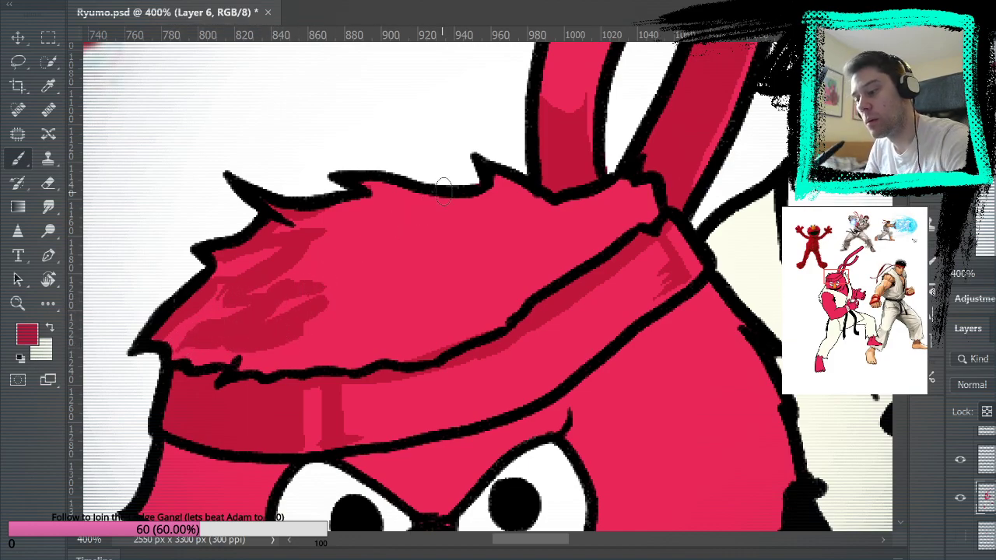
Step: Extend the crimson fur strokes towards the middle of the head and along the upper fur outline
mouse_move(305, 342)
mouse_down()
mouse_move(331, 284)
mouse_move(370, 245)
mouse_up()
mouse_move(308, 277)
mouse_down()
mouse_move(367, 239)
mouse_move(293, 267)
mouse_move(376, 233)
mouse_up()
mouse_move(303, 224)
mouse_down()
mouse_move(407, 217)
mouse_move(361, 209)
mouse_move(406, 207)
mouse_up()
key(space)
mouse_move(482, 249)
mouse_down()
mouse_move(616, 211)
mouse_move(565, 236)
mouse_up()
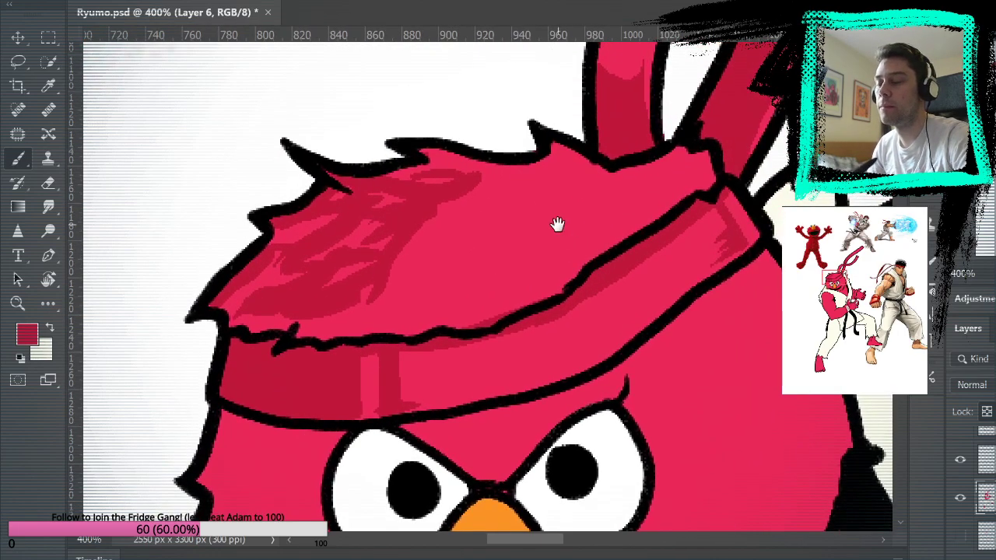
mouse_move(406, 164)
mouse_down()
mouse_move(472, 163)
mouse_move(459, 172)
mouse_move(418, 158)
mouse_move(425, 153)
mouse_move(519, 163)
mouse_move(467, 165)
mouse_up()
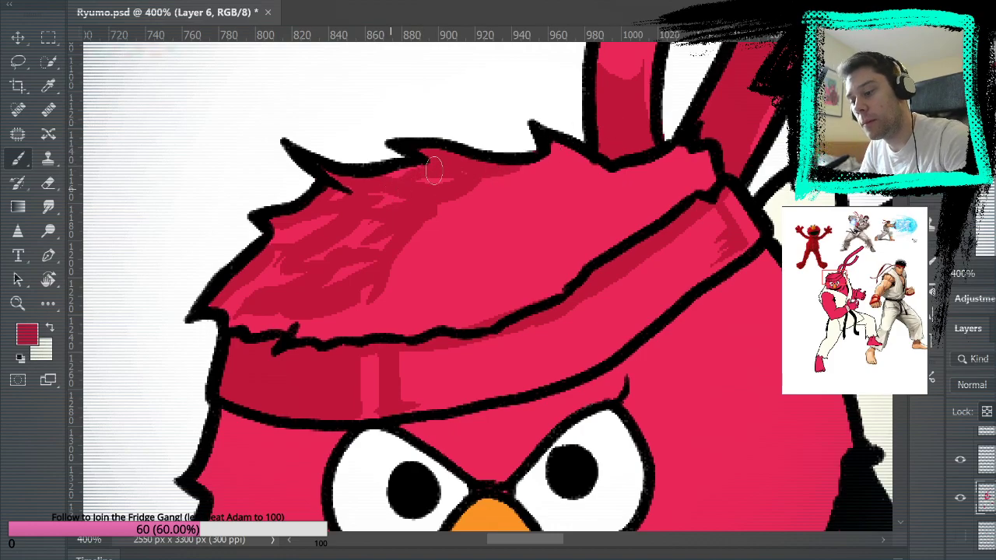
drag(617, 240, 614, 214)
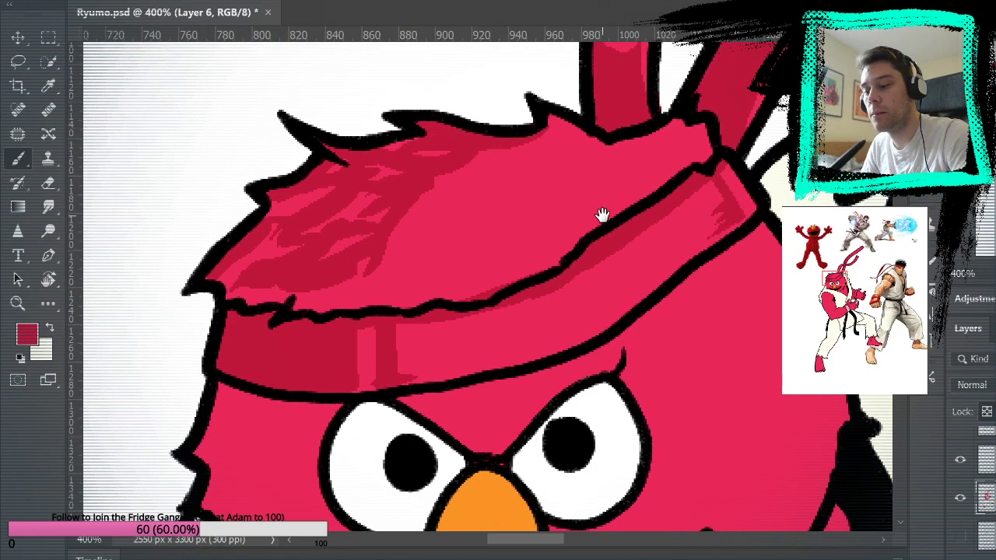
Step: Brush crimson fur streaks across the remaining top of the head, from the middle to the base of the headband tails
mouse_move(682, 203)
mouse_down()
mouse_move(585, 223)
mouse_move(579, 214)
mouse_up()
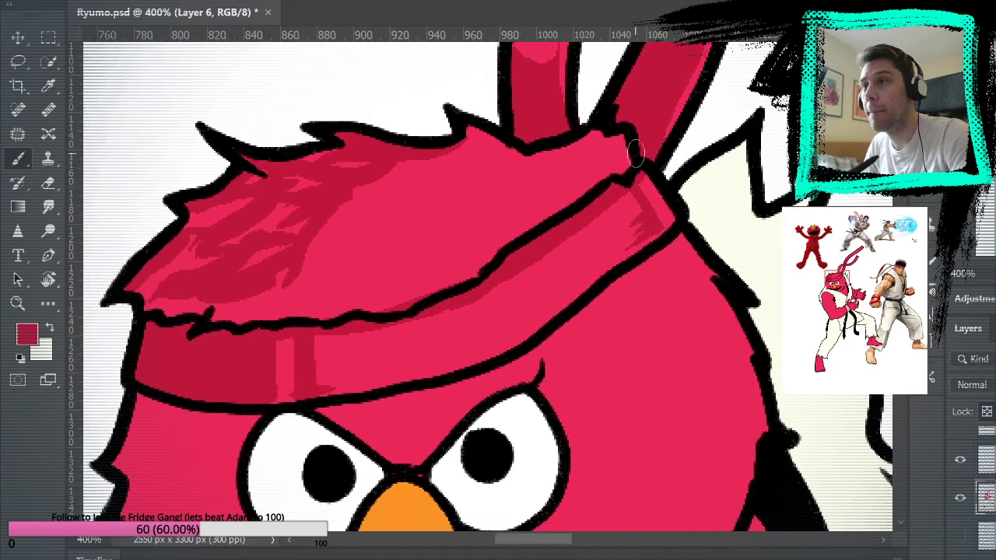
mouse_move(659, 196)
mouse_down()
mouse_move(663, 405)
mouse_move(663, 173)
mouse_up()
mouse_move(584, 115)
mouse_down()
mouse_move(518, 137)
mouse_move(481, 126)
mouse_move(451, 170)
mouse_move(446, 151)
mouse_move(437, 155)
mouse_move(478, 134)
mouse_move(440, 147)
mouse_move(478, 163)
mouse_up()
mouse_move(410, 140)
mouse_down()
mouse_move(478, 155)
mouse_move(417, 142)
mouse_move(488, 127)
mouse_move(420, 147)
mouse_move(484, 157)
mouse_up()
mouse_move(413, 185)
mouse_down()
mouse_move(435, 164)
mouse_move(393, 187)
mouse_move(374, 167)
mouse_move(440, 187)
mouse_move(381, 203)
mouse_move(366, 229)
mouse_move(354, 218)
mouse_move(417, 204)
mouse_up()
drag(625, 264, 698, 247)
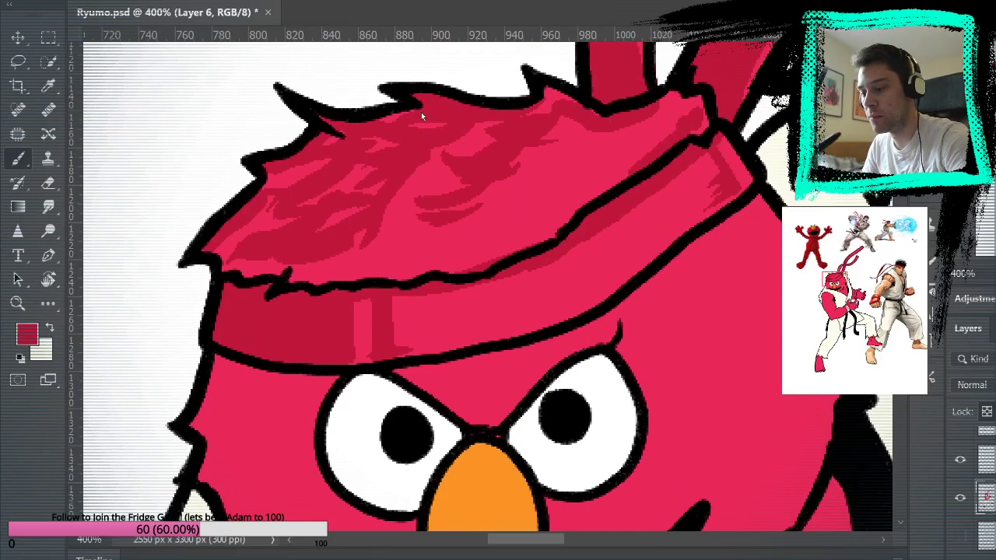
Step: Examine the new fur and headband shading in the full illustration and up close on the head
key(ctrl+0)
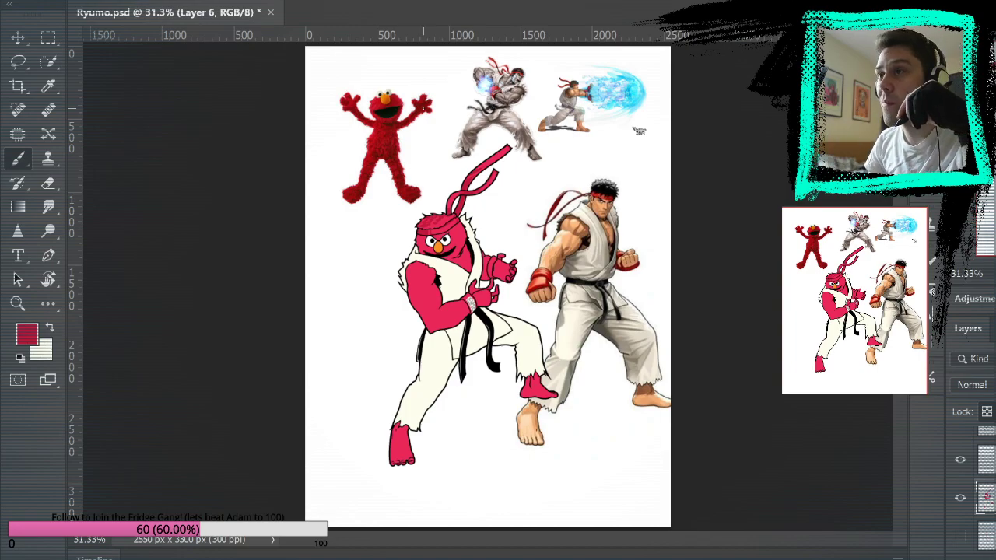
key(z)
drag(437, 196, 440, 223)
drag(505, 249, 515, 407)
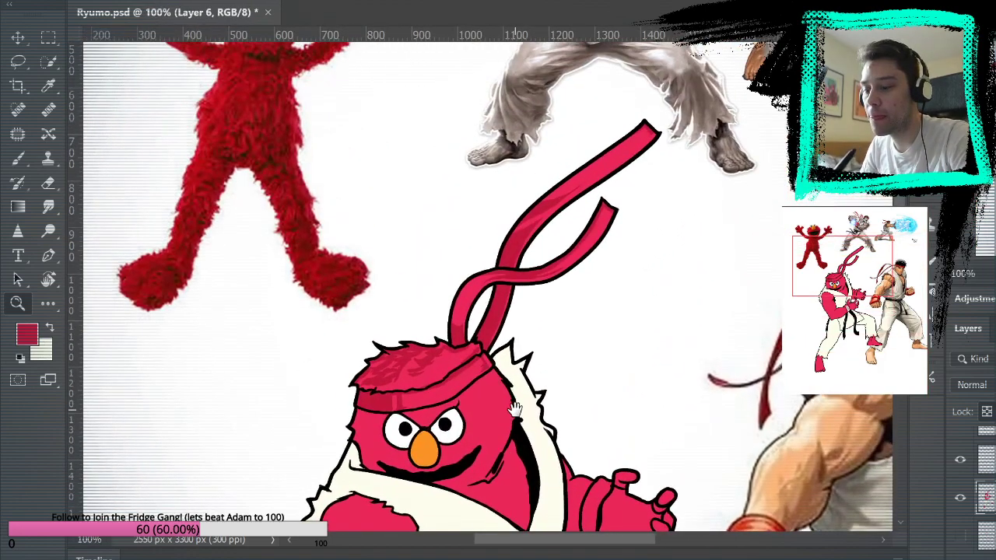
click(473, 372)
key(b)
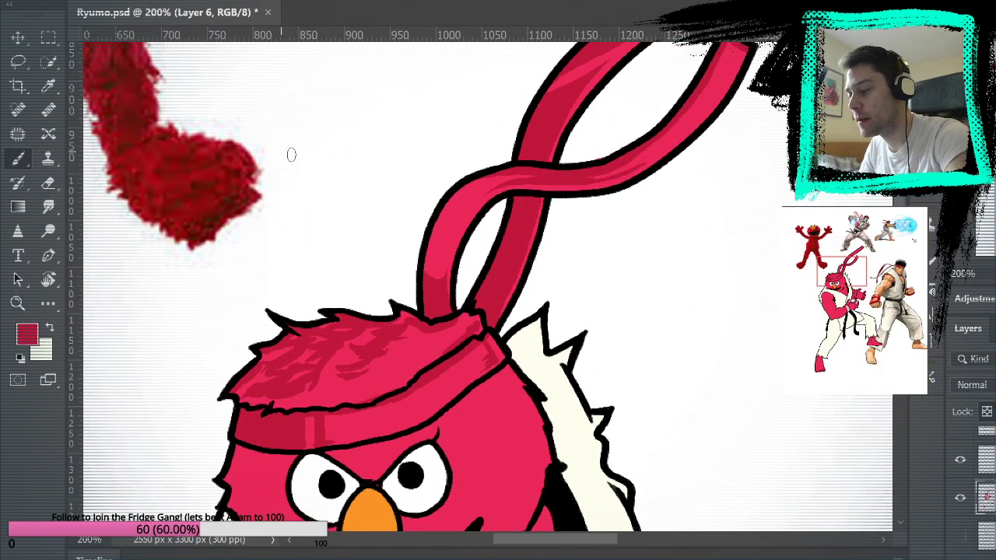
Step: Brush more crimson fur strokes across the head fur, filling the left side and the area just above the headband
drag(327, 379, 363, 332)
drag(324, 374, 351, 366)
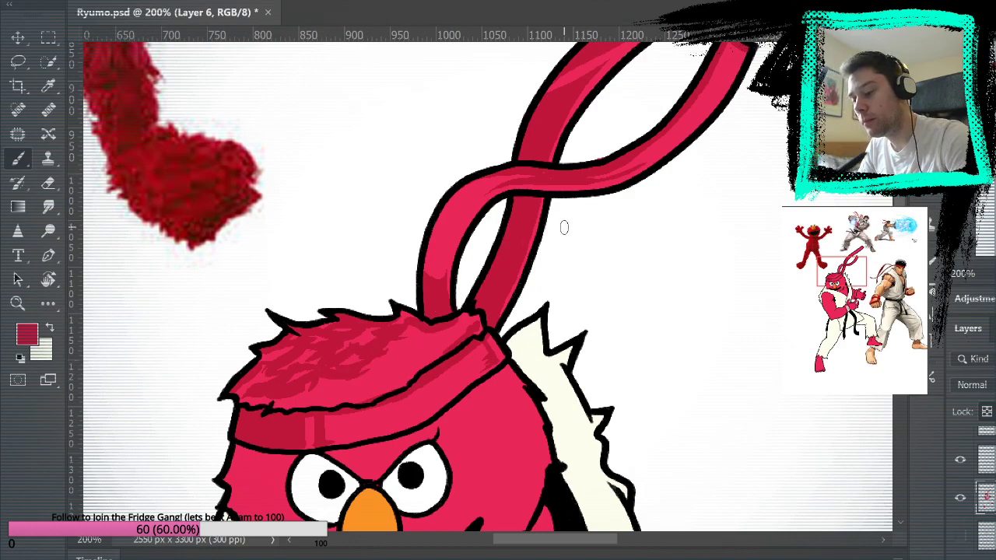
drag(550, 229, 631, 460)
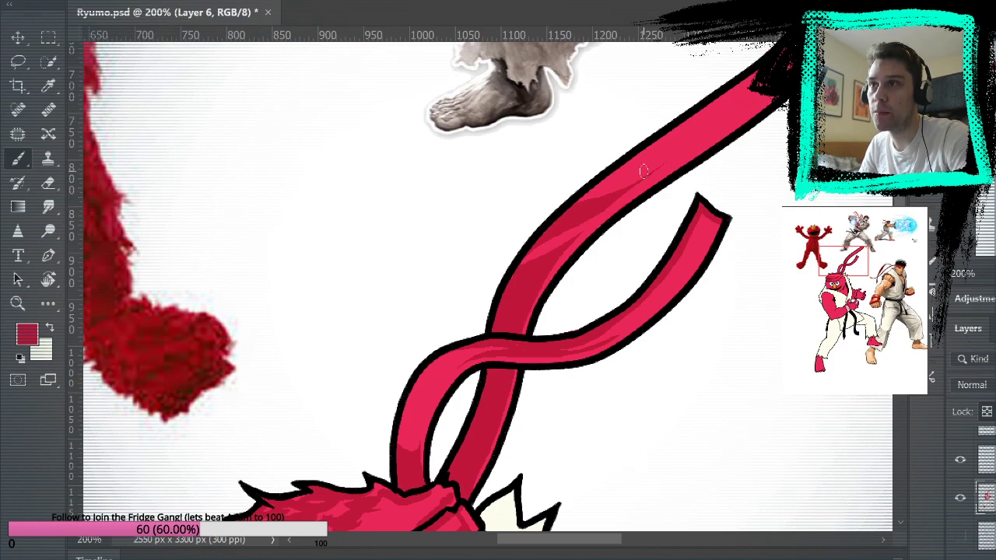
drag(511, 389, 636, 206)
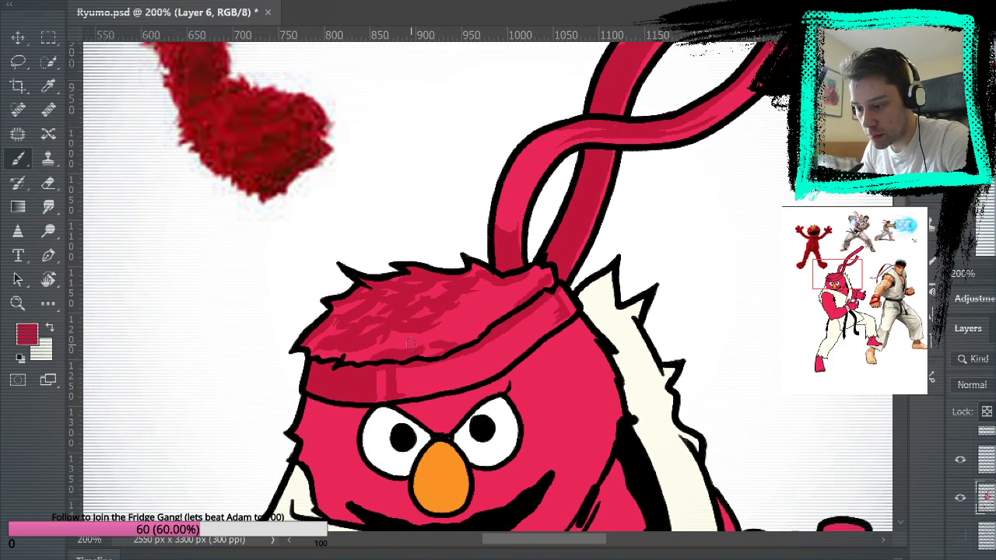
drag(450, 331, 489, 308)
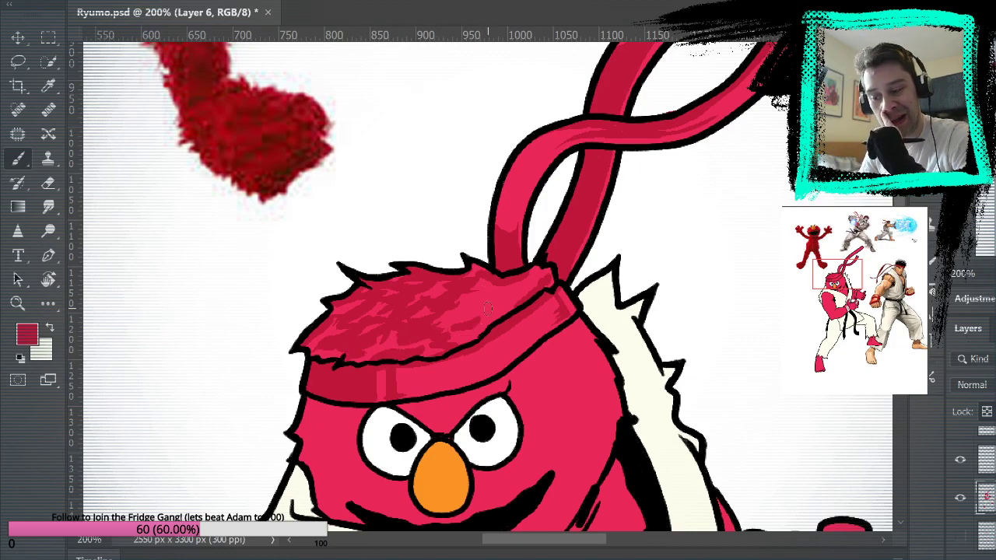
mouse_move(322, 337)
mouse_down()
mouse_move(355, 304)
mouse_move(347, 297)
mouse_up()
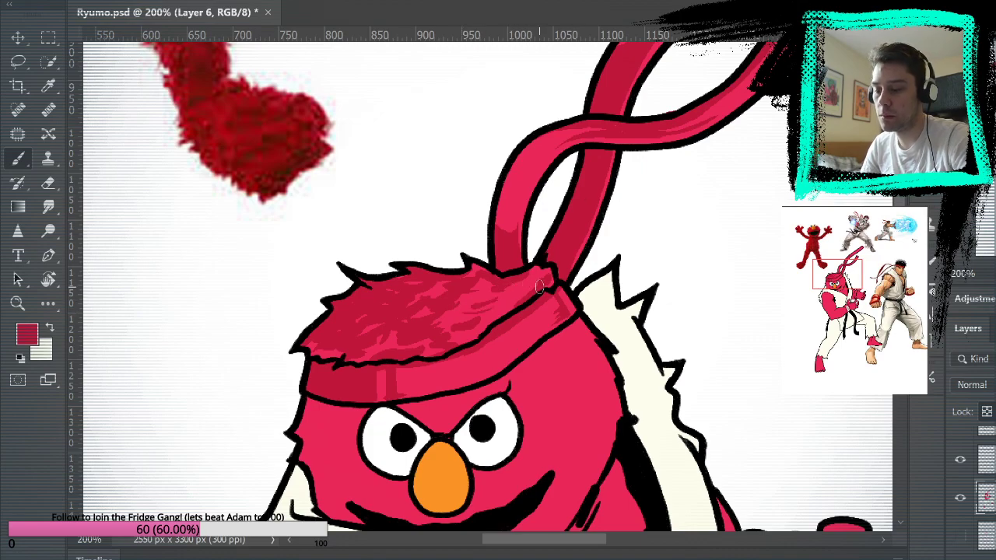
Step: Sample the lighter pink from the fur and brush thin highlight streaks back into the crimson head fur
alt+click(496, 312)
drag(430, 312, 454, 303)
mouse_move(415, 321)
mouse_down()
mouse_move(432, 305)
mouse_move(390, 337)
mouse_move(443, 283)
mouse_move(384, 305)
mouse_move(455, 291)
mouse_up()
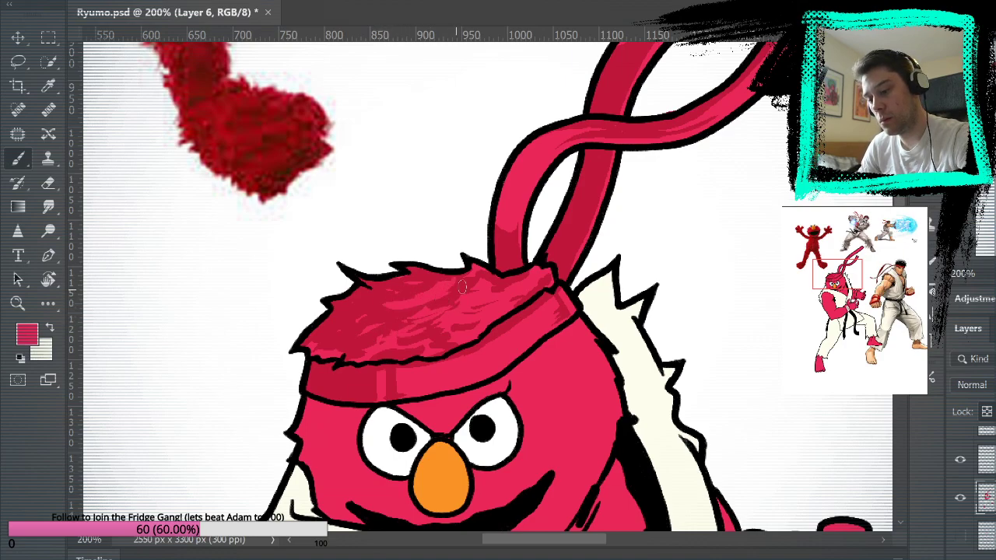
drag(434, 339, 451, 335)
drag(370, 336, 387, 331)
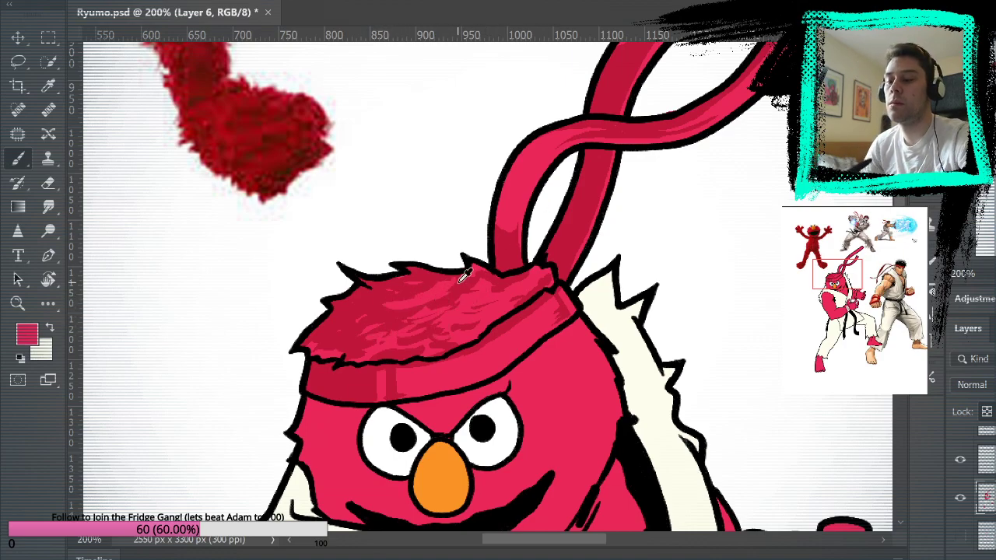
Step: Paint a crimson shadow around the outer side of the left eye and trim its edge with the lighter pink
scroll(480, 266, down, 7)
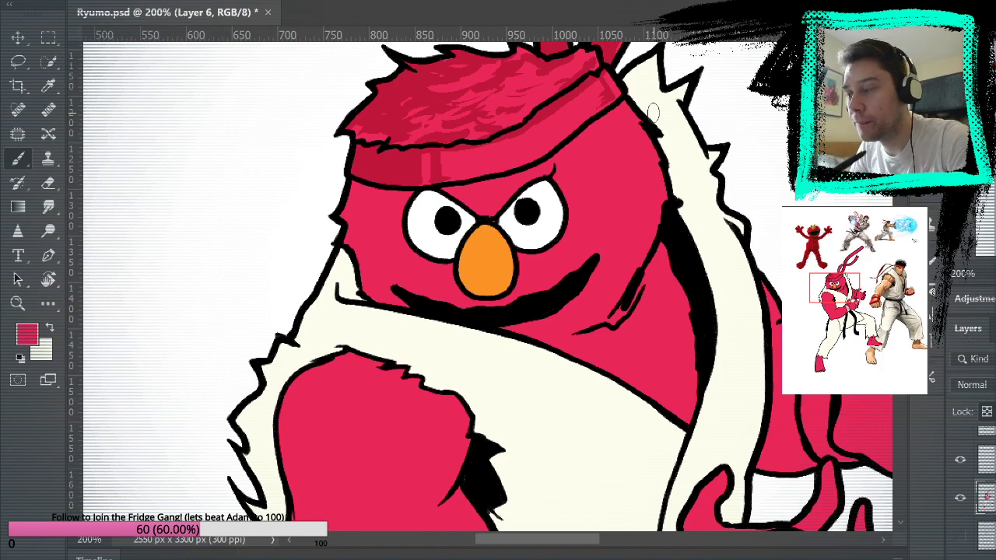
drag(411, 247, 435, 250)
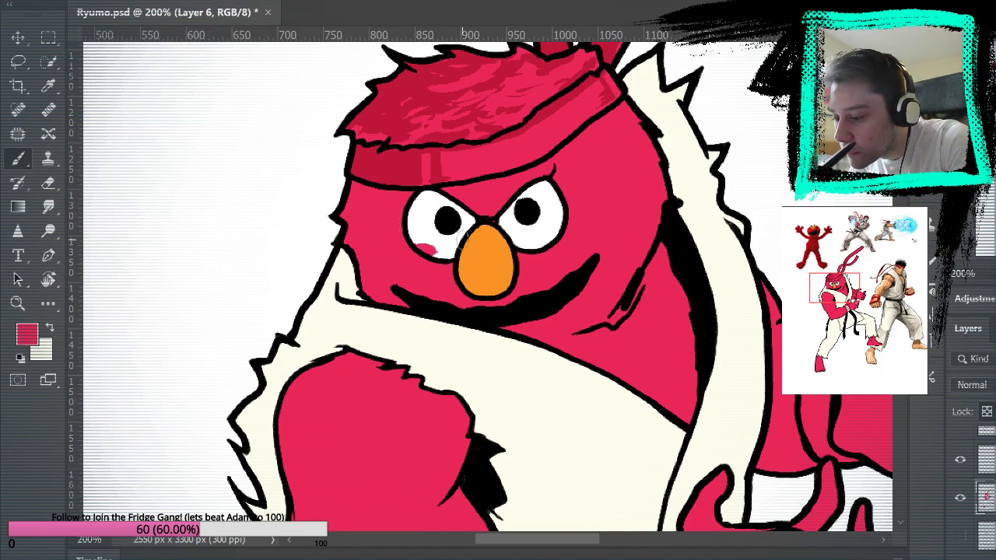
key(ctrl+z)
alt+click(412, 157)
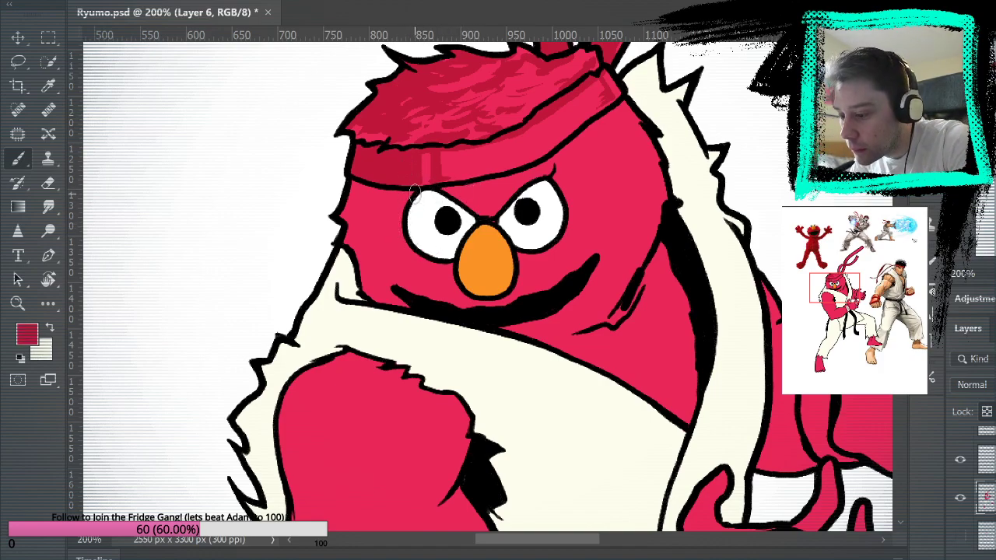
drag(398, 220, 431, 256)
key(ctrl+z)
mouse_move(406, 204)
mouse_down()
mouse_move(415, 261)
mouse_move(458, 263)
mouse_move(398, 237)
mouse_move(403, 198)
mouse_up()
alt+click(446, 284)
drag(451, 268, 406, 262)
key(ctrl+z)
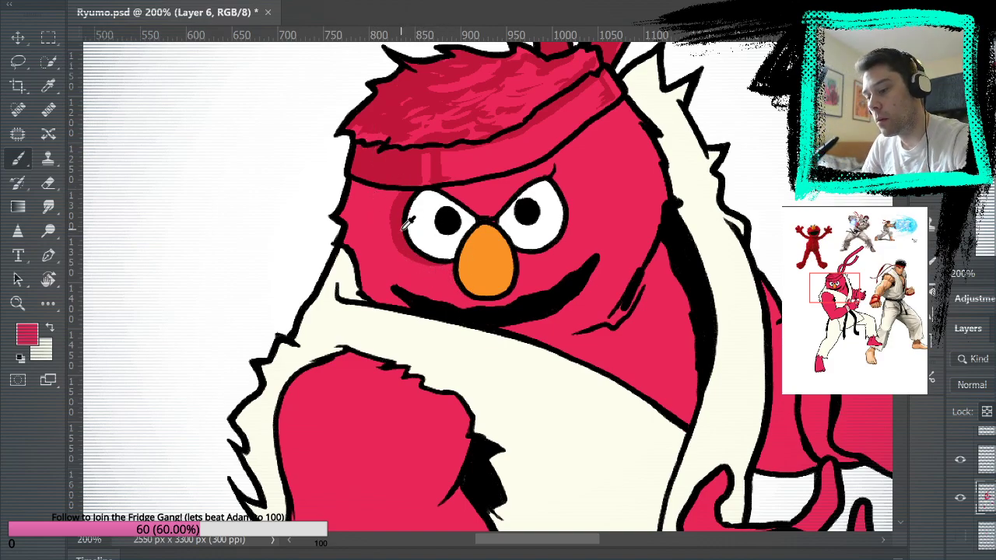
Step: Add crimson shadows beneath the headband, between the eyes and below the right eye beside the nose
alt+click(428, 97)
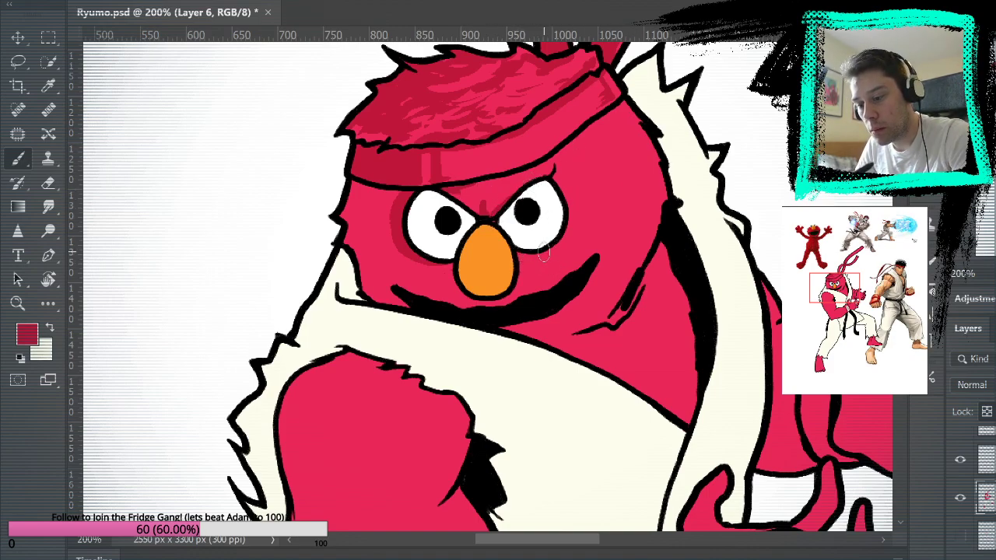
alt+click(495, 261)
alt+click(540, 265)
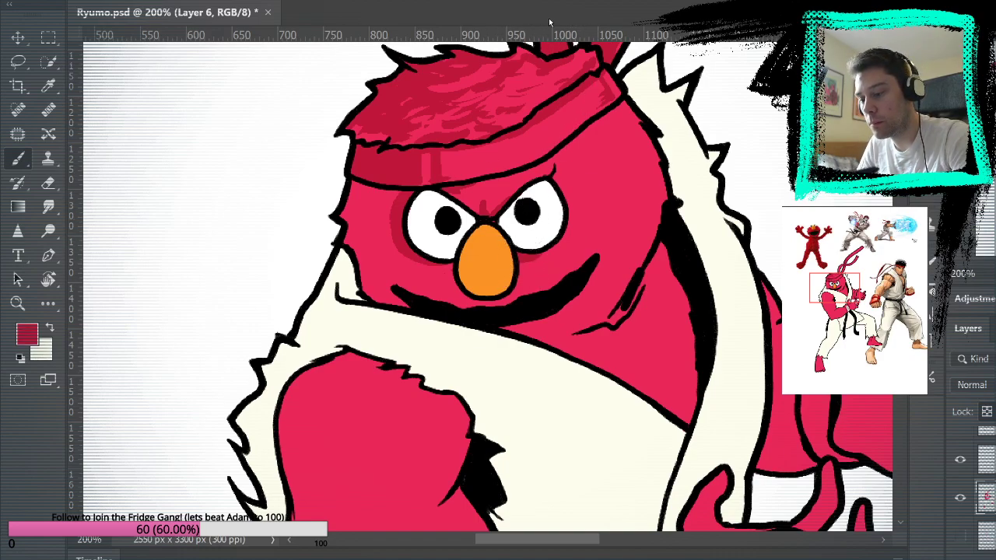
Step: Brush crimson fur strokes over the left cheek from the headband to the mouth corner, breaking them up with the lighter pink
drag(341, 218, 352, 189)
mouse_move(349, 238)
mouse_down()
mouse_move(379, 226)
mouse_move(362, 201)
mouse_move(369, 193)
mouse_move(402, 189)
mouse_move(383, 229)
mouse_move(372, 196)
mouse_up()
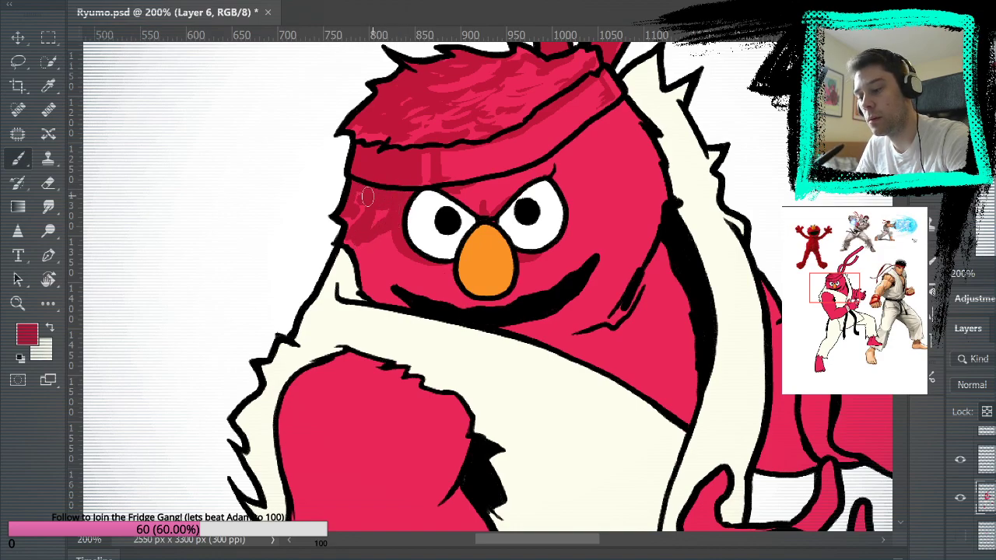
mouse_move(356, 243)
mouse_down()
mouse_move(378, 286)
mouse_move(368, 251)
mouse_move(388, 294)
mouse_move(377, 278)
mouse_move(378, 308)
mouse_up()
mouse_move(370, 272)
mouse_down()
mouse_move(396, 286)
mouse_move(379, 266)
mouse_move(394, 241)
mouse_move(371, 254)
mouse_move(404, 229)
mouse_move(376, 272)
mouse_move(409, 257)
mouse_move(384, 285)
mouse_move(385, 247)
mouse_move(400, 255)
mouse_move(438, 241)
mouse_move(421, 273)
mouse_move(408, 261)
mouse_move(361, 263)
mouse_move(405, 246)
mouse_move(370, 258)
mouse_move(389, 232)
mouse_move(373, 232)
mouse_move(390, 208)
mouse_move(347, 229)
mouse_move(381, 200)
mouse_move(378, 250)
mouse_move(398, 275)
mouse_up()
alt+click(405, 265)
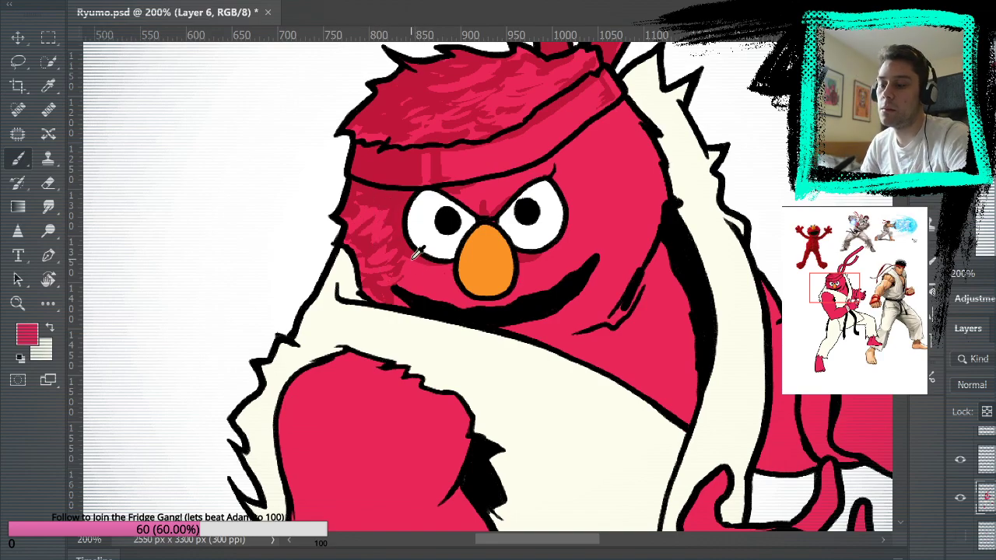
alt+click(402, 203)
mouse_move(392, 204)
mouse_down()
mouse_move(355, 208)
mouse_move(402, 206)
mouse_move(366, 255)
mouse_move(396, 265)
mouse_up()
Step: Brush crimson fur streaks across the forehead between the headband and the eyes, then touch up the left cheek fur
mouse_move(726, 306)
mouse_down()
mouse_move(711, 360)
mouse_move(680, 363)
mouse_up()
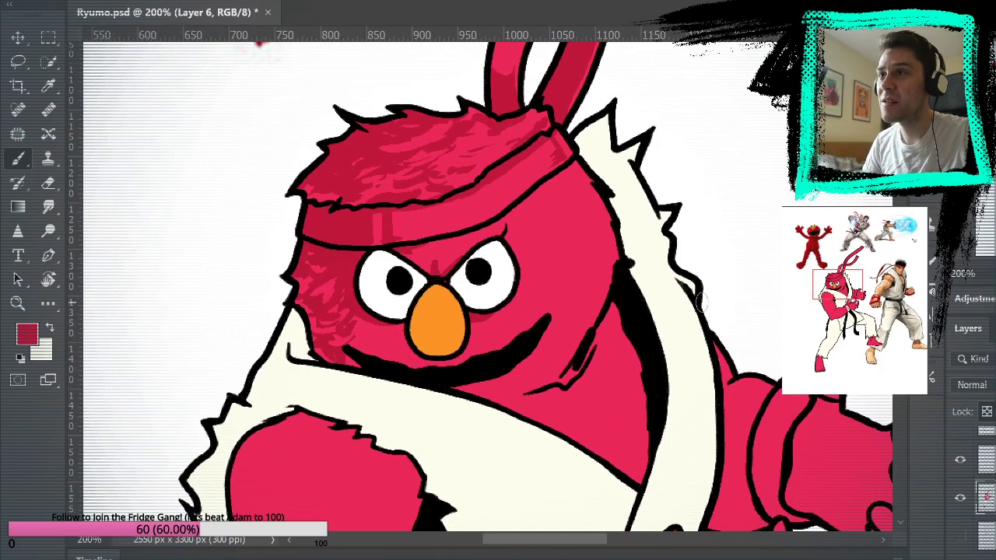
mouse_move(559, 311)
mouse_down()
mouse_move(580, 155)
mouse_move(560, 326)
mouse_up()
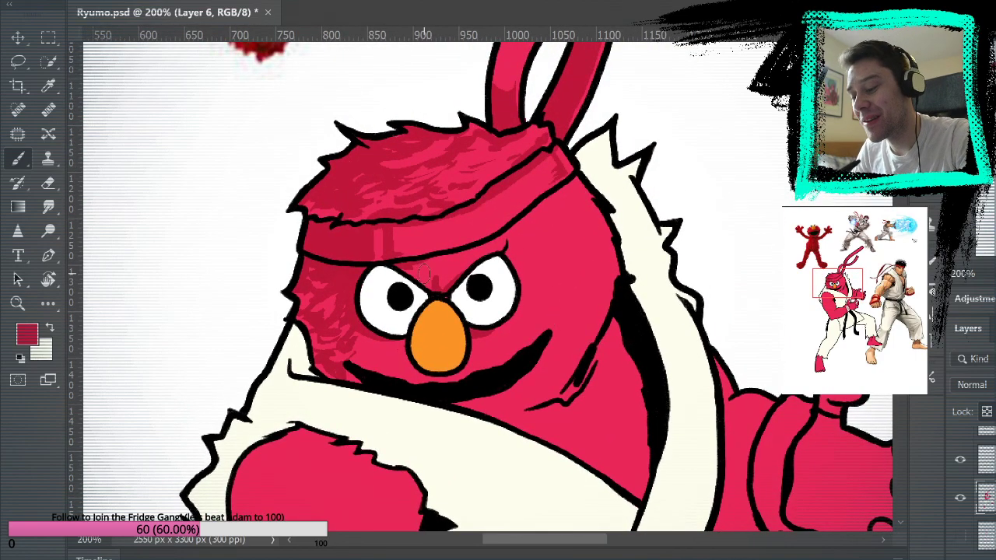
drag(415, 269, 453, 263)
alt+click(481, 253)
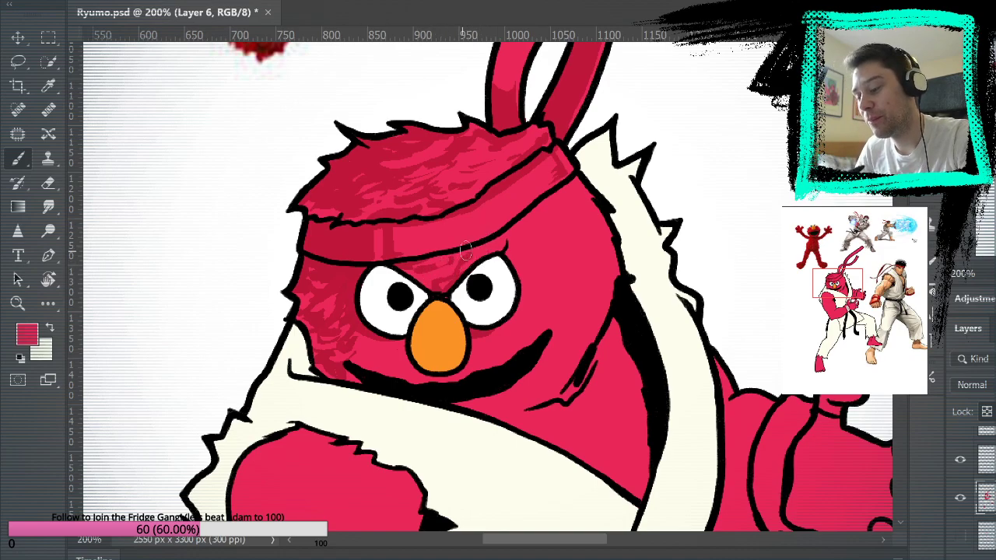
drag(549, 332, 589, 263)
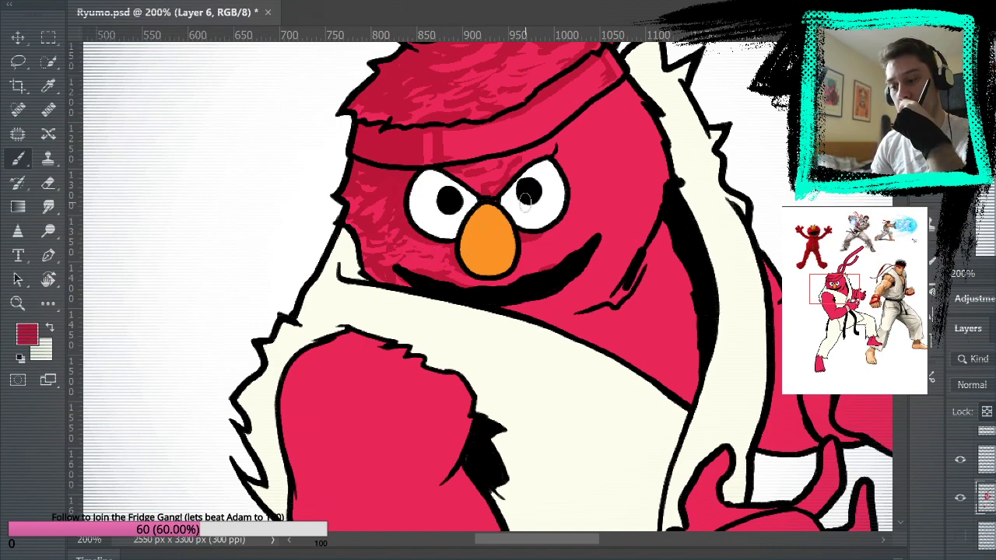
mouse_move(352, 188)
mouse_down()
mouse_move(369, 171)
mouse_move(375, 215)
mouse_up()
mouse_move(605, 159)
mouse_down()
mouse_move(610, 187)
mouse_move(629, 163)
mouse_move(597, 147)
mouse_move(585, 185)
mouse_up()
drag(634, 162, 600, 204)
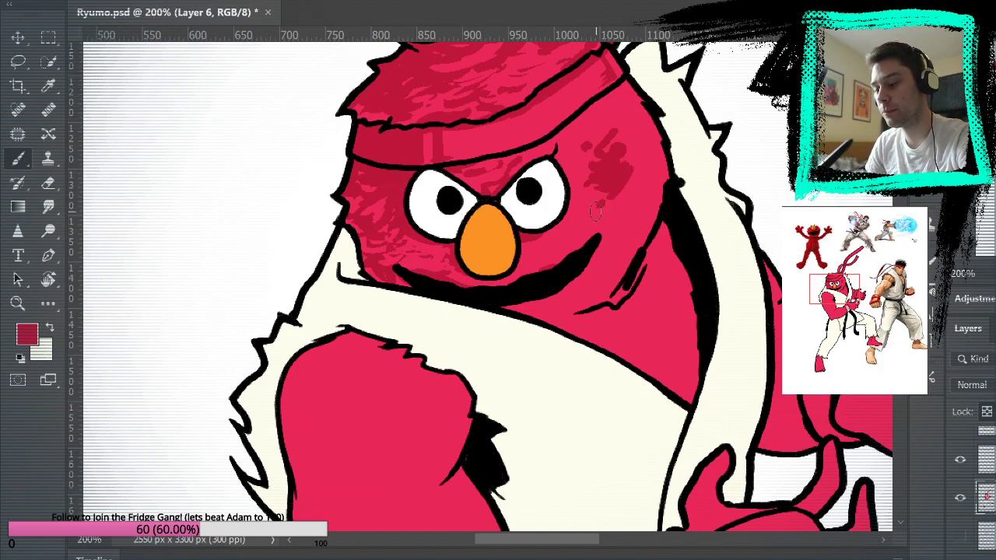
mouse_move(658, 183)
mouse_down()
mouse_move(617, 191)
mouse_move(643, 167)
mouse_move(635, 150)
mouse_move(654, 173)
mouse_up()
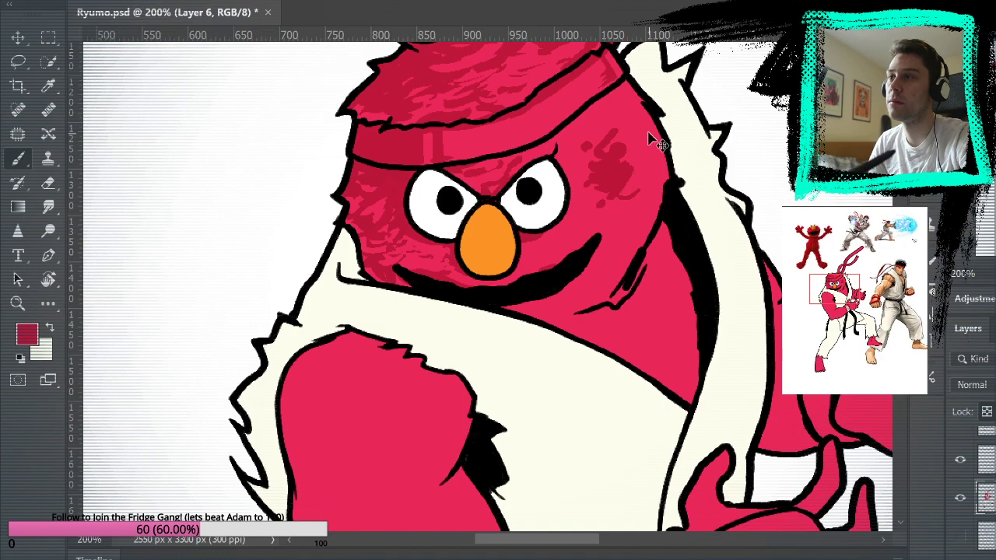
key(ctrl+z)
key(ctrl+z)
key(ctrl+z)
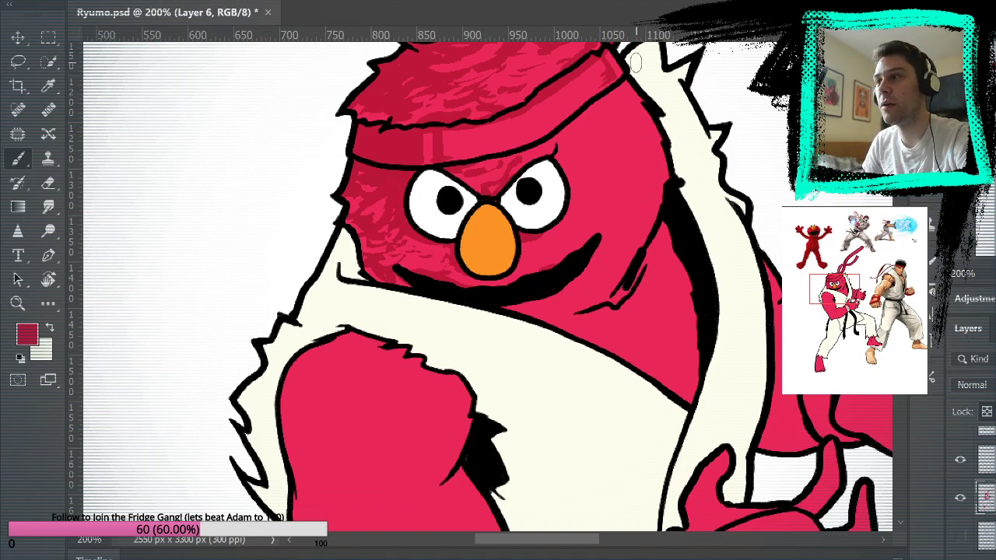
mouse_move(585, 152)
mouse_down()
mouse_move(612, 133)
mouse_move(582, 192)
mouse_move(623, 155)
mouse_move(582, 166)
mouse_move(583, 187)
mouse_move(600, 199)
mouse_move(609, 146)
mouse_move(635, 176)
mouse_up()
mouse_move(611, 122)
mouse_down()
mouse_move(634, 186)
mouse_move(622, 108)
mouse_move(643, 176)
mouse_move(630, 121)
mouse_move(615, 142)
mouse_move(643, 123)
mouse_move(651, 152)
mouse_move(623, 190)
mouse_up()
drag(622, 190, 657, 150)
mouse_move(657, 150)
mouse_down()
mouse_move(623, 212)
mouse_move(635, 195)
mouse_move(625, 235)
mouse_move(652, 211)
mouse_move(604, 280)
mouse_up()
mouse_move(612, 246)
mouse_down()
mouse_move(611, 178)
mouse_move(657, 259)
mouse_up()
key(ctrl+alt+z)
key(ctrl+alt+z)
key(ctrl+alt+z)
key(ctrl+alt+z)
key(ctrl+alt+z)
key(ctrl+alt+z)
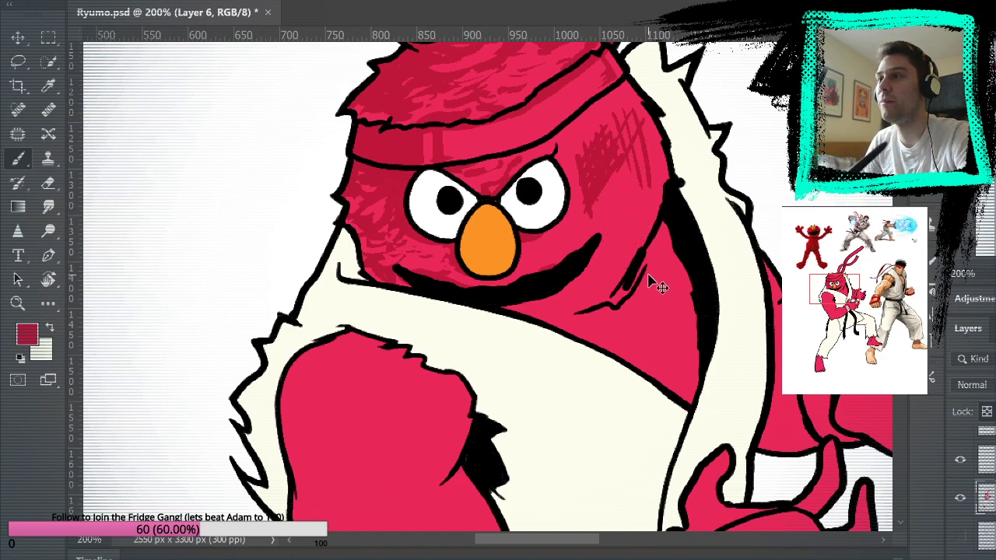
key(ctrl+alt+z)
key(ctrl+alt+z)
key(ctrl+alt+z)
key(ctrl+alt+z)
key(ctrl+alt+z)
key(ctrl+alt+z)
key(ctrl+alt+z)
key(ctrl+alt+z)
key(ctrl+alt+z)
key(ctrl+alt+z)
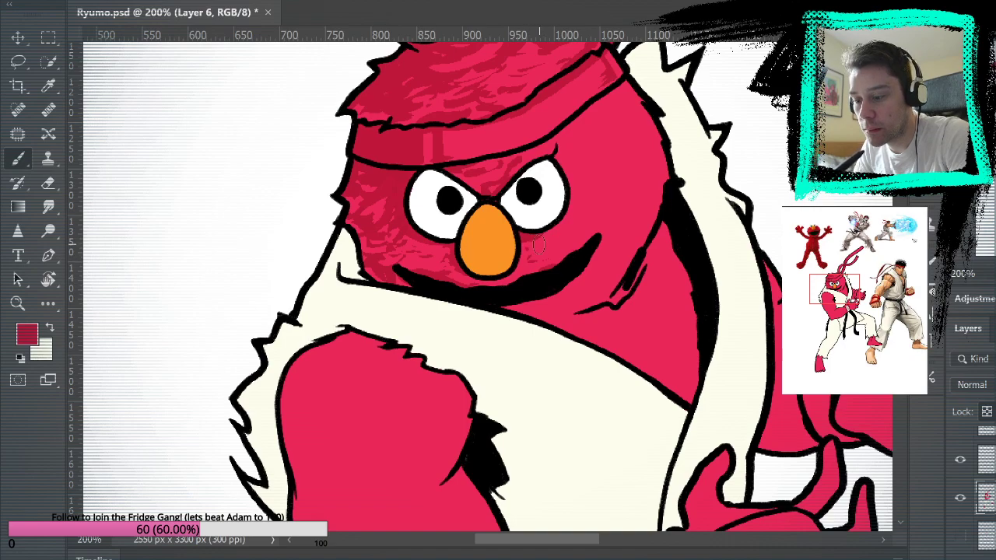
Step: Brush crimson fur streaks around the right end of the mouth and over the chin, softening them with the lighter pink
drag(596, 290, 622, 216)
mouse_move(534, 244)
mouse_down()
mouse_move(611, 241)
mouse_move(579, 238)
mouse_move(617, 231)
mouse_move(562, 232)
mouse_move(613, 218)
mouse_move(567, 228)
mouse_move(610, 204)
mouse_move(621, 204)
mouse_move(594, 228)
mouse_move(620, 218)
mouse_up()
alt+click(635, 182)
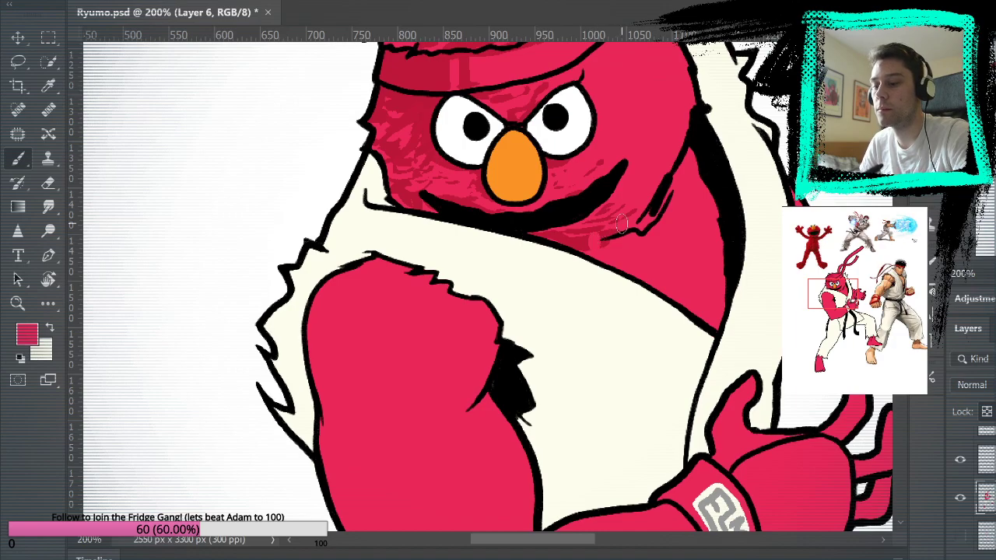
alt+click(581, 240)
drag(596, 240, 629, 218)
Step: Shade the neck and right side of the chest with crimson fur along the collar, streaking it with the lighter pink
drag(723, 158, 706, 218)
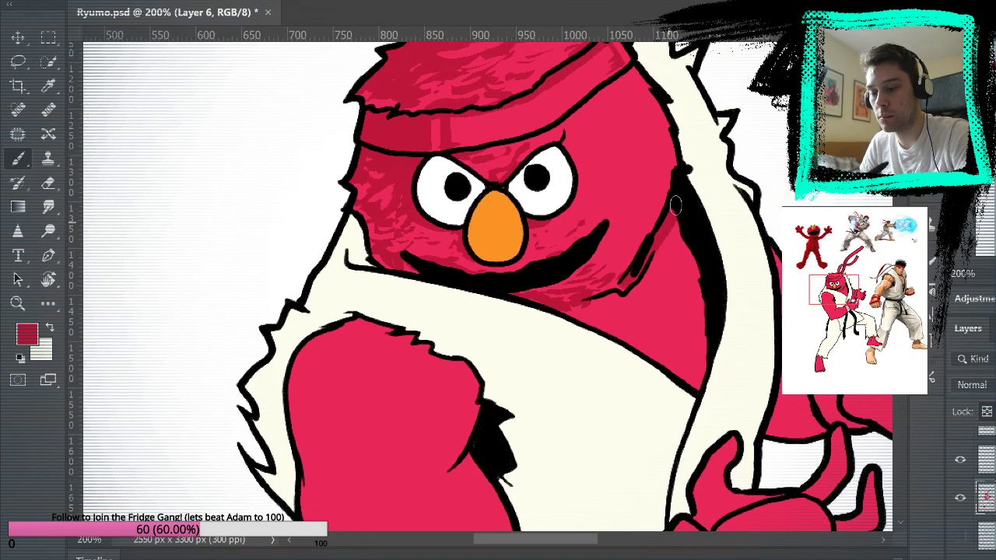
mouse_move(679, 255)
mouse_down()
mouse_move(701, 361)
mouse_move(676, 213)
mouse_move(699, 365)
mouse_move(683, 383)
mouse_move(694, 344)
mouse_move(672, 341)
mouse_move(692, 291)
mouse_move(676, 300)
mouse_move(666, 289)
mouse_move(668, 238)
mouse_up()
mouse_move(679, 319)
mouse_down()
mouse_move(658, 284)
mouse_move(679, 264)
mouse_move(640, 278)
mouse_move(681, 278)
mouse_move(645, 288)
mouse_move(663, 284)
mouse_move(673, 266)
mouse_move(639, 291)
mouse_move(677, 311)
mouse_move(683, 355)
mouse_move(654, 317)
mouse_move(646, 347)
mouse_up()
alt+click(645, 324)
mouse_move(644, 302)
mouse_down()
mouse_move(677, 275)
mouse_move(696, 296)
mouse_move(683, 371)
mouse_move(669, 295)
mouse_up()
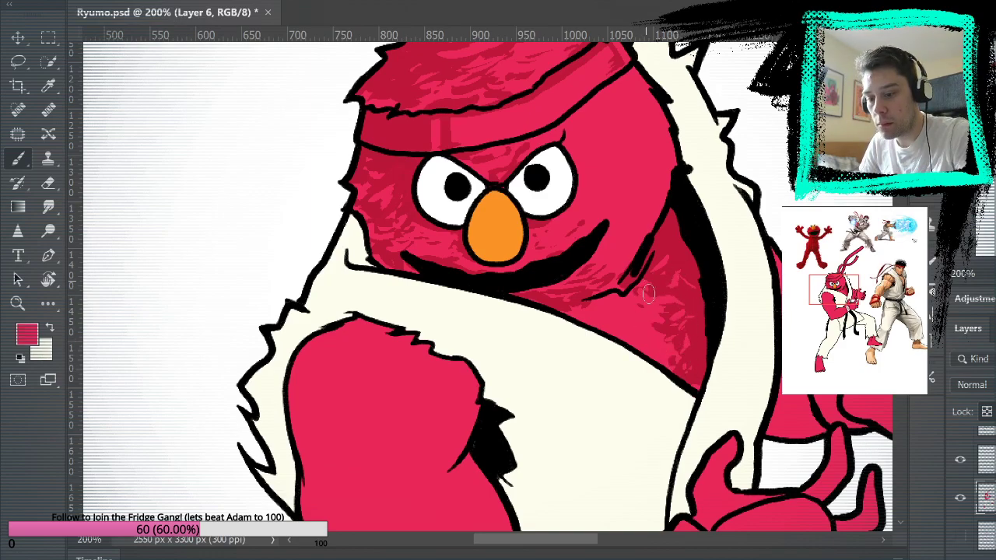
Step: Extend the crimson fur strokes across the chest from below the chin to the robe's diagonal edge
alt+click(686, 300)
mouse_move(613, 317)
mouse_down()
mouse_move(635, 330)
mouse_move(588, 318)
mouse_move(620, 335)
mouse_up()
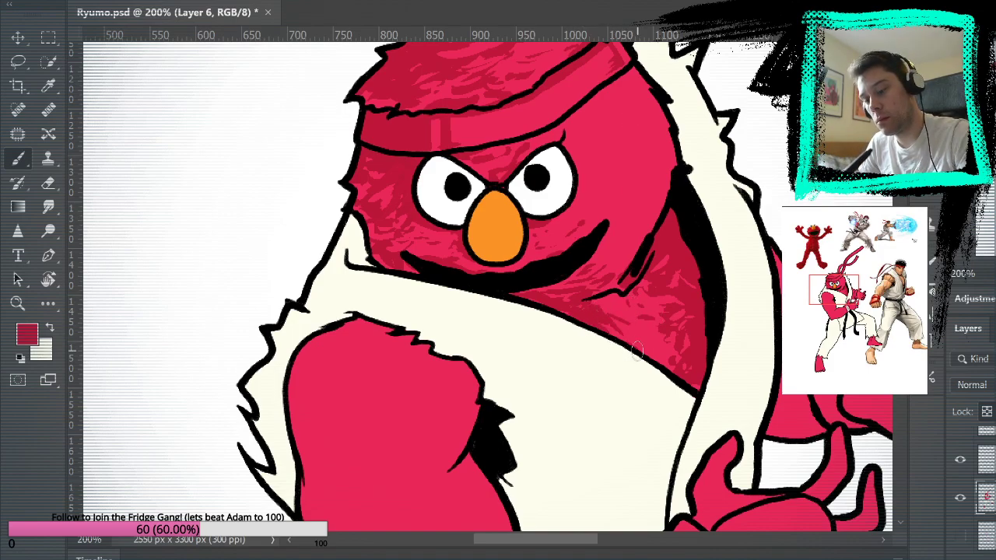
mouse_move(602, 300)
mouse_down()
mouse_move(636, 320)
mouse_move(660, 362)
mouse_up()
drag(644, 326, 658, 347)
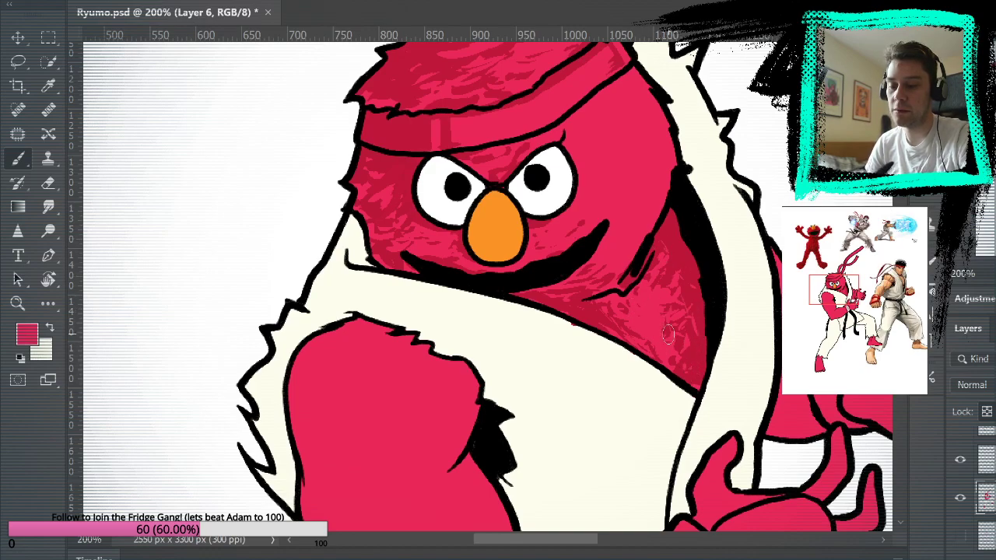
Step: Darken the chest fur along the robe's edge in crimson and sample the robe's cream colour to clean up the overspill
mouse_move(724, 375)
mouse_down()
mouse_move(723, 240)
mouse_move(707, 311)
mouse_move(674, 287)
mouse_up()
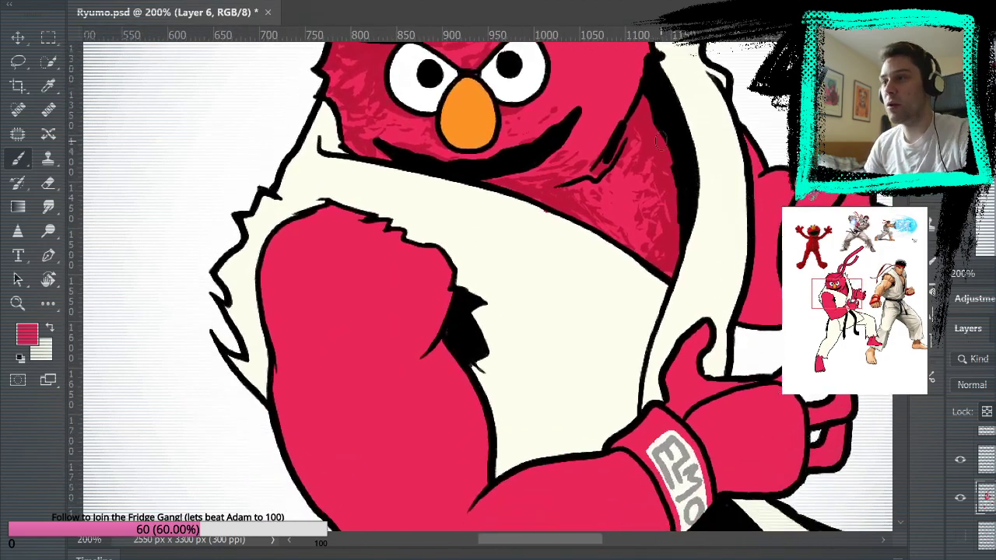
alt+click(668, 244)
drag(611, 230, 673, 290)
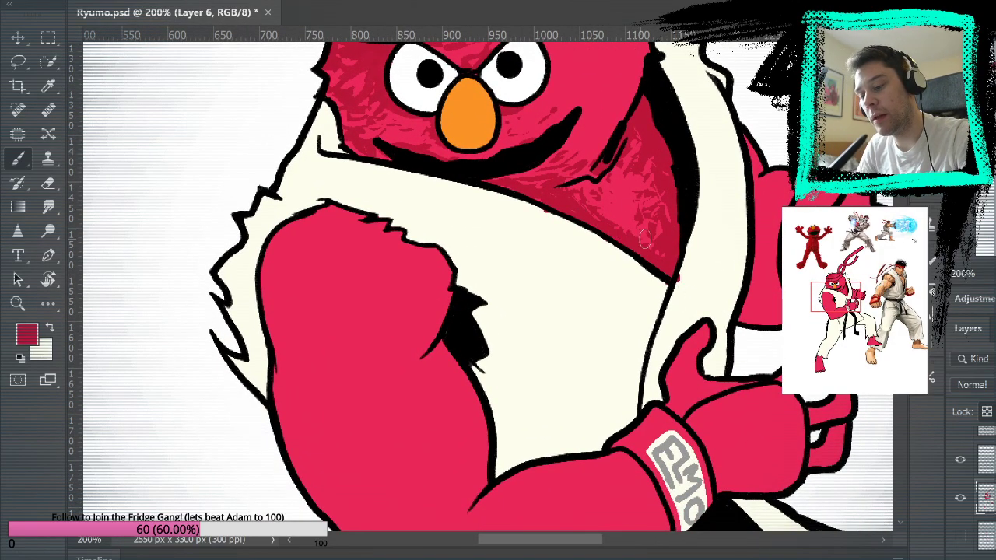
drag(731, 214, 711, 356)
alt+click(661, 422)
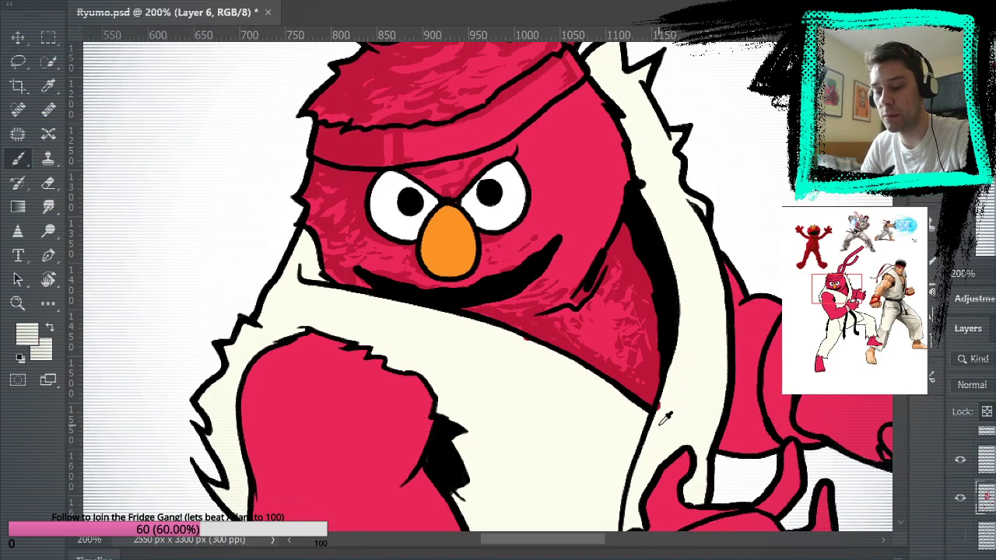
Step: Dab small, scattered crimson fur flecks over the unshaded right side of the face
alt+click(648, 378)
mouse_move(709, 279)
mouse_down()
mouse_move(699, 413)
mouse_move(733, 337)
mouse_move(756, 225)
mouse_up()
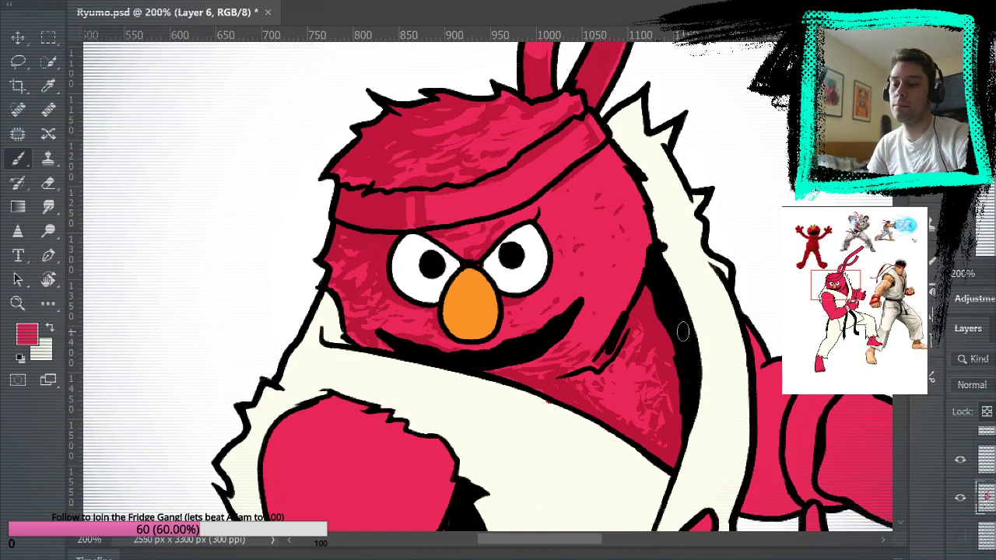
key(ctrl+0)
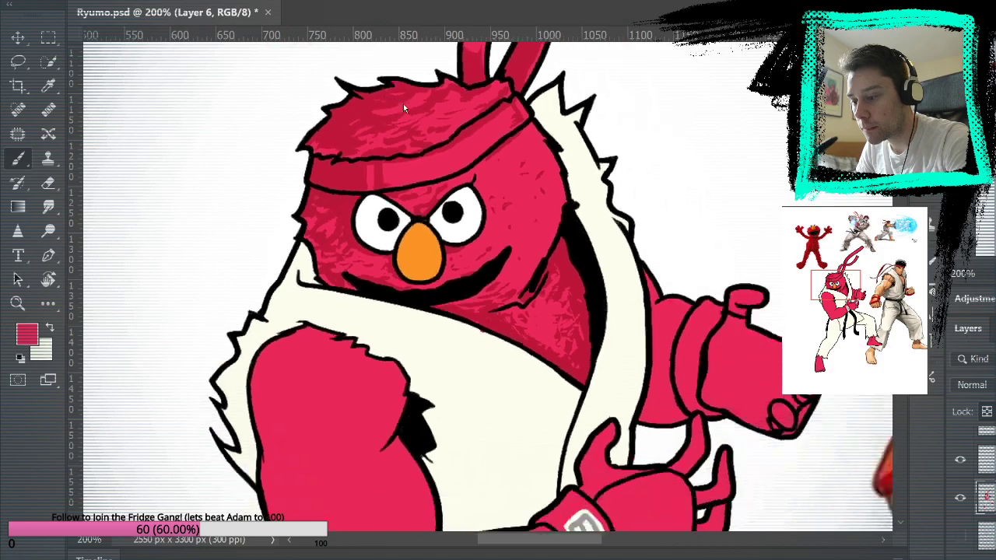
key(z)
click(479, 241)
click(479, 241)
click(478, 241)
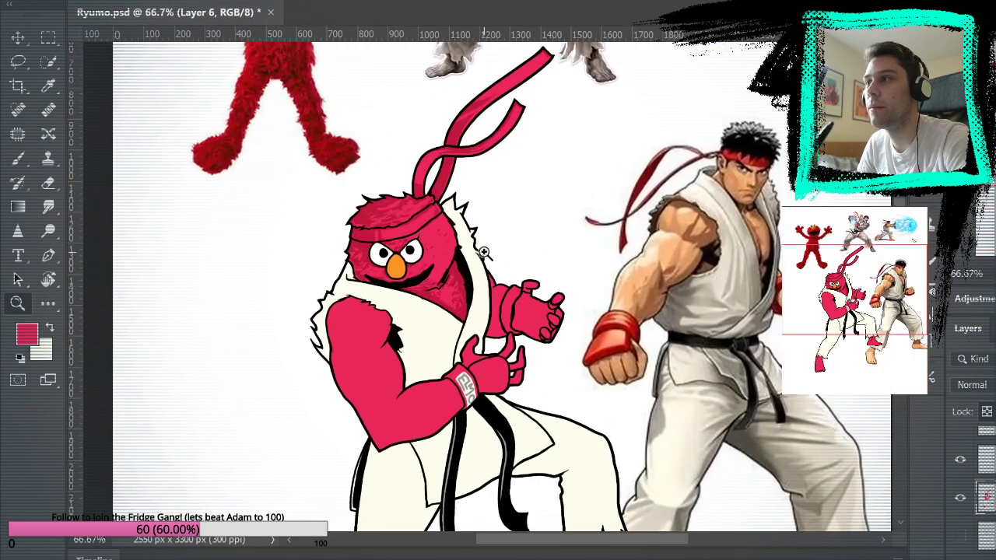
Step: Examine the Elmo figure's unshaded arms and hands against the large Ryu reference
click(486, 253)
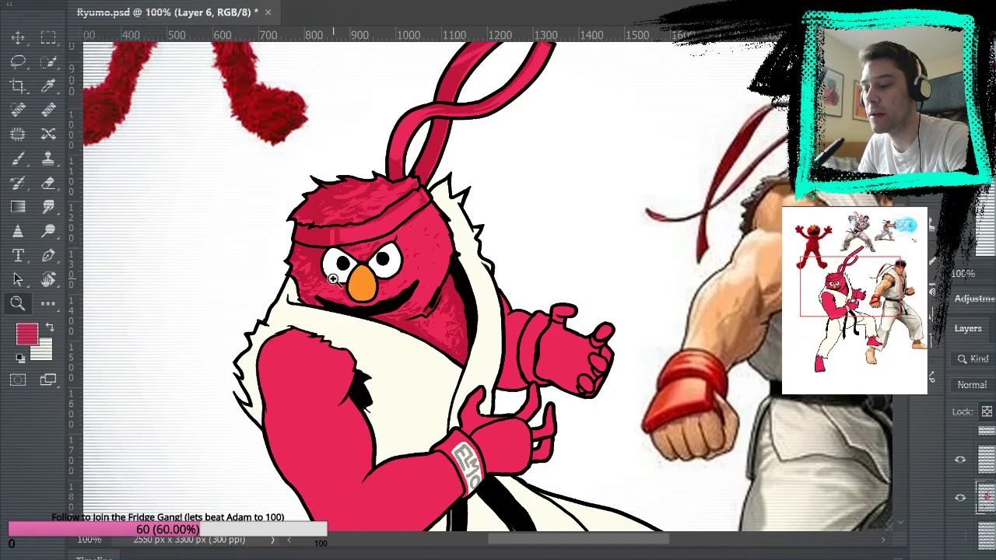
drag(698, 207, 654, 133)
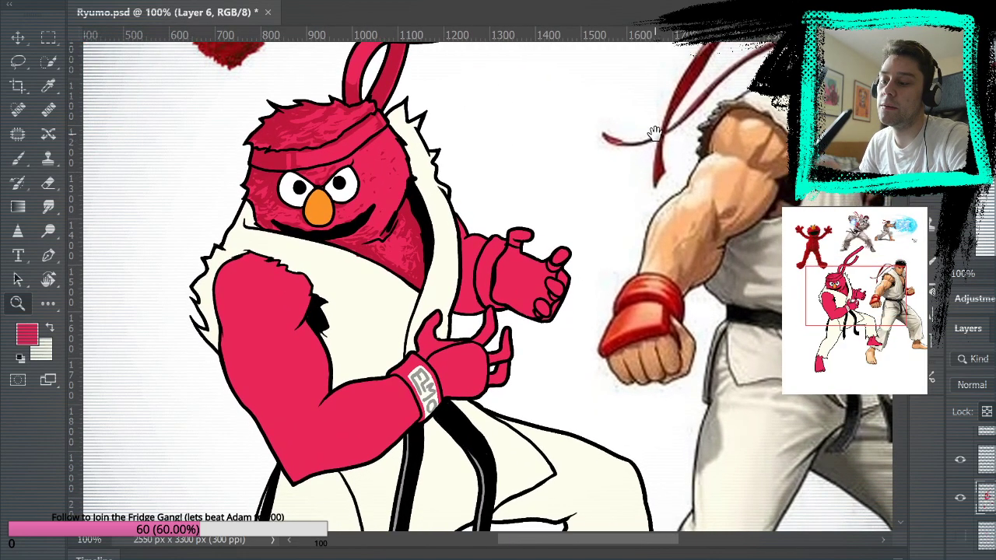
drag(676, 196, 603, 202)
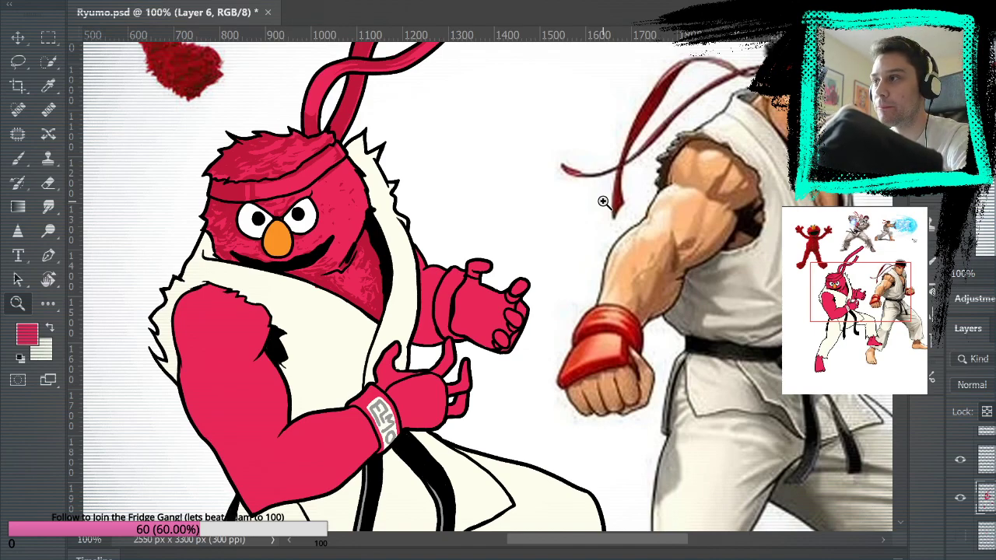
drag(600, 195, 389, 288)
drag(540, 356, 431, 102)
drag(558, 329, 609, 118)
drag(588, 72, 574, 65)
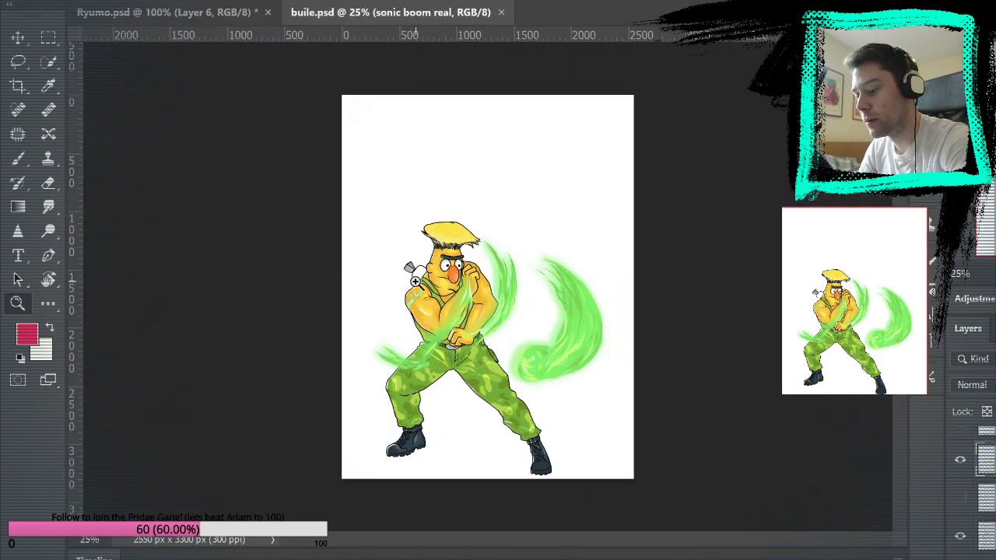
Step: Examine the shading on the Bert-as-Guile figure's face, arms and clothing in buile.psd
click(475, 302)
click(471, 286)
click(466, 271)
drag(423, 309, 384, 224)
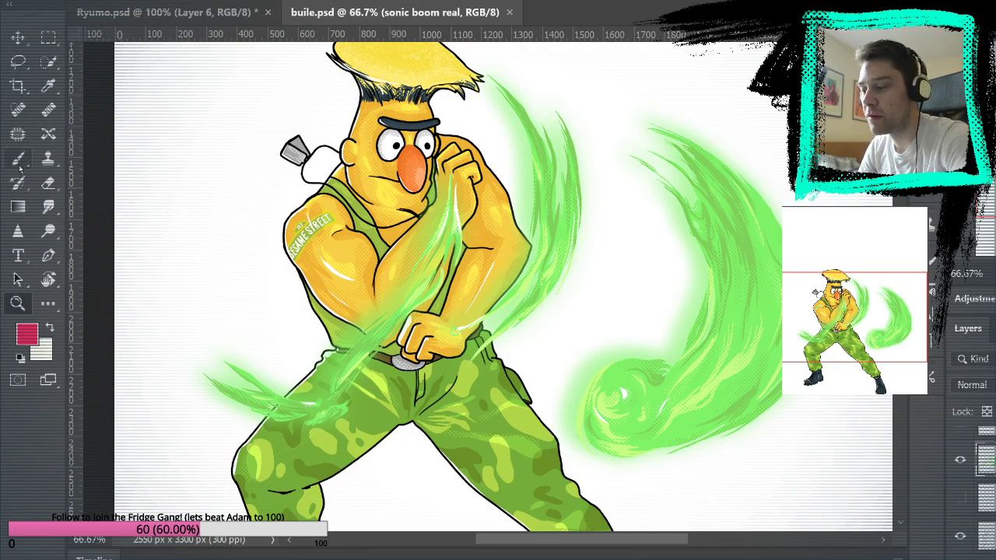
key(b)
drag(598, 232, 568, 300)
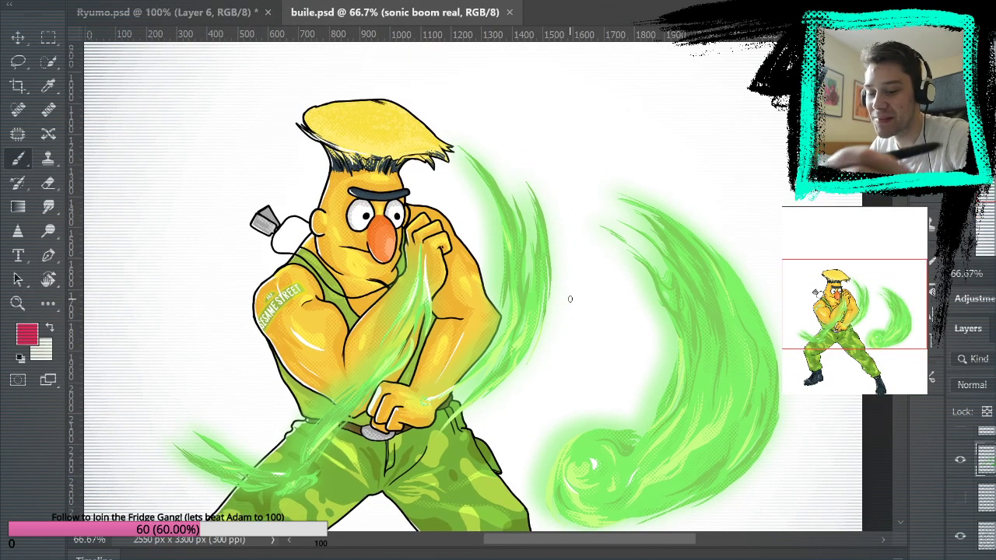
Step: Show the reference photo layer in buile.psd, compare the photos with the finished figure, and hide the layer again
scroll(976, 490, down, 5)
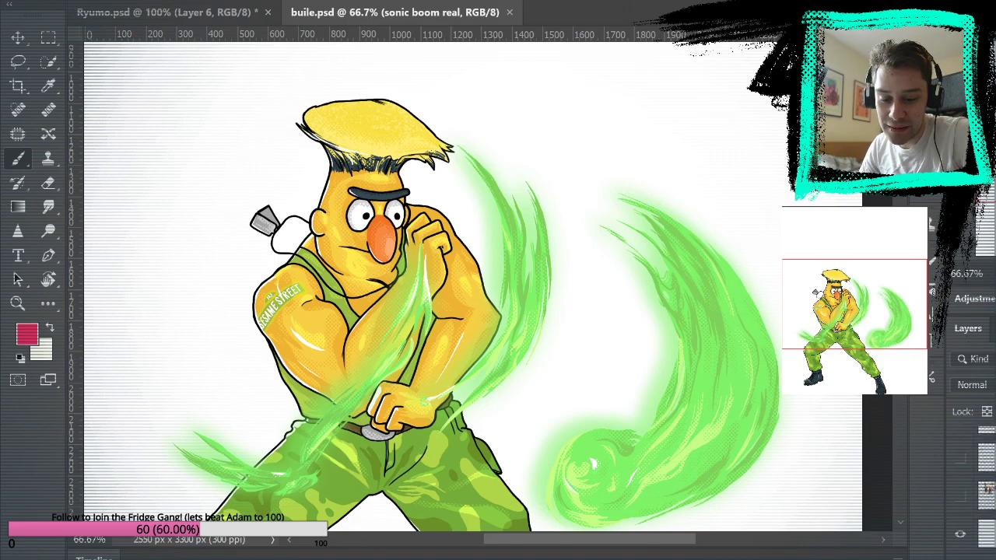
click(960, 498)
drag(627, 186, 688, 529)
drag(711, 456, 699, 368)
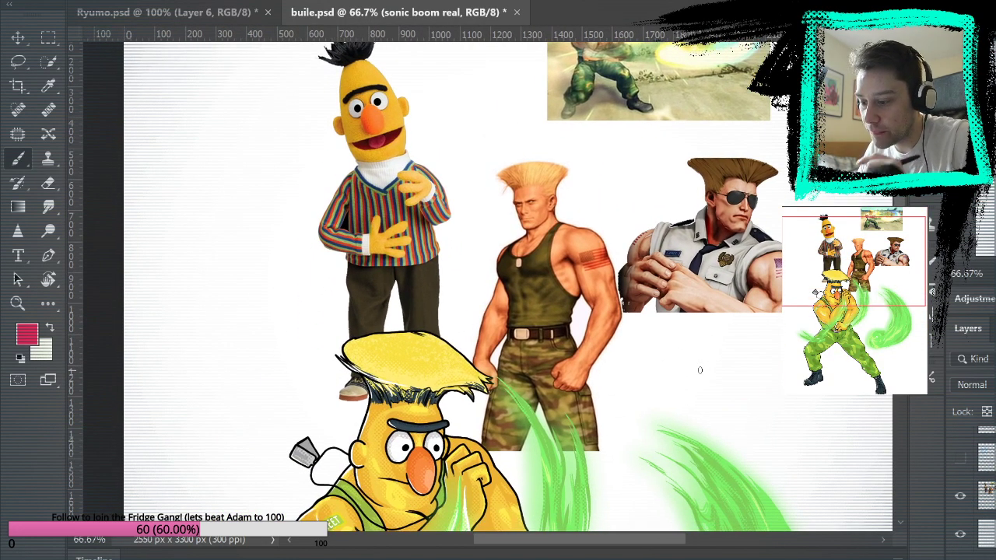
drag(768, 462, 776, 289)
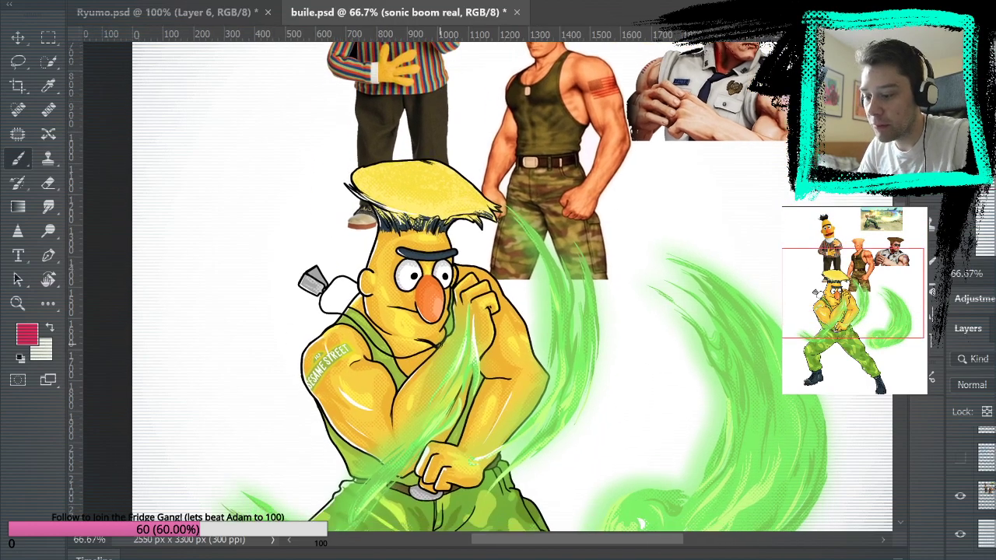
click(960, 498)
drag(603, 433, 652, 269)
drag(716, 201, 658, 308)
drag(718, 327, 726, 430)
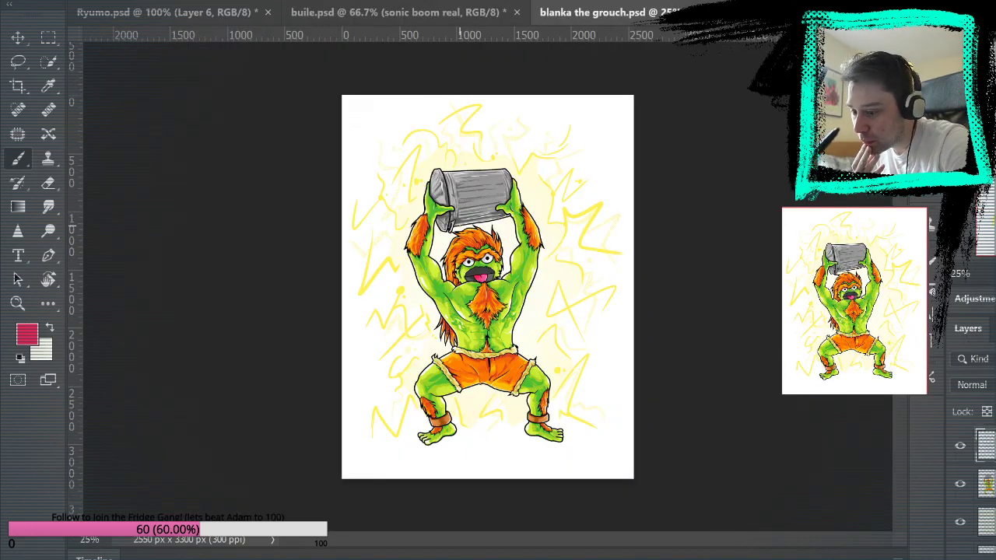
Step: Examine the fur and skin shading from head to feet in blanka the grouch.psd and return to Ryumo.psd
click(24, 306)
click(480, 233)
click(505, 266)
click(516, 269)
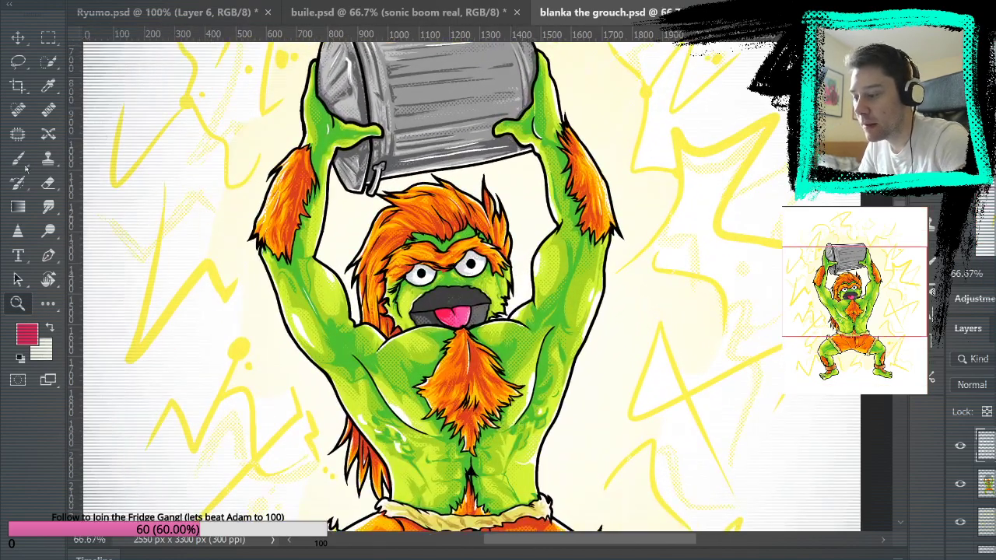
key(b)
mouse_move(688, 245)
mouse_down()
mouse_move(687, 96)
mouse_move(691, 316)
mouse_up()
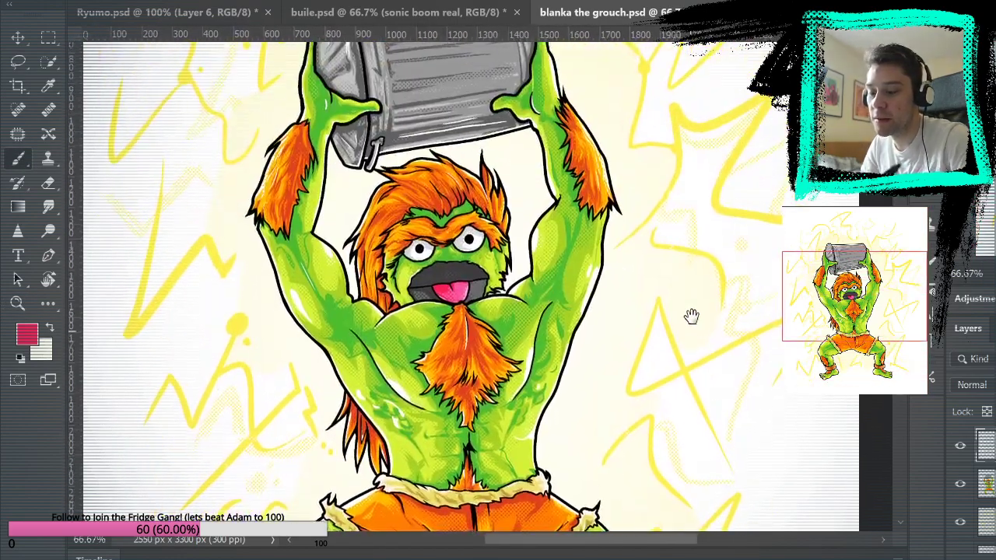
drag(668, 348, 645, 122)
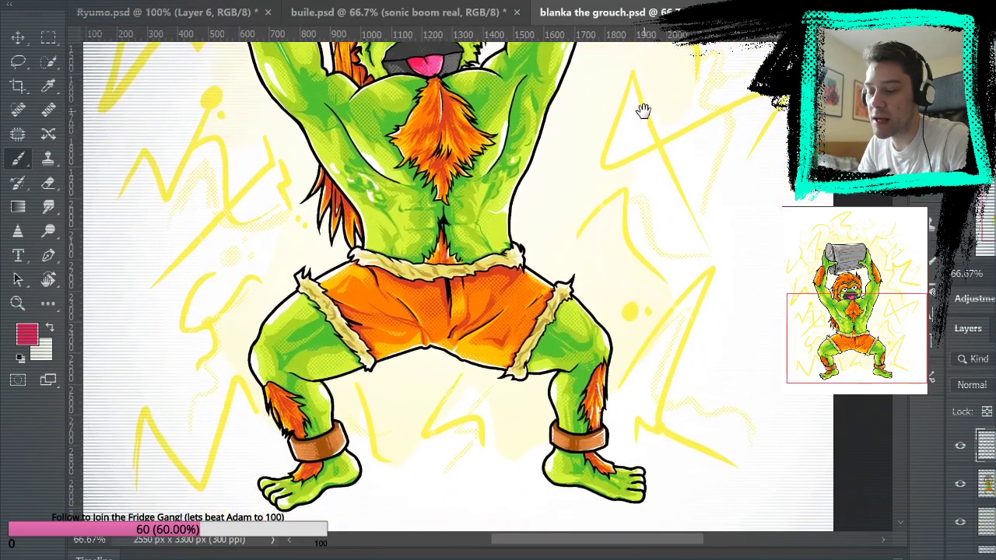
drag(645, 178, 669, 360)
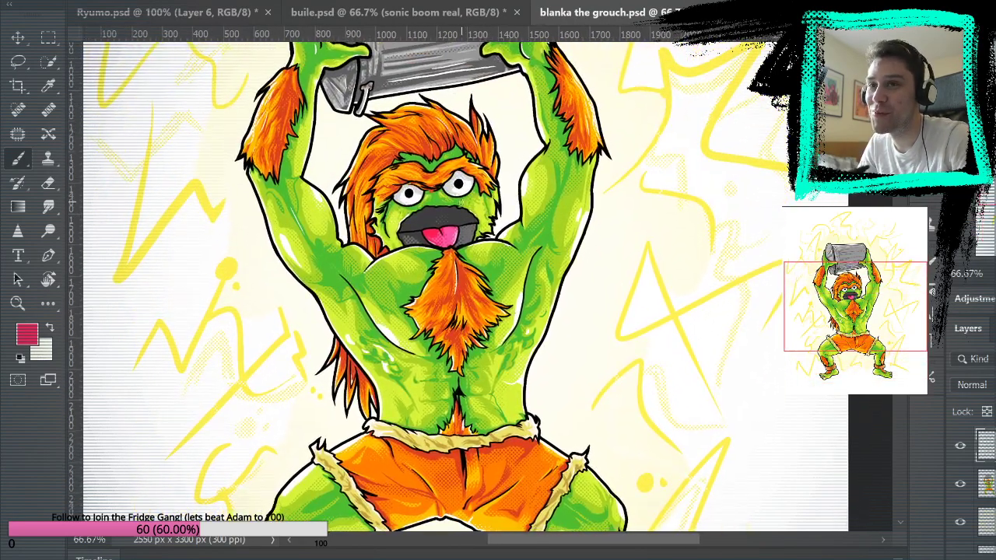
mouse_move(495, 356)
mouse_down()
mouse_move(549, 194)
mouse_move(476, 219)
mouse_up()
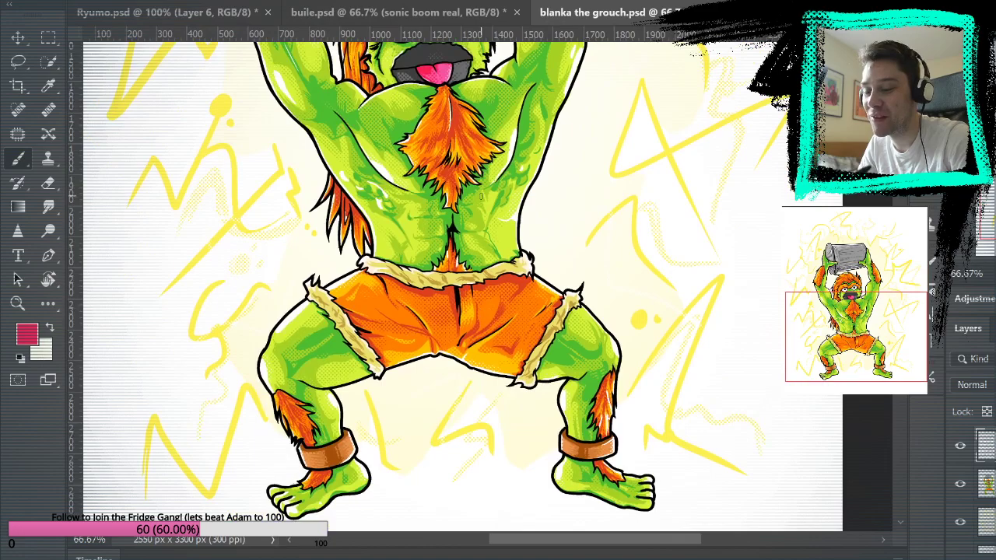
drag(560, 154, 564, 316)
drag(560, 272, 602, 104)
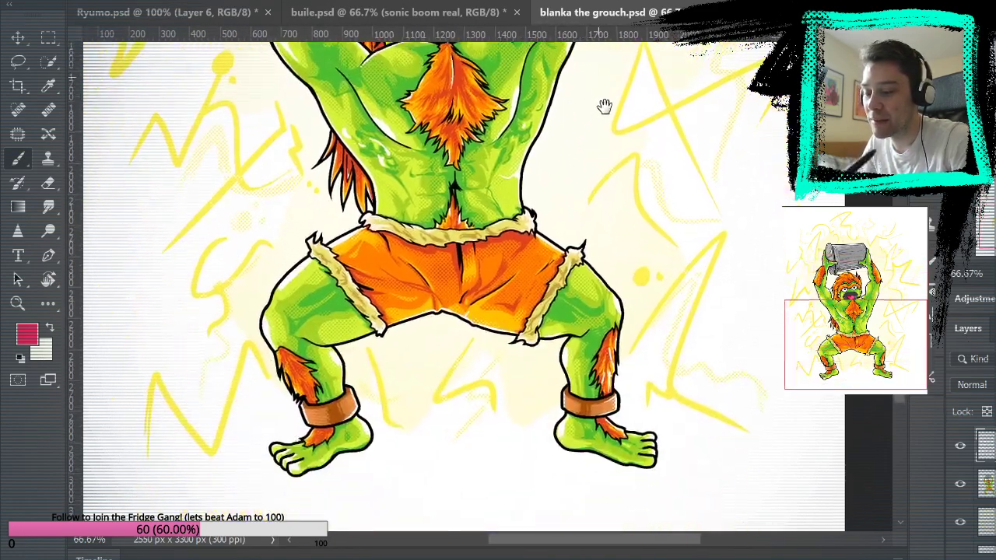
drag(500, 180, 588, 285)
click(234, 13)
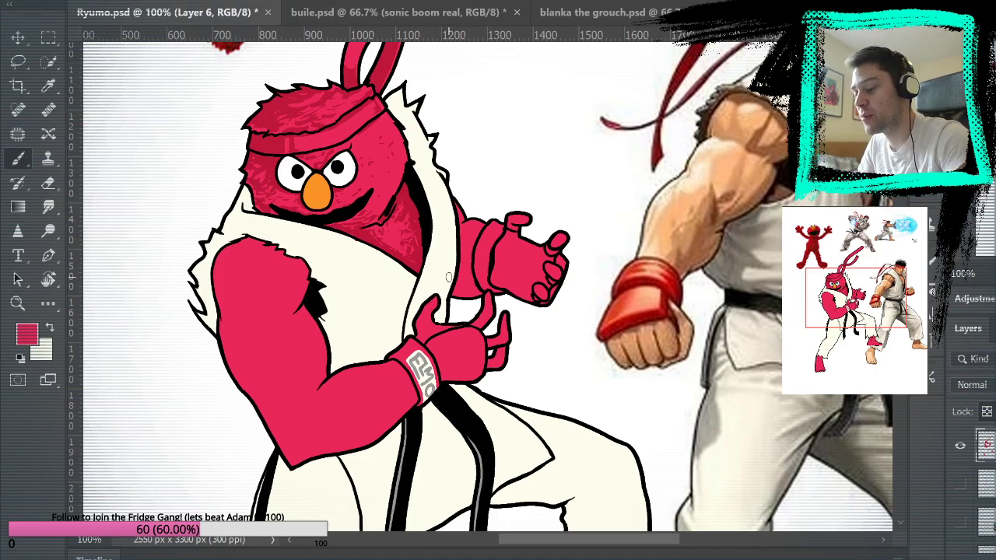
Step: Try filling the Elmo figure's arms, hands and feet with the peach skin tone sampled from Ryu's arm
drag(465, 386, 602, 407)
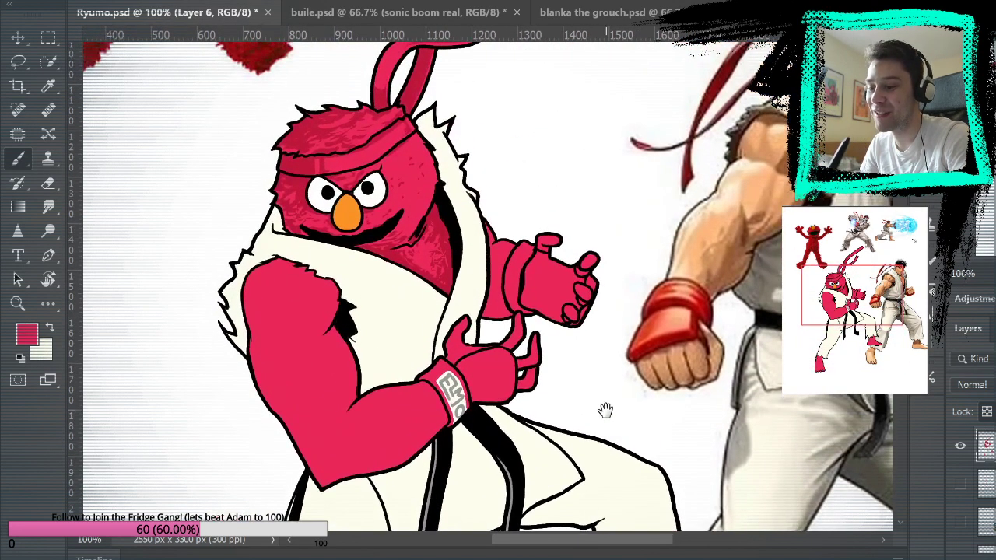
alt+click(757, 195)
click(48, 304)
click(120, 309)
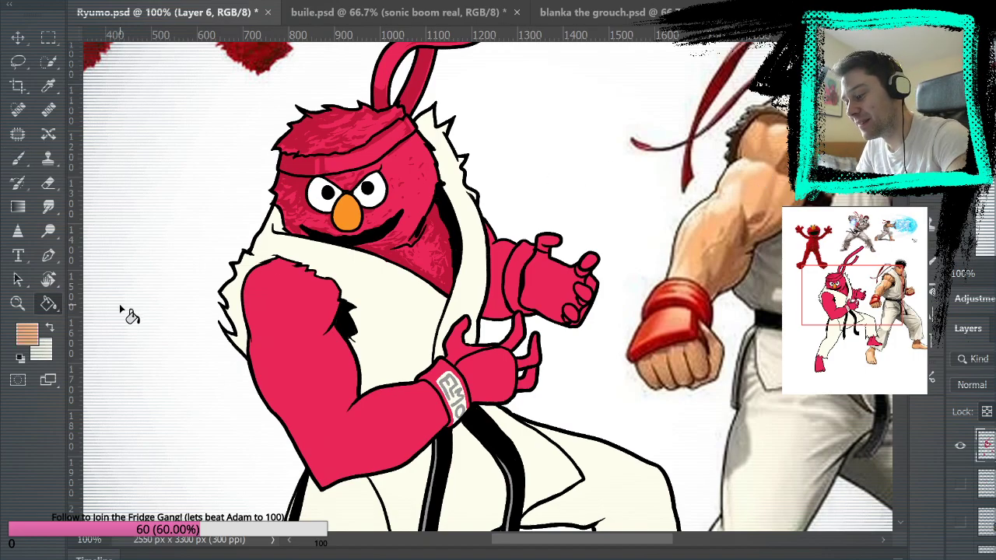
click(325, 331)
drag(634, 342, 620, 53)
click(171, 486)
click(632, 377)
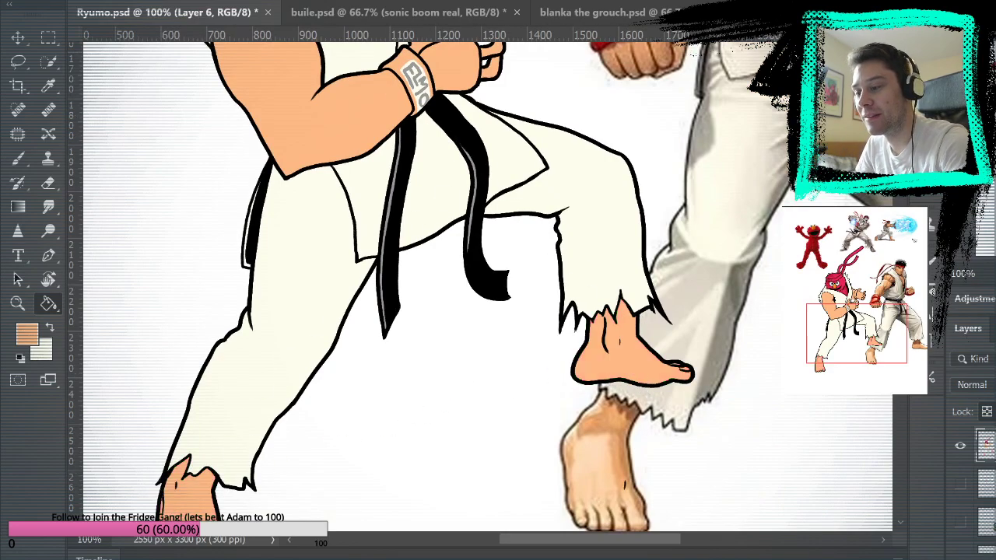
key(ctrl+0)
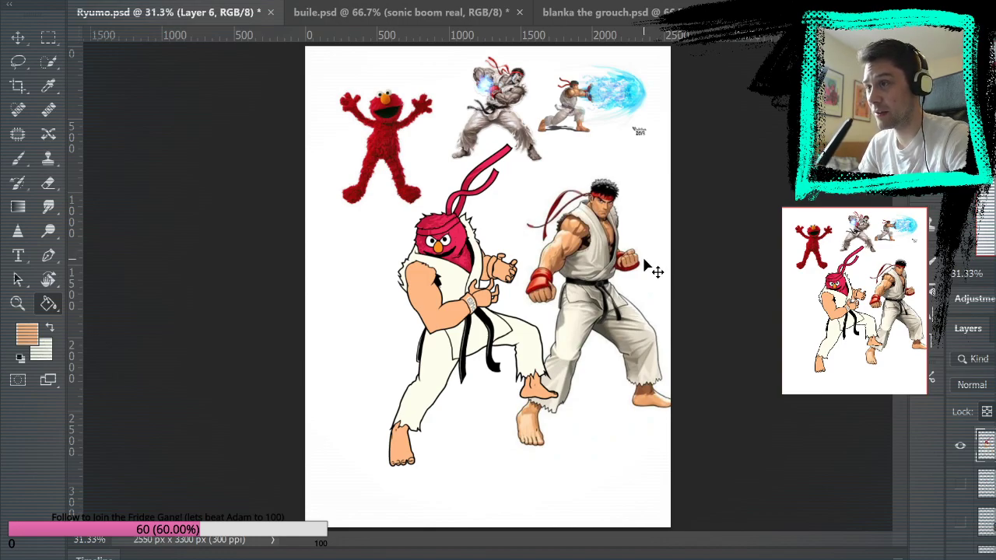
Step: Undo the peach fills on the Elmo figure's arms, hands and feet
key(ctrl+z)
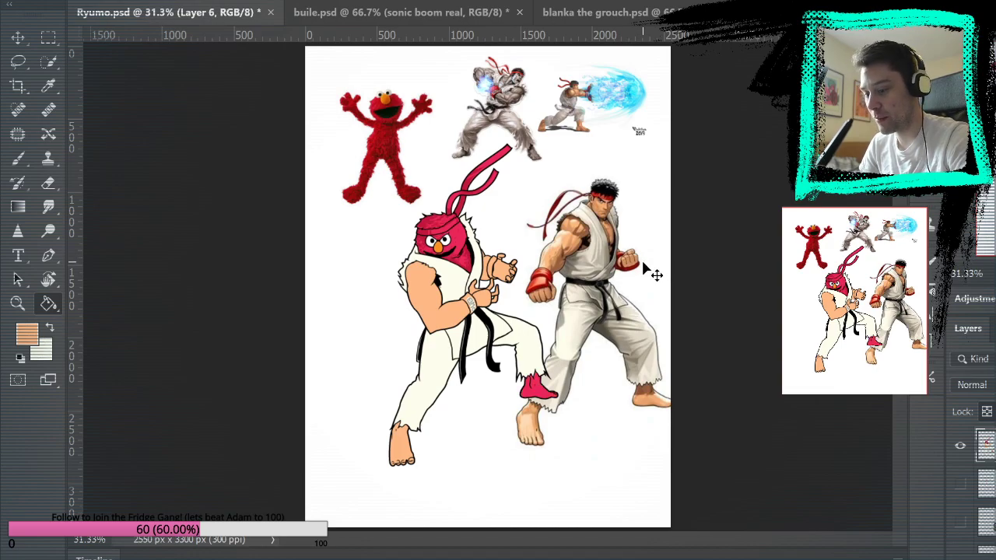
key(ctrl+alt+z)
key(ctrl+alt+z)
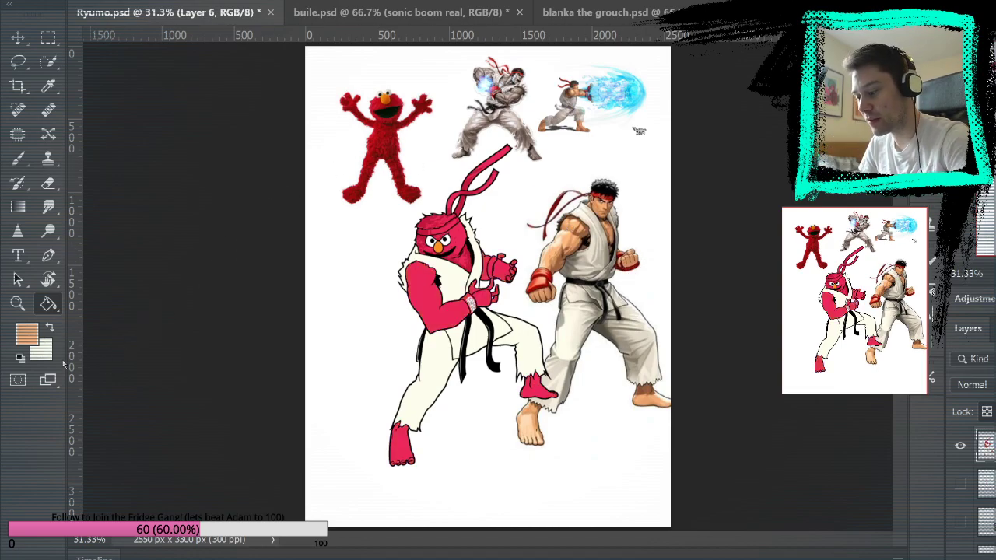
Step: Start shading the far arm beside the robe's edge with the Brush in crimson sampled from the chest fur
key(z)
click(429, 319)
click(492, 295)
click(504, 290)
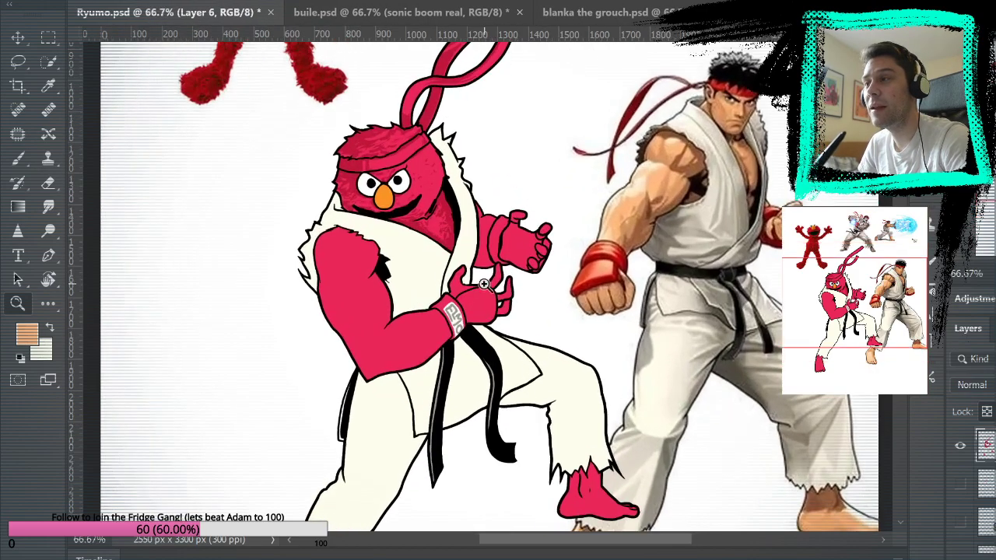
click(480, 265)
click(480, 265)
key(b)
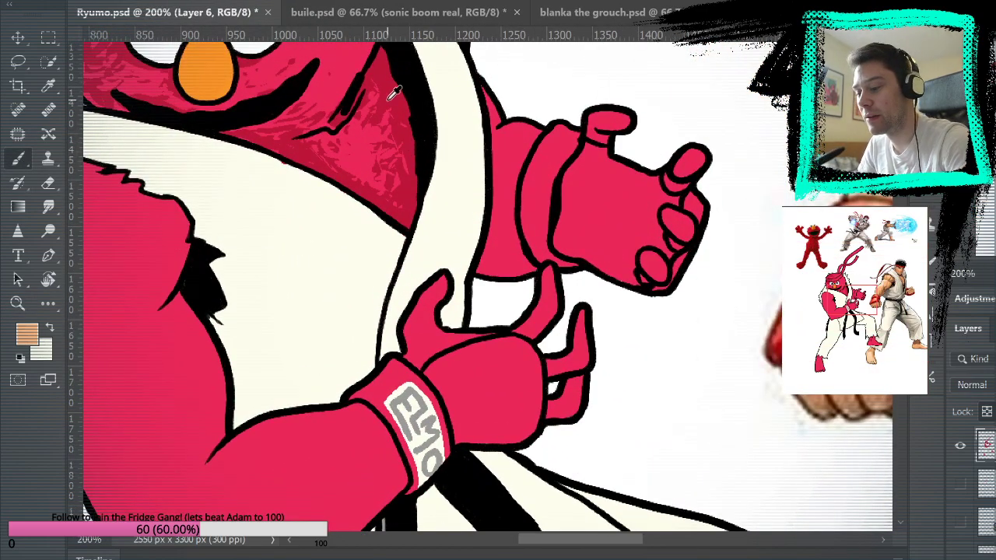
alt+click(500, 198)
mouse_move(500, 197)
mouse_down()
mouse_move(582, 350)
mouse_move(603, 303)
mouse_up()
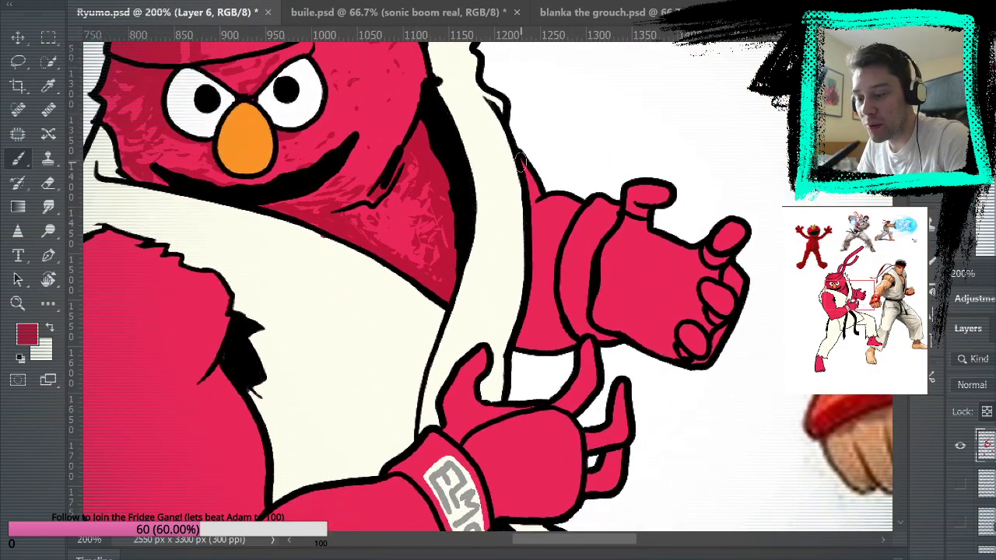
mouse_move(570, 347)
mouse_down()
mouse_move(552, 261)
mouse_move(578, 206)
mouse_move(564, 216)
mouse_move(534, 212)
mouse_move(550, 230)
mouse_move(538, 222)
mouse_move(539, 309)
mouse_move(542, 263)
mouse_up()
mouse_move(542, 213)
mouse_down()
mouse_move(574, 213)
mouse_move(554, 205)
mouse_move(571, 204)
mouse_move(522, 222)
mouse_move(520, 263)
mouse_up()
key(ctrl+z)
Step: Cover the rest of the far forearm up to the wristband in sampled crimson, removing the stray midtone stroke
alt+click(506, 257)
alt+click(578, 261)
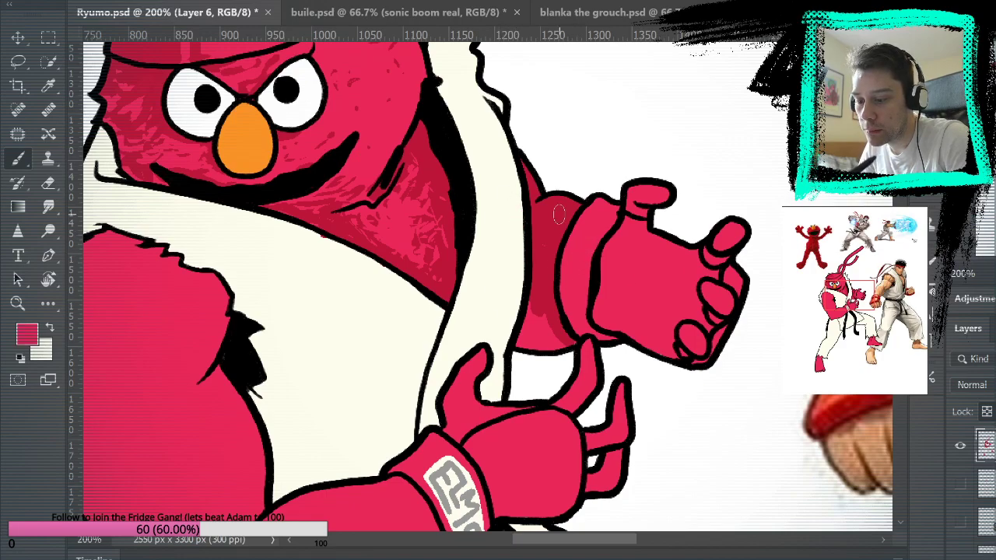
drag(545, 200, 575, 201)
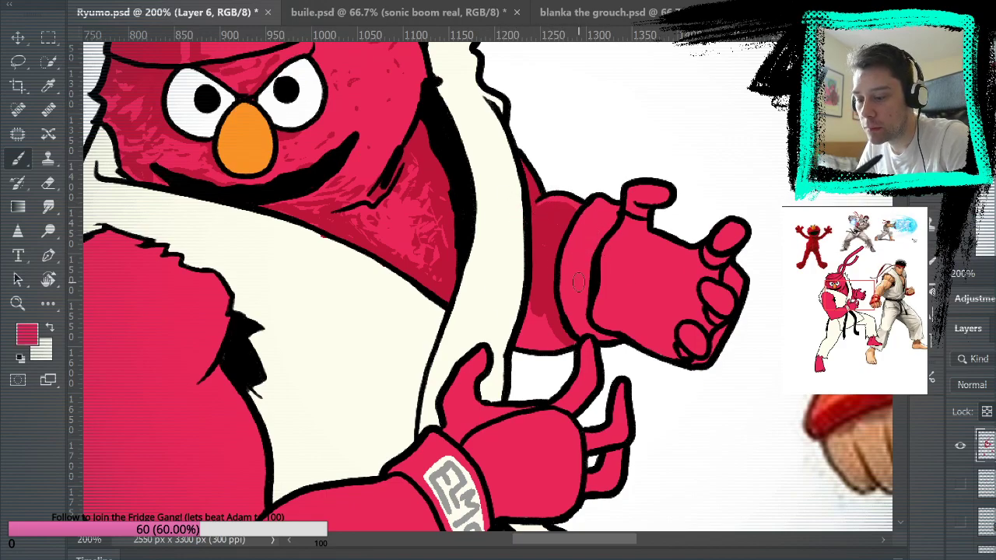
key(ctrl+z)
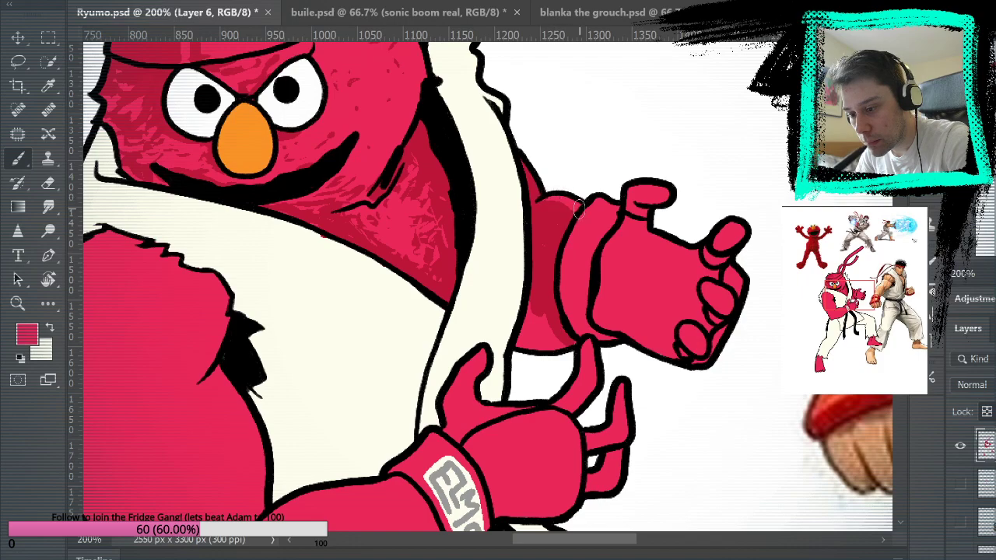
alt+click(544, 253)
mouse_move(532, 302)
mouse_down()
mouse_move(523, 346)
mouse_move(558, 340)
mouse_move(540, 333)
mouse_up()
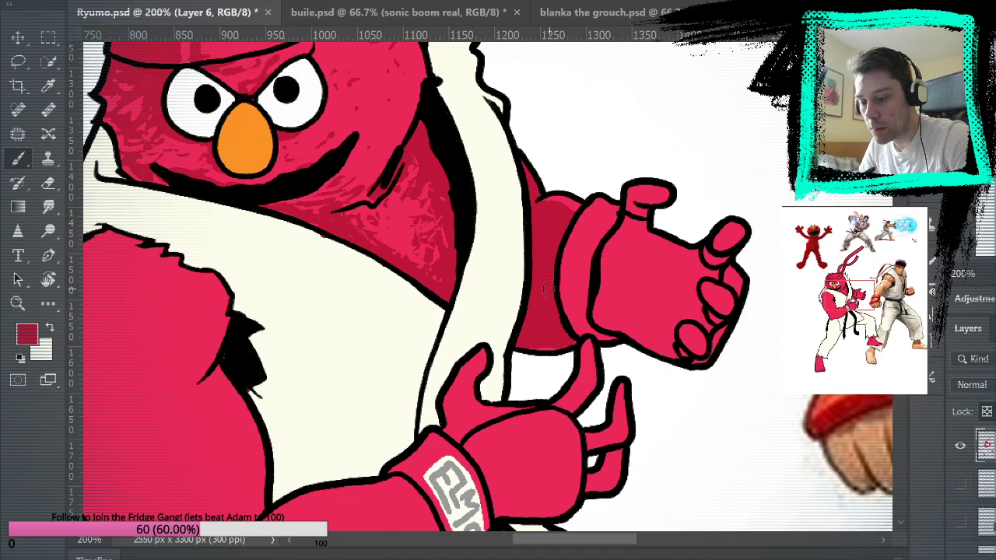
Step: Shade the far hand's wristband in crimson along its whole curve
mouse_move(647, 356)
mouse_down()
mouse_move(631, 312)
mouse_move(567, 276)
mouse_move(591, 161)
mouse_up()
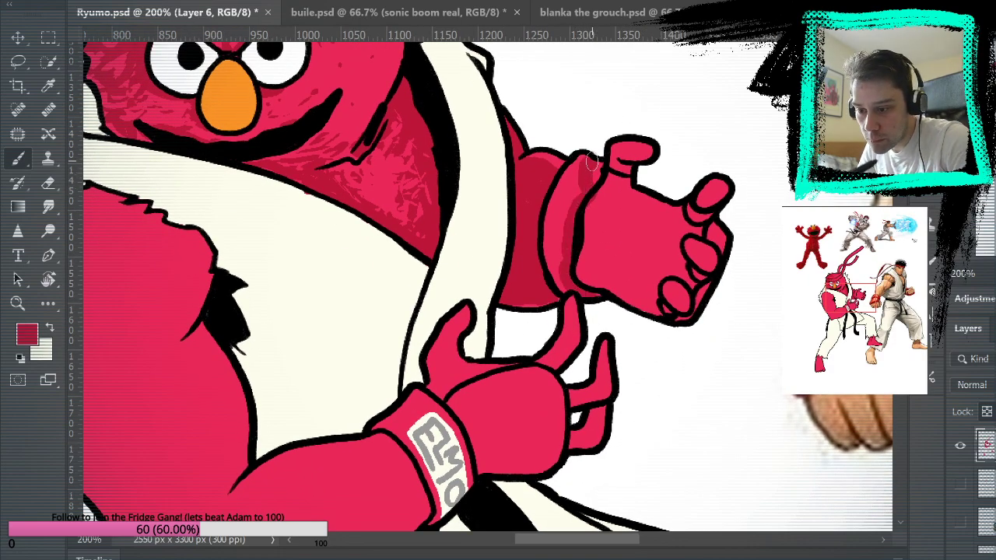
mouse_move(574, 234)
mouse_down()
mouse_move(578, 167)
mouse_move(561, 247)
mouse_up()
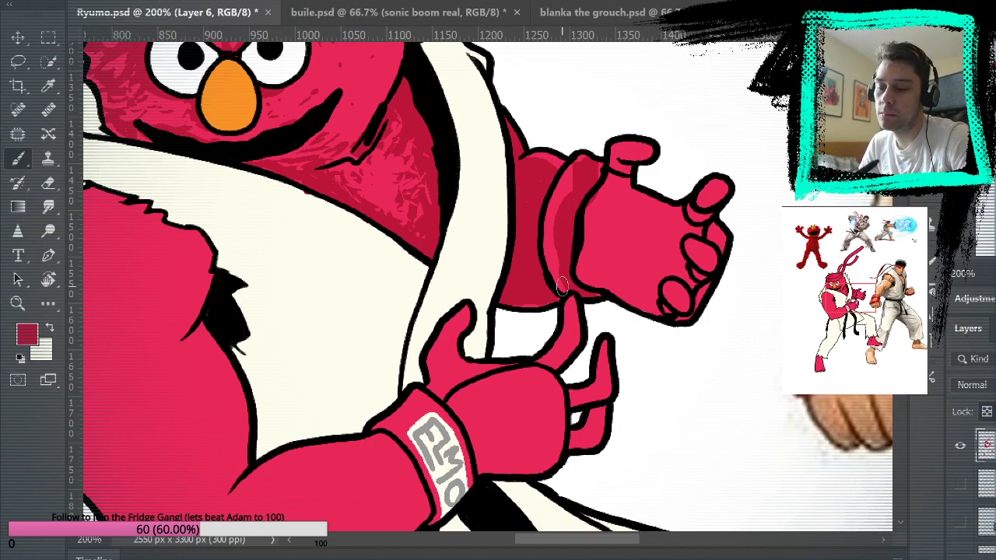
drag(562, 285, 567, 181)
Step: Shade the far hand in crimson along the palm's lower edge, beside the wristband and around the fingers
drag(717, 235, 708, 394)
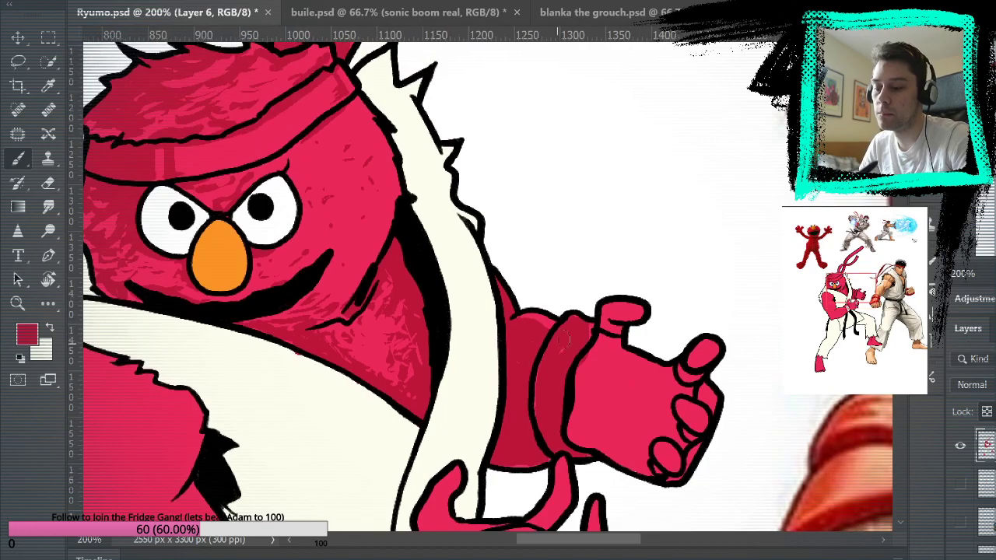
drag(680, 282, 632, 115)
mouse_move(511, 296)
mouse_down()
mouse_move(518, 231)
mouse_move(486, 228)
mouse_move(477, 257)
mouse_move(490, 294)
mouse_move(449, 309)
mouse_move(498, 291)
mouse_move(531, 188)
mouse_move(522, 235)
mouse_move(553, 160)
mouse_move(571, 154)
mouse_move(560, 182)
mouse_move(585, 186)
mouse_up()
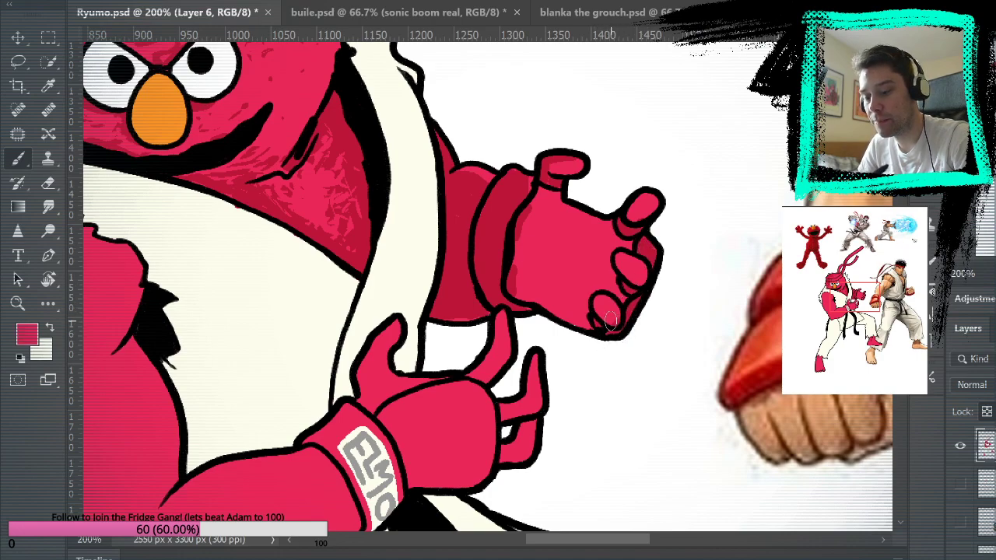
alt+click(637, 290)
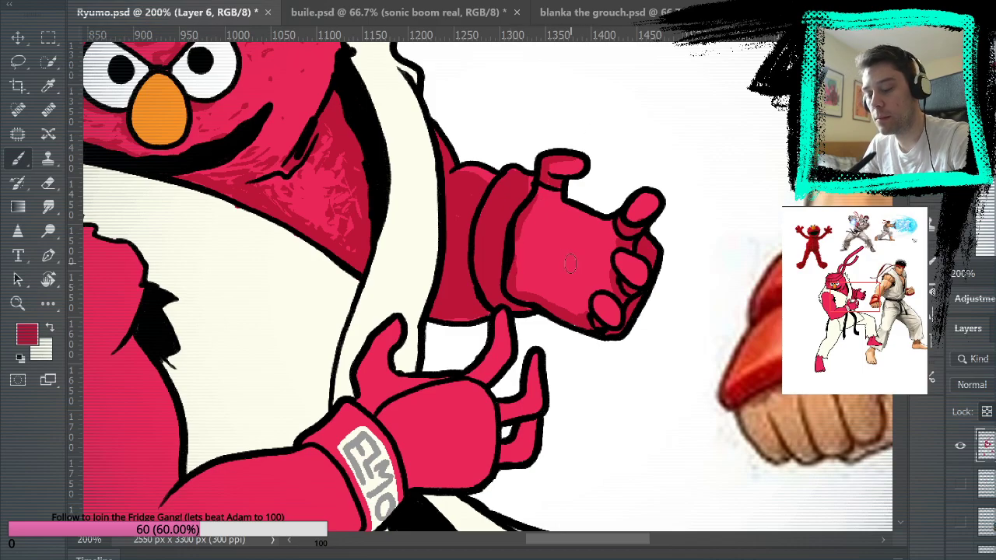
Step: Shade the undersides of the near hand's outstretched fingers in crimson, redoing the first stroke on the upper finger
drag(696, 393, 845, 342)
drag(764, 368, 809, 490)
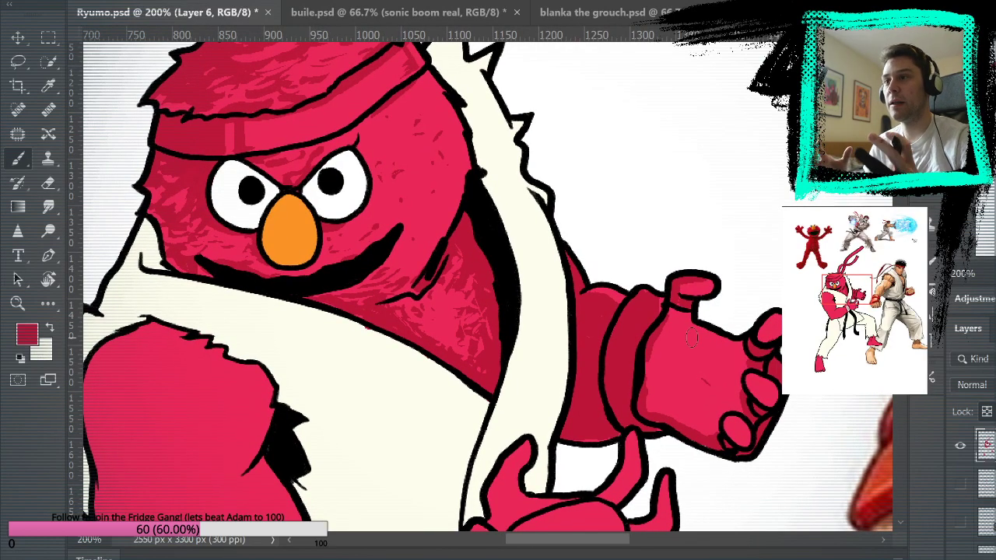
drag(713, 480, 714, 267)
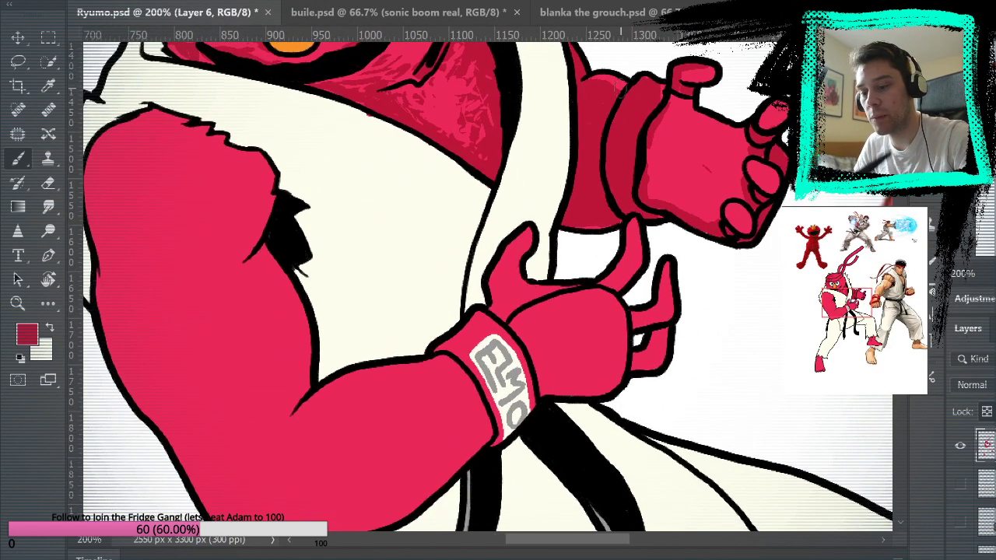
drag(734, 229, 718, 305)
drag(795, 166, 766, 313)
drag(672, 494, 772, 257)
mouse_move(761, 361)
mouse_down()
mouse_move(728, 444)
mouse_move(627, 484)
mouse_move(682, 337)
mouse_move(672, 277)
mouse_up()
drag(595, 236, 606, 223)
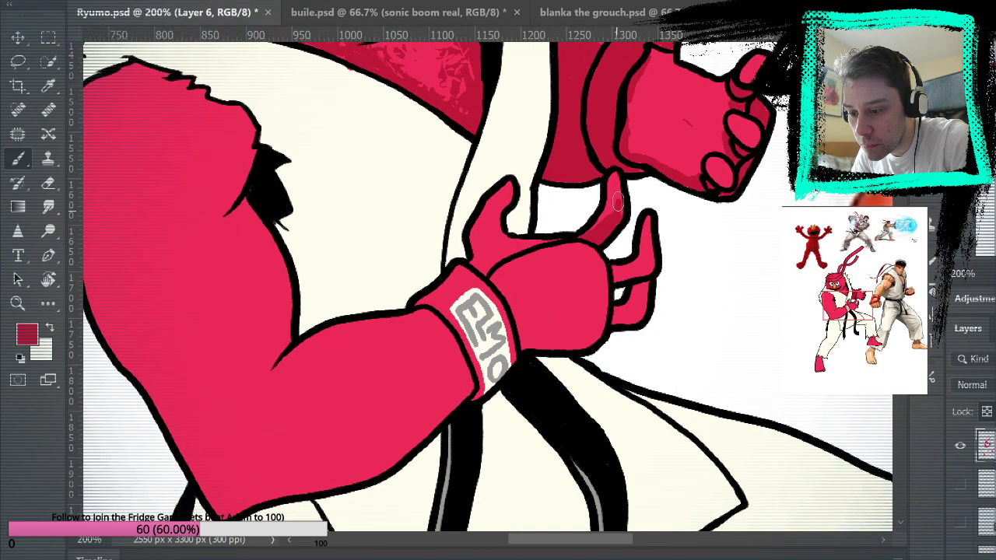
key(ctrl+z)
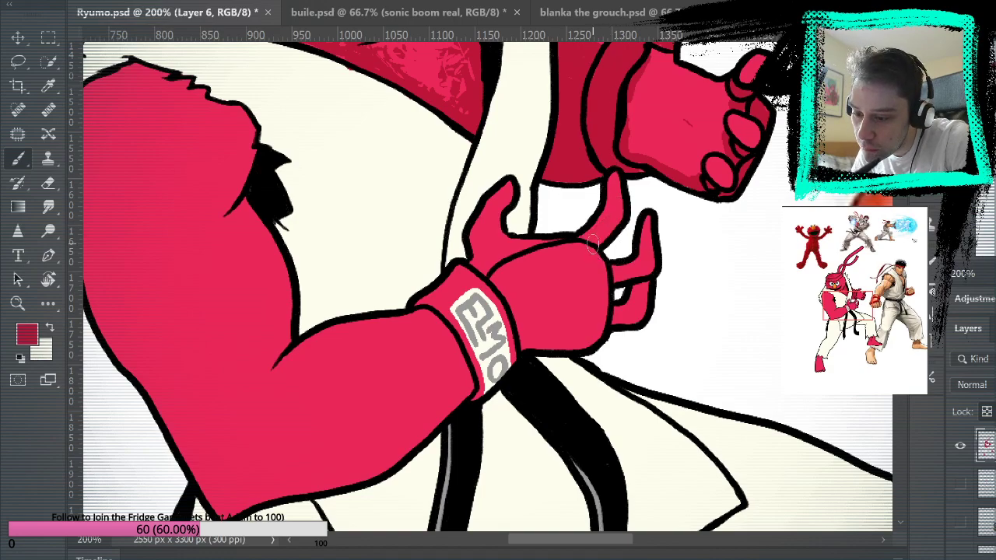
mouse_move(591, 239)
mouse_down()
mouse_move(620, 220)
mouse_move(596, 245)
mouse_up()
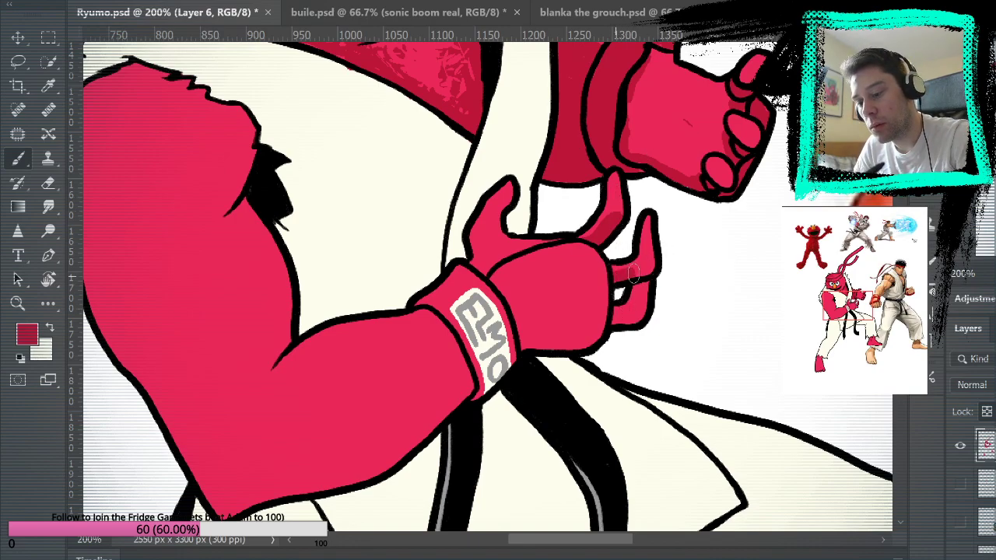
mouse_move(616, 317)
mouse_down()
mouse_move(635, 316)
mouse_move(641, 291)
mouse_move(635, 299)
mouse_up()
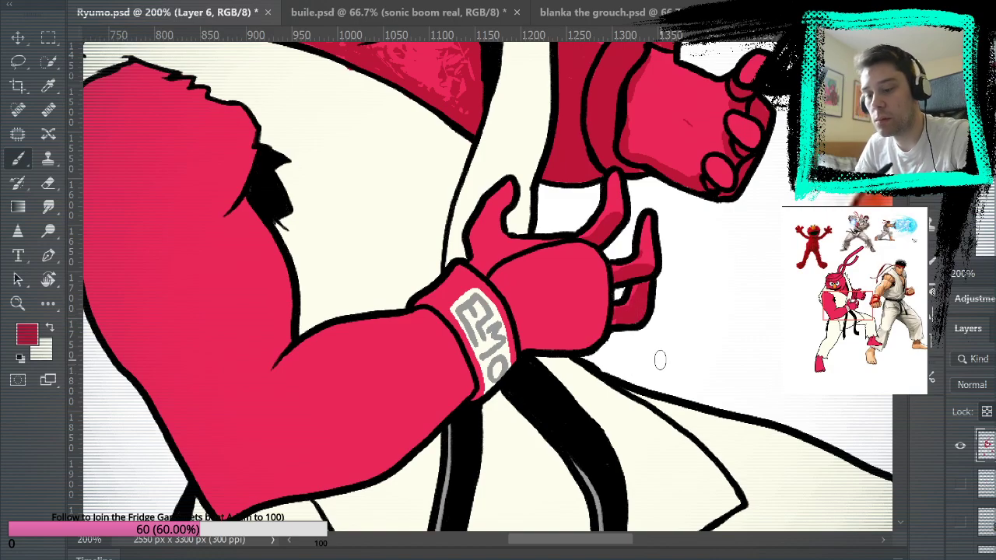
Step: Outline the near hand's shadow in crimson, leaving a lighter rim along its upper edge, and flood the interior with the Paint Bucket
drag(671, 370, 739, 393)
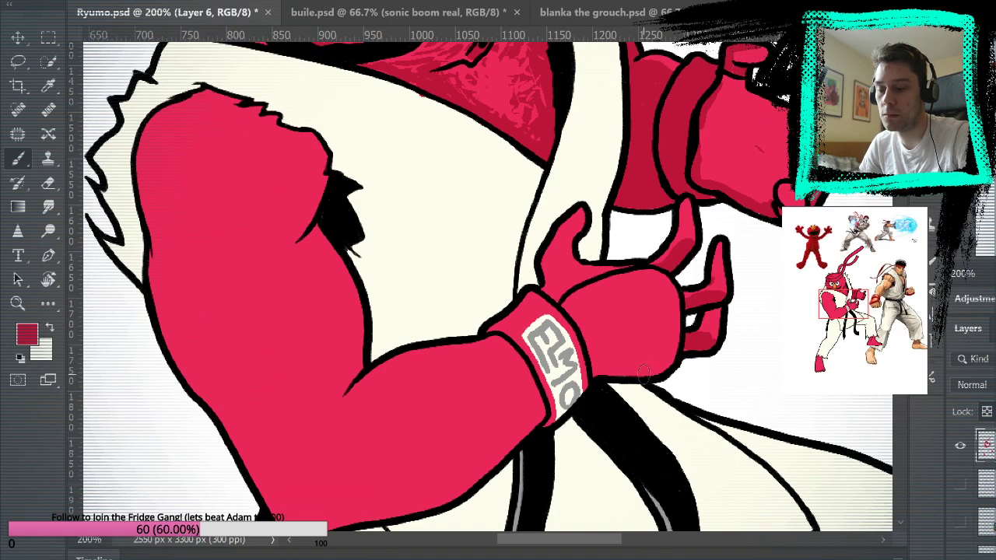
mouse_move(597, 381)
mouse_down()
mouse_move(658, 371)
mouse_move(676, 348)
mouse_move(677, 301)
mouse_move(644, 368)
mouse_up()
mouse_move(576, 313)
mouse_down()
mouse_move(635, 287)
mouse_move(665, 299)
mouse_move(626, 369)
mouse_up()
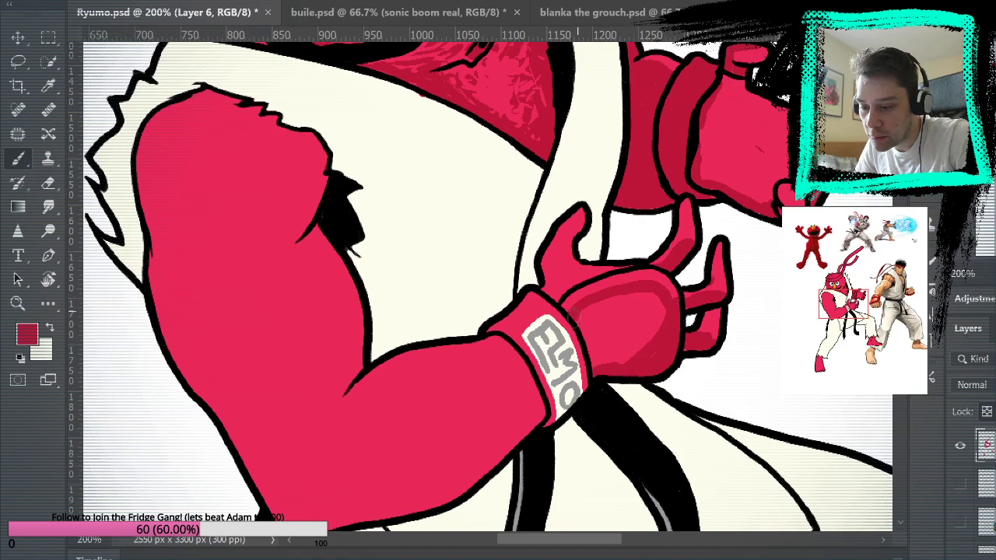
drag(576, 315, 595, 373)
click(48, 303)
click(593, 324)
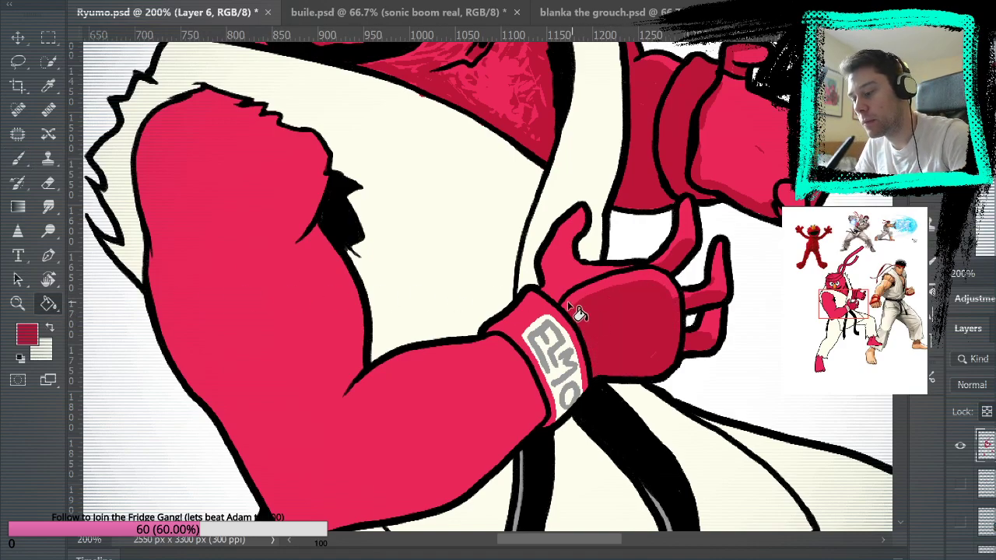
click(18, 159)
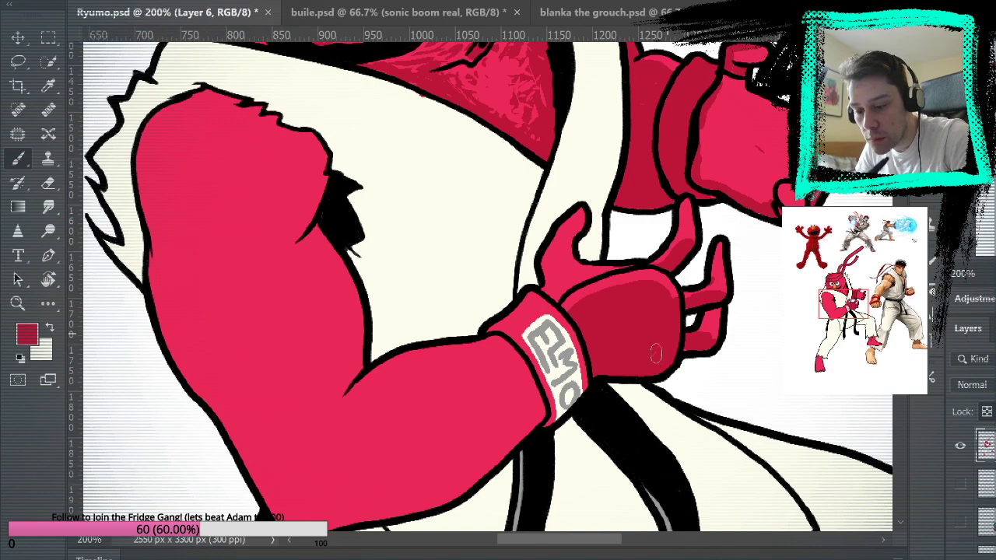
Step: Shade the near hand's thumb in crimson with the Brush, starting from the base by the wristband
mouse_move(562, 302)
mouse_down()
mouse_move(577, 283)
mouse_move(617, 271)
mouse_move(558, 260)
mouse_move(559, 232)
mouse_move(546, 260)
mouse_move(551, 287)
mouse_up()
key(space)
mouse_move(766, 281)
mouse_down()
mouse_move(745, 429)
mouse_move(733, 407)
mouse_up()
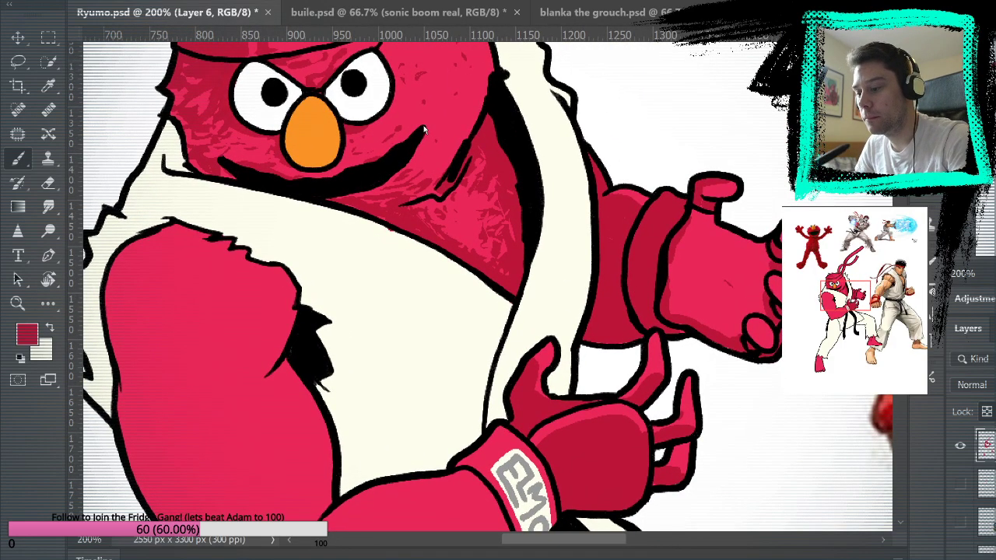
Step: Check the whole figure beside the Ryu reference and touch up the near thumb's inner edge in the midtone red
key(ctrl+0)
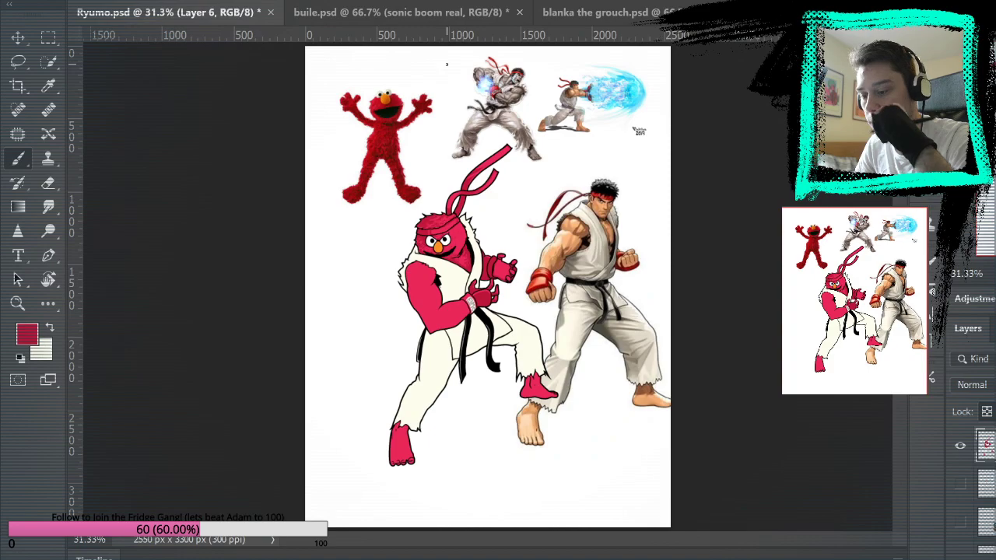
key(z)
click(483, 260)
click(480, 260)
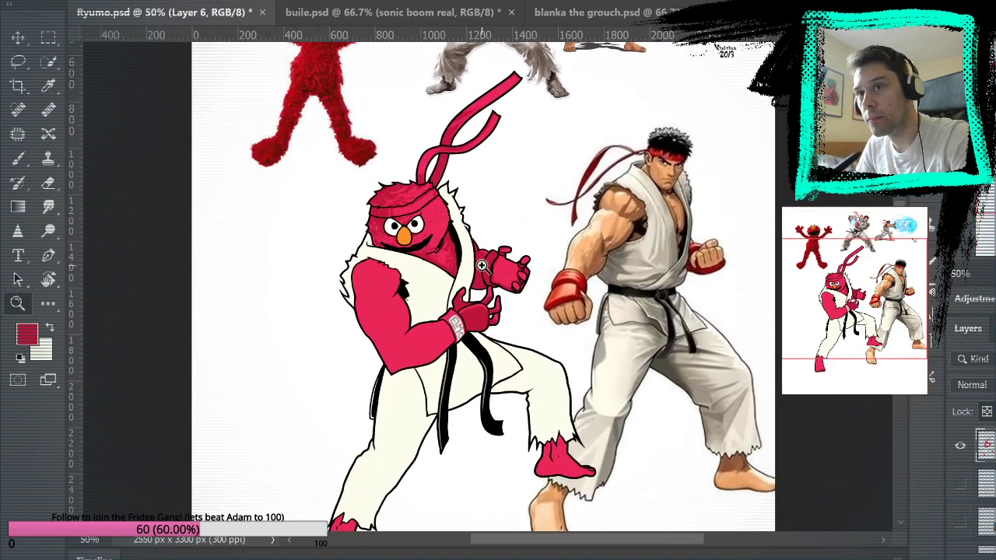
click(480, 260)
click(481, 259)
click(483, 256)
key(b)
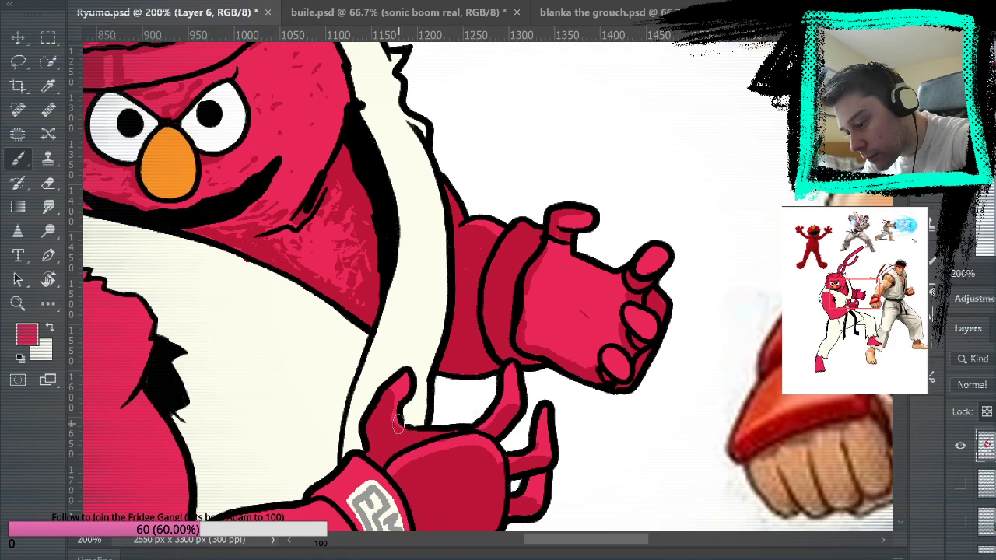
drag(622, 425, 720, 185)
Step: Shade the near wristband in sampled crimson inside a Magic Wand selection of the red area, clearing the selection when done
alt+click(542, 249)
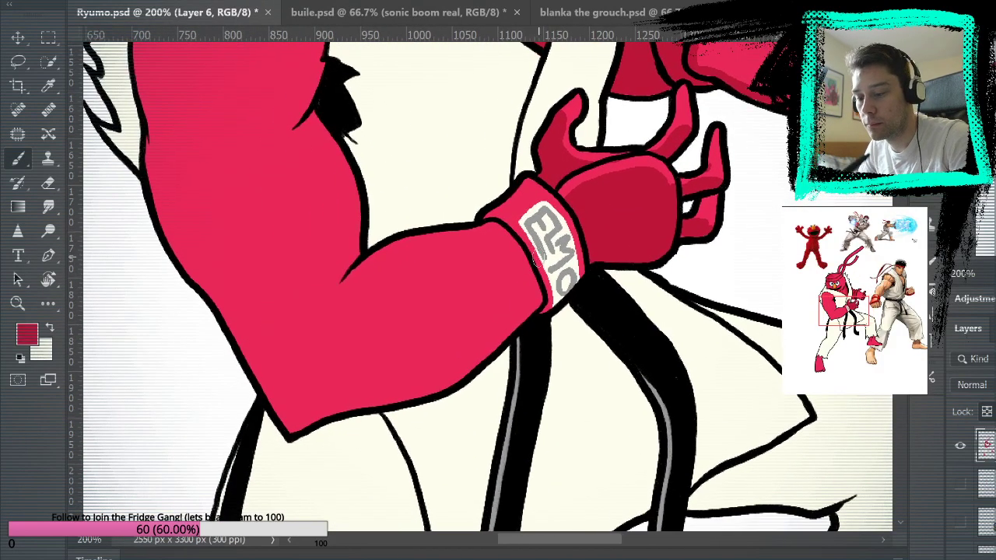
click(50, 85)
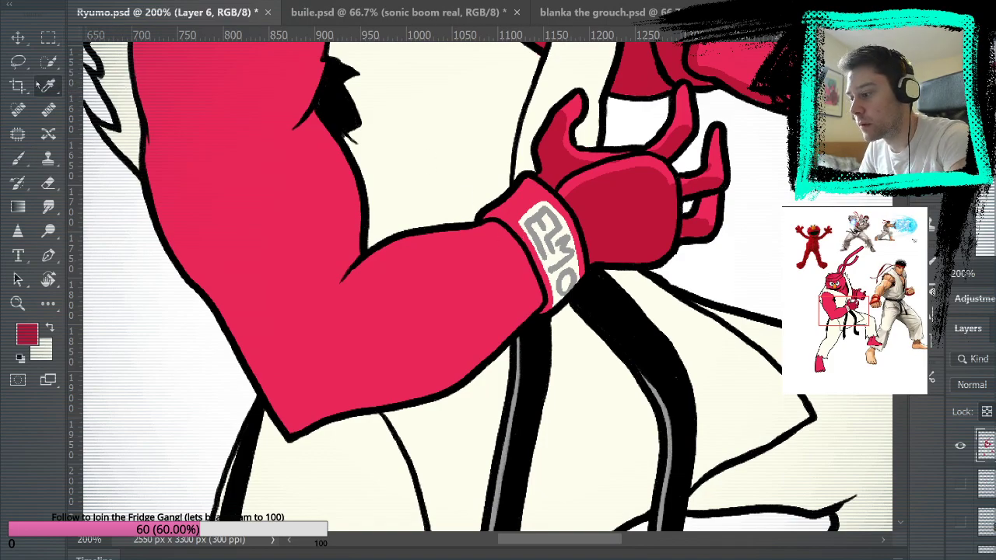
click(49, 66)
click(138, 94)
click(534, 191)
key(b)
mouse_move(524, 238)
mouse_down()
mouse_move(489, 214)
mouse_move(526, 195)
mouse_move(541, 198)
mouse_move(509, 216)
mouse_up()
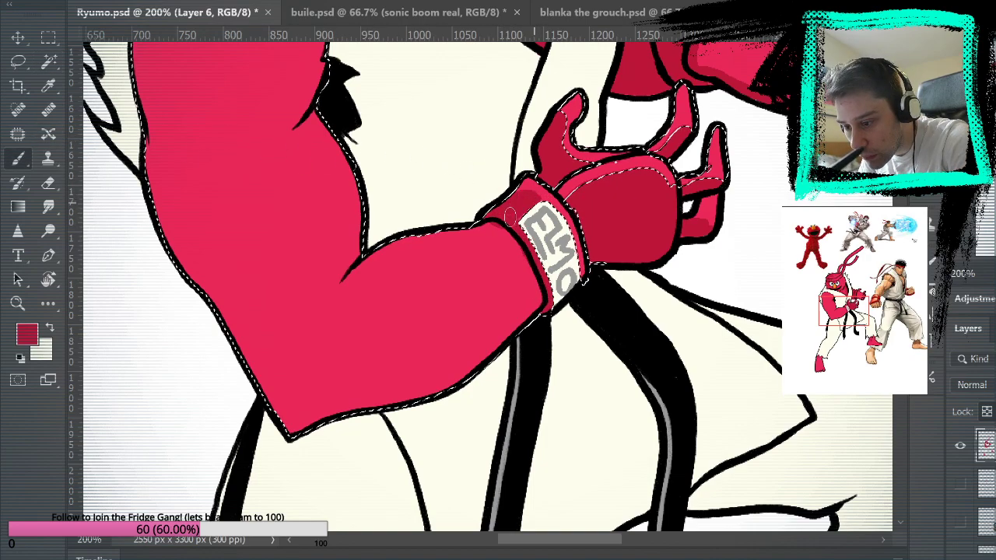
key(m)
key(ctrl+d)
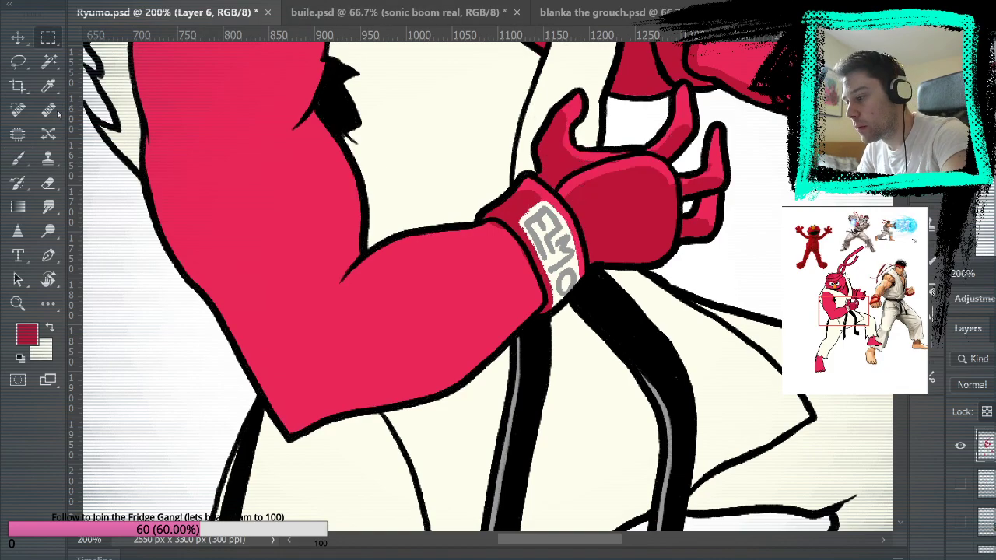
Step: Shade the near forearm beside the wristband in crimson and clean up the ELMO label's border in sampled cream
click(18, 158)
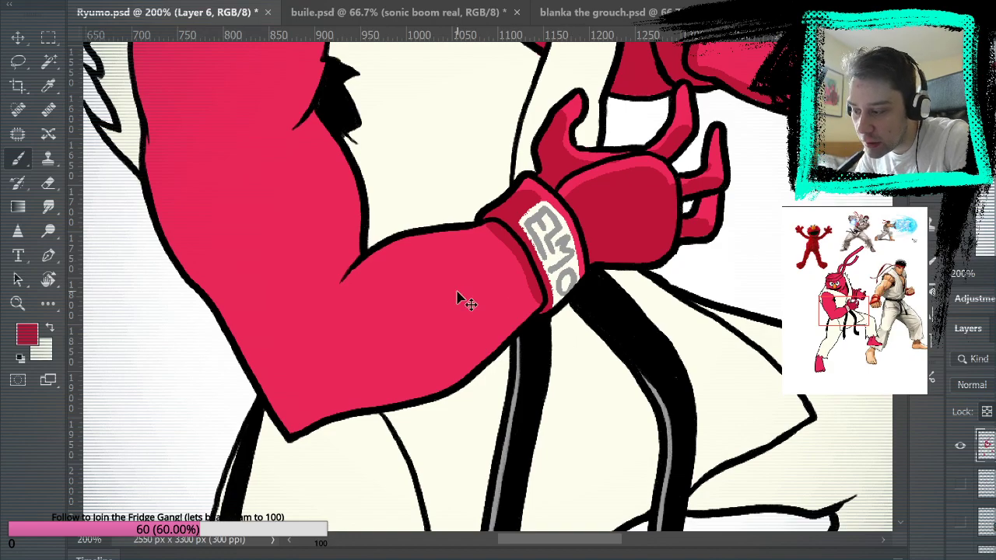
key(z)
click(549, 233)
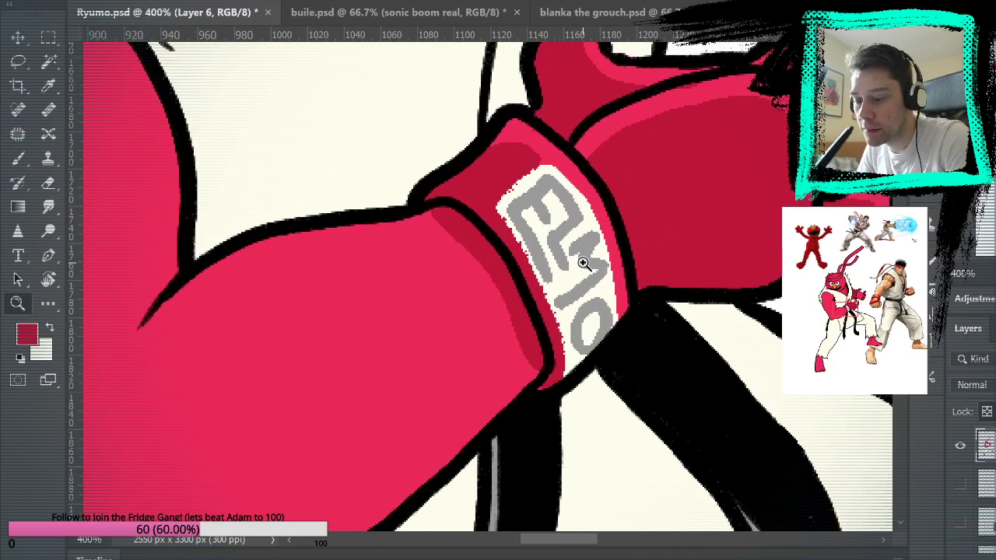
click(583, 264)
key(b)
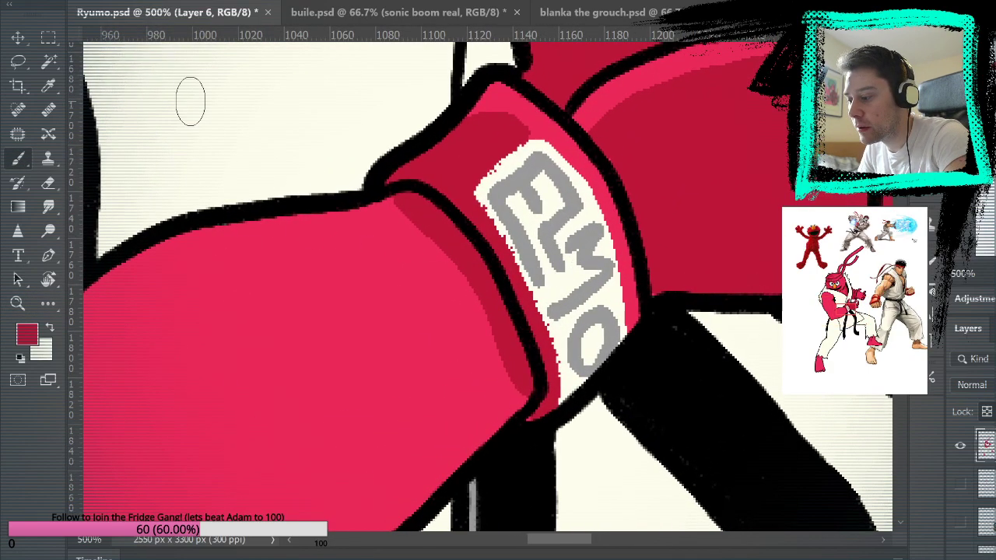
alt+click(518, 159)
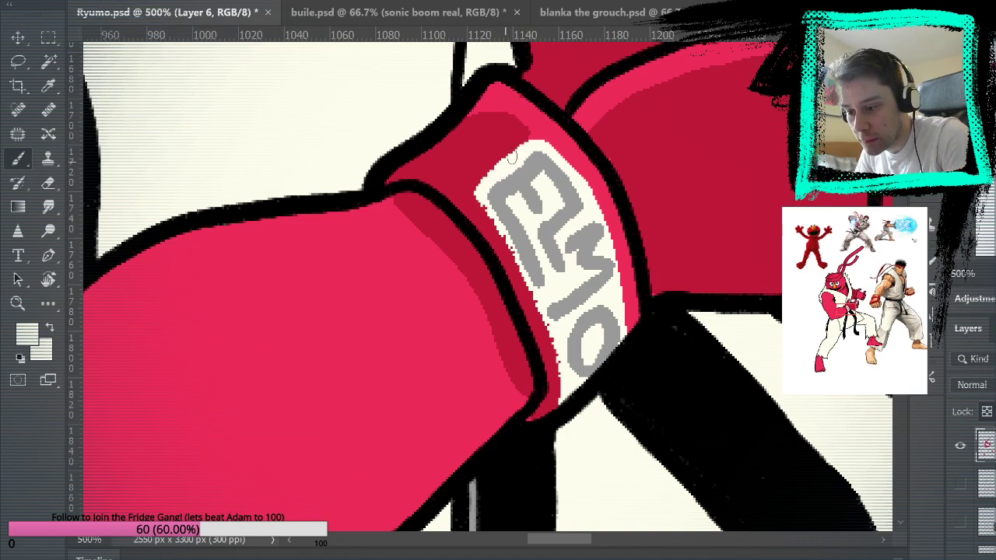
mouse_move(483, 203)
mouse_down()
mouse_move(533, 292)
mouse_move(559, 379)
mouse_move(526, 282)
mouse_move(554, 337)
mouse_move(562, 389)
mouse_up()
drag(651, 427, 727, 407)
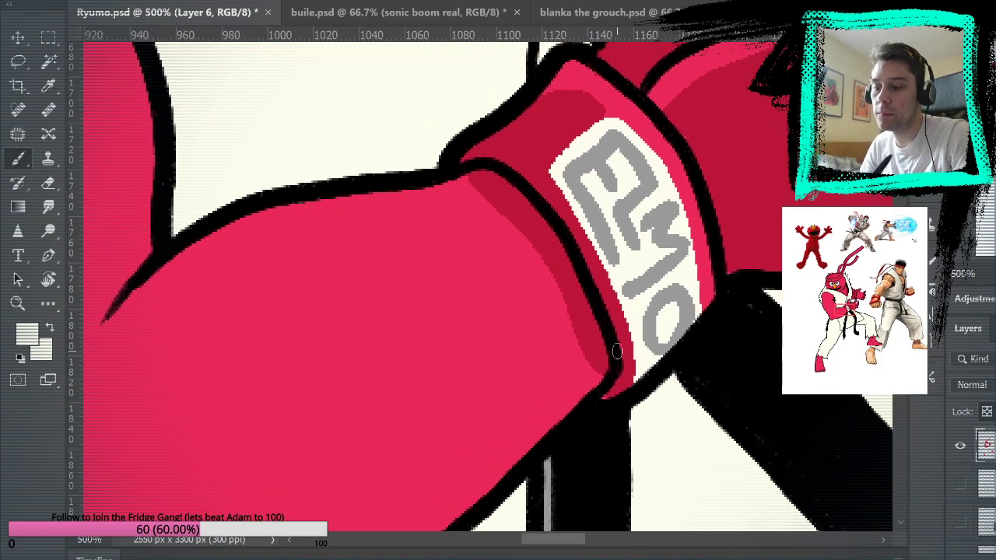
alt+click(590, 329)
drag(530, 239, 591, 350)
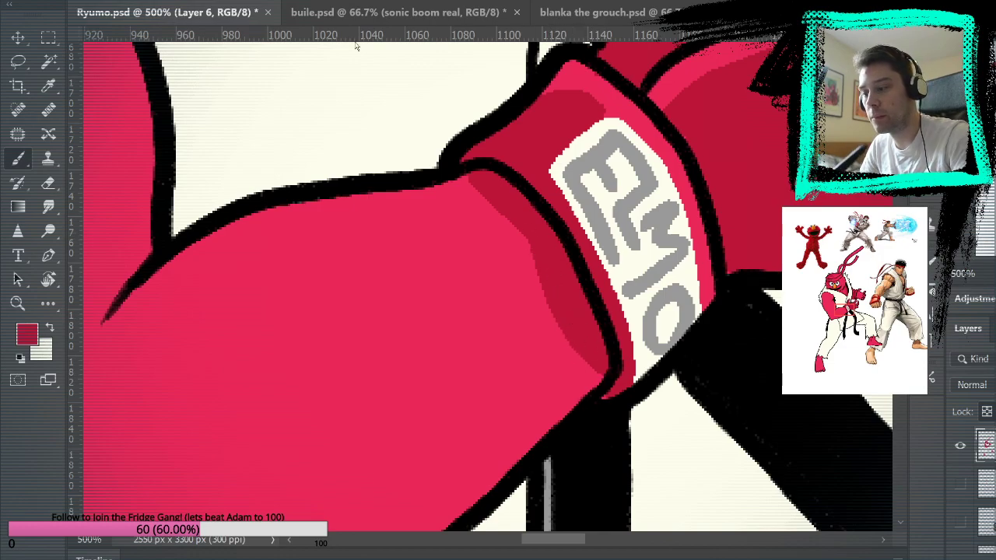
Step: Shade the underside of the near forearm in crimson from the elbow to the wristband, replacing the first trial strokes
key(ctrl+minus)
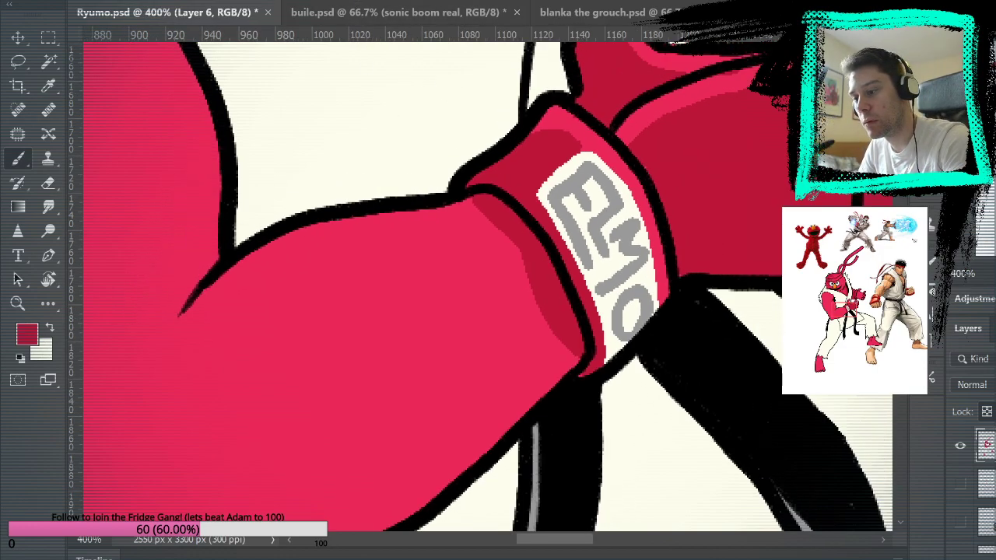
key(ctrl+minus)
key(z)
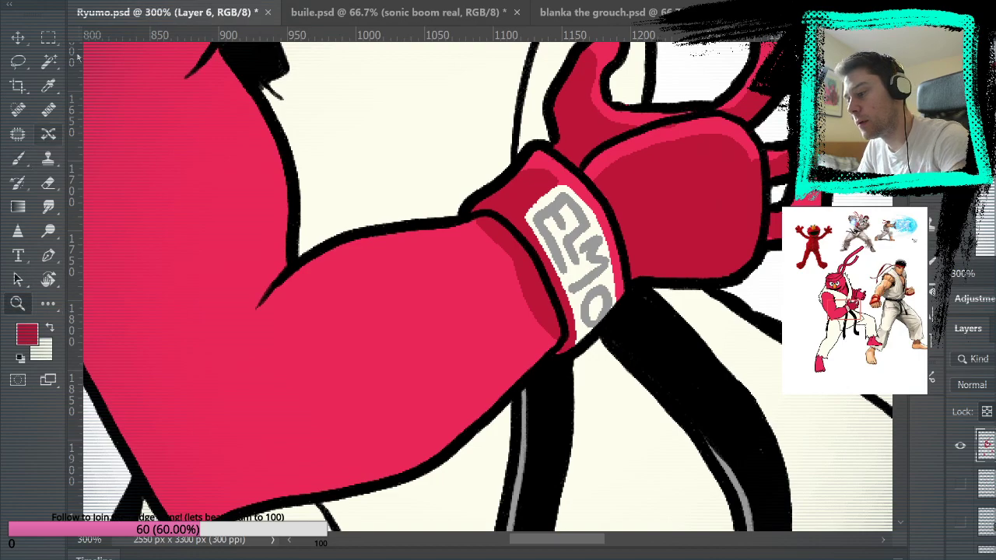
alt+click(247, 201)
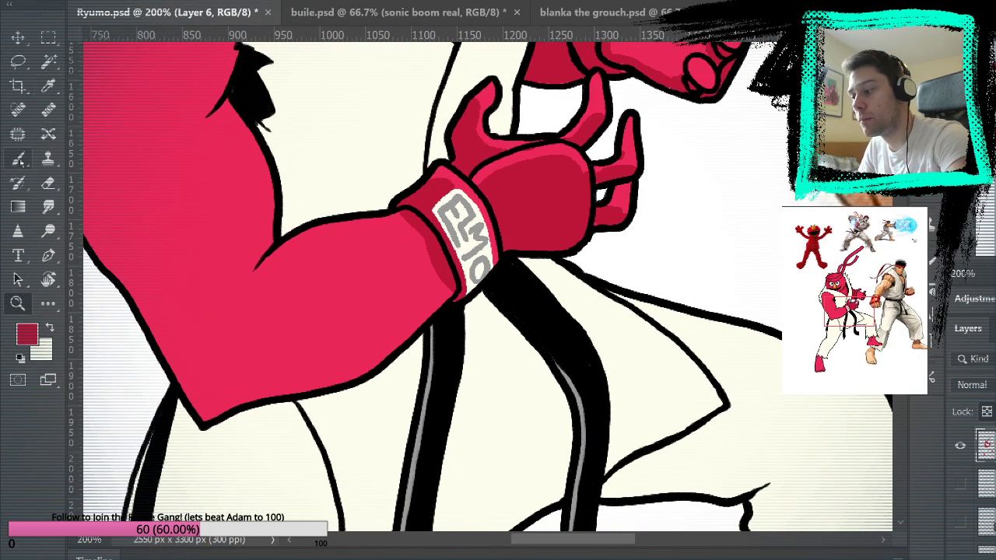
key(b)
drag(495, 299, 658, 313)
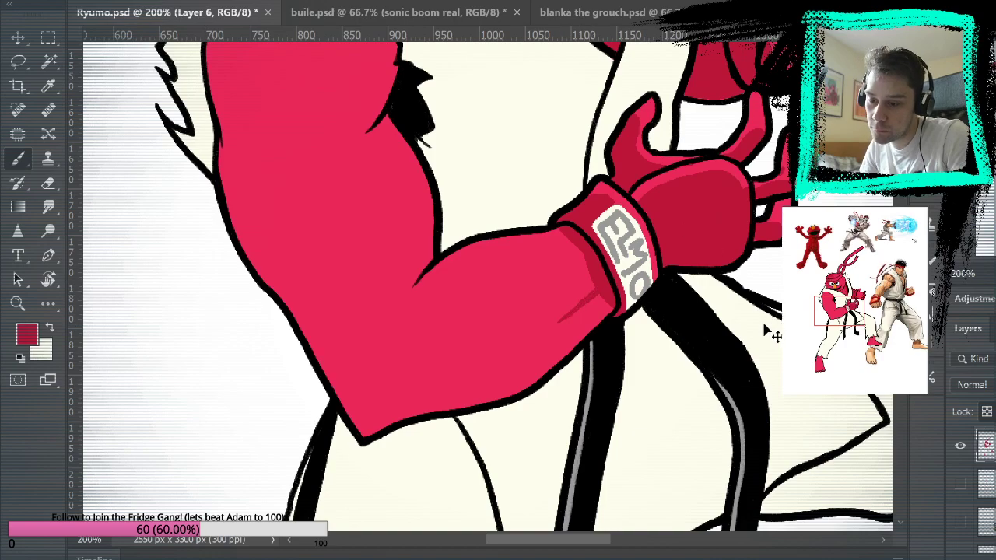
drag(644, 441, 749, 378)
drag(464, 374, 554, 315)
key(ctrl+z)
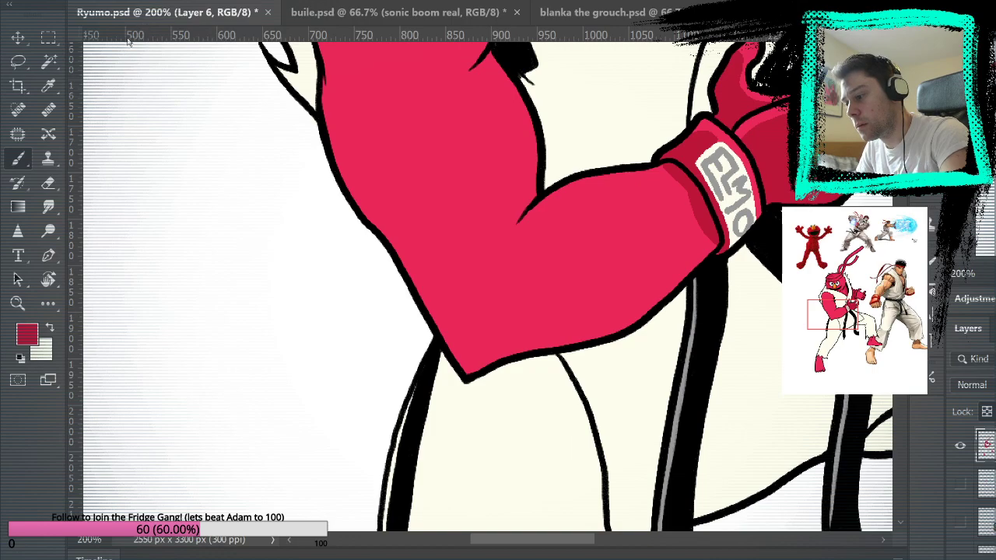
mouse_move(465, 374)
mouse_down()
mouse_move(539, 323)
mouse_move(472, 367)
mouse_move(545, 327)
mouse_move(544, 336)
mouse_move(539, 328)
mouse_move(609, 308)
mouse_move(694, 251)
mouse_move(603, 315)
mouse_move(532, 343)
mouse_move(608, 328)
mouse_move(623, 311)
mouse_move(540, 329)
mouse_move(584, 314)
mouse_up()
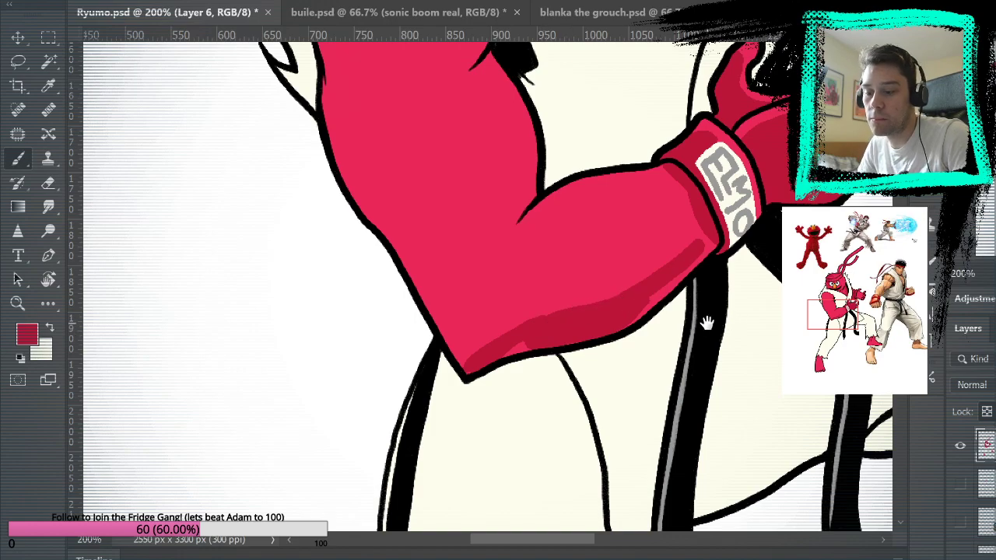
Step: Shade the back edge of the near elbow in crimson, joining it to the forearm's underside shading
drag(705, 325, 673, 351)
mouse_move(605, 381)
mouse_down()
mouse_move(699, 285)
mouse_move(513, 379)
mouse_move(590, 332)
mouse_move(475, 417)
mouse_move(451, 418)
mouse_up()
drag(389, 312, 452, 391)
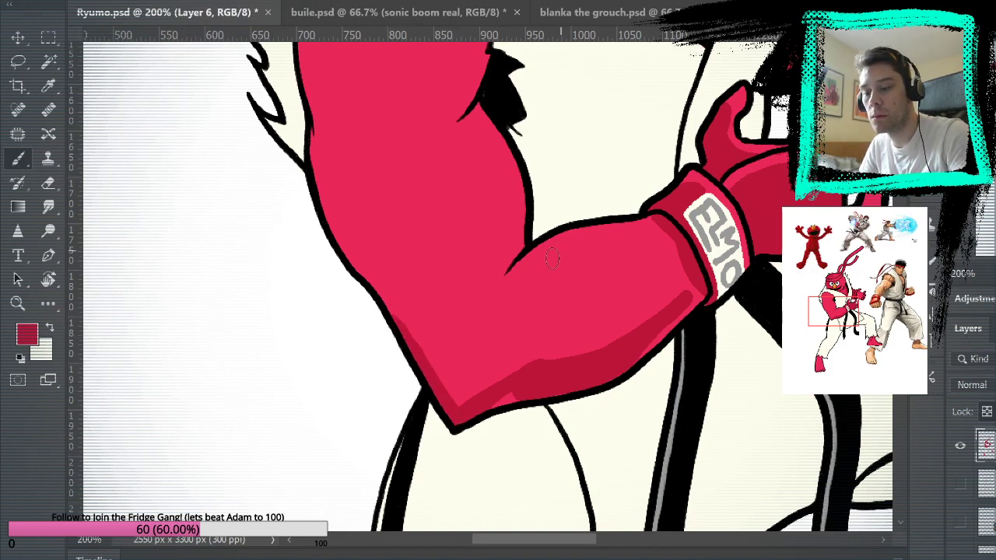
Step: Paint crimson muscle contours along the upper near forearm and a short crease before the wristband, undoing unwanted trial strokes
mouse_move(588, 270)
mouse_down()
mouse_move(510, 316)
mouse_move(559, 275)
mouse_move(665, 231)
mouse_move(598, 276)
mouse_move(595, 254)
mouse_move(693, 198)
mouse_move(680, 194)
mouse_move(760, 106)
mouse_move(580, 275)
mouse_move(520, 314)
mouse_move(665, 233)
mouse_up()
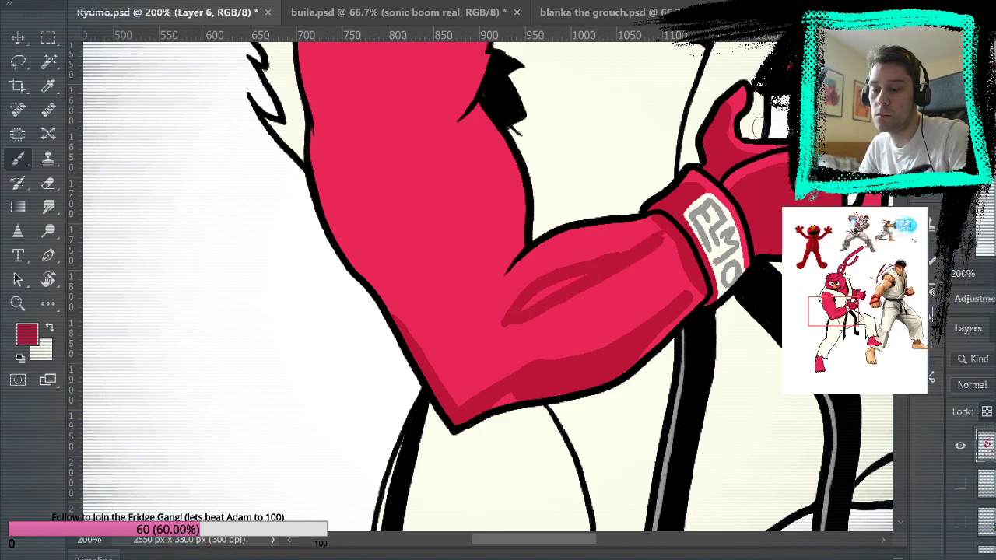
drag(697, 317, 707, 290)
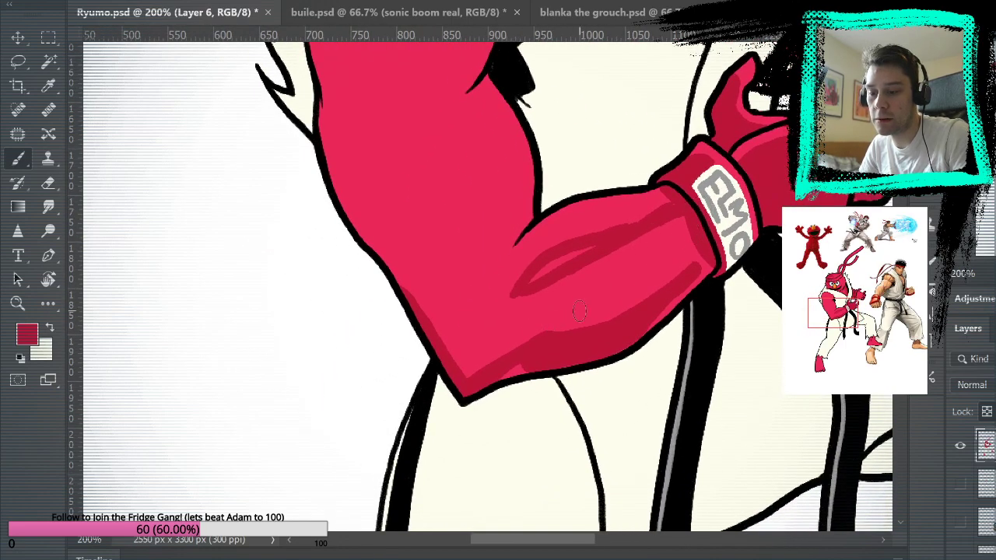
mouse_move(683, 249)
mouse_down()
mouse_move(655, 267)
mouse_move(696, 243)
mouse_move(620, 296)
mouse_move(701, 229)
mouse_move(676, 203)
mouse_move(639, 224)
mouse_move(687, 185)
mouse_move(734, 207)
mouse_move(668, 202)
mouse_move(702, 271)
mouse_move(683, 208)
mouse_up()
key(ctrl+z)
key(ctrl+z)
drag(767, 367, 684, 460)
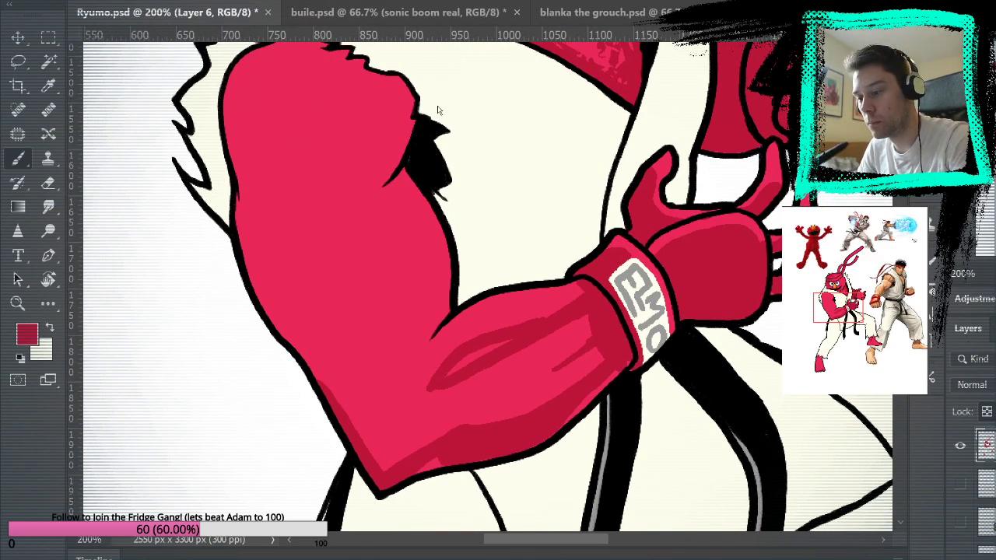
Step: Shade the outer side of the near shoulder in crimson with muscle lines, touching up with sampled midtone red and crimson
key(ctrl+0)
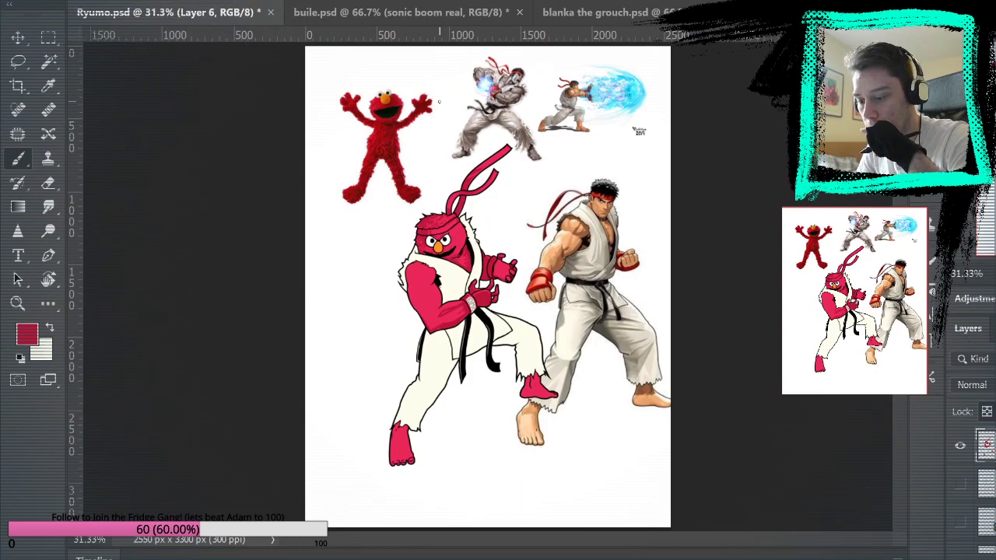
key(z)
alt+click(106, 305)
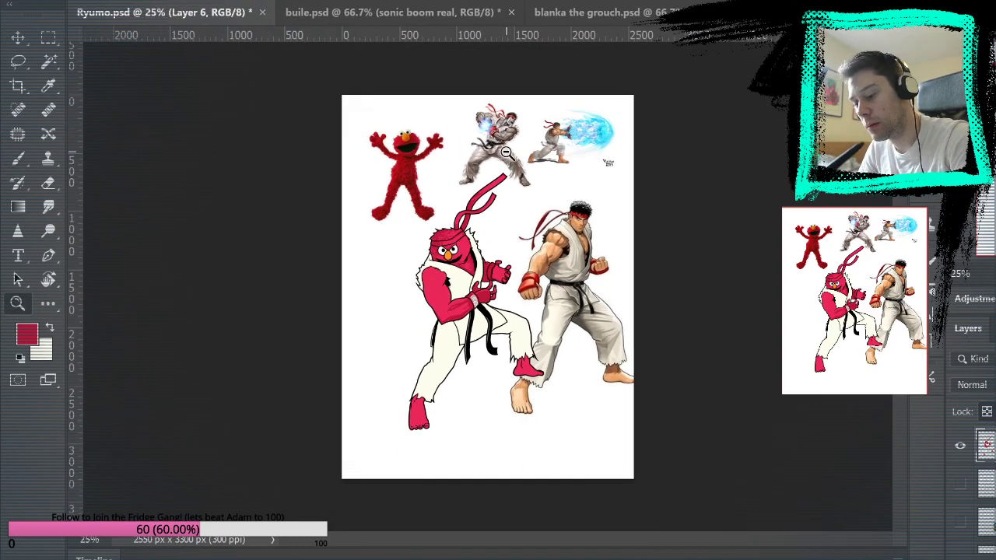
click(457, 278)
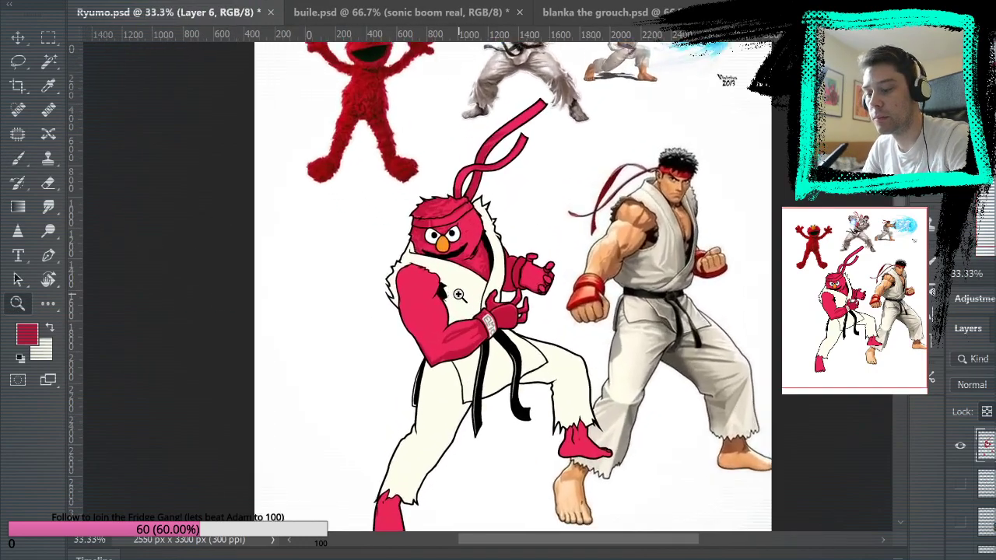
click(466, 321)
key(b)
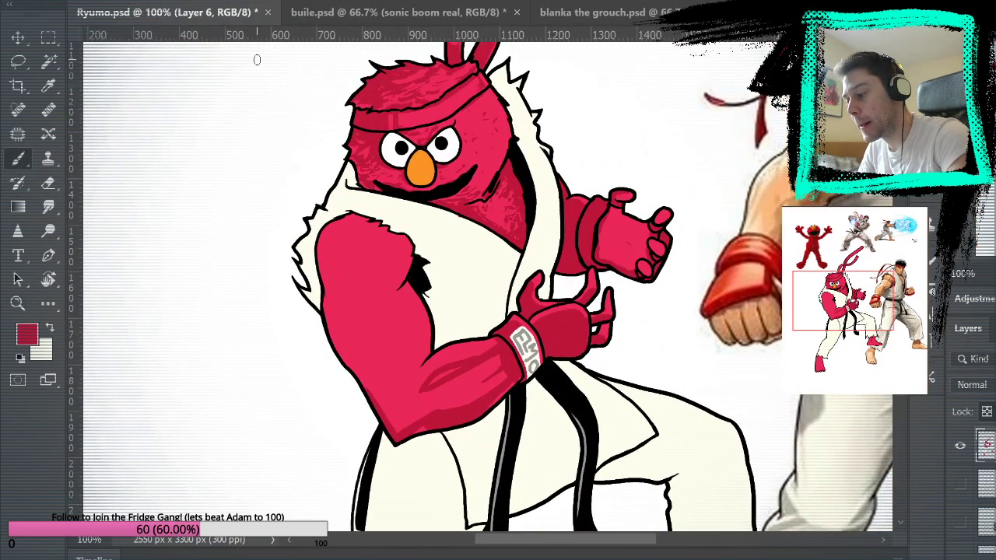
mouse_move(334, 268)
mouse_down()
mouse_move(357, 311)
mouse_move(329, 277)
mouse_move(329, 258)
mouse_move(352, 298)
mouse_move(332, 258)
mouse_move(333, 235)
mouse_move(329, 273)
mouse_move(330, 229)
mouse_up()
drag(325, 265, 320, 247)
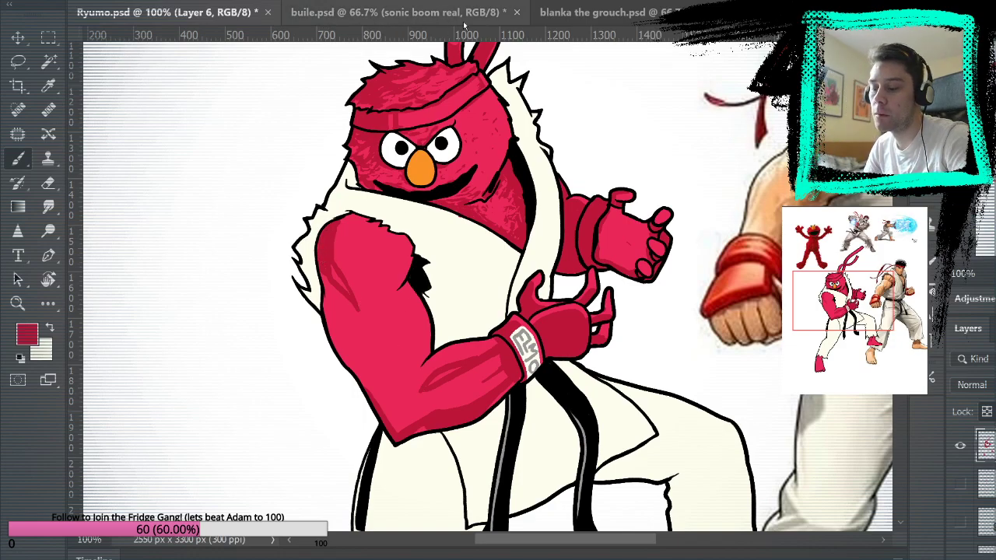
drag(348, 232, 354, 280)
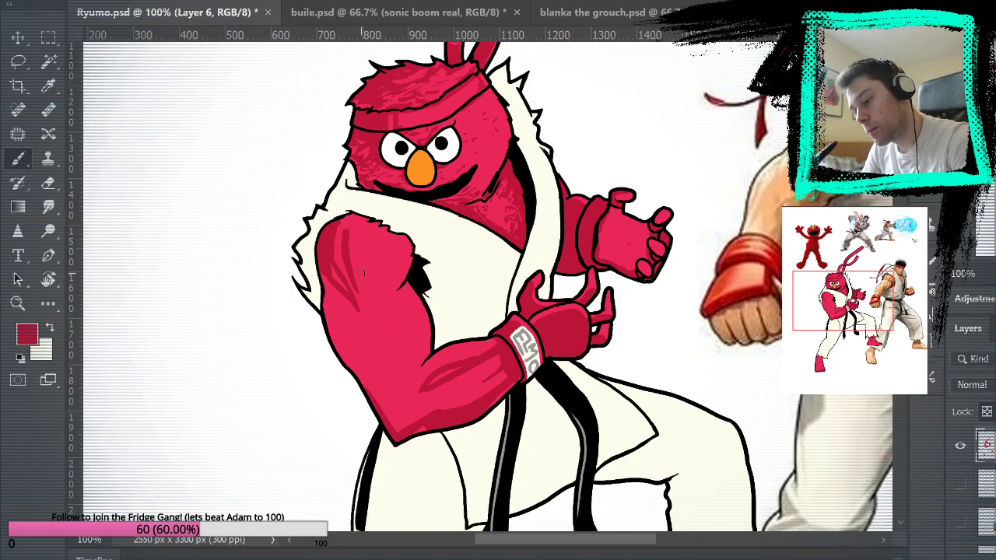
drag(342, 260, 345, 224)
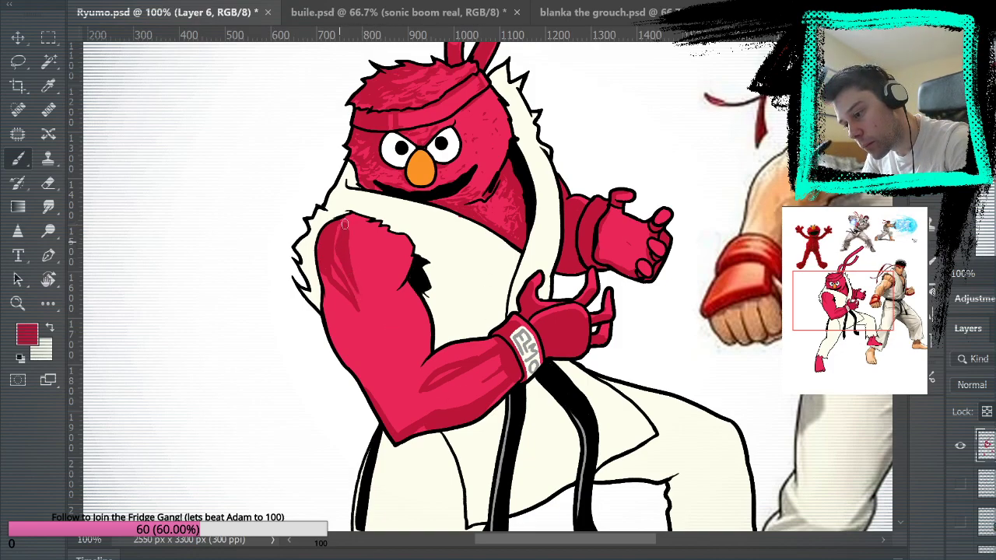
alt+click(369, 304)
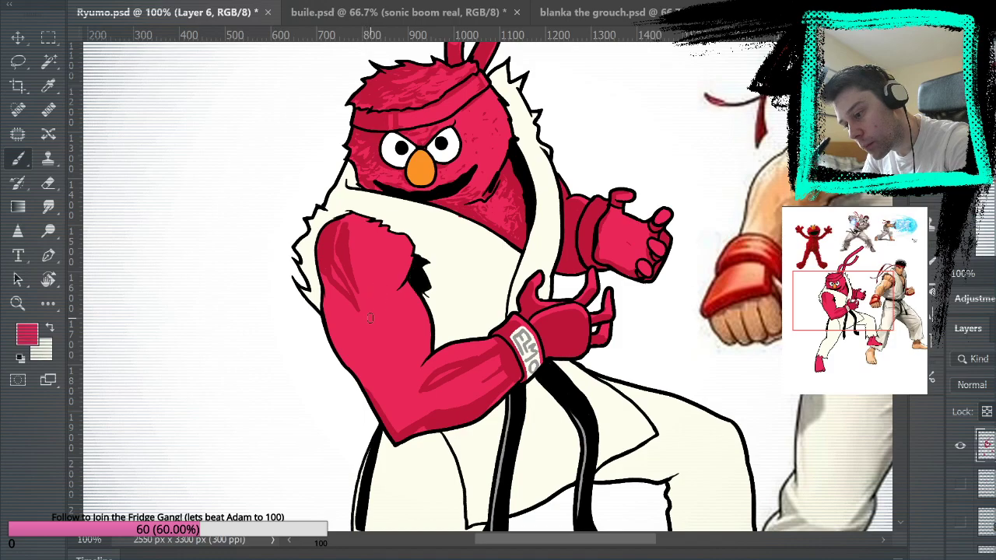
alt+click(340, 246)
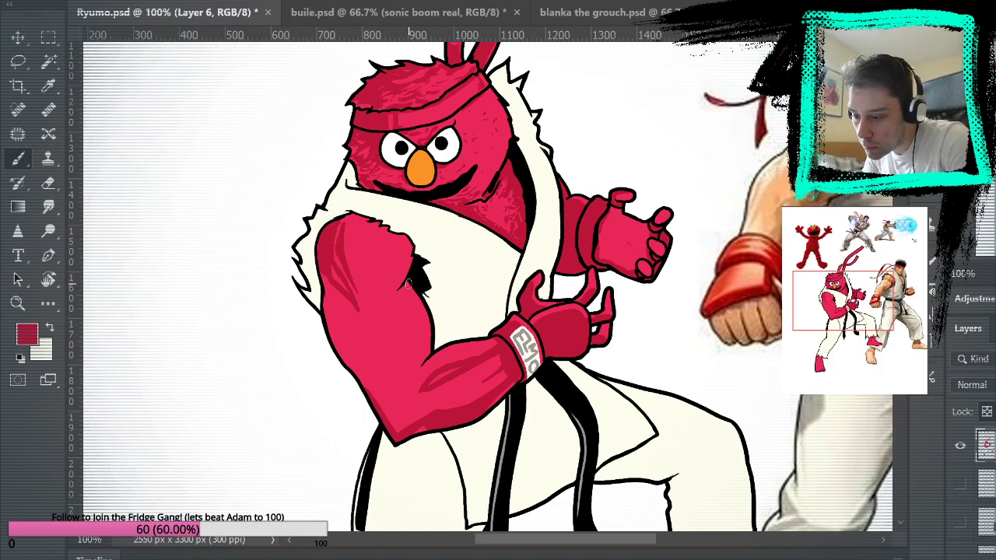
Step: Shade the muscle division in the middle of the near upper arm in crimson, linking it to the shoulder shading
mouse_move(376, 339)
mouse_down()
mouse_move(402, 371)
mouse_move(389, 322)
mouse_move(365, 305)
mouse_move(374, 313)
mouse_up()
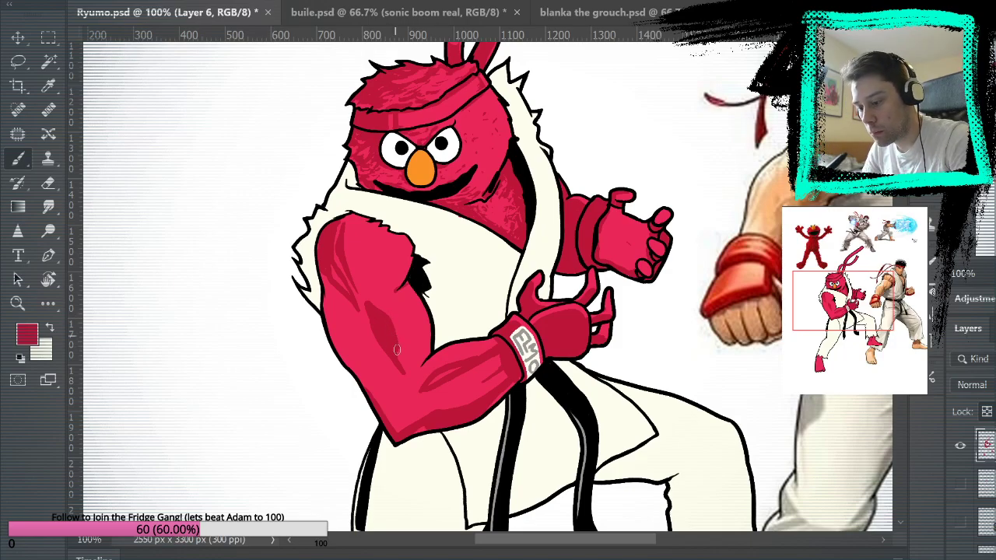
drag(621, 433, 531, 517)
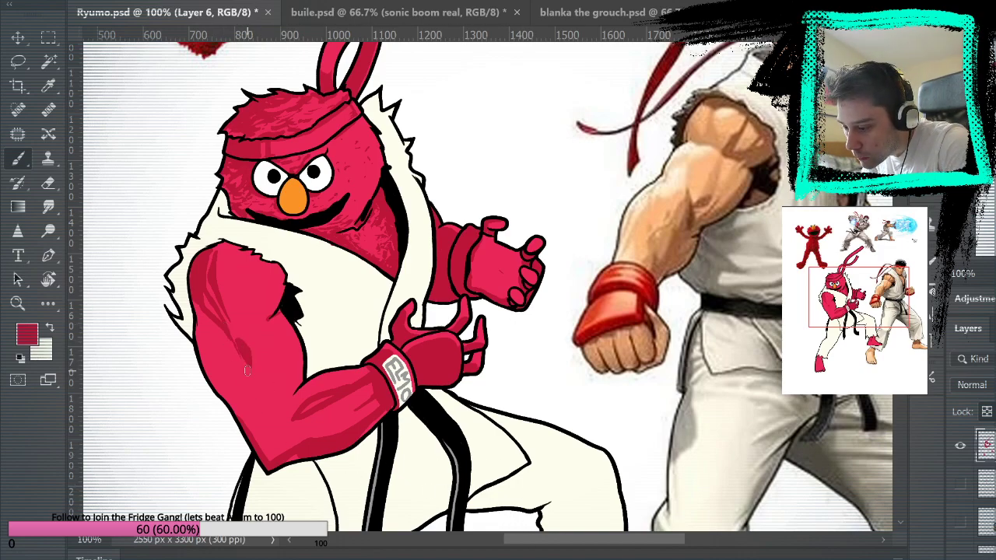
drag(228, 320, 246, 353)
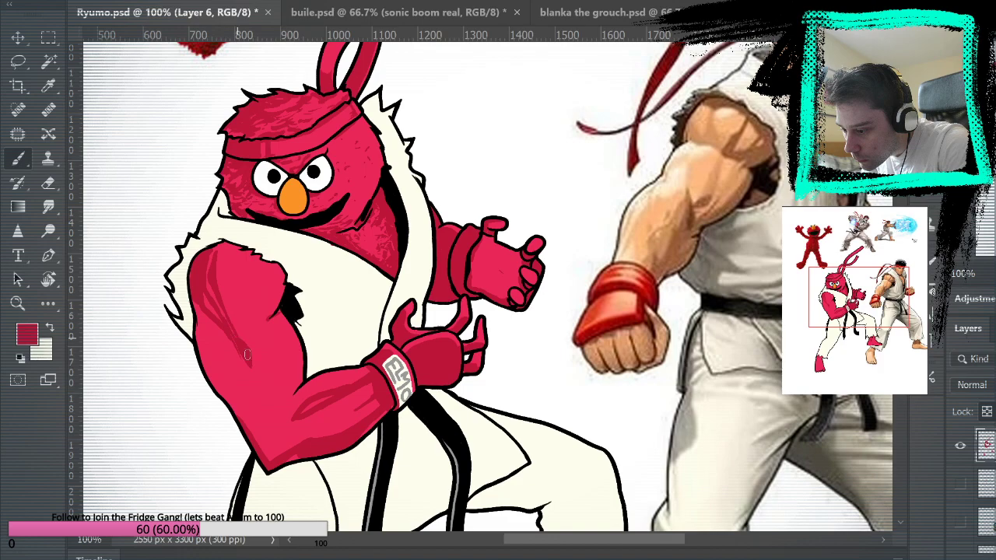
drag(422, 472, 462, 409)
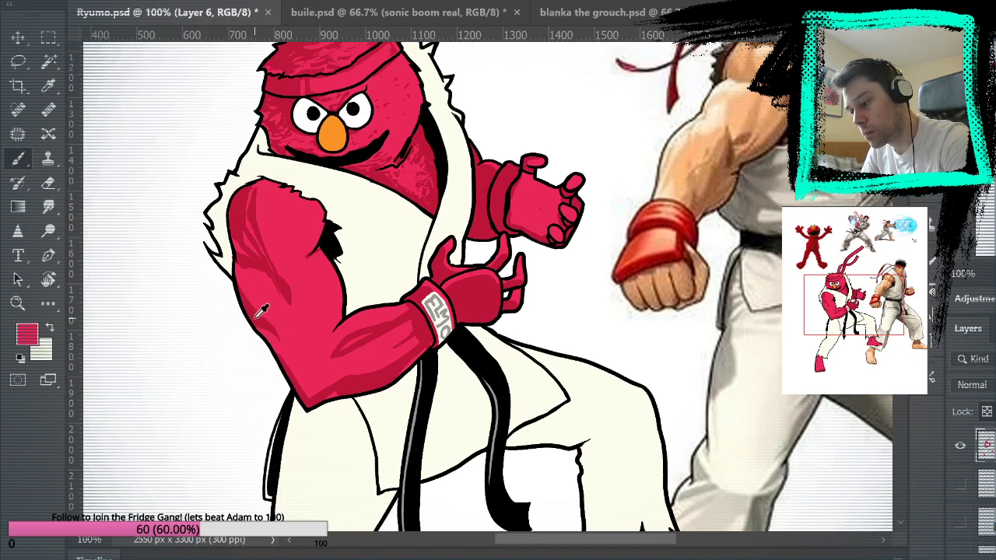
drag(543, 350, 483, 382)
drag(540, 347, 629, 295)
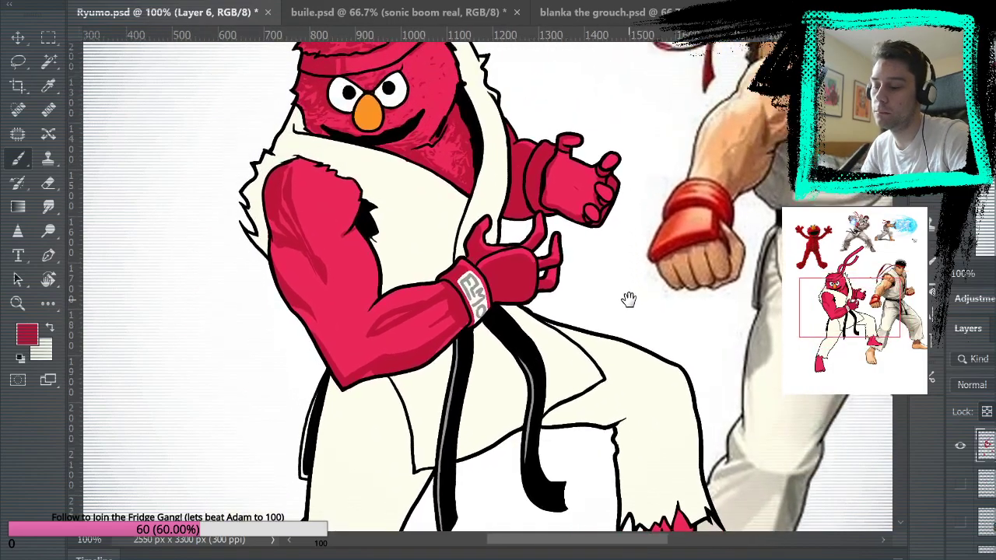
Step: Paint crimson creases above the near elbow and at the inner elbow bend, undoing the unwanted trial stroke
drag(323, 334, 341, 364)
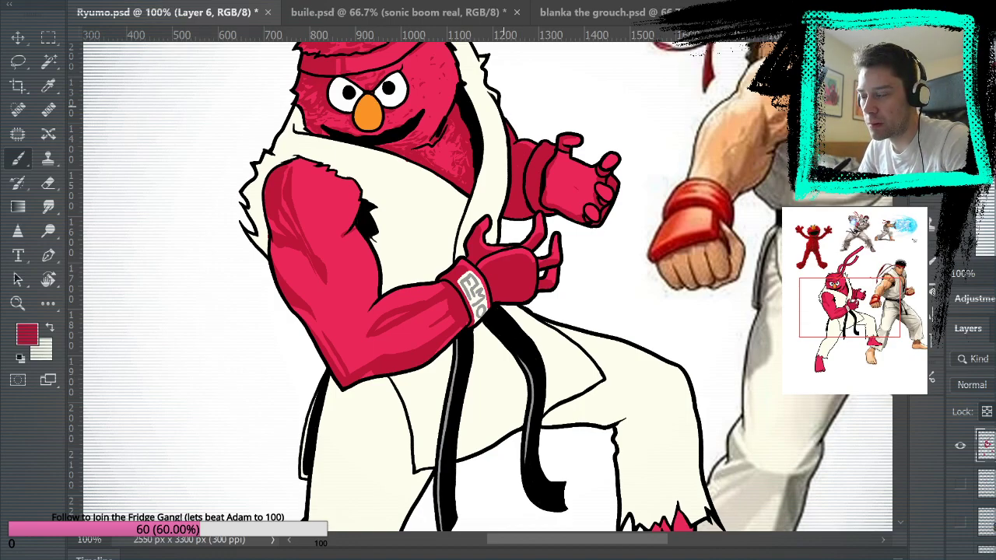
drag(361, 358, 364, 302)
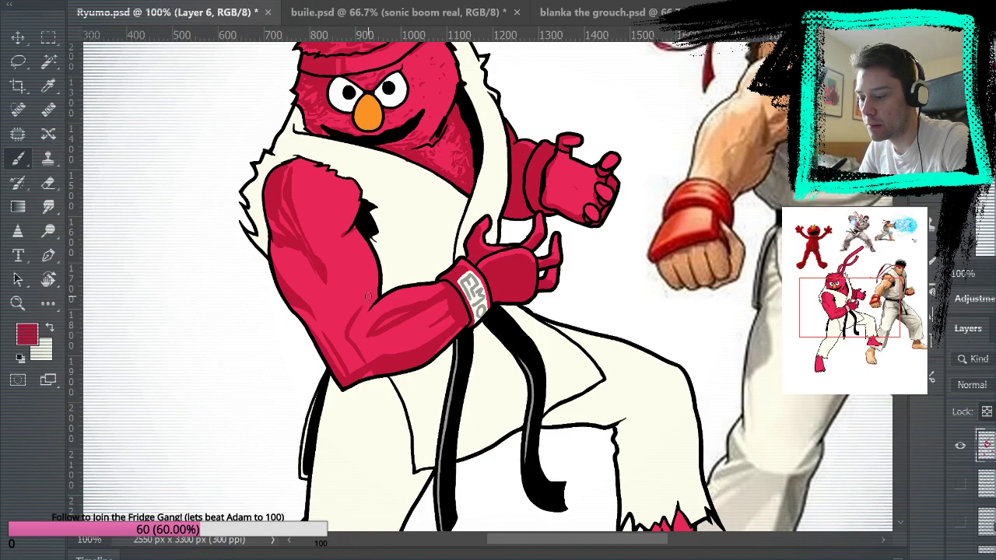
key(ctrl+z)
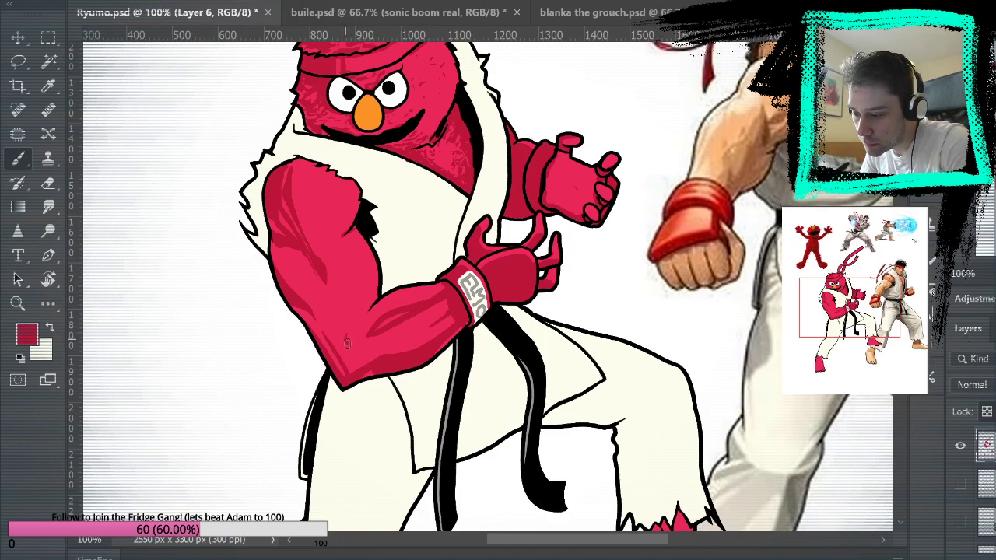
drag(570, 339, 551, 402)
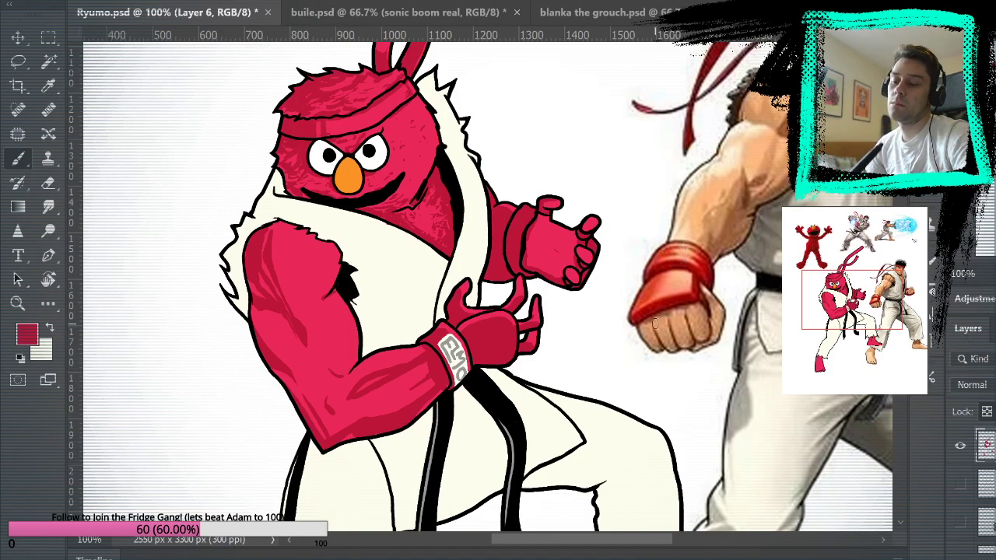
drag(654, 307, 563, 268)
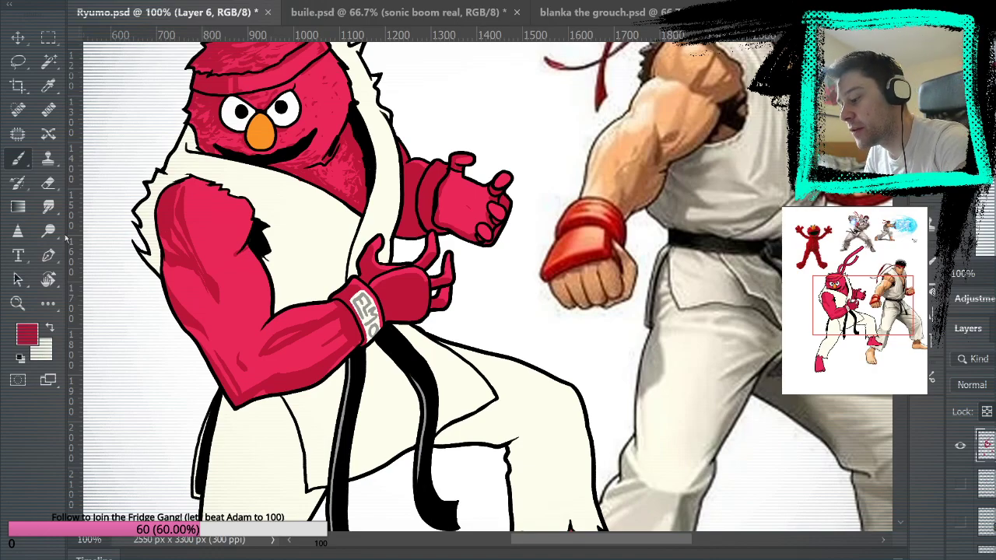
Step: Shade the top of the near shoulder in crimson beneath the torn sleeve edge, down to the black fur patch
key(z)
click(252, 183)
drag(140, 180, 176, 194)
mouse_move(194, 204)
mouse_down()
mouse_move(249, 241)
mouse_move(178, 224)
mouse_move(195, 210)
mouse_move(157, 211)
mouse_move(169, 201)
mouse_move(109, 185)
mouse_move(186, 208)
mouse_up()
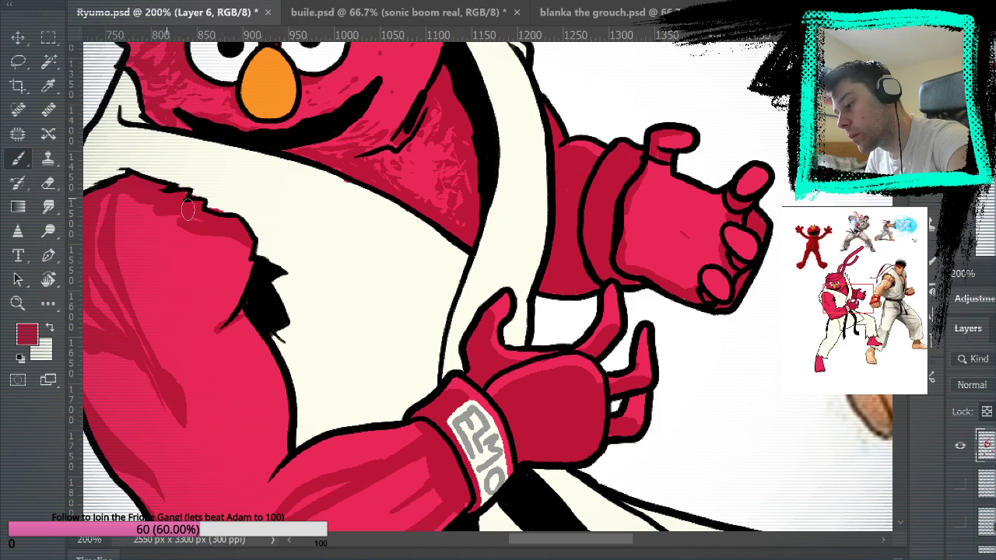
drag(381, 277, 573, 224)
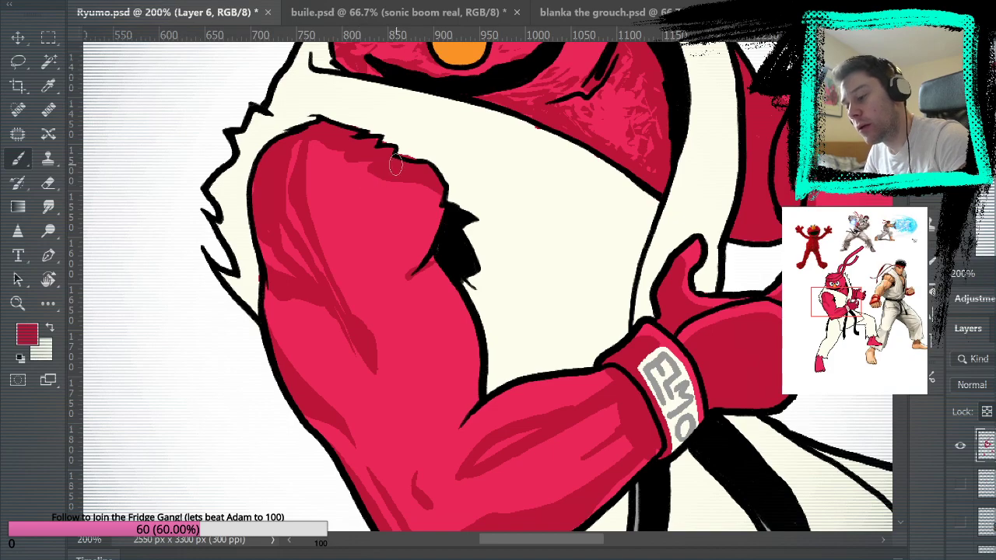
drag(358, 172, 447, 196)
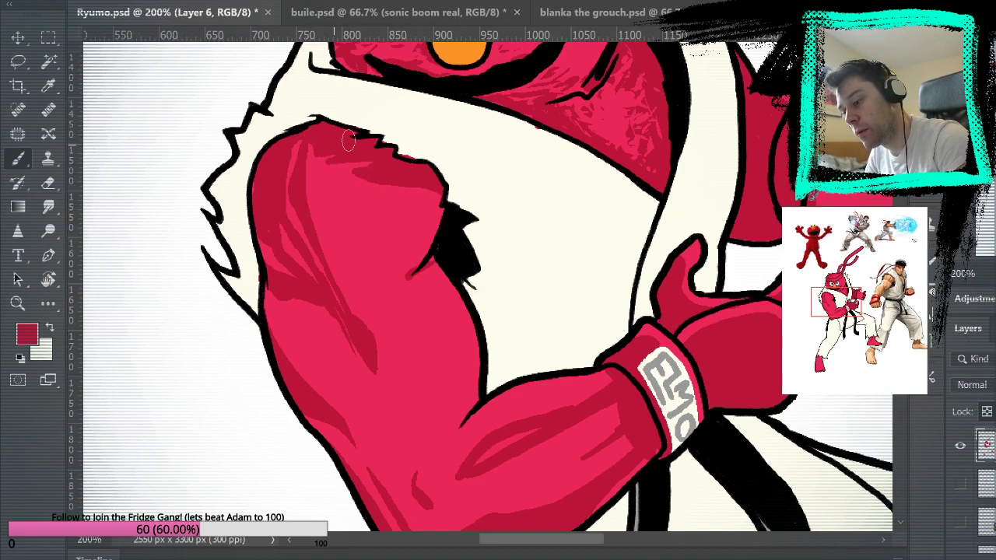
drag(446, 226, 433, 203)
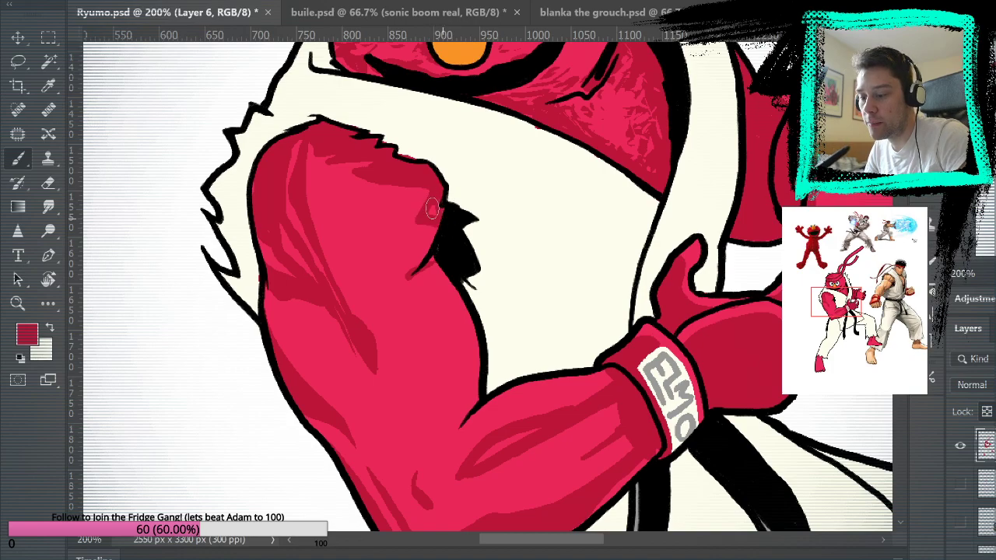
Step: Shade the near armpit crease beside the black fur patch, refining it with sampled midtone red and crimson
drag(406, 274, 428, 256)
drag(564, 259, 524, 311)
drag(391, 313, 395, 332)
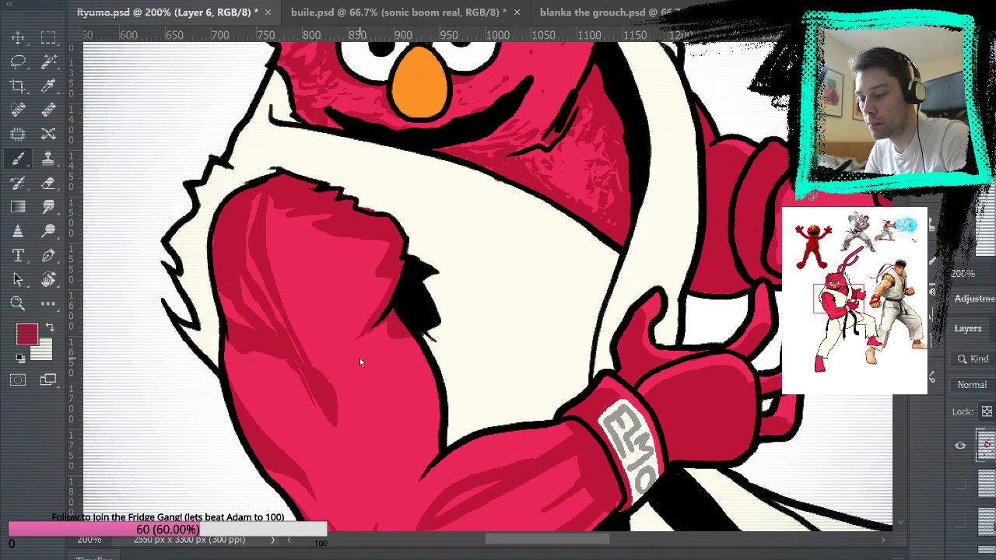
alt+click(368, 382)
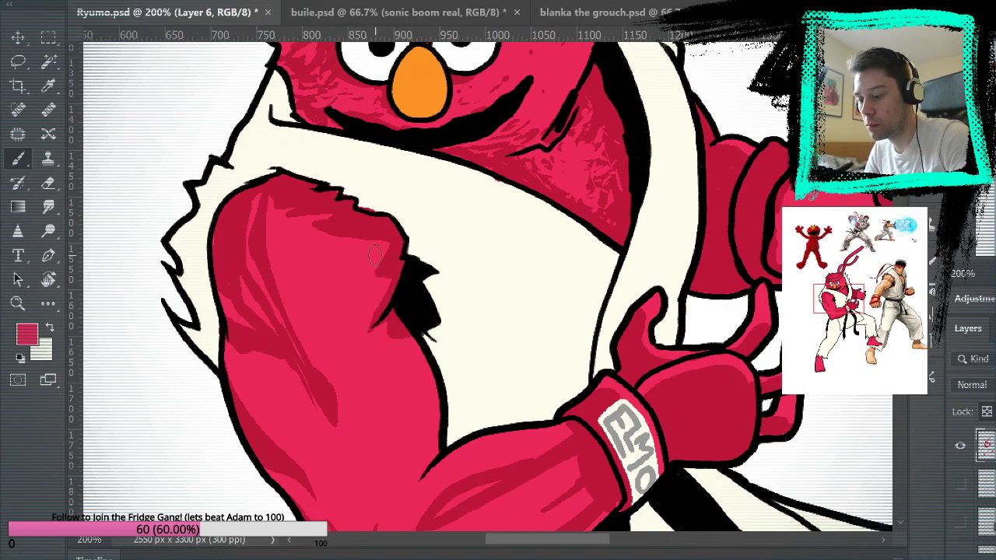
alt+click(388, 307)
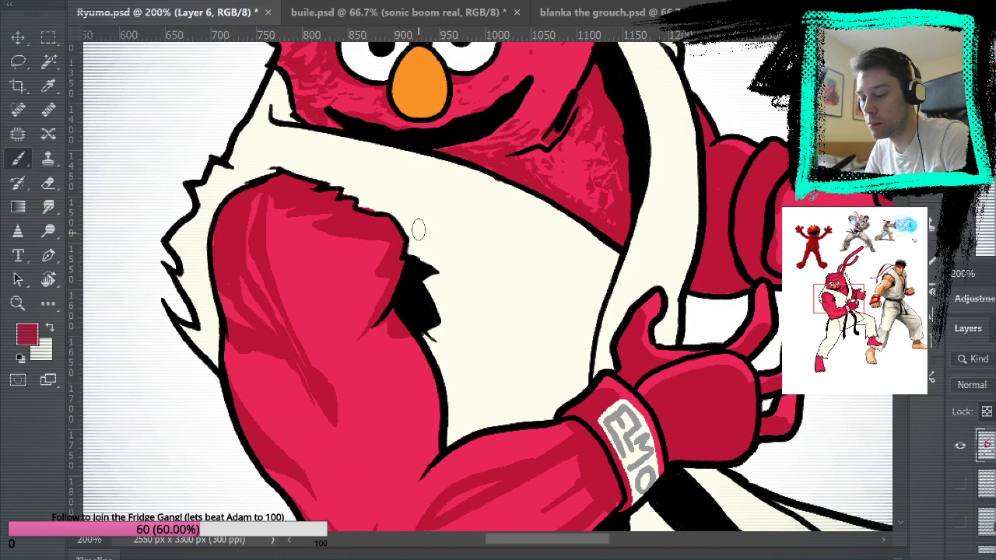
Step: Clean up the torn sleeve edge above the near shoulder in sampled cream and resample the crimson
scroll(511, 233, up, 3)
alt+click(467, 260)
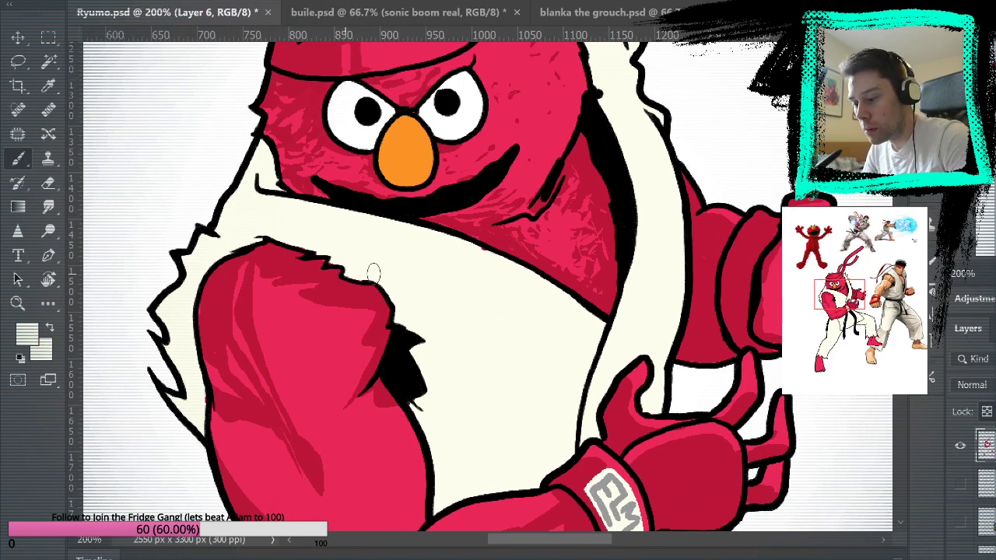
alt+click(328, 277)
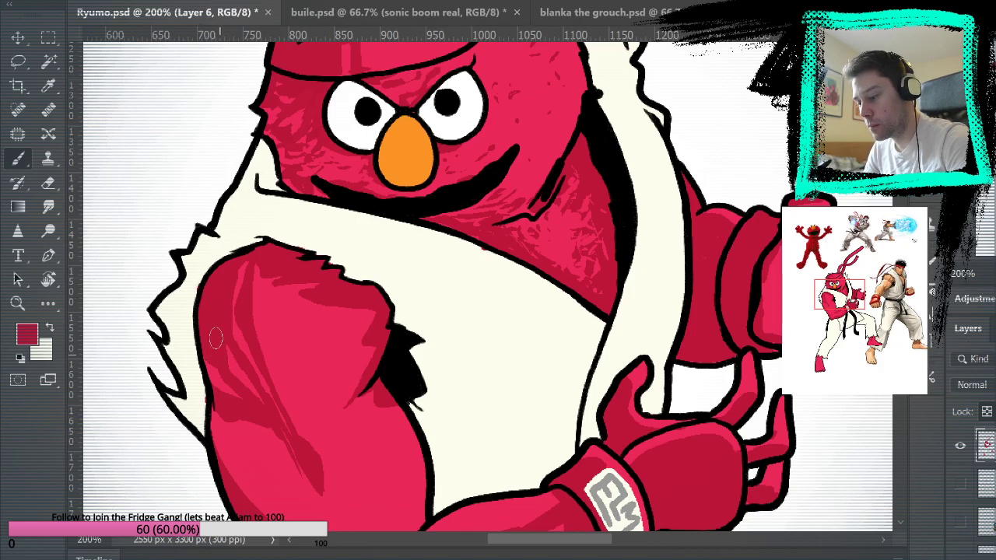
Step: Examine the shaded near arm and the whole figure beside the Ryu reference
drag(645, 374, 568, 220)
drag(658, 90, 629, 143)
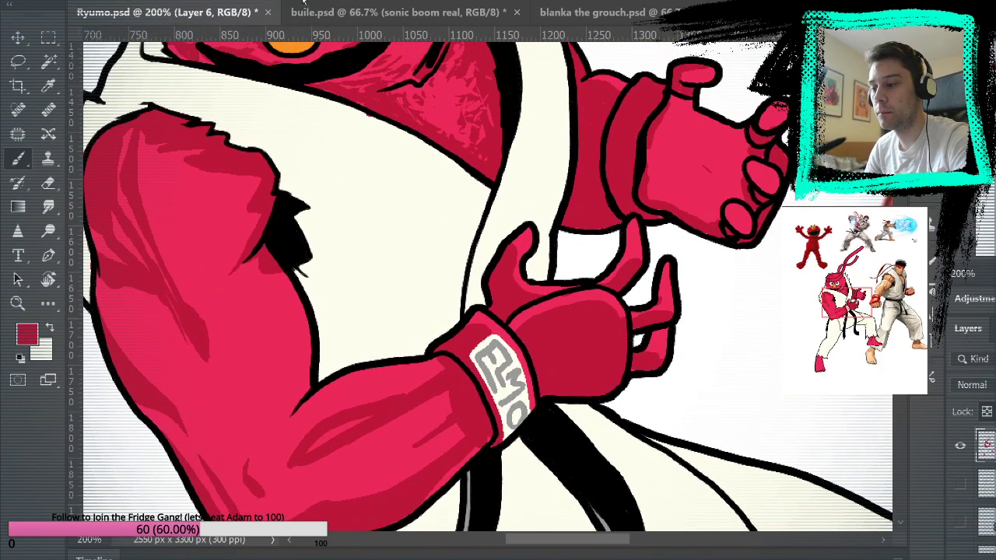
key(ctrl+0)
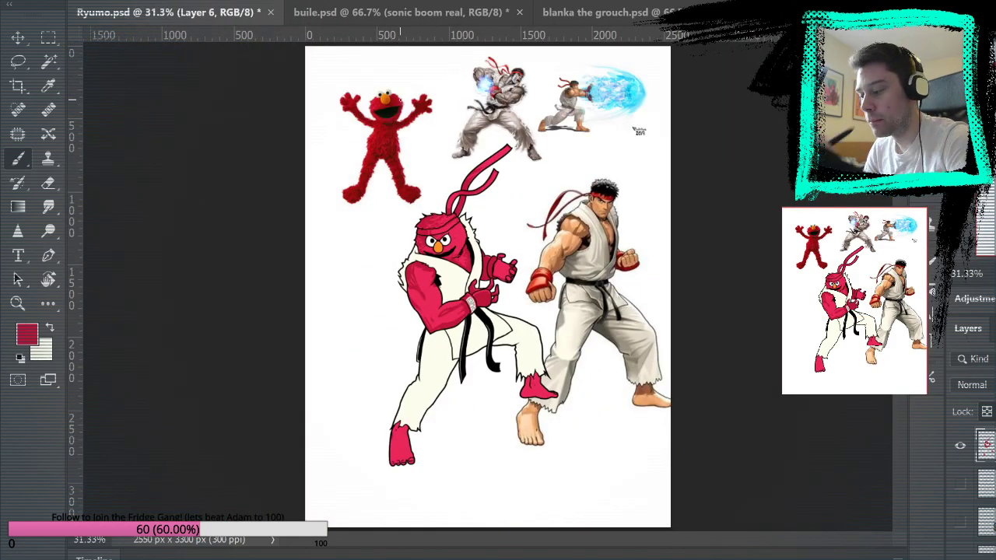
click(17, 302)
click(348, 289)
click(443, 242)
click(450, 240)
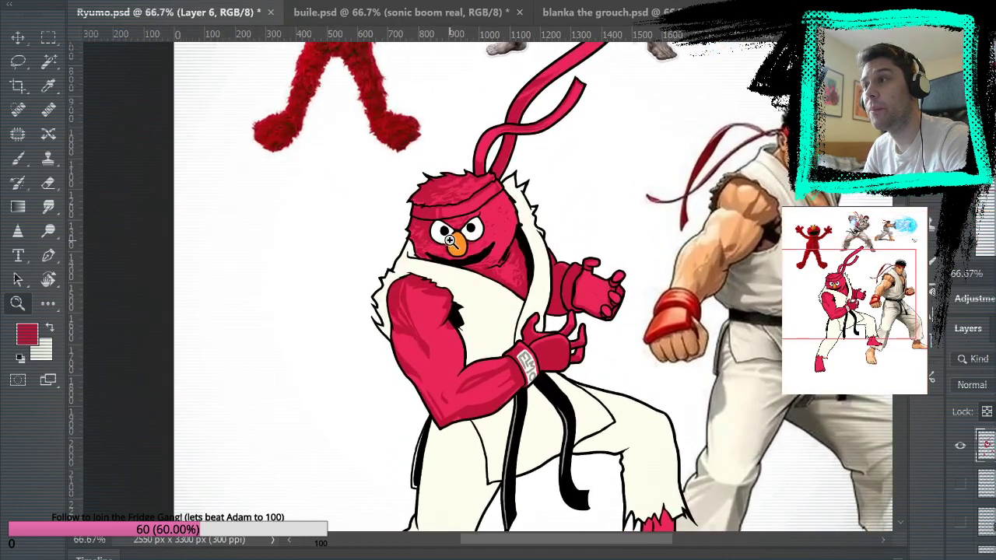
Step: Touch up the near shoulder beside the armpit's black fur patch in sampled midtone red
click(450, 240)
click(450, 240)
key(b)
alt+click(413, 414)
mouse_move(438, 424)
mouse_down()
mouse_move(414, 495)
mouse_move(440, 478)
mouse_up()
mouse_move(448, 417)
mouse_down()
mouse_move(415, 387)
mouse_move(338, 364)
mouse_move(337, 382)
mouse_move(371, 382)
mouse_move(404, 412)
mouse_move(441, 407)
mouse_move(428, 444)
mouse_up()
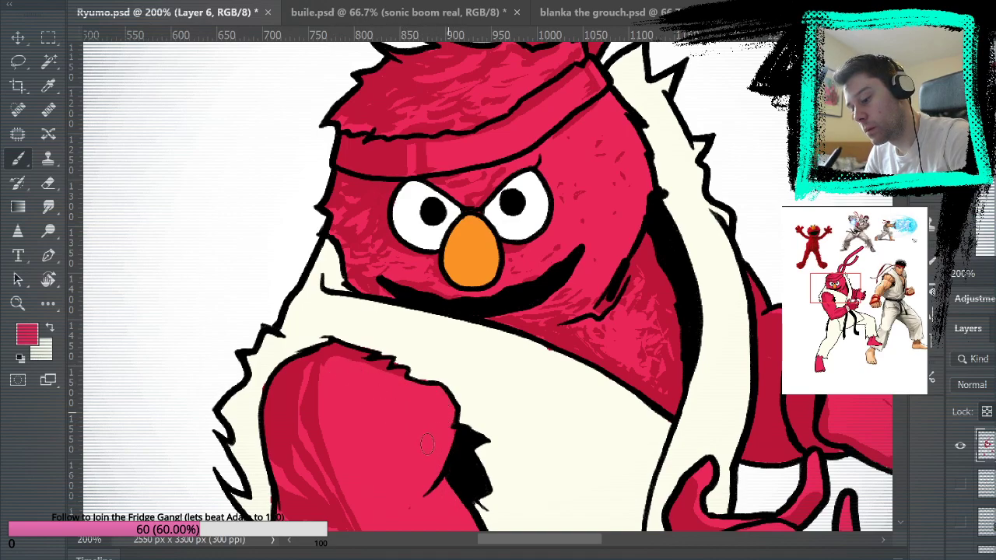
Step: Shade the near shoulder with sampled crimson beneath the torn sleeve edge and down toward the black fur patch
alt+click(319, 358)
drag(622, 318, 476, 264)
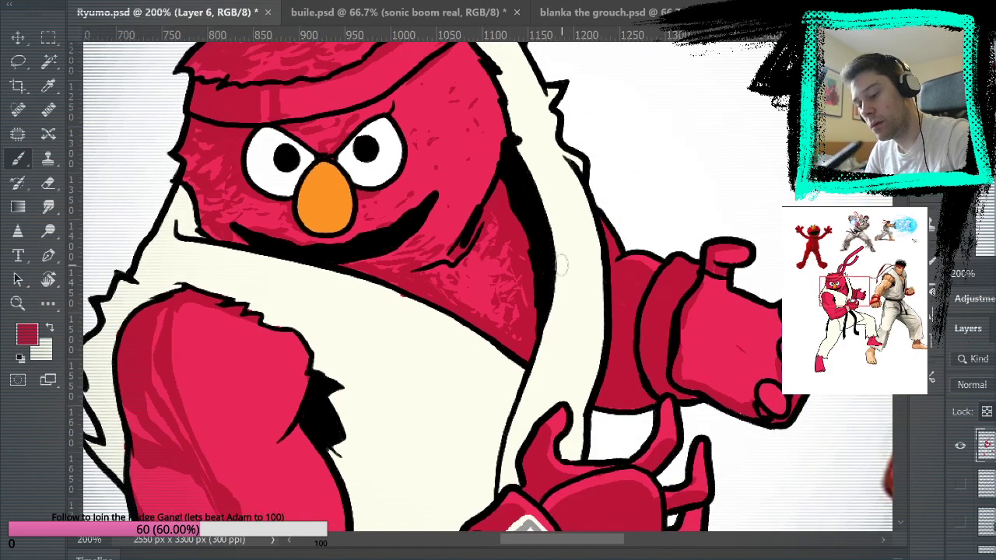
mouse_move(308, 356)
mouse_down()
mouse_move(222, 333)
mouse_move(282, 330)
mouse_move(205, 323)
mouse_move(220, 317)
mouse_move(192, 311)
mouse_move(225, 315)
mouse_up()
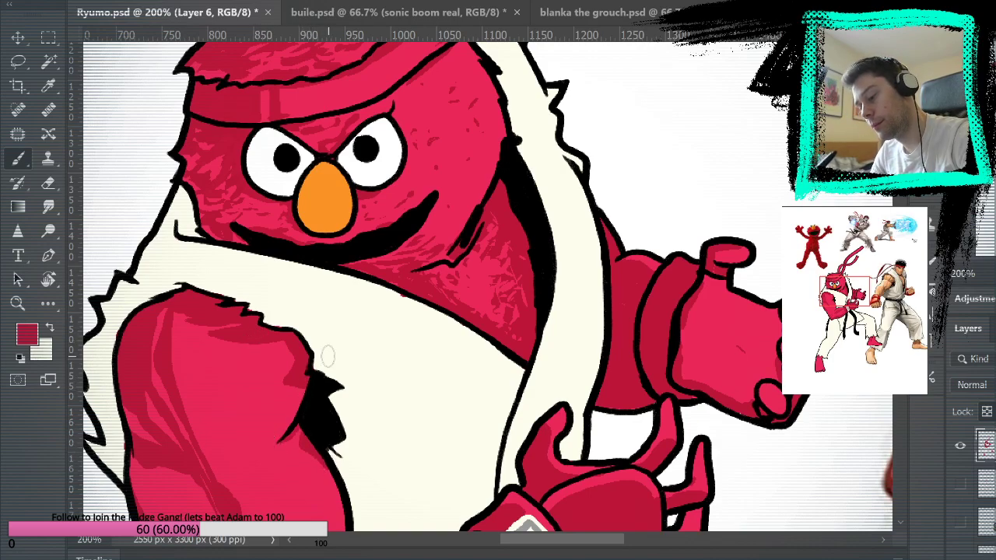
mouse_move(391, 364)
mouse_down()
mouse_move(467, 259)
mouse_move(461, 251)
mouse_up()
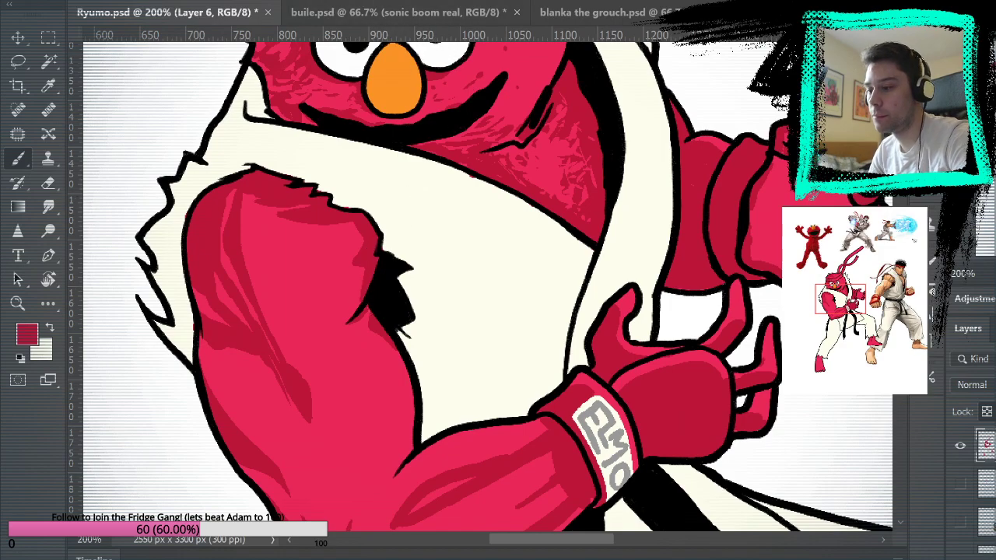
Step: Examine the shaded head, chest and arms in the whole figure beside the Ryu reference
key(ctrl+0)
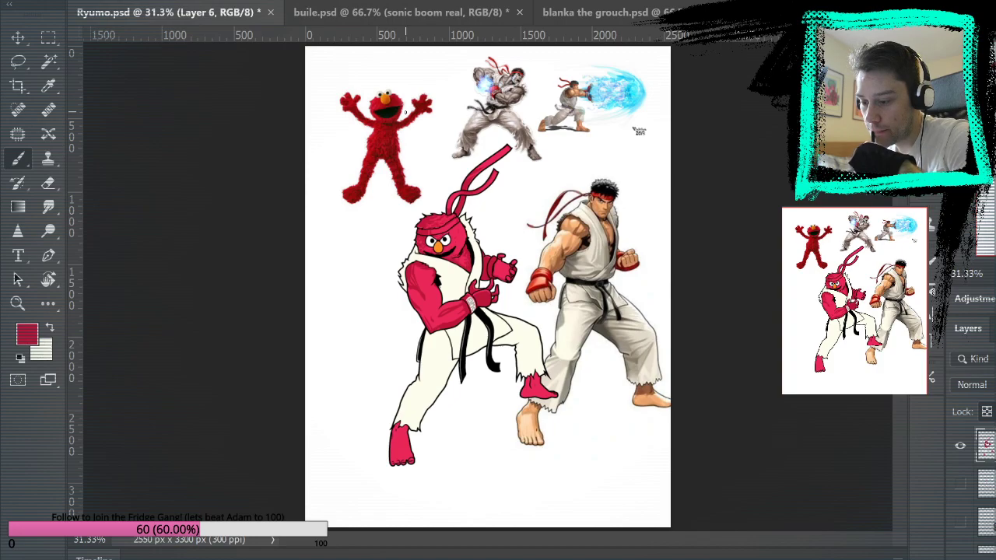
key(z)
click(464, 244)
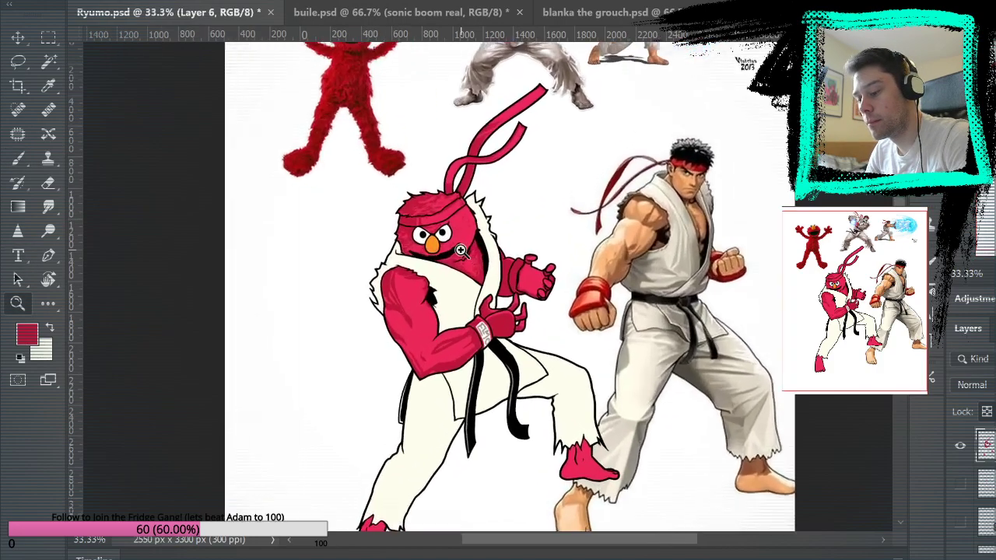
click(465, 244)
click(451, 262)
key(b)
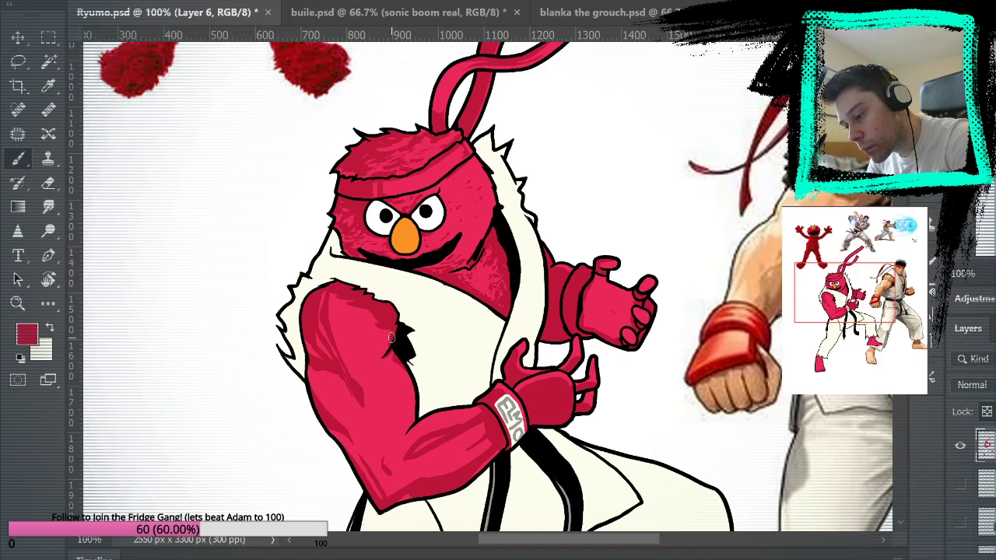
drag(605, 268, 659, 173)
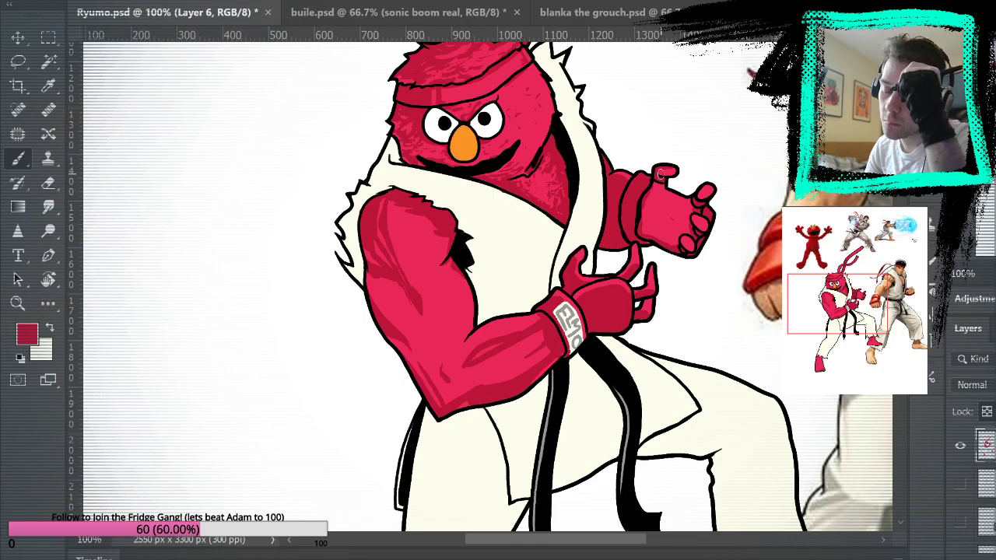
drag(650, 362, 481, 146)
Step: Shade the raised foot's ankle in crimson beneath the torn trouser hem and along the ankle crease
key(z)
click(498, 325)
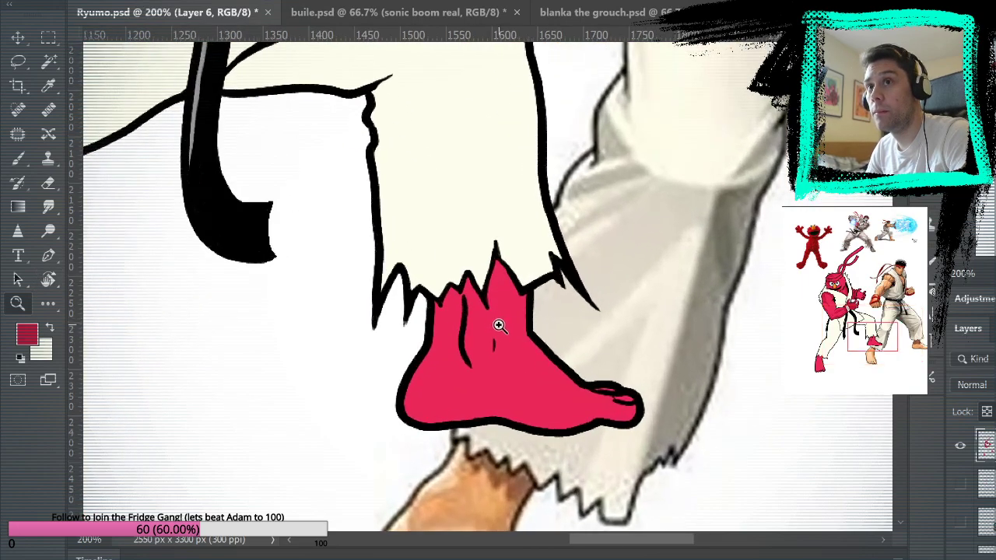
click(498, 326)
click(19, 158)
drag(529, 310, 510, 263)
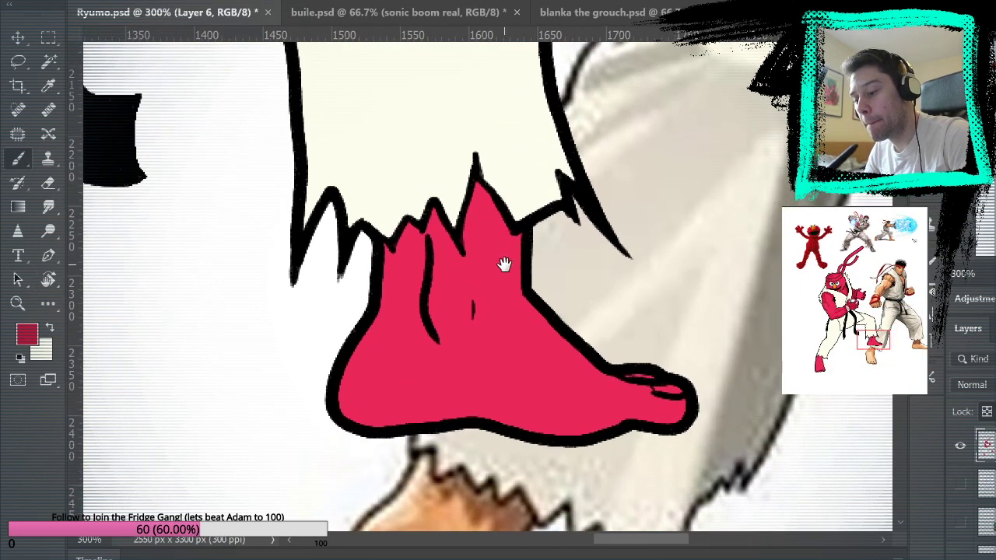
mouse_move(383, 254)
mouse_down()
mouse_move(398, 285)
mouse_move(415, 249)
mouse_move(400, 291)
mouse_move(393, 271)
mouse_move(410, 251)
mouse_move(423, 253)
mouse_move(430, 333)
mouse_move(414, 271)
mouse_move(431, 218)
mouse_move(419, 259)
mouse_move(423, 235)
mouse_move(468, 269)
mouse_move(429, 245)
mouse_move(483, 261)
mouse_move(472, 271)
mouse_move(476, 249)
mouse_move(460, 260)
mouse_move(430, 246)
mouse_move(465, 285)
mouse_move(487, 191)
mouse_move(475, 262)
mouse_move(491, 233)
mouse_move(522, 242)
mouse_move(506, 243)
mouse_move(477, 191)
mouse_move(466, 264)
mouse_up()
key(ctrl+z)
mouse_move(474, 210)
mouse_down()
mouse_move(463, 257)
mouse_move(432, 217)
mouse_move(412, 250)
mouse_move(413, 232)
mouse_move(403, 251)
mouse_move(387, 231)
mouse_up()
alt+click(441, 164)
drag(461, 194, 465, 175)
alt+click(495, 228)
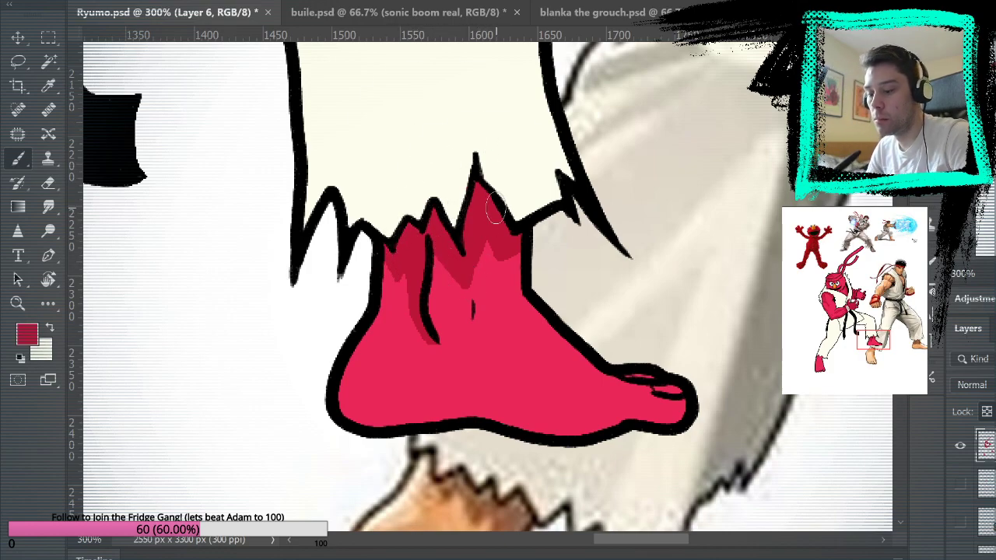
Step: Add a crimson ankle-bone shadow beside the short ink mark on the raised foot
mouse_move(472, 315)
mouse_down()
mouse_move(459, 331)
mouse_move(455, 320)
mouse_up()
mouse_move(704, 196)
mouse_down()
mouse_move(696, 77)
mouse_move(706, 147)
mouse_up()
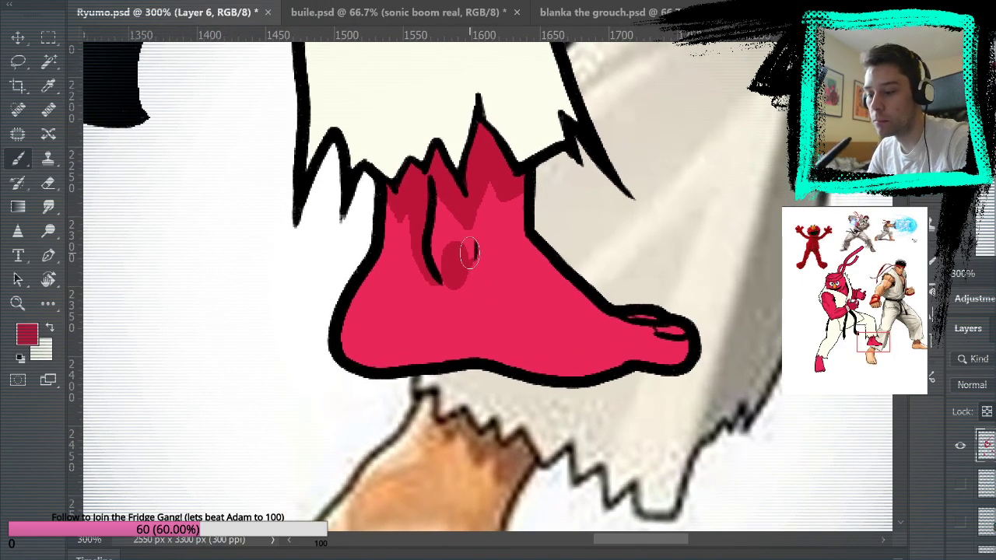
mouse_move(475, 247)
mouse_down()
mouse_move(460, 215)
mouse_move(481, 195)
mouse_up()
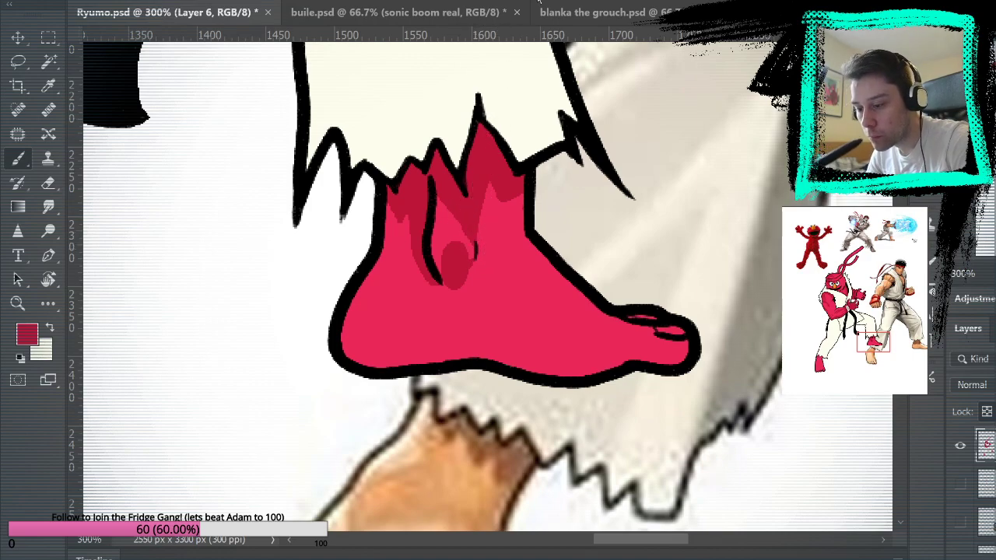
Step: Shade the back of the heel and the sole's arch on the raised foot in crimson, redoing the arch stroke thinner
mouse_move(386, 204)
mouse_down()
mouse_move(377, 265)
mouse_move(353, 297)
mouse_move(356, 381)
mouse_move(392, 373)
mouse_move(369, 369)
mouse_move(429, 348)
mouse_move(544, 359)
mouse_up()
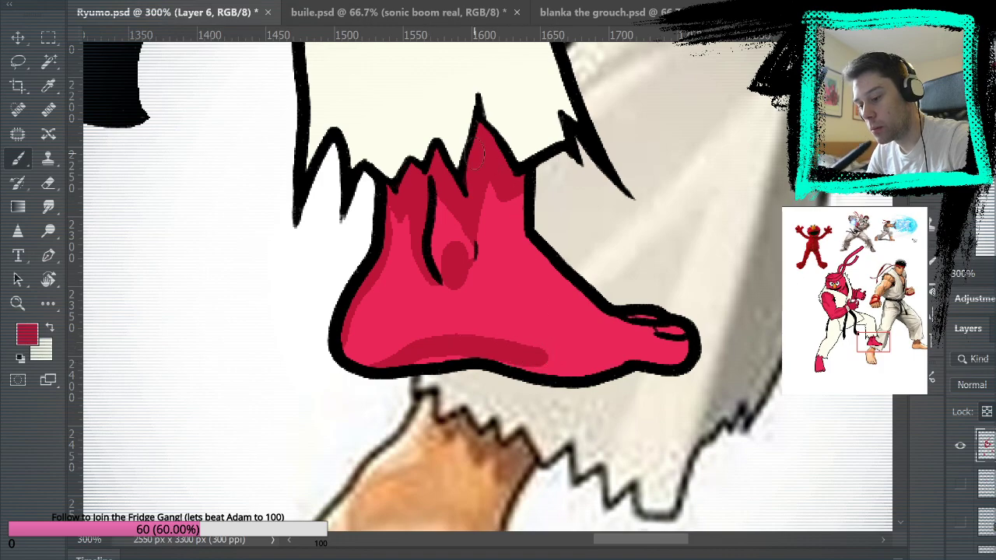
key(ctrl+z)
mouse_move(389, 368)
mouse_down()
mouse_move(508, 352)
mouse_move(540, 364)
mouse_up()
key(ctrl+z)
drag(402, 367, 615, 365)
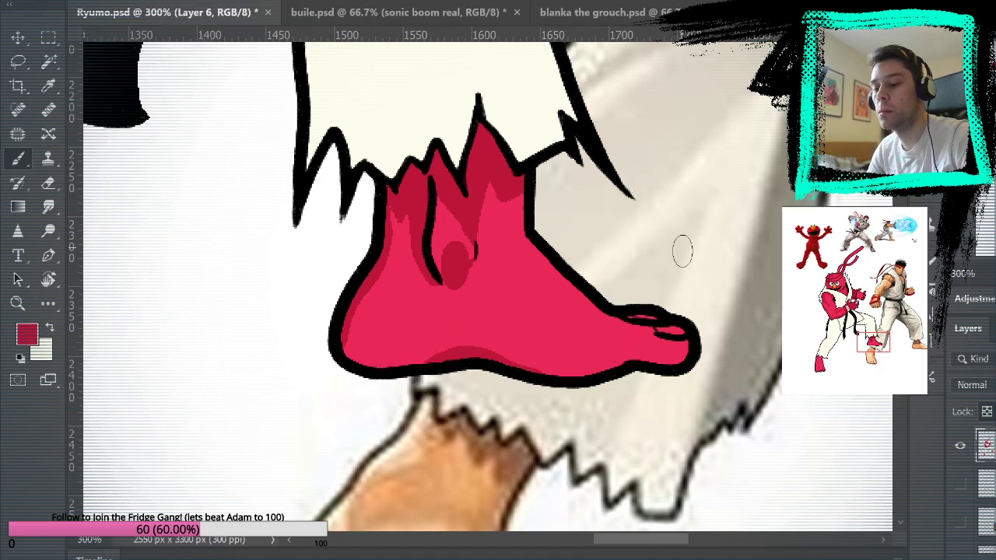
mouse_move(616, 168)
mouse_down()
mouse_move(739, 333)
mouse_move(727, 178)
mouse_move(689, 179)
mouse_up()
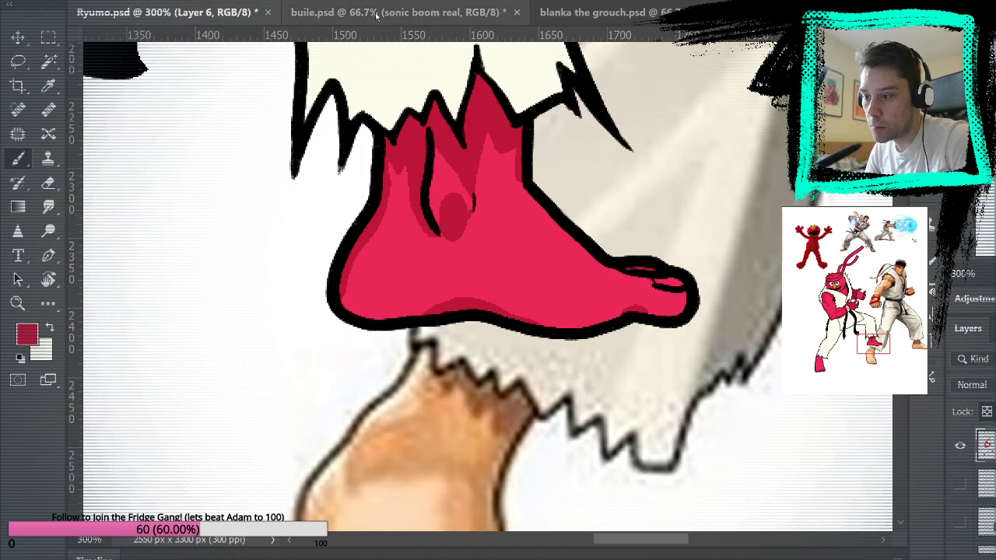
Step: Fill the whole raised foot with solid crimson using the Paint Bucket
key(ctrl+0)
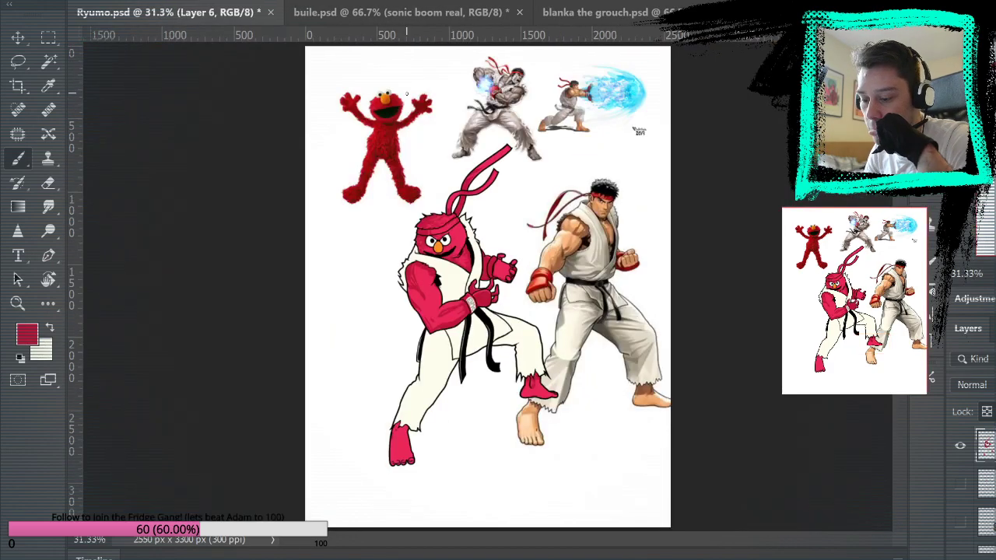
key(z)
click(562, 379)
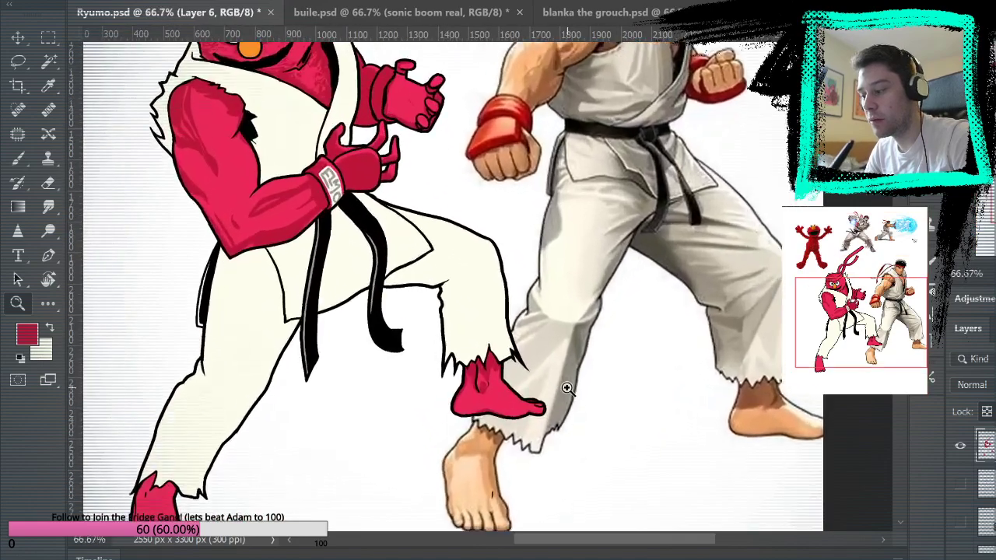
click(566, 387)
click(567, 387)
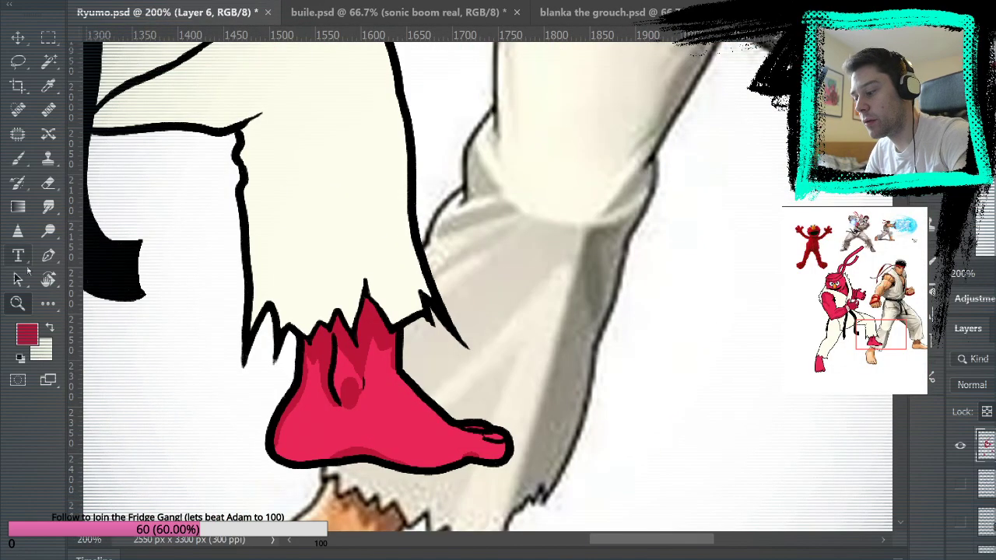
click(48, 280)
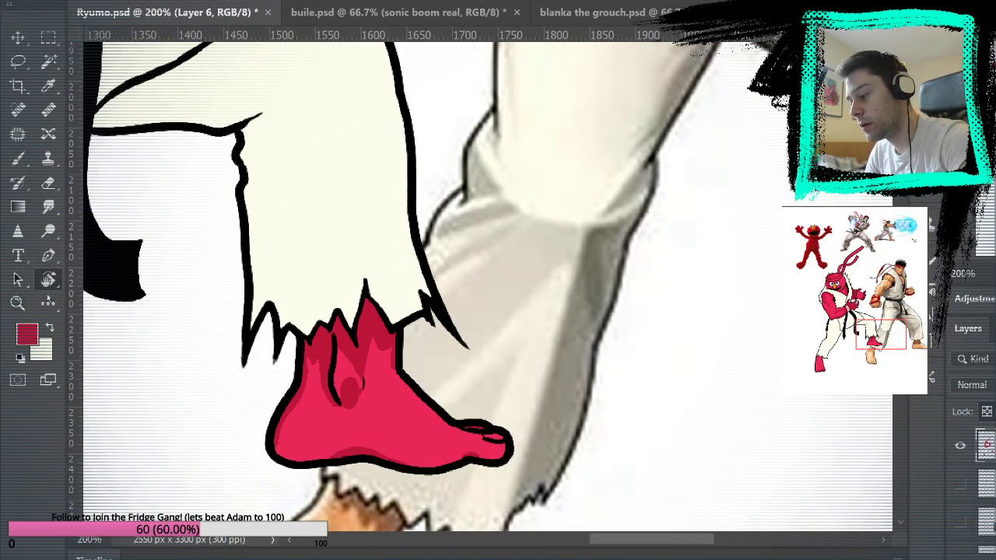
key(g)
click(392, 404)
Step: Paint sampled midtone red highlights on the raised foot's ankle, upper toe area and heel
click(20, 161)
drag(441, 186, 617, 513)
alt+click(299, 104)
drag(492, 420, 409, 49)
drag(430, 304, 430, 295)
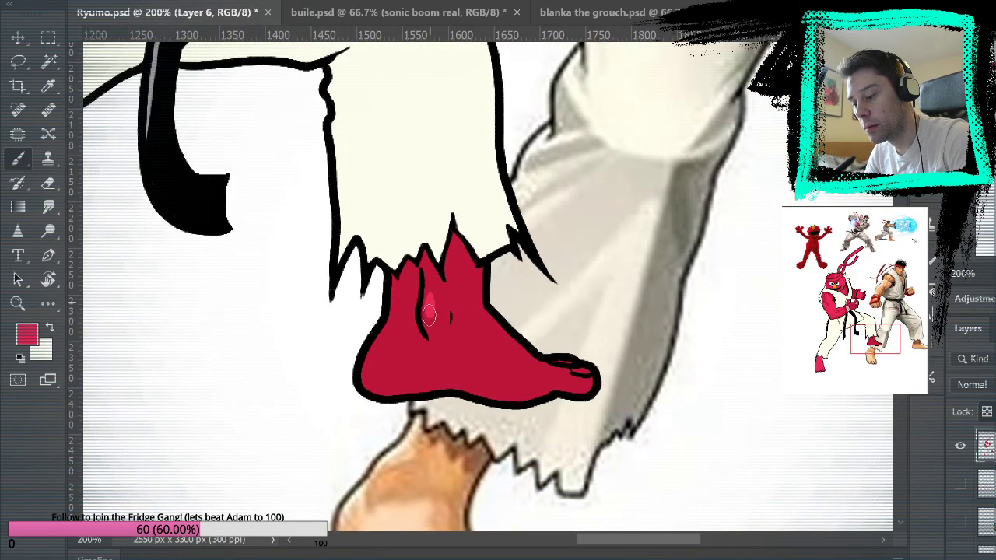
mouse_move(509, 333)
mouse_down()
mouse_move(554, 372)
mouse_move(583, 375)
mouse_up()
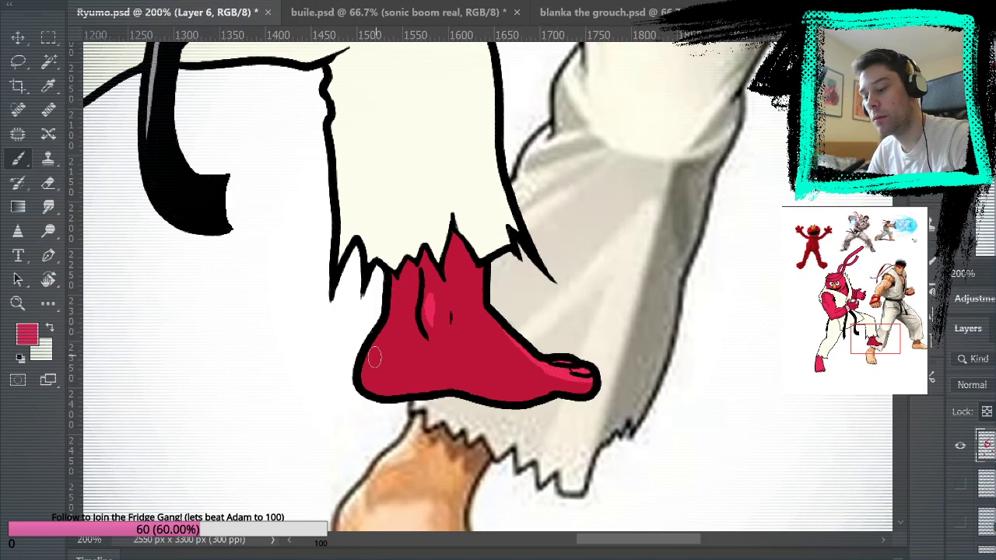
mouse_move(363, 373)
mouse_down()
mouse_move(380, 325)
mouse_move(368, 380)
mouse_move(383, 328)
mouse_up()
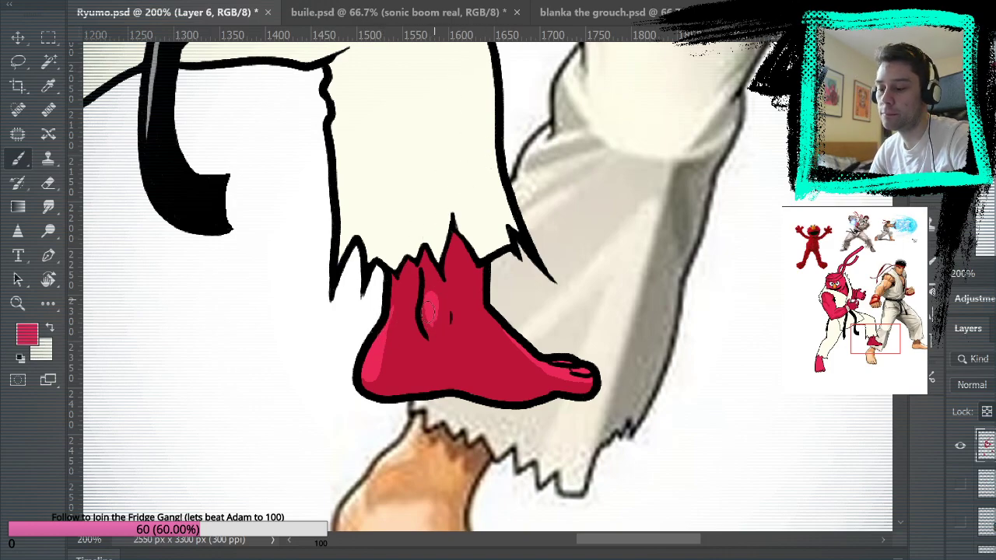
Step: Trim the raised foot's ankle highlight with sampled crimson and resample the midtone red
drag(613, 352, 681, 262)
alt+click(511, 248)
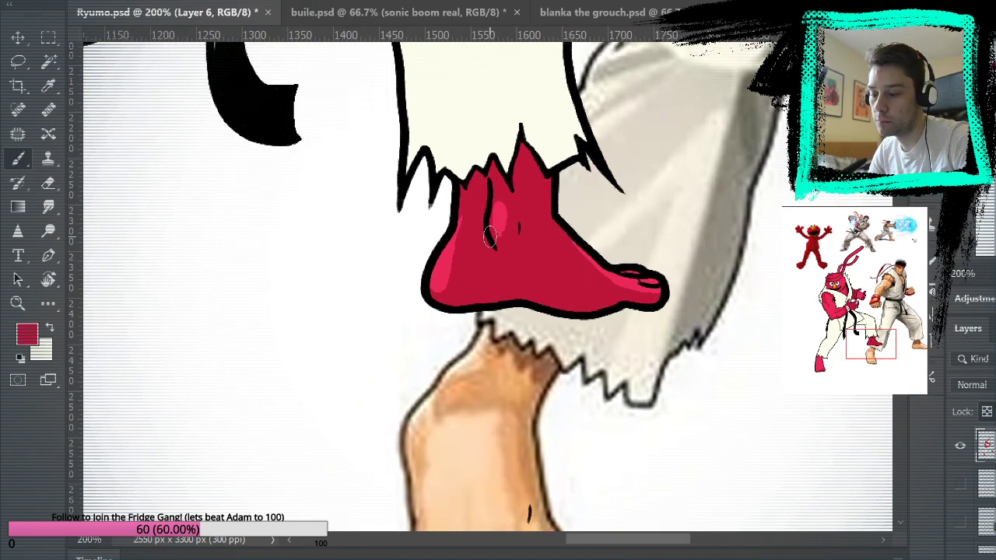
drag(498, 247, 500, 183)
alt+click(510, 224)
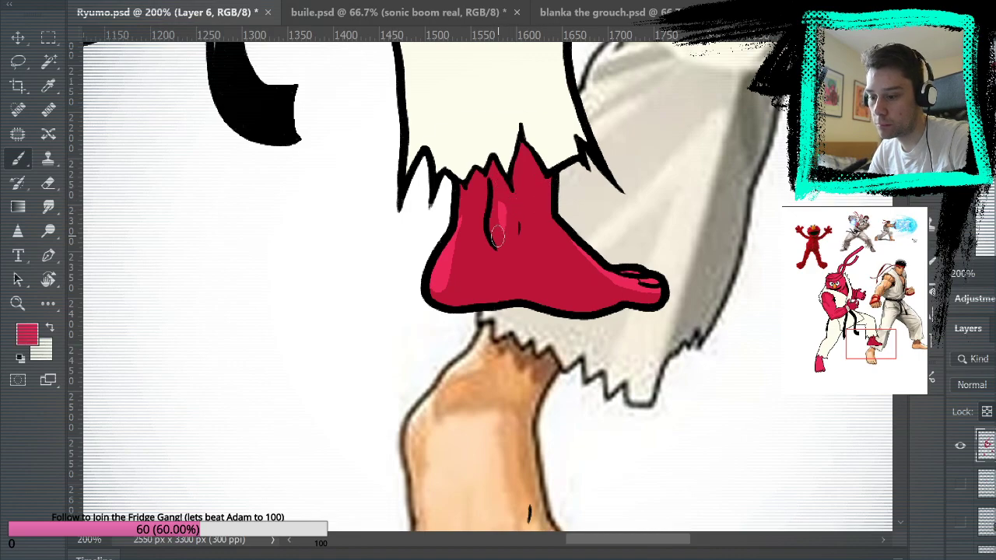
Step: Sample the raised foot's crimson and fill the standing foot with it using the Paint Bucket
drag(592, 389, 662, 319)
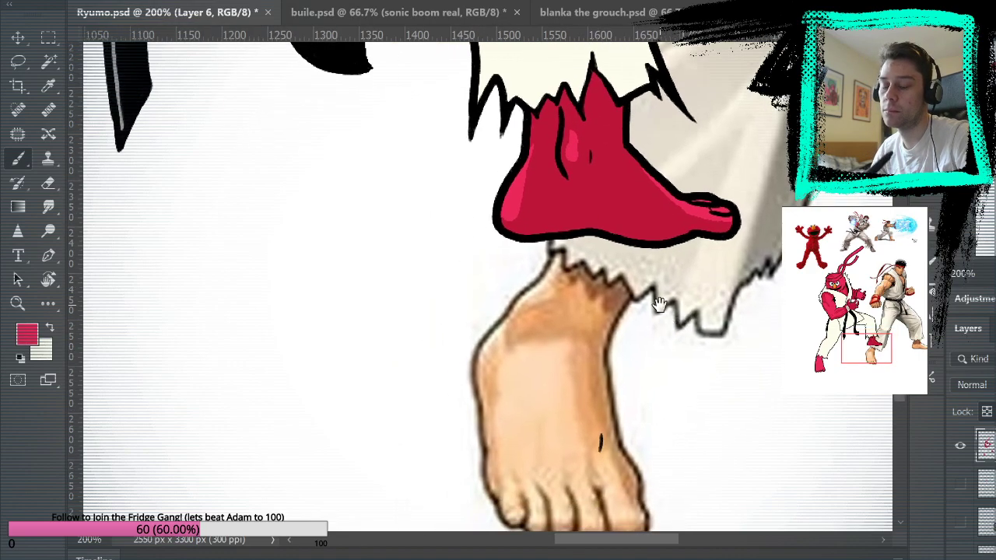
drag(512, 361, 747, 403)
drag(593, 364, 505, 133)
drag(718, 98, 450, 297)
alt+click(564, 136)
mouse_move(362, 308)
mouse_down()
mouse_move(523, 214)
mouse_move(809, 86)
mouse_up()
drag(514, 240, 641, 202)
key(g)
click(381, 265)
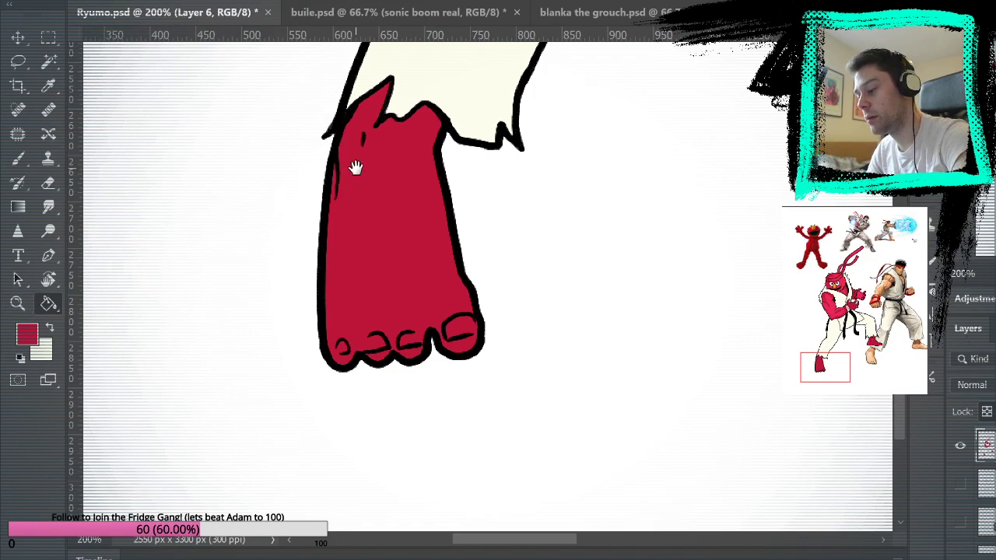
Step: Sample the raised foot's midtone red and highlight the standing foot's big-toe side down to the toe joint
drag(704, 220, 435, 281)
drag(826, 258, 455, 333)
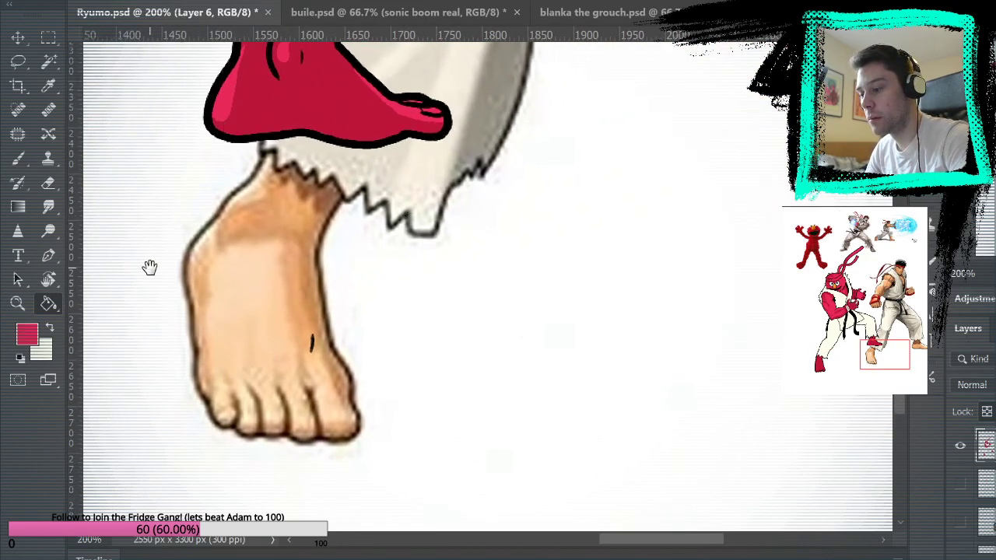
drag(149, 264, 723, 103)
drag(334, 211, 651, 147)
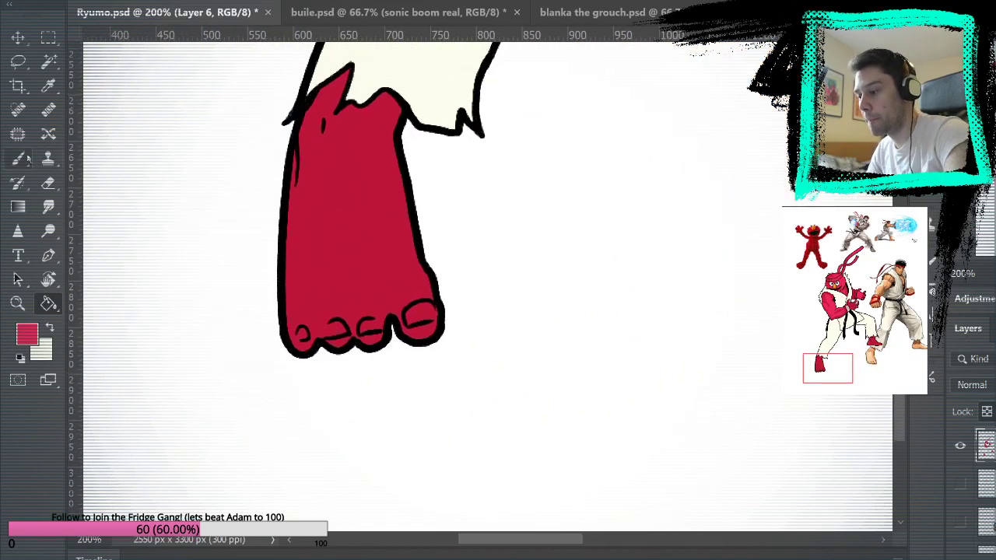
key(b)
mouse_move(395, 287)
mouse_down()
mouse_move(410, 266)
mouse_move(401, 170)
mouse_move(414, 261)
mouse_move(386, 254)
mouse_move(400, 273)
mouse_move(389, 279)
mouse_up()
key(ctrl+z)
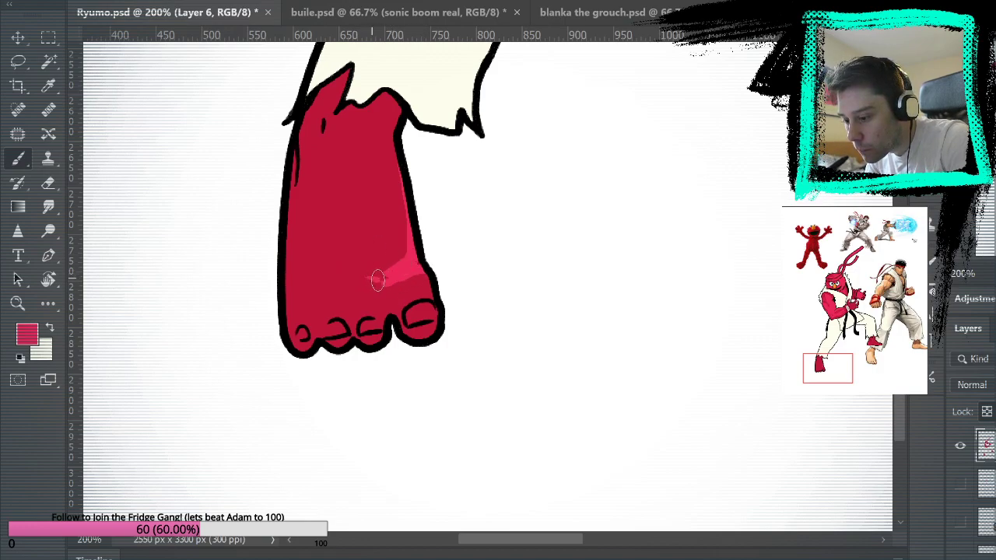
Step: Highlight the toes of the standing foot and the area above them in midtone red
drag(422, 335, 414, 311)
mouse_move(371, 342)
mouse_down()
mouse_move(365, 330)
mouse_move(310, 325)
mouse_up()
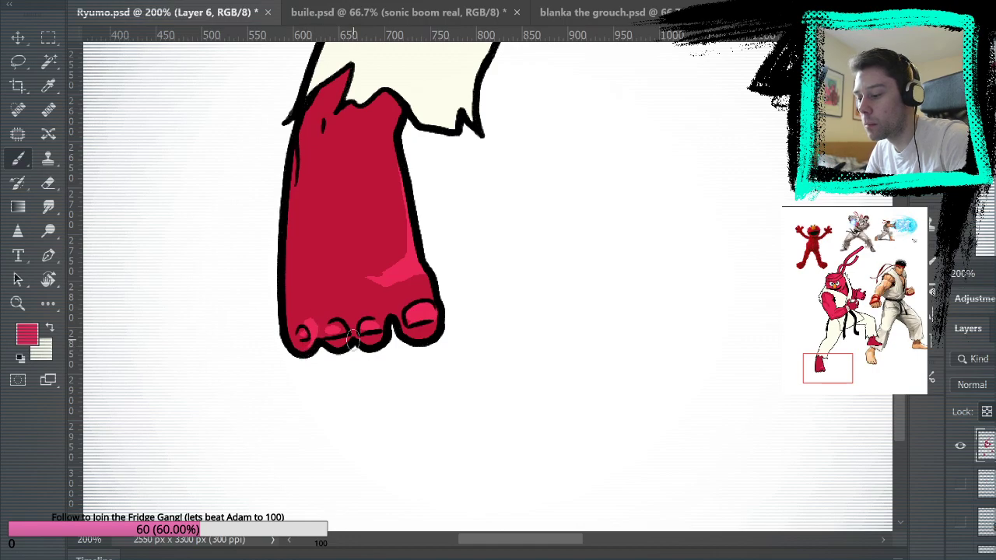
drag(382, 337, 369, 317)
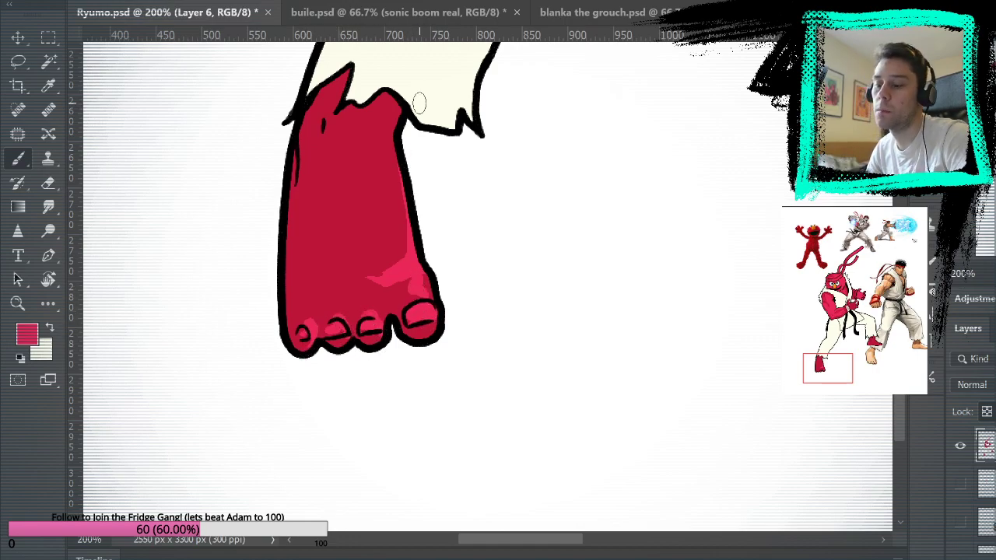
Step: Highlight the standing foot's little-toe side and a central tendon in midtone red, undoing the streak above the big toe
drag(288, 327, 291, 131)
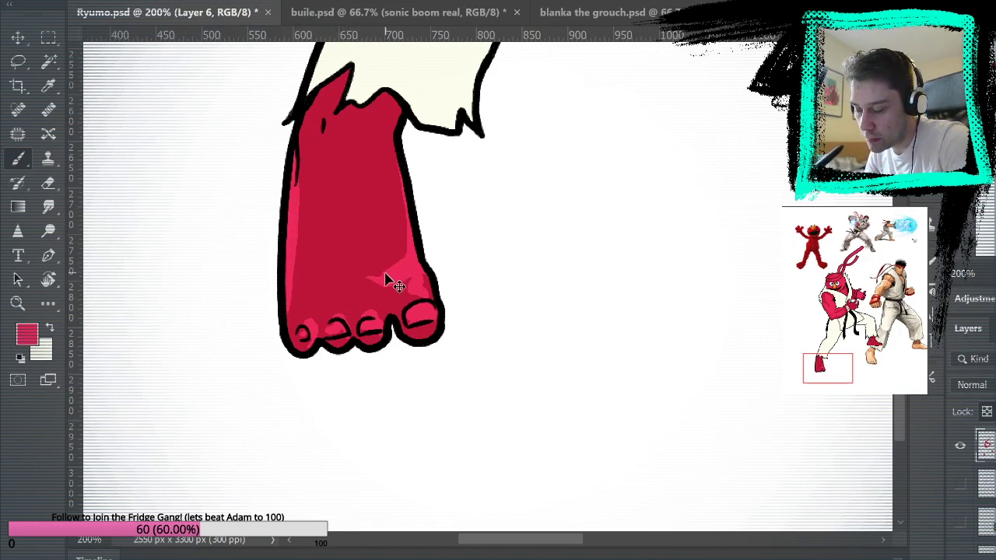
drag(331, 286, 337, 235)
mouse_move(379, 278)
mouse_down()
mouse_move(359, 161)
mouse_move(381, 226)
mouse_up()
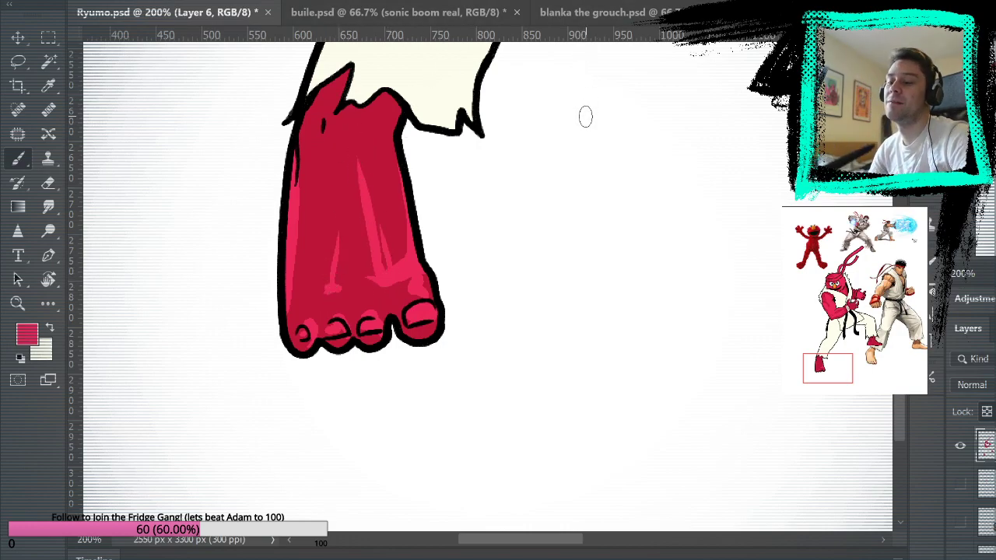
key(ctrl+z)
key(ctrl+z)
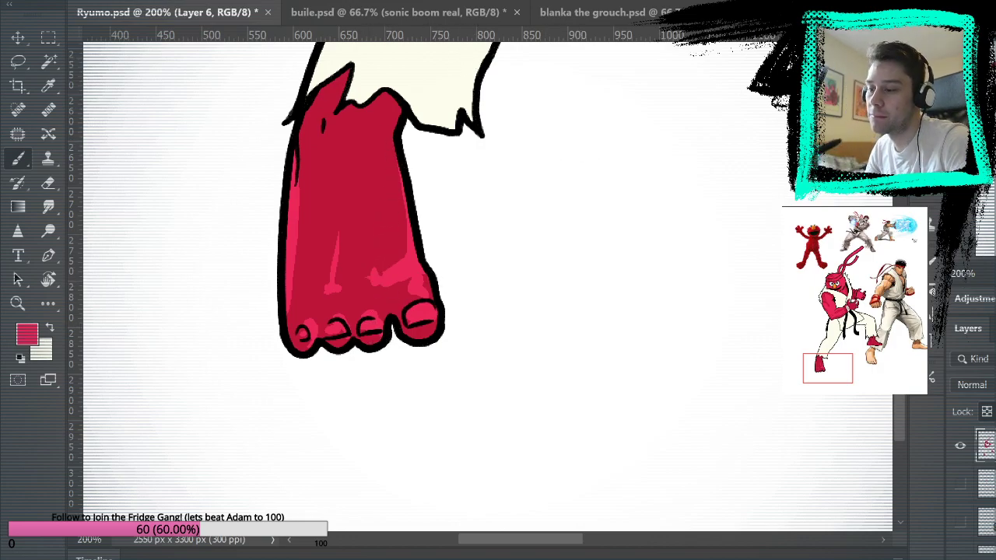
Step: Review the whole figure and the far open hand up close, and sample the crimson shading along the hand's lower edge
key(ctrl+0)
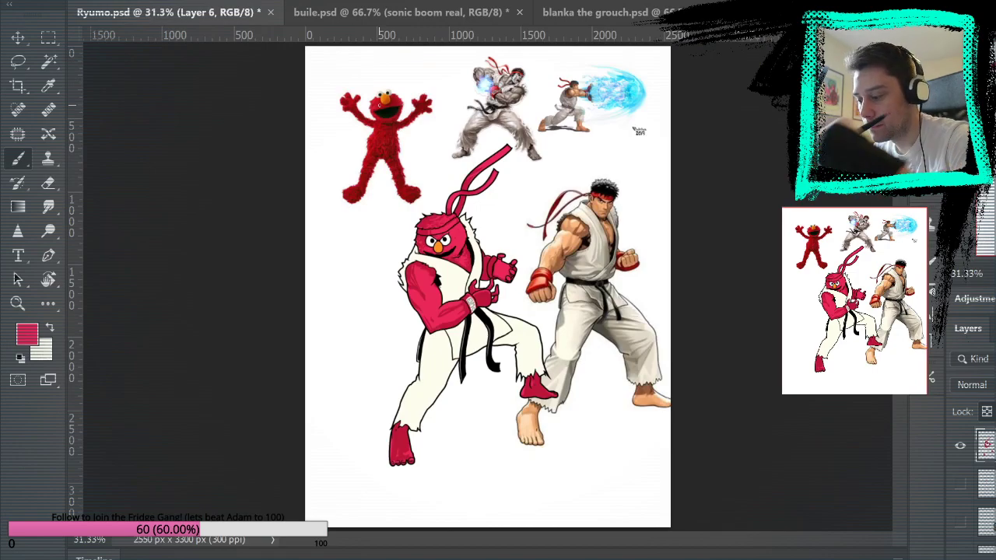
click(18, 303)
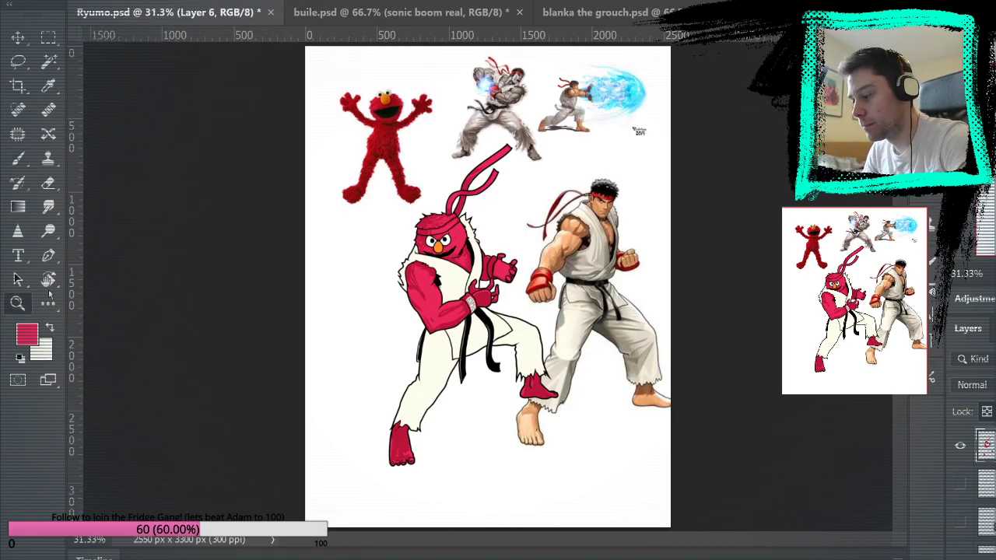
click(528, 385)
drag(568, 348, 507, 267)
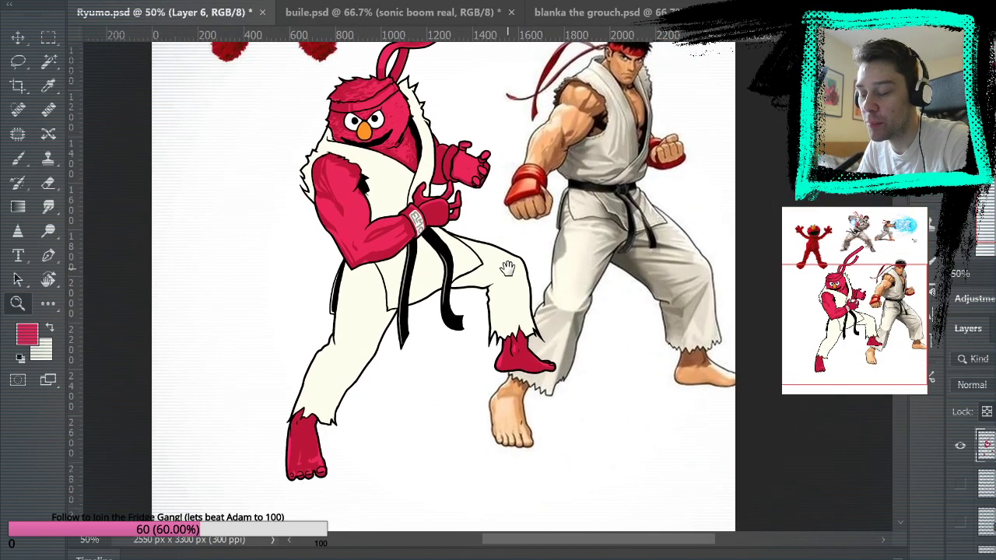
click(474, 218)
click(497, 253)
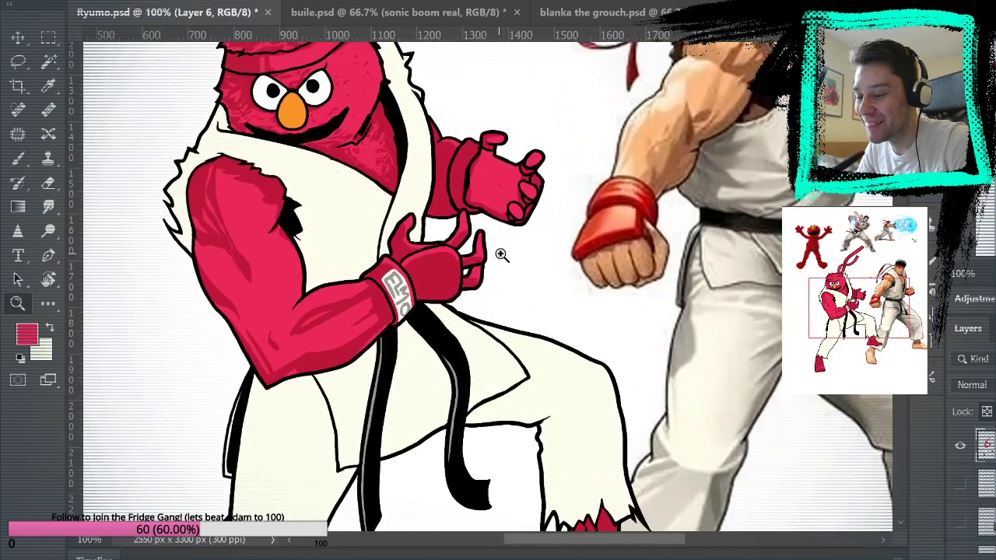
drag(541, 178, 569, 297)
click(507, 301)
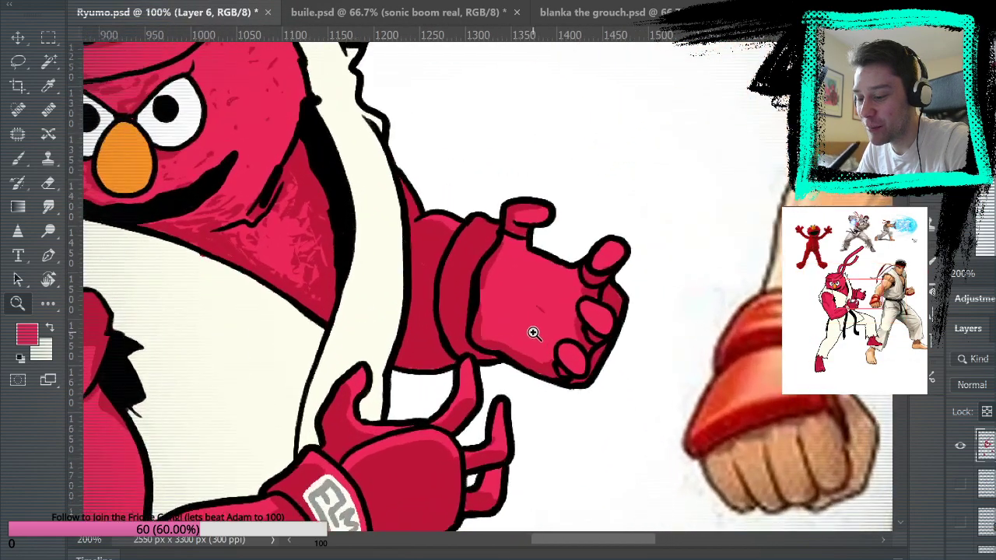
key(b)
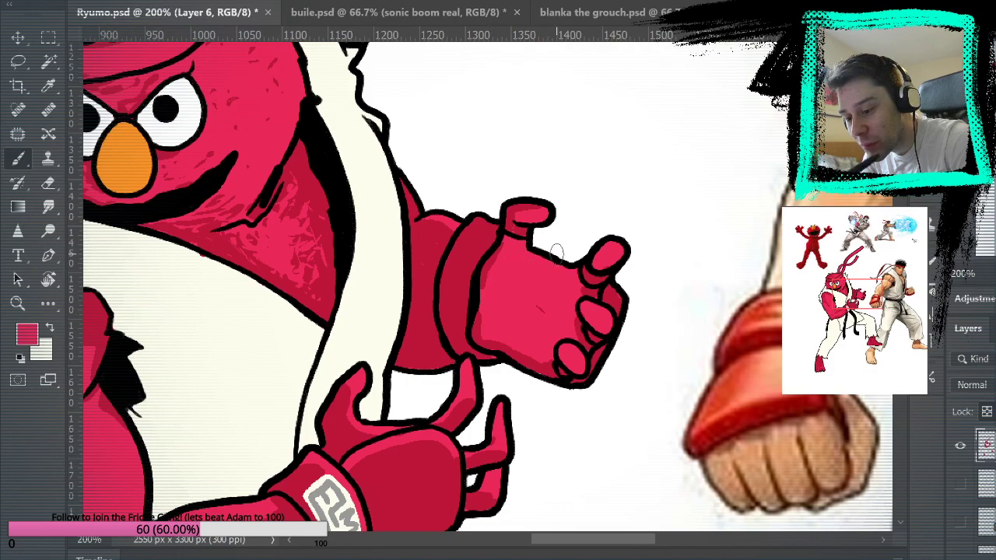
alt+click(544, 372)
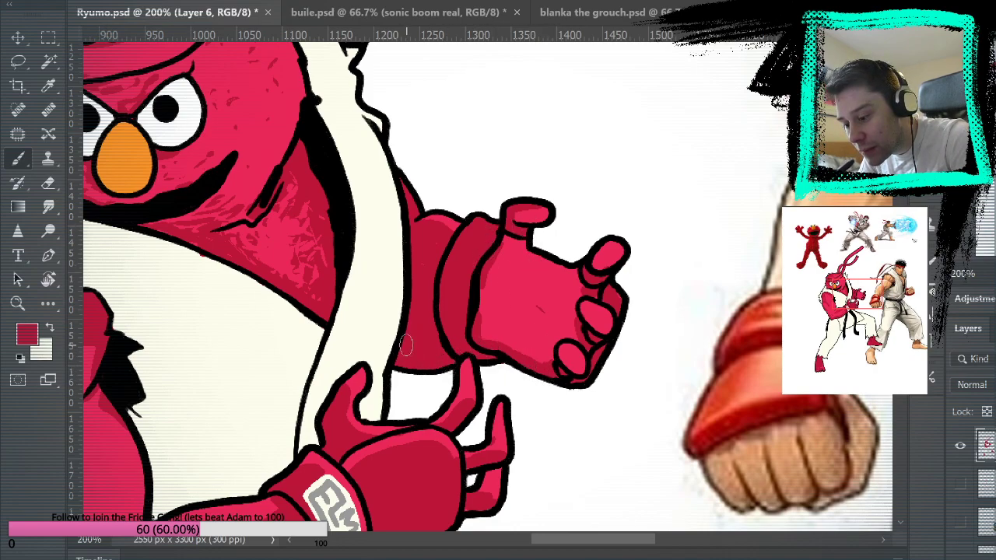
Step: Set a darker orange as the brush colour for shading the character's nose
drag(642, 255, 817, 279)
drag(786, 204, 474, 225)
mouse_move(871, 396)
mouse_down()
mouse_move(685, 291)
mouse_move(666, 427)
mouse_move(778, 400)
mouse_move(653, 257)
mouse_move(571, 362)
mouse_move(716, 350)
mouse_move(702, 380)
mouse_move(473, 380)
mouse_move(461, 357)
mouse_up()
alt+click(580, 253)
drag(641, 458, 467, 85)
drag(604, 354, 566, 329)
click(27, 340)
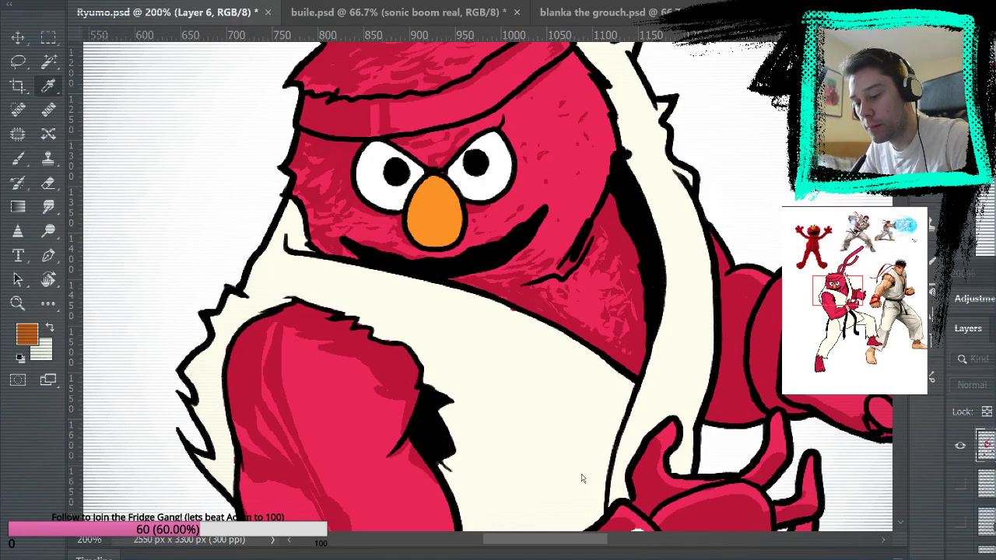
click(715, 250)
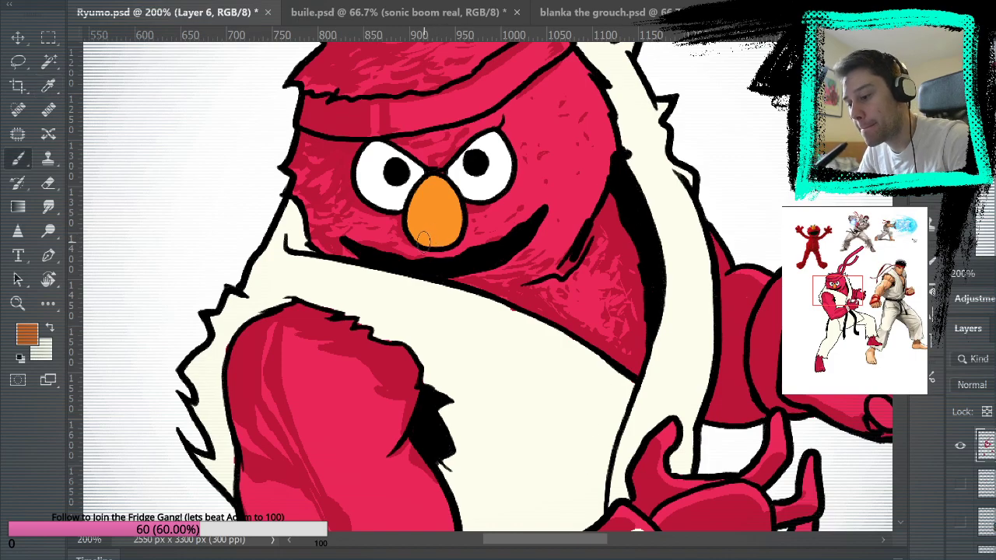
Step: Try dark orange shading along the edges of the nose, and undo the strokes
key(i)
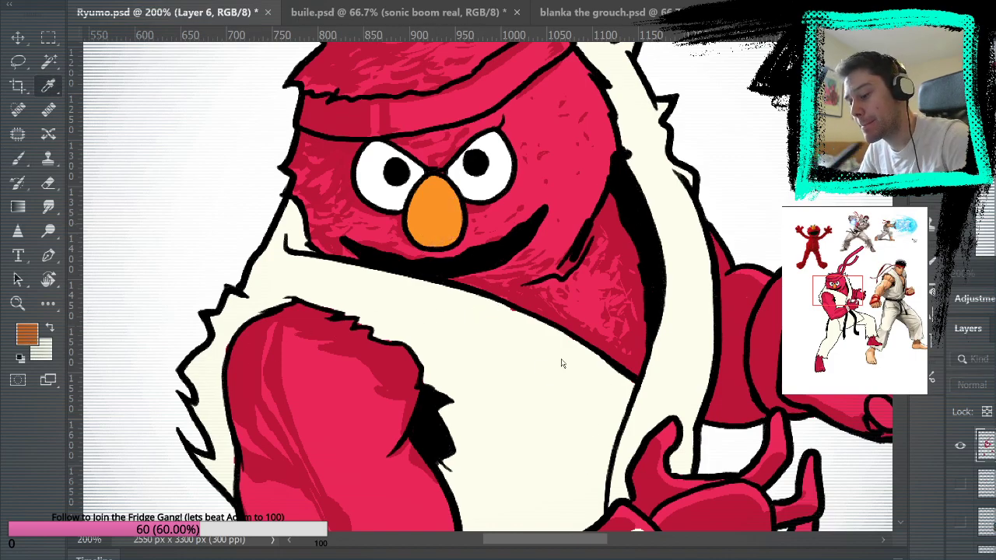
key(b)
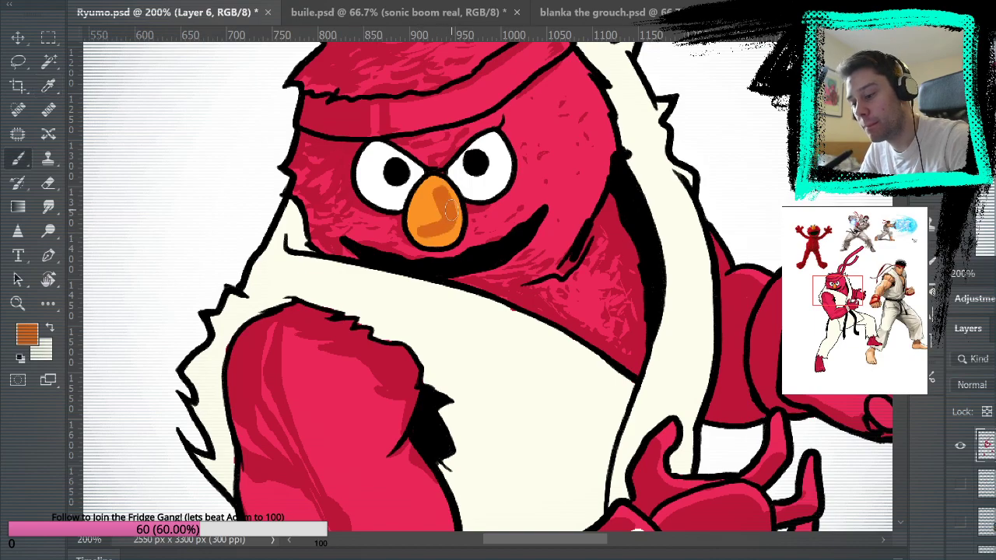
key(i)
click(520, 283)
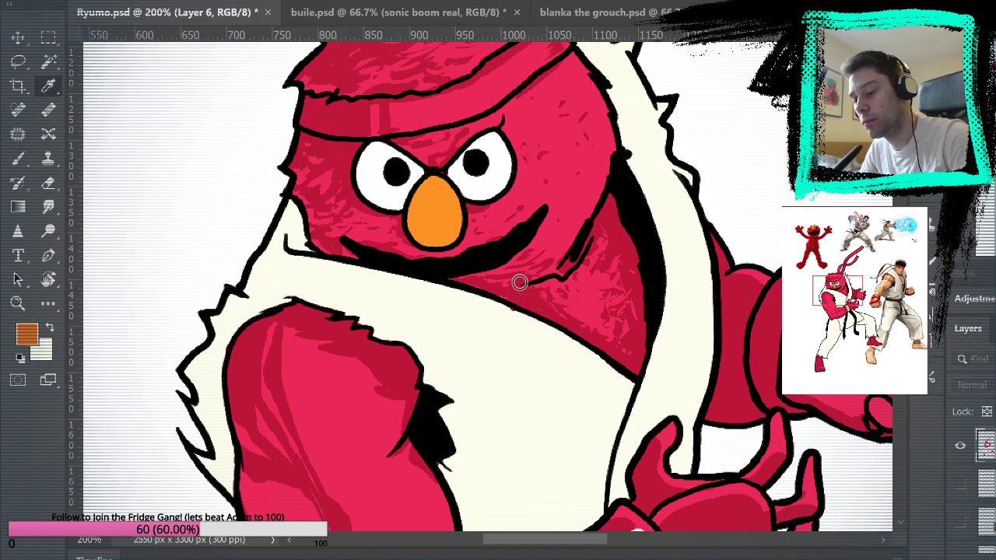
key(b)
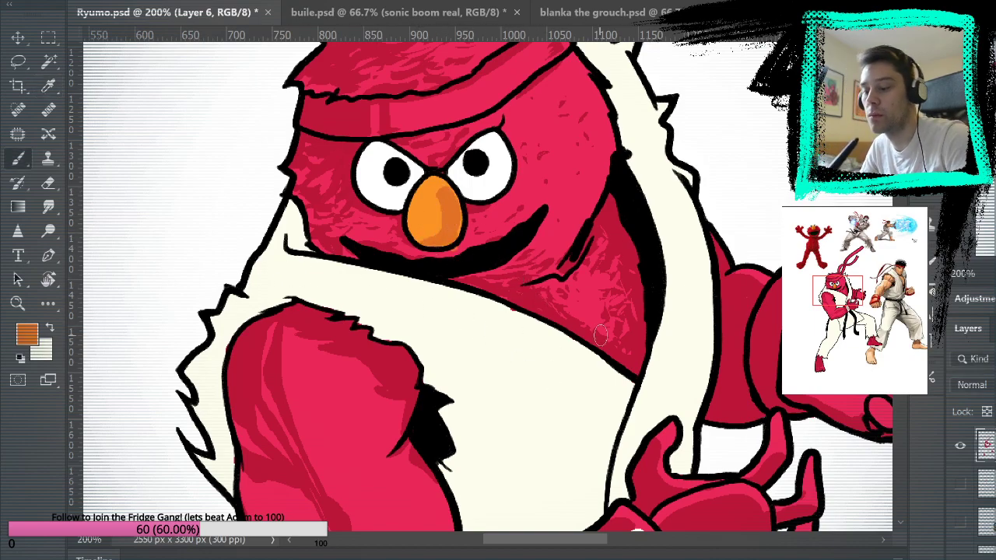
mouse_move(429, 187)
mouse_down()
mouse_move(413, 238)
mouse_move(424, 247)
mouse_move(420, 209)
mouse_up()
key(ctrl+z)
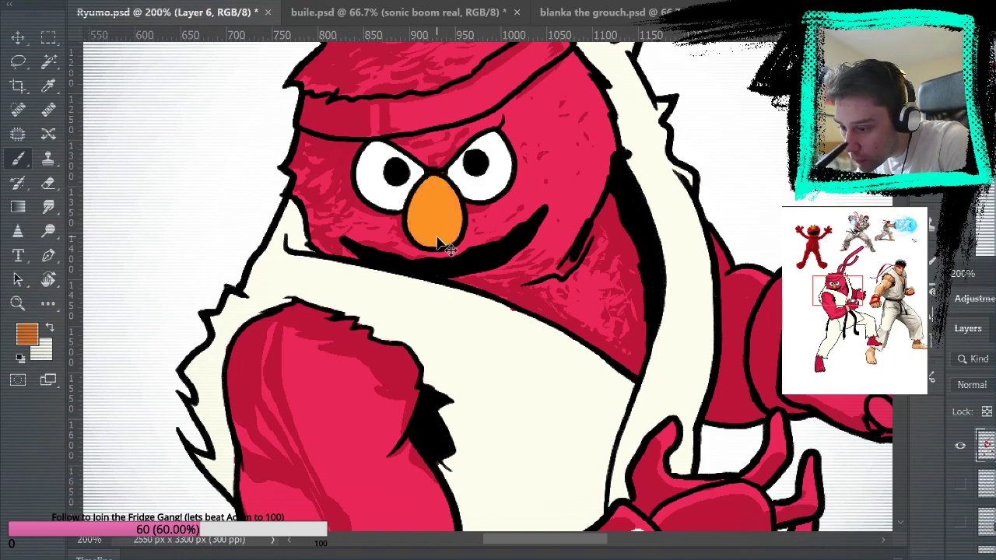
Step: Shade the nose's left side and lower edge in dark orange, refining the shadow's border with the sampled lighter orange
mouse_move(445, 242)
mouse_down()
mouse_move(424, 233)
mouse_move(424, 188)
mouse_up()
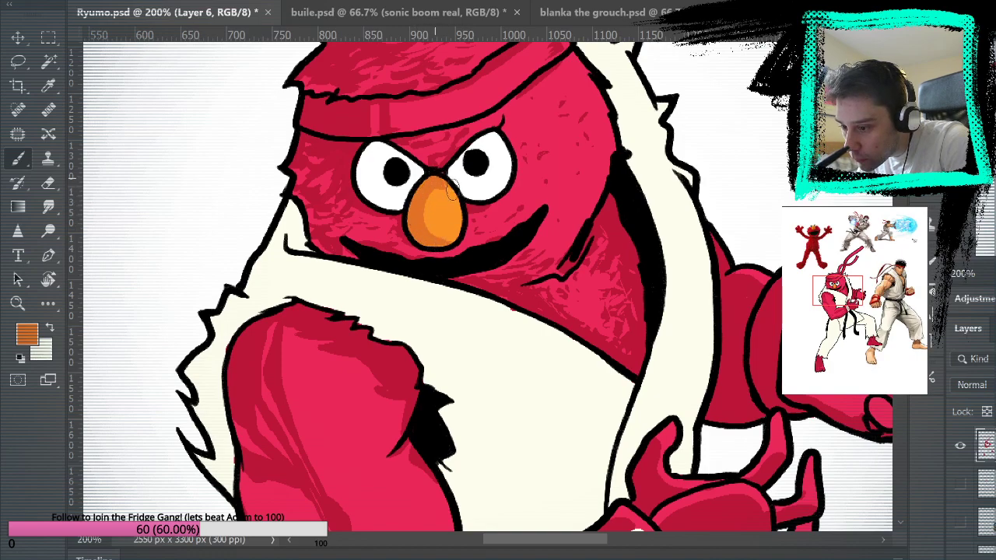
alt+click(456, 220)
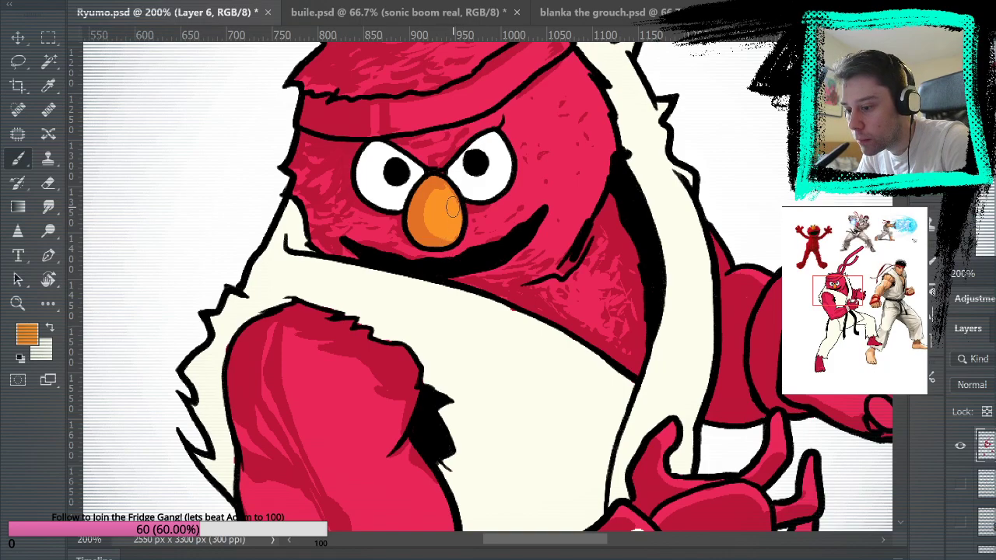
mouse_move(441, 194)
mouse_down()
mouse_move(429, 211)
mouse_move(454, 218)
mouse_up()
alt+click(419, 225)
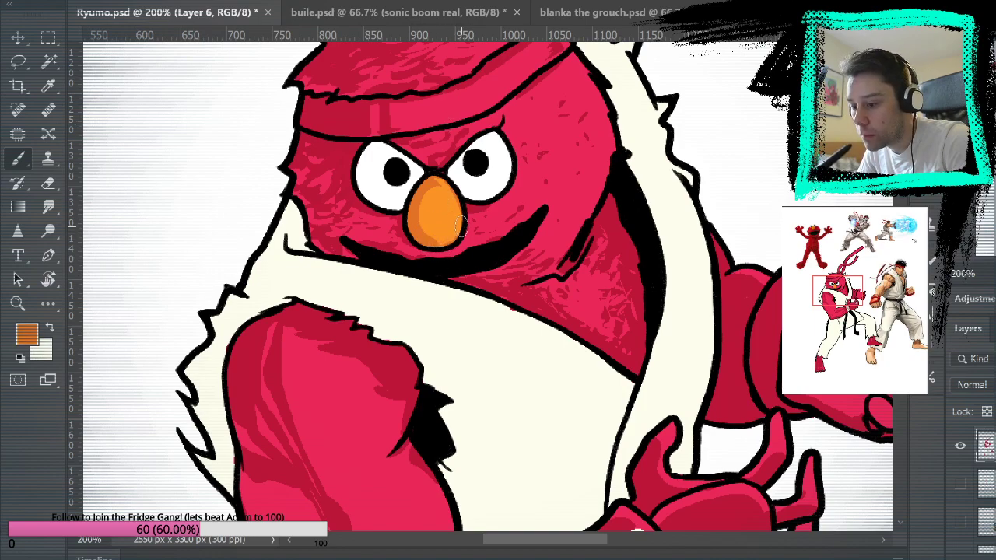
drag(424, 199, 420, 222)
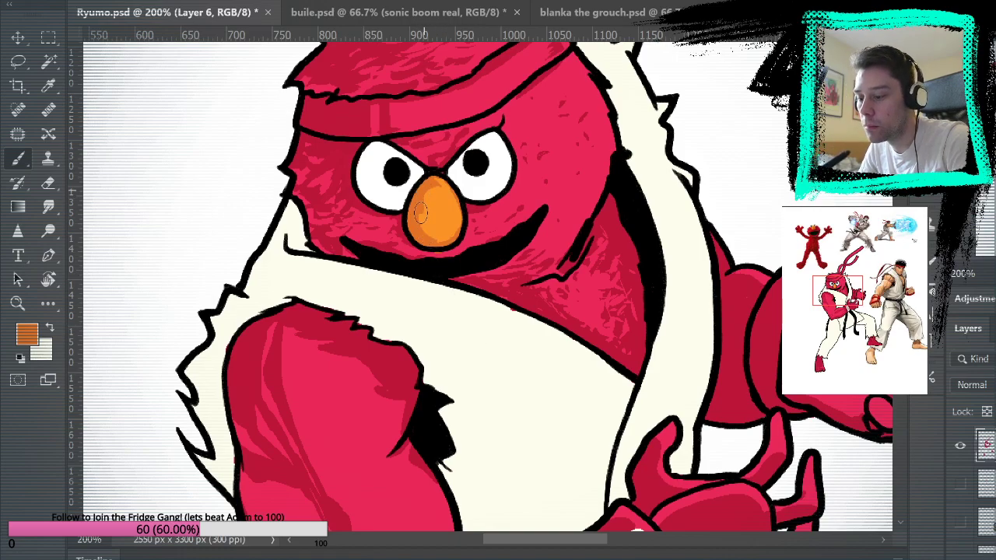
Step: Try a red stroke along the inner brow above the left eye, undo it, and sample the headband's crimson
mouse_move(658, 208)
mouse_down()
mouse_move(622, 323)
mouse_move(629, 271)
mouse_move(616, 255)
mouse_up()
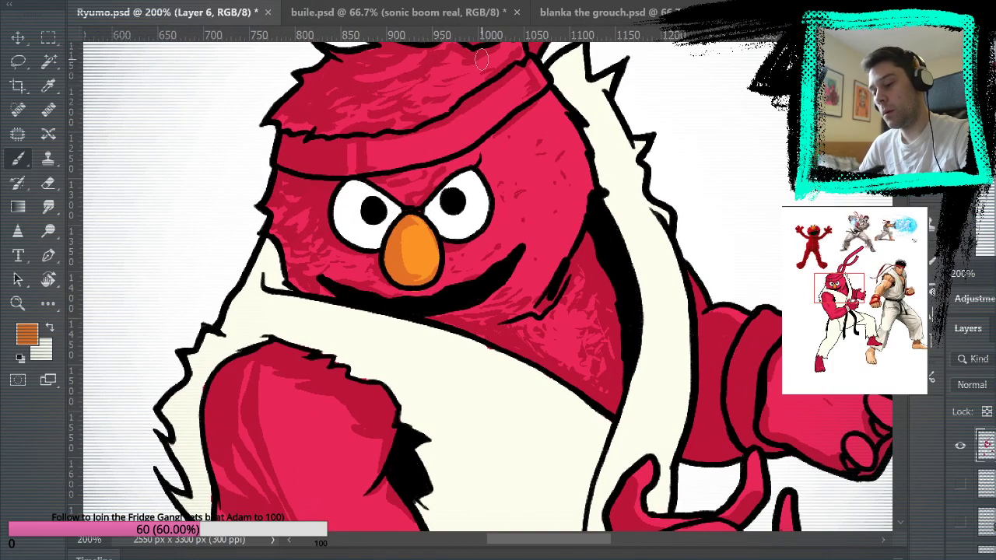
alt+click(389, 170)
drag(381, 183, 414, 197)
key(ctrl+z)
alt+click(324, 146)
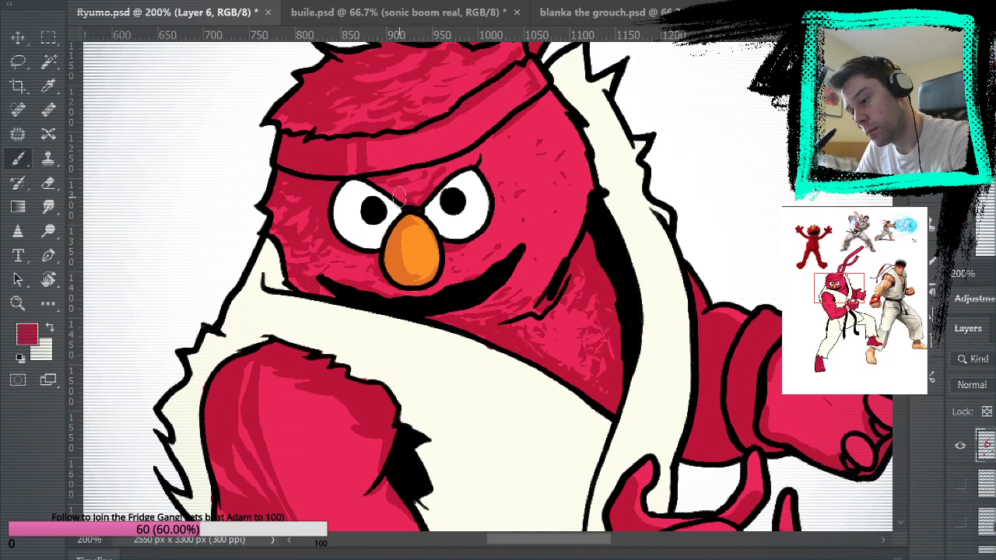
Step: Examine the whole figure, and inspect the elbow, hands, gi collar and head up close for areas still lacking shading
drag(603, 162, 707, 105)
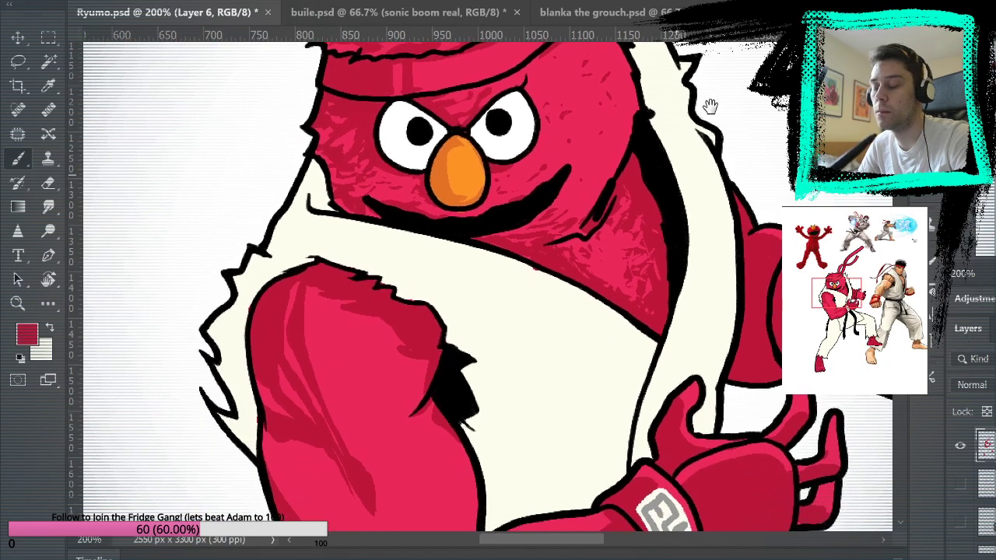
key(ctrl+0)
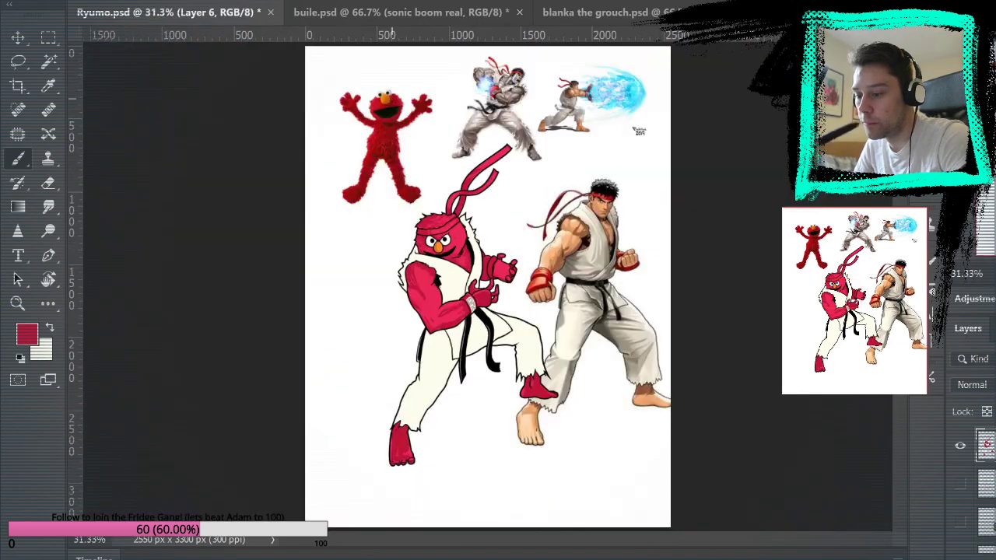
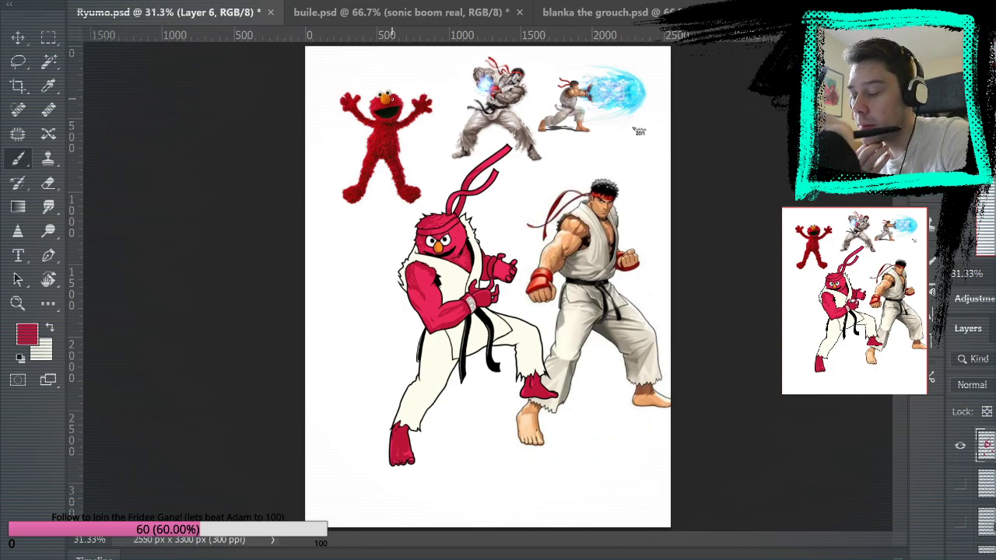
click(25, 305)
click(506, 261)
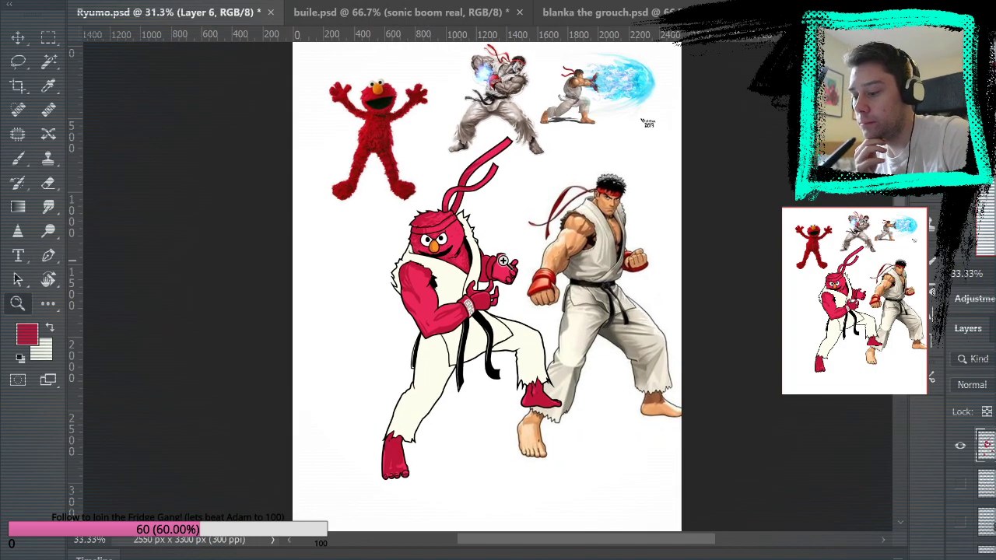
click(514, 255)
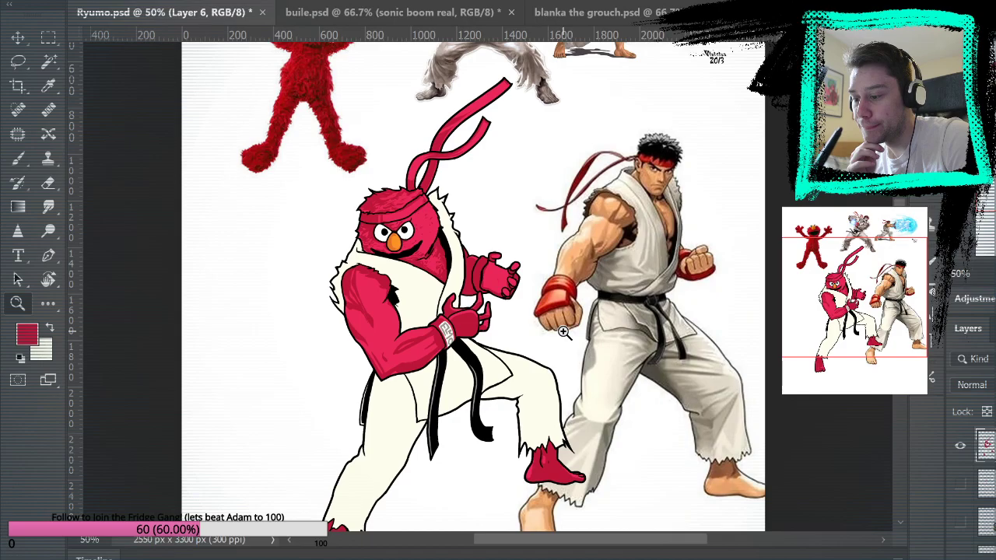
click(359, 464)
click(359, 464)
click(384, 364)
click(386, 354)
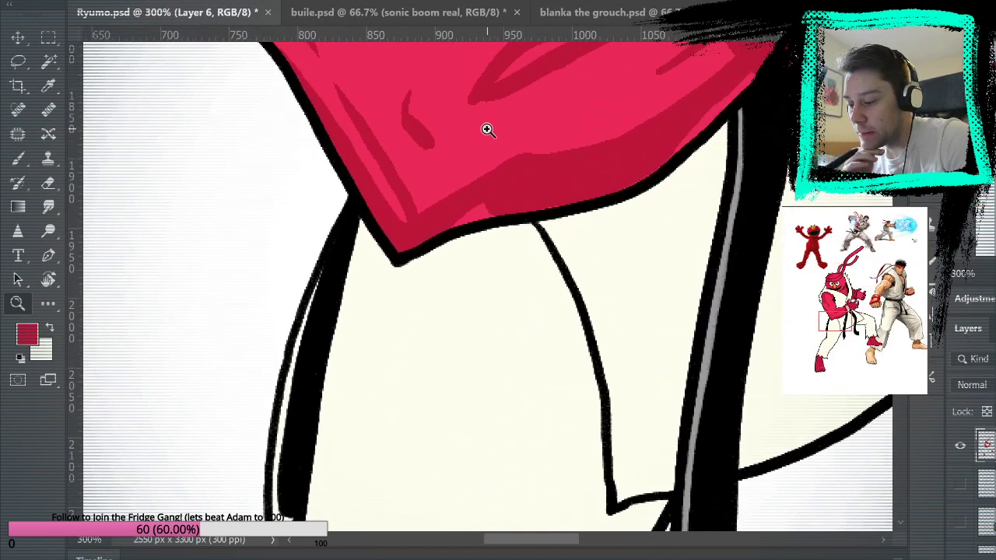
drag(490, 161, 461, 387)
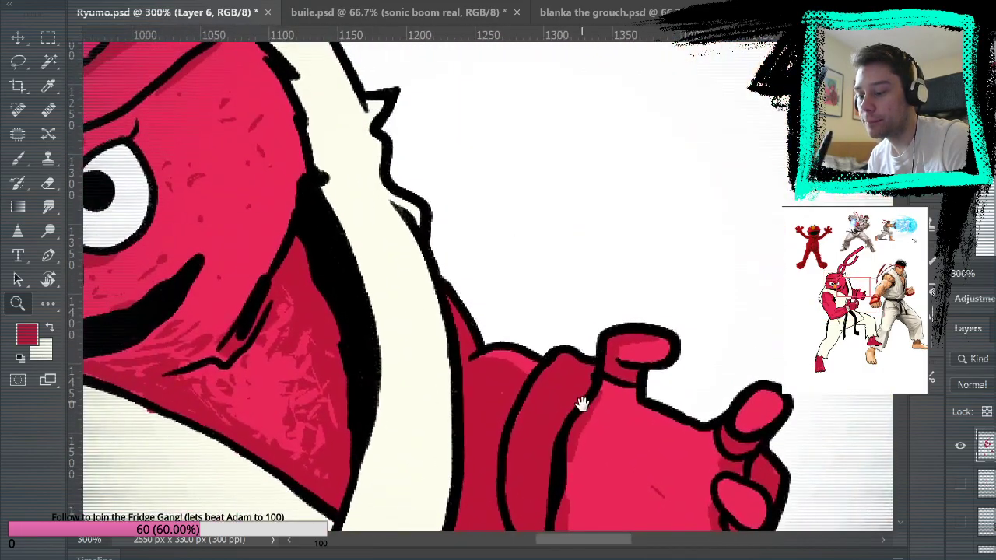
drag(581, 402, 534, 304)
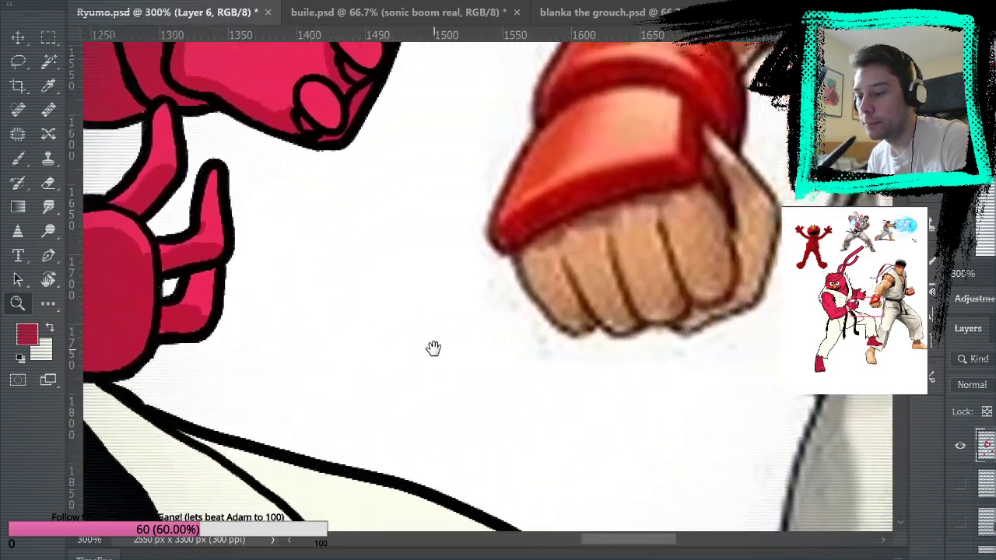
drag(434, 347, 573, 405)
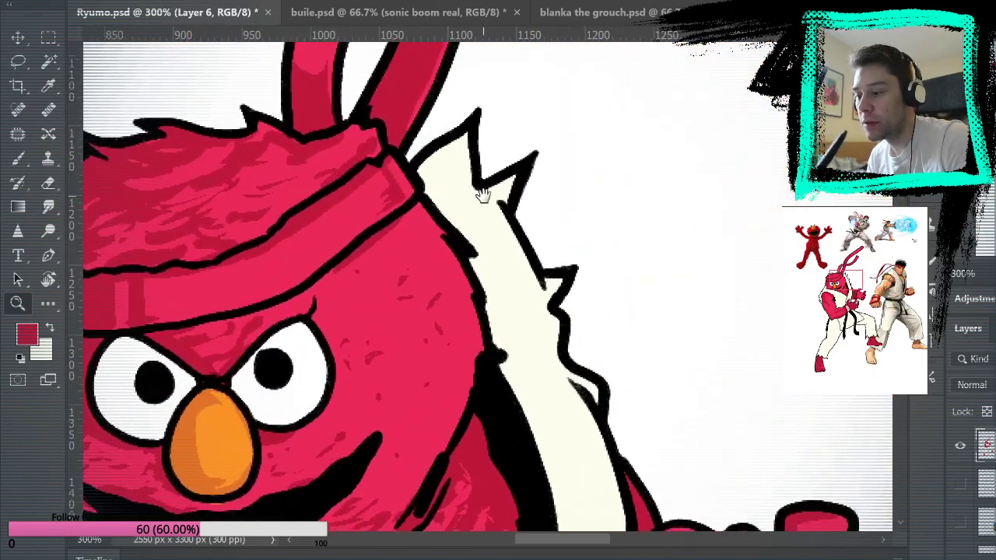
Step: Sample the grey eye shading from the character in buile.psd as the brush colour, and return to Ryumo.psd
key(ctrl+Tab)
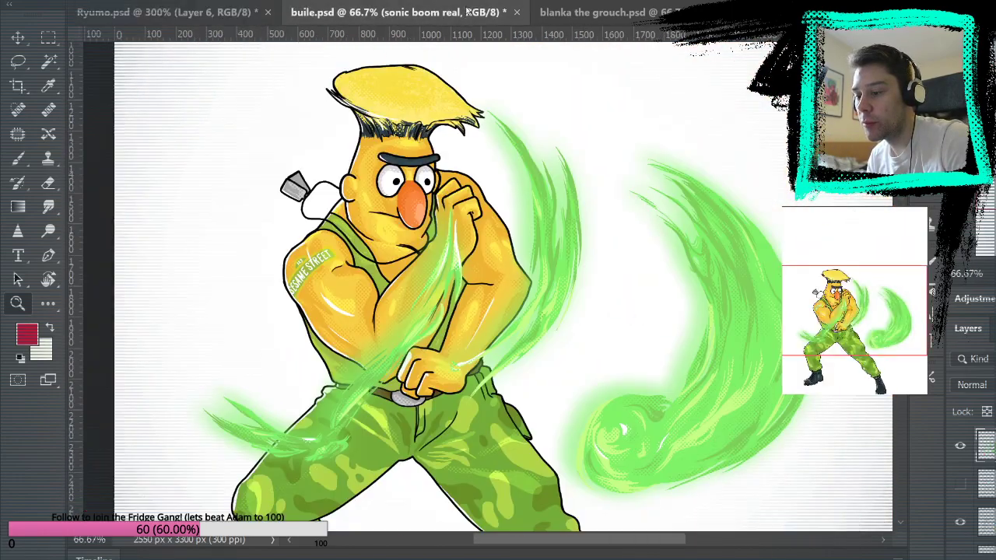
click(395, 205)
click(395, 204)
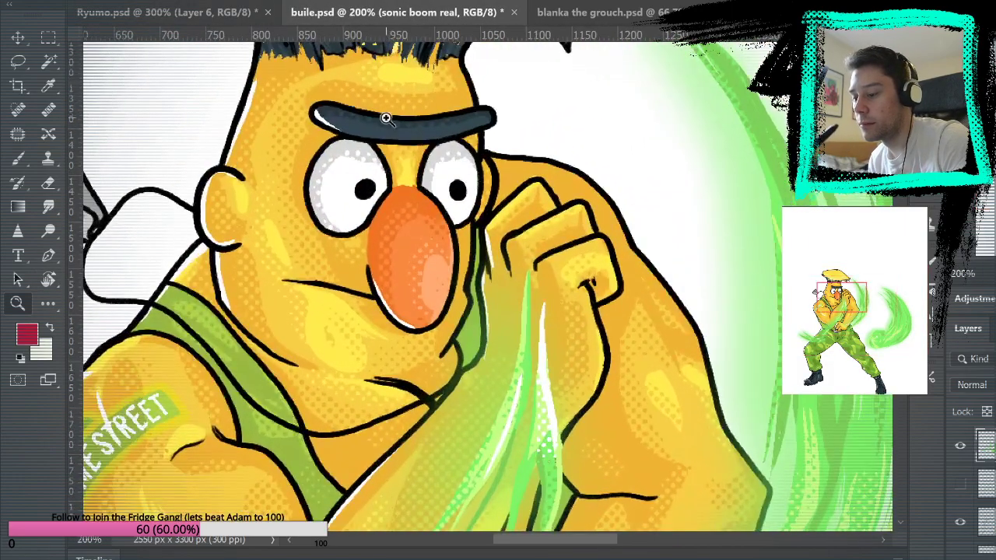
click(17, 158)
alt+click(336, 141)
key(ctrl+shift+Tab)
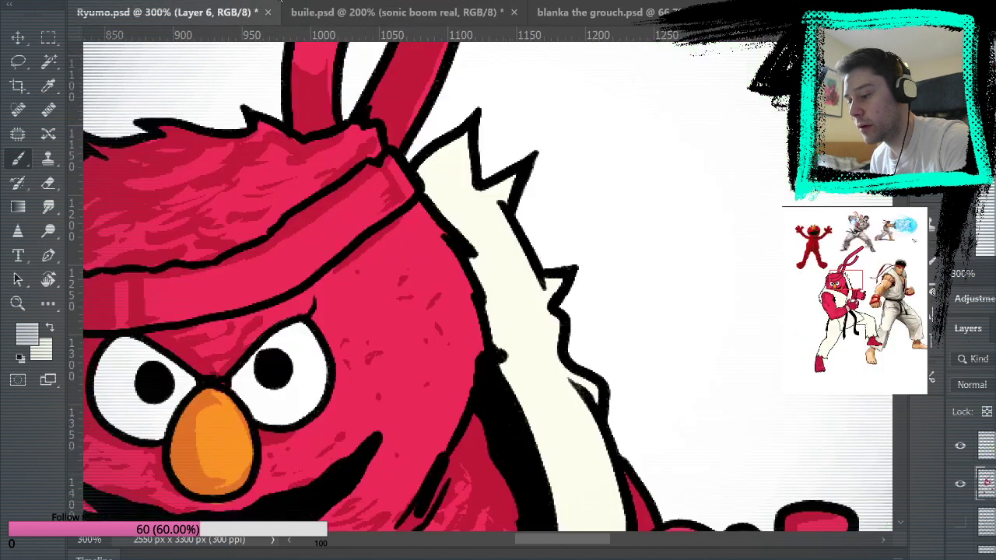
Step: Shade the inner, left and lower edges of the left eye in grey, retouching the shadow's border with the eye's sampled white
drag(397, 298, 596, 116)
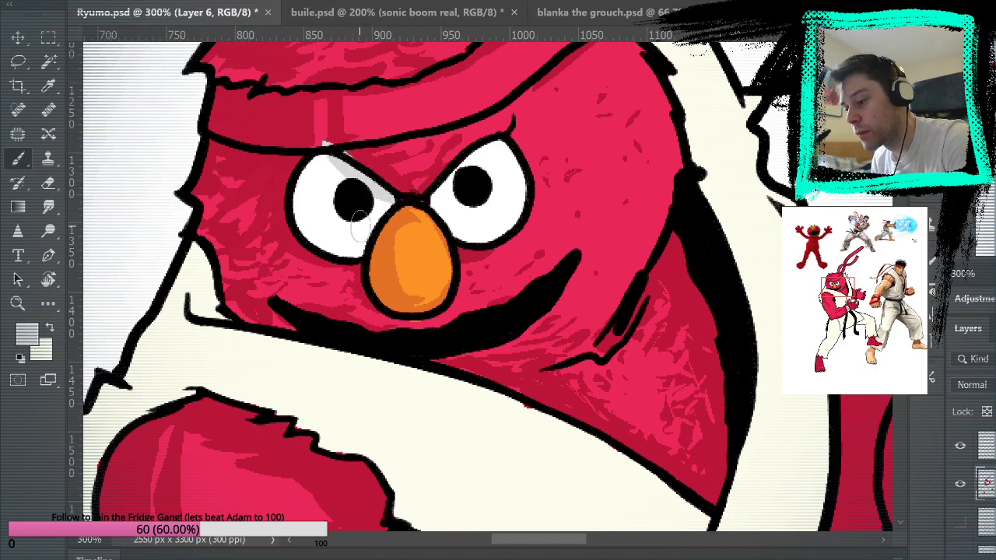
mouse_move(339, 160)
mouse_down()
mouse_move(395, 201)
mouse_move(381, 226)
mouse_move(393, 222)
mouse_move(393, 196)
mouse_up()
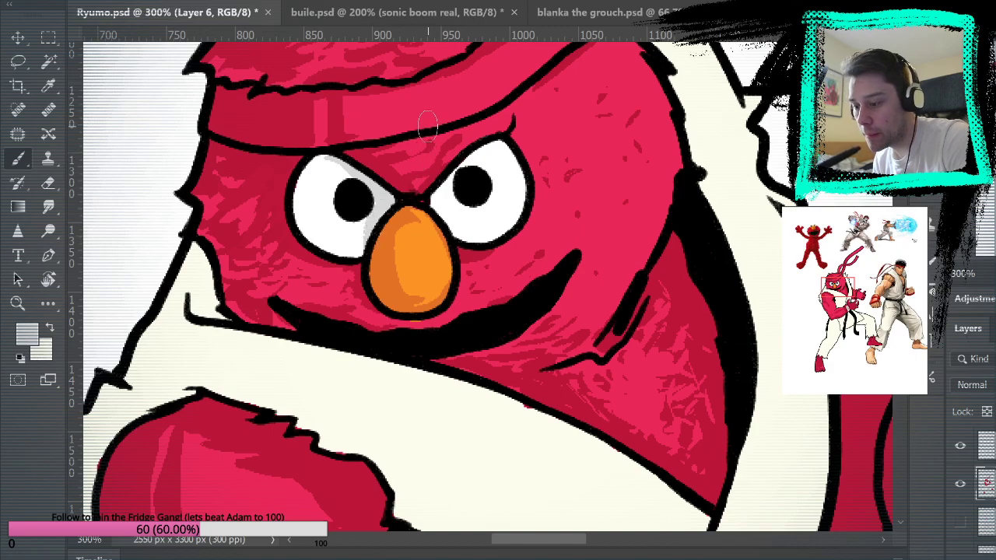
mouse_move(327, 160)
mouse_down()
mouse_move(300, 193)
mouse_move(318, 240)
mouse_up()
key(ctrl+z)
mouse_move(322, 162)
mouse_down()
mouse_move(303, 179)
mouse_move(301, 214)
mouse_move(300, 187)
mouse_move(310, 233)
mouse_move(351, 259)
mouse_move(357, 210)
mouse_move(326, 227)
mouse_move(357, 262)
mouse_move(362, 256)
mouse_move(339, 255)
mouse_move(322, 184)
mouse_up()
alt+click(344, 232)
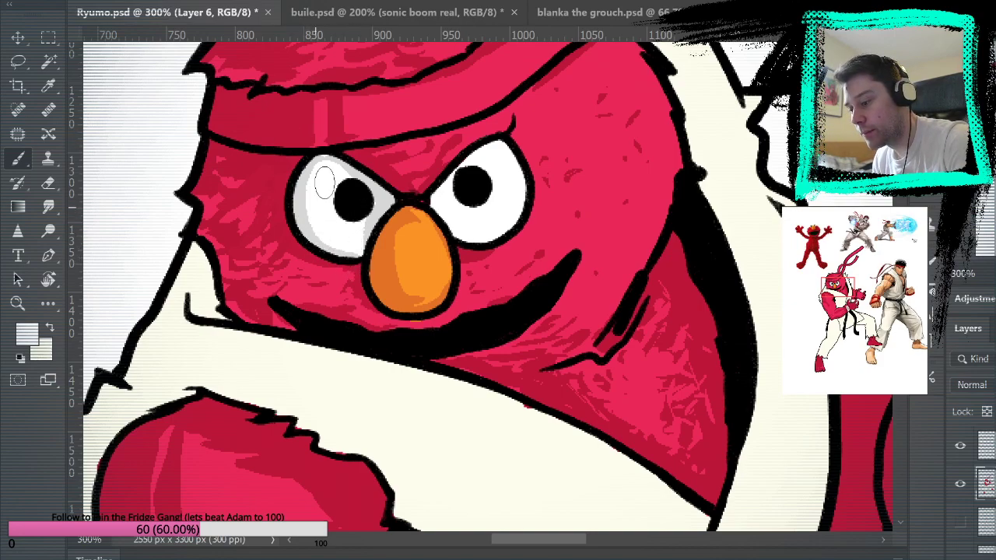
alt+click(336, 191)
mouse_move(299, 215)
mouse_down()
mouse_move(342, 245)
mouse_move(318, 232)
mouse_up()
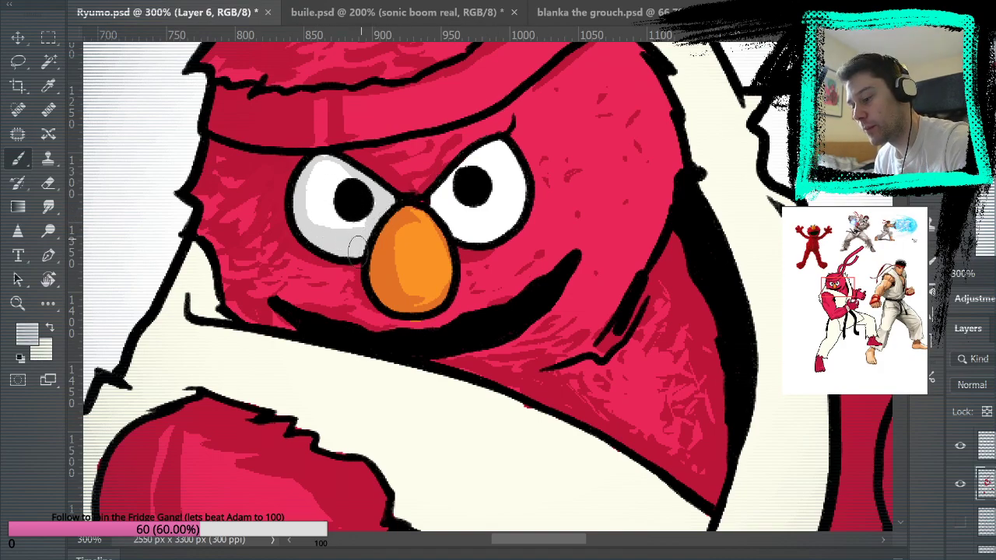
Step: Shade the right eye's inner, lower and outer edges in grey, leaving a white area around the pupil, and resample the grey
drag(593, 322, 609, 291)
mouse_move(461, 161)
mouse_down()
mouse_move(456, 169)
mouse_move(495, 210)
mouse_up()
mouse_move(462, 165)
mouse_down()
mouse_move(515, 114)
mouse_move(487, 145)
mouse_move(497, 121)
mouse_move(529, 125)
mouse_up()
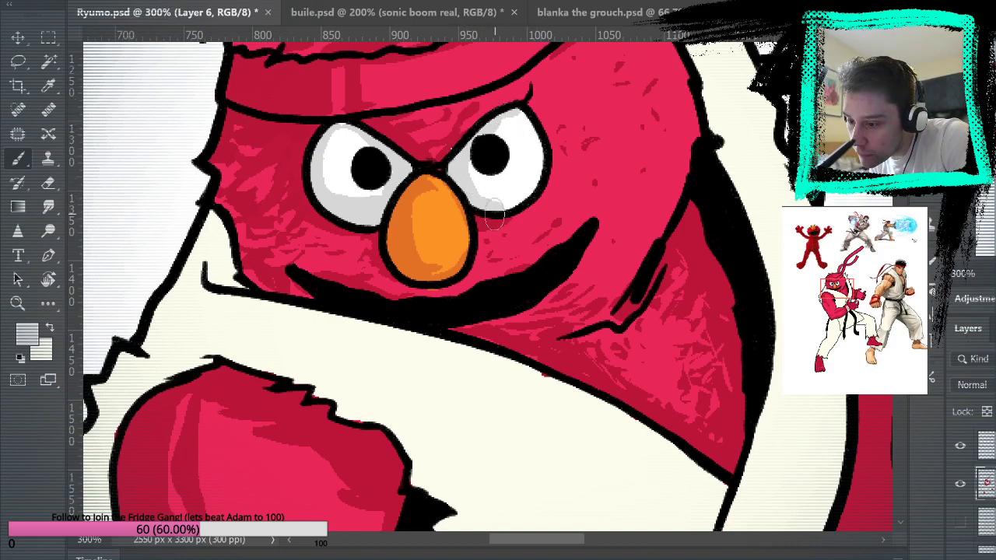
mouse_move(494, 218)
mouse_down()
mouse_move(534, 187)
mouse_move(544, 157)
mouse_move(505, 204)
mouse_move(542, 162)
mouse_move(532, 123)
mouse_up()
key(ctrl+z)
mouse_move(541, 157)
mouse_down()
mouse_move(528, 189)
mouse_move(490, 206)
mouse_move(520, 176)
mouse_move(488, 195)
mouse_move(470, 159)
mouse_up()
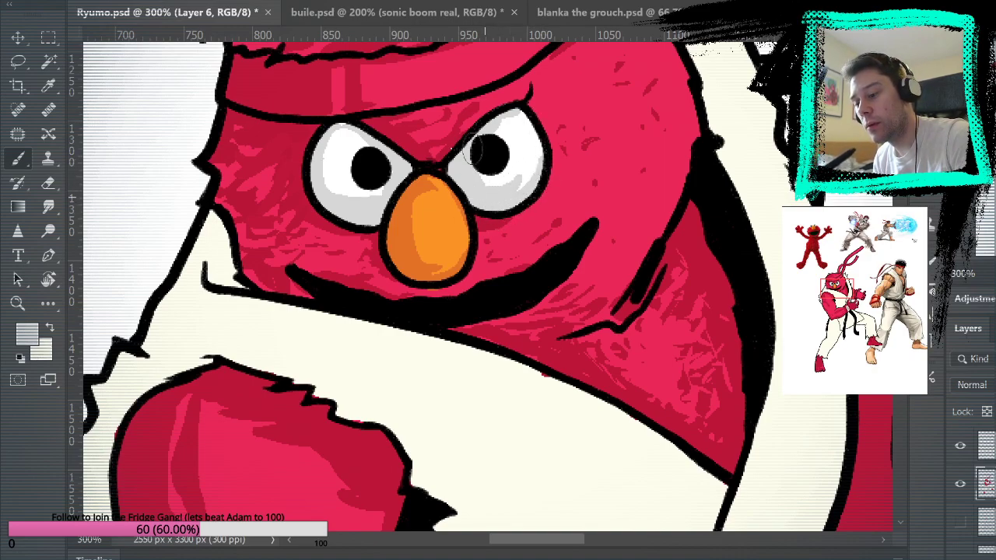
key(ctrl+z)
drag(520, 185, 477, 165)
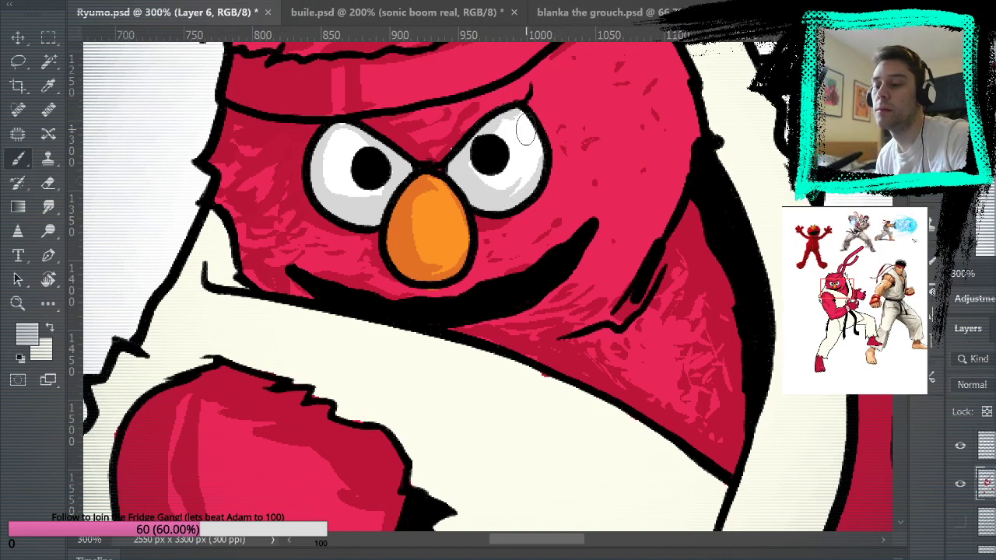
alt+click(459, 135)
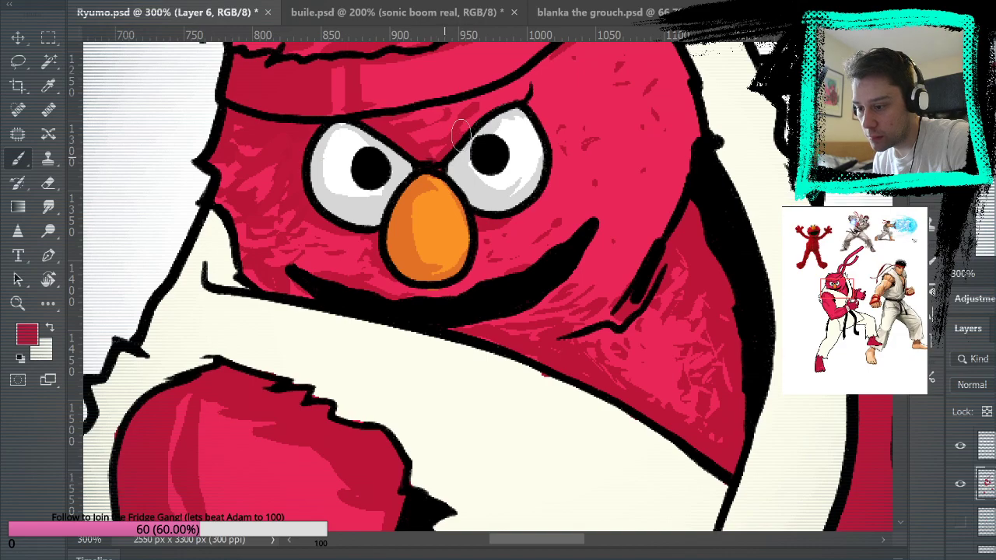
alt+click(484, 180)
Step: Try greys sampled from the reference Ryu's gi on the character's gi chest, undoing the test strokes
scroll(573, 67, up, 3)
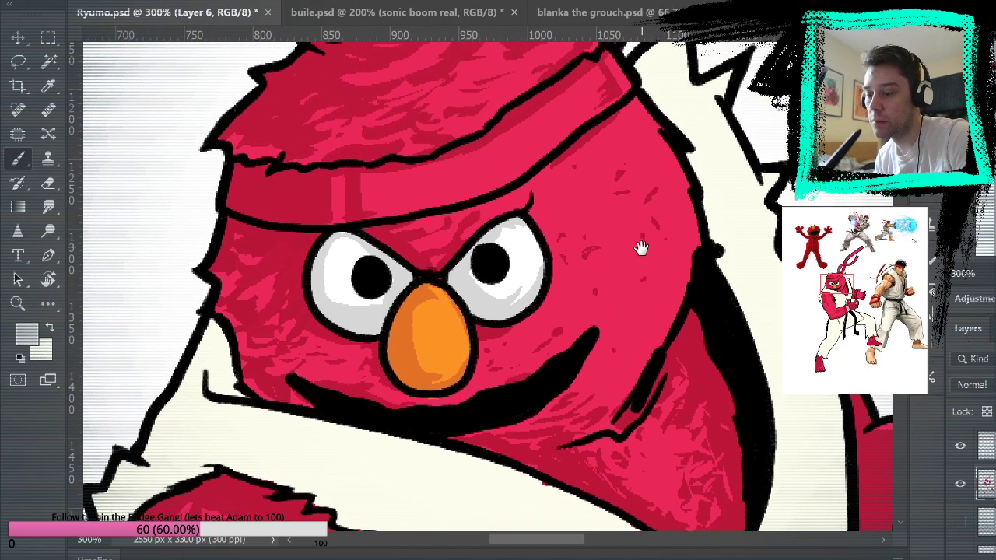
key(ctrl+0)
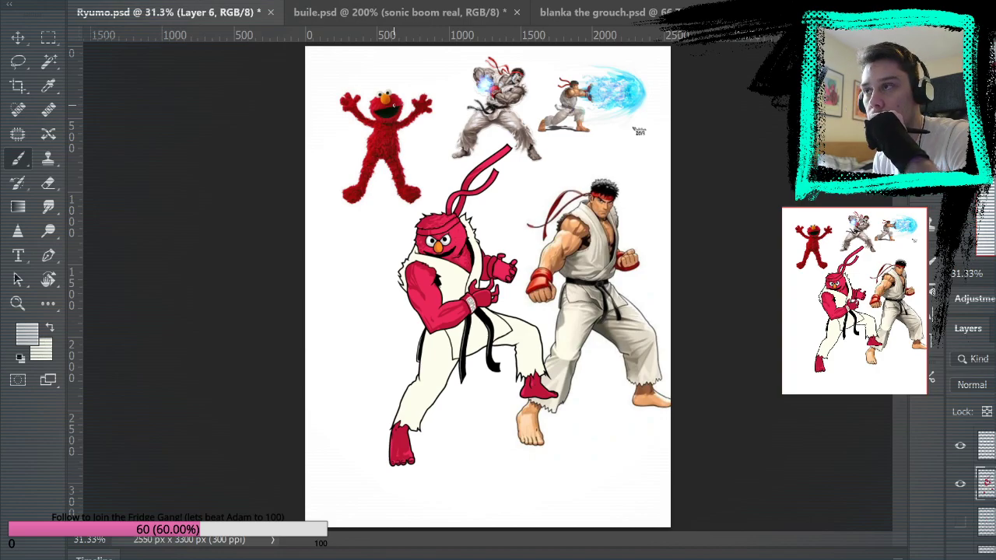
key(z)
click(470, 243)
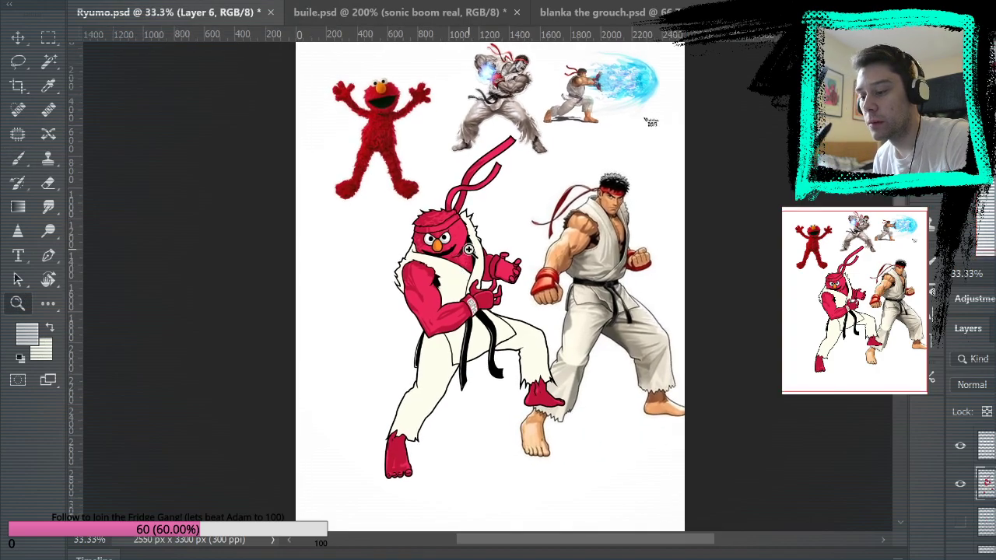
click(471, 243)
drag(699, 237, 620, 203)
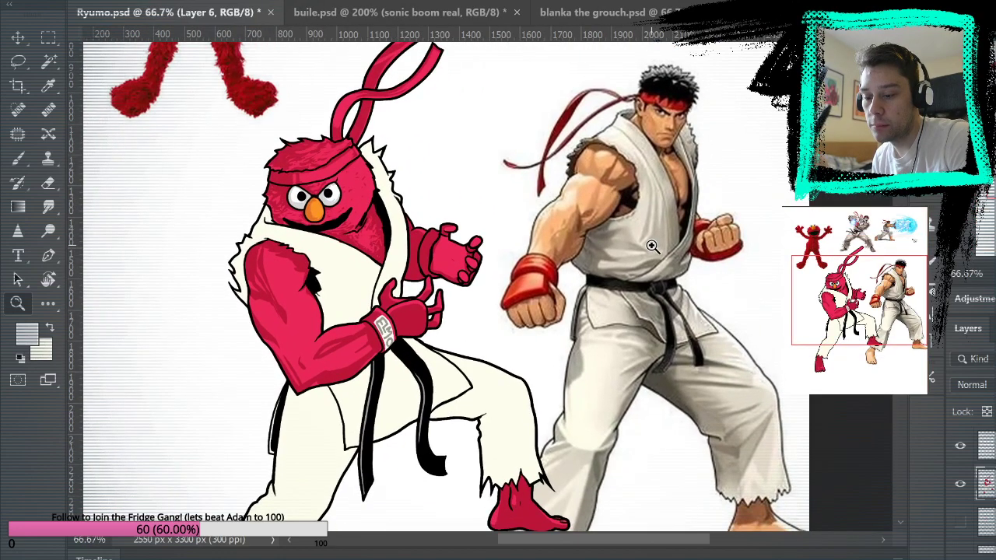
alt+click(627, 241)
key(b)
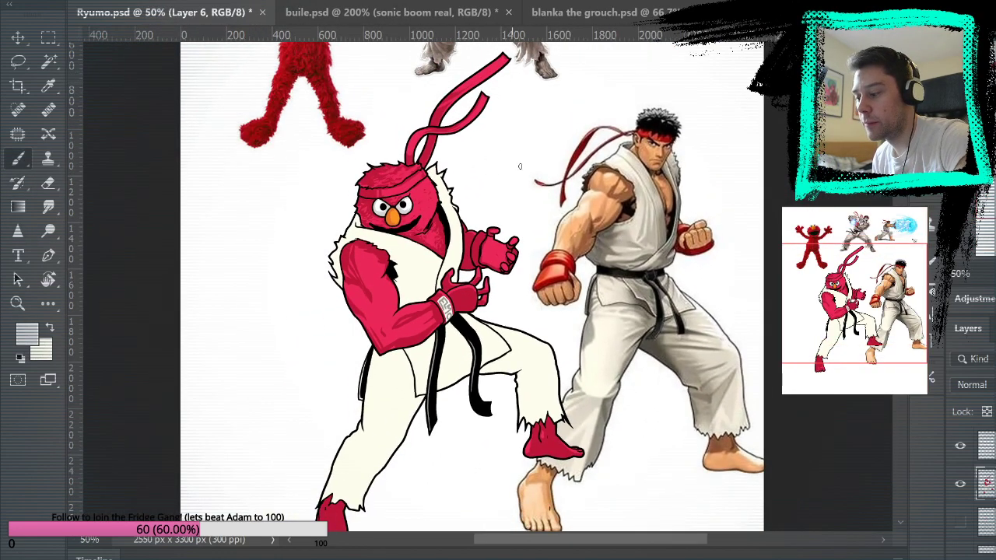
alt+click(620, 242)
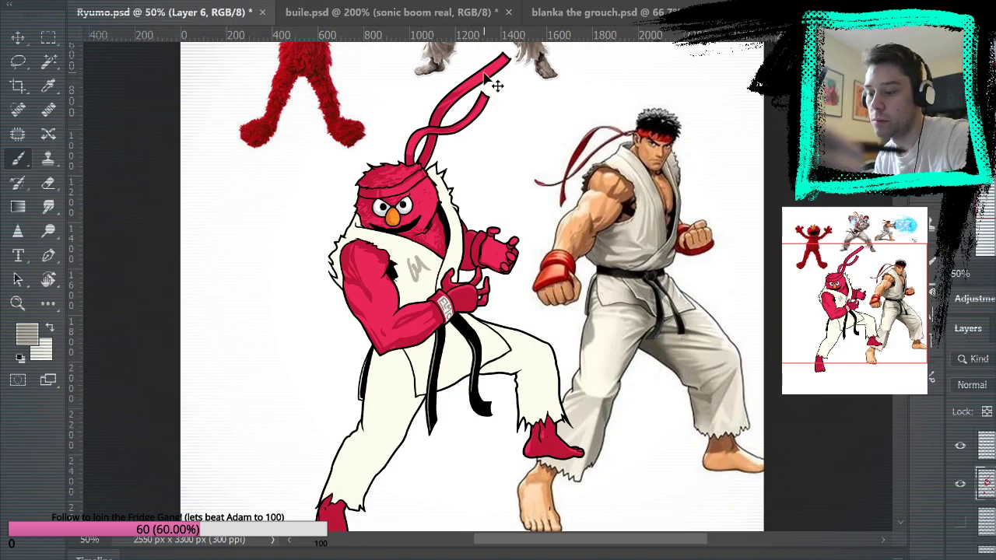
key(ctrl+z)
alt+click(682, 340)
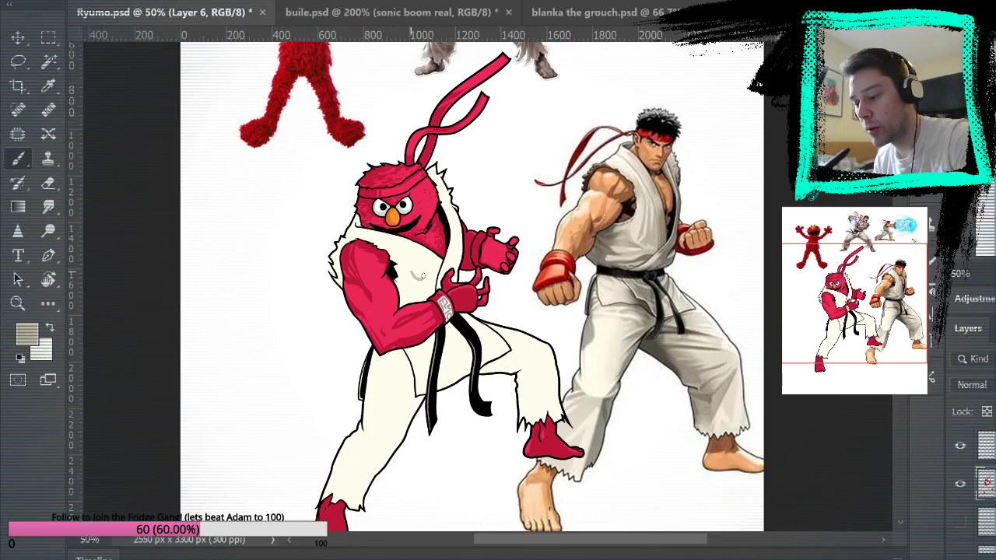
Step: Choose a tan brush colour for the gi shadows, test it on the gi's chest, and undo the test patch
key(z)
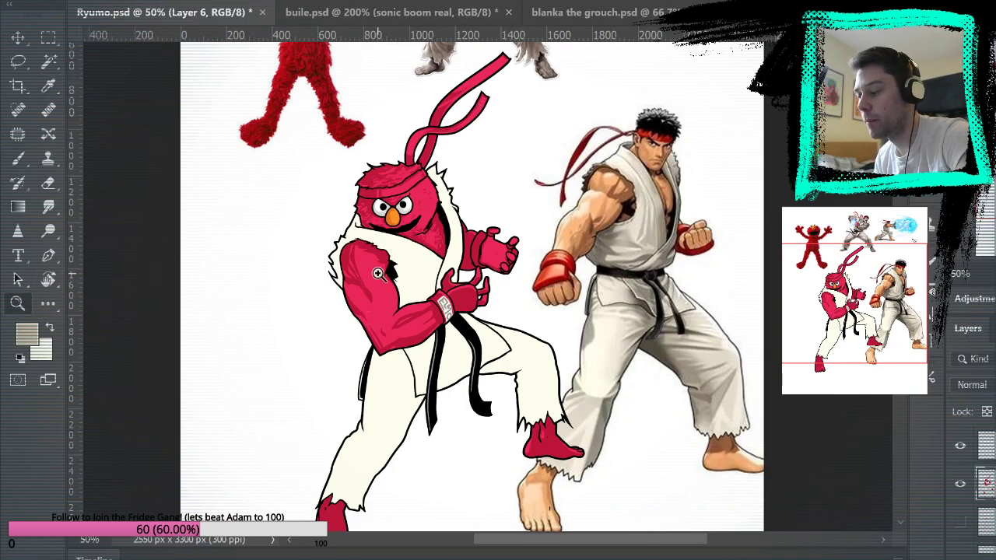
click(343, 274)
click(445, 232)
key(b)
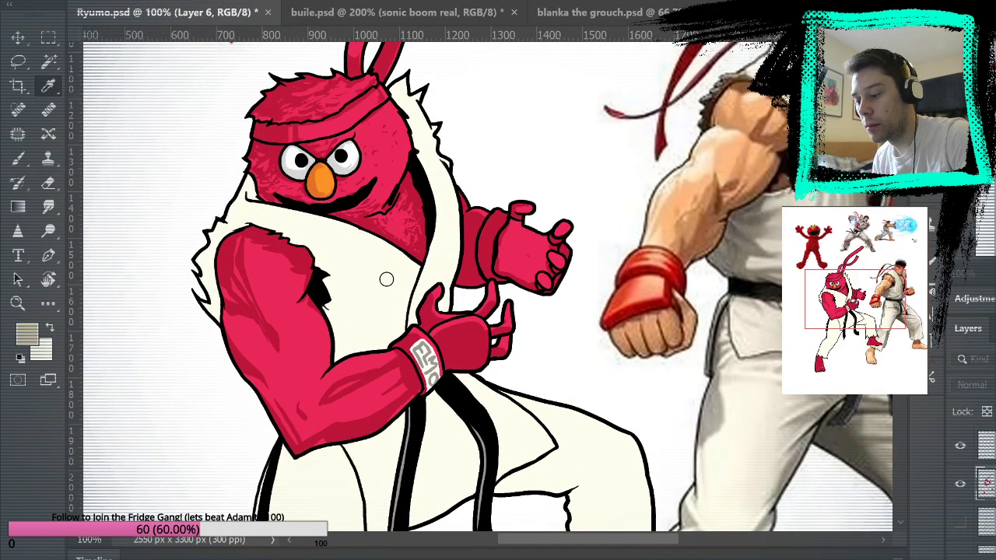
key(z)
mouse_move(403, 293)
mouse_down()
mouse_move(380, 293)
mouse_move(398, 293)
mouse_up()
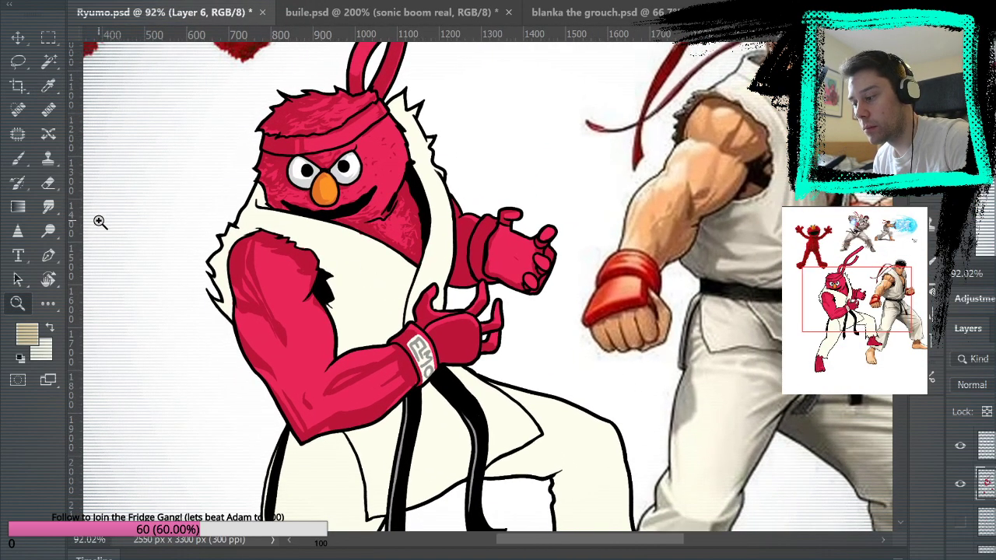
click(21, 181)
click(18, 159)
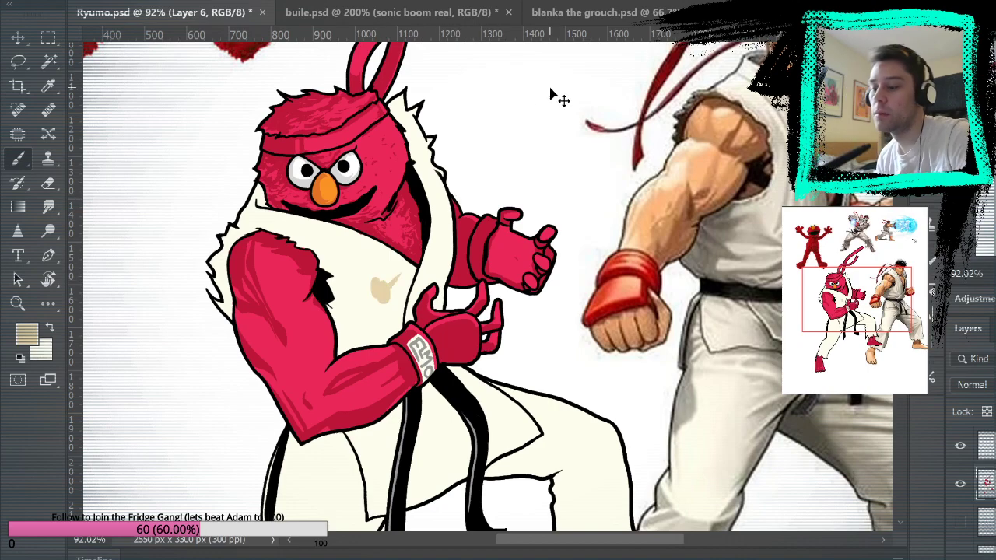
Step: Shade the gi in tan along the outer side of the left shoulder, from the frayed sleeve edge up to the shoulder top
key(z)
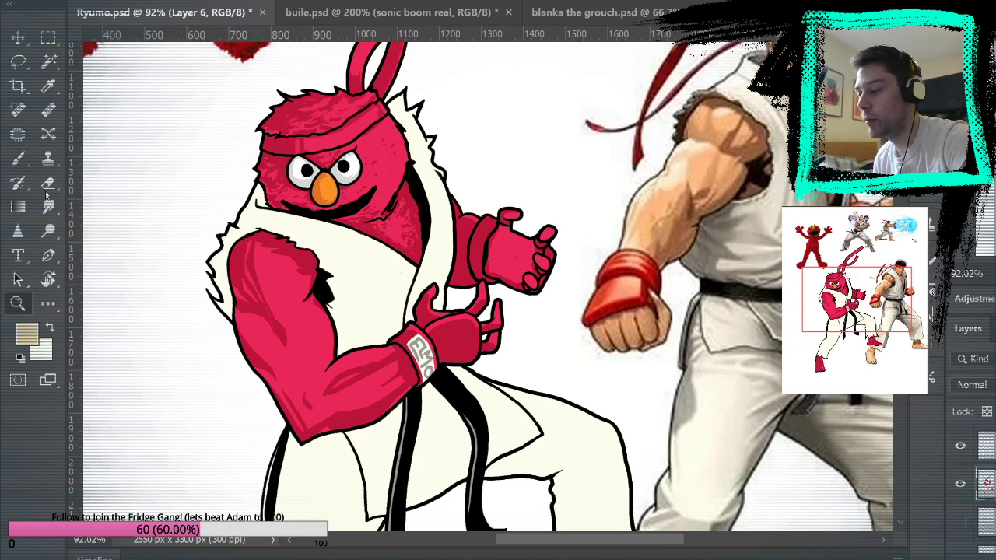
click(184, 232)
click(183, 232)
key(b)
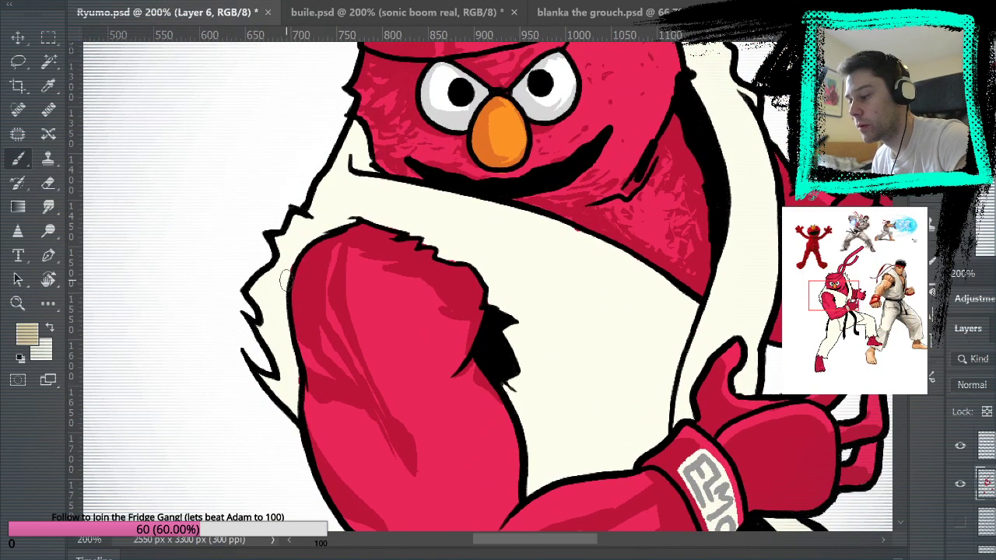
mouse_move(296, 414)
mouse_down()
mouse_move(286, 275)
mouse_move(305, 241)
mouse_up()
mouse_move(354, 218)
mouse_down()
mouse_move(293, 254)
mouse_move(284, 345)
mouse_move(279, 291)
mouse_move(282, 401)
mouse_up()
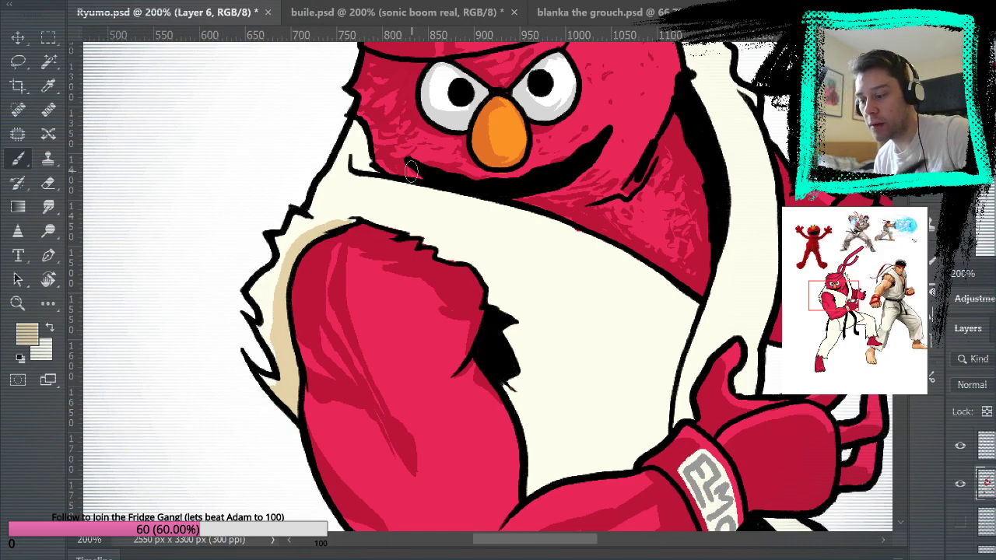
mouse_move(277, 340)
mouse_down()
mouse_move(279, 279)
mouse_move(298, 245)
mouse_move(338, 236)
mouse_move(284, 259)
mouse_move(275, 305)
mouse_move(296, 241)
mouse_move(375, 228)
mouse_up()
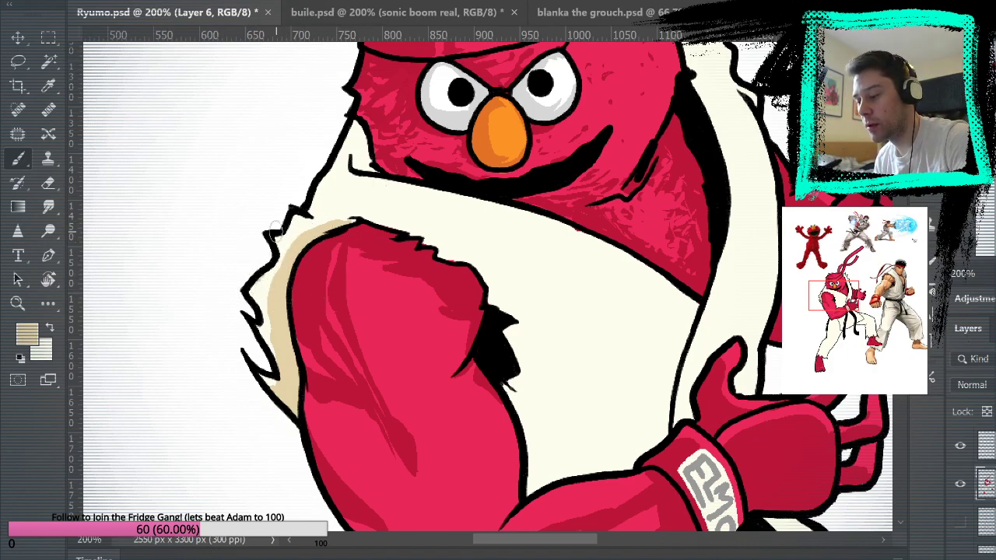
Step: Extend the tan shadow along the armhole, around the black tear and down beside the upper arm, retouching with sampled colours
drag(540, 298, 474, 251)
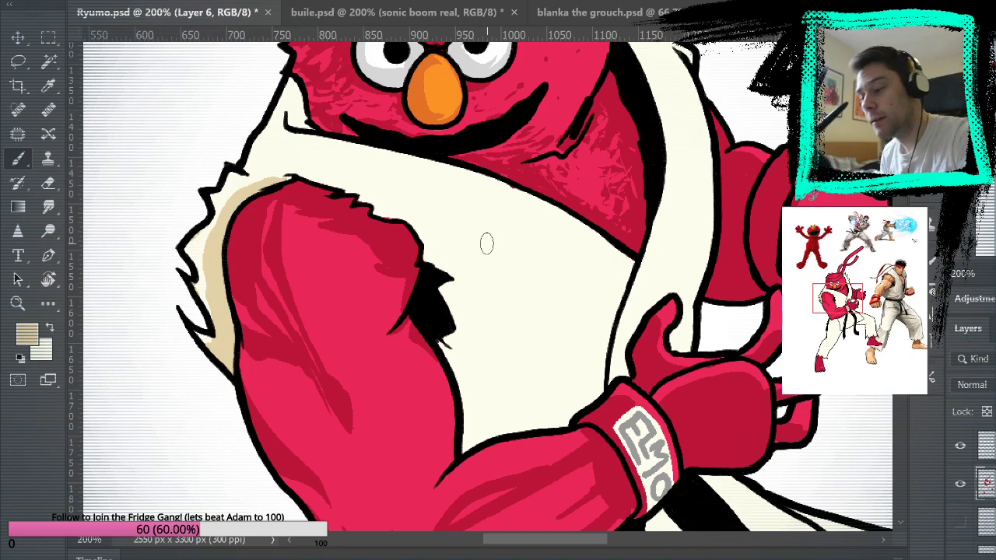
mouse_move(259, 165)
mouse_down()
mouse_move(294, 170)
mouse_move(364, 210)
mouse_move(354, 183)
mouse_move(297, 168)
mouse_move(364, 196)
mouse_move(339, 195)
mouse_move(371, 204)
mouse_up()
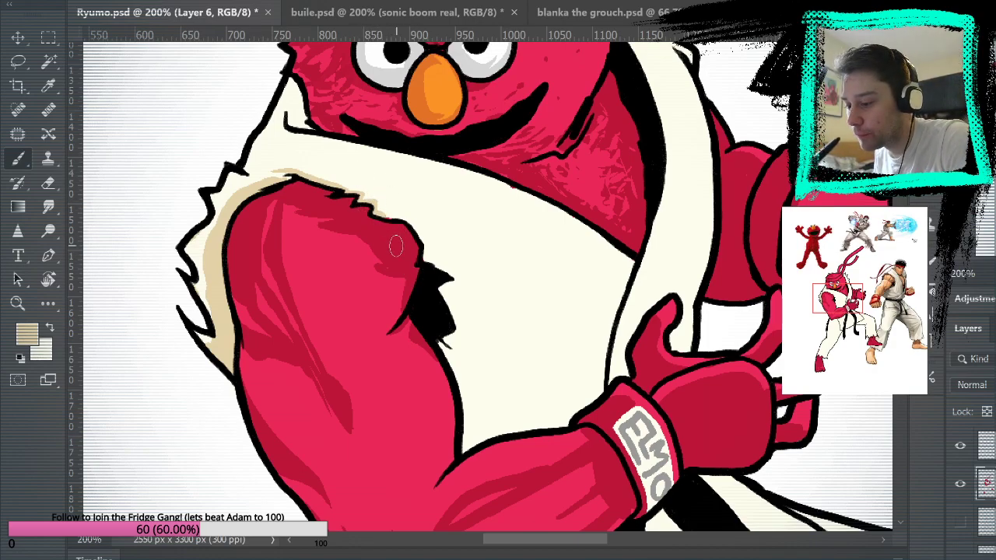
alt+click(402, 204)
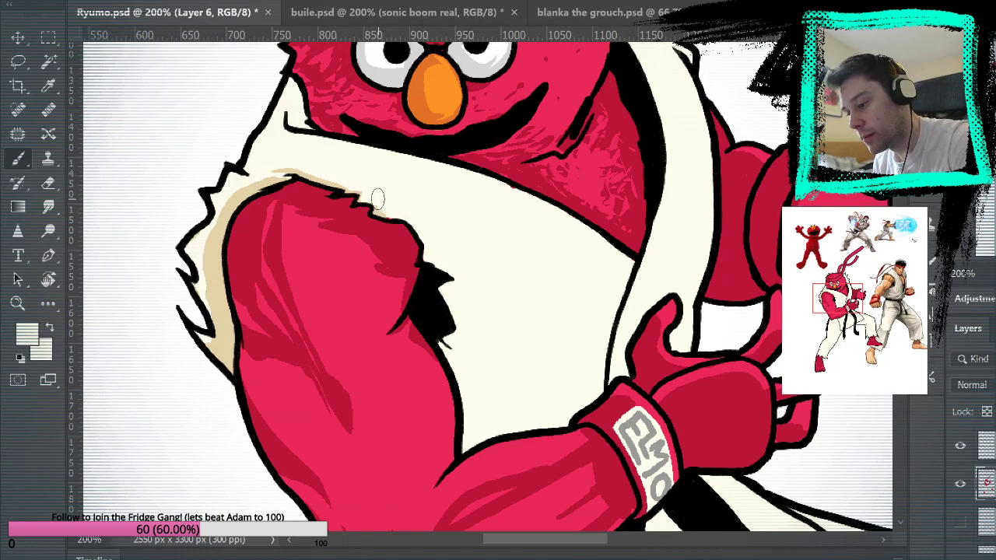
alt+click(405, 232)
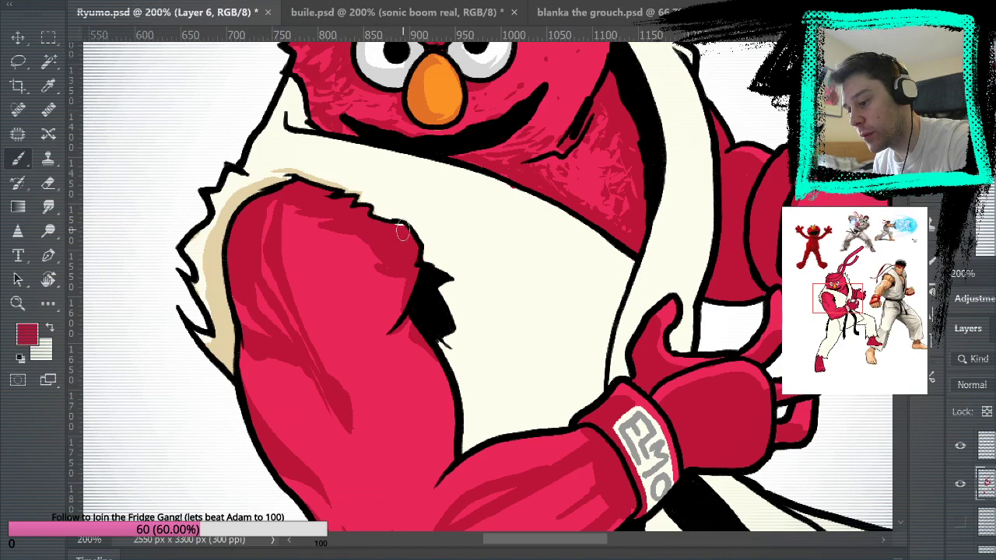
alt+click(226, 238)
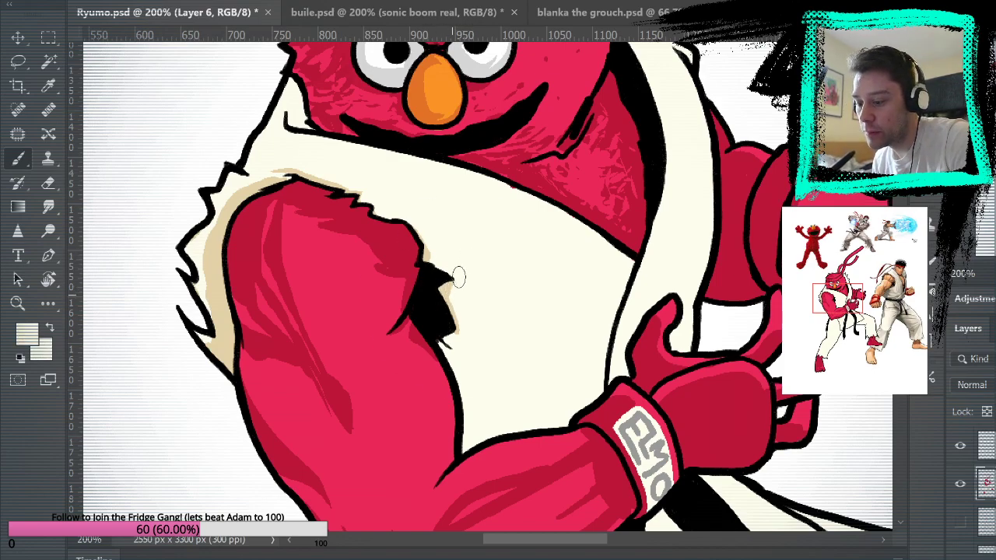
alt+click(451, 285)
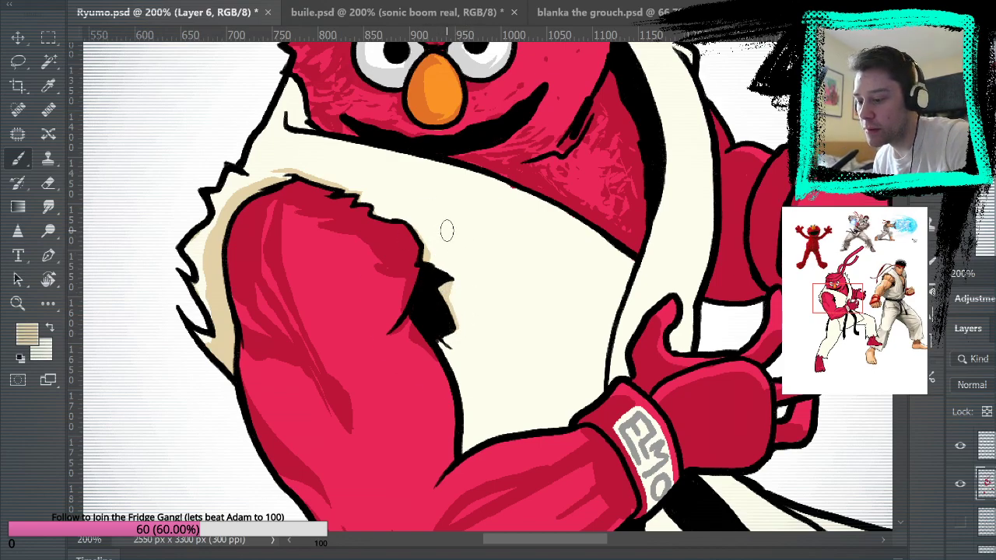
drag(517, 318, 519, 231)
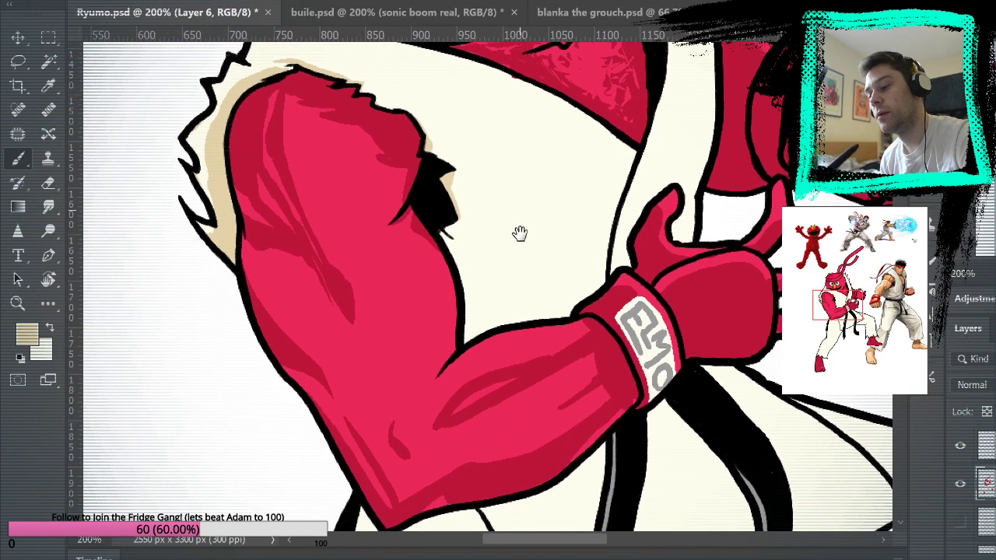
drag(453, 224, 446, 240)
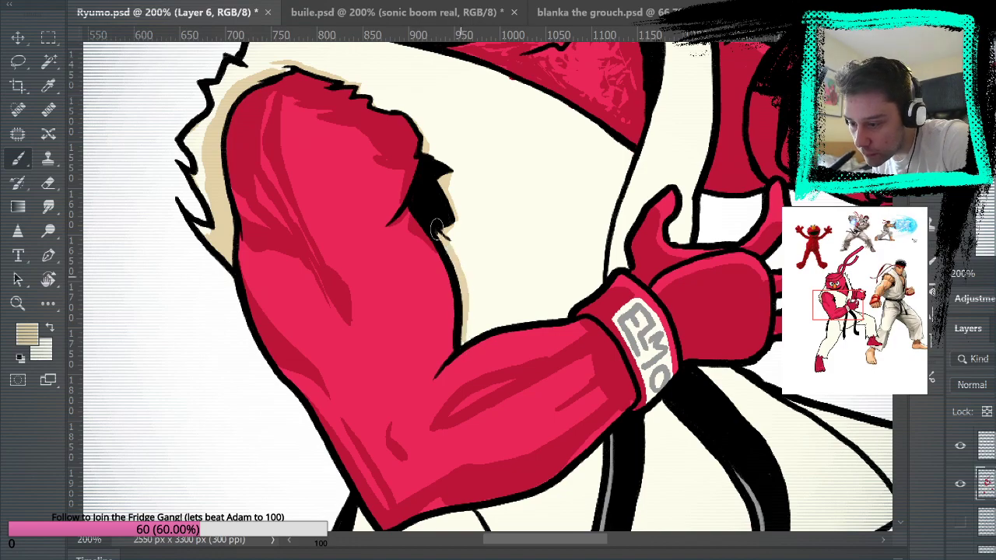
Step: Shade the gi's chest in tan beside the overlapping lapel, from the neckline down to the glove
mouse_move(696, 269)
mouse_down()
mouse_move(603, 501)
mouse_move(616, 373)
mouse_up()
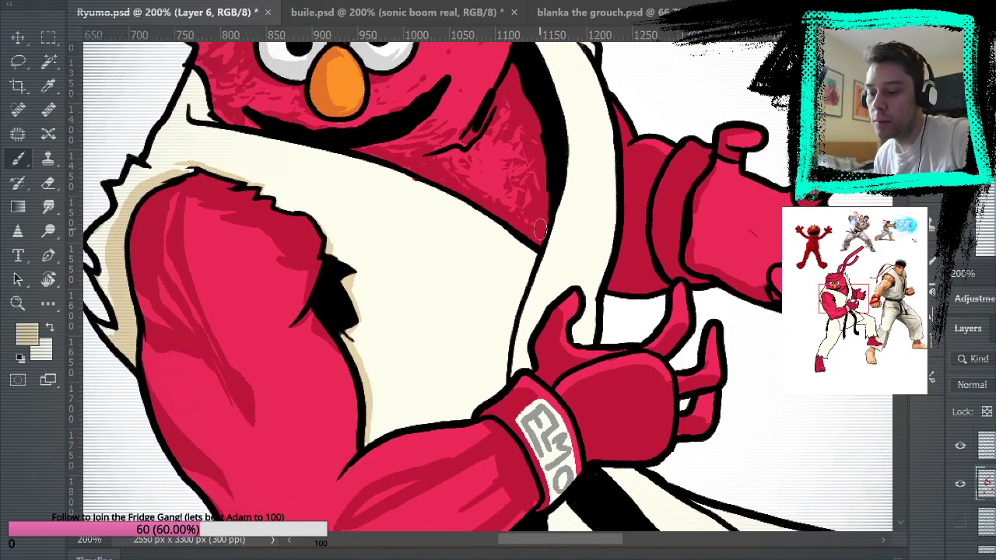
drag(505, 377, 525, 243)
mouse_move(502, 386)
mouse_down()
mouse_move(505, 316)
mouse_move(526, 249)
mouse_up()
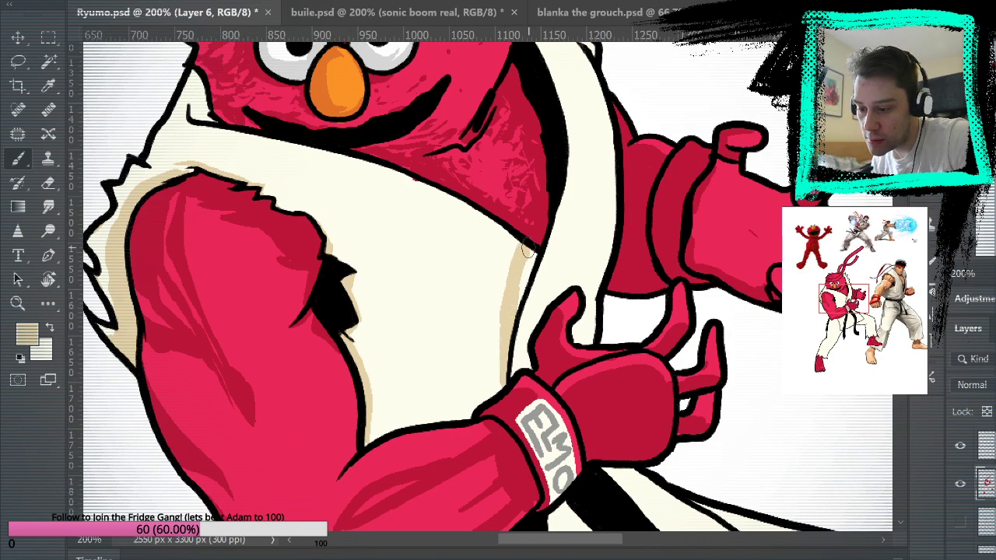
drag(515, 305, 530, 257)
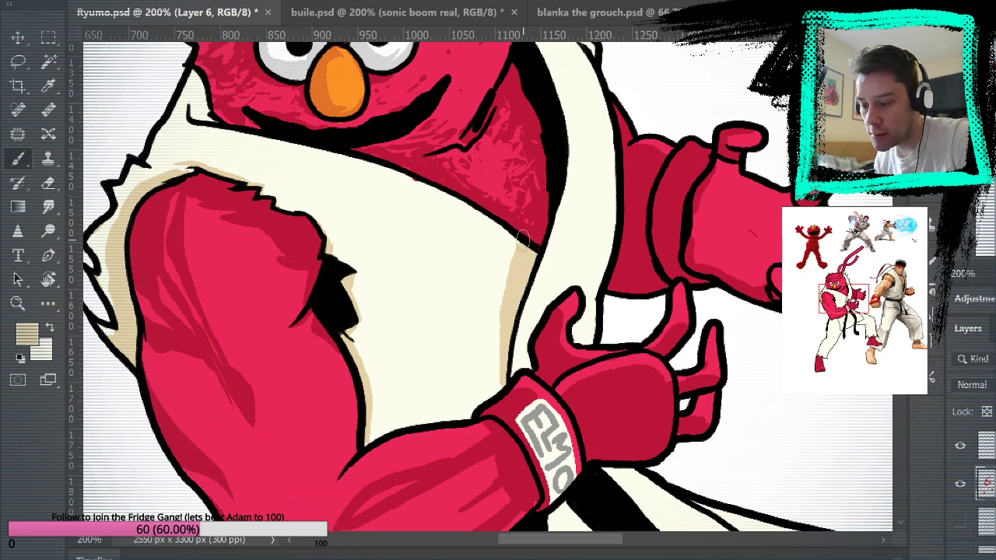
drag(505, 308, 503, 364)
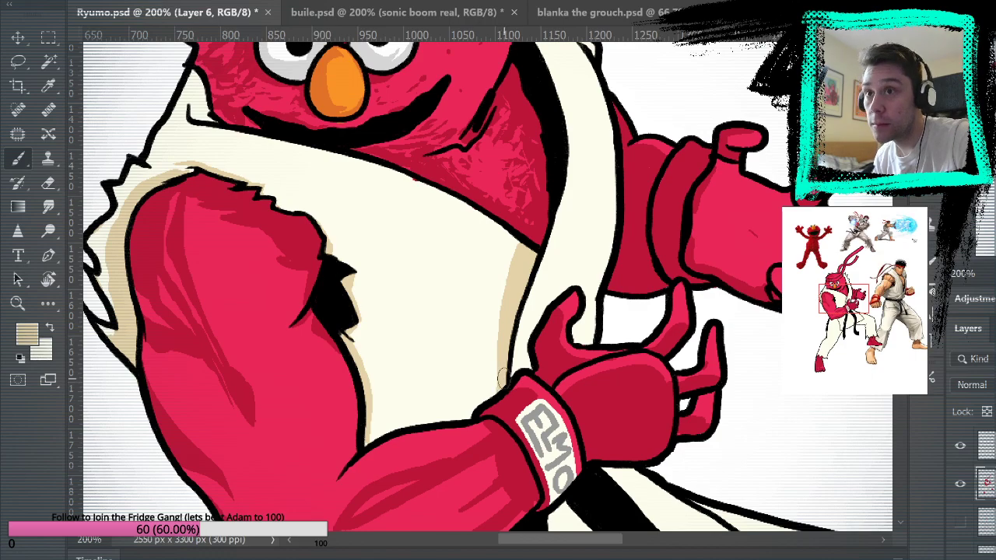
Step: Make the hidden coloured rough sketch layer visible and add a tan shadow under the gi's neckline, from mid-chest to the lapel overlap
mouse_move(659, 302)
mouse_down()
mouse_move(617, 502)
mouse_move(631, 294)
mouse_up()
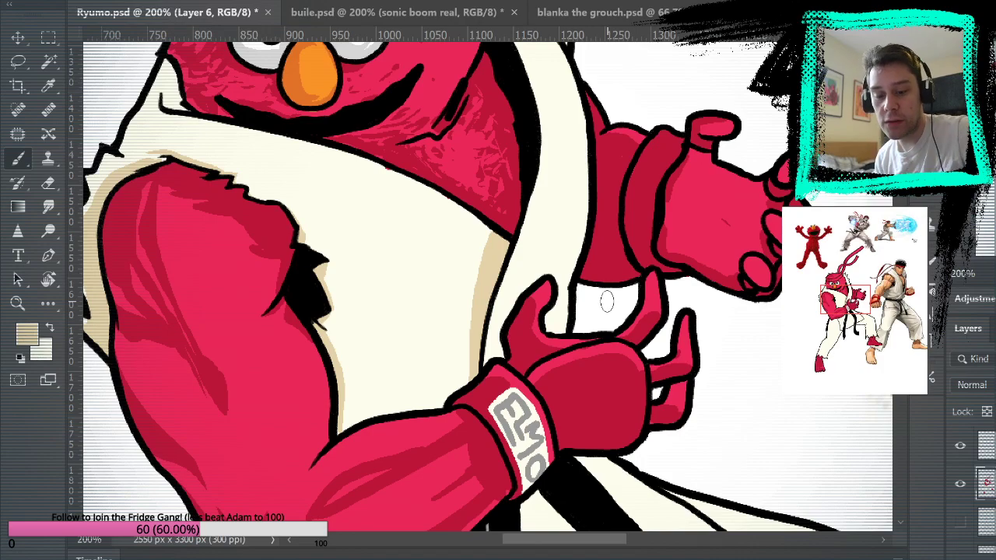
scroll(986, 490, down, 4)
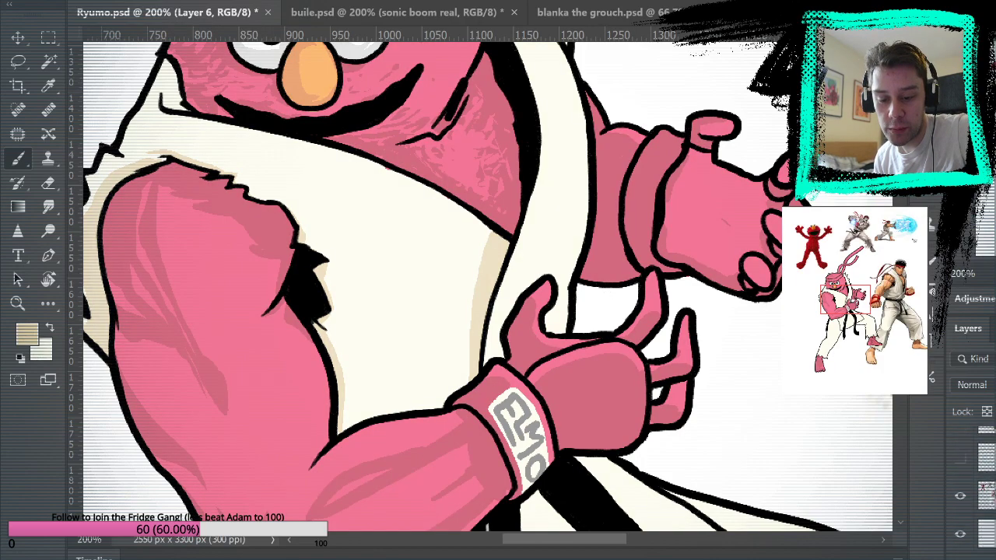
click(967, 435)
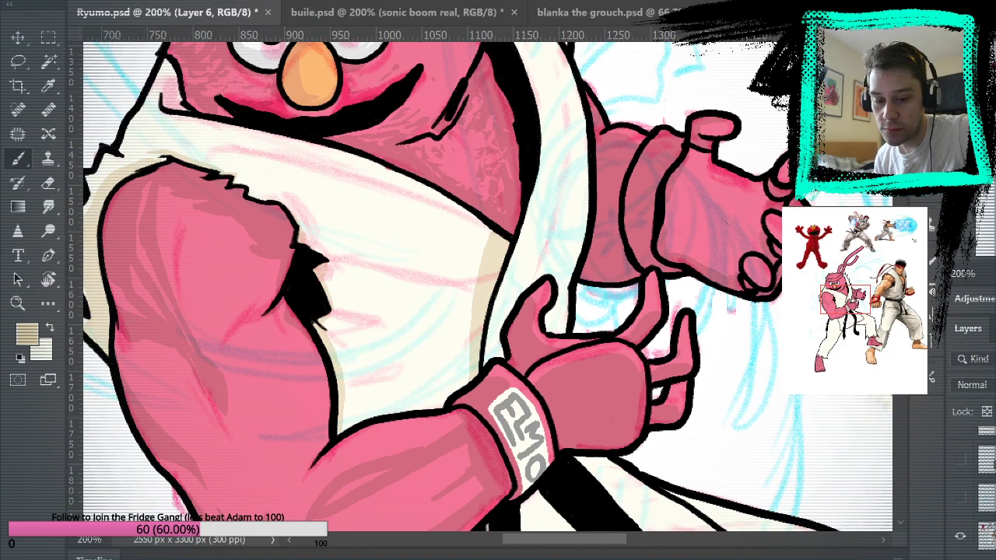
scroll(985, 490, up, 3)
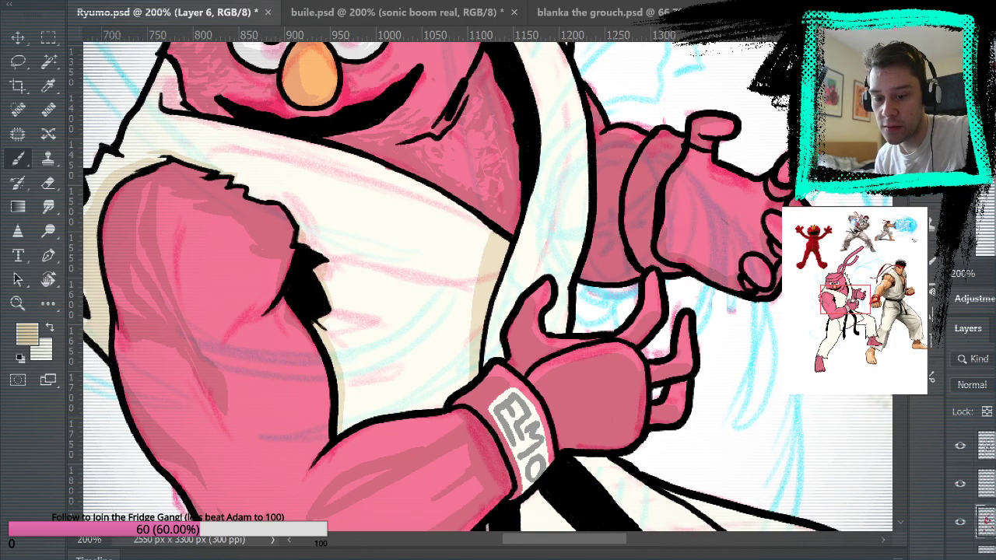
key(ctrl+z)
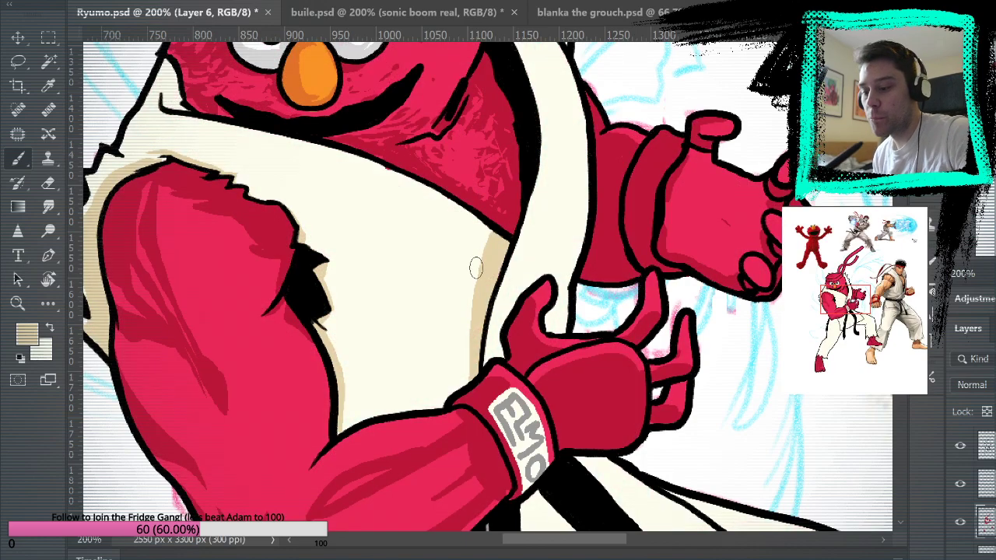
mouse_move(305, 149)
mouse_down()
mouse_move(413, 185)
mouse_move(498, 252)
mouse_up()
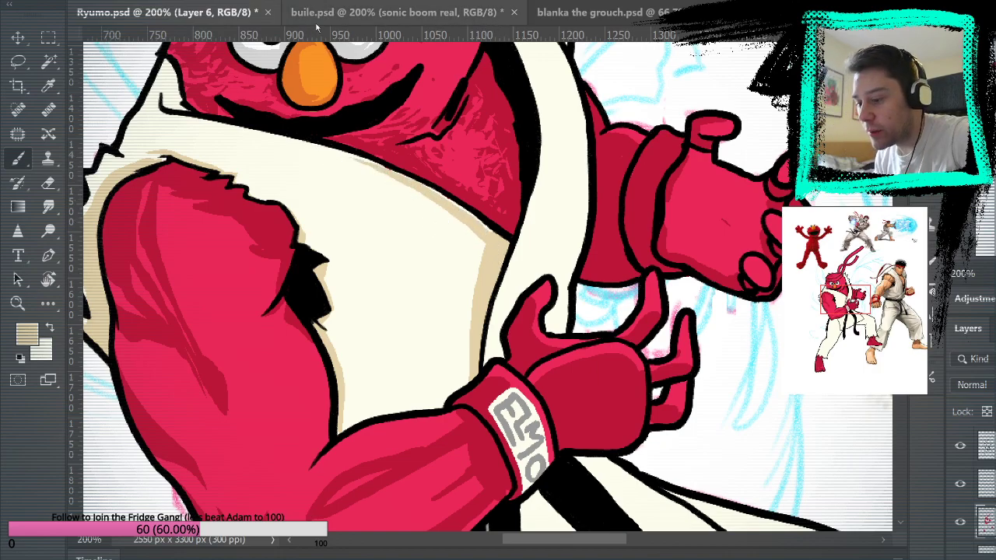
Step: Trace the lower lapel edge of Ryu's gi on the reference figure with tan test strokes, and undo them
mouse_move(702, 265)
mouse_down()
mouse_move(703, 358)
mouse_move(735, 456)
mouse_move(730, 284)
mouse_move(689, 335)
mouse_up()
drag(867, 358, 500, 269)
drag(870, 312, 563, 440)
drag(638, 223, 594, 293)
drag(633, 442, 726, 334)
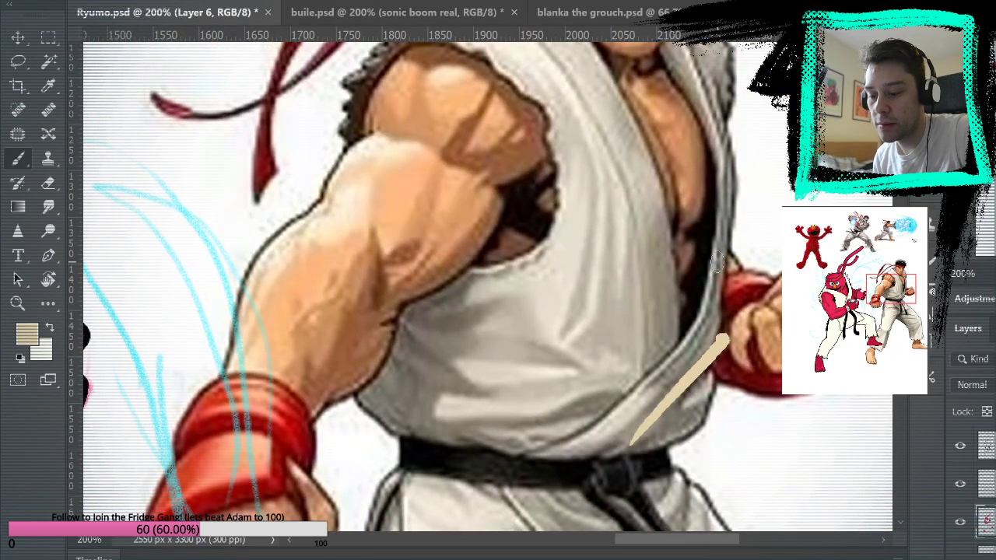
key(ctrl+z)
drag(707, 302, 598, 434)
mouse_move(607, 441)
mouse_down()
mouse_move(704, 339)
mouse_move(722, 242)
mouse_move(696, 314)
mouse_up()
key(ctrl+z)
key(ctrl+z)
key(ctrl+z)
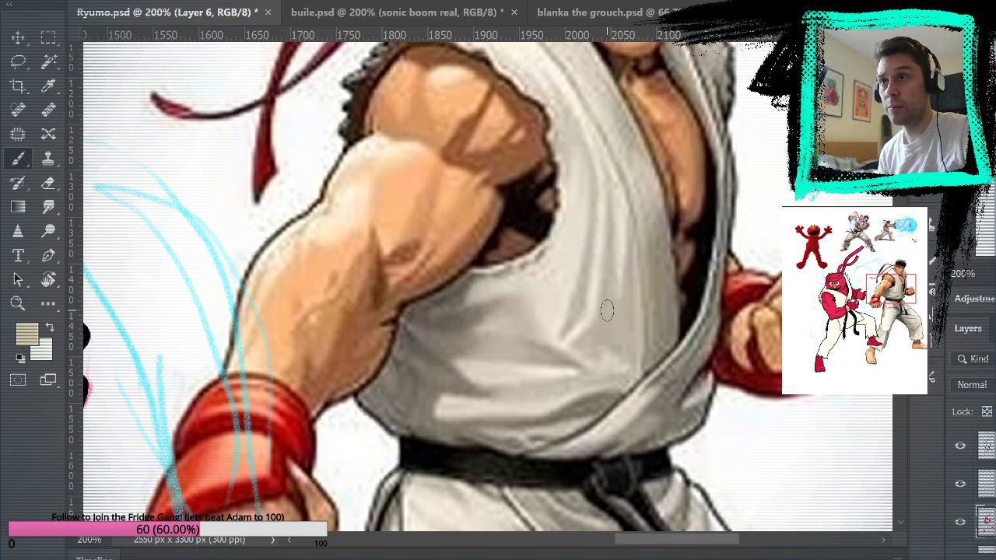
Step: Trace the lengthwise chest folds of Ryu's gi on the reference figure with tan test strokes, and undo them
drag(652, 365, 625, 152)
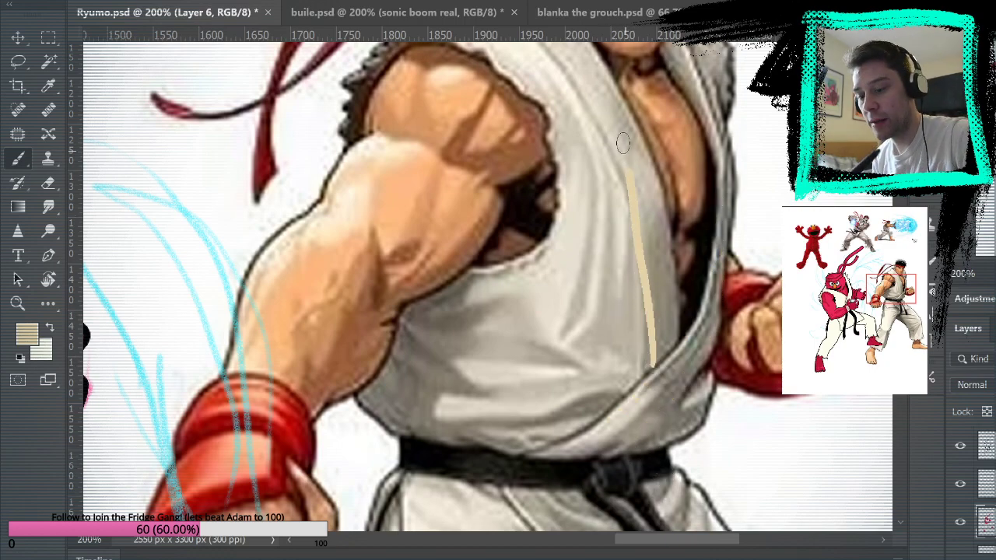
drag(679, 322, 614, 97)
drag(613, 151, 569, 62)
key(ctrl+z)
key(ctrl+z)
key(ctrl+z)
Step: Draw thin tan fold lines across Elmo's gi, following the neckline from the shoulder toward the lapel overlap
mouse_move(693, 306)
mouse_down()
mouse_move(737, 389)
mouse_move(855, 200)
mouse_up()
drag(156, 202, 813, 358)
drag(381, 498, 465, 402)
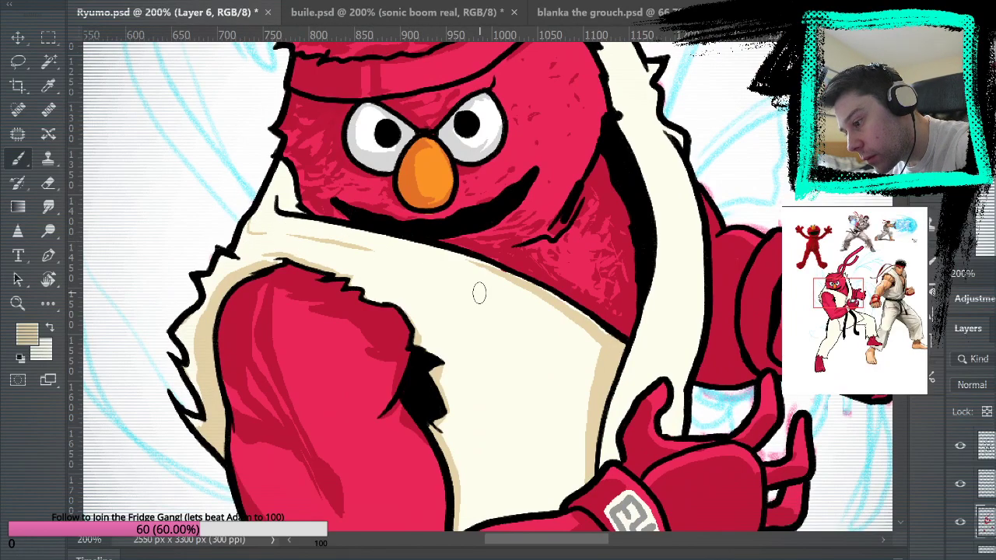
mouse_move(308, 240)
mouse_down()
mouse_move(386, 255)
mouse_move(524, 324)
mouse_move(446, 304)
mouse_move(348, 249)
mouse_move(453, 288)
mouse_up()
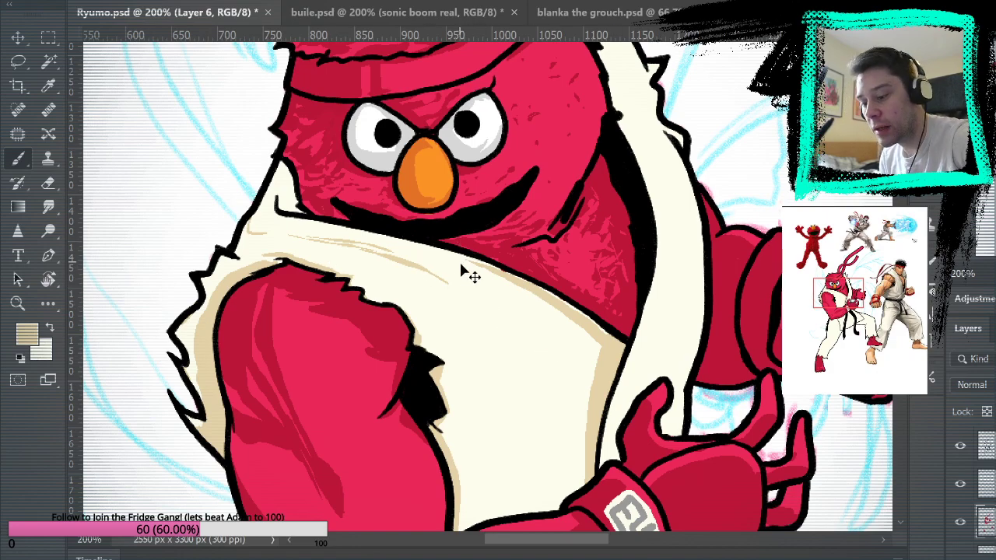
mouse_move(427, 270)
mouse_down()
mouse_move(523, 323)
mouse_move(604, 388)
mouse_move(581, 279)
mouse_move(572, 318)
mouse_move(522, 271)
mouse_up()
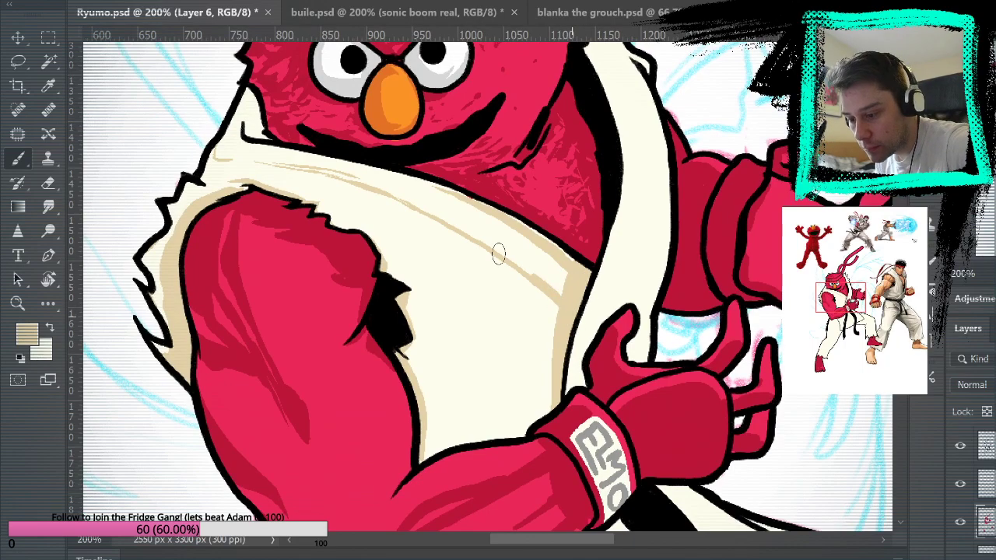
key(ctrl+z)
drag(458, 222, 555, 301)
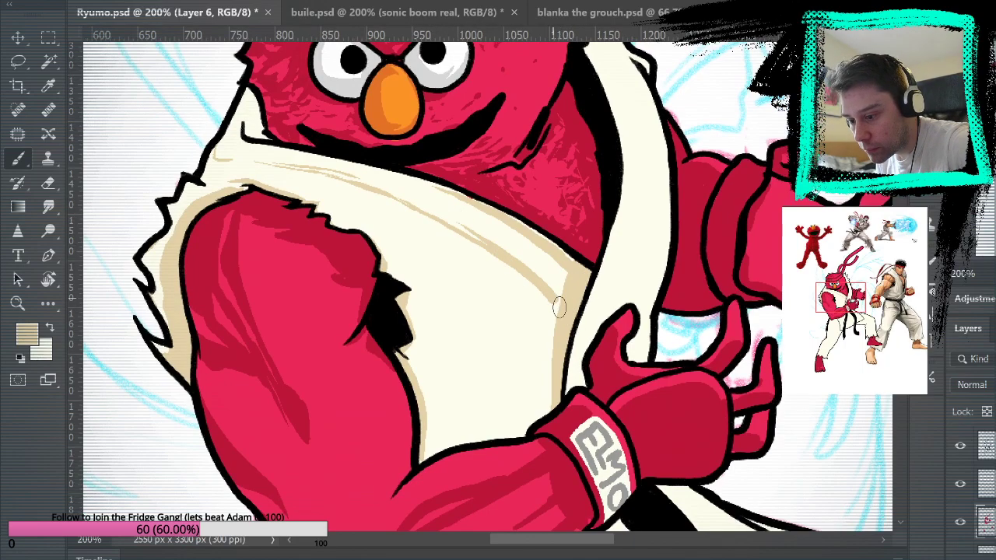
Step: Layer more tan fold lines between mid-chest and the lapel overlap, redoing the strokes that miss the folds
drag(640, 288, 665, 357)
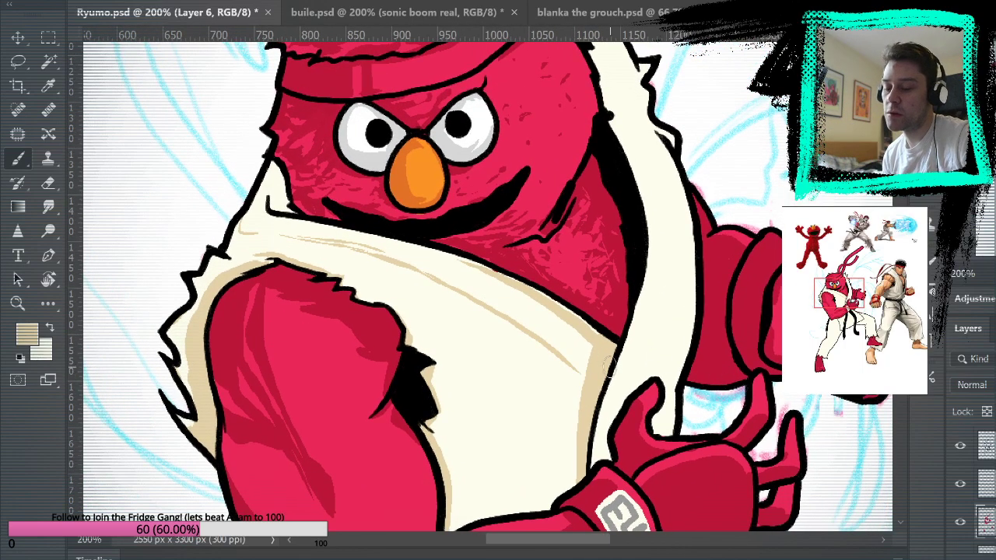
drag(500, 319, 589, 387)
mouse_move(500, 307)
mouse_down()
mouse_move(549, 335)
mouse_move(586, 378)
mouse_up()
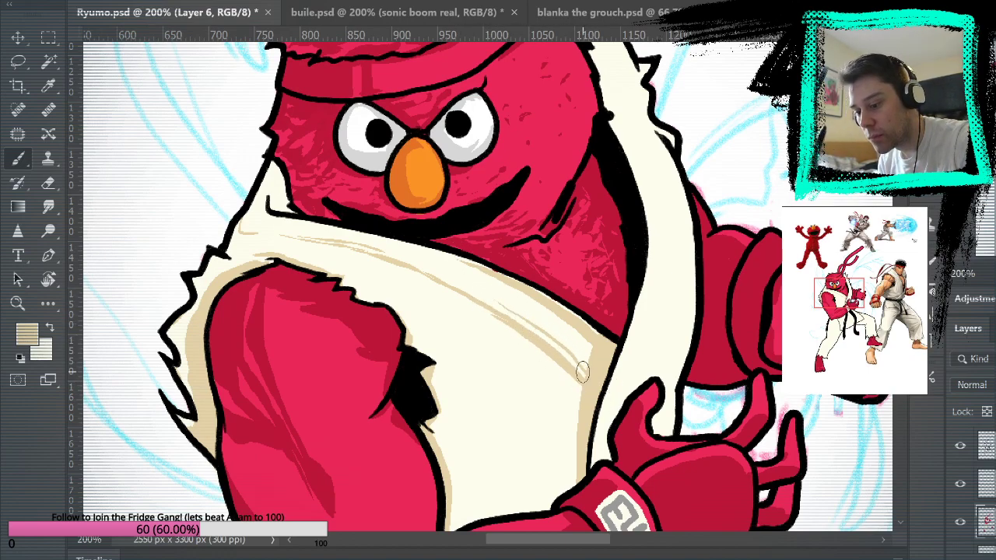
key(ctrl+z)
drag(483, 301, 569, 345)
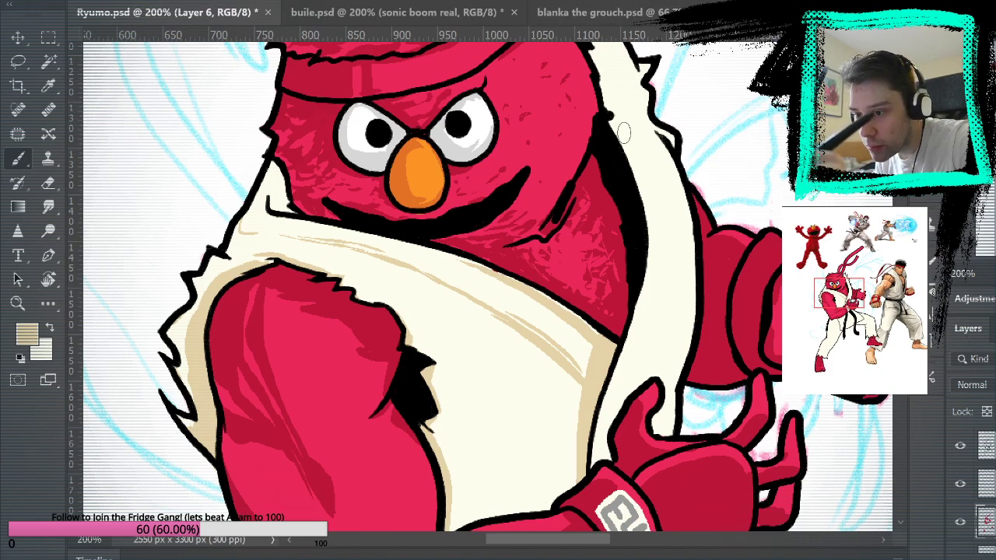
drag(485, 283, 604, 367)
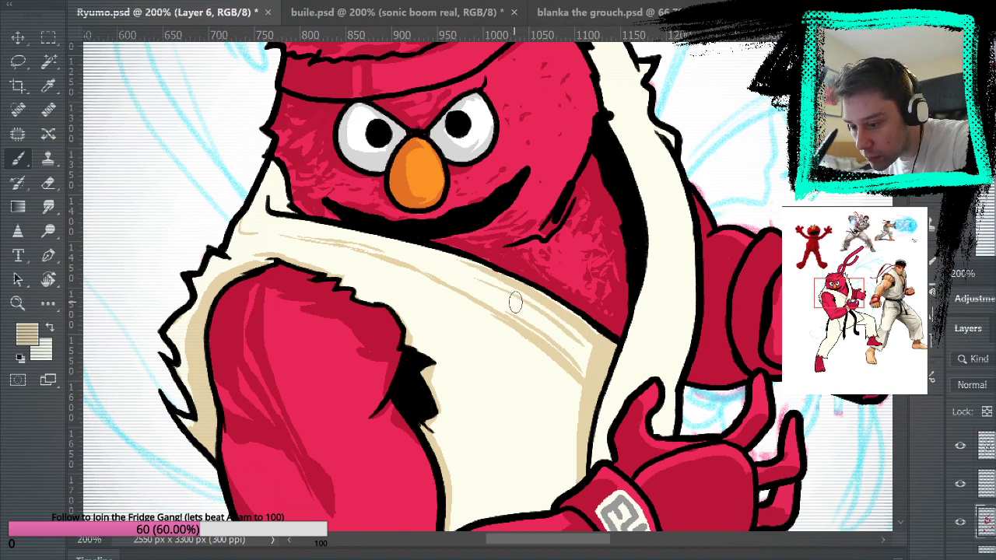
key(ctrl+z)
mouse_move(489, 278)
mouse_down()
mouse_move(532, 302)
mouse_move(609, 372)
mouse_up()
drag(418, 262, 489, 298)
Step: Shade the small collar section beside Elmo's cheek in tan, from its pointed top down to the shoulder fold
drag(697, 344, 718, 219)
key(ctrl+minus)
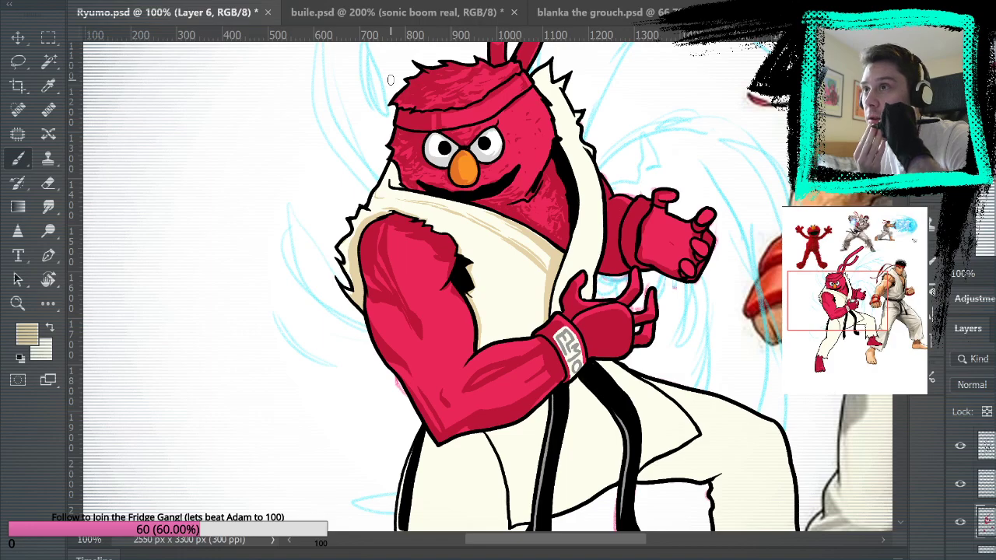
key(z)
click(552, 249)
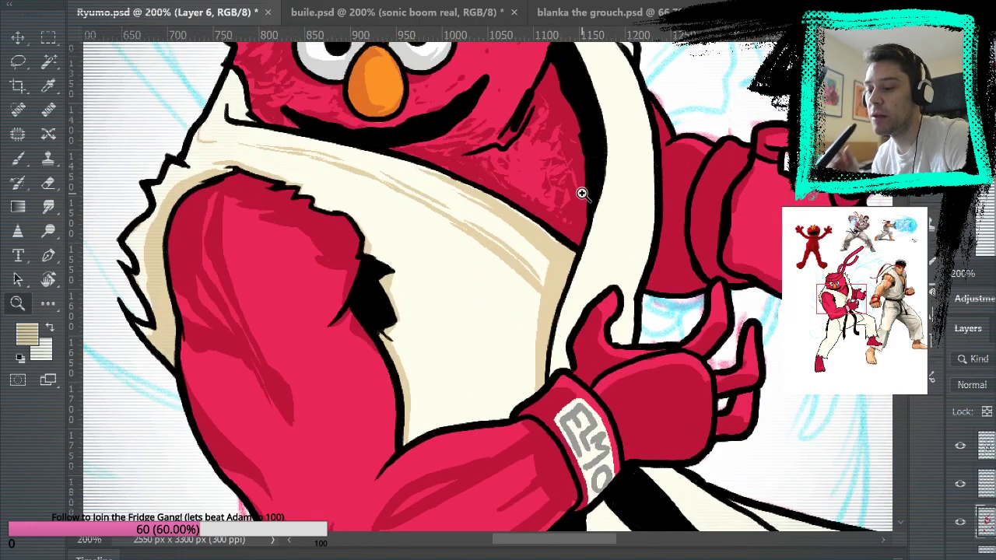
key(b)
drag(460, 314, 554, 397)
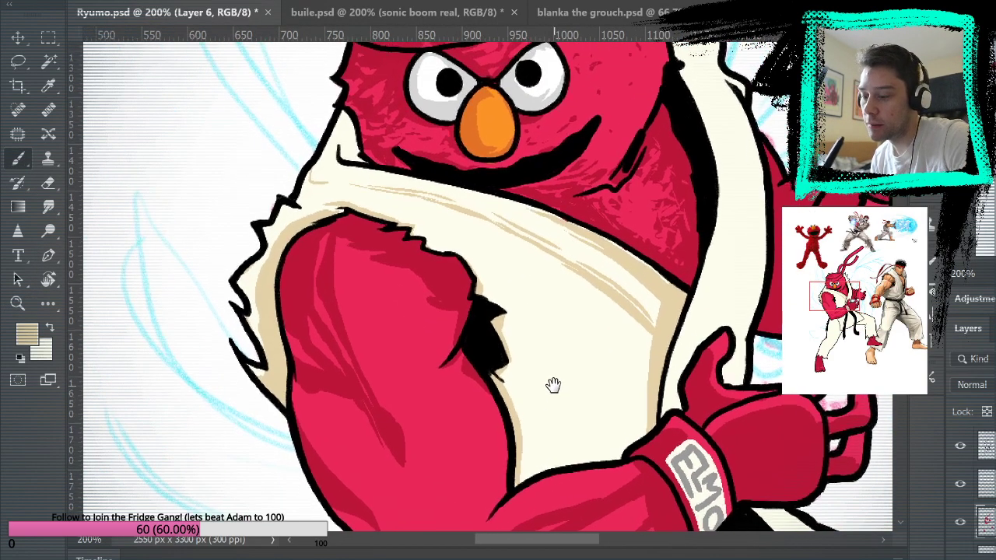
mouse_move(344, 156)
mouse_down()
mouse_move(345, 120)
mouse_move(350, 167)
mouse_move(332, 168)
mouse_move(342, 121)
mouse_move(332, 168)
mouse_move(334, 149)
mouse_move(331, 157)
mouse_move(340, 169)
mouse_move(326, 162)
mouse_move(333, 124)
mouse_move(319, 158)
mouse_move(343, 114)
mouse_up()
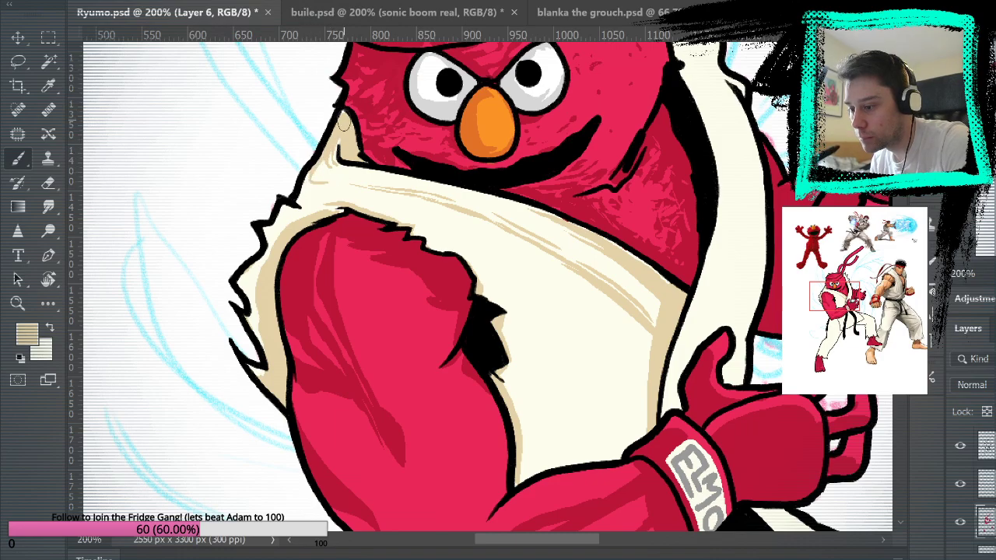
Step: Shade the overlapping lapel in tan along its inner edge, from the glove up toward the neck, with short folds above the thumb
mouse_move(731, 233)
mouse_down()
mouse_move(722, 283)
mouse_move(651, 304)
mouse_move(618, 282)
mouse_move(675, 318)
mouse_move(662, 195)
mouse_move(666, 267)
mouse_move(693, 329)
mouse_move(638, 201)
mouse_move(627, 221)
mouse_up()
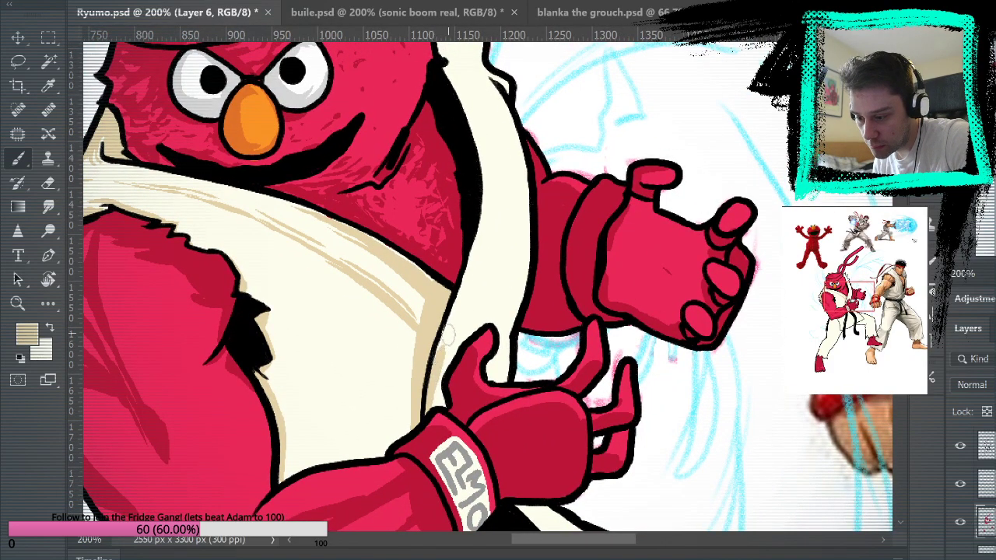
mouse_move(431, 393)
mouse_down()
mouse_move(470, 266)
mouse_move(485, 78)
mouse_up()
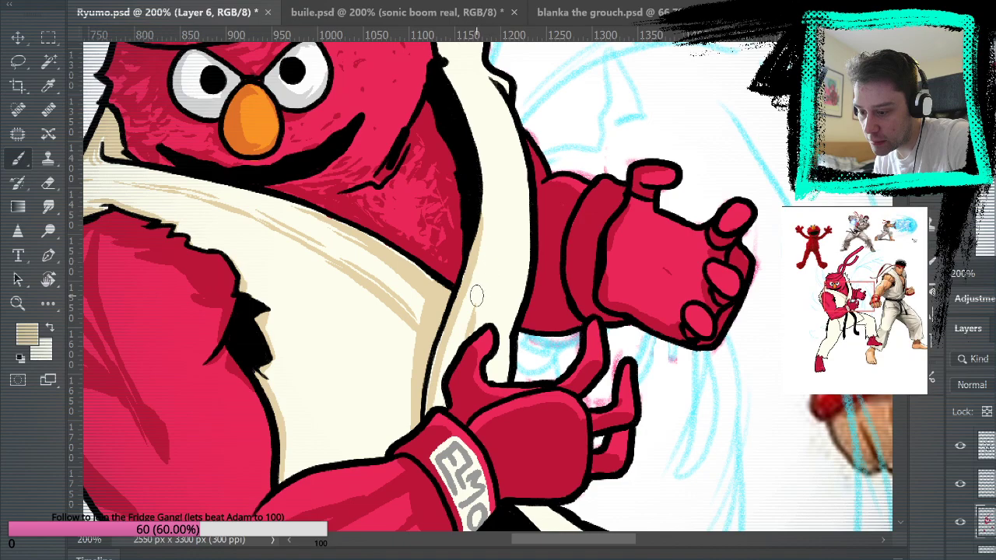
drag(477, 332, 485, 279)
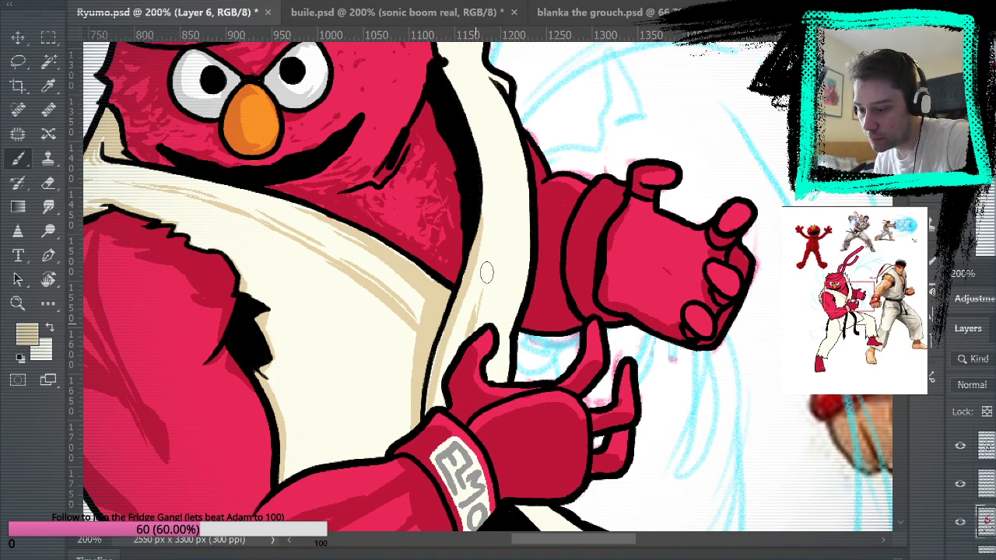
mouse_move(530, 257)
mouse_down()
mouse_move(467, 326)
mouse_move(505, 394)
mouse_up()
key(ctrl+z)
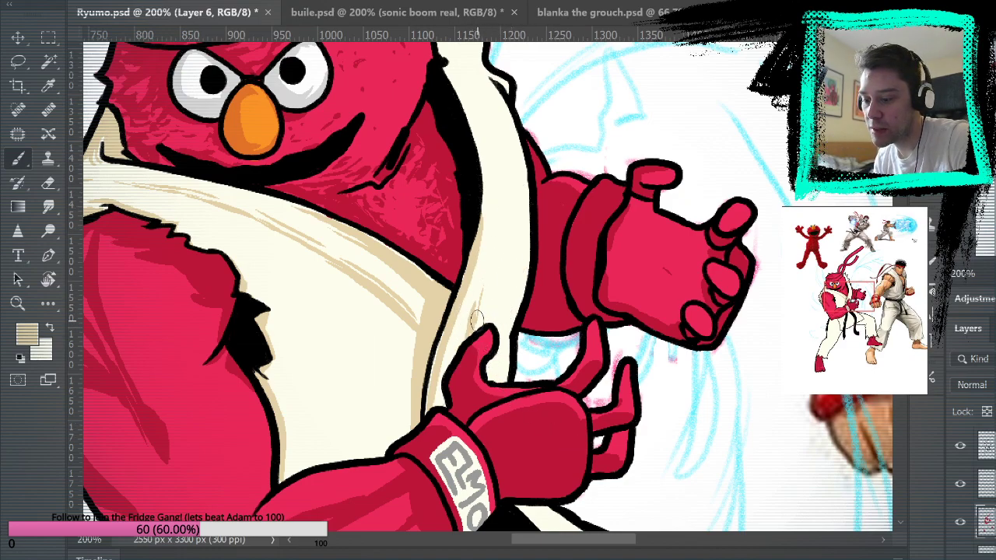
Step: Draw long tan fold lines down the upper part of the overlapping lapel beside Elmo's head and neck
drag(557, 226, 574, 368)
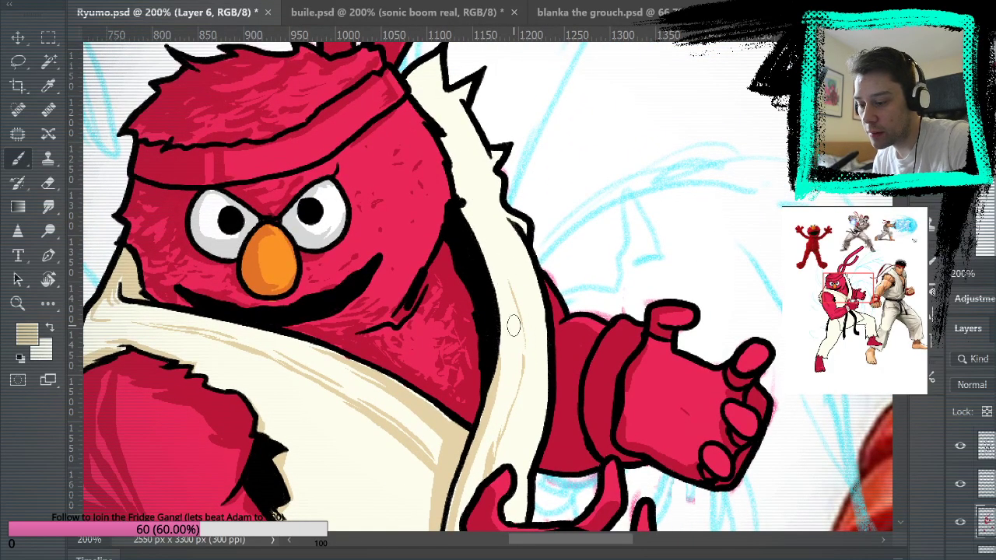
drag(519, 374, 492, 290)
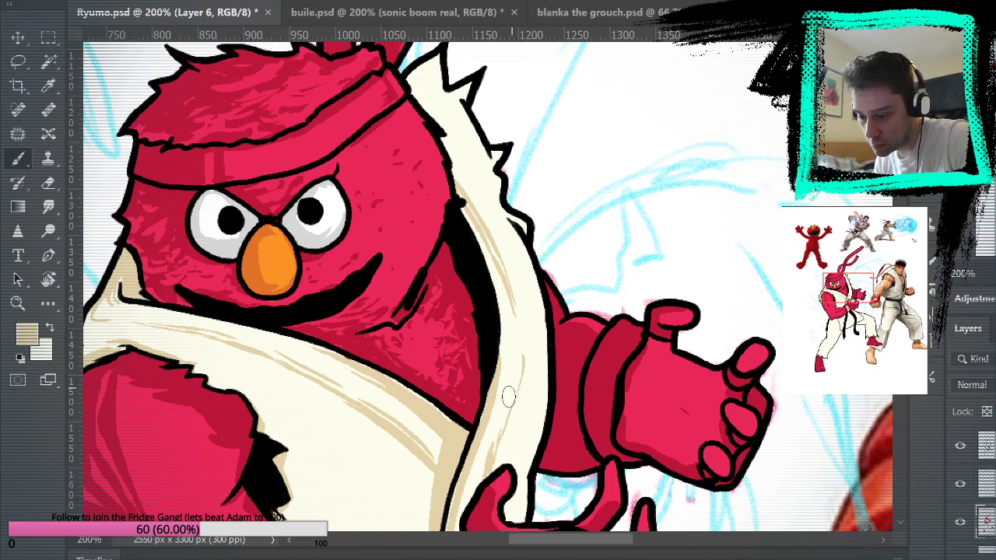
drag(512, 463, 634, 237)
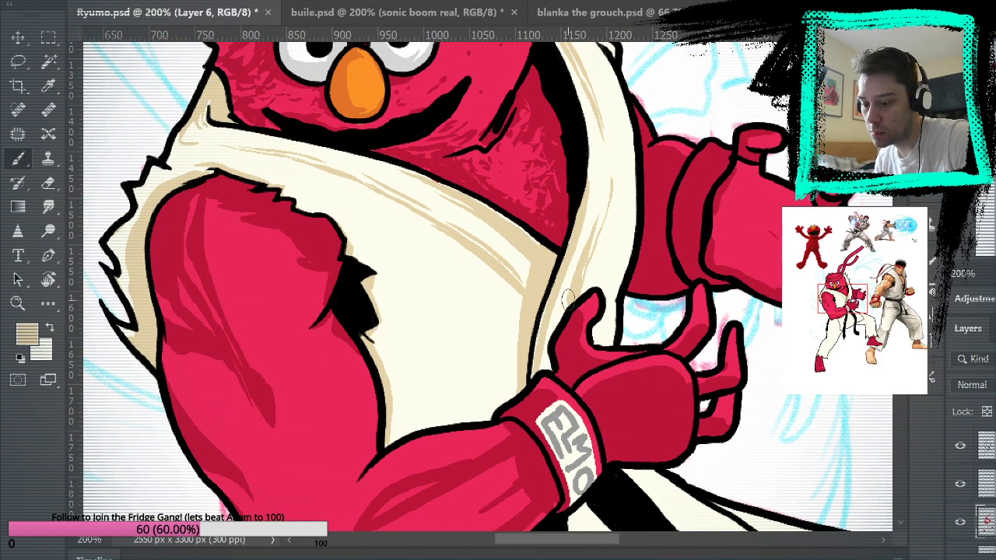
drag(566, 274, 573, 356)
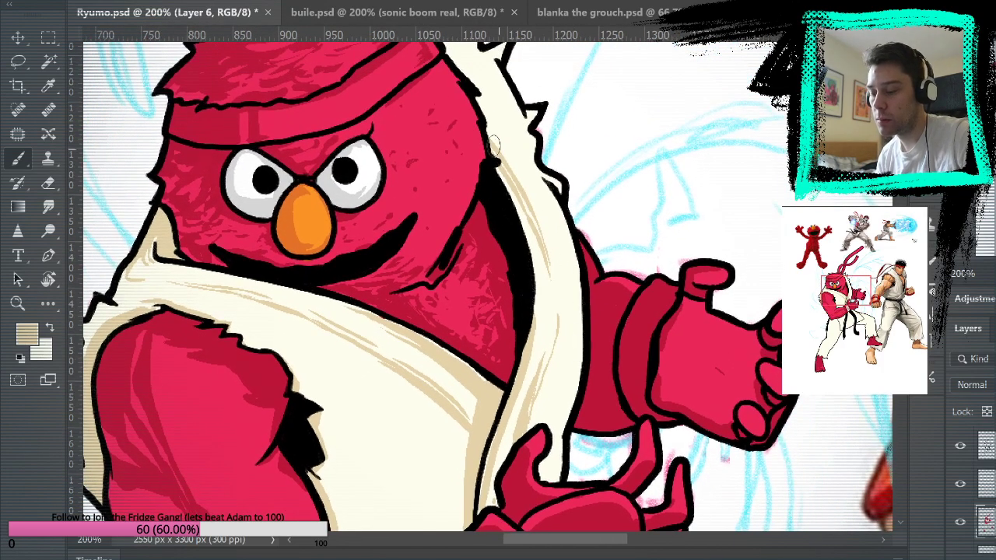
Step: Compare the shading on Elmo's gi with the Ryu reference figure, viewing the whole canvas and both figures closer
key(ctrl+0)
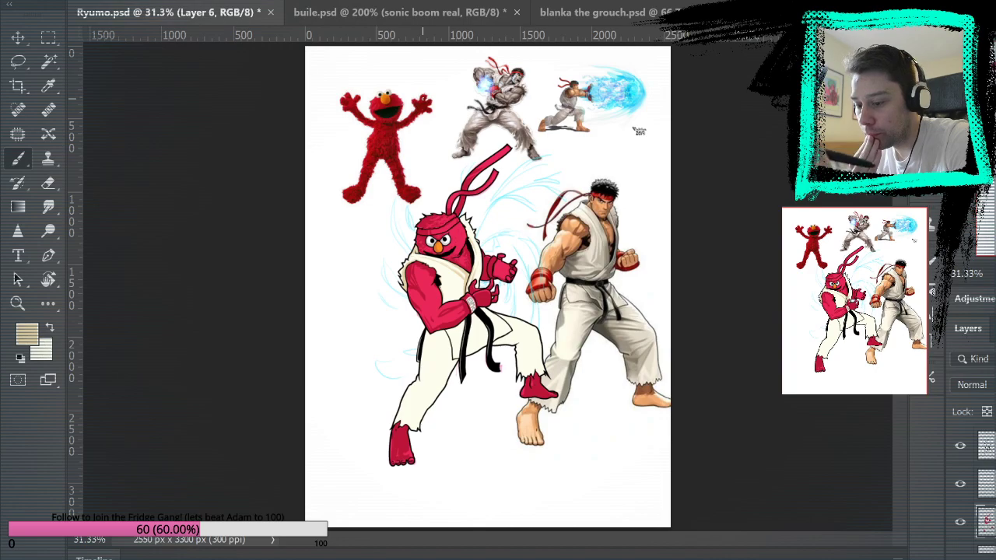
click(18, 303)
click(426, 291)
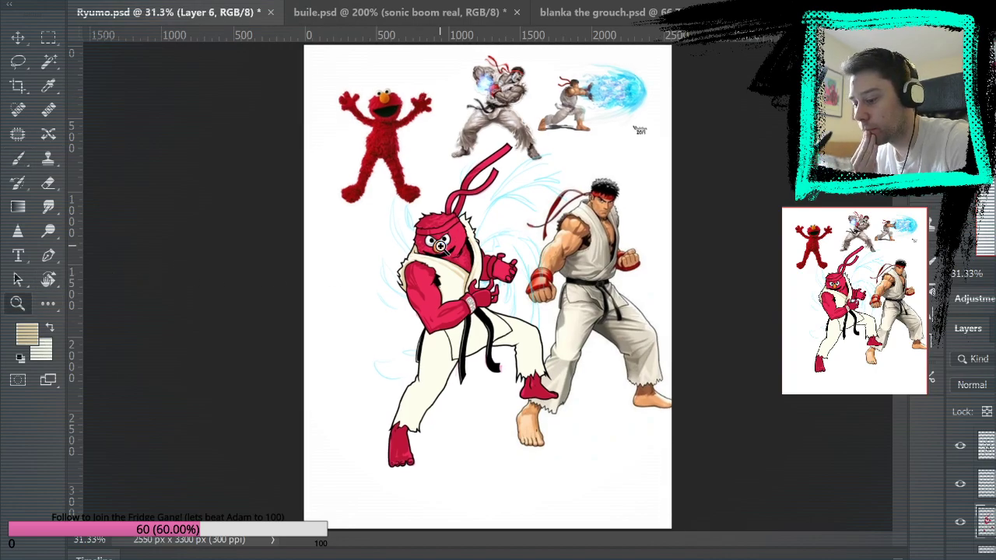
click(426, 291)
mouse_move(550, 179)
mouse_down()
mouse_move(562, 396)
mouse_move(501, 232)
mouse_up()
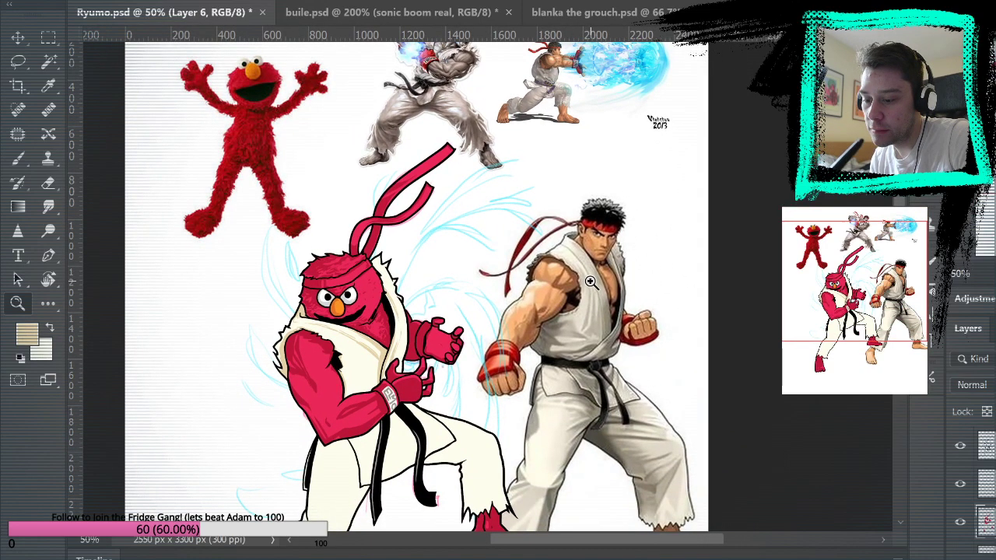
drag(592, 272, 624, 244)
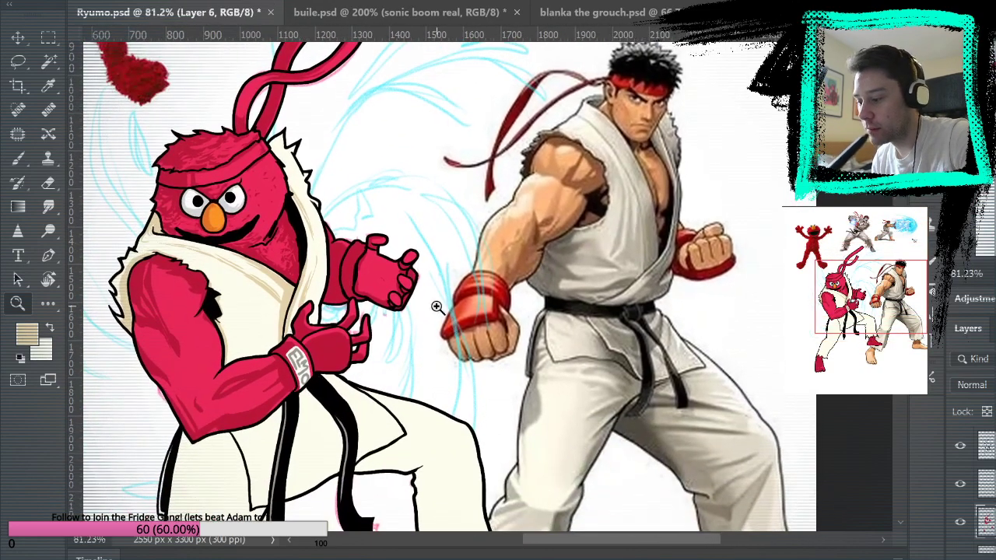
click(18, 159)
drag(209, 242, 279, 323)
key(ctrl+z)
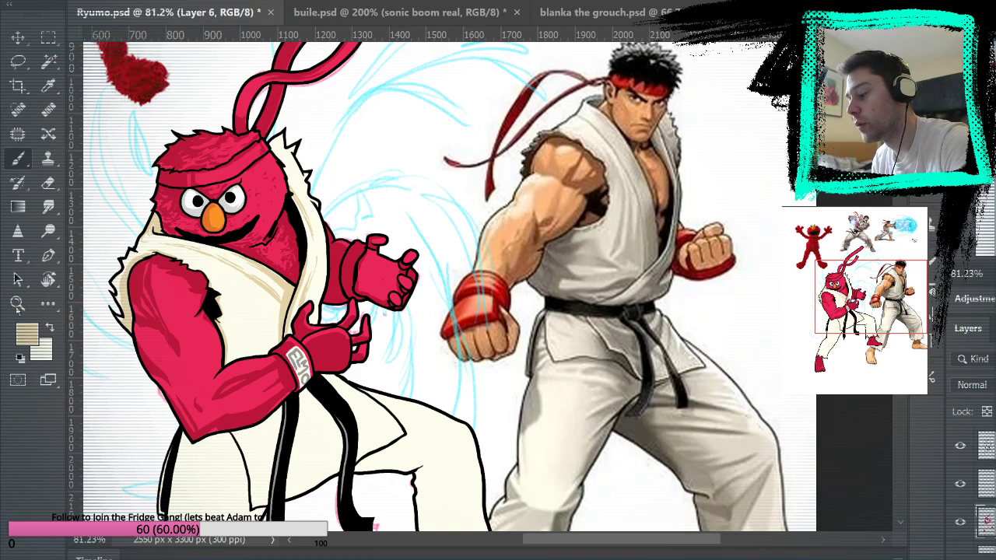
Step: Shade the top of the overlapping lapel in tan behind Elmo's head, up to the frayed collar tip
click(18, 305)
click(318, 259)
click(313, 193)
click(18, 160)
drag(335, 148, 428, 240)
mouse_move(343, 232)
mouse_down()
mouse_move(336, 177)
mouse_move(346, 158)
mouse_move(329, 154)
mouse_move(320, 119)
mouse_move(301, 134)
mouse_move(306, 154)
mouse_move(308, 132)
mouse_move(336, 100)
mouse_move(321, 166)
mouse_move(330, 180)
mouse_move(331, 162)
mouse_move(335, 198)
mouse_move(321, 145)
mouse_up()
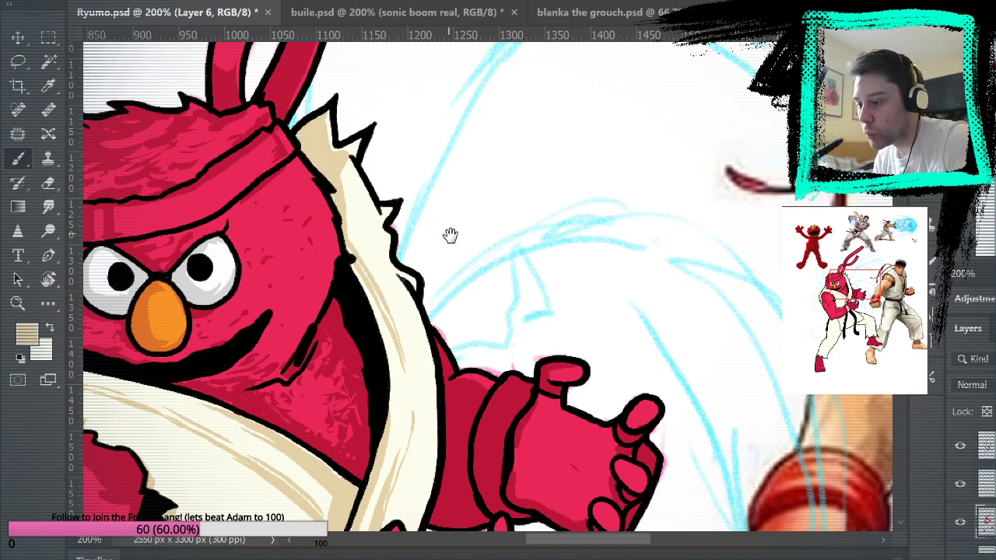
Step: Add tan shading along the frayed outer edge of the overlapping lapel, behind Elmo's head
drag(470, 264, 516, 196)
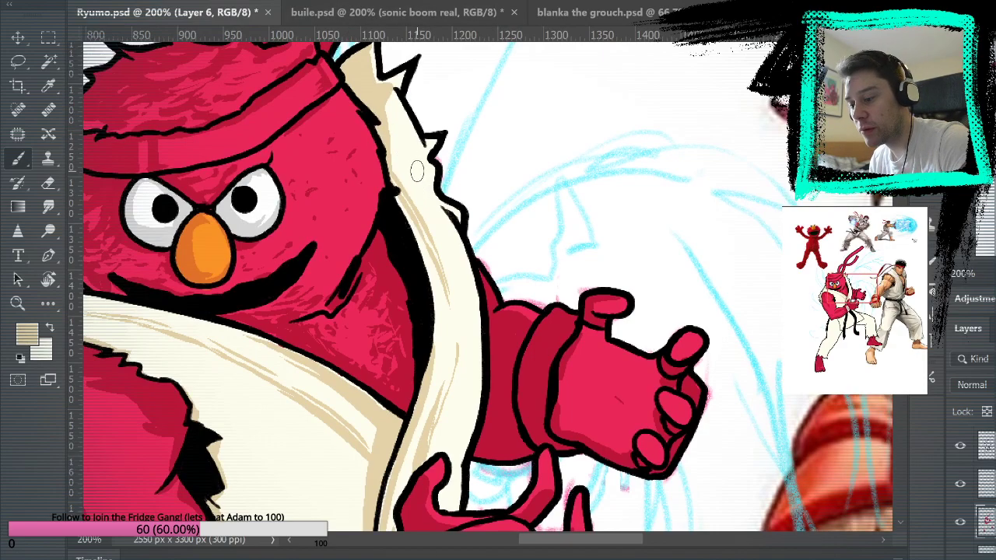
drag(413, 160, 365, 86)
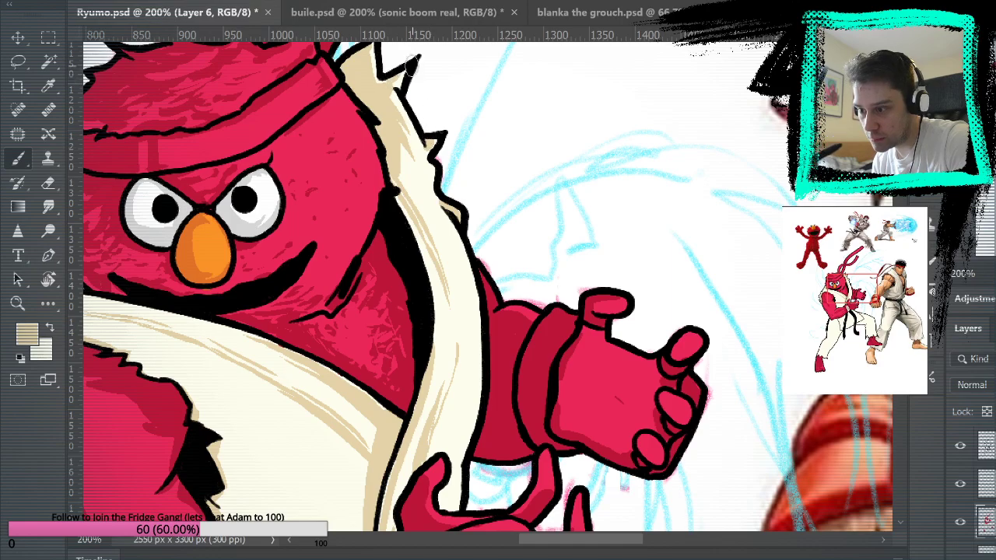
drag(493, 163, 553, 175)
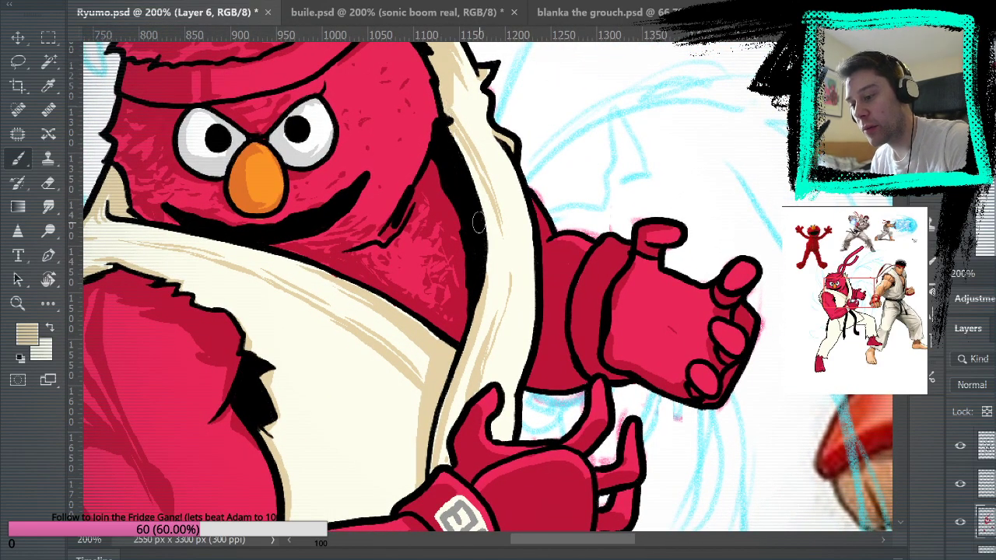
Step: Draw tan fold lines down the front lapel under Elmo's mouth, following its upper edge toward the overlap
drag(595, 200, 699, 255)
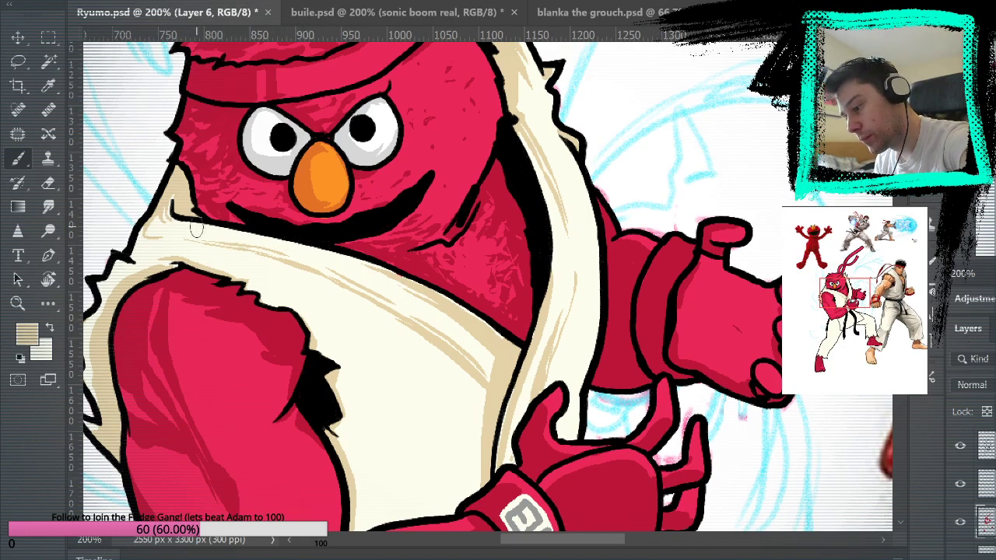
drag(218, 228, 399, 280)
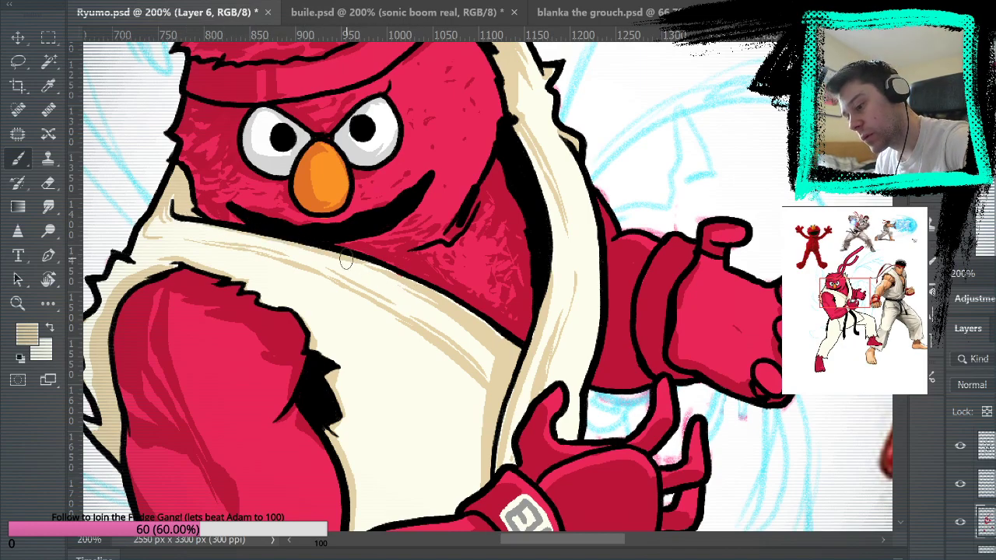
drag(340, 248, 467, 322)
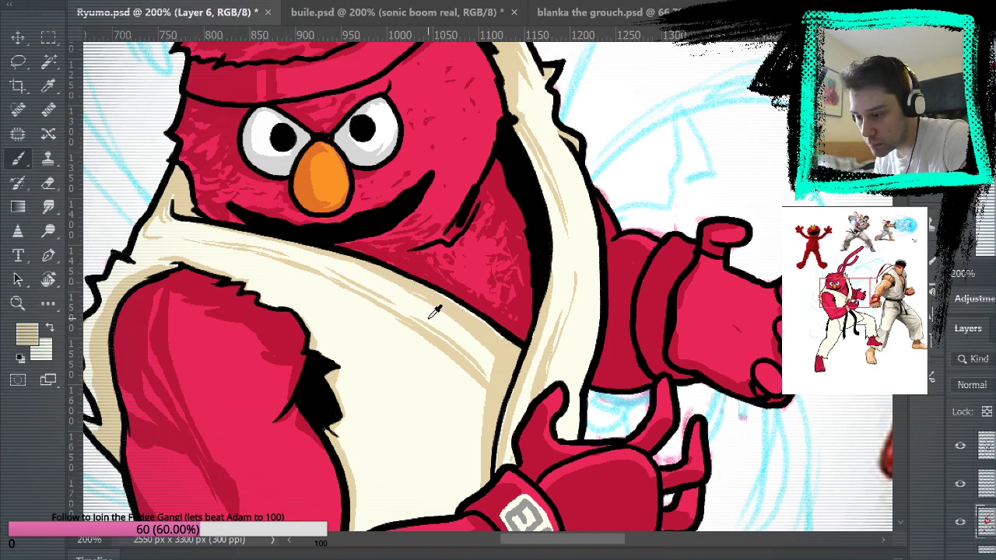
alt+click(430, 318)
mouse_move(343, 261)
mouse_down()
mouse_move(448, 315)
mouse_move(500, 360)
mouse_up()
alt+click(493, 327)
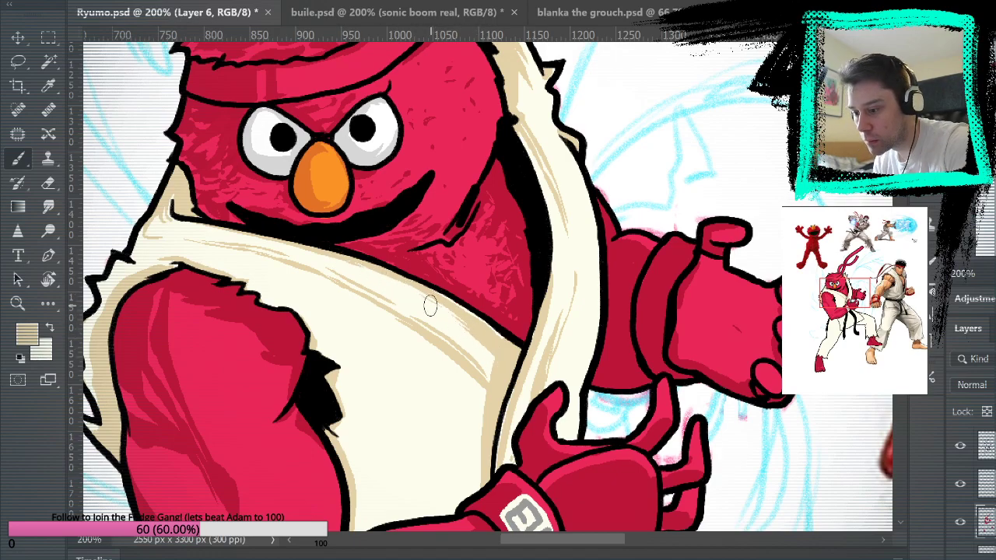
Step: Shade the lower part of the overlapping lapel in tan, with folds above the glove's thumb and along the outer edge
drag(677, 202, 627, 117)
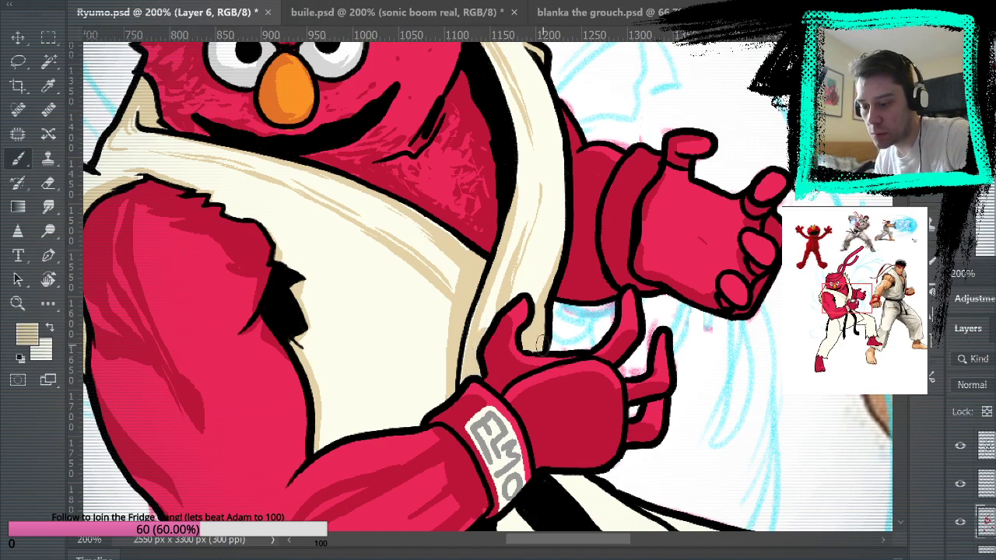
drag(661, 260, 650, 365)
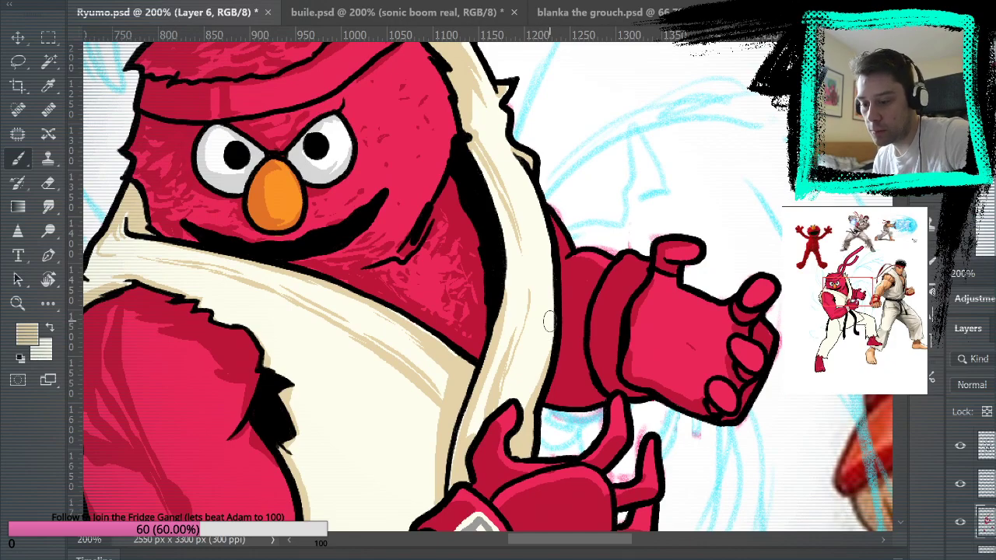
drag(556, 317, 513, 396)
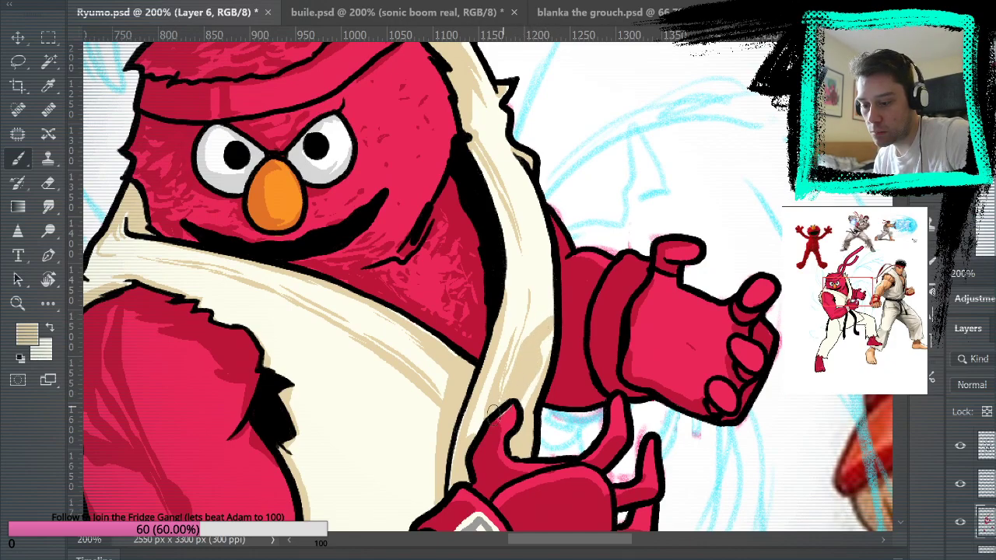
alt+click(511, 412)
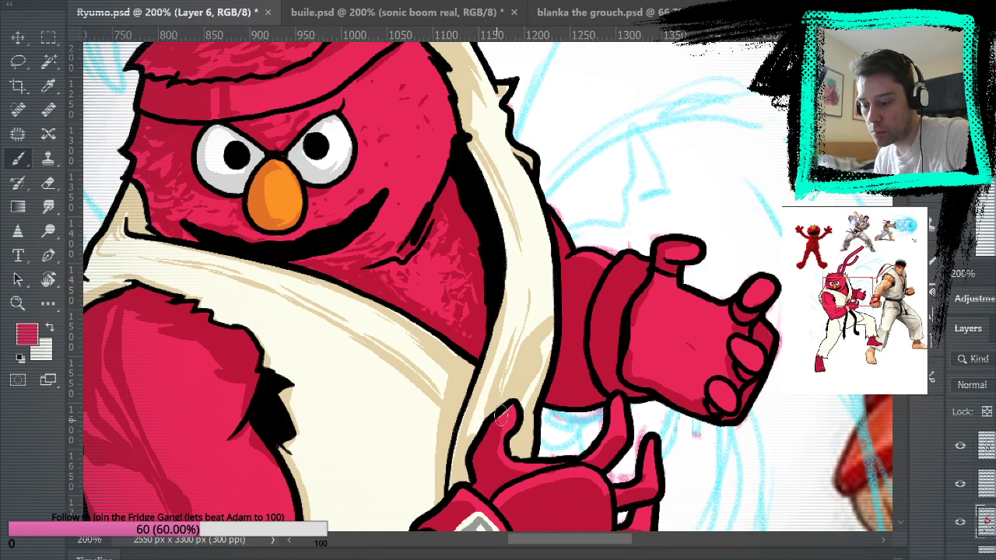
alt+click(489, 453)
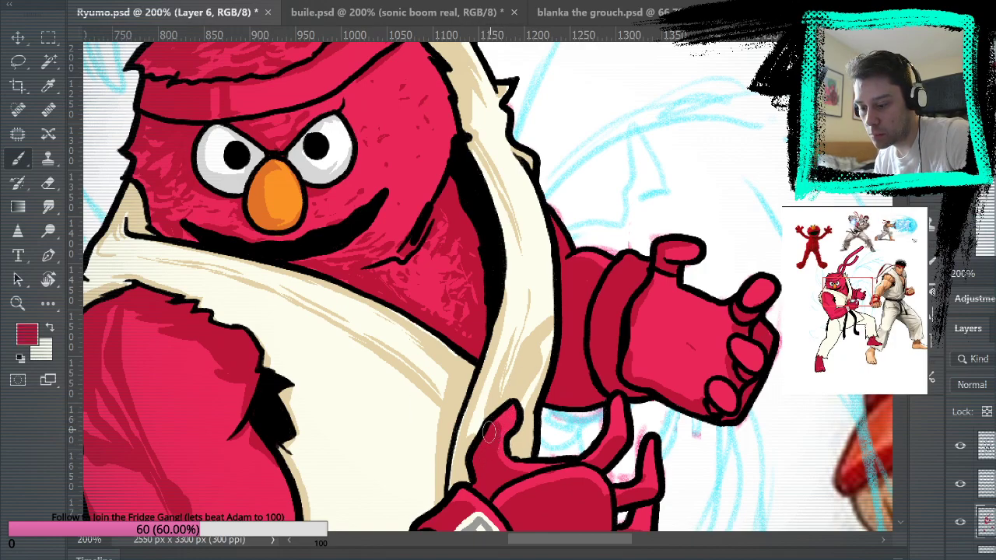
alt+click(537, 352)
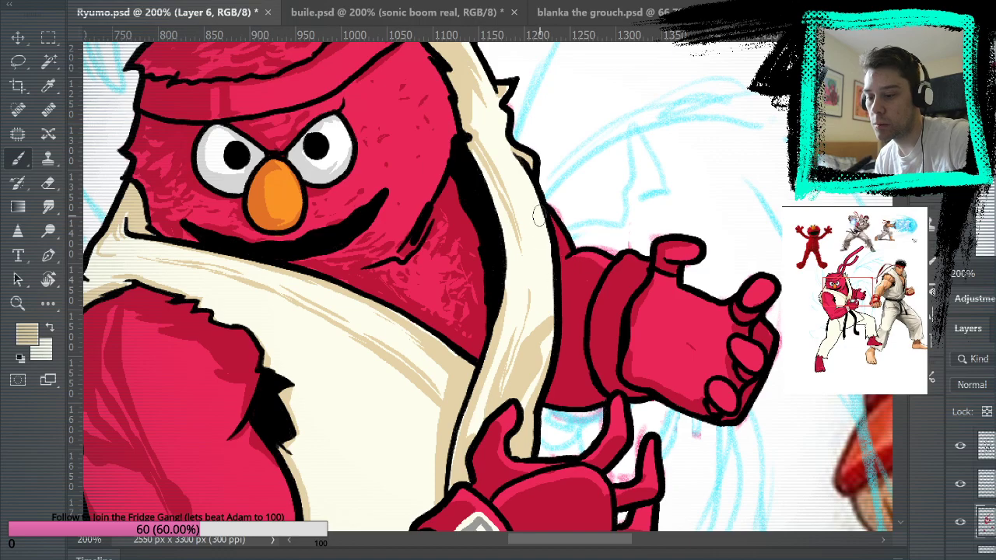
mouse_move(532, 193)
mouse_down()
mouse_move(554, 315)
mouse_move(542, 385)
mouse_up()
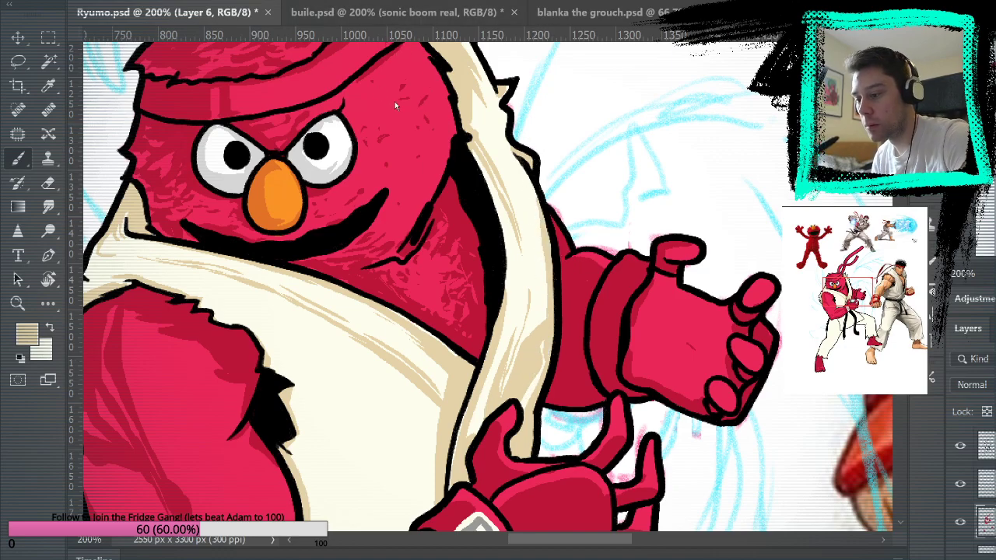
Step: View the whole canvas, compare Elmo with the Ryu reference up close, and sample a beige from the Ryu figure
key(ctrl+0)
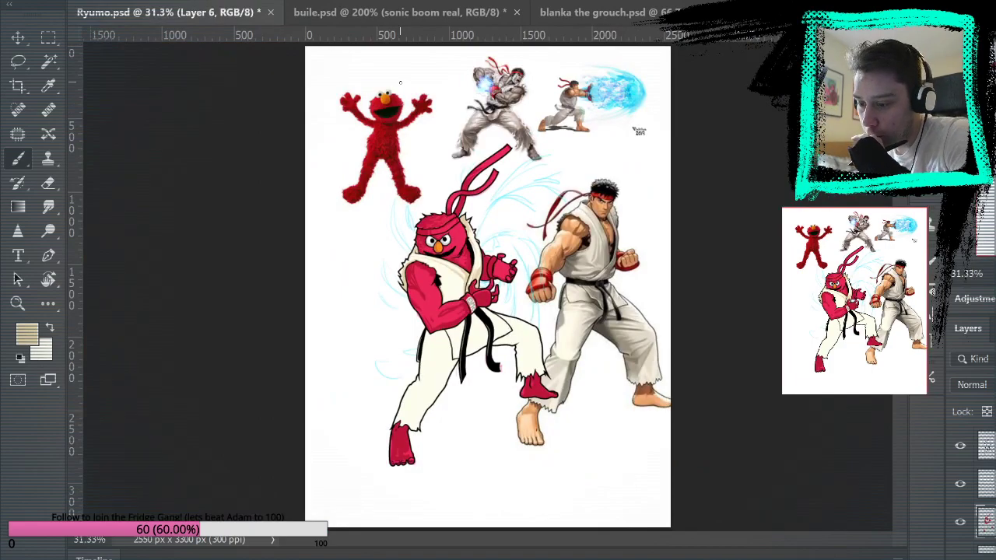
key(z)
click(513, 305)
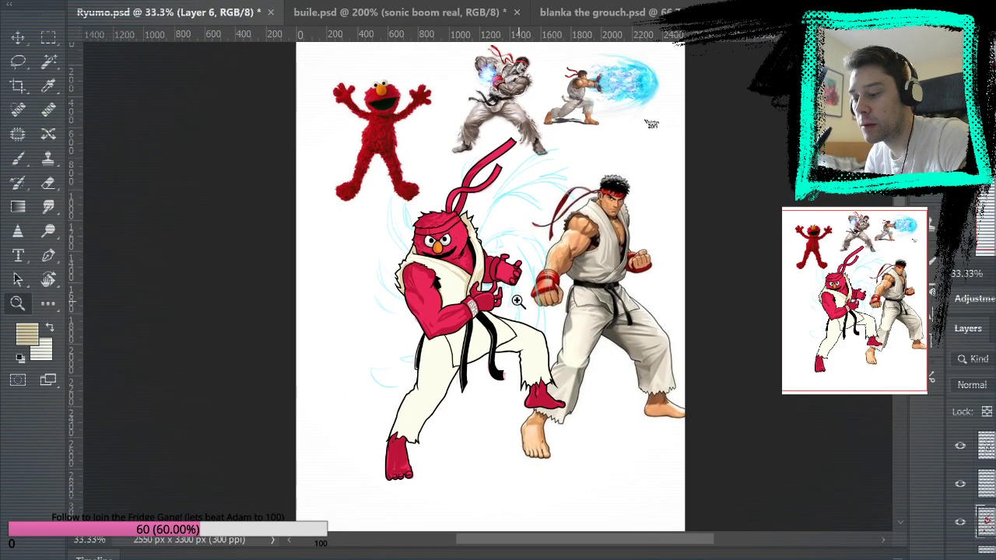
click(507, 307)
click(457, 245)
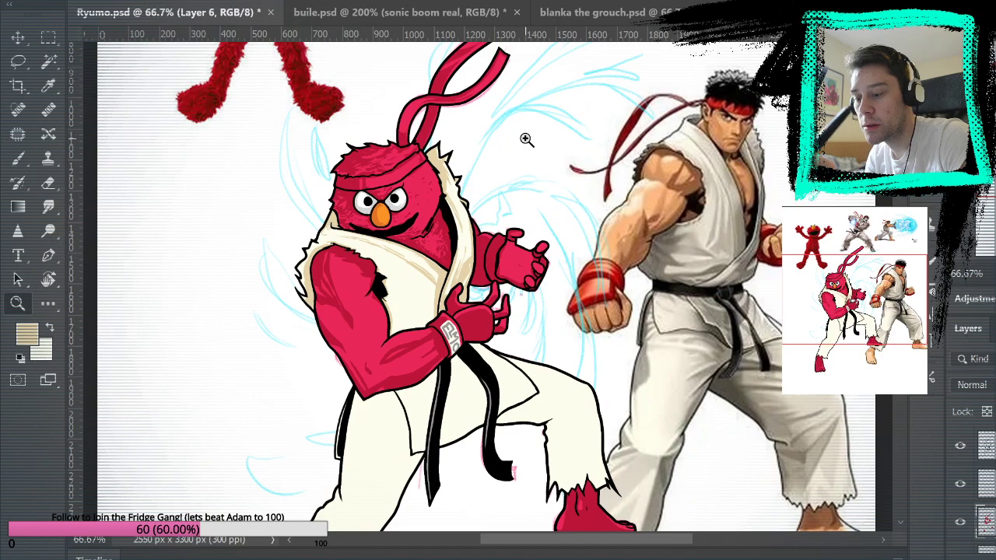
click(482, 262)
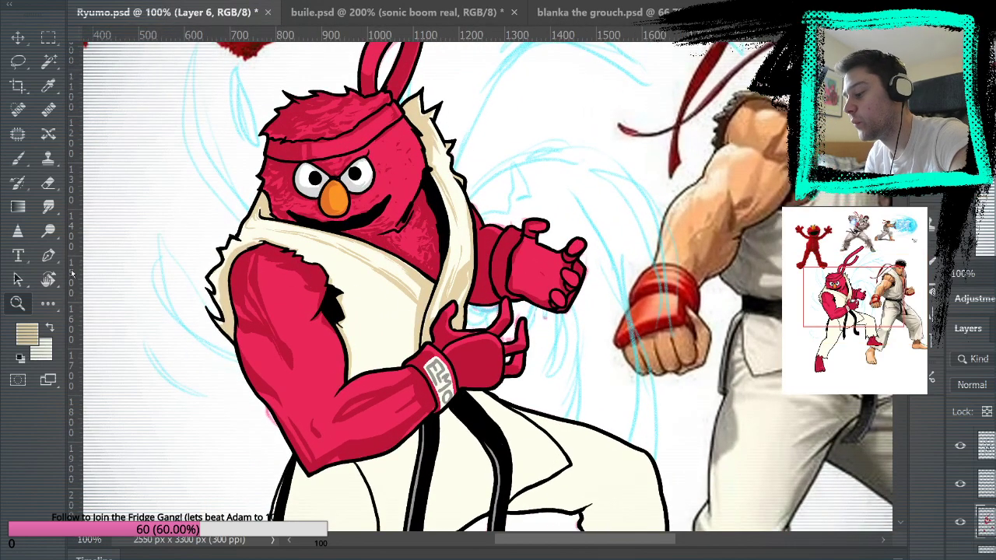
key(i)
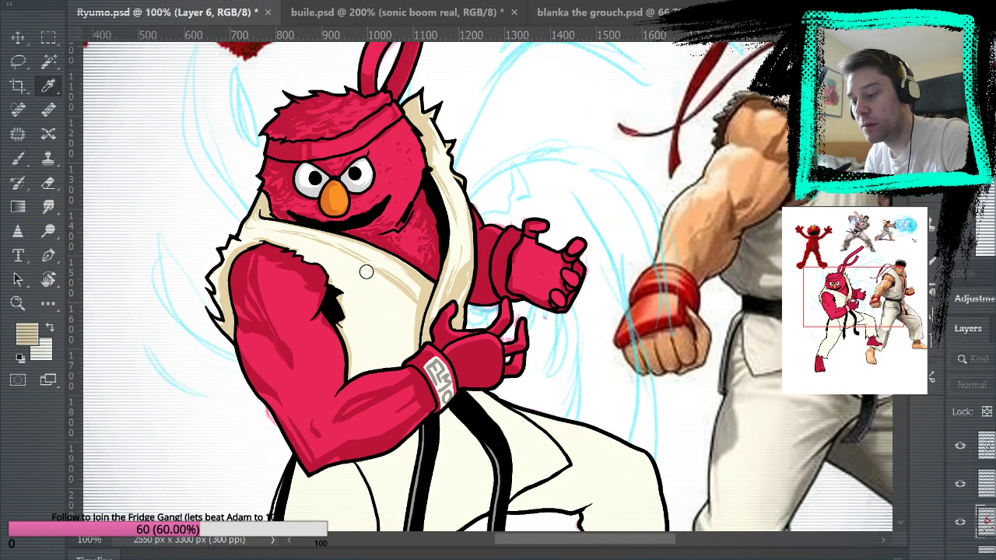
click(716, 253)
Step: Resample a greyer beige as the foreground colour and activate the Paint Bucket tool
key(z)
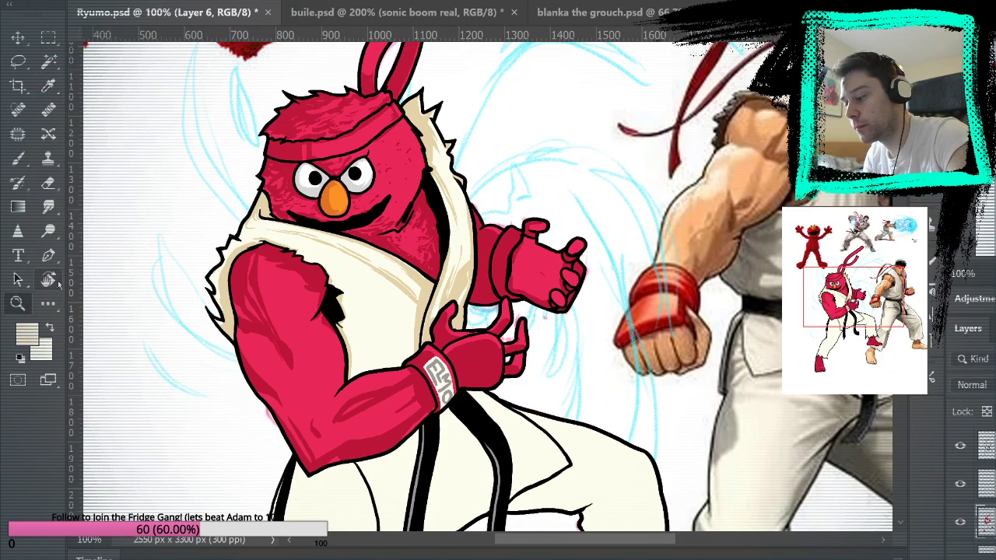
click(48, 304)
click(167, 260)
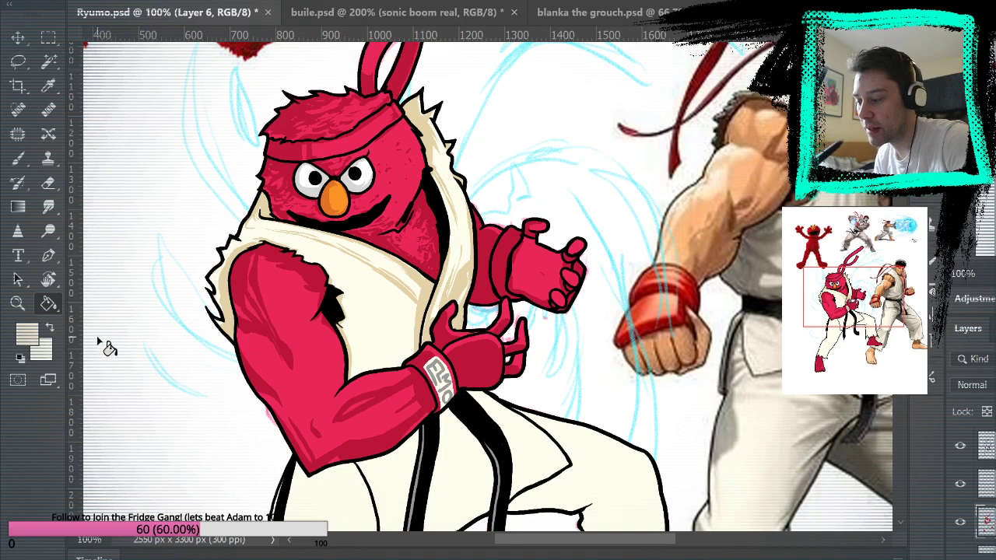
key(i)
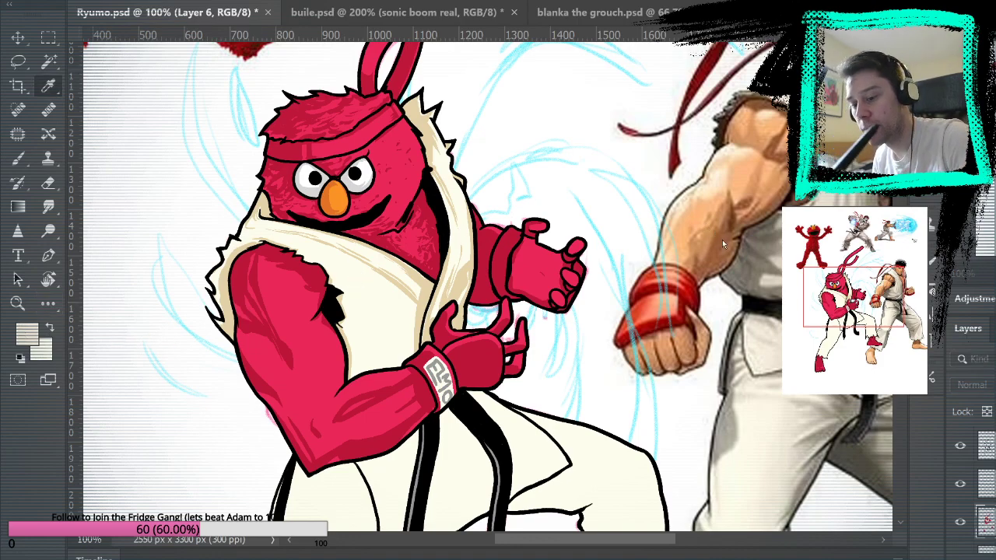
key(g)
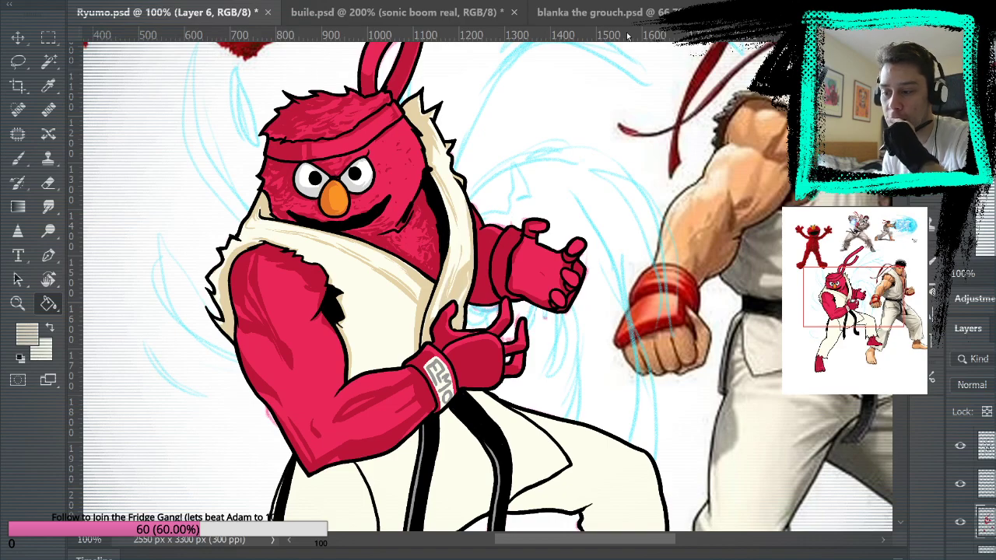
Step: Hide the layer holding the Elmo and Ryu reference pictures and make Layer 1 the active layer
scroll(972, 490, down, 5)
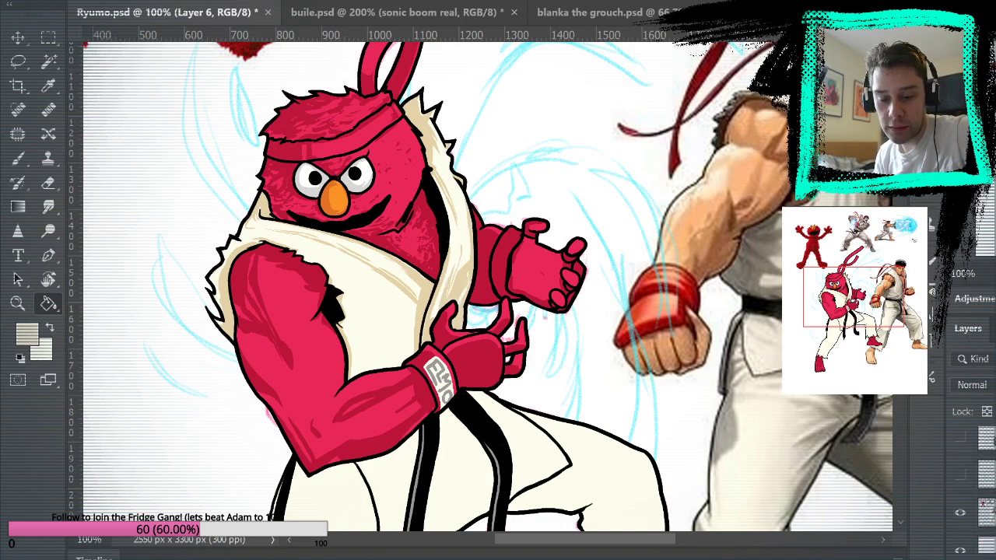
click(960, 514)
click(985, 511)
scroll(982, 490, up, 3)
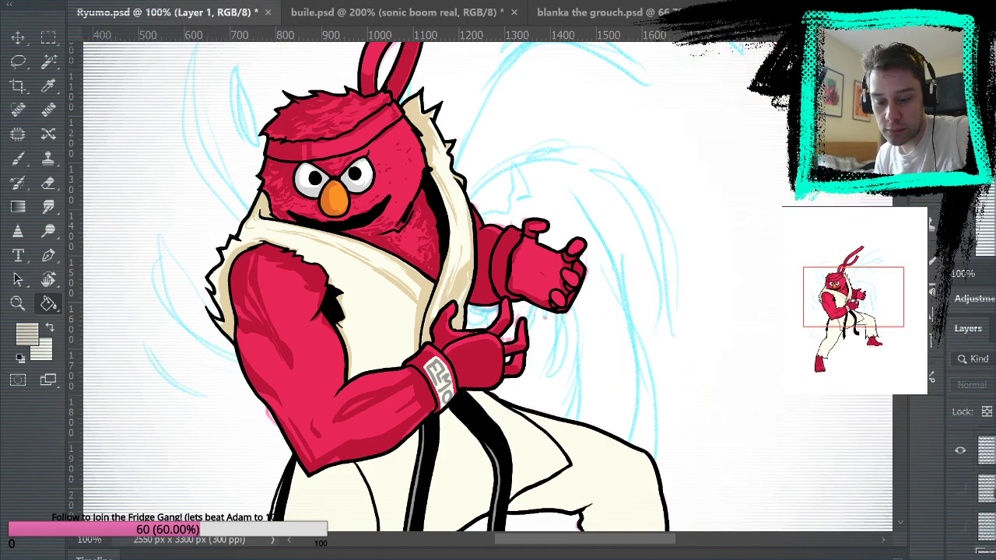
Step: Hide the blue sketch and black line art layers, and select the gi's tan shading by colour
click(961, 471)
scroll(973, 482, up, 1)
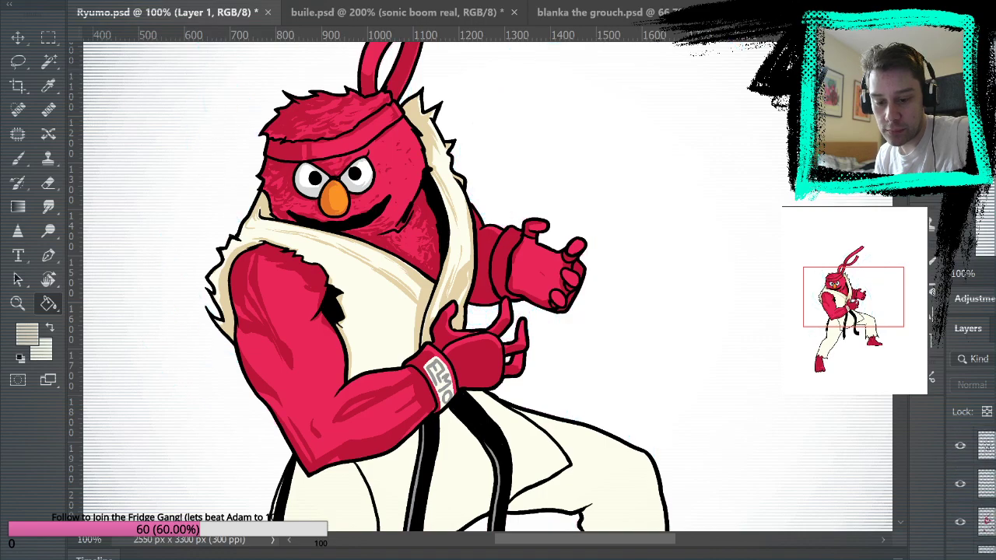
click(961, 450)
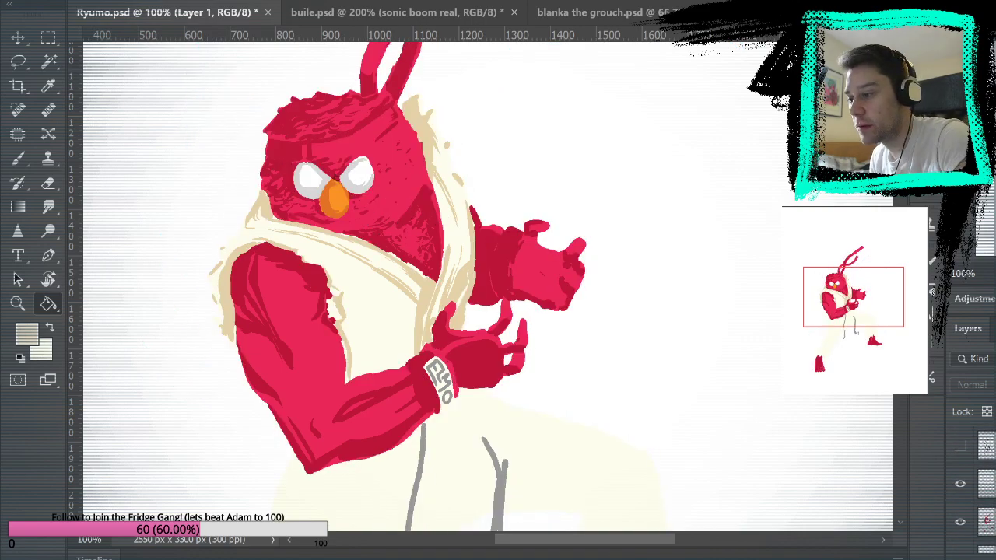
click(276, 131)
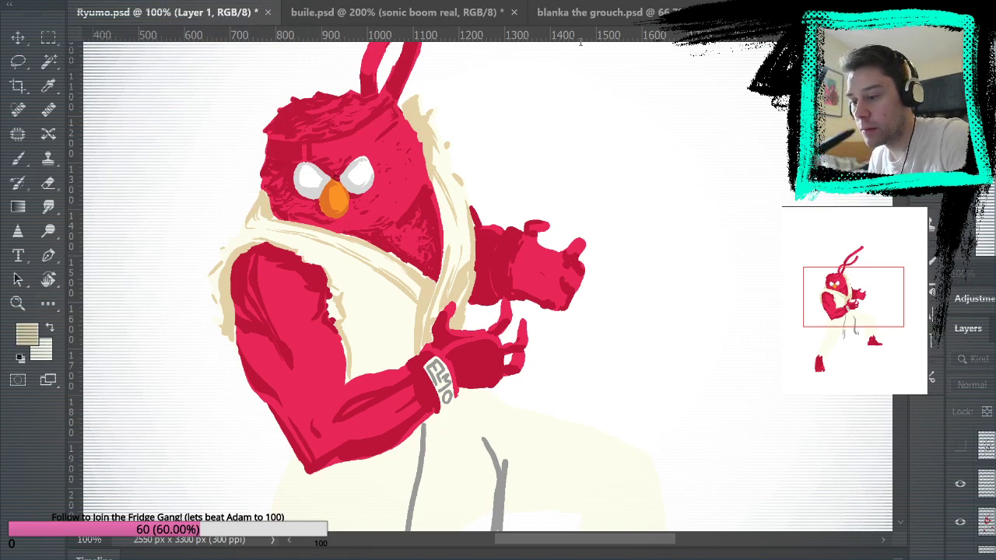
click(627, 29)
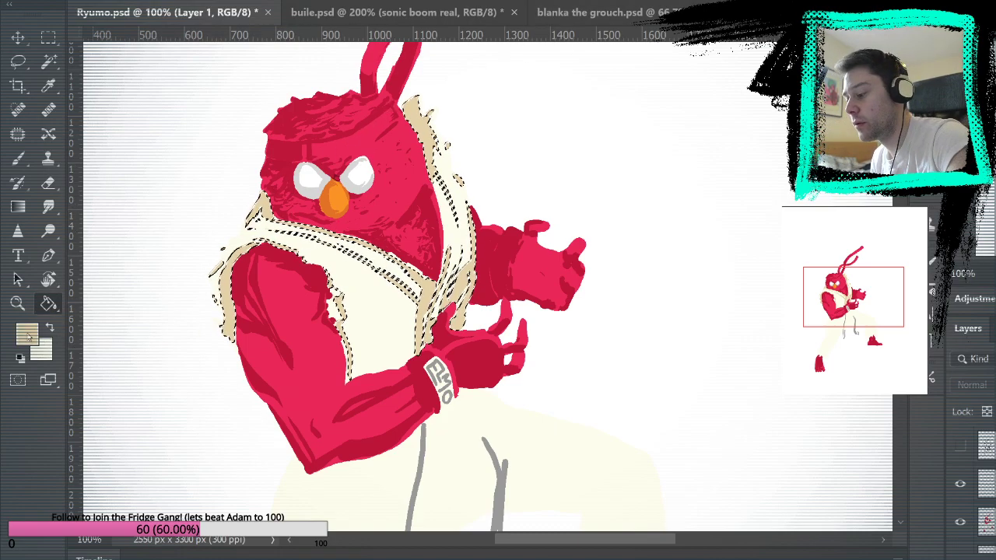
Step: Pick a paler beige as the foreground colour and make Layer 6 active
key(ctrl+u)
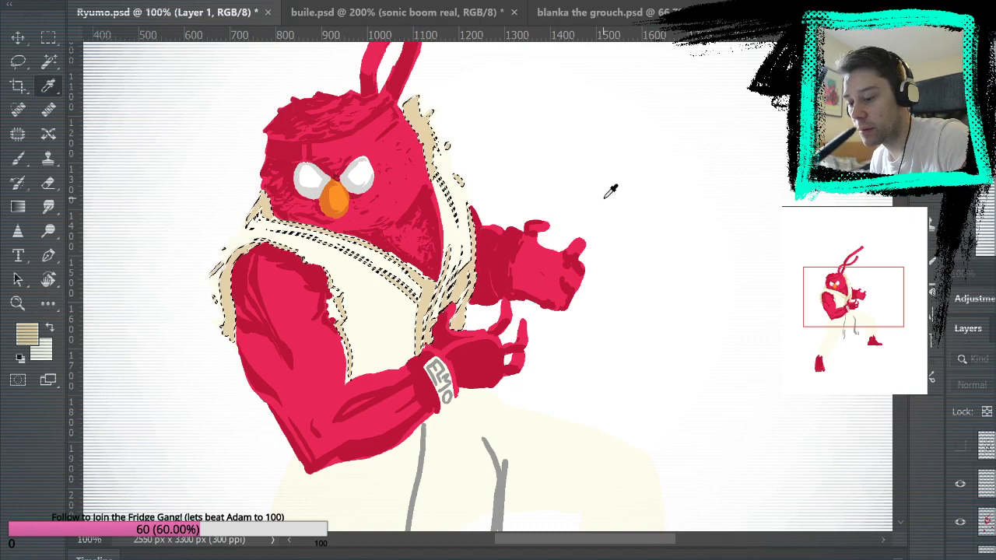
key(g)
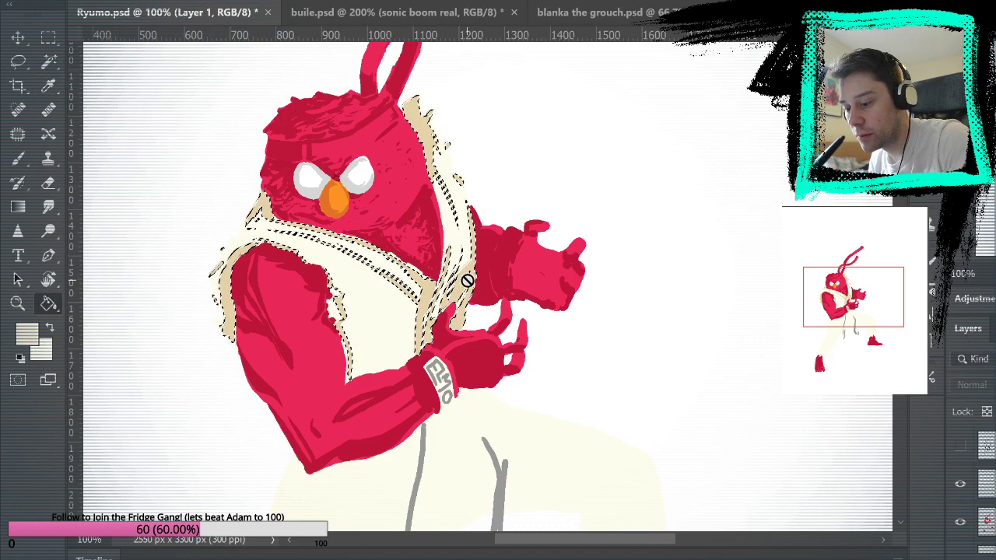
scroll(988, 486, down, 1)
click(988, 485)
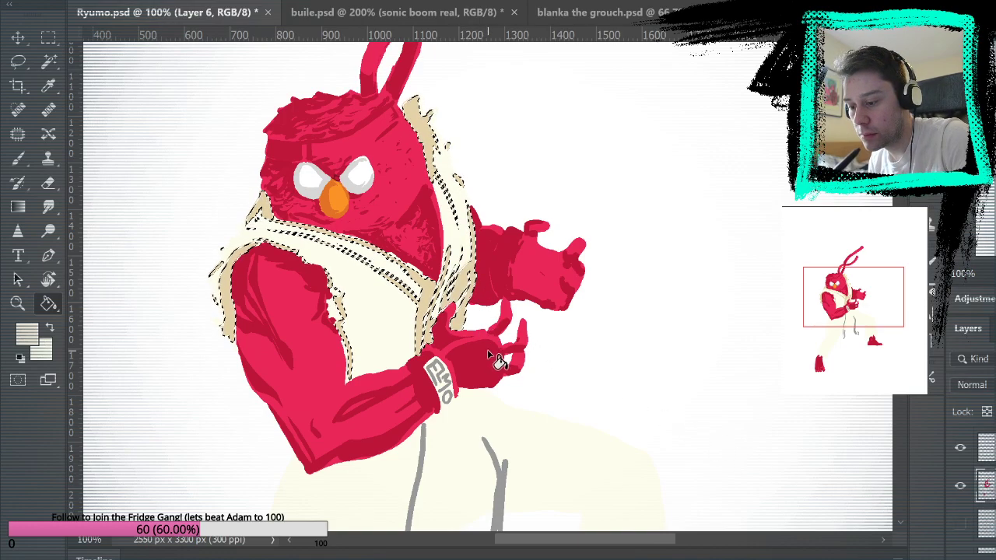
Step: Try repainting the selected gi shading in the paler beige, compare it with the line art, and undo it
key(b)
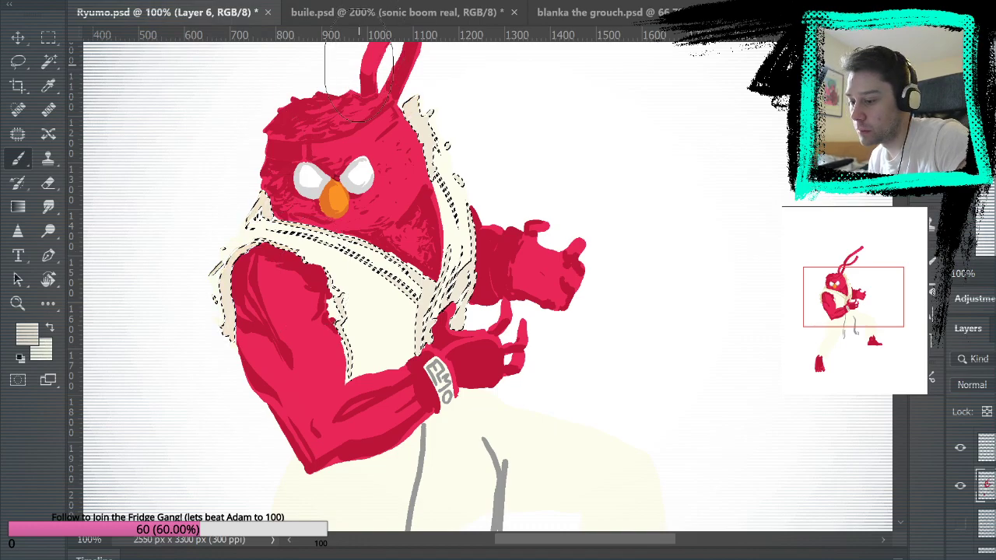
key(m)
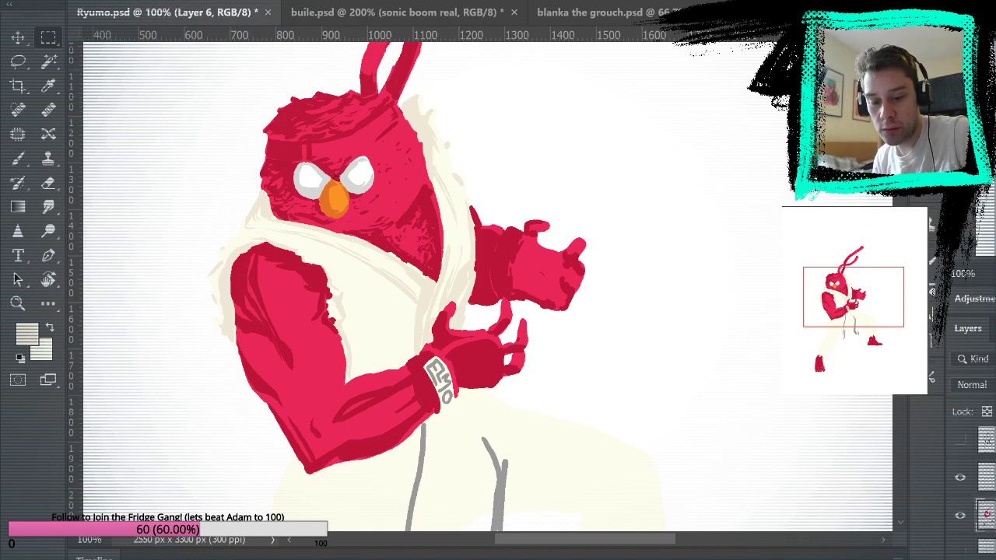
click(959, 522)
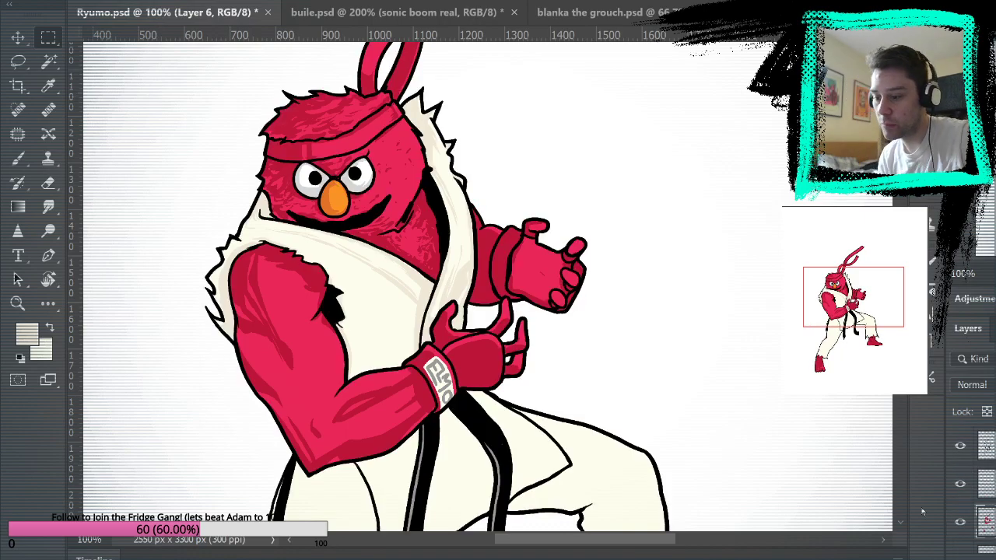
key(ctrl+z)
key(ctrl+z)
key(ctrl+z)
Step: Try a greyer beige on the selected gi shading, deselect it and show the line art
key(ctrl+u)
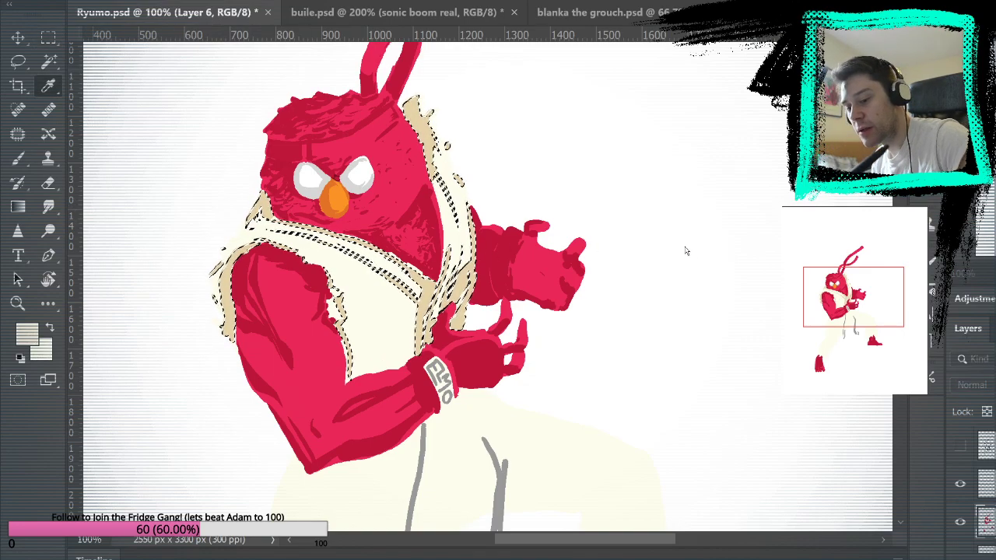
click(682, 252)
key(b)
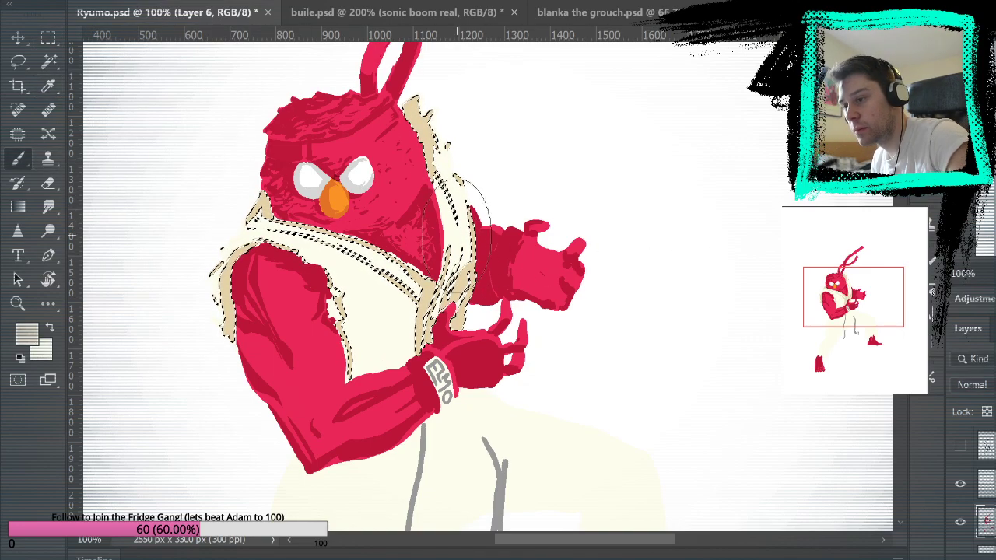
drag(469, 302, 416, 381)
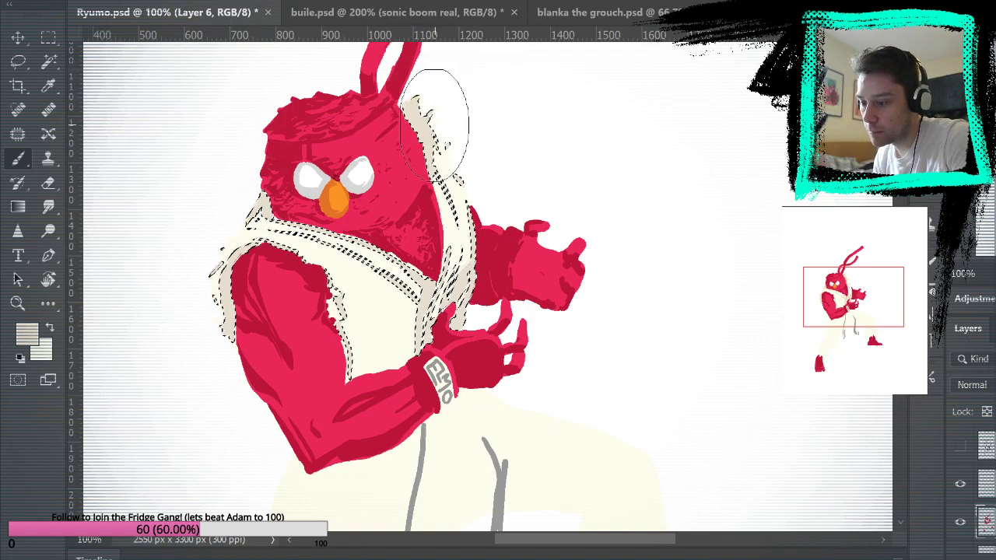
key(m)
key(ctrl+d)
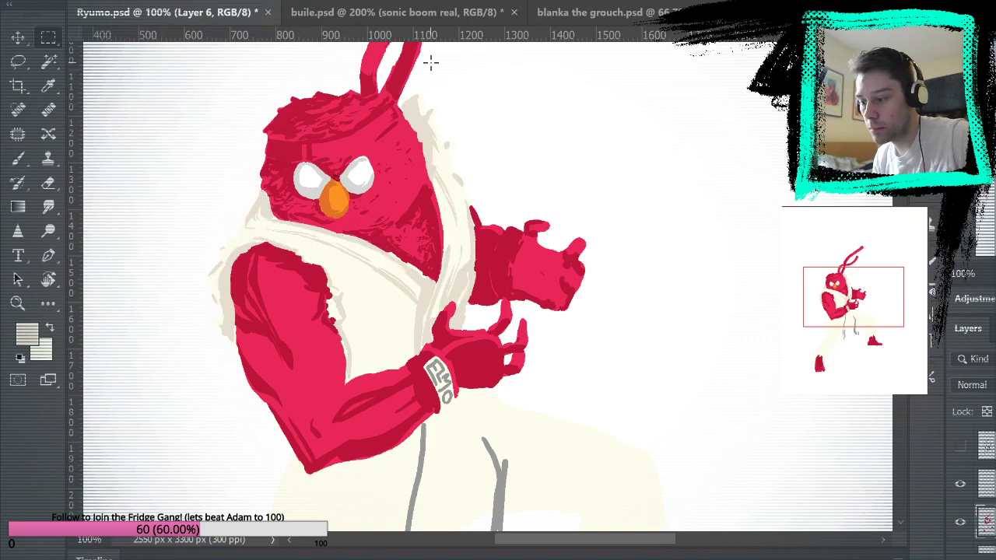
click(960, 446)
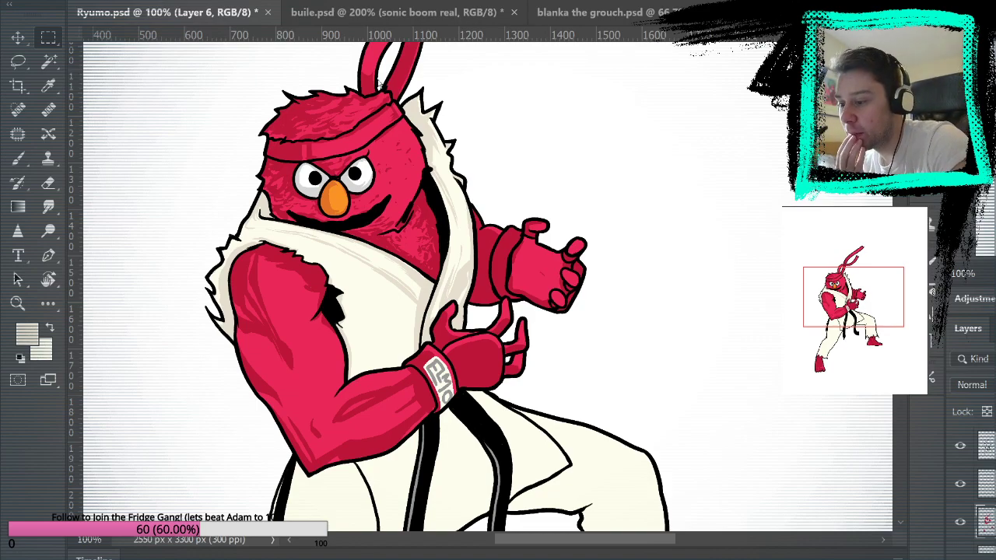
Step: Undo the last recolouring of the gi shading and restore its selection
key(ctrl+0)
key(z)
click(490, 257)
click(490, 258)
click(490, 257)
key(b)
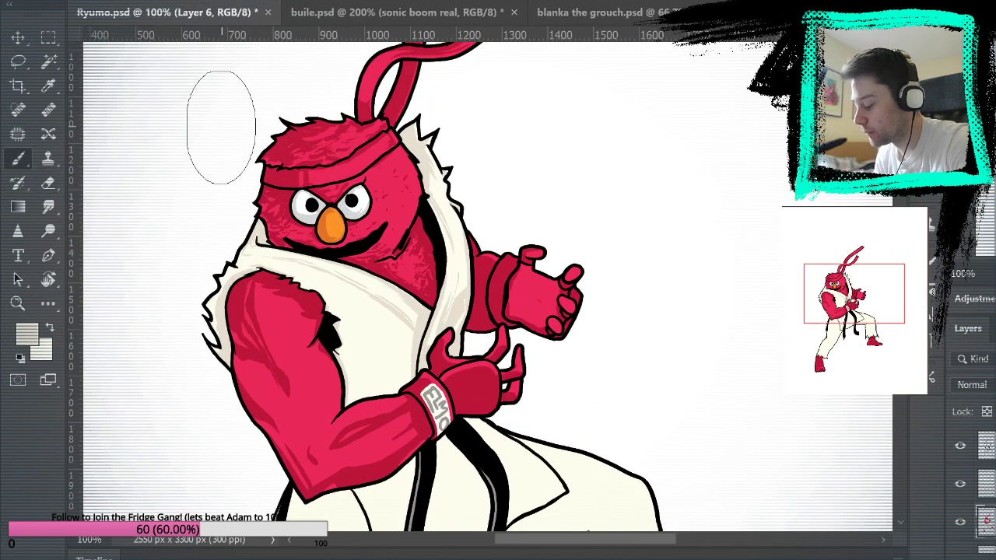
key(ctrl+z)
key(ctrl+z)
Step: Repaint the selected gi shading in a slightly darker grey-beige, deselect it and show the line art
key(alt+BackSpace)
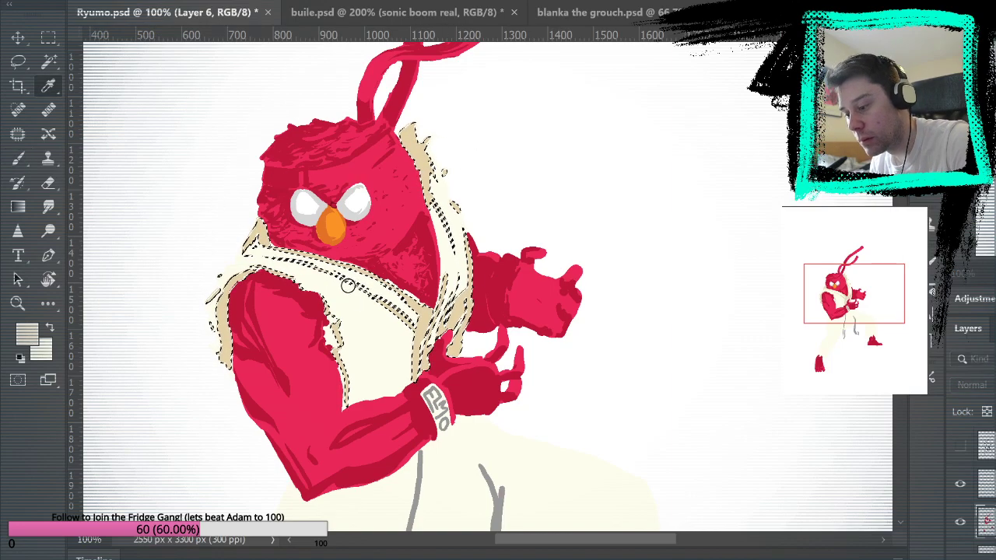
key(b)
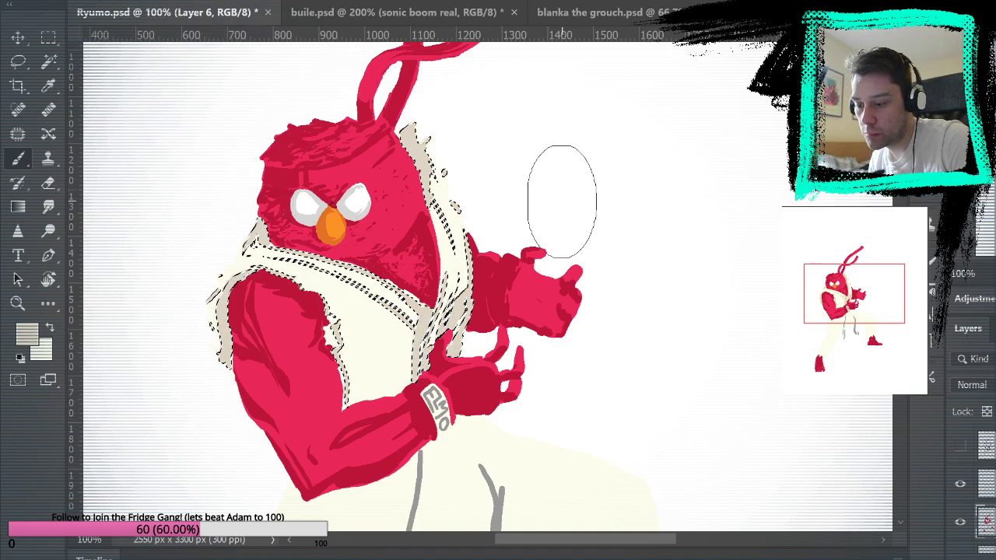
key(m)
click(547, 106)
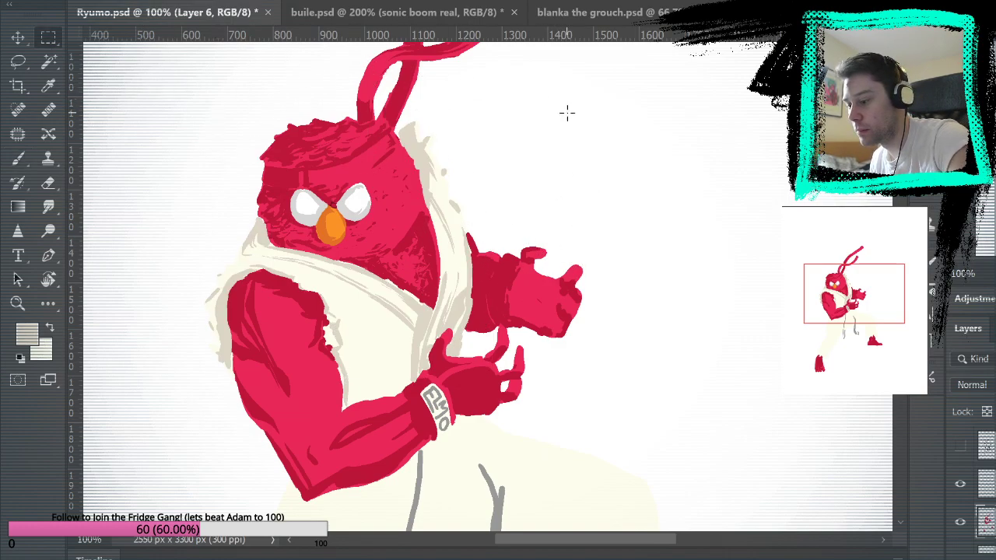
click(960, 446)
Step: Paint grey-beige shading along the lower edge of the gi's chest, just above the forearm and wristband
mouse_move(751, 473)
mouse_down()
mouse_move(789, 148)
mouse_move(751, 471)
mouse_up()
click(19, 159)
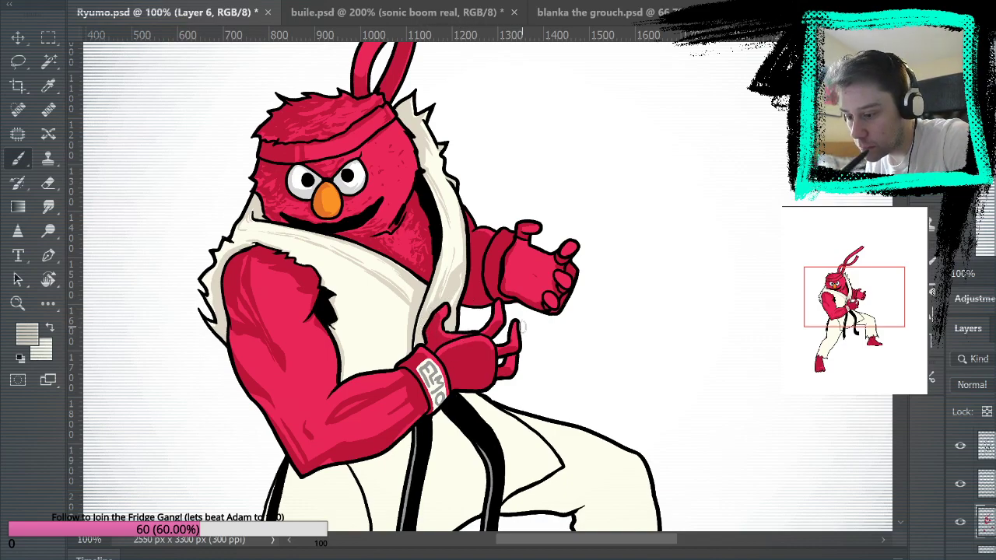
drag(565, 308, 649, 187)
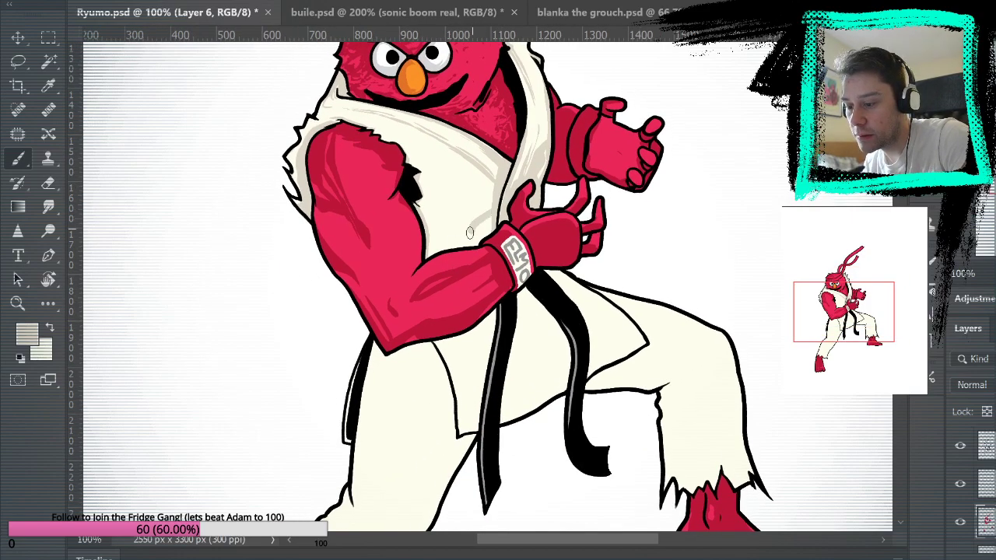
ctrl+space+click(440, 273)
mouse_move(405, 241)
mouse_down()
mouse_move(522, 198)
mouse_move(454, 216)
mouse_move(506, 209)
mouse_move(536, 194)
mouse_move(499, 210)
mouse_move(539, 180)
mouse_up()
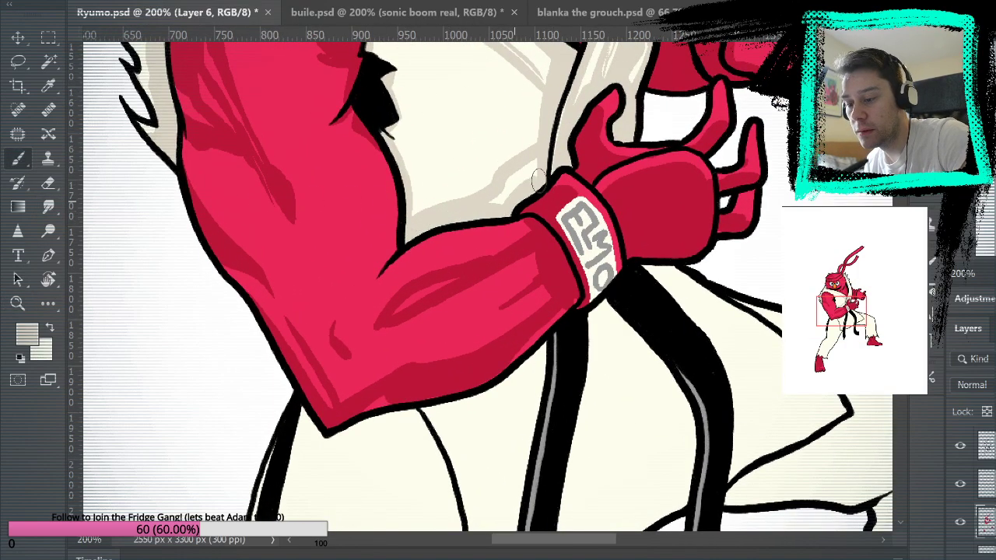
Step: Try shading a pointed fold from the black armpit tear across the gi's chest
mouse_move(675, 203)
mouse_down()
mouse_move(711, 367)
mouse_move(696, 356)
mouse_up()
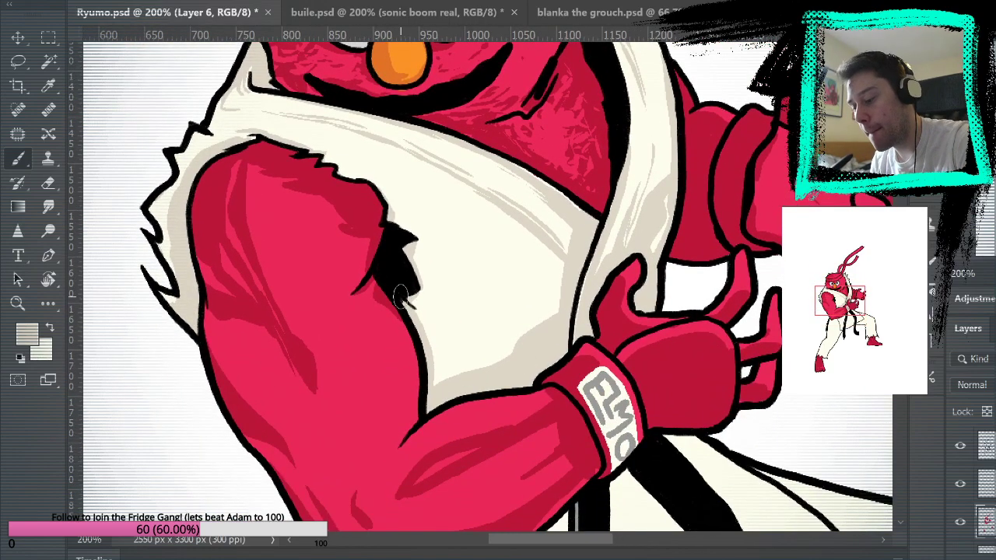
mouse_move(717, 350)
mouse_down()
mouse_move(771, 131)
mouse_move(725, 393)
mouse_up()
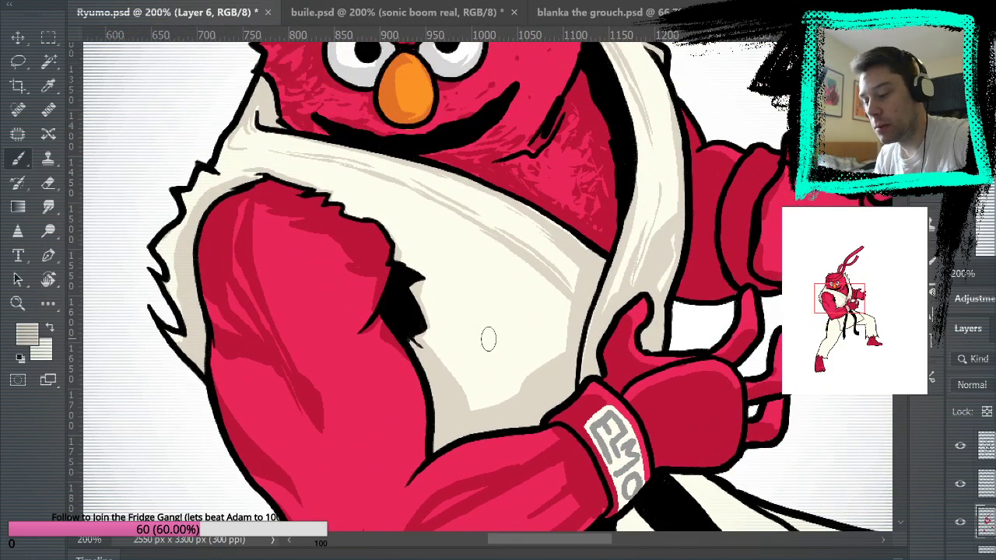
mouse_move(543, 342)
mouse_down()
mouse_move(456, 337)
mouse_move(430, 313)
mouse_move(419, 327)
mouse_move(450, 349)
mouse_move(541, 354)
mouse_up()
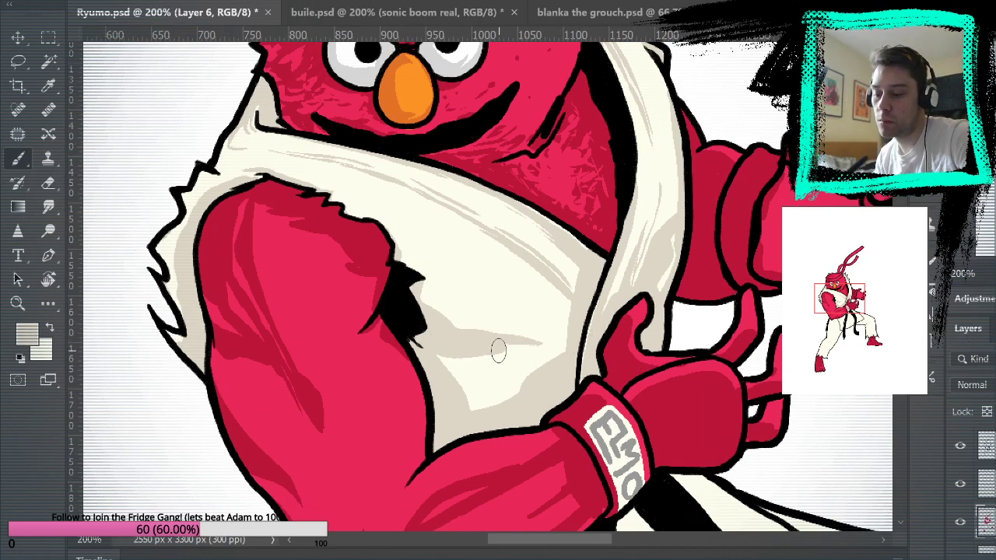
drag(496, 349, 537, 350)
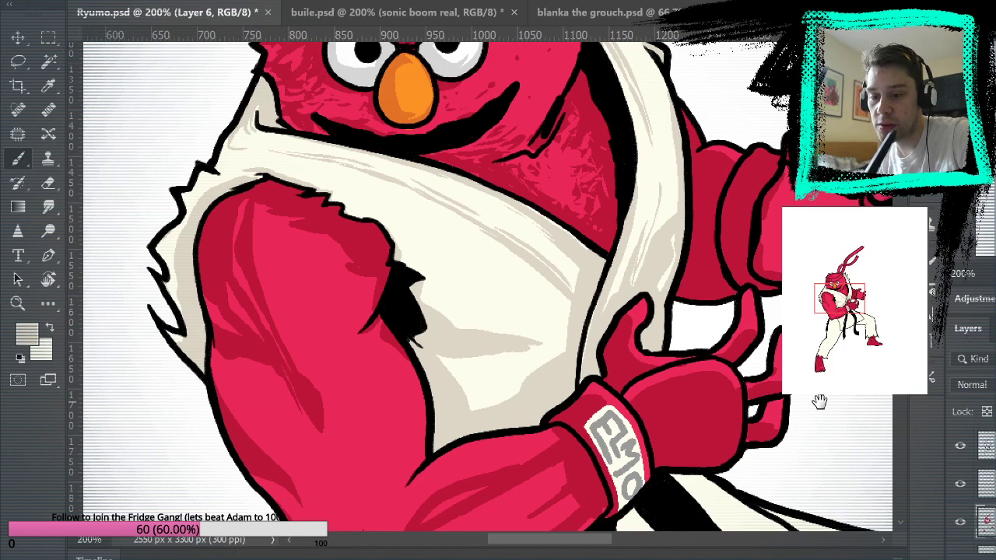
Step: Make Layer 7 active and look for the hidden reference image layers
drag(819, 401, 631, 373)
click(985, 506)
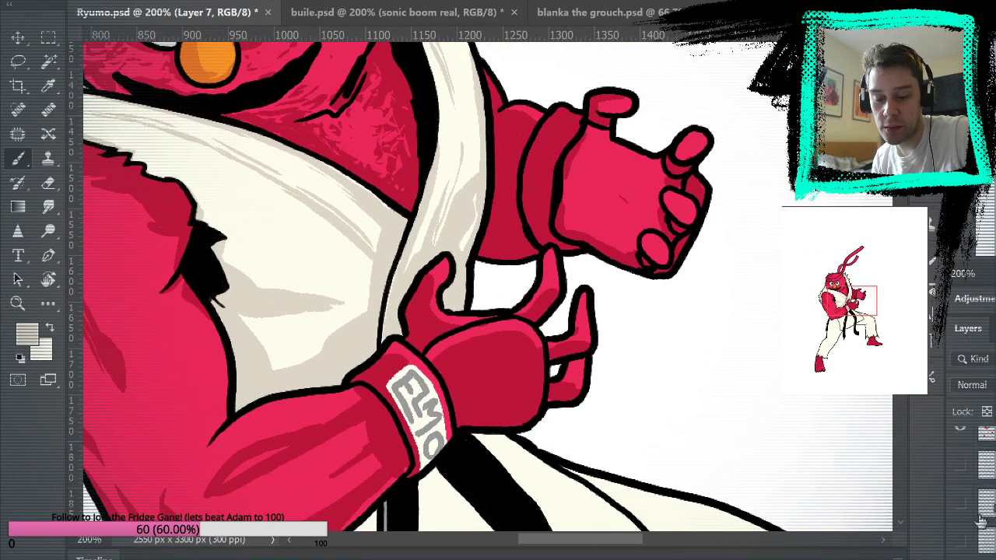
scroll(988, 519, down, 3)
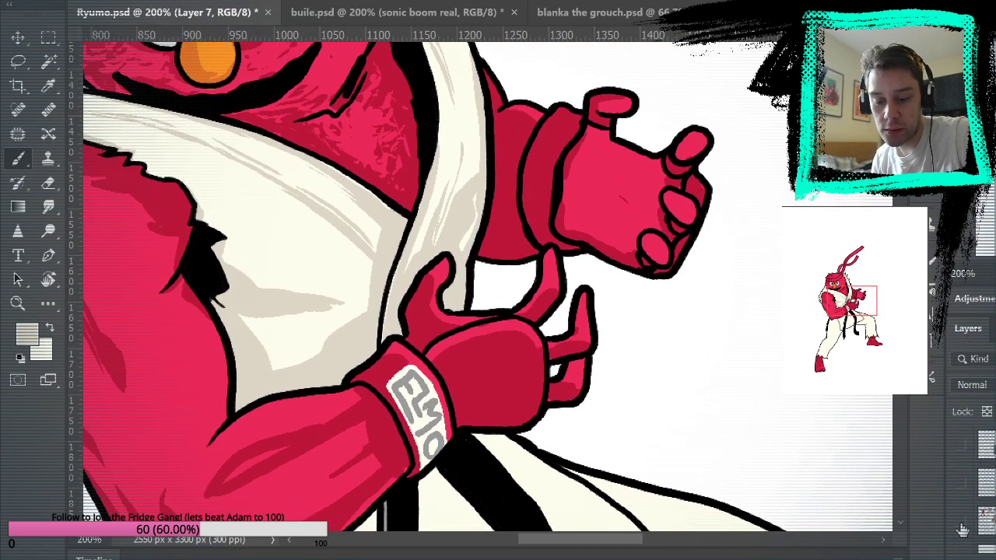
click(962, 524)
drag(875, 484, 669, 433)
mouse_move(671, 140)
mouse_down()
mouse_move(760, 402)
mouse_move(859, 289)
mouse_move(849, 396)
mouse_up()
mouse_move(436, 494)
mouse_down()
mouse_move(847, 409)
mouse_move(995, 295)
mouse_move(979, 322)
mouse_up()
Step: Undo the recent fold shading strokes on the gi's chest
key(ctrl+z)
key(ctrl+z)
key(ctrl+z)
key(ctrl+z)
key(ctrl+z)
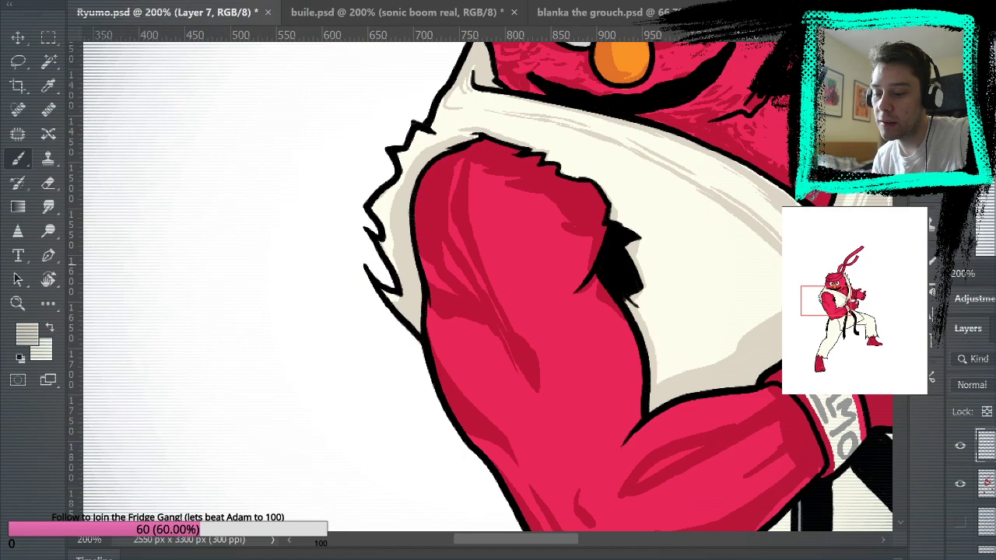
Step: Show the reference images and bring the torso of the large Ryu reference into view
drag(636, 303, 667, 384)
drag(778, 304, 564, 426)
drag(841, 374, 593, 226)
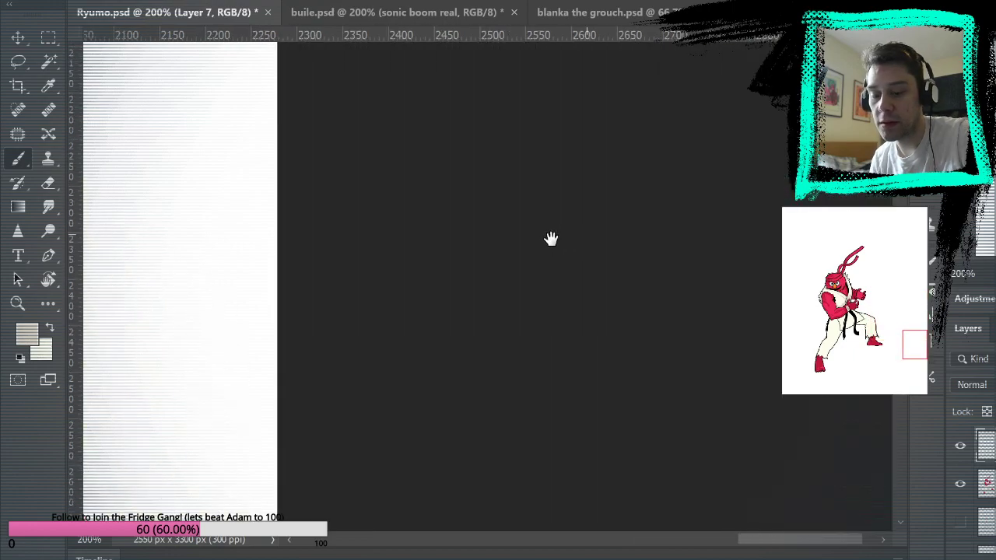
scroll(964, 482, down, 3)
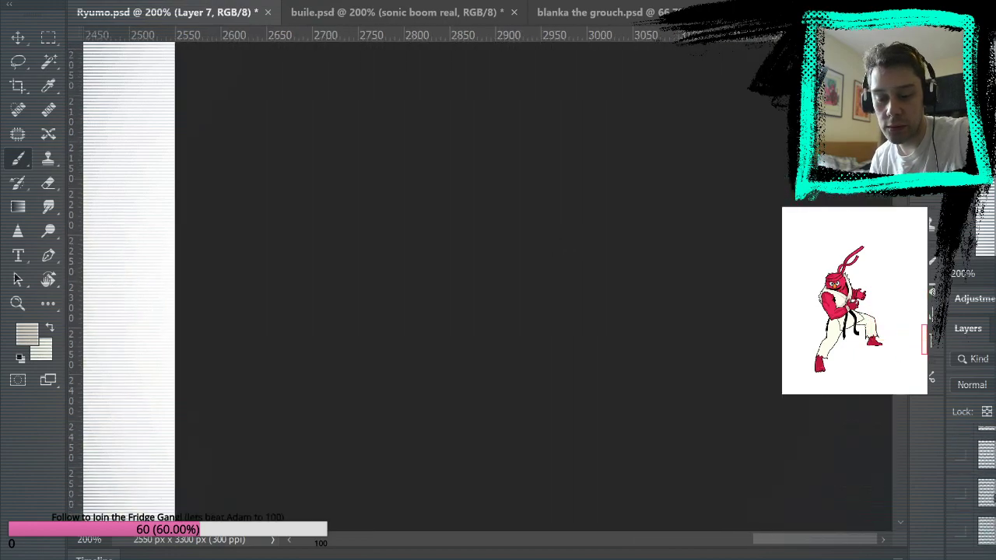
click(960, 502)
drag(454, 402, 767, 408)
drag(693, 391, 860, 462)
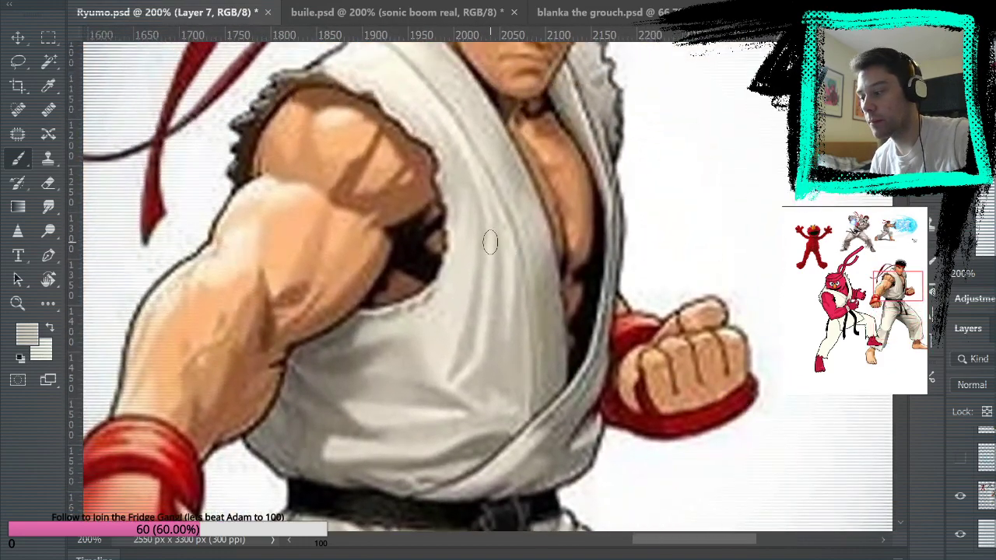
Step: Try tracing the long vertical folds on the Ryu reference's gi, and undo the strokes
drag(428, 106, 490, 368)
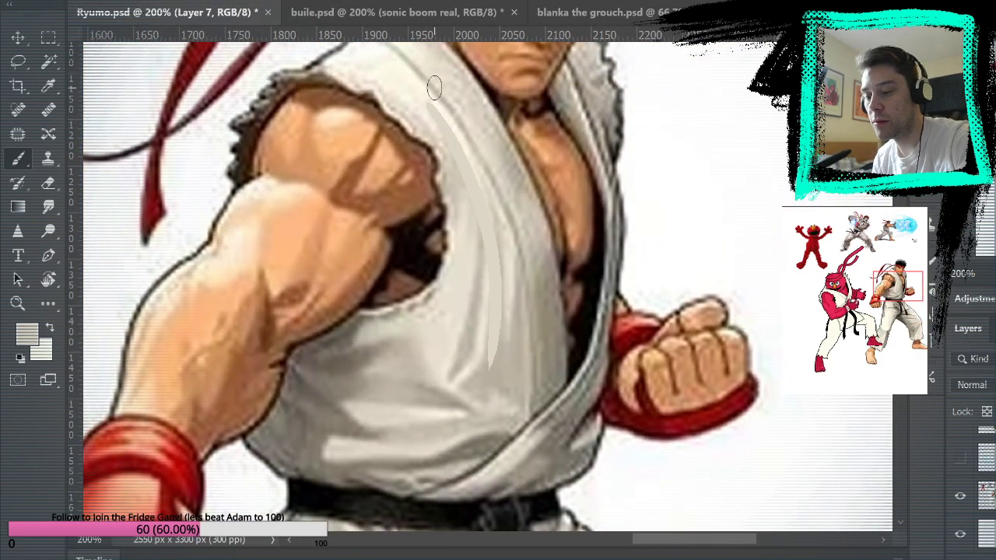
mouse_move(436, 88)
mouse_down()
mouse_move(499, 188)
mouse_move(522, 407)
mouse_up()
drag(443, 97, 495, 386)
key(ctrl+z)
key(ctrl+z)
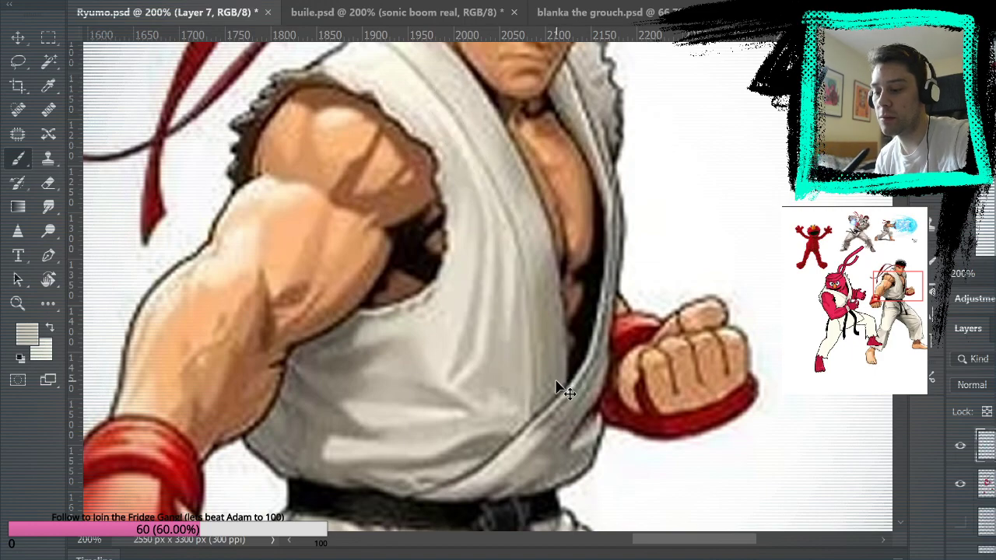
Step: Try tracing the horizontal folds across the lower torso of the Ryu reference's gi, and undo the strokes
mouse_move(321, 360)
mouse_down()
mouse_move(358, 386)
mouse_move(467, 400)
mouse_move(504, 317)
mouse_move(497, 274)
mouse_up()
mouse_move(478, 197)
mouse_down()
mouse_move(482, 426)
mouse_move(469, 452)
mouse_move(328, 461)
mouse_move(288, 403)
mouse_move(436, 430)
mouse_up()
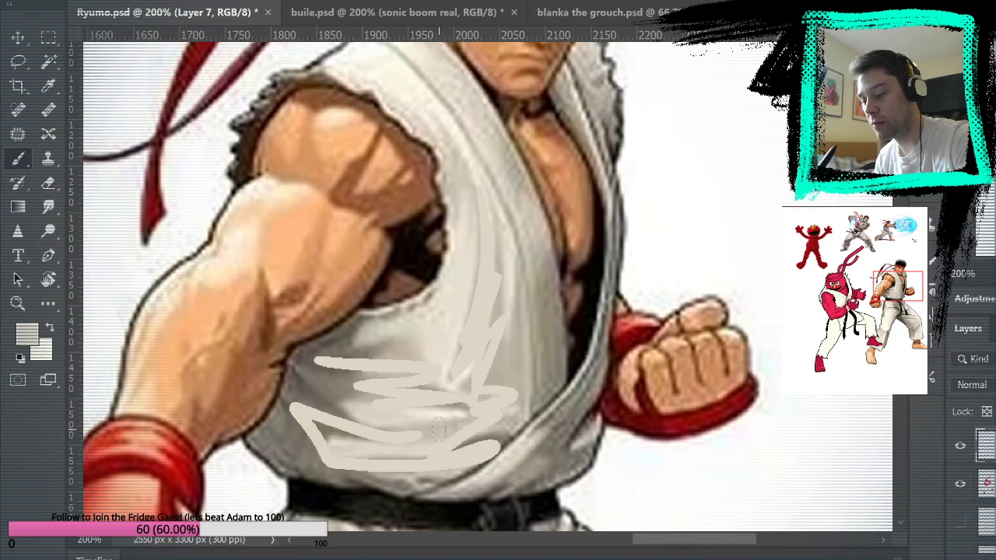
key(ctrl+z)
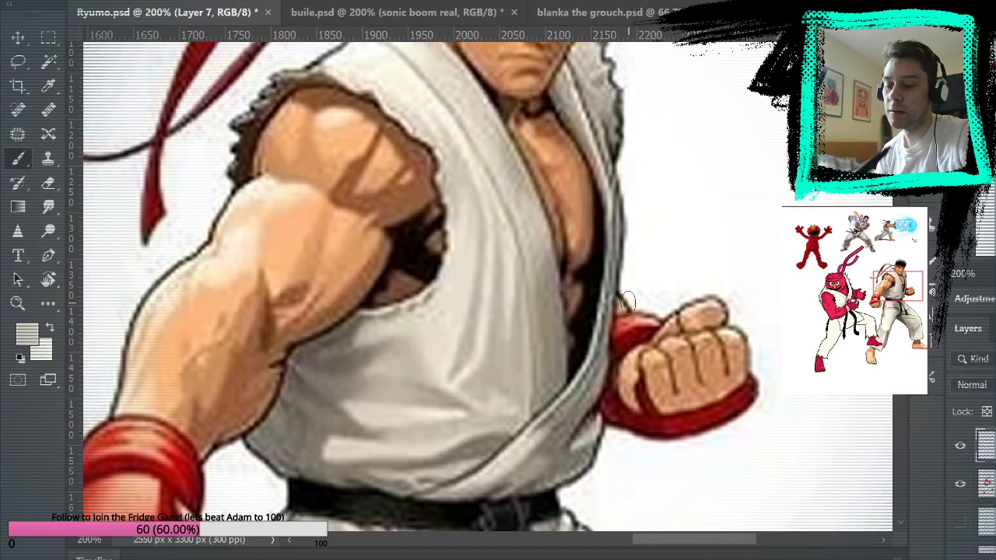
Step: Return to the Elmo figure and paint a long diagonal grey-beige fold down the gi's chest, undoing one stroke
mouse_move(507, 350)
mouse_down()
mouse_move(679, 328)
mouse_move(298, 296)
mouse_move(154, 399)
mouse_move(156, 366)
mouse_up()
mouse_move(411, 196)
mouse_down()
mouse_move(501, 269)
mouse_move(562, 357)
mouse_up()
key(ctrl+z)
mouse_move(437, 224)
mouse_down()
mouse_move(552, 332)
mouse_move(557, 347)
mouse_move(543, 368)
mouse_up()
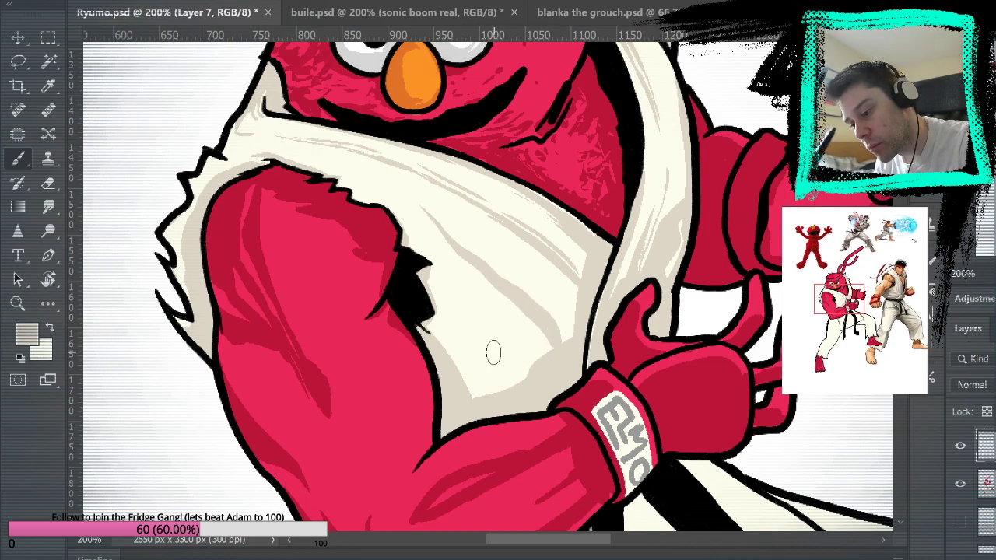
Step: Paint grey-beige folds on the gi's waist above the forearm and thin diagonal creases on the chest
mouse_move(451, 364)
mouse_down()
mouse_move(520, 342)
mouse_move(517, 333)
mouse_move(544, 355)
mouse_move(451, 373)
mouse_move(487, 380)
mouse_up()
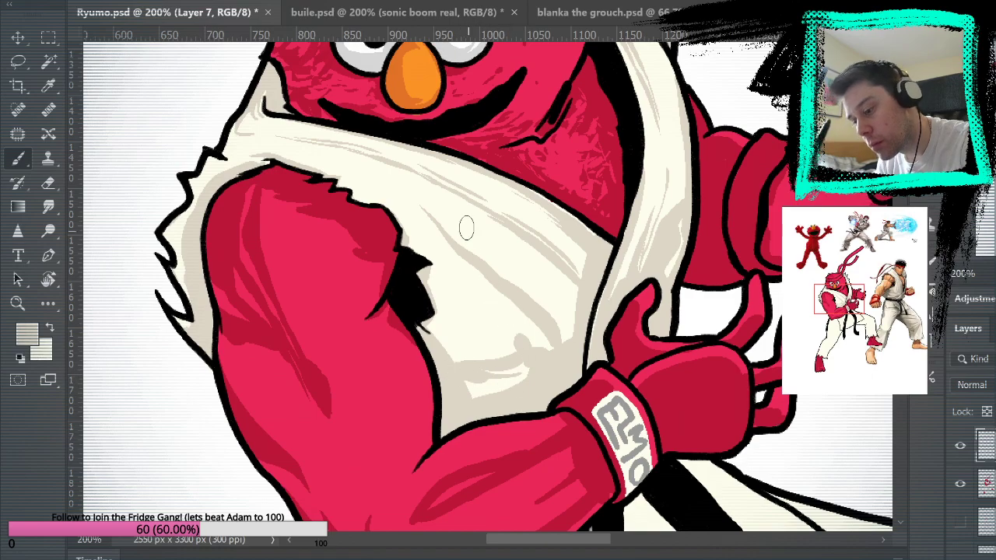
drag(437, 331, 503, 355)
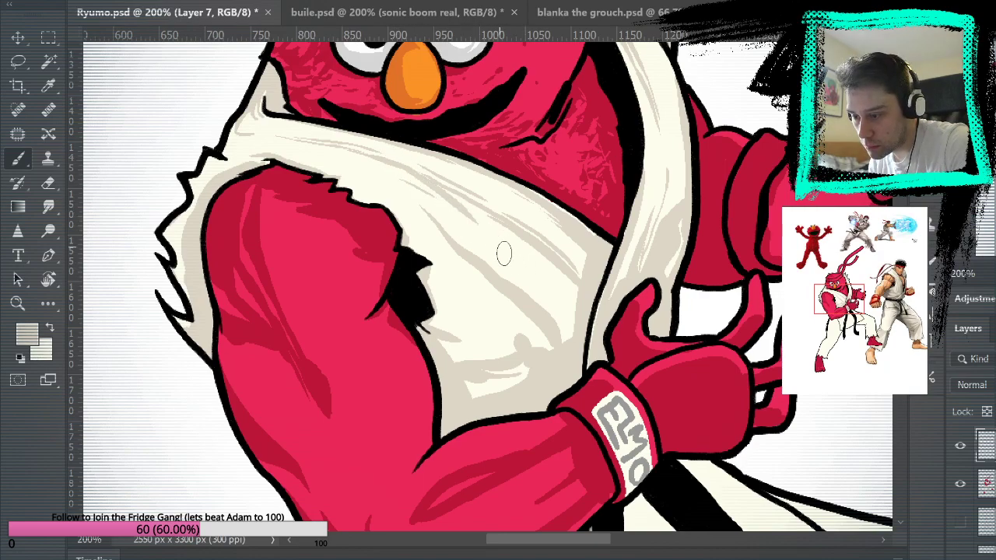
drag(483, 233, 379, 158)
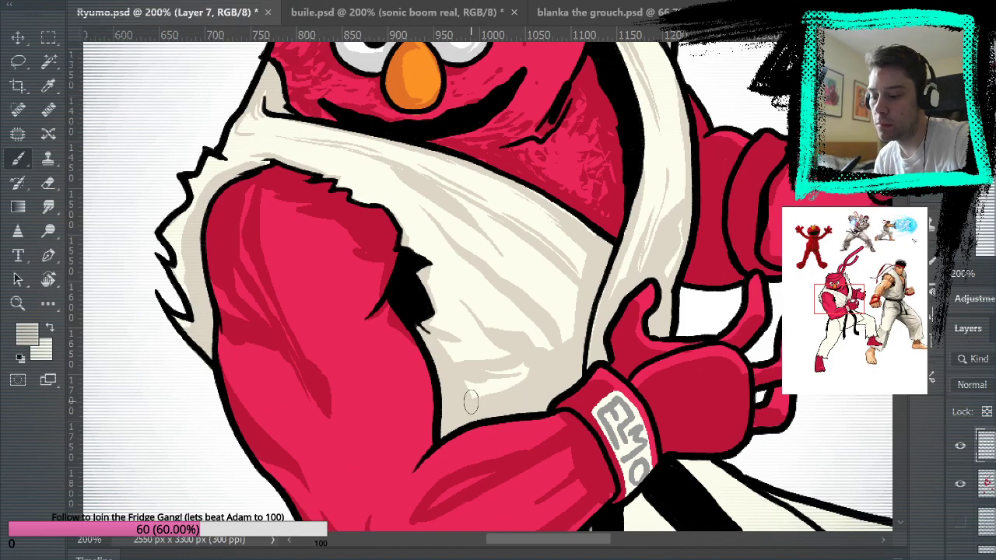
drag(675, 339, 592, 319)
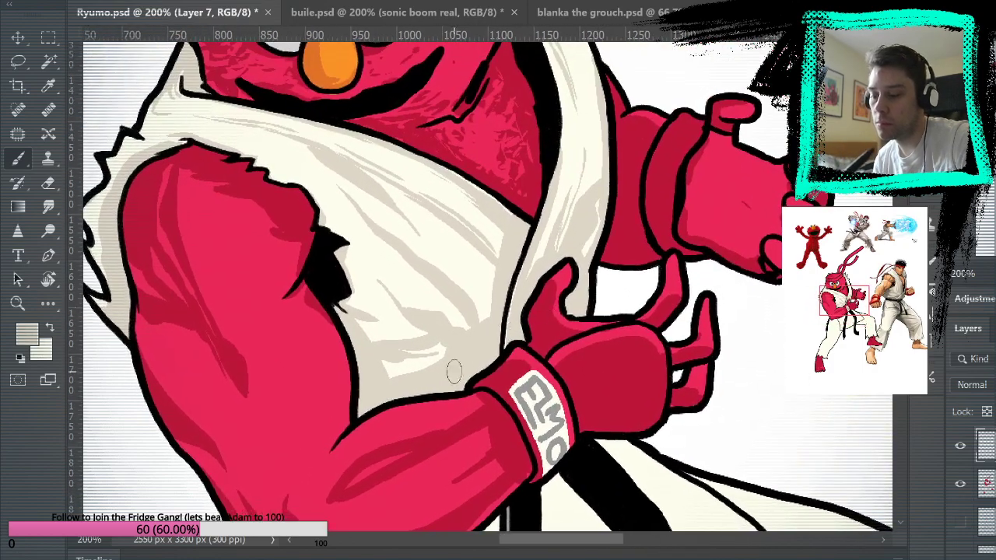
Step: Sample the gi's off-white and paint highlight creases into the waist shading above the wristband, redoing unsatisfactory strokes
alt+click(485, 271)
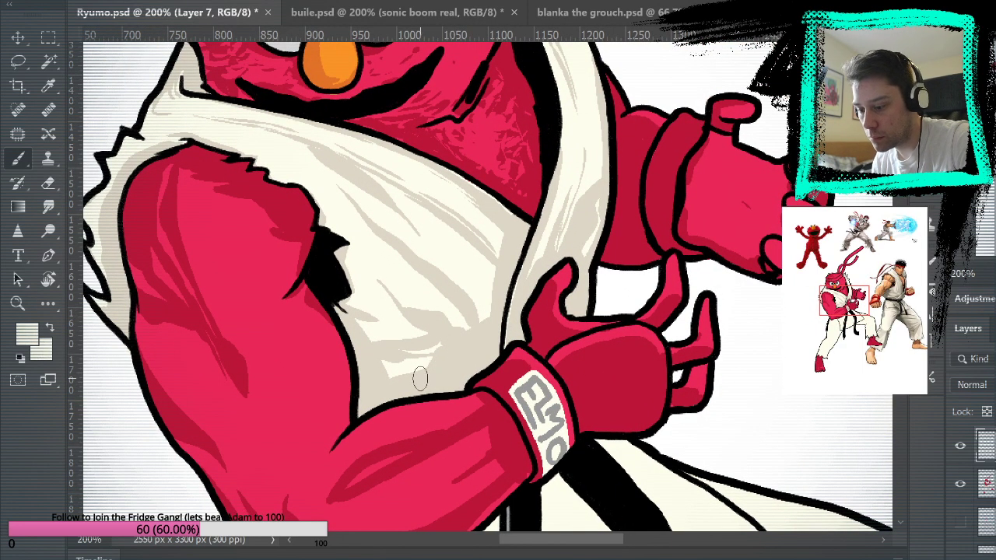
mouse_move(417, 375)
mouse_down()
mouse_move(460, 369)
mouse_move(485, 331)
mouse_up()
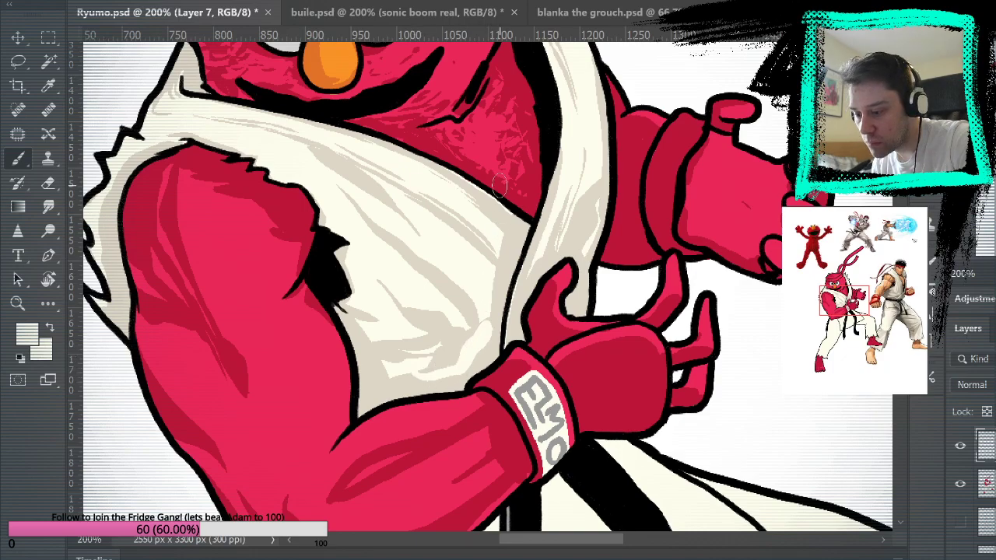
key(ctrl+z)
mouse_move(420, 376)
mouse_down()
mouse_move(445, 377)
mouse_move(477, 353)
mouse_up()
key(ctrl+z)
mouse_move(407, 368)
mouse_down()
mouse_move(456, 375)
mouse_move(476, 350)
mouse_up()
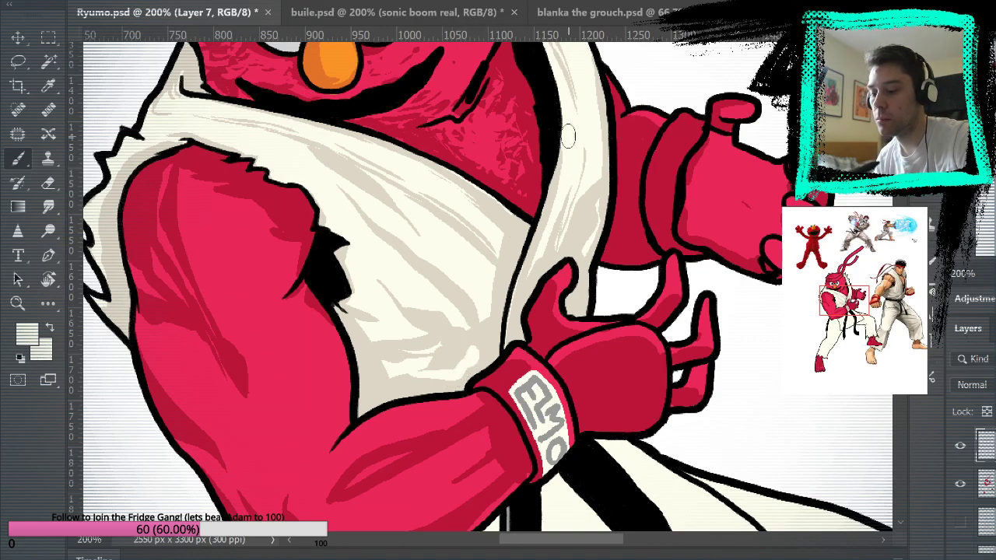
drag(387, 368, 382, 380)
drag(372, 231, 442, 285)
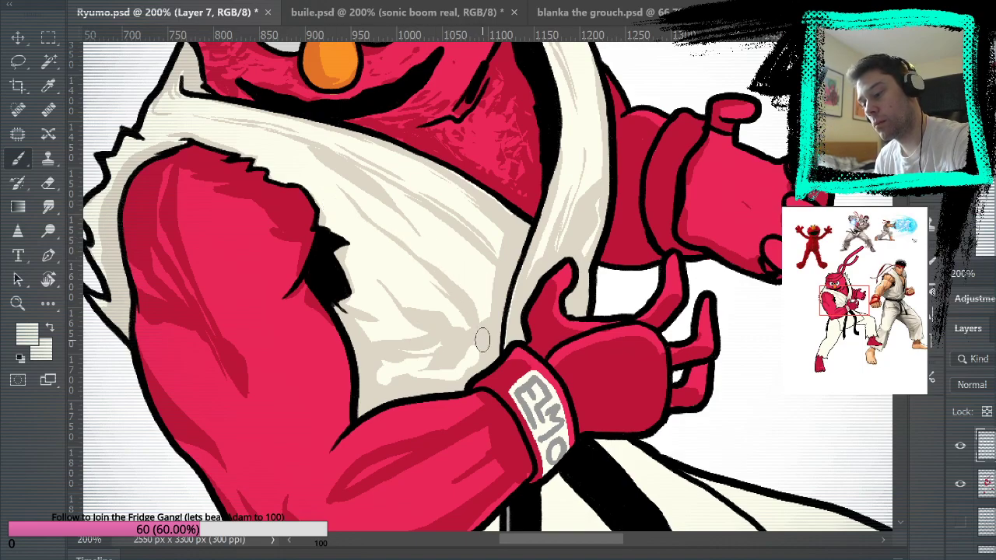
Step: Sample the grey-beige and add small fold shadows on the gi below the armpit, trimming their edges with off-white
alt+click(453, 284)
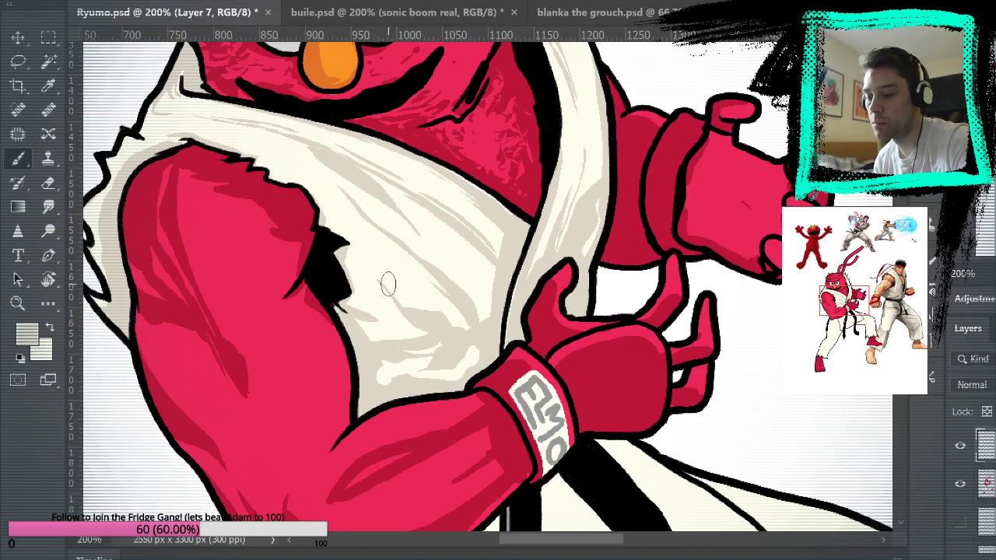
drag(378, 341, 395, 337)
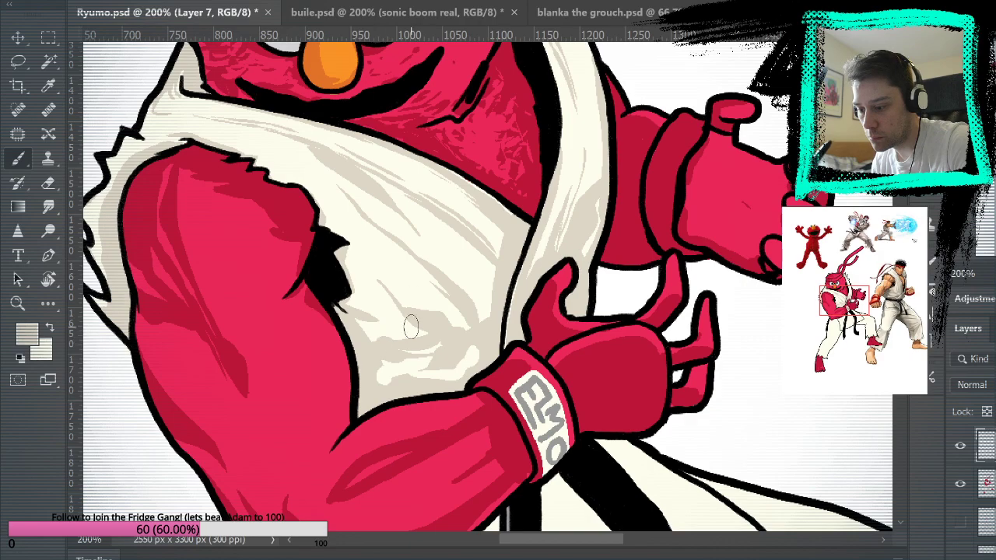
key(ctrl+0)
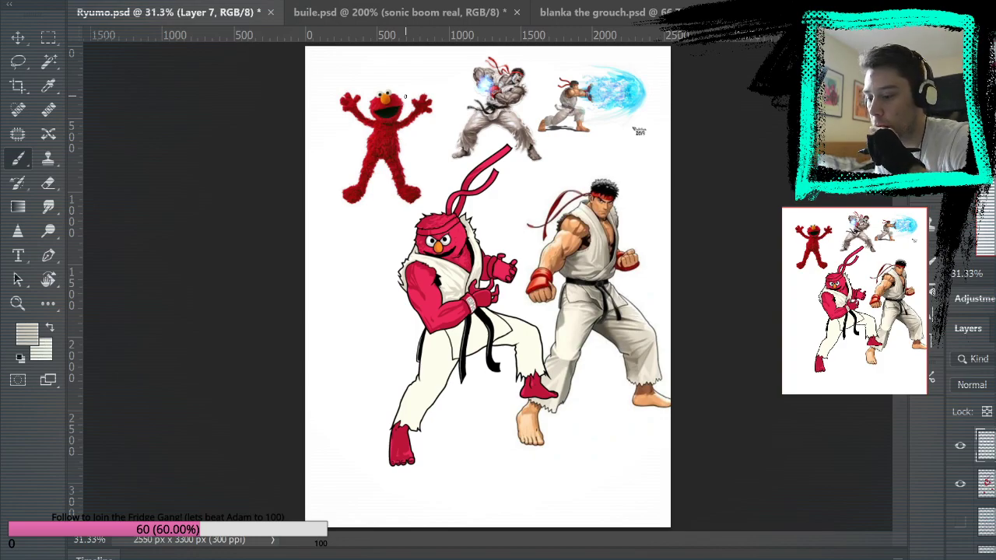
key(z)
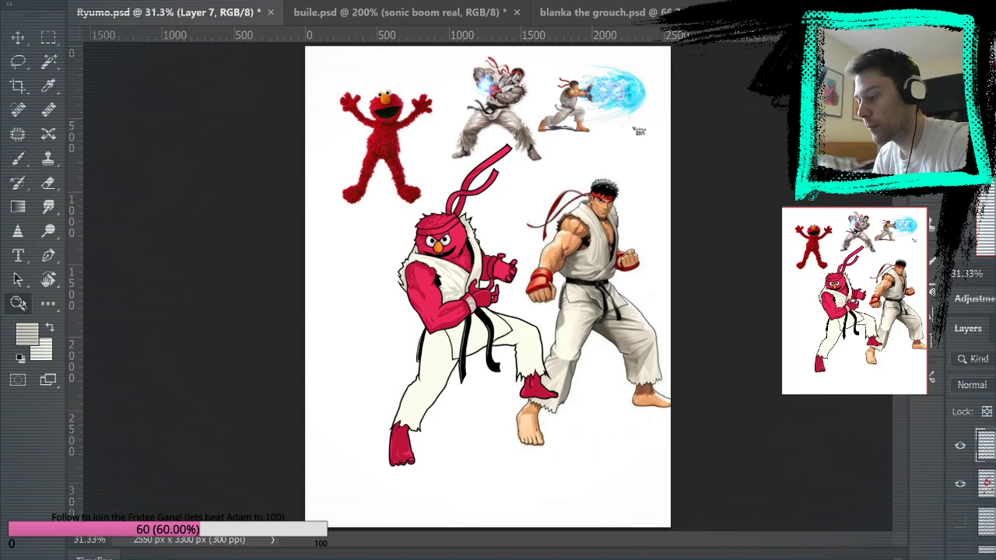
click(445, 294)
click(479, 232)
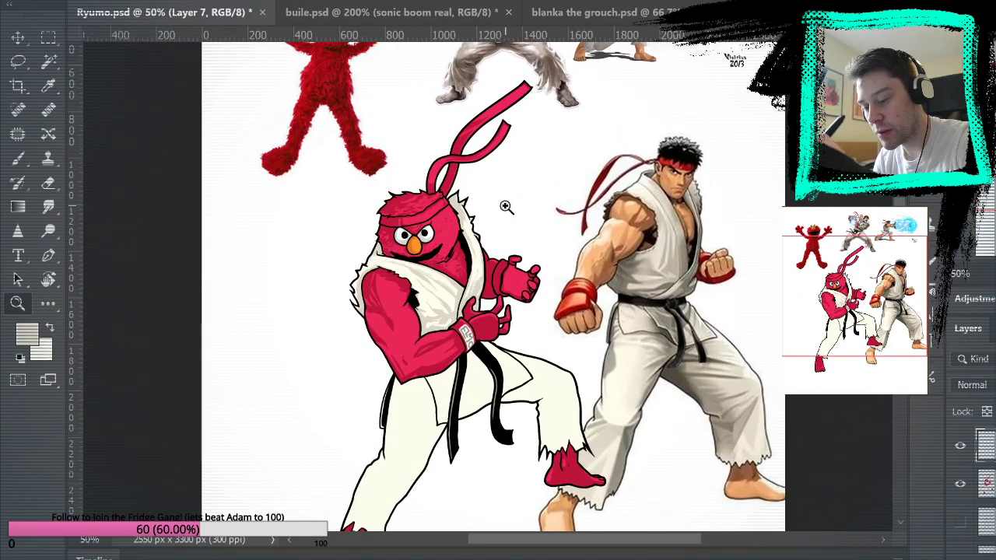
click(507, 212)
click(551, 233)
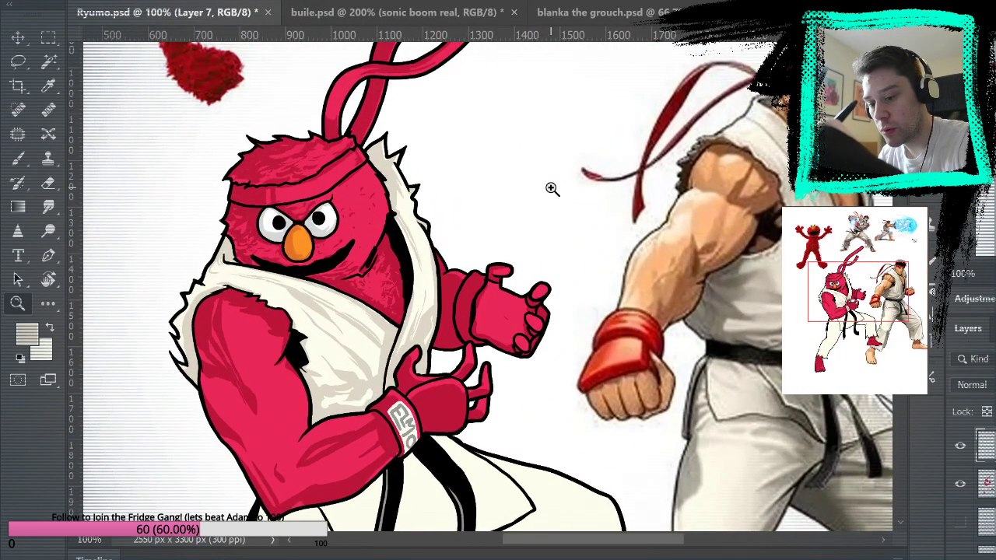
click(552, 189)
key(b)
drag(219, 249, 348, 327)
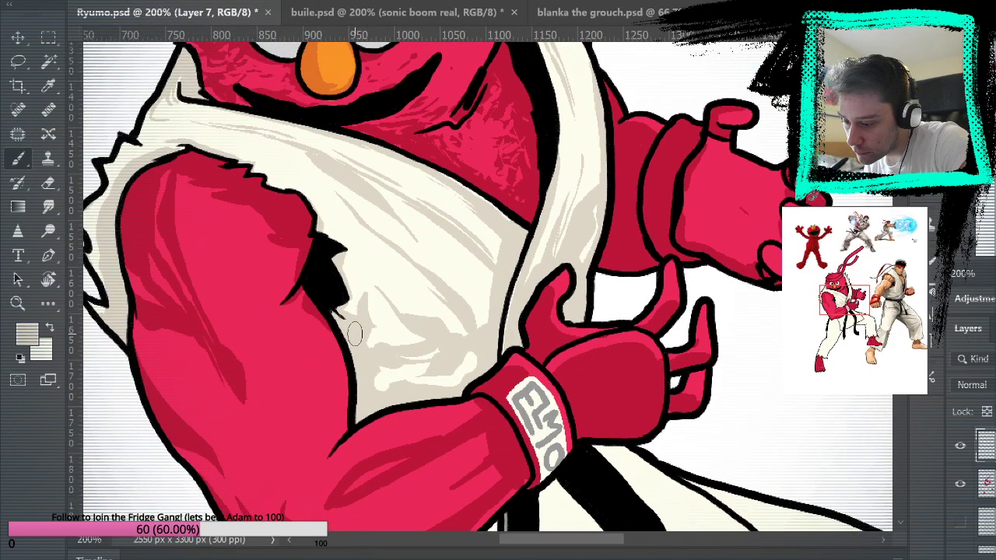
alt+click(362, 290)
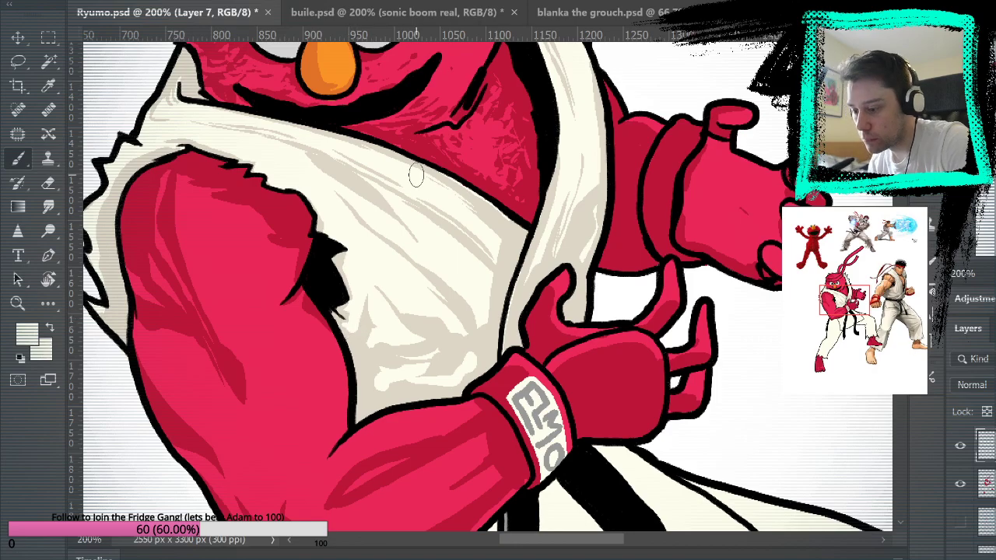
drag(580, 308, 574, 372)
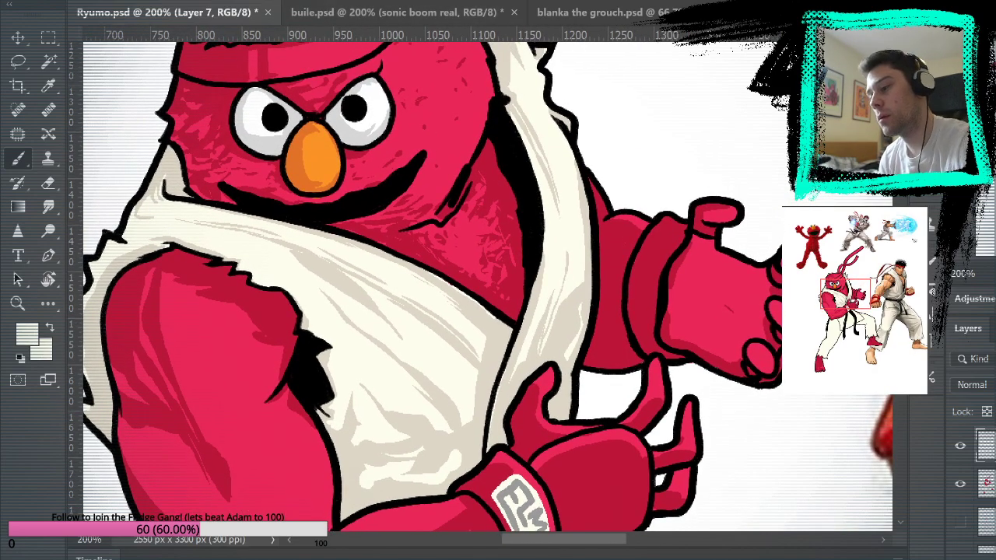
Step: Check the whole figure, and paint fine grey-beige fold lines along the gi's upper chest edge below the mouth
key(ctrl+0)
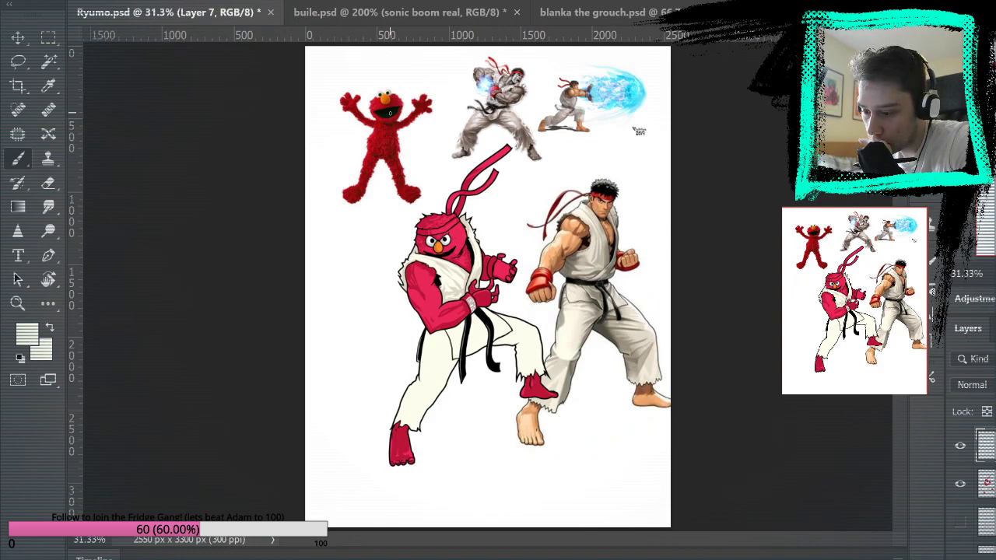
key(z)
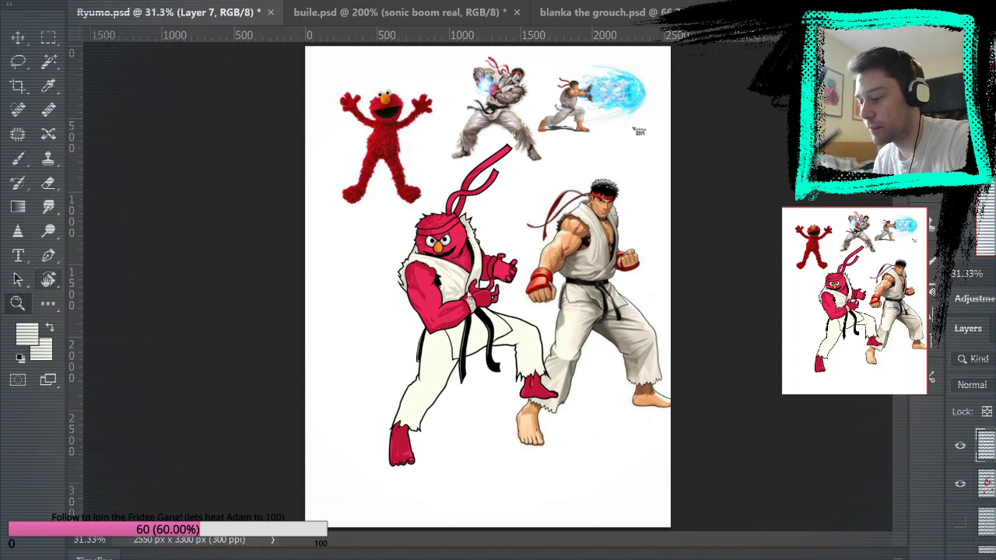
click(496, 262)
click(496, 263)
click(477, 247)
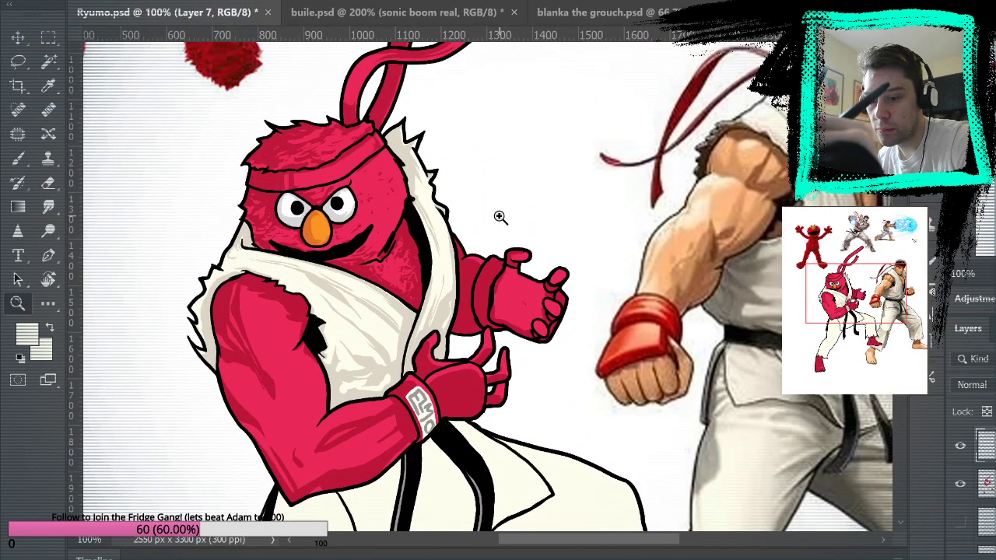
click(501, 217)
key(b)
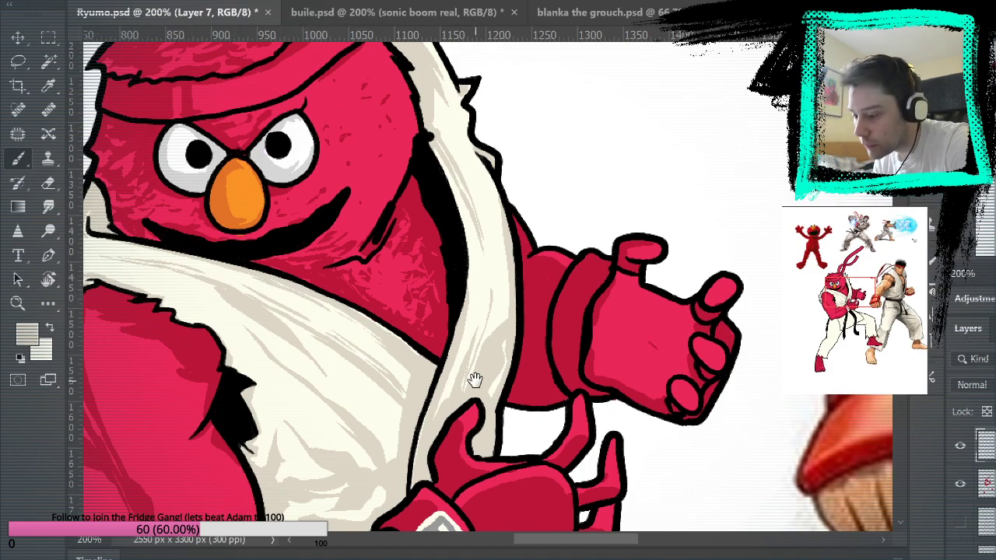
drag(467, 378, 551, 289)
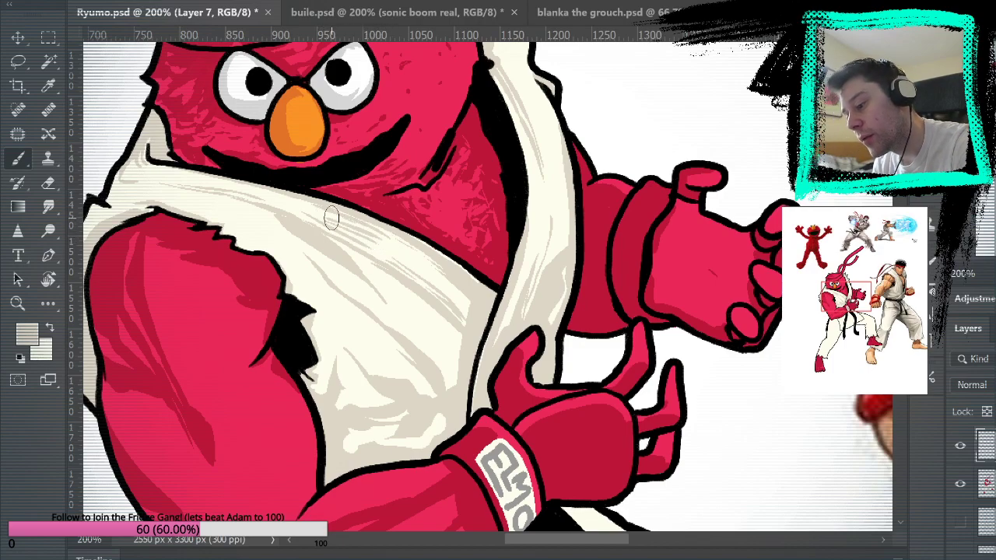
drag(313, 212, 393, 240)
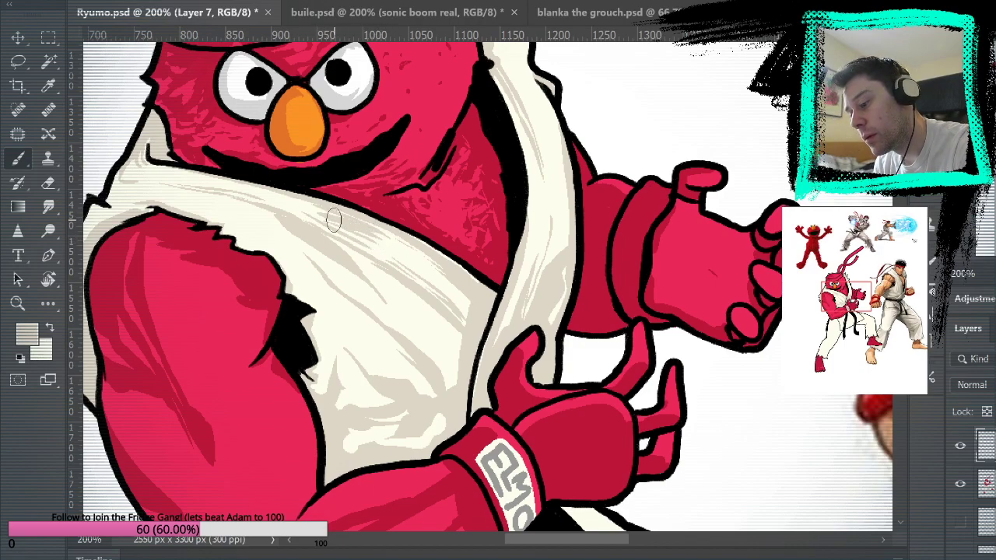
Step: Refine the upper chest fold lines by alternating between sampled off-white and grey-beige
alt+click(391, 248)
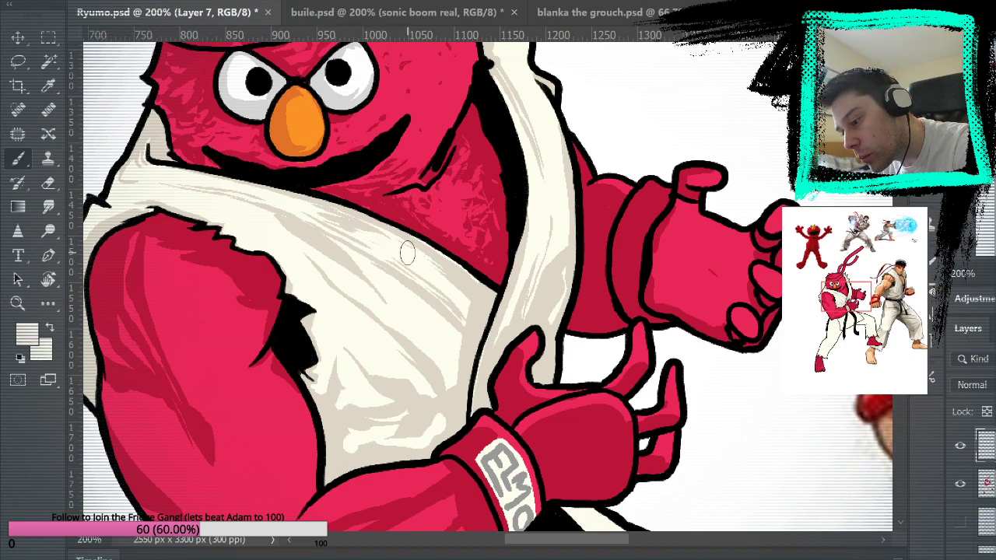
alt+click(348, 241)
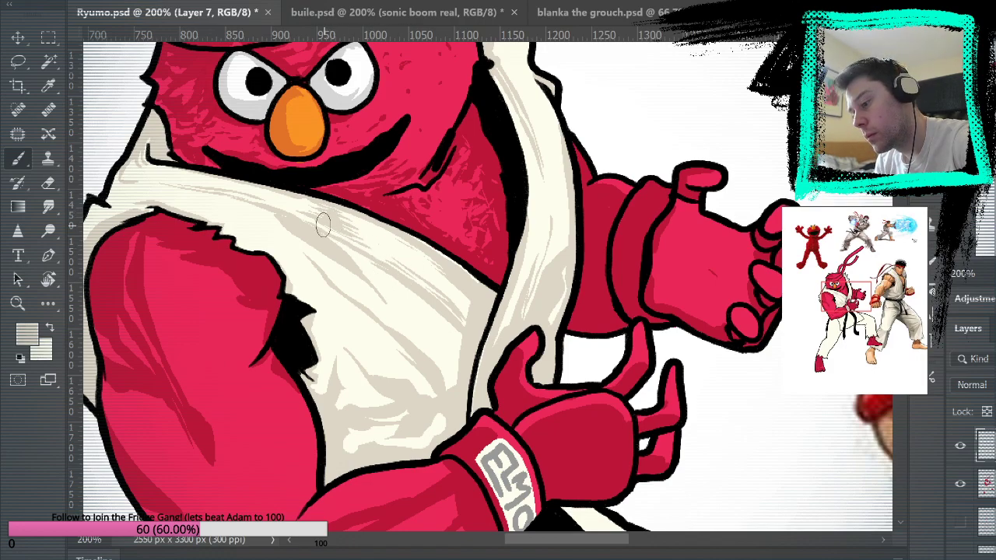
alt+click(382, 242)
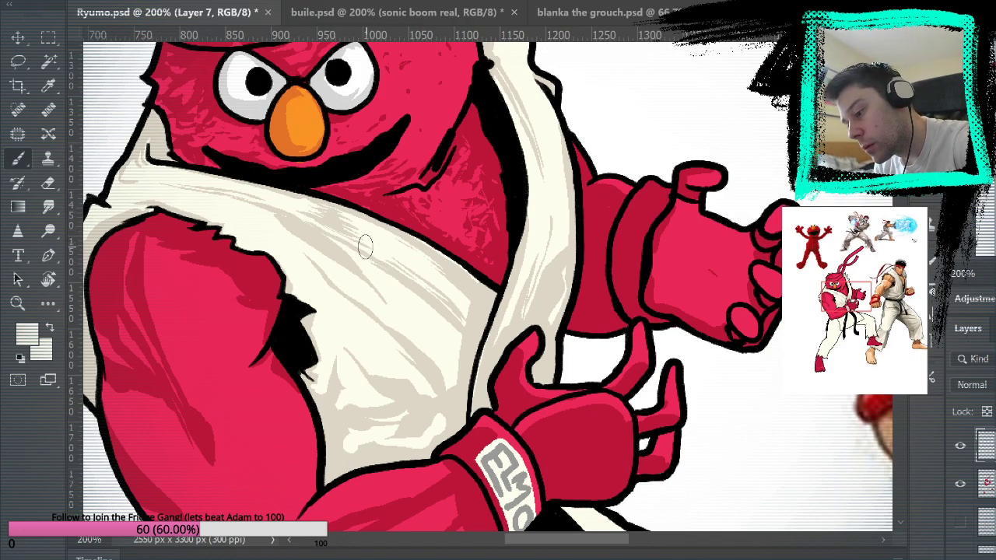
alt+click(335, 219)
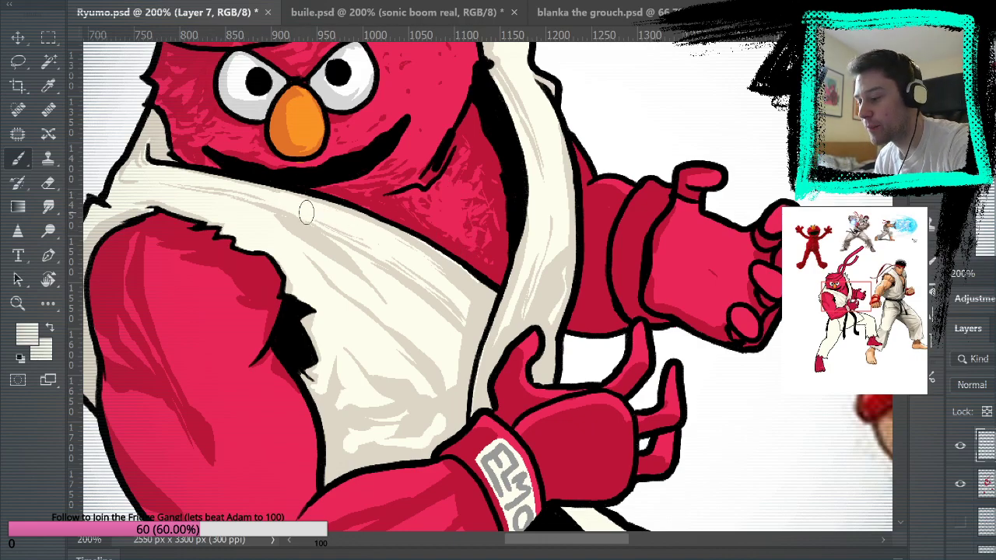
Step: Work at 300% to add thin grey-beige hatching along the gi's chest edge and shoulder, tapering it with sampled off-white
scroll(342, 186, up, 1)
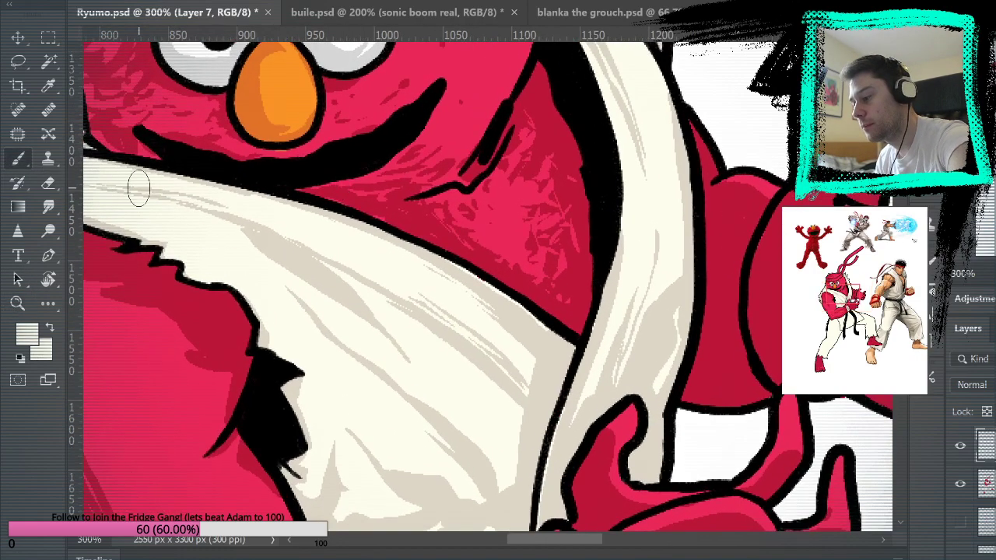
drag(315, 228, 320, 233)
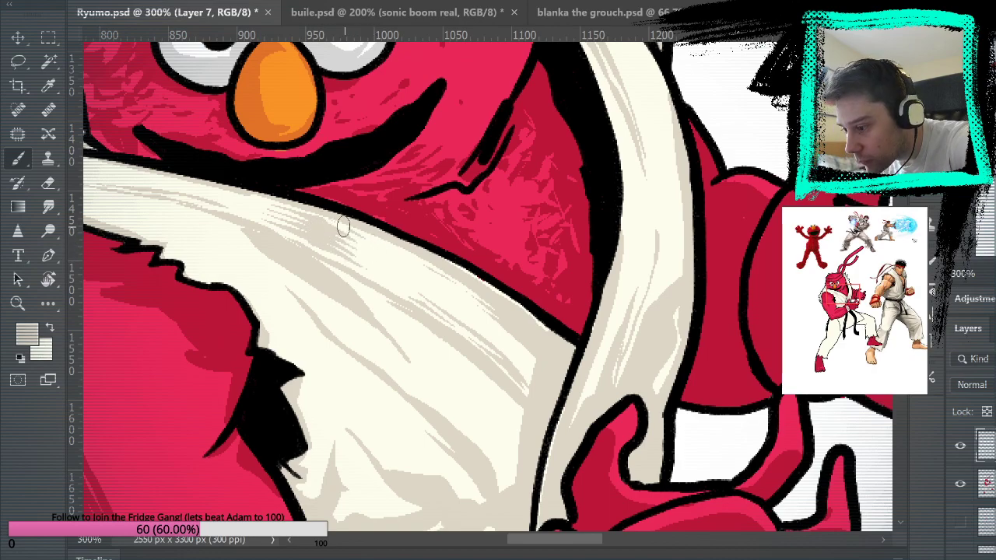
alt+click(405, 260)
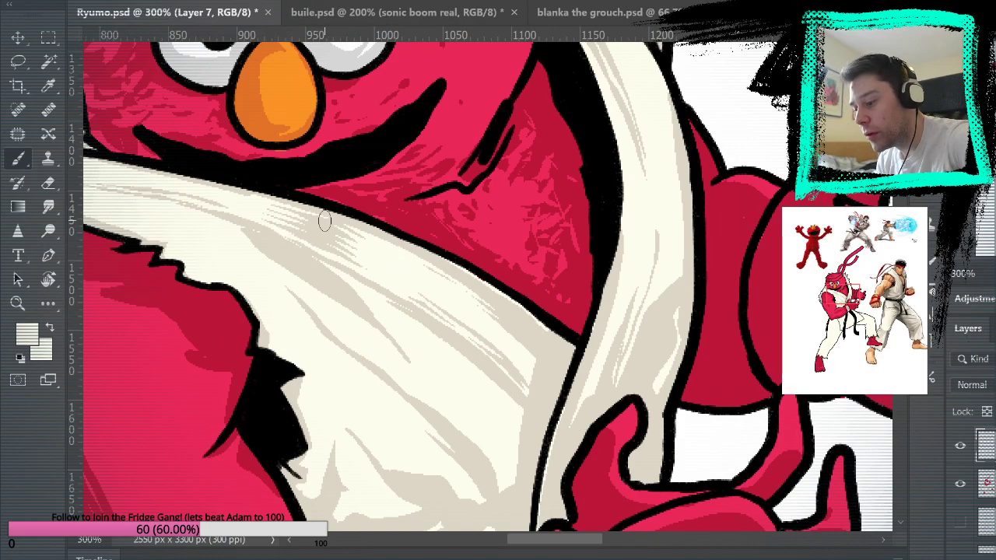
drag(406, 260, 667, 267)
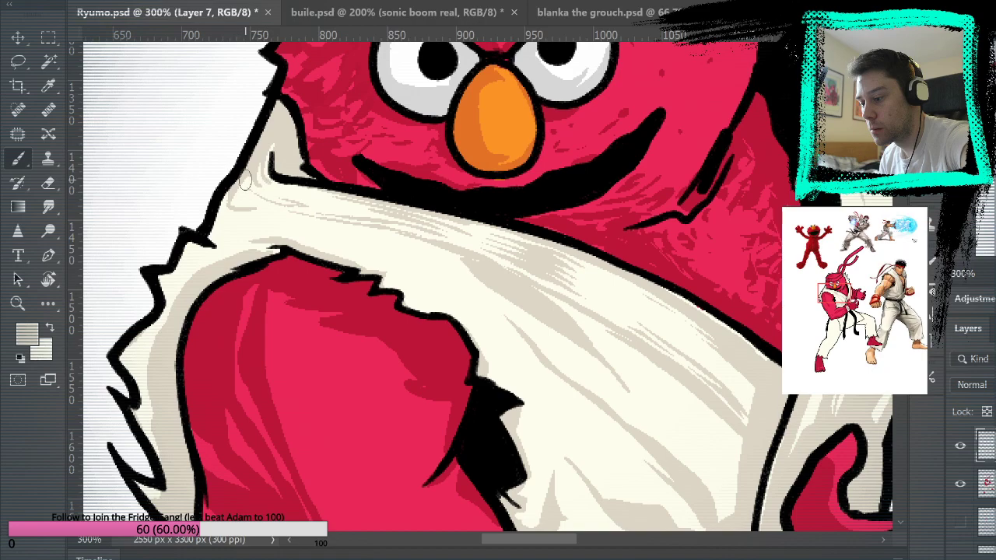
drag(662, 245, 512, 292)
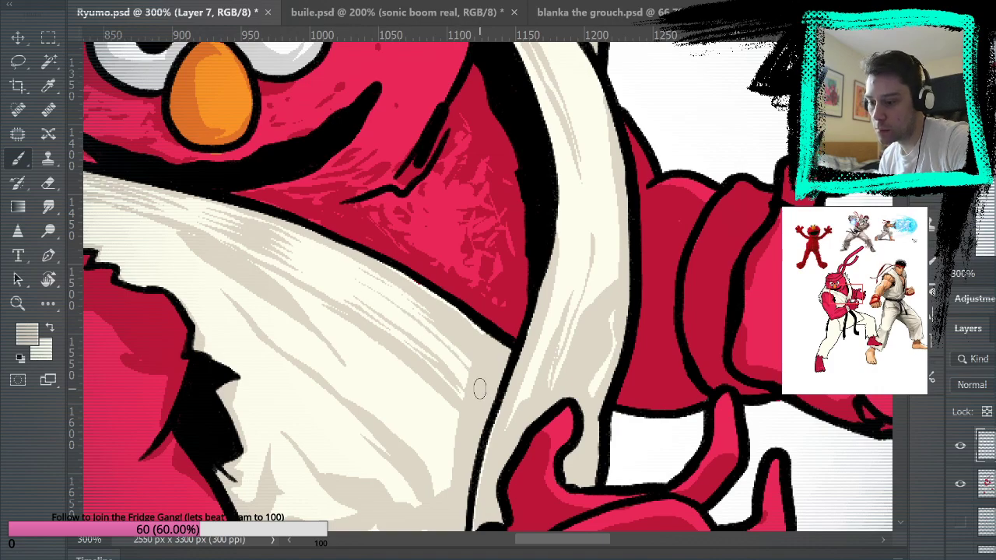
Step: Paint fine grey-beige fold lines down the middle of the gi's lapel beside the raised arm
drag(602, 193, 612, 406)
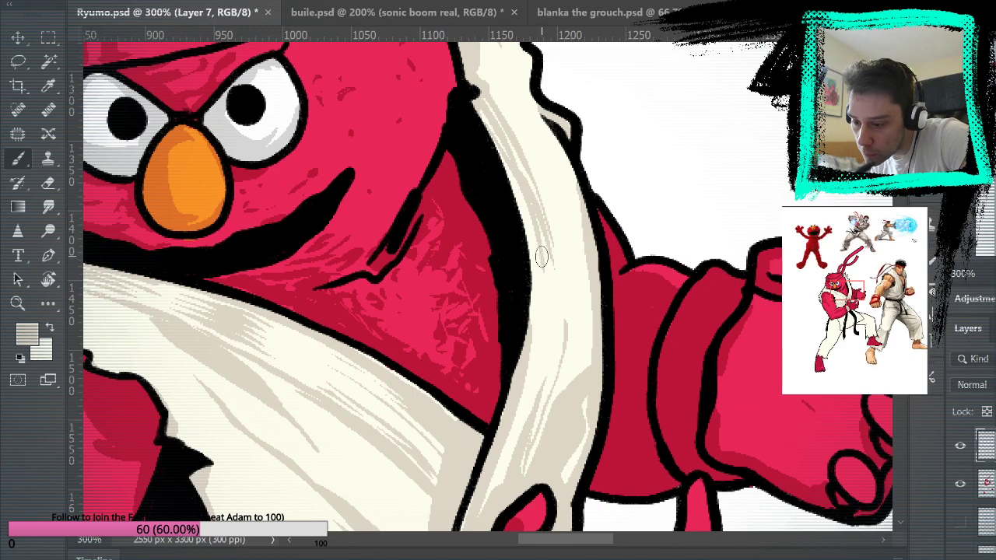
drag(556, 296, 556, 370)
drag(562, 320, 553, 375)
mouse_move(551, 330)
mouse_down()
mouse_move(529, 408)
mouse_move(548, 366)
mouse_up()
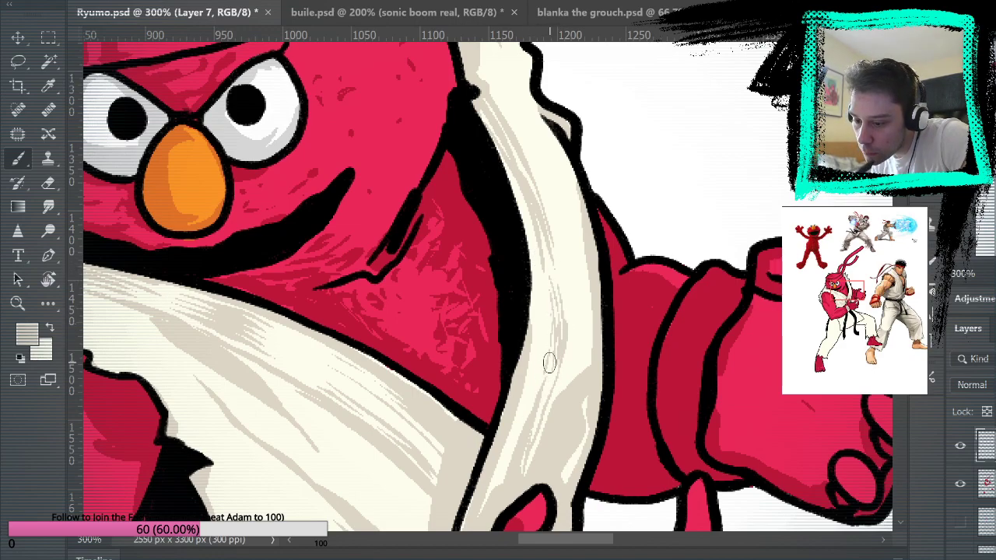
drag(554, 318, 543, 371)
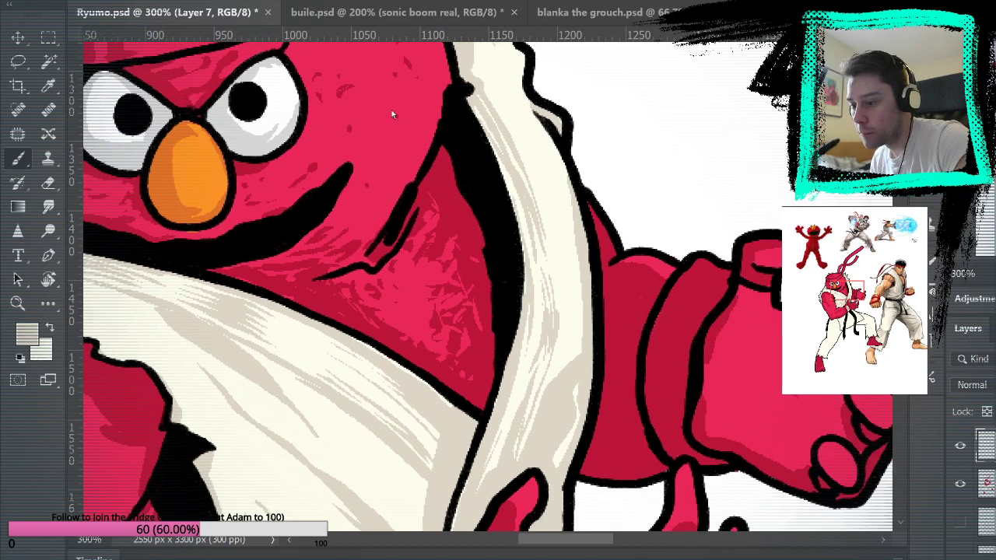
Step: Compare the figure with the Ryu reference, and erase the gi skirt's side outline beneath the forearm on Layer 5
key(ctrl+0)
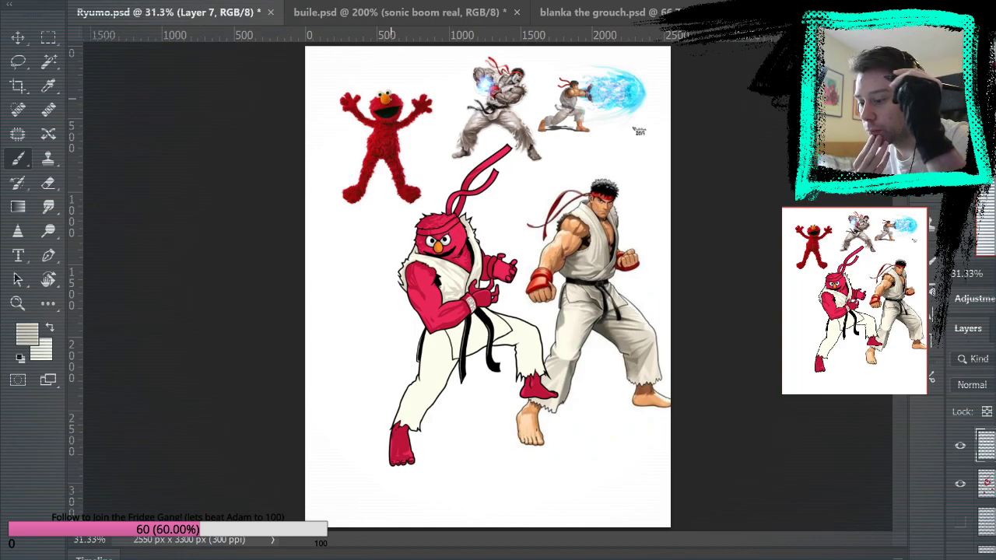
click(17, 303)
click(523, 259)
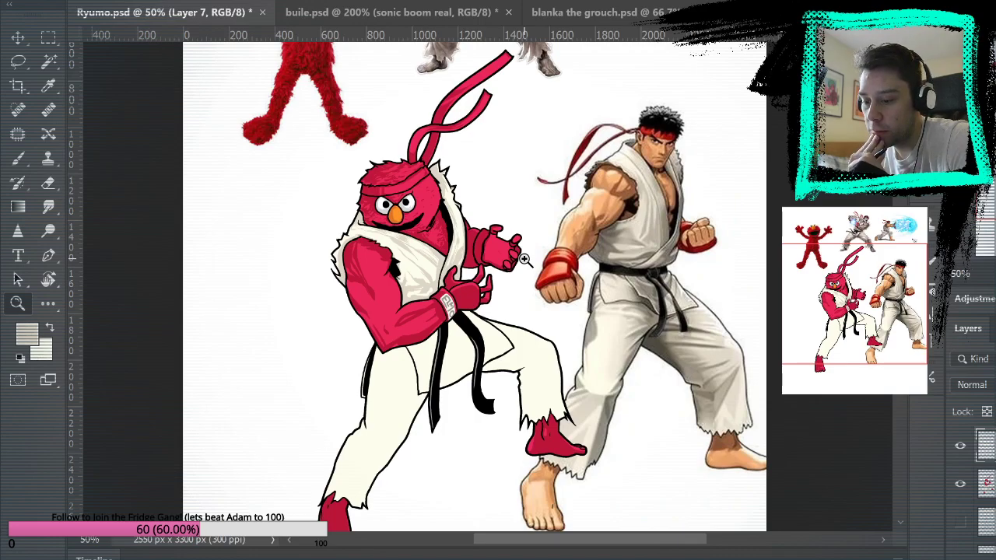
click(400, 351)
click(594, 361)
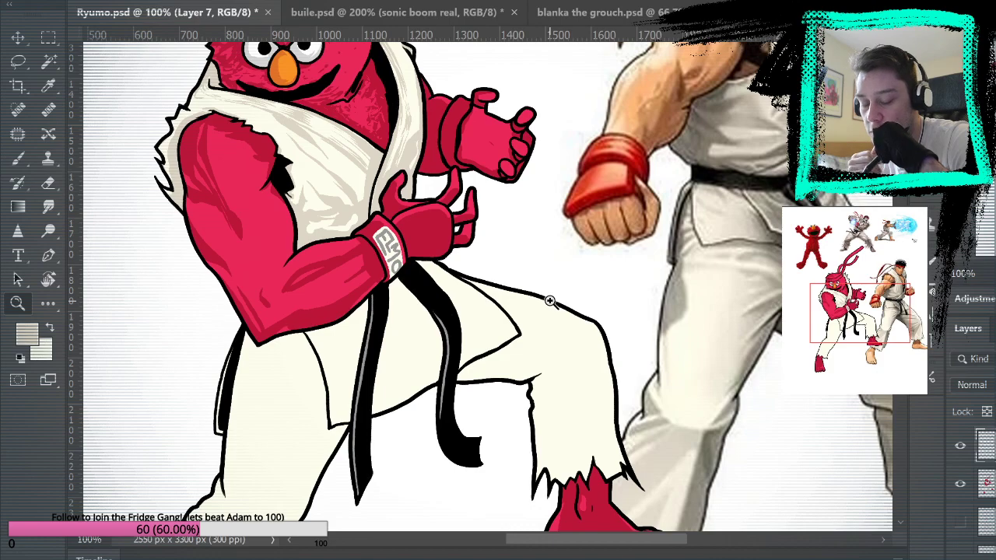
scroll(987, 467, up, 1)
click(988, 446)
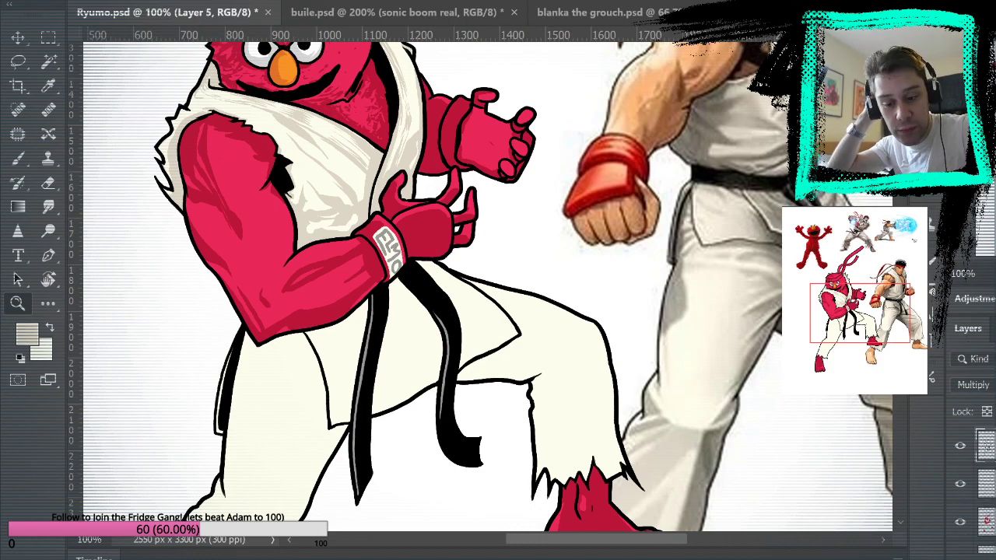
click(48, 183)
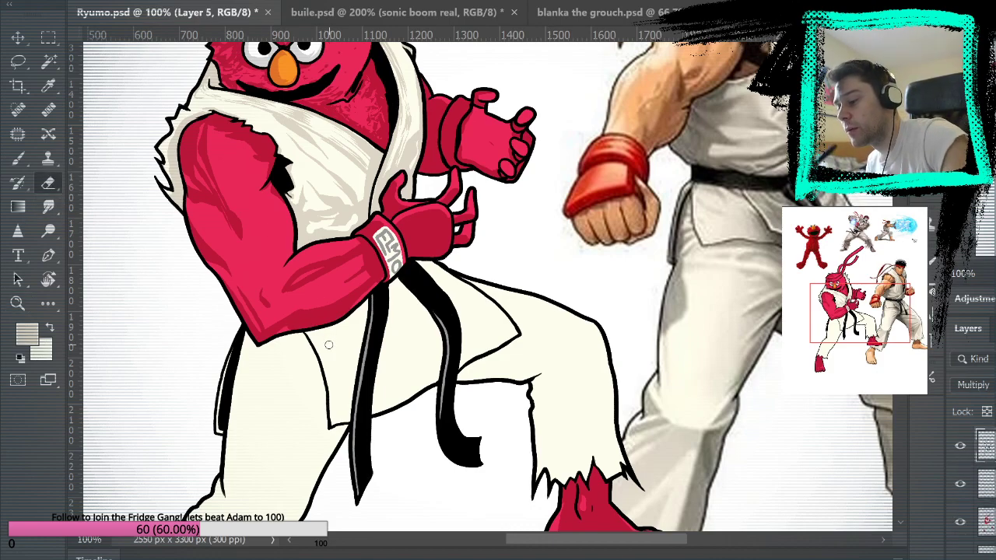
mouse_move(308, 336)
mouse_down()
mouse_move(332, 434)
mouse_move(347, 413)
mouse_up()
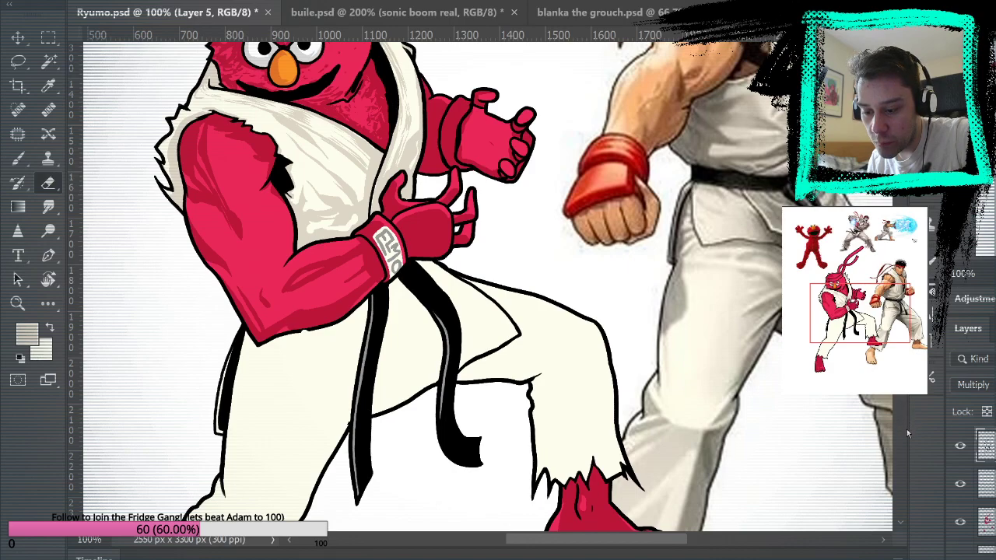
Step: Sample black and draw a new side edge for the gi's front flap, running from the elbow down over the thigh
key(b)
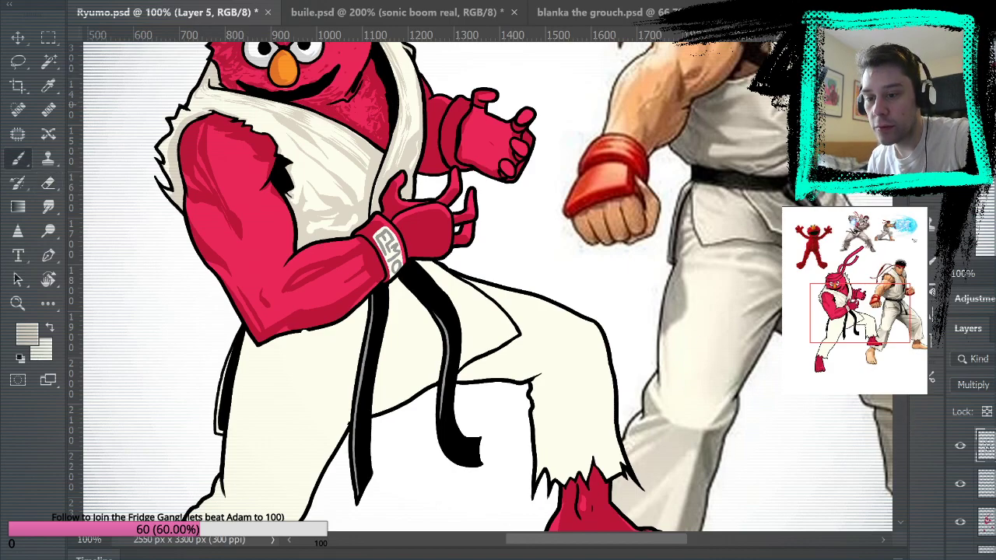
key(i)
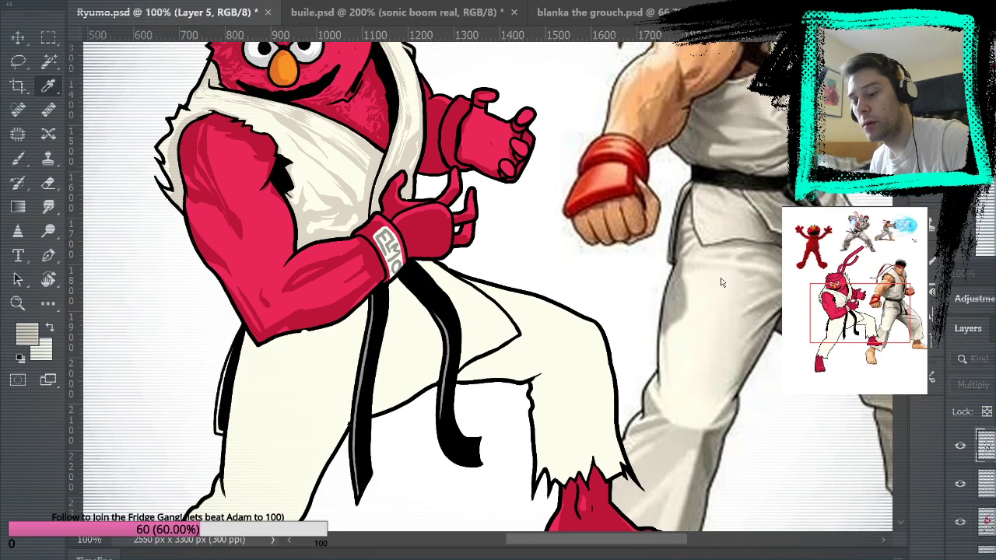
key(b)
alt+click(437, 171)
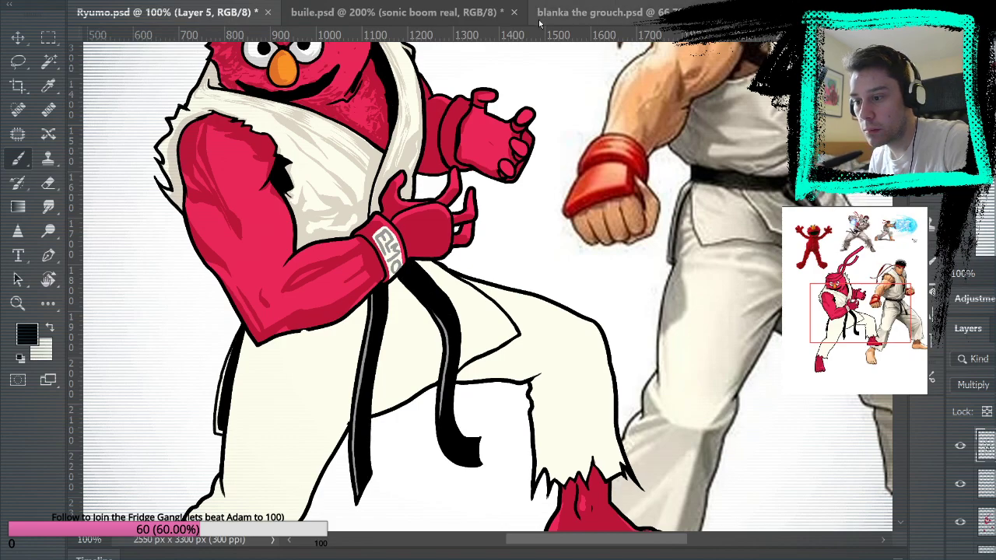
click(18, 304)
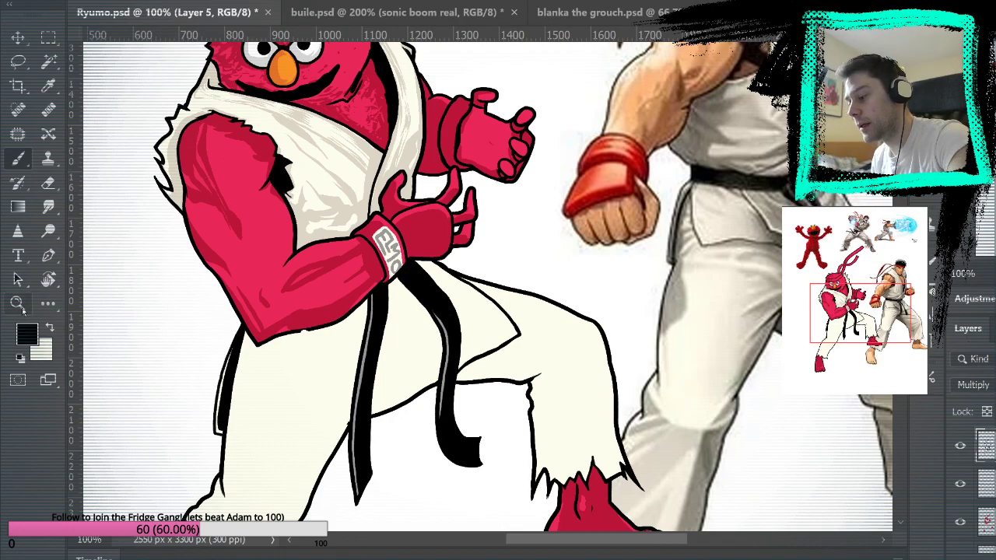
click(319, 352)
click(17, 158)
drag(360, 325, 544, 183)
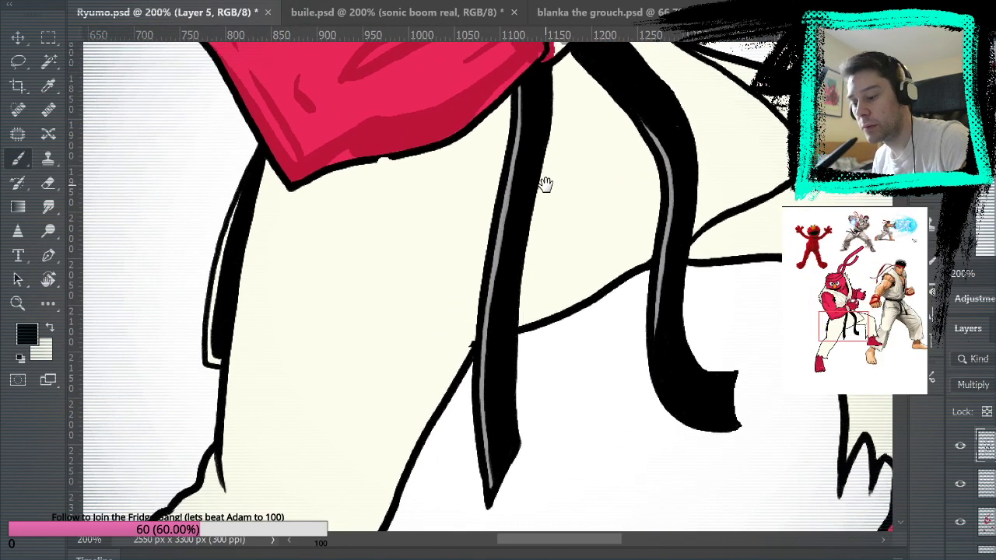
drag(624, 273, 778, 101)
drag(457, 512, 801, 164)
drag(483, 354, 661, 494)
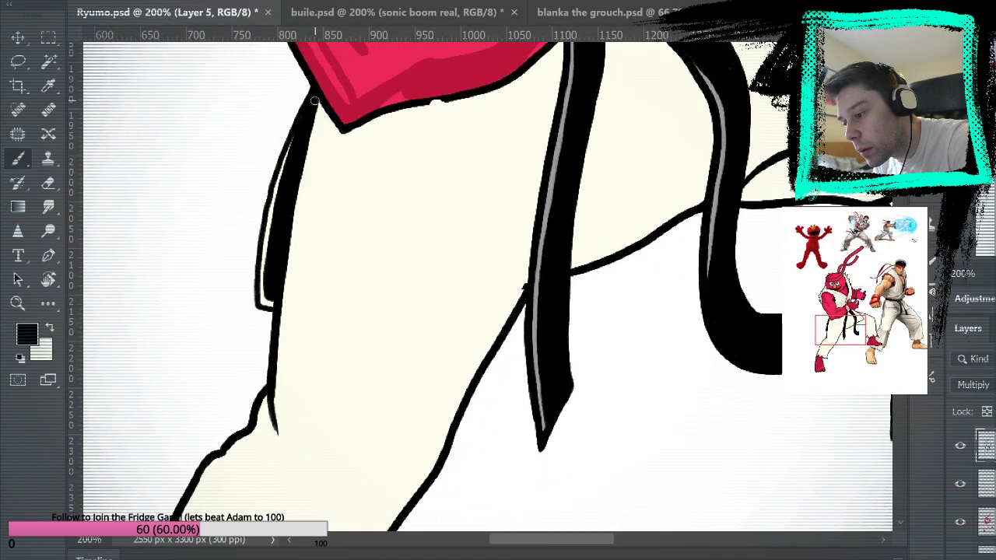
drag(316, 95, 373, 307)
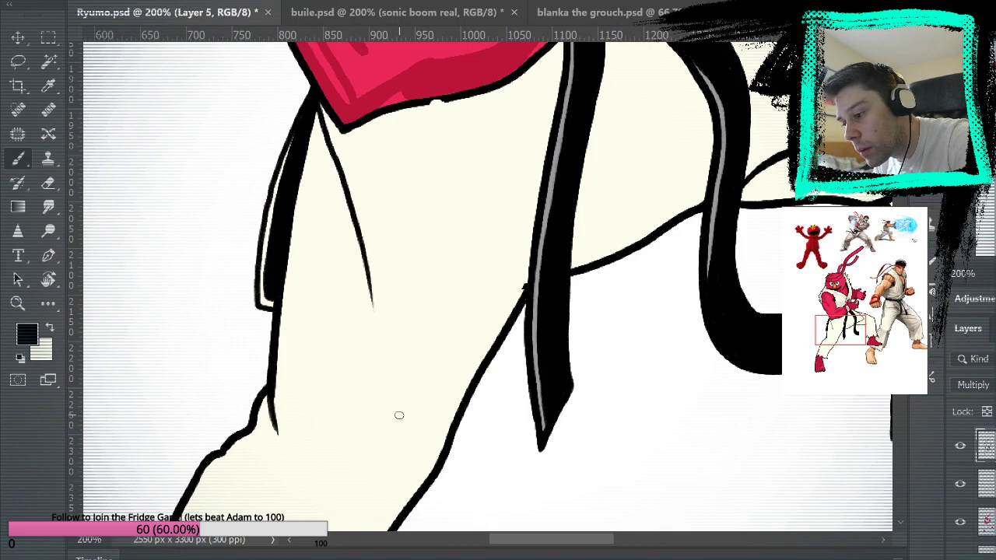
Step: Draw the front flap's bottom edge from its lower corner across to the hanging belt end, redoing the first attempt
mouse_move(365, 264)
mouse_down()
mouse_move(377, 319)
mouse_move(399, 326)
mouse_move(529, 281)
mouse_up()
key(ctrl+z)
mouse_move(384, 337)
mouse_down()
mouse_move(487, 291)
mouse_move(534, 284)
mouse_up()
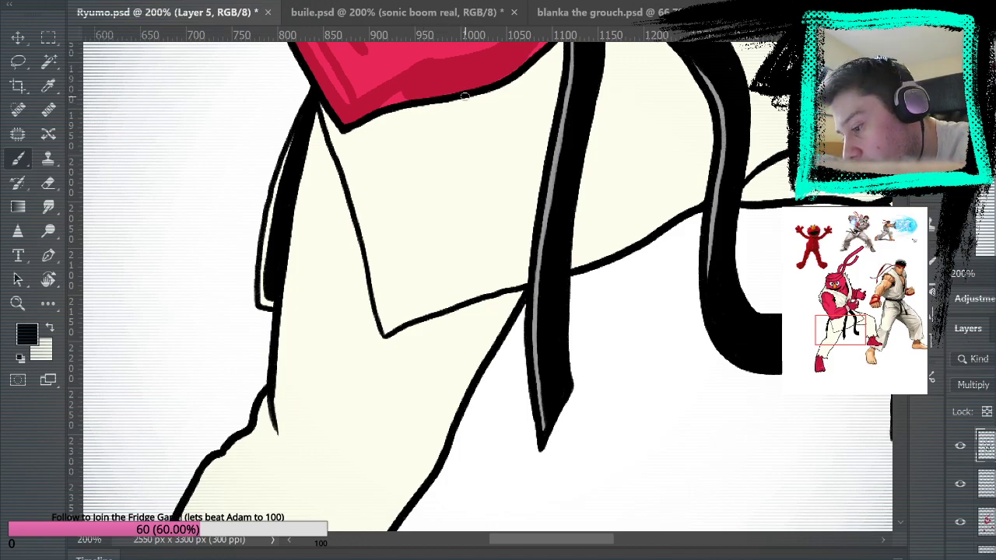
Step: Draw a second hem line between the two belt ends, and an overlap edge rising from it to the forearm
drag(747, 163, 529, 418)
drag(746, 117, 864, 125)
drag(529, 264, 863, 159)
drag(764, 49, 784, 99)
drag(774, 295, 655, 340)
key(ctrl+z)
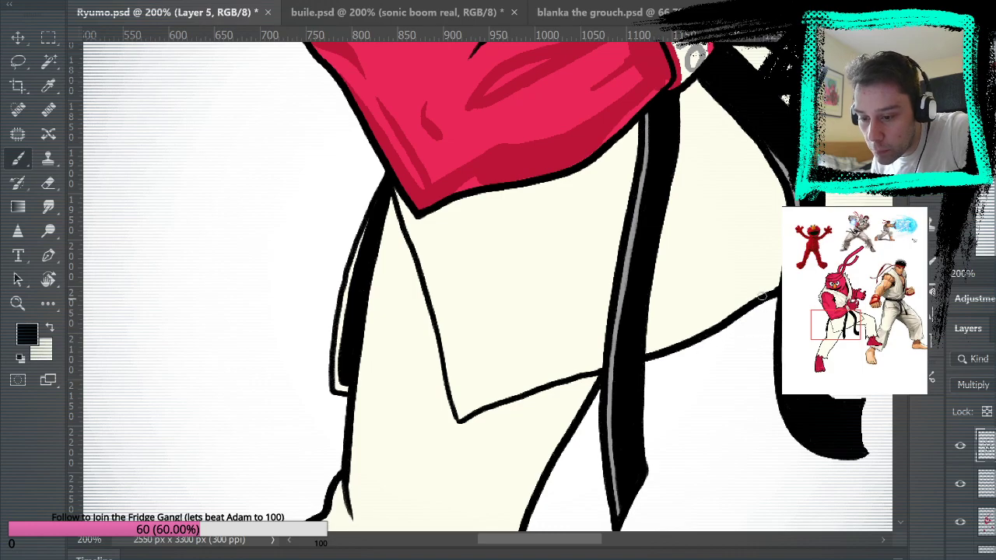
drag(664, 338, 774, 289)
mouse_move(606, 350)
mouse_down()
mouse_move(595, 328)
mouse_move(578, 172)
mouse_up()
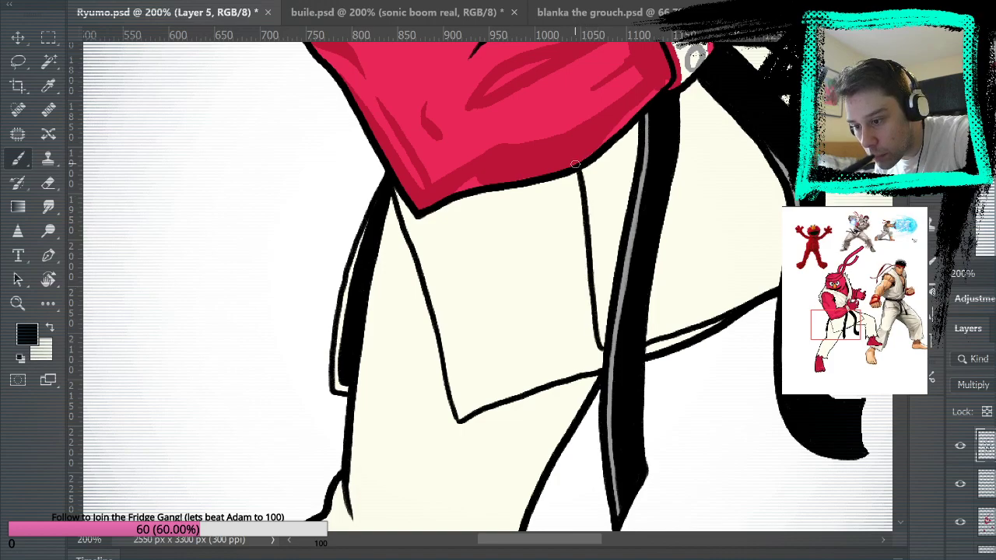
Step: Check the flap against the whole figure, undo the overlap edge and redraw it closer to the hanging belt end
key(ctrl+0)
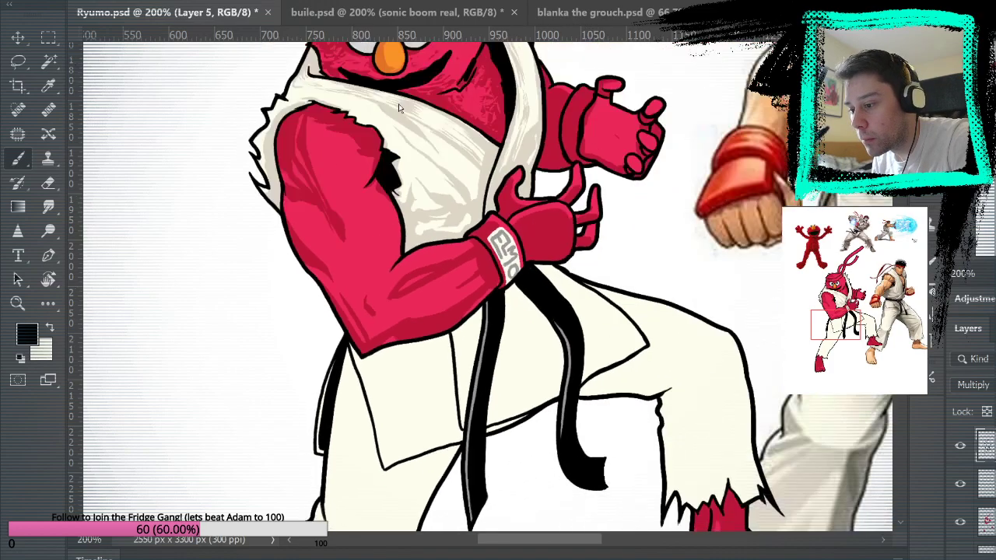
click(17, 303)
click(483, 310)
click(580, 287)
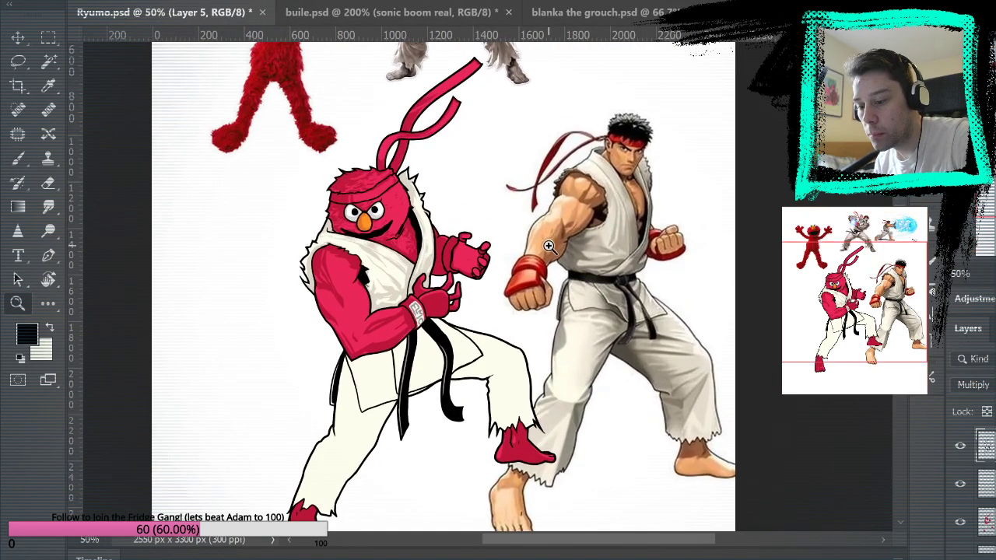
click(550, 245)
click(415, 358)
drag(411, 403, 479, 242)
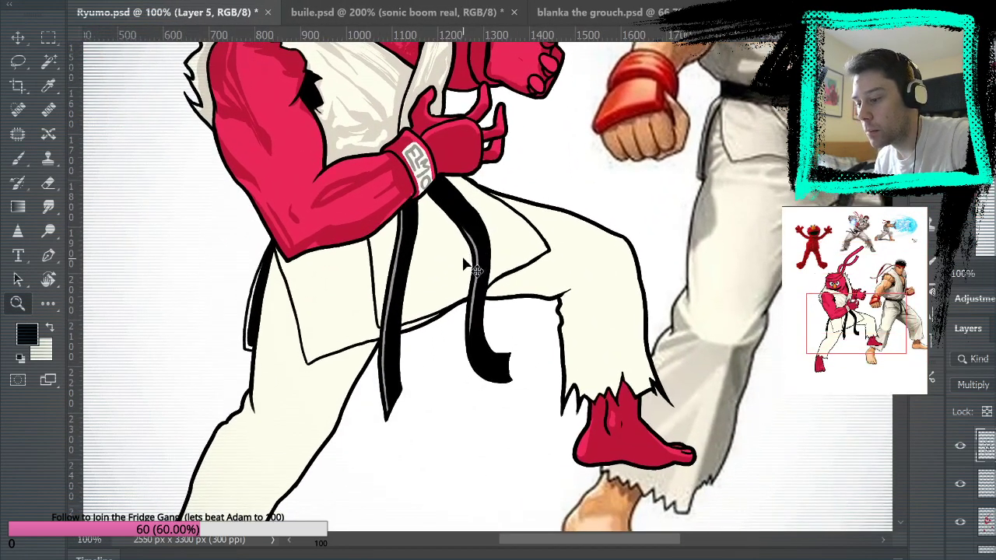
click(23, 162)
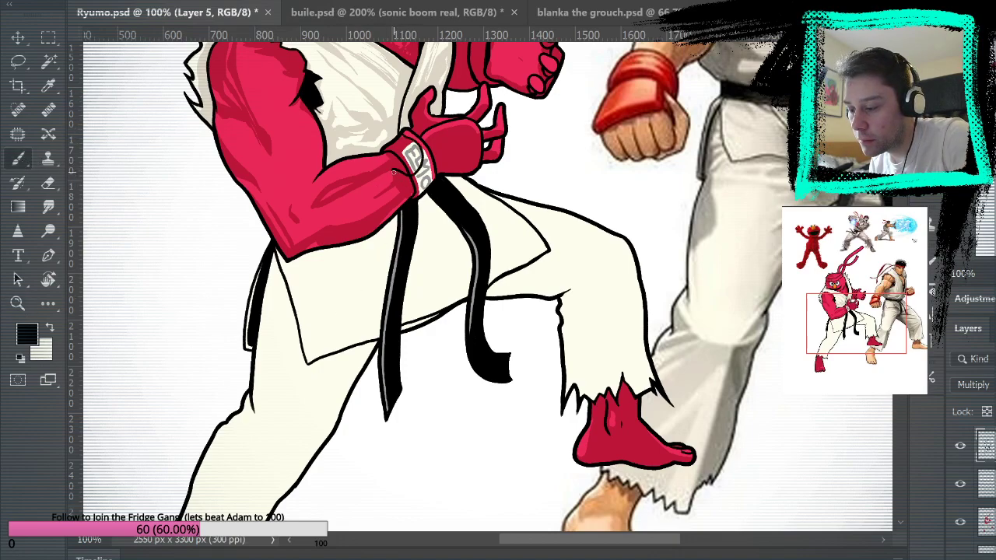
key(ctrl+z)
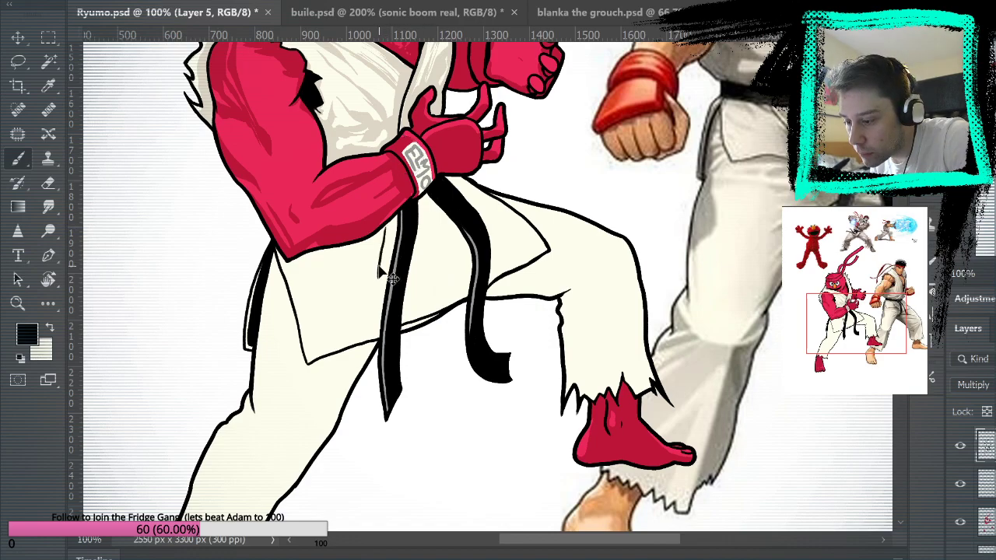
drag(383, 235, 380, 294)
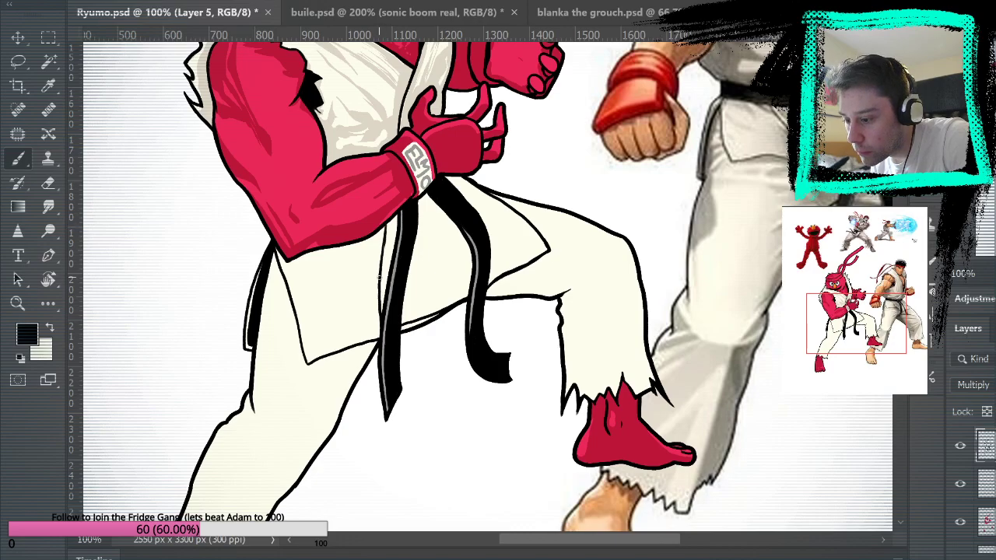
Step: Draw a folded-over edge inside the pointed gi flap on the raised thigh, from the waist to the flap's tip, reworking its upper end
mouse_move(632, 213)
mouse_down()
mouse_move(629, 478)
mouse_move(581, 382)
mouse_move(576, 343)
mouse_up()
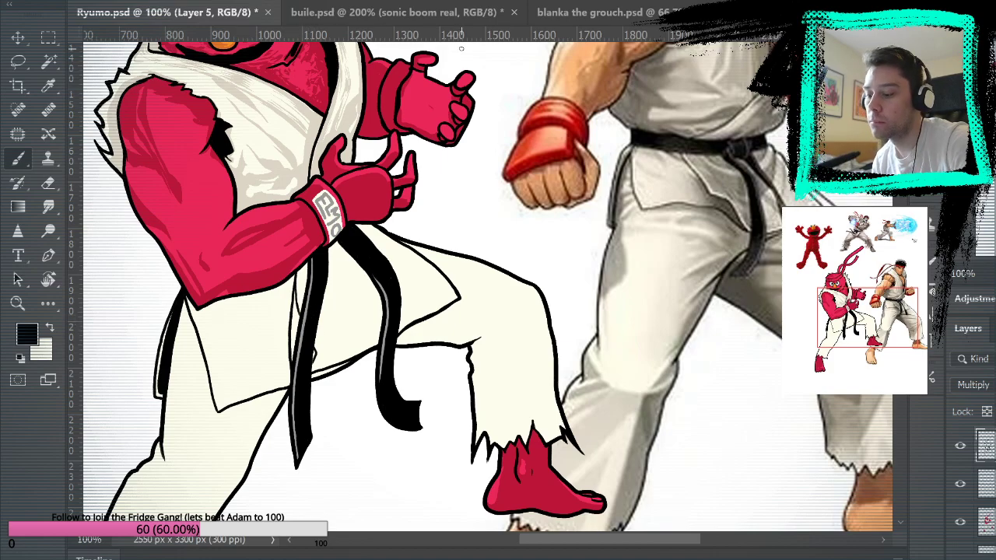
key(ctrl+0)
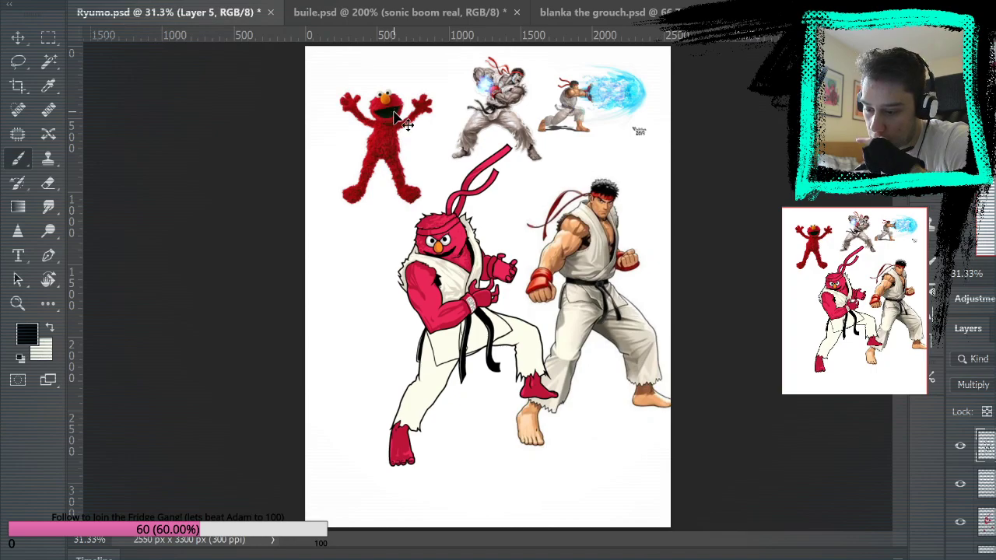
click(18, 303)
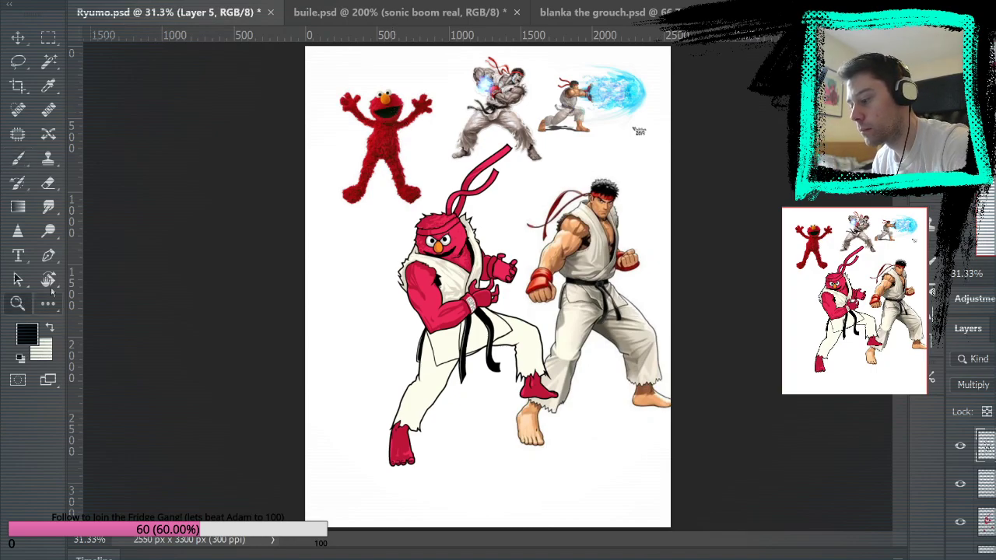
click(522, 317)
click(529, 339)
click(541, 351)
click(541, 351)
click(541, 350)
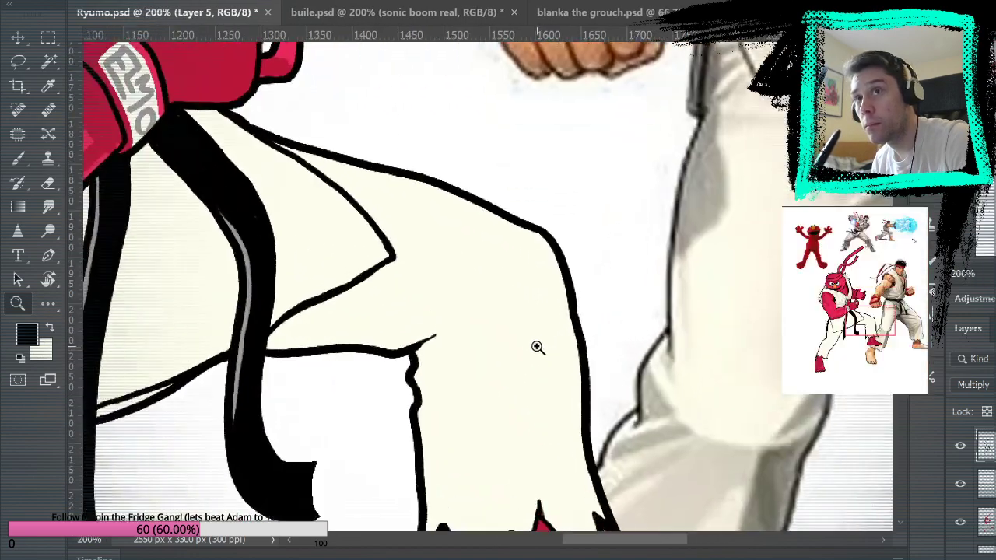
key(b)
mouse_move(387, 255)
mouse_down()
mouse_move(365, 245)
mouse_move(334, 251)
mouse_up()
drag(204, 109, 336, 252)
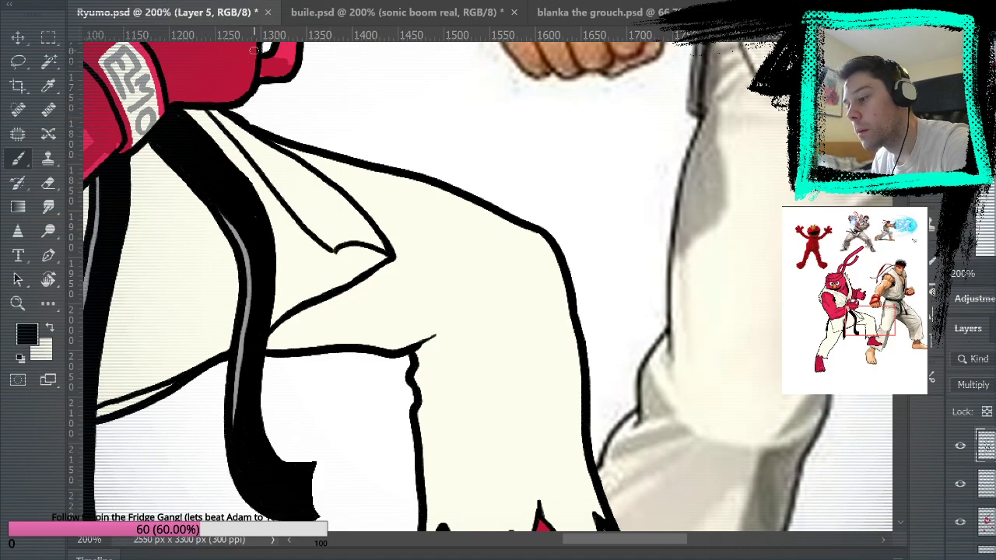
key(ctrl+z)
mouse_move(202, 103)
mouse_down()
mouse_move(336, 254)
mouse_move(209, 110)
mouse_up()
key(ctrl+z)
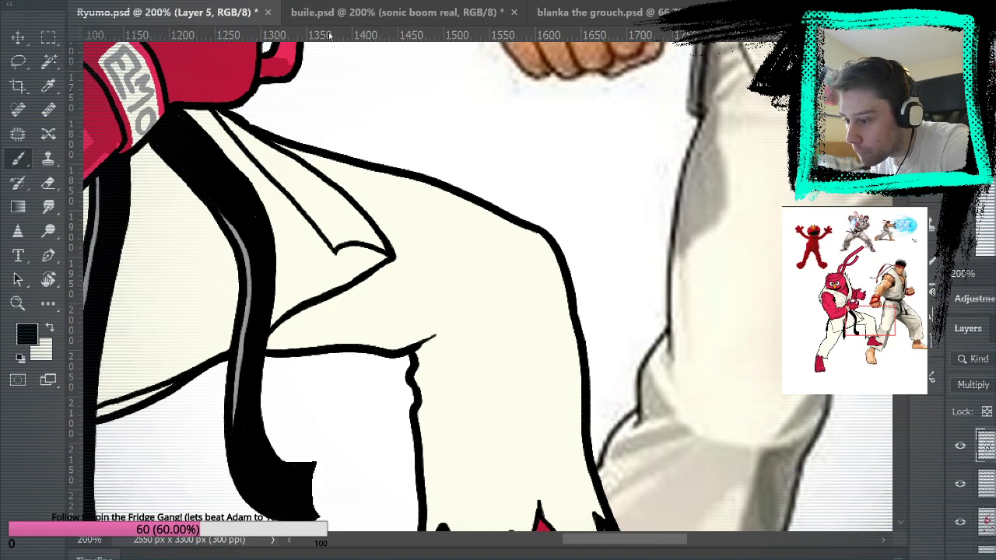
Step: Erase the front flap's outer side edge and bottom hem beneath the forearm, up to the straight hanging belt end
key(ctrl+0)
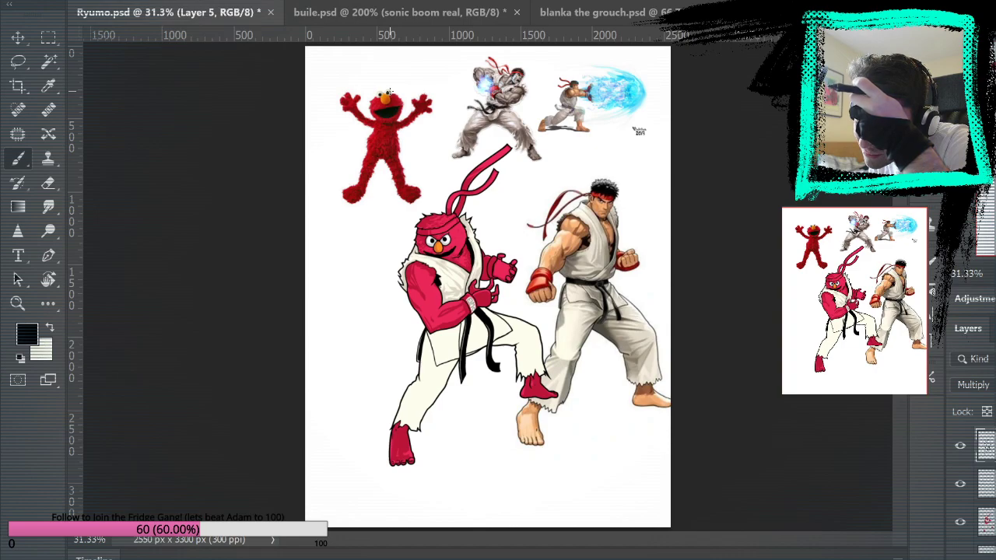
key(z)
click(463, 302)
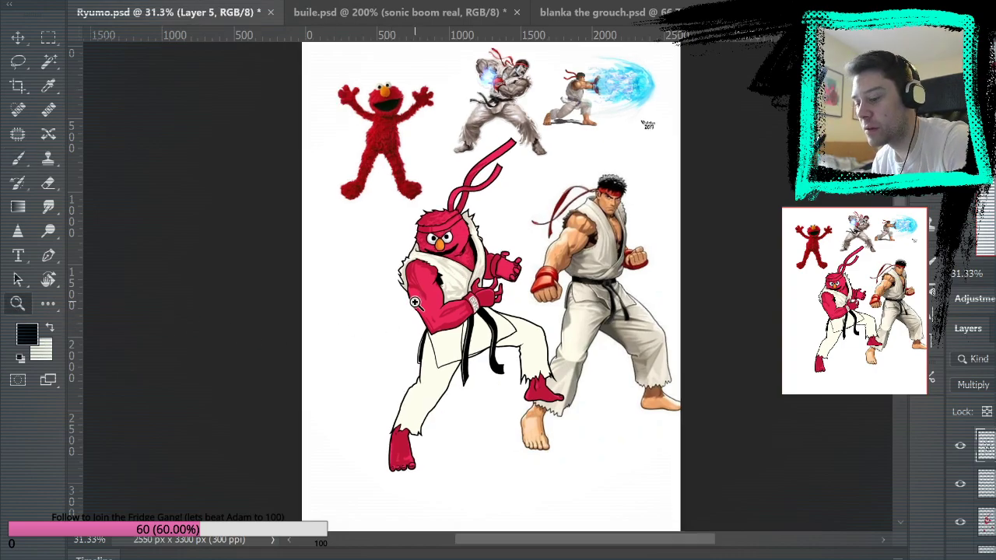
click(463, 302)
drag(511, 340, 540, 185)
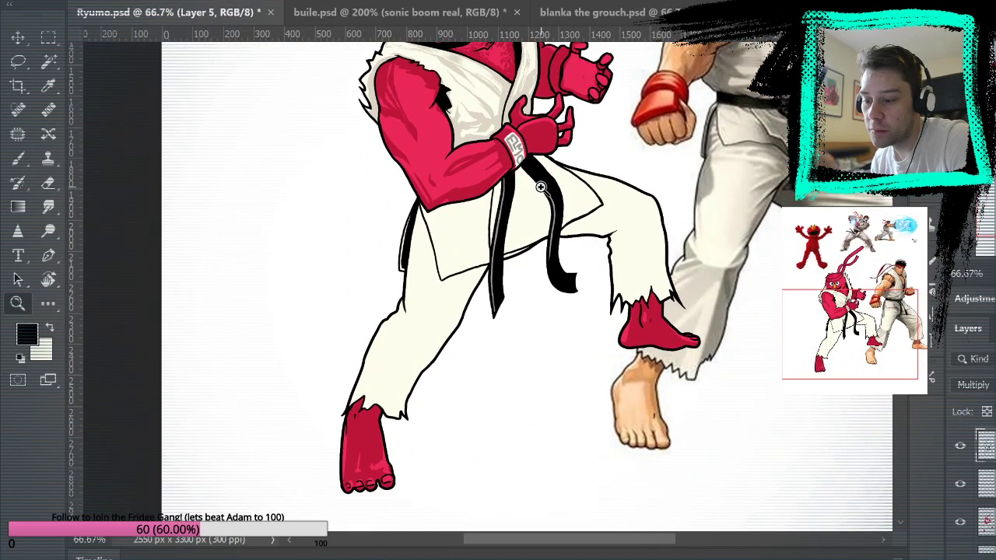
click(483, 259)
click(483, 260)
key(e)
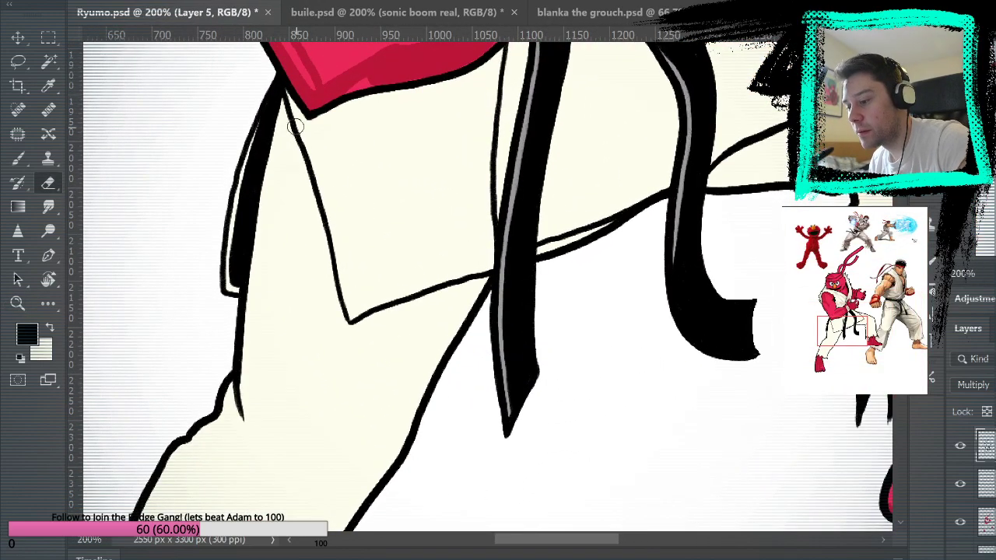
mouse_move(341, 300)
mouse_down()
mouse_move(392, 307)
mouse_move(374, 304)
mouse_move(414, 287)
mouse_move(431, 296)
mouse_move(464, 275)
mouse_move(404, 306)
mouse_up()
Step: Redraw the front flap shorter, with a wavy hem running from the straight belt end and a side edge down from the elbow, redoing failed strokes
key(b)
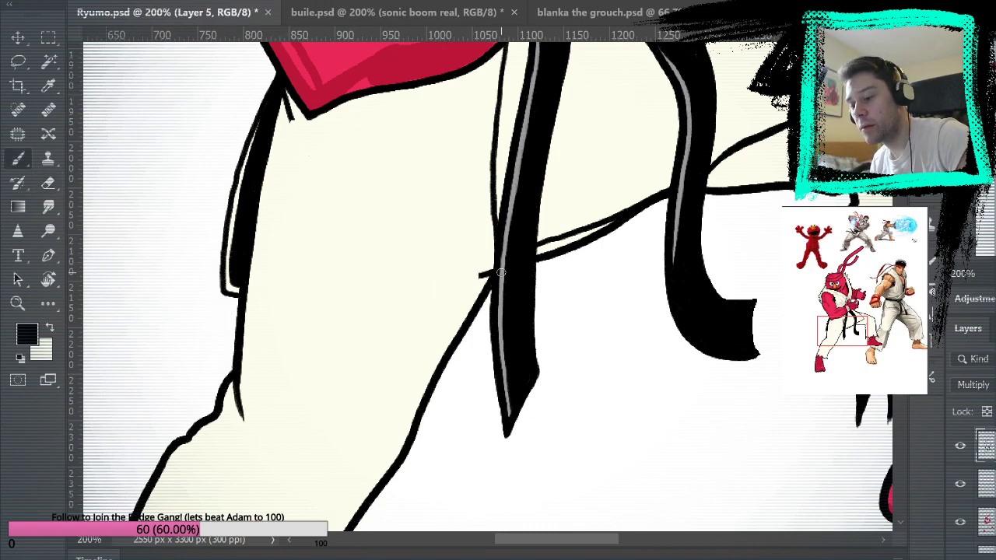
drag(497, 271, 347, 254)
key(ctrl+z)
drag(498, 271, 343, 255)
drag(285, 97, 312, 224)
mouse_move(302, 173)
mouse_down()
mouse_move(319, 261)
mouse_move(343, 257)
mouse_up()
key(ctrl+z)
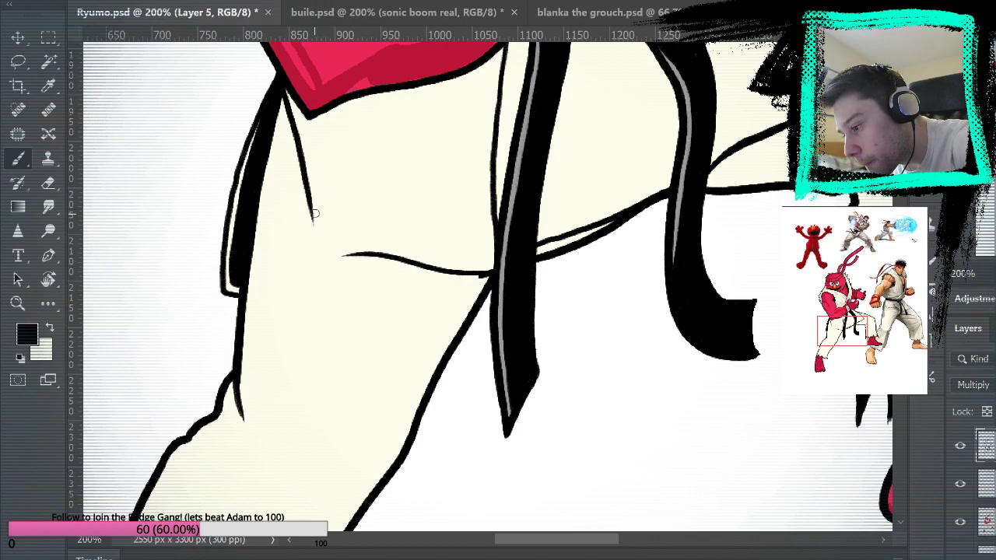
drag(314, 216, 317, 255)
key(ctrl+z)
mouse_move(309, 194)
mouse_down()
mouse_move(314, 256)
mouse_move(352, 255)
mouse_up()
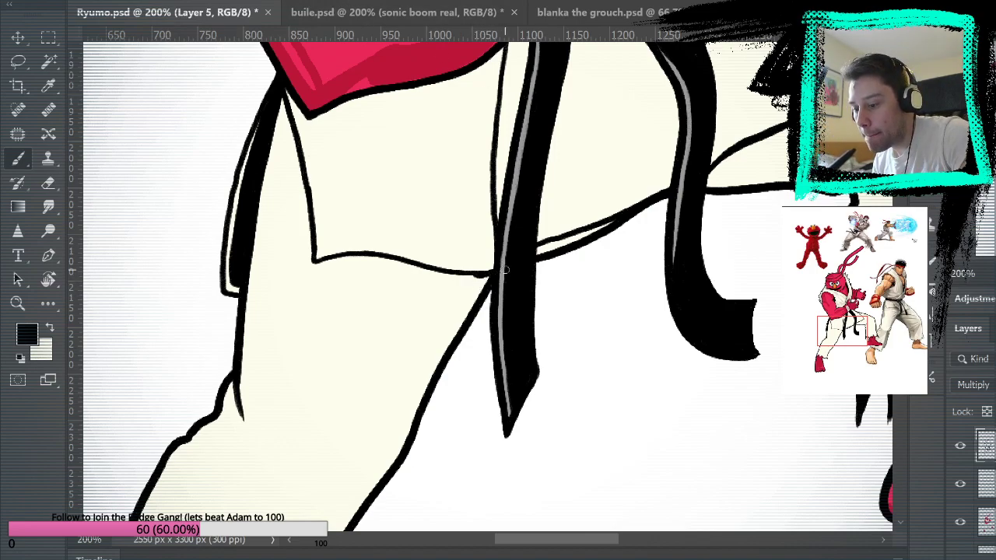
Step: Erase and redraw the short end of the hem where it meets the straight belt end
key(e)
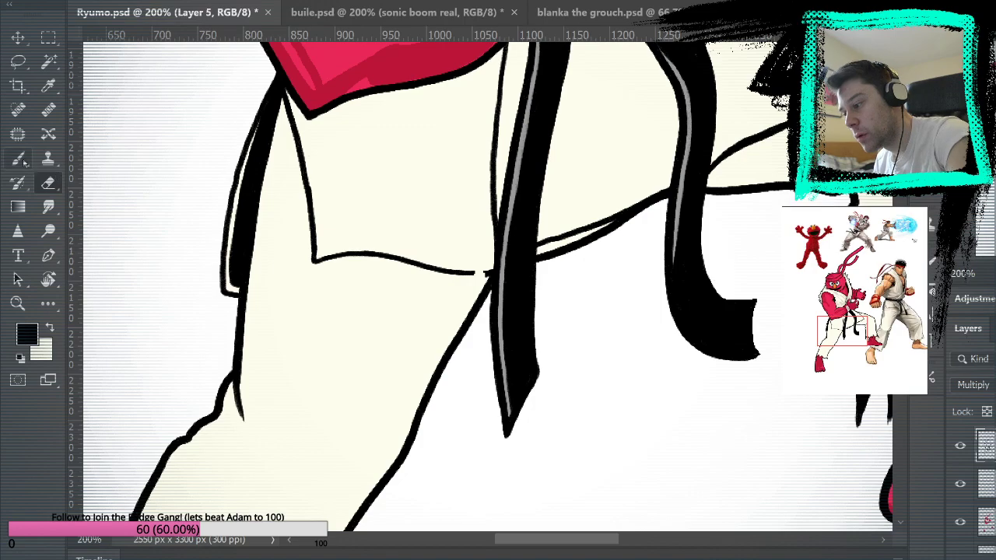
key(b)
drag(458, 273, 489, 272)
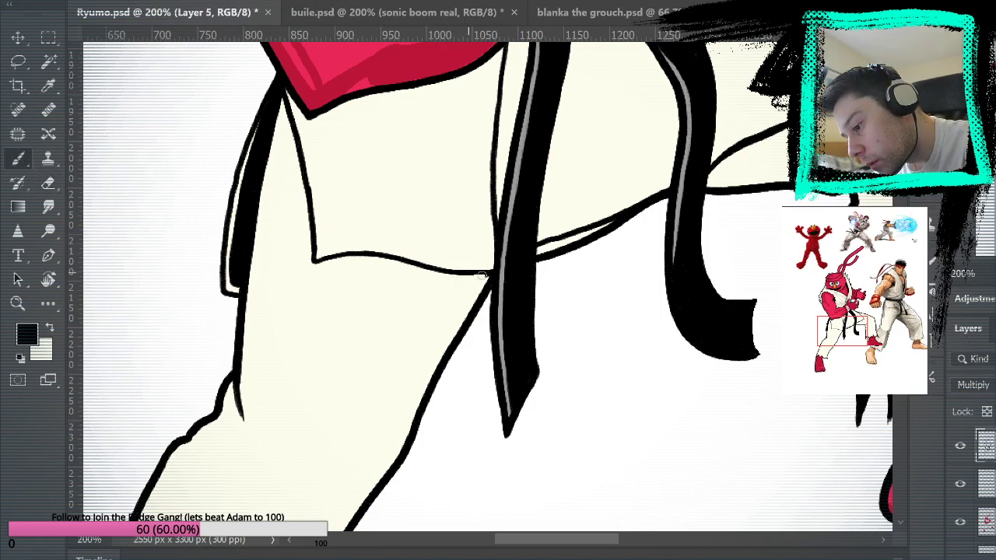
Step: Erase the pointed gi flap and its folded inner edge from the raised thigh
key(ctrl+0)
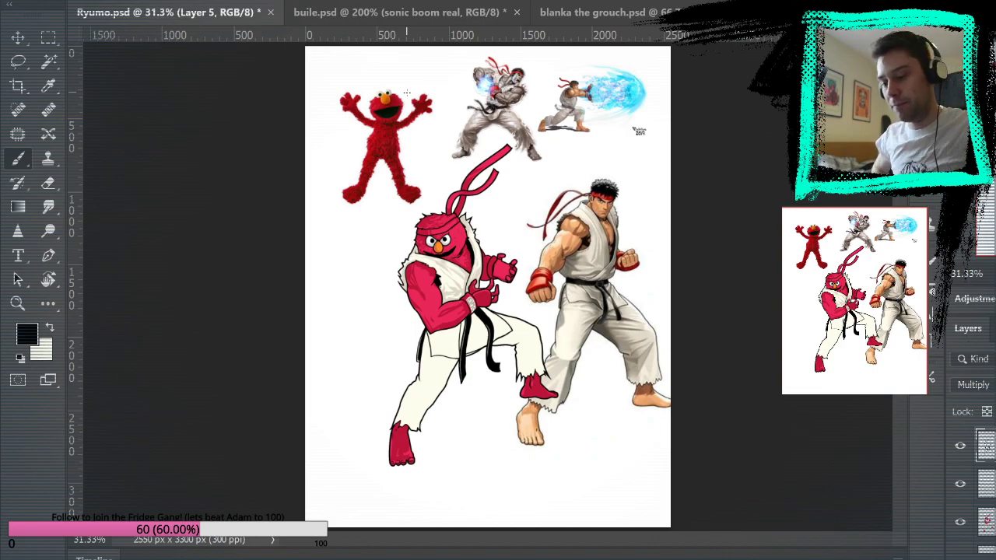
key(z)
click(530, 319)
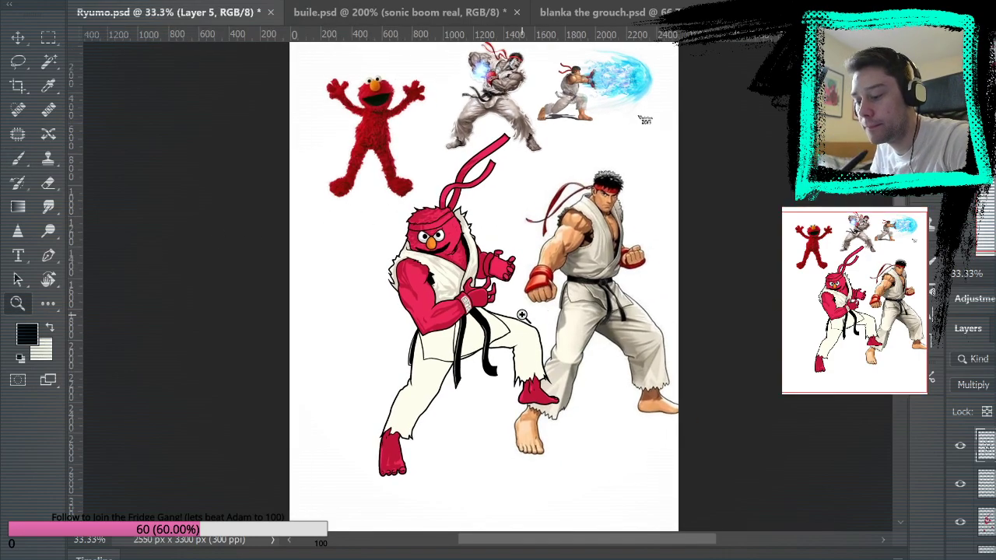
click(525, 323)
click(525, 329)
click(536, 346)
key(e)
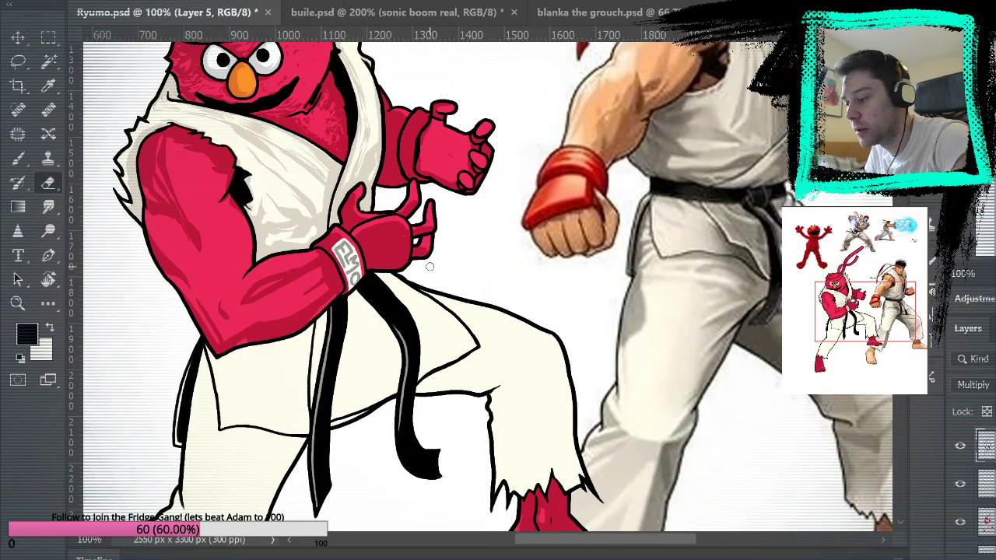
mouse_move(456, 317)
mouse_down()
mouse_move(477, 347)
mouse_move(428, 373)
mouse_up()
Step: Clean up the raised thigh's upper outline beside the hand by erasing the rough section and redrawing it as a smooth line
click(17, 303)
click(463, 325)
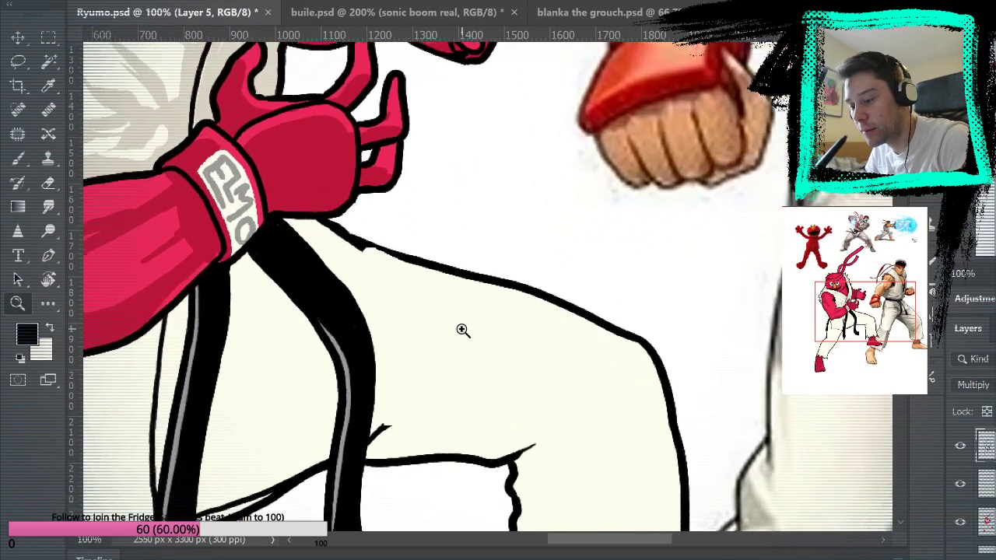
key(e)
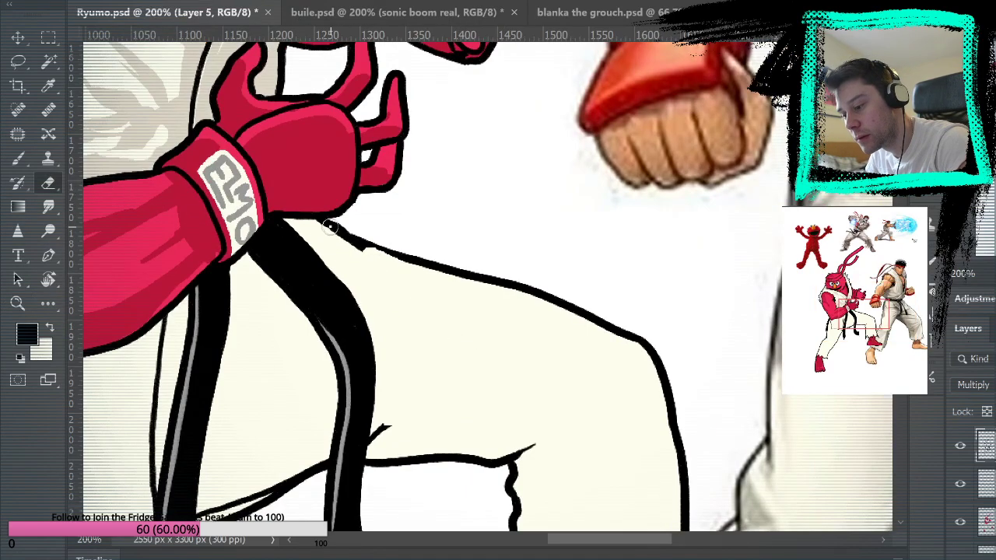
drag(335, 233, 392, 264)
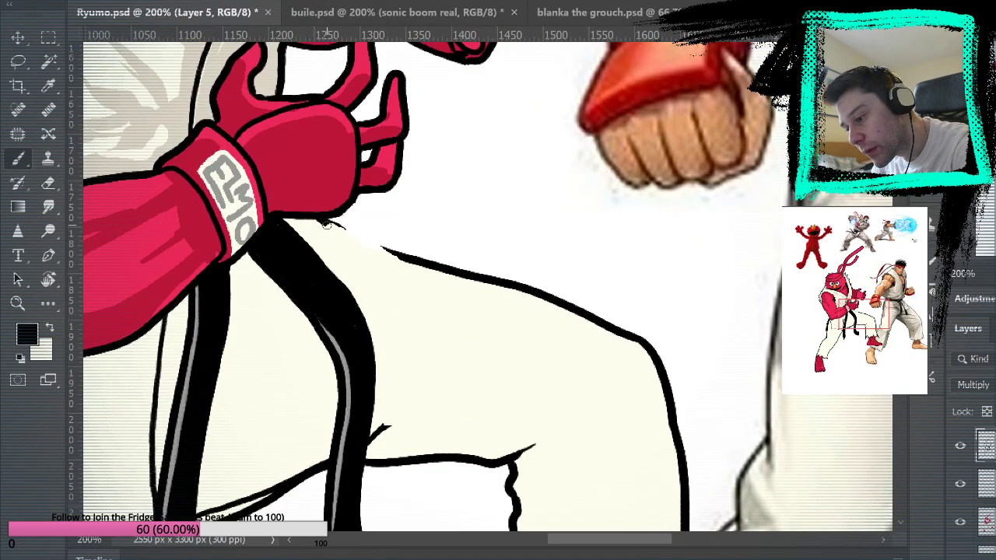
drag(340, 224, 395, 256)
drag(339, 231, 427, 269)
key(ctrl+z)
drag(328, 223, 414, 262)
Step: Draw a narrower flap edge from beneath the hand down beside the curved belt end, closing it with a short corner at the belt
drag(534, 338, 657, 222)
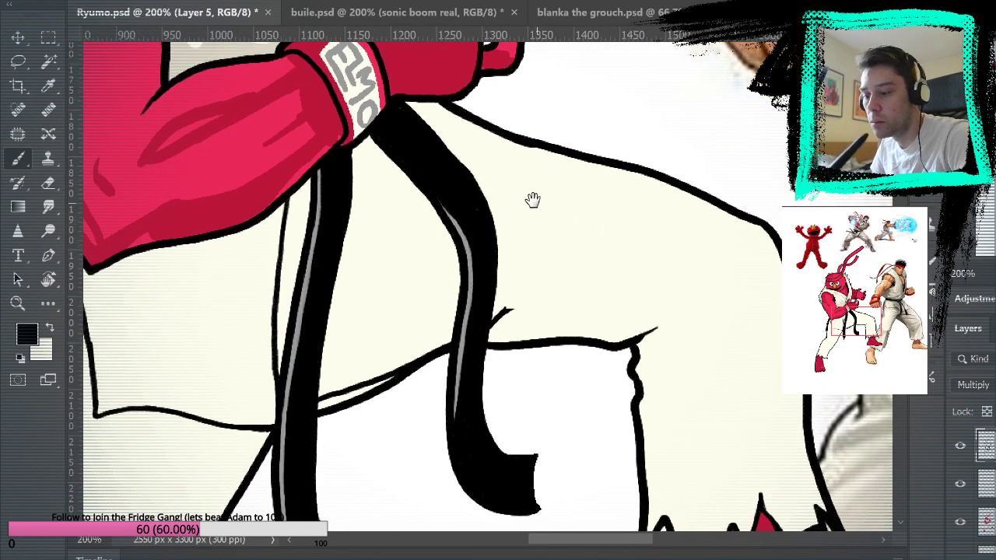
mouse_move(441, 102)
mouse_down()
mouse_move(512, 257)
mouse_move(522, 370)
mouse_move(523, 309)
mouse_move(498, 323)
mouse_move(516, 298)
mouse_move(511, 263)
mouse_up()
key(ctrl+z)
mouse_move(500, 317)
mouse_down()
mouse_move(513, 308)
mouse_move(511, 262)
mouse_up()
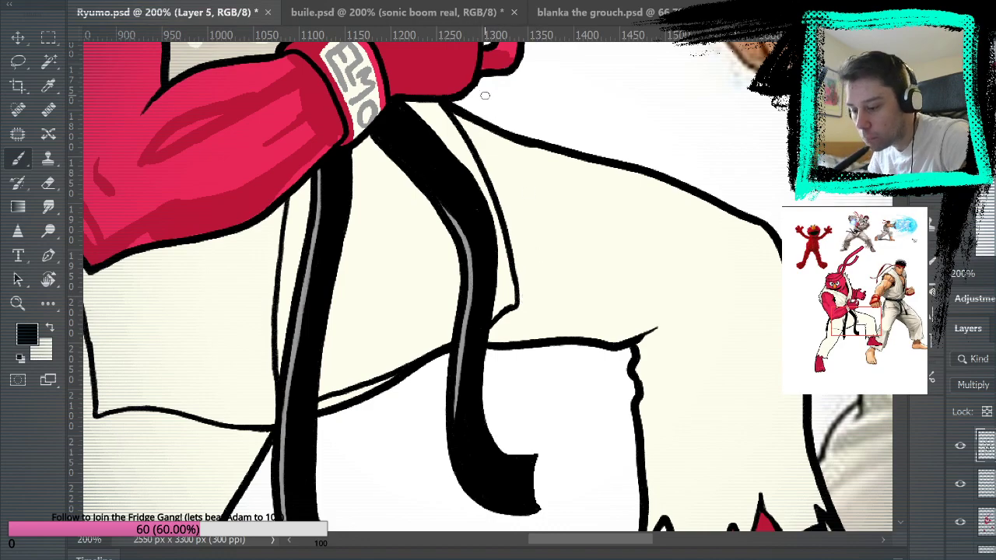
Step: Sample the grey-beige shading colour from the gi's chest, undoing a trial stroke beside the figure
key(ctrl+0)
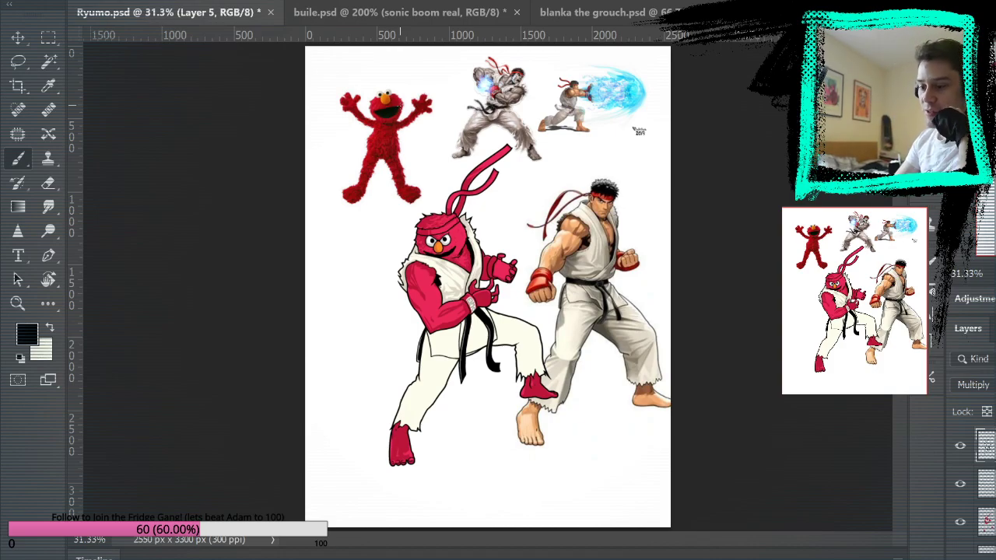
click(18, 304)
click(533, 318)
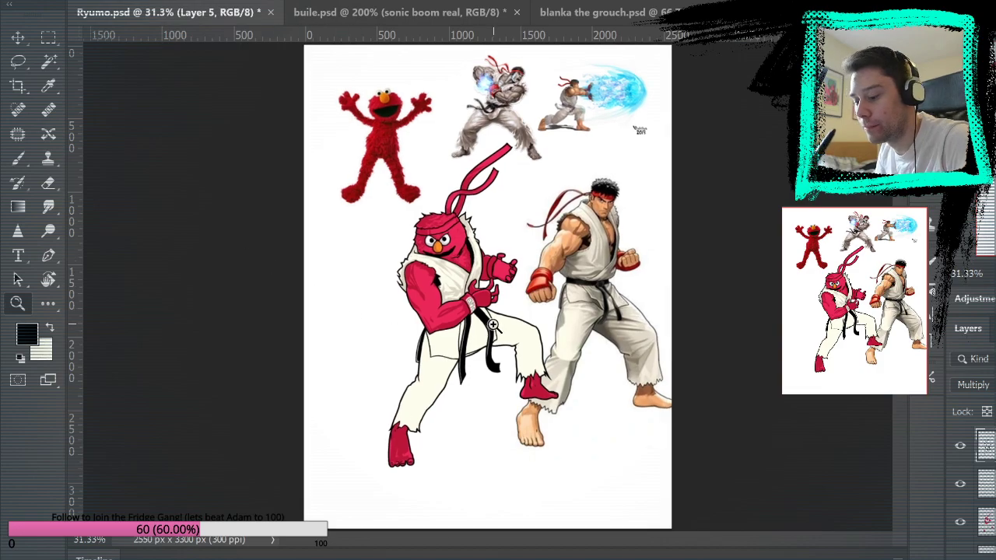
click(535, 316)
click(507, 309)
click(507, 308)
click(507, 309)
key(b)
alt+click(394, 191)
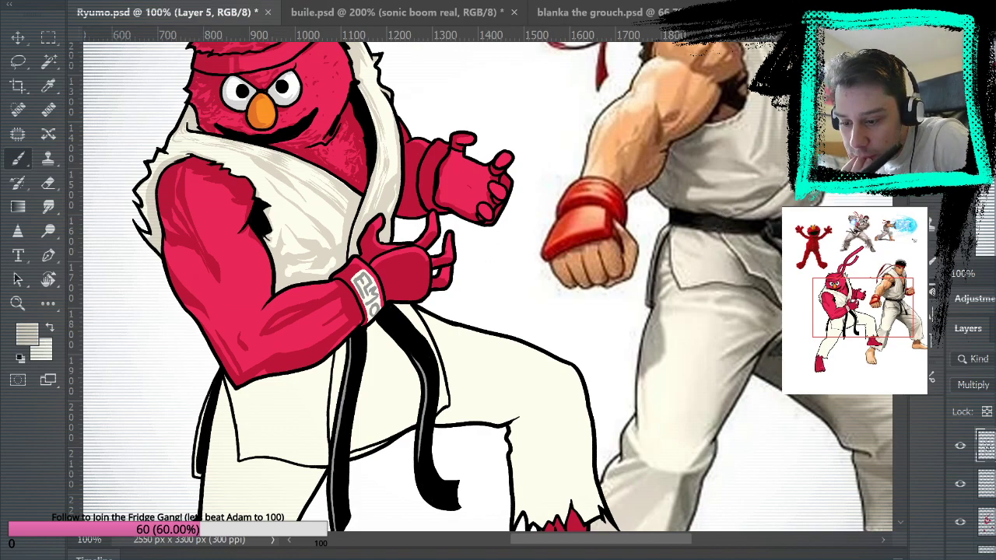
mouse_move(494, 272)
mouse_down()
mouse_move(509, 241)
mouse_move(525, 327)
mouse_up()
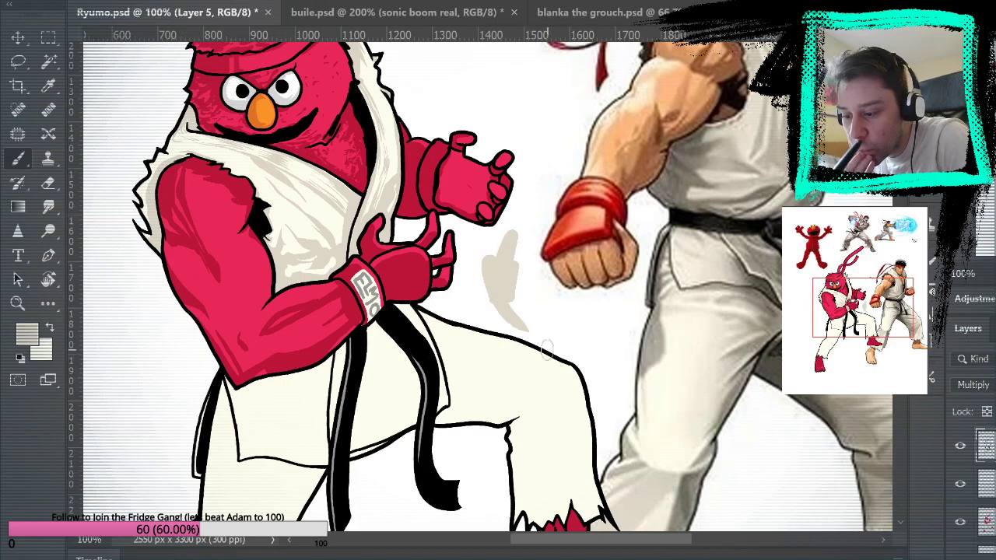
key(ctrl+z)
Step: Add a new layer and paint a grey-beige shadow on the flap along the inner side of the curved belt end
key(z)
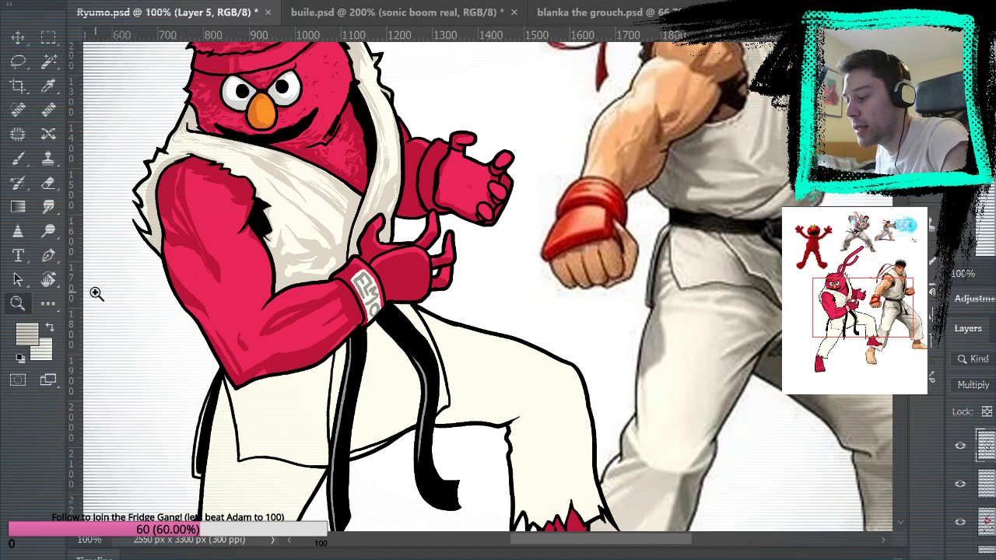
click(416, 321)
key(ctrl+shift+alt+n)
drag(429, 382, 542, 98)
click(18, 159)
mouse_move(493, 301)
mouse_down()
mouse_move(673, 396)
mouse_move(680, 382)
mouse_move(604, 288)
mouse_move(615, 319)
mouse_move(629, 303)
mouse_move(626, 273)
mouse_move(603, 226)
mouse_move(535, 147)
mouse_up()
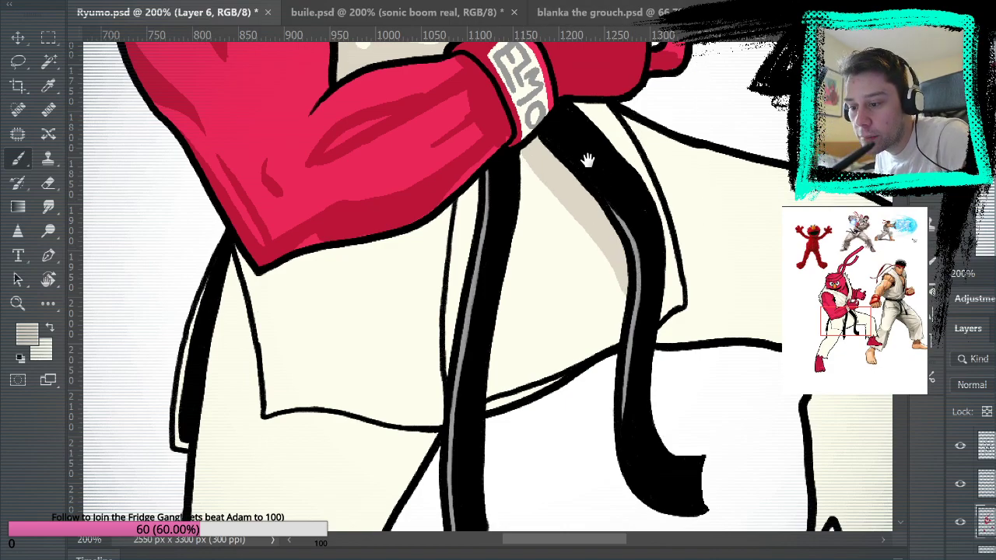
drag(584, 159, 611, 265)
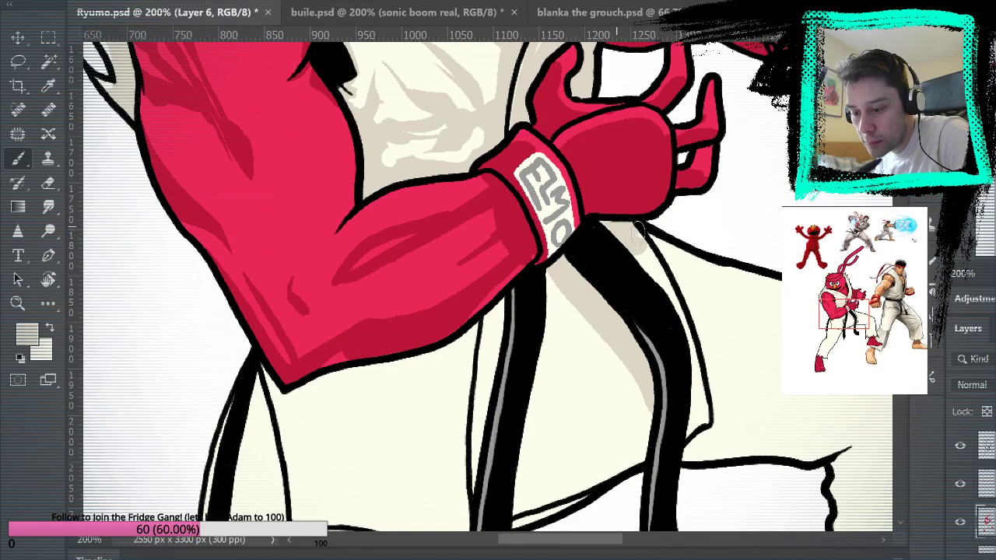
Step: Shade the front flap in grey-beige beneath the forearm and beside the straight belt end, filling the outlined shadow area
drag(700, 400, 778, 229)
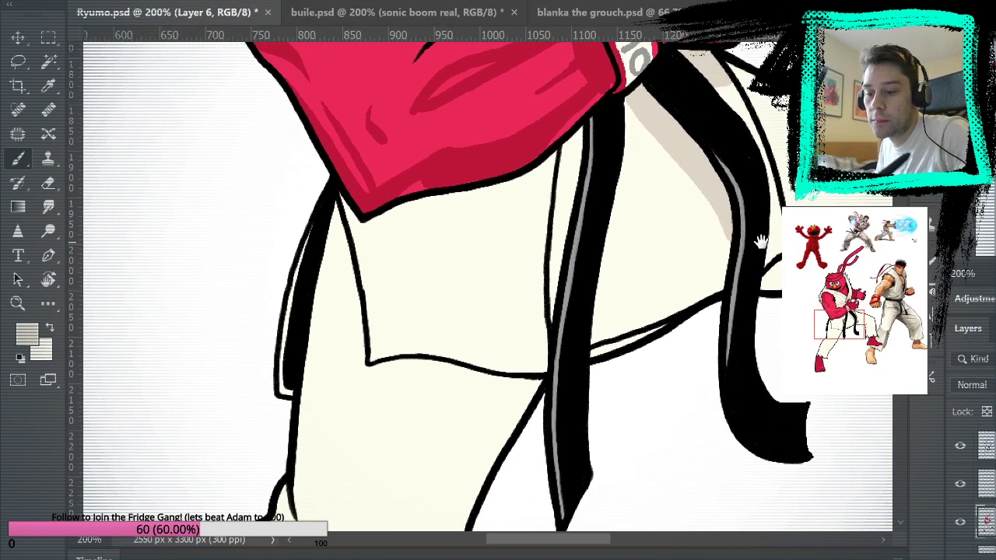
mouse_move(564, 137)
mouse_down()
mouse_move(542, 372)
mouse_move(579, 128)
mouse_up()
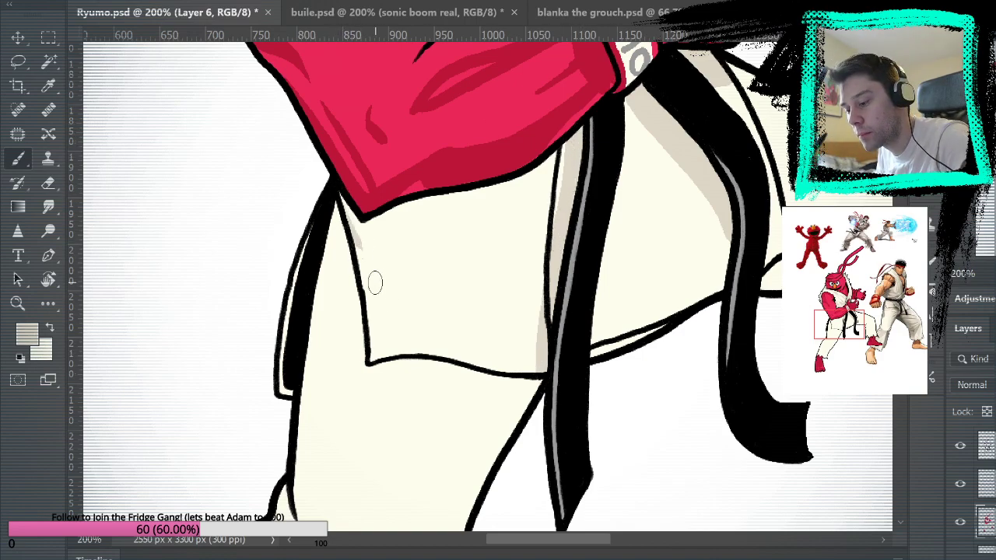
mouse_move(316, 223)
mouse_down()
mouse_move(374, 282)
mouse_move(387, 284)
mouse_move(358, 233)
mouse_move(413, 290)
mouse_move(529, 276)
mouse_move(553, 245)
mouse_move(529, 273)
mouse_move(555, 155)
mouse_move(539, 243)
mouse_up()
mouse_move(364, 224)
mouse_down()
mouse_move(392, 210)
mouse_move(529, 178)
mouse_move(568, 148)
mouse_up()
click(48, 304)
click(392, 223)
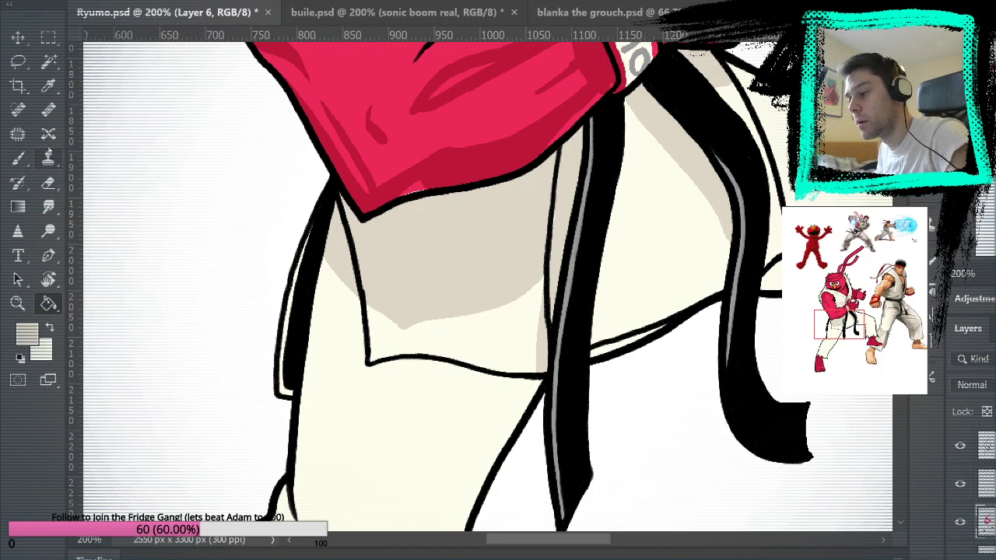
Step: Paint over the stray mark on the forearm's lower edge with the sampled arm red and resample the grey-beige
click(18, 159)
drag(616, 272, 619, 379)
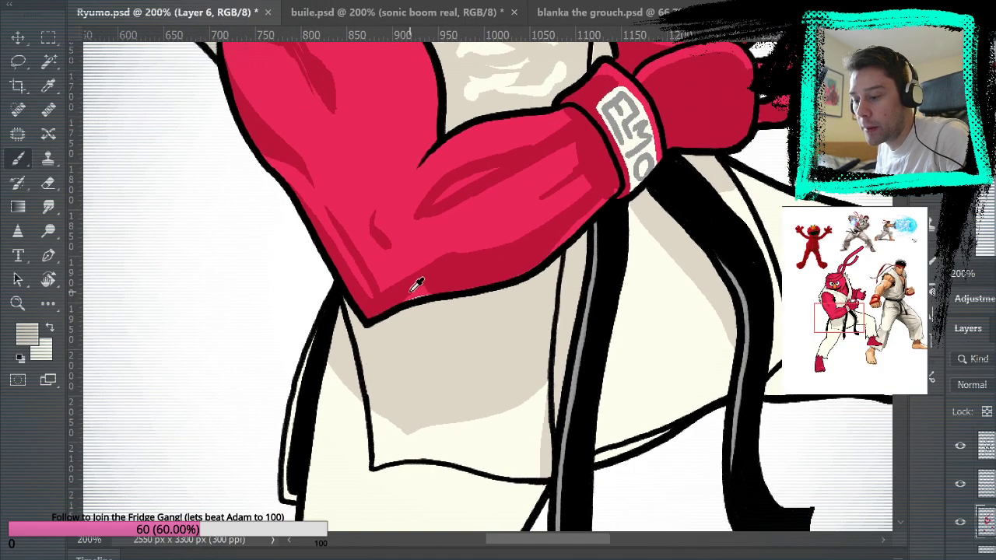
alt+click(420, 229)
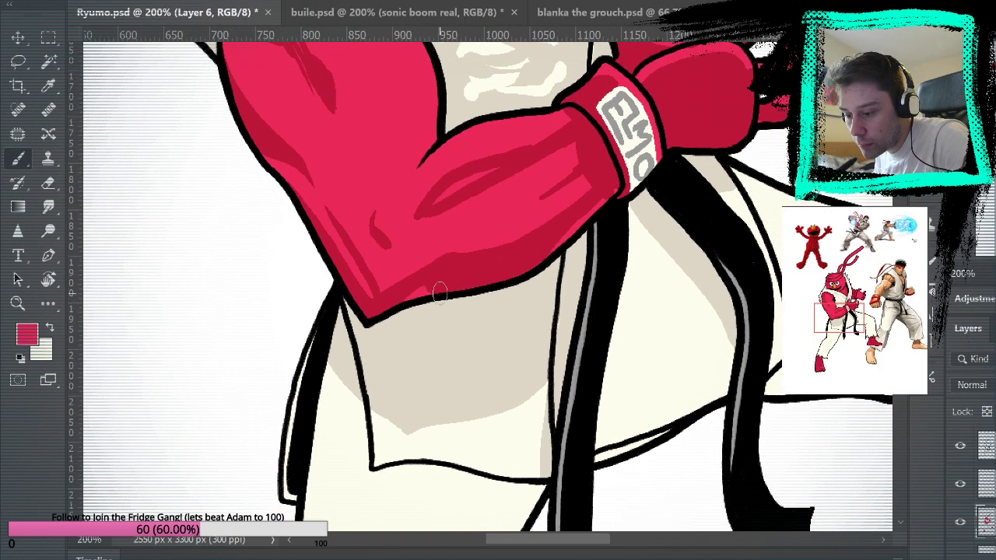
alt+click(517, 332)
Step: Shade the hem strip and the area below the wristband between the two belt ends in grey-beige
mouse_move(601, 361)
mouse_down()
mouse_move(660, 144)
mouse_move(472, 299)
mouse_move(475, 400)
mouse_move(546, 375)
mouse_up()
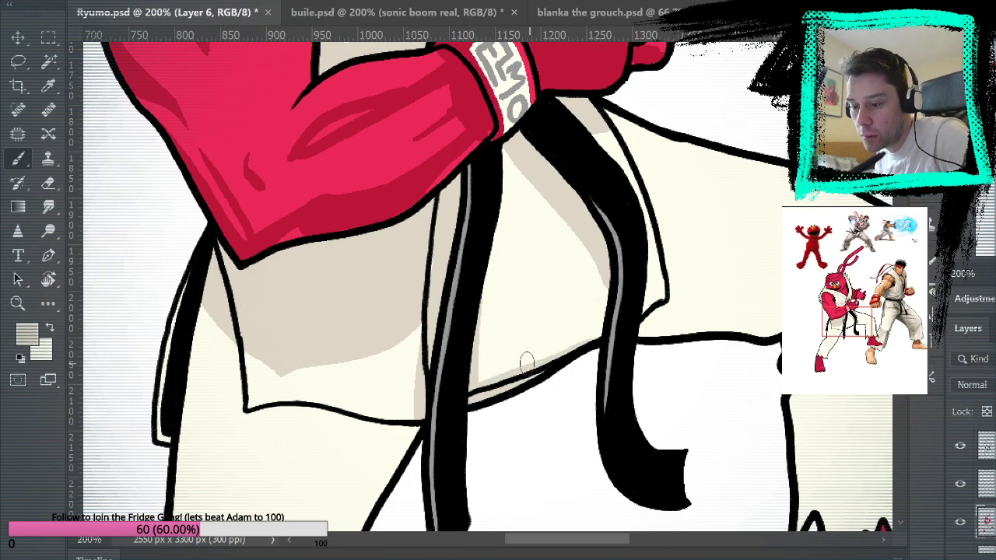
mouse_move(485, 236)
mouse_down()
mouse_move(537, 184)
mouse_move(527, 182)
mouse_move(509, 138)
mouse_up()
drag(679, 215, 560, 178)
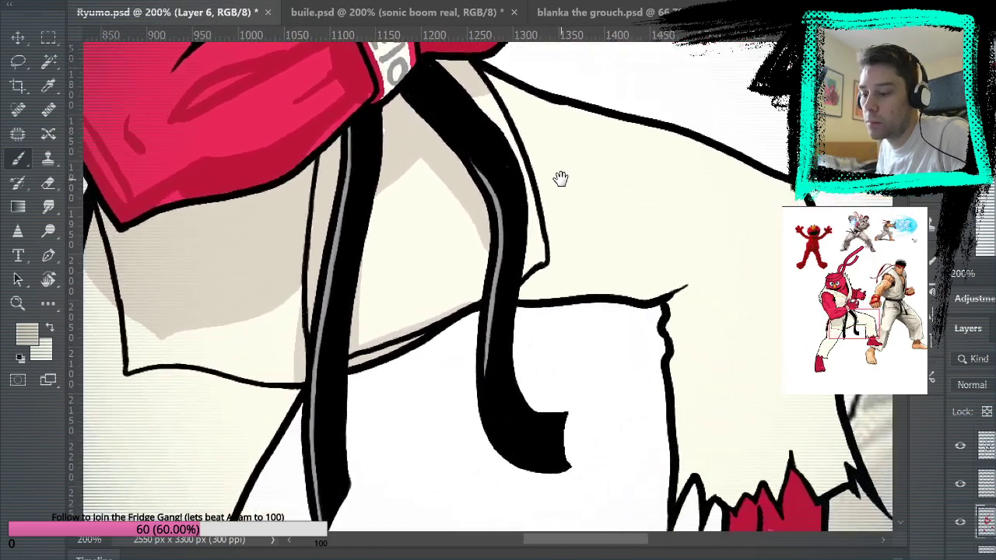
Step: Add grey-beige fold shadows between the two belt ends, with a curved fold below the wristband and shorter ones near the hem
key(ctrl+0)
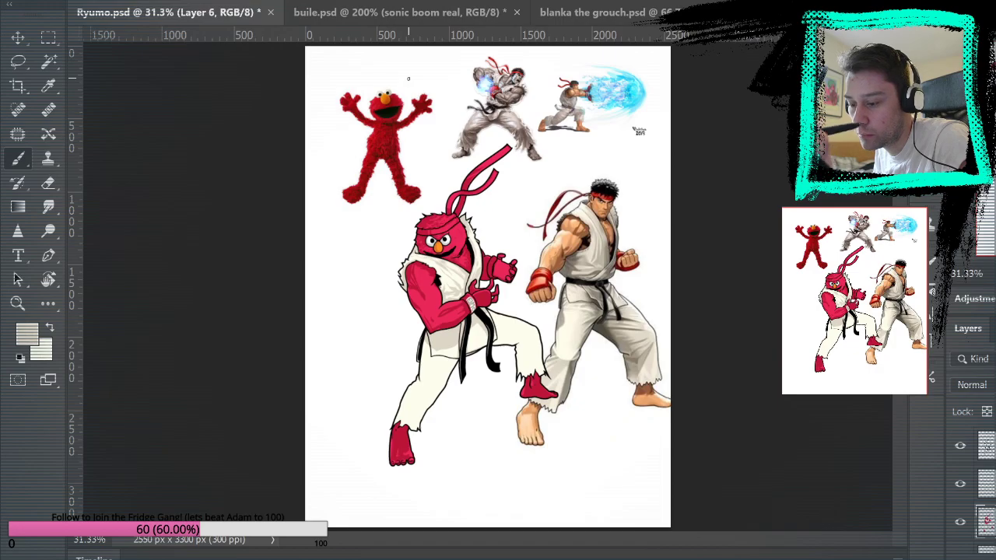
key(z)
mouse_move(498, 340)
mouse_down()
mouse_move(521, 348)
mouse_move(493, 322)
mouse_move(636, 196)
mouse_up()
key(b)
drag(777, 307, 233, 288)
mouse_move(748, 342)
mouse_down()
mouse_move(585, 399)
mouse_move(988, 292)
mouse_up()
drag(280, 405, 769, 386)
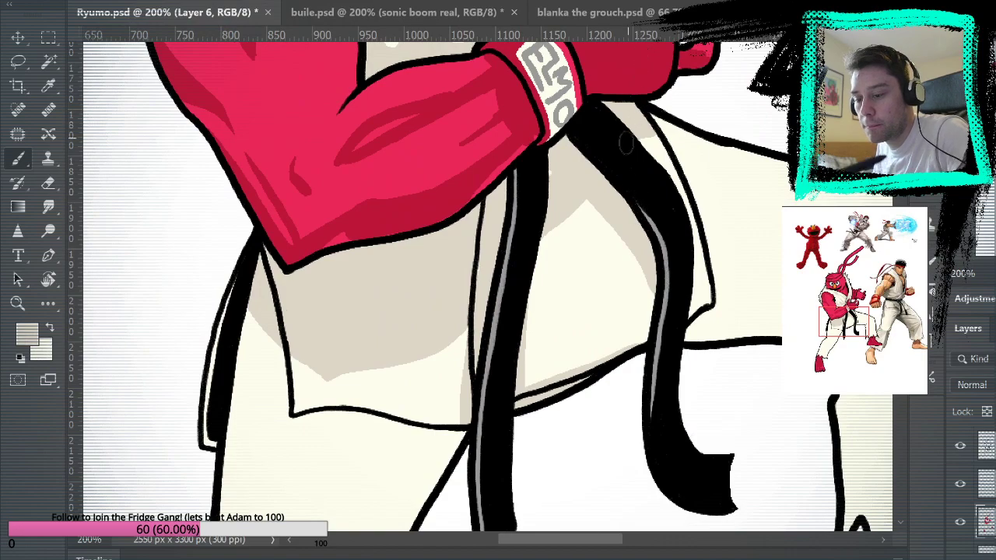
mouse_move(601, 193)
mouse_down()
mouse_move(582, 257)
mouse_move(557, 284)
mouse_move(587, 273)
mouse_move(603, 252)
mouse_move(619, 205)
mouse_move(592, 267)
mouse_move(629, 167)
mouse_up()
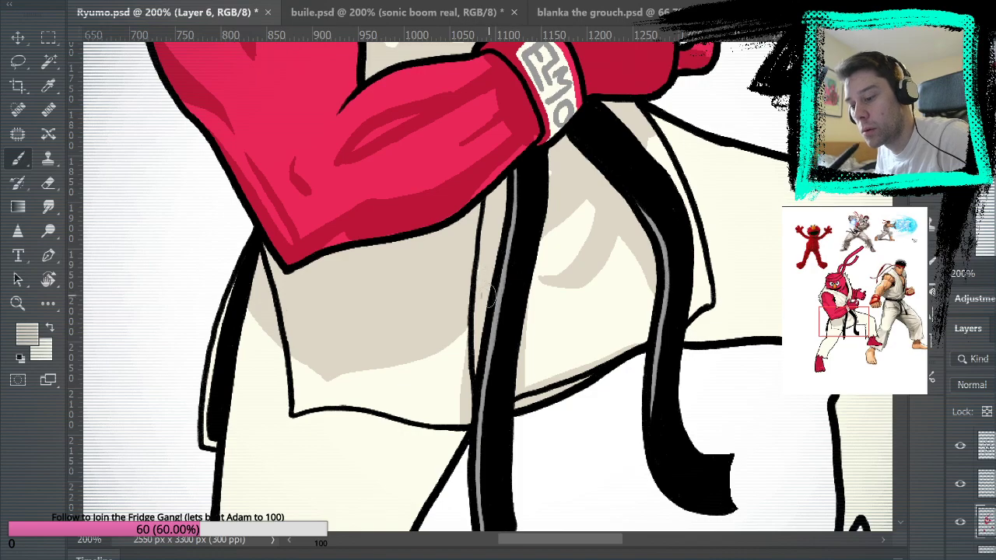
drag(512, 310, 570, 333)
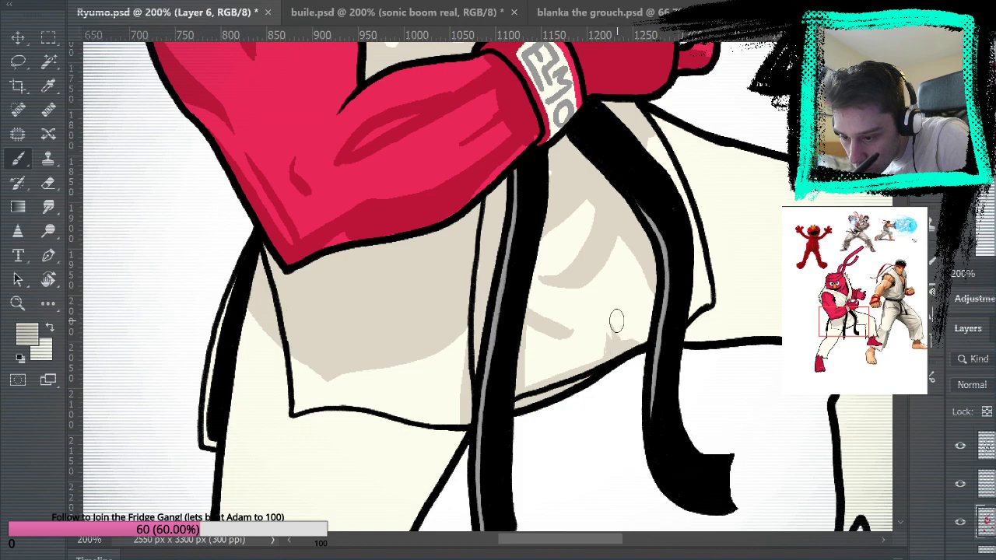
Step: Finish the jagged fold shadow near the jacket hem beside the curved belt end, and shade the raised thigh along the jacket's edge in grey-beige
mouse_move(625, 321)
mouse_down()
mouse_move(637, 350)
mouse_move(620, 375)
mouse_up()
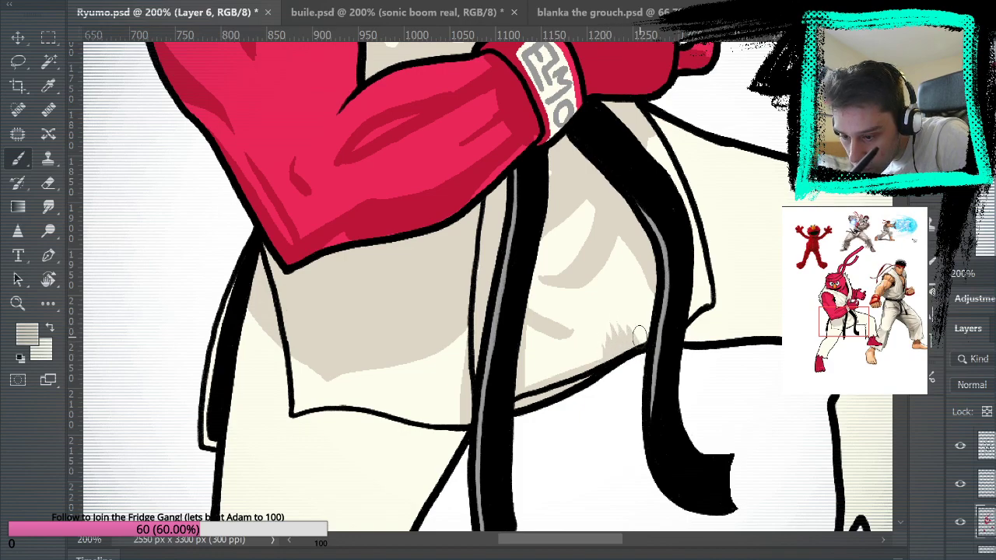
drag(726, 288, 617, 344)
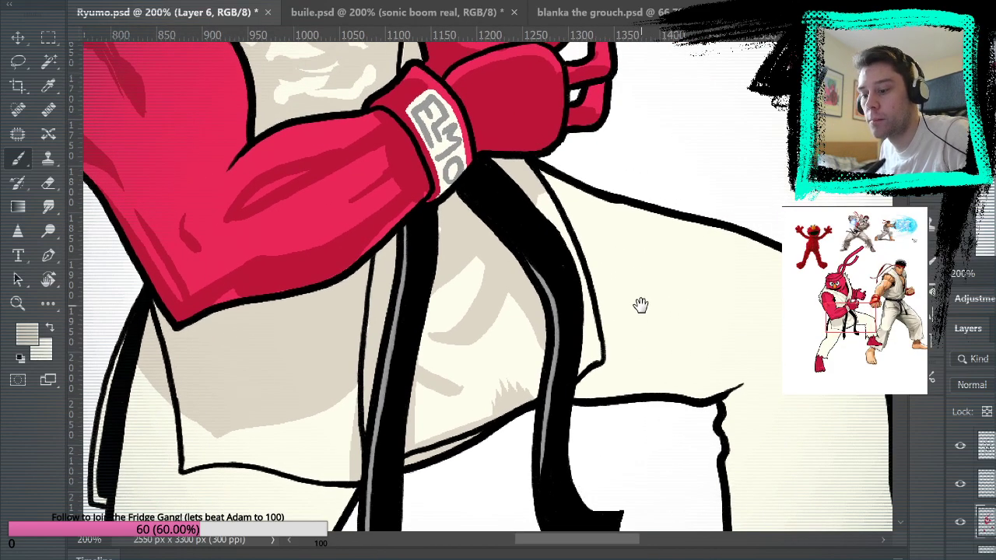
drag(579, 391, 608, 362)
mouse_move(546, 172)
mouse_down()
mouse_move(622, 361)
mouse_move(623, 373)
mouse_move(579, 393)
mouse_up()
drag(602, 315, 613, 362)
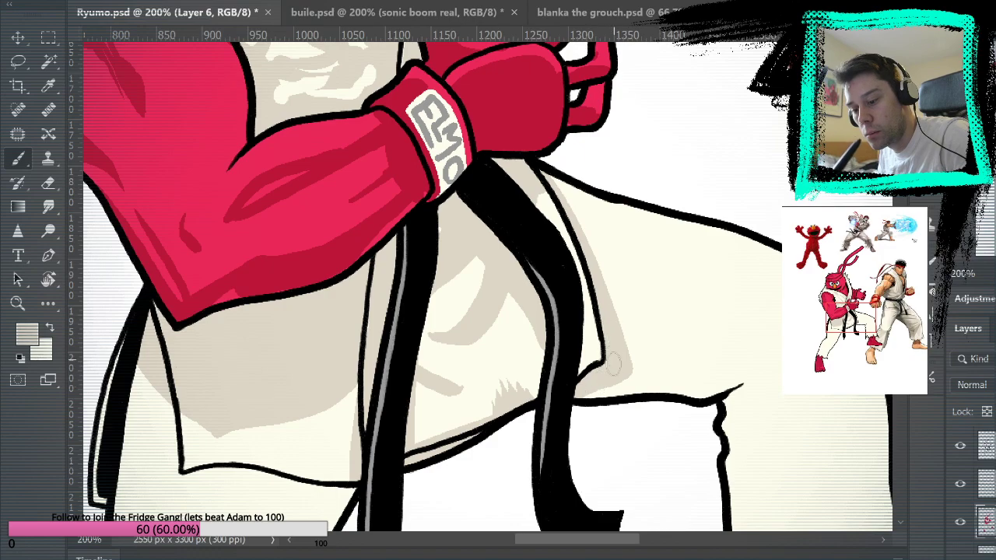
Step: Add grey-beige fold shadows to the lower part of the front flap, above its hem and beside the straight belt end
drag(500, 460, 677, 251)
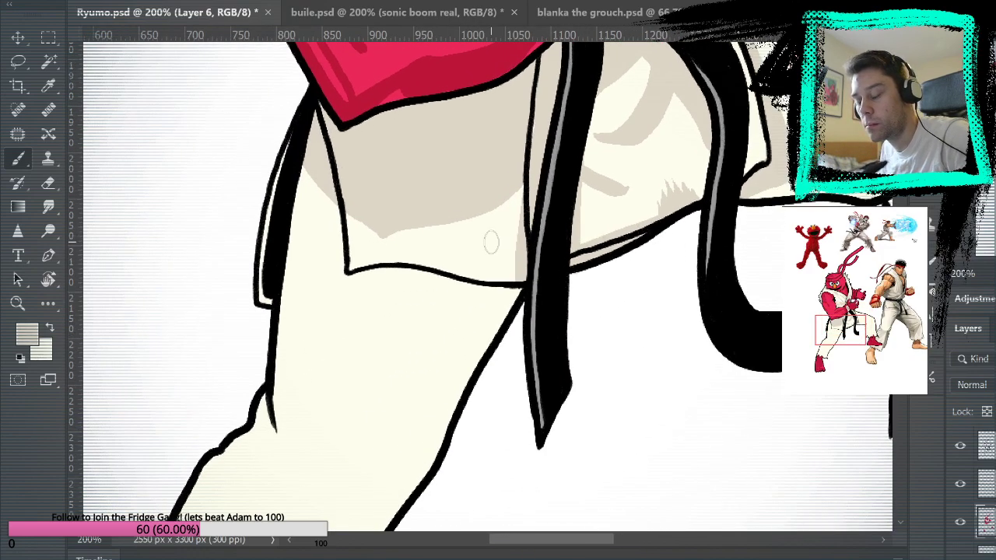
mouse_move(350, 263)
mouse_down()
mouse_move(422, 247)
mouse_move(463, 269)
mouse_up()
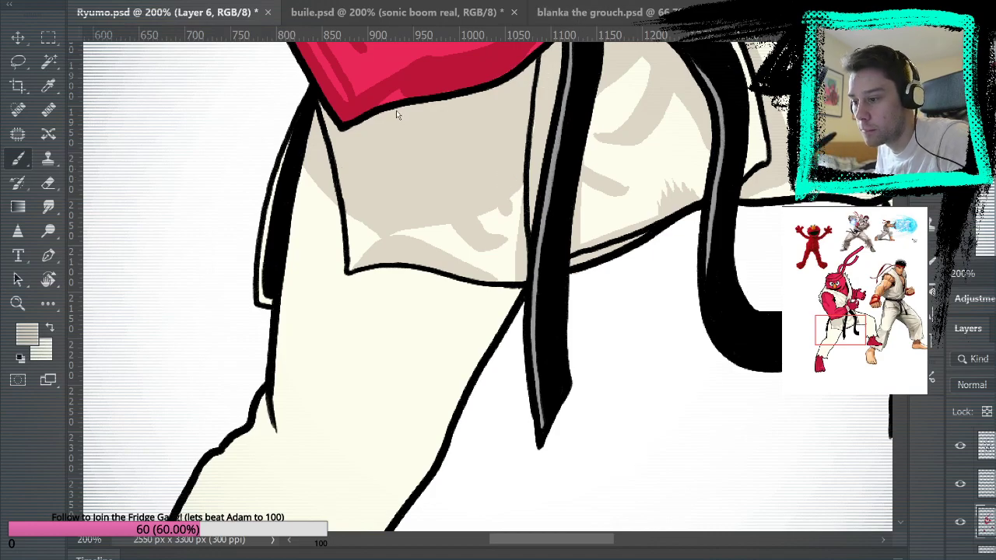
key(ctrl+minus)
drag(649, 107, 584, 193)
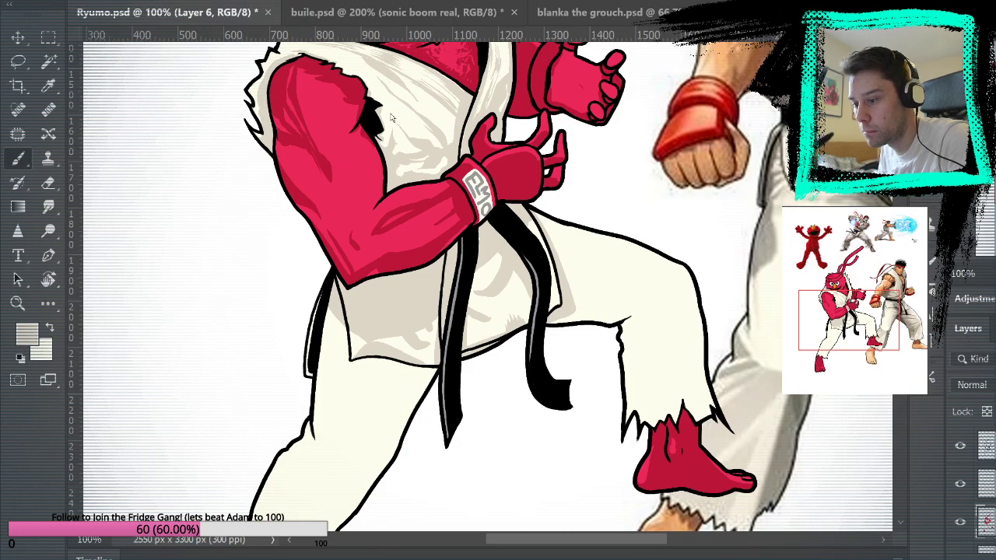
key(ctrl+0)
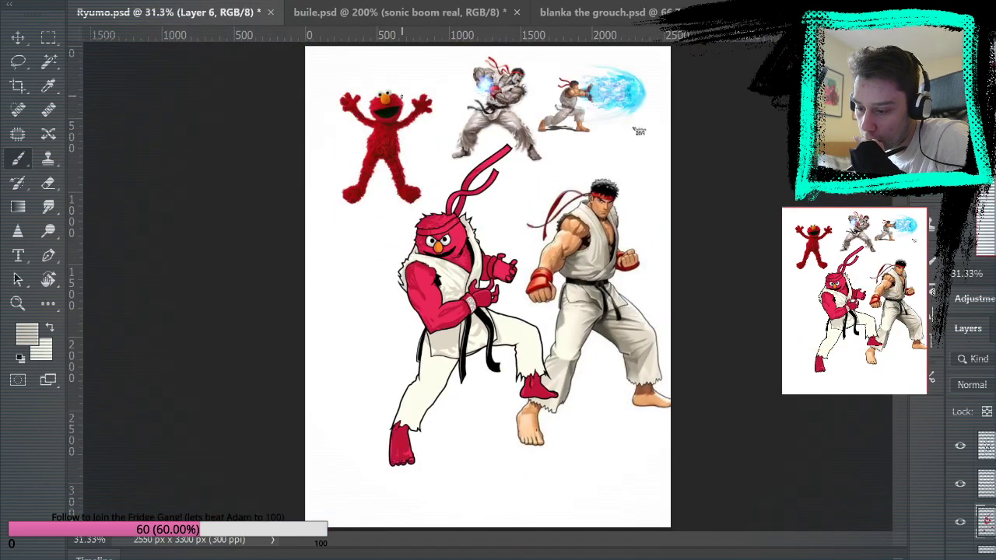
Step: Examine how the thigh and jacket hem are shaded on the large Ryu reference
key(z)
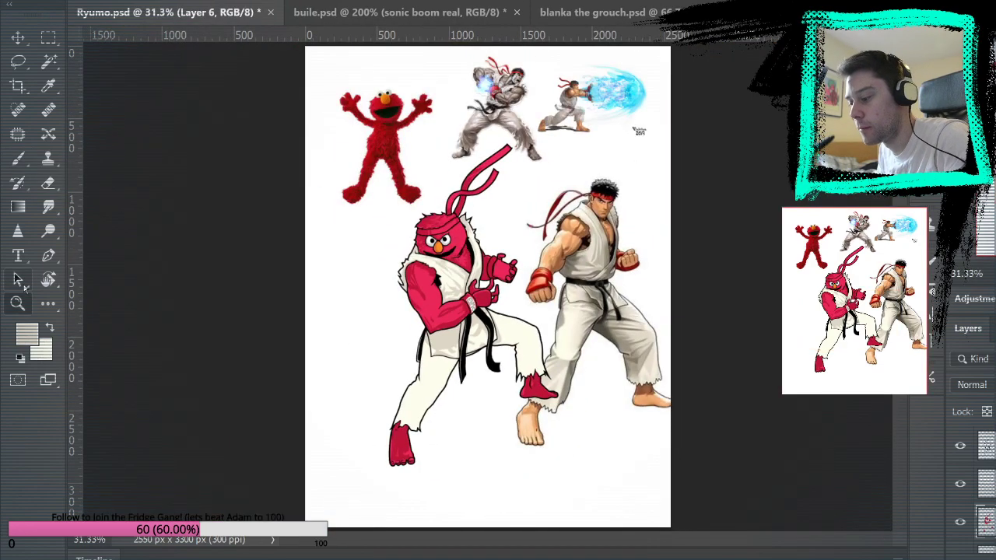
click(491, 354)
click(491, 354)
click(496, 377)
click(289, 379)
click(23, 161)
drag(395, 371, 304, 187)
drag(498, 285, 260, 200)
drag(684, 86, 582, 168)
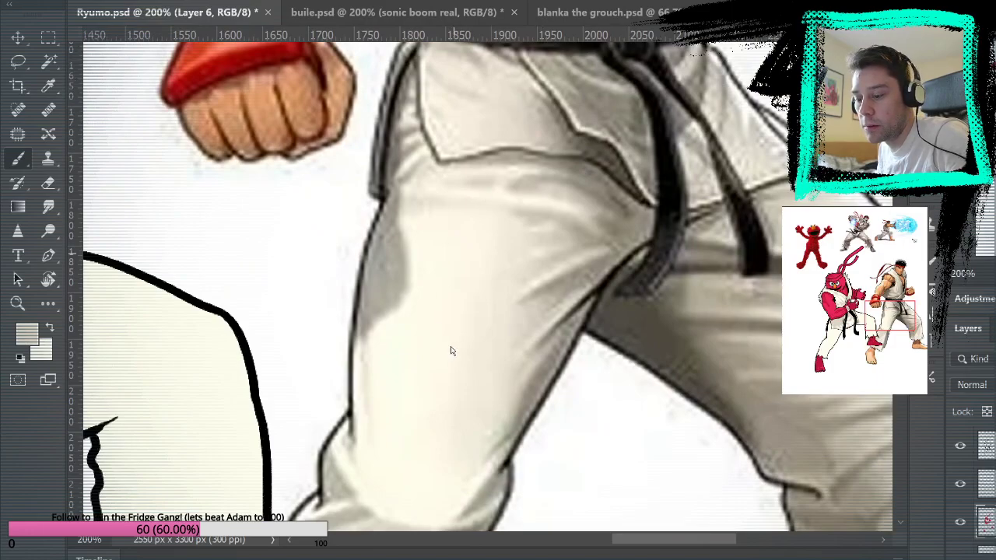
drag(450, 352, 620, 132)
Step: Shade a thin grey-beige strip down the standing leg's outer edge and add a long tapering fold past the knee
drag(234, 85, 574, 390)
mouse_move(450, 280)
mouse_down()
mouse_move(444, 189)
mouse_move(427, 247)
mouse_up()
drag(416, 132, 413, 372)
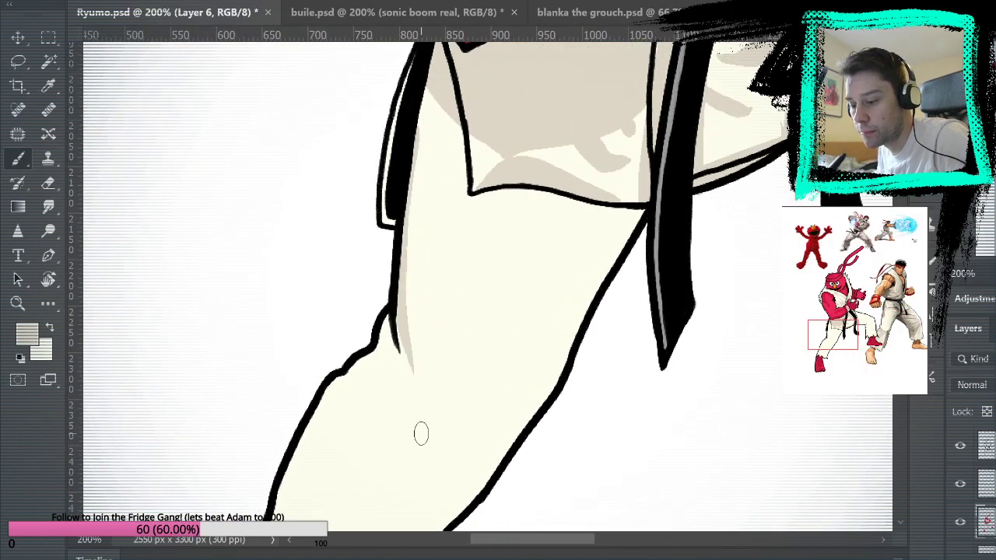
mouse_move(432, 442)
mouse_down()
mouse_move(413, 388)
mouse_move(401, 277)
mouse_up()
Step: Try thin grey-beige fold lines on the standing leg's thigh and down the lower leg toward the torn cuff
drag(443, 350, 431, 90)
mouse_move(531, 382)
mouse_down()
mouse_move(559, 139)
mouse_move(554, 150)
mouse_up()
drag(357, 167, 390, 322)
drag(322, 226, 382, 393)
drag(395, 184, 411, 231)
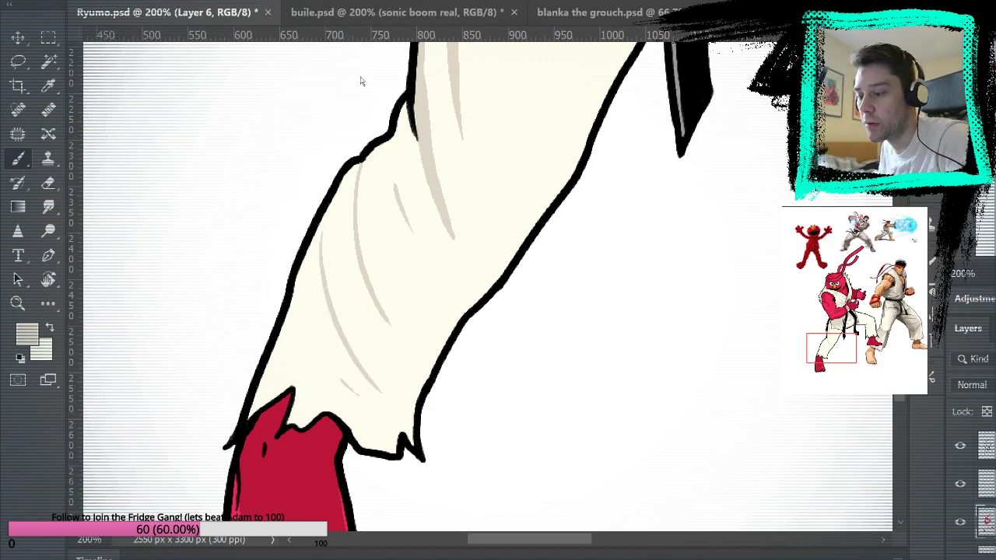
Step: Add short curved grey-beige fold shadows at the standing leg's knee, beside the outline bump
key(ctrl+0)
click(18, 304)
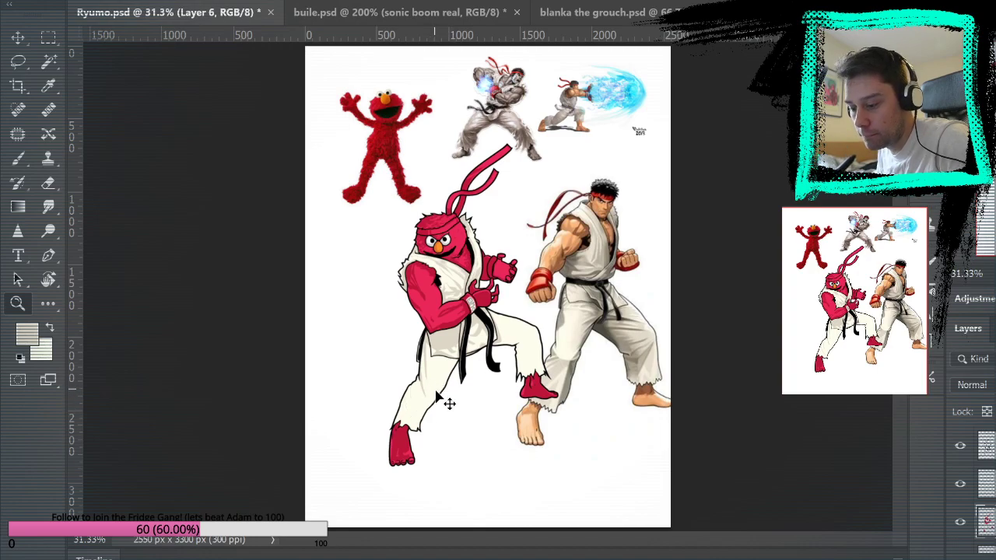
drag(440, 385, 444, 382)
key(b)
drag(402, 349, 360, 187)
mouse_move(269, 143)
mouse_down()
mouse_move(306, 229)
mouse_move(271, 178)
mouse_move(250, 185)
mouse_move(257, 222)
mouse_move(275, 240)
mouse_move(212, 233)
mouse_move(276, 284)
mouse_up()
mouse_move(500, 320)
mouse_down()
mouse_move(607, 318)
mouse_move(469, 533)
mouse_move(432, 534)
mouse_up()
Step: Paint a tapering grey-beige shadow down the standing leg's inner thigh from the front flap's hem
drag(444, 422, 398, 200)
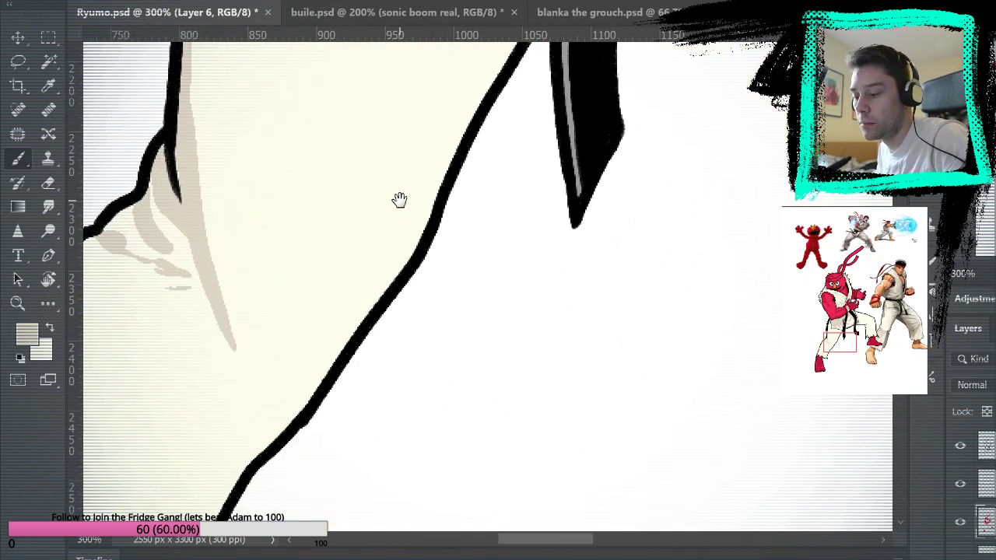
mouse_move(513, 173)
mouse_down()
mouse_move(429, 421)
mouse_move(473, 320)
mouse_up()
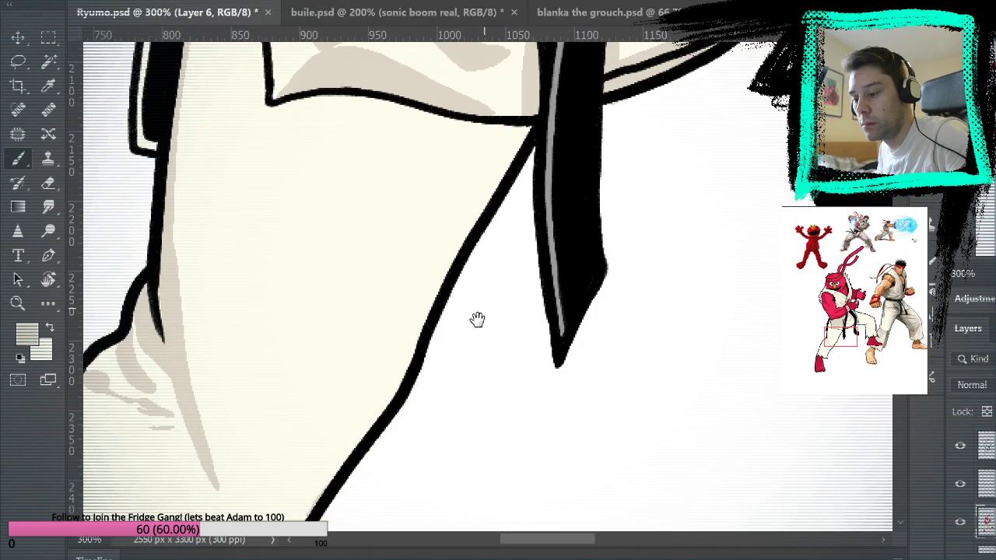
drag(366, 355, 487, 136)
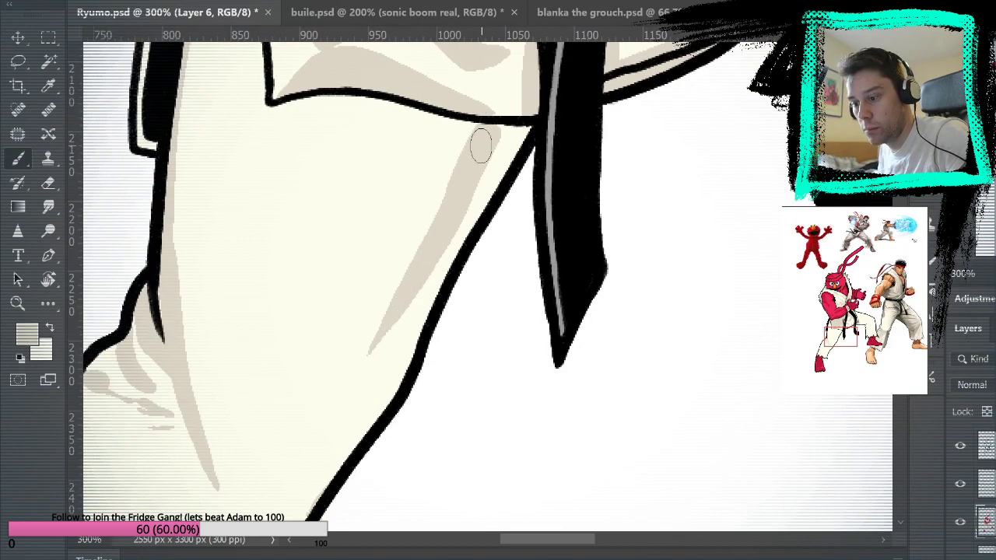
mouse_move(395, 318)
mouse_down()
mouse_move(518, 127)
mouse_move(491, 159)
mouse_up()
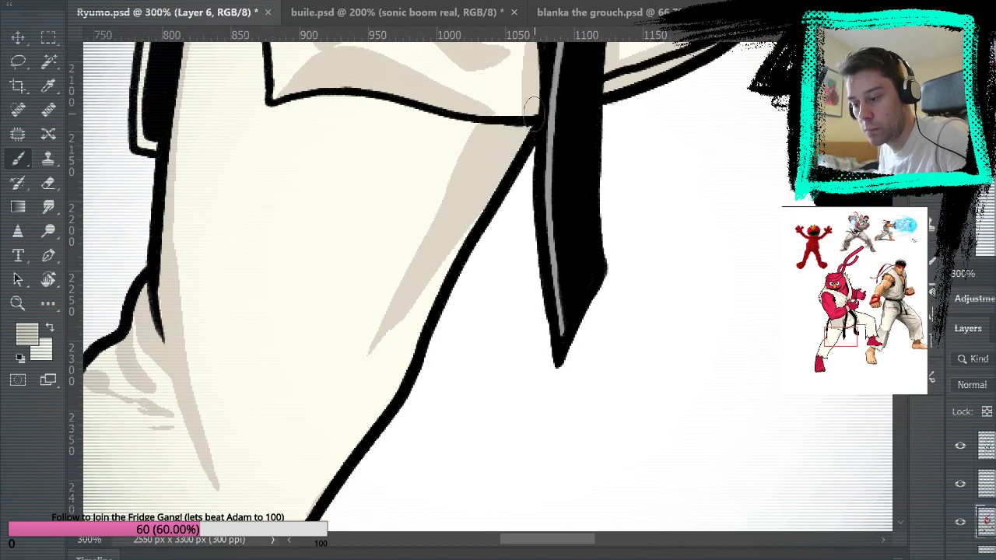
Step: Shade the cast shadow on the standing thigh beneath the front flap's hem and along its side edge in grey-beige
drag(623, 249, 518, 420)
mouse_move(159, 312)
mouse_down()
mouse_move(250, 299)
mouse_move(411, 329)
mouse_up()
drag(238, 296, 413, 345)
drag(270, 313, 369, 342)
drag(310, 306, 403, 319)
drag(310, 305, 557, 309)
drag(401, 314, 386, 151)
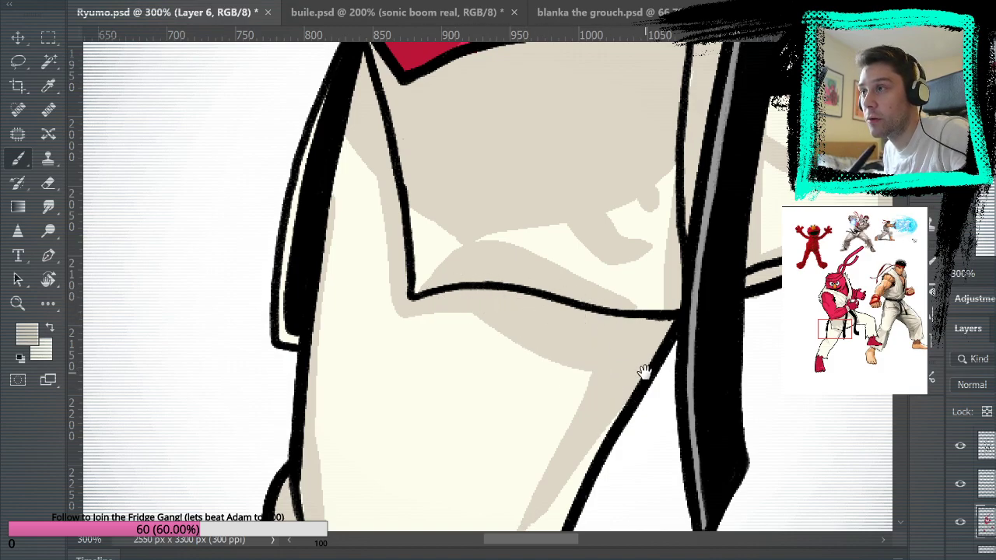
Step: Shade the narrow back flap behind the black belt at the hip in grey-beige
drag(645, 378, 611, 329)
drag(451, 334, 468, 439)
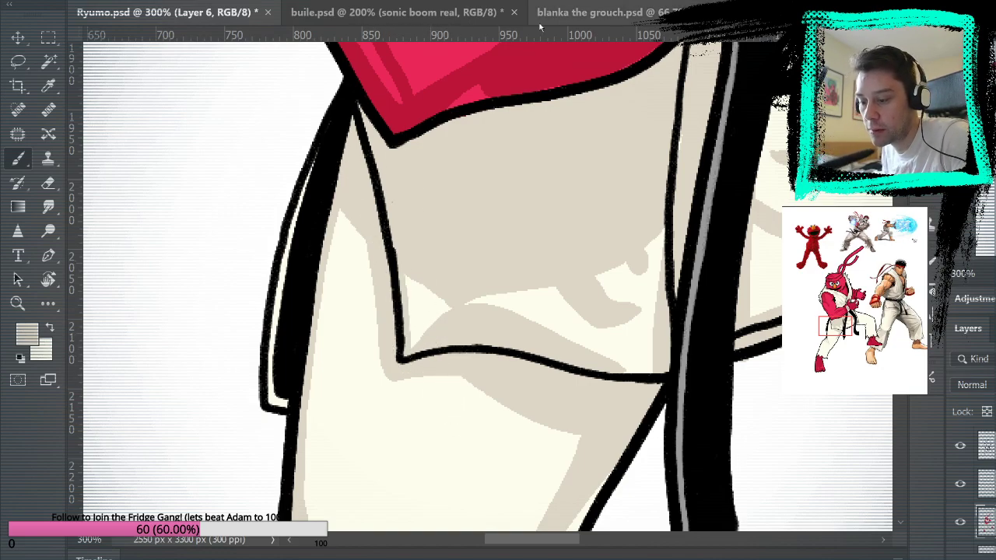
mouse_move(281, 420)
mouse_down()
mouse_move(272, 391)
mouse_move(280, 284)
mouse_move(311, 181)
mouse_up()
Step: Widen the grey-beige shadow along the standing thigh's outer side, from beside the front flap down toward the knee
key(space)
drag(692, 325, 632, 104)
mouse_move(497, 222)
mouse_down()
mouse_move(471, 389)
mouse_move(469, 329)
mouse_move(376, 256)
mouse_up()
mouse_move(326, 148)
mouse_down()
mouse_move(305, 424)
mouse_move(337, 360)
mouse_move(351, 129)
mouse_move(319, 297)
mouse_move(321, 361)
mouse_move(315, 313)
mouse_move(314, 462)
mouse_up()
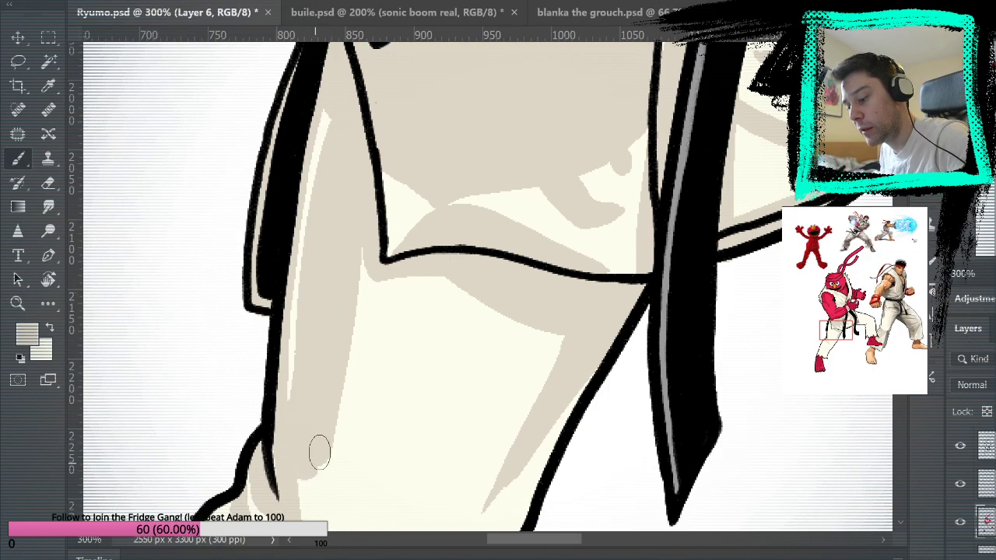
Step: Extend the outer thigh shadow into tapering folds toward the knee and fill the gap inside the second fold
key(space)
mouse_move(409, 402)
mouse_down()
mouse_move(384, 147)
mouse_move(368, 315)
mouse_up()
key(space)
drag(350, 441, 358, 303)
mouse_move(301, 458)
mouse_down()
mouse_move(286, 227)
mouse_move(287, 385)
mouse_move(279, 192)
mouse_move(292, 189)
mouse_move(340, 276)
mouse_move(351, 359)
mouse_move(329, 194)
mouse_move(347, 318)
mouse_up()
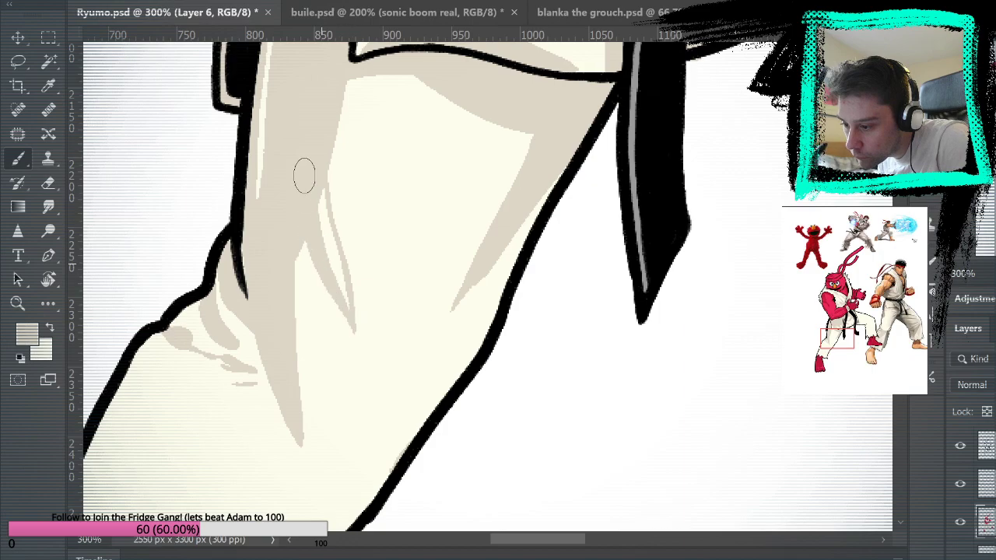
drag(327, 228, 351, 318)
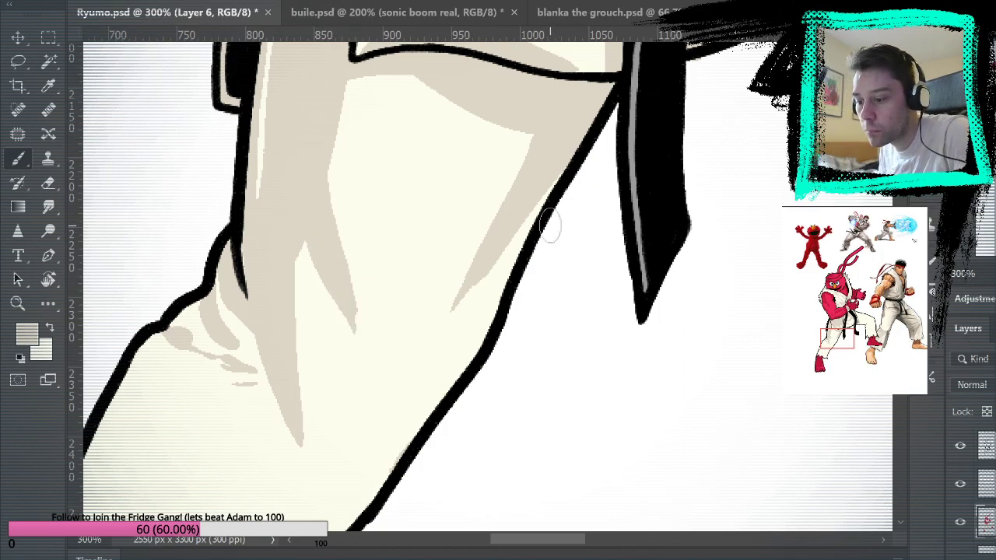
Step: Paint a rounded grey-beige shadow with a curved upper fold at the inner side of the standing leg's knee
drag(451, 396, 586, 209)
mouse_move(466, 206)
mouse_down()
mouse_move(421, 298)
mouse_move(512, 268)
mouse_move(443, 247)
mouse_move(509, 249)
mouse_up()
key(ctrl+z)
mouse_move(477, 205)
mouse_down()
mouse_move(415, 319)
mouse_move(471, 340)
mouse_move(513, 282)
mouse_move(494, 223)
mouse_move(475, 212)
mouse_move(432, 315)
mouse_move(471, 229)
mouse_move(473, 271)
mouse_move(441, 297)
mouse_move(461, 274)
mouse_move(470, 325)
mouse_up()
mouse_move(494, 197)
mouse_down()
mouse_move(472, 245)
mouse_move(508, 273)
mouse_move(523, 250)
mouse_move(496, 214)
mouse_move(503, 237)
mouse_move(489, 236)
mouse_move(507, 254)
mouse_up()
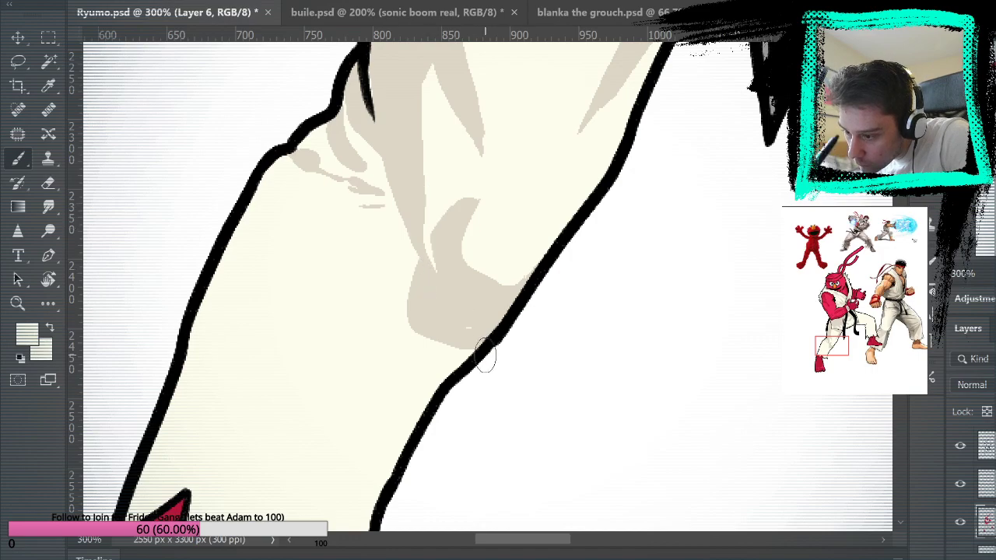
Step: Fill the remaining speck in the inner knee shadow with resampled grey-beige and shade the leg's inner edge above it
alt+click(464, 308)
click(466, 326)
drag(513, 301, 632, 140)
drag(602, 194, 579, 347)
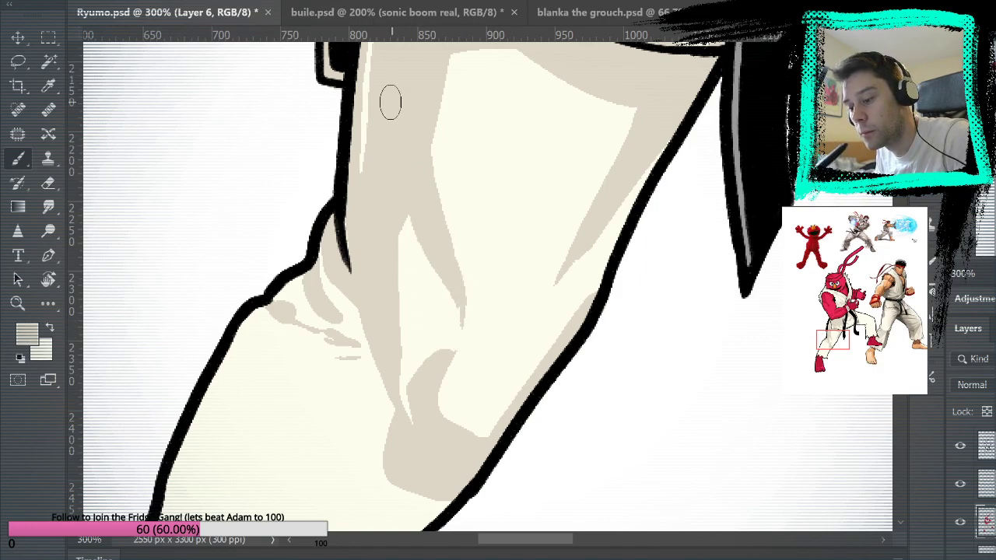
Step: Compare the drawing with the Ryu reference and examine the folds on the reference's lower trouser legs
key(ctrl+0)
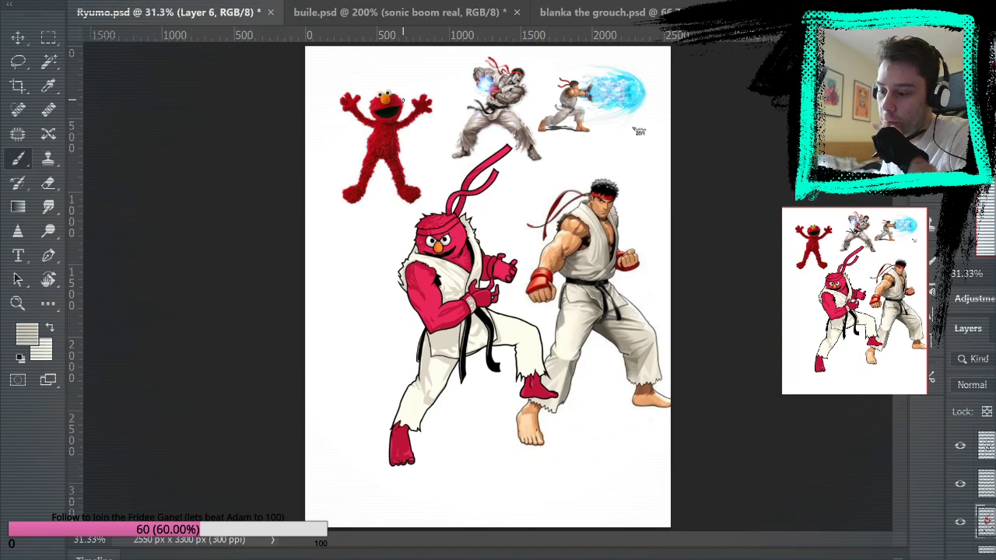
click(23, 302)
drag(417, 410, 434, 384)
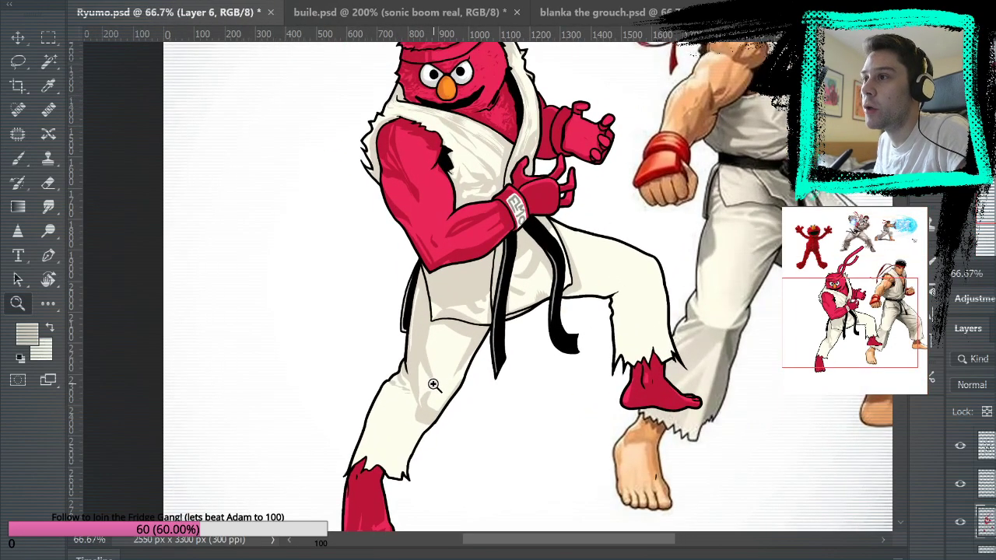
click(437, 425)
drag(464, 433, 216, 347)
mouse_move(503, 390)
mouse_down()
mouse_move(431, 333)
mouse_move(410, 351)
mouse_move(531, 283)
mouse_move(589, 346)
mouse_move(607, 345)
mouse_move(595, 351)
mouse_up()
click(20, 159)
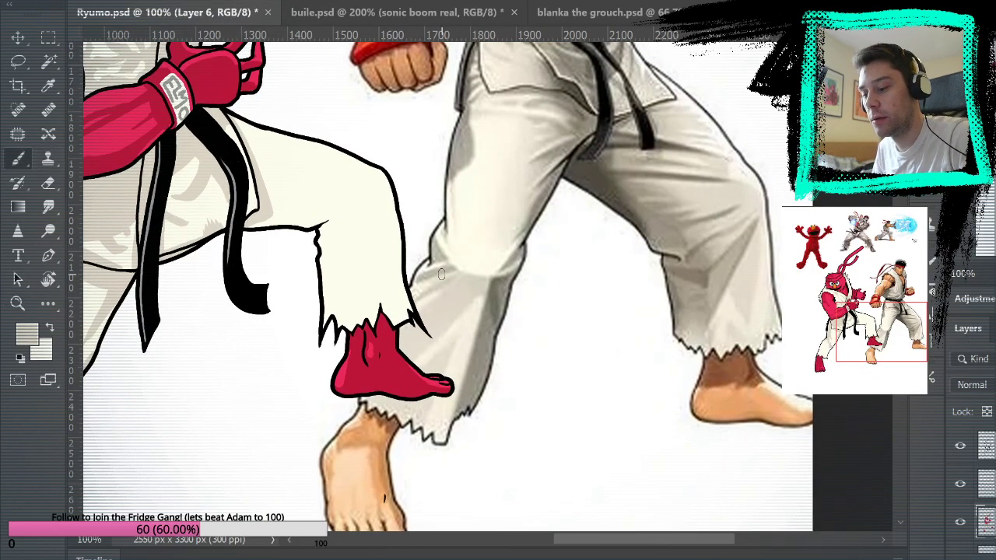
Step: Trace the fold directions over the Ryu reference's trouser leg with the brush and undo the strokes
drag(449, 144, 464, 272)
drag(406, 313, 363, 362)
key(ctrl+z)
key(ctrl+z)
key(ctrl+z)
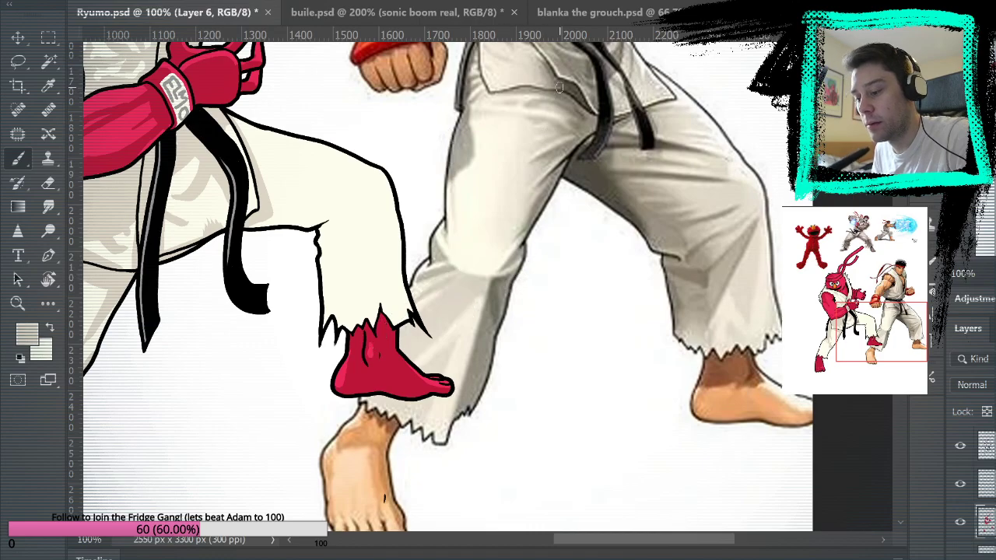
mouse_move(551, 322)
mouse_down()
mouse_move(545, 396)
mouse_move(540, 284)
mouse_move(549, 260)
mouse_move(552, 369)
mouse_up()
drag(470, 146, 489, 399)
drag(451, 234, 486, 425)
mouse_move(430, 308)
mouse_down()
mouse_move(462, 437)
mouse_move(669, 249)
mouse_up()
key(ctrl+z)
key(ctrl+z)
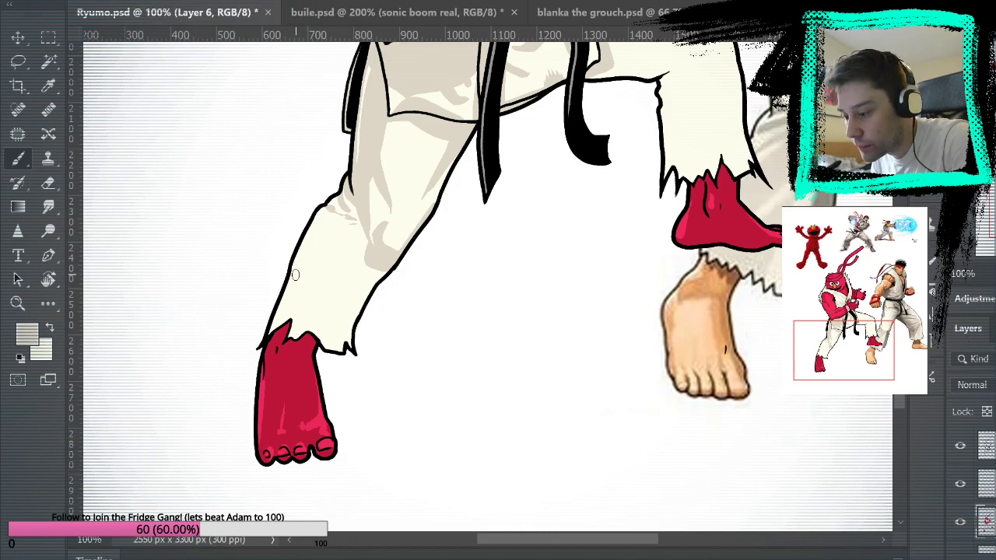
Step: Shade a grey-beige wedge along the standing leg's outer edge above the torn cuff, undo the last correction, and resample the grey-beige
drag(303, 309, 292, 269)
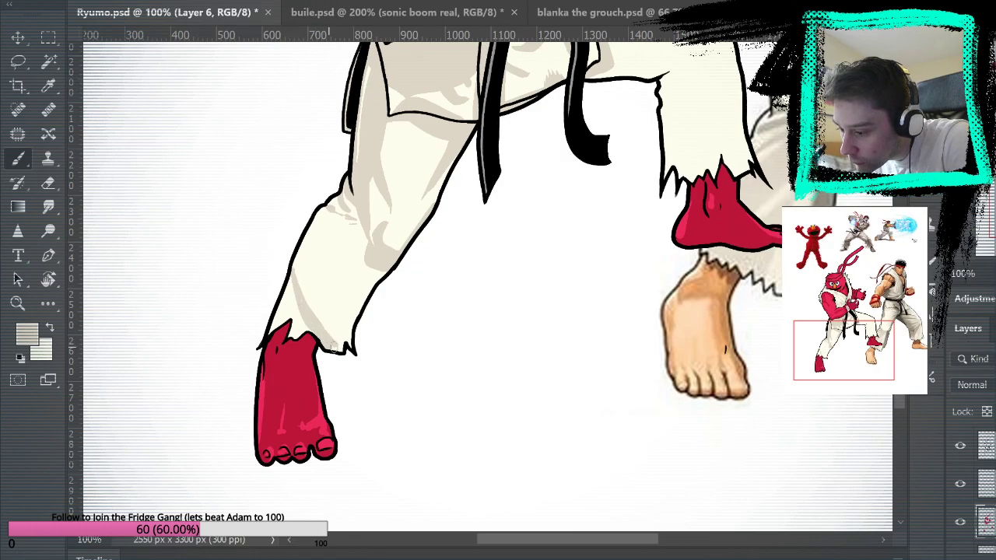
alt+click(324, 291)
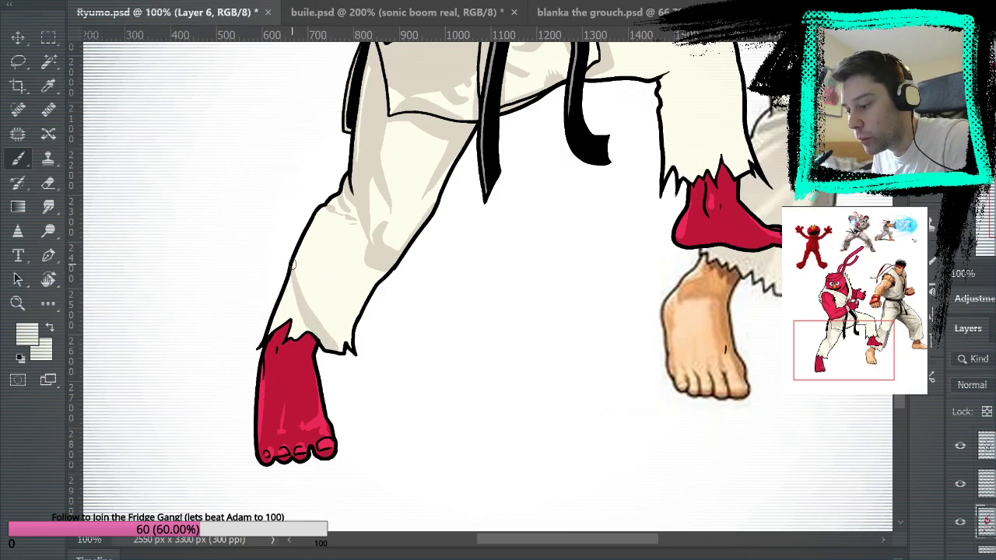
key(ctrl+z)
alt+click(319, 325)
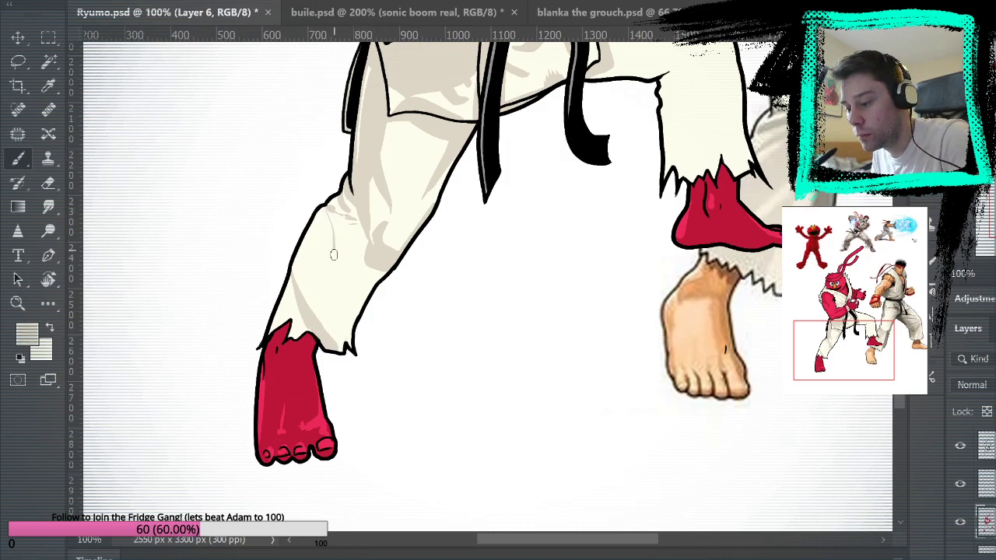
Step: Add a curved grey-beige fold below the standing leg's knee, refine it with the sampled cream, and resample the grey-beige
drag(344, 303, 334, 220)
drag(569, 299, 606, 323)
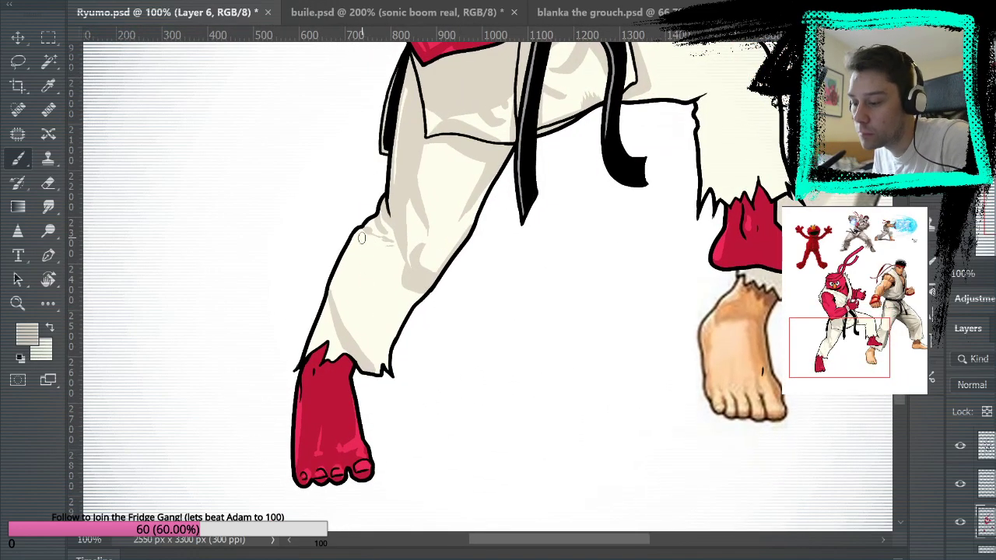
drag(370, 296, 380, 333)
key(ctrl+z)
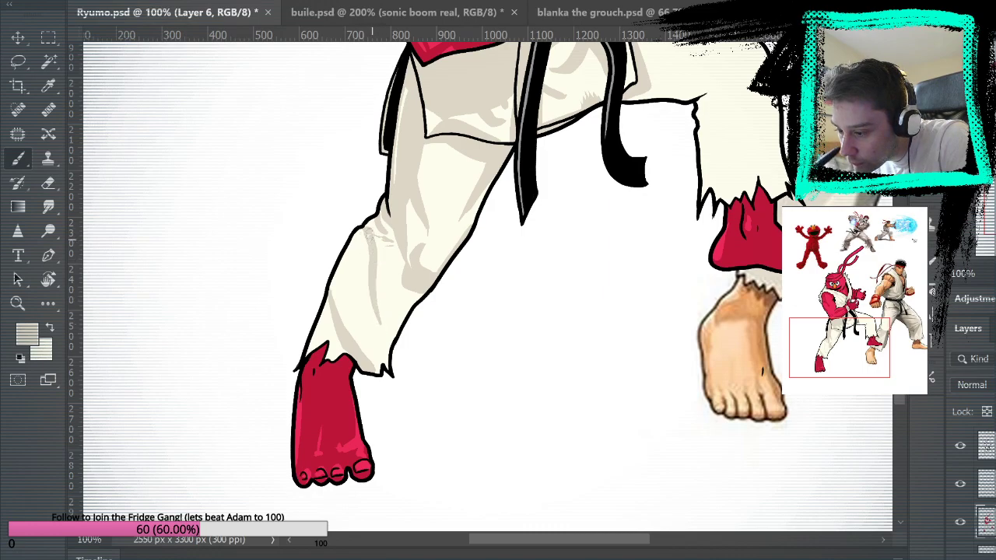
alt+click(392, 318)
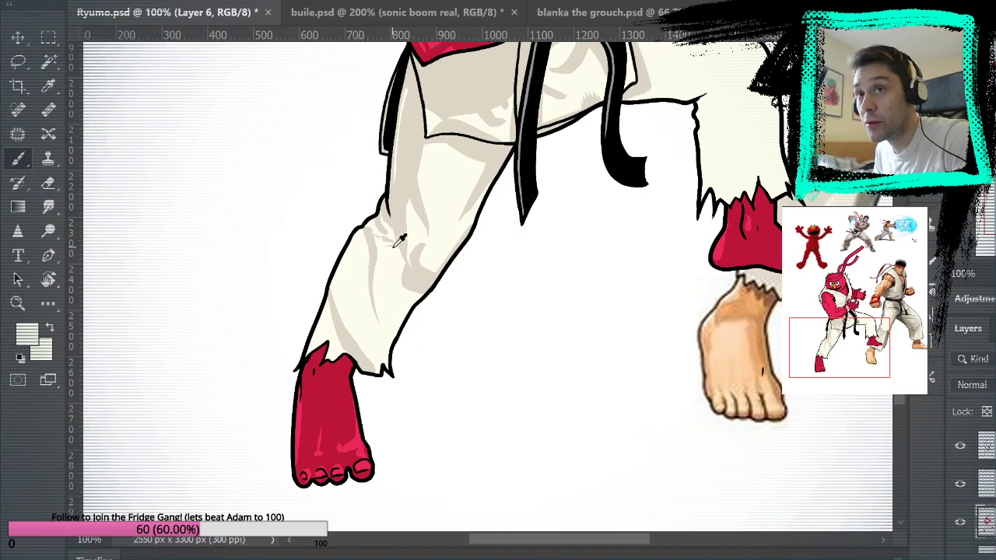
alt+click(419, 281)
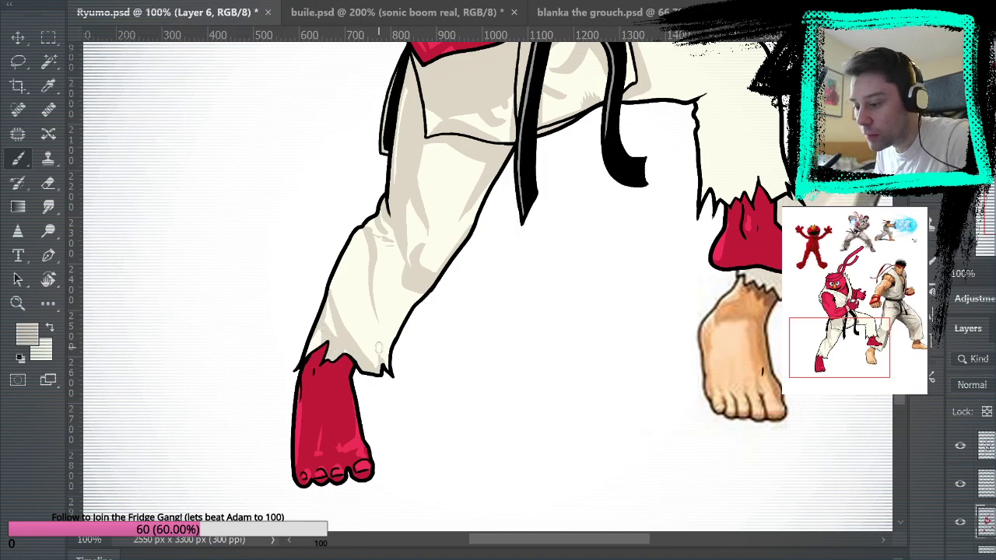
Step: Refine the grey-beige shading along the standing leg's outer shin, from below the knee down to the torn cuff
mouse_move(587, 318)
mouse_down()
mouse_move(595, 378)
mouse_move(604, 280)
mouse_up()
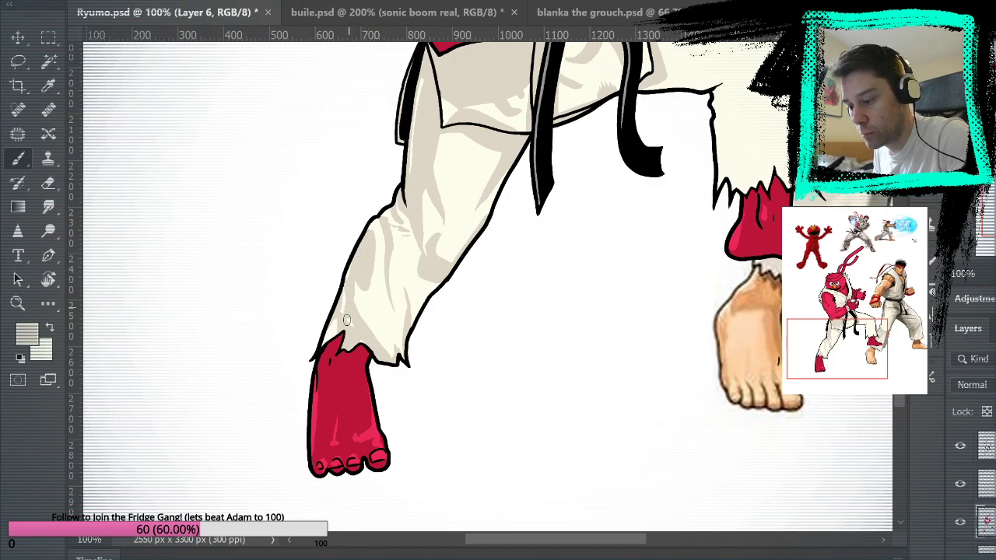
drag(350, 303, 339, 336)
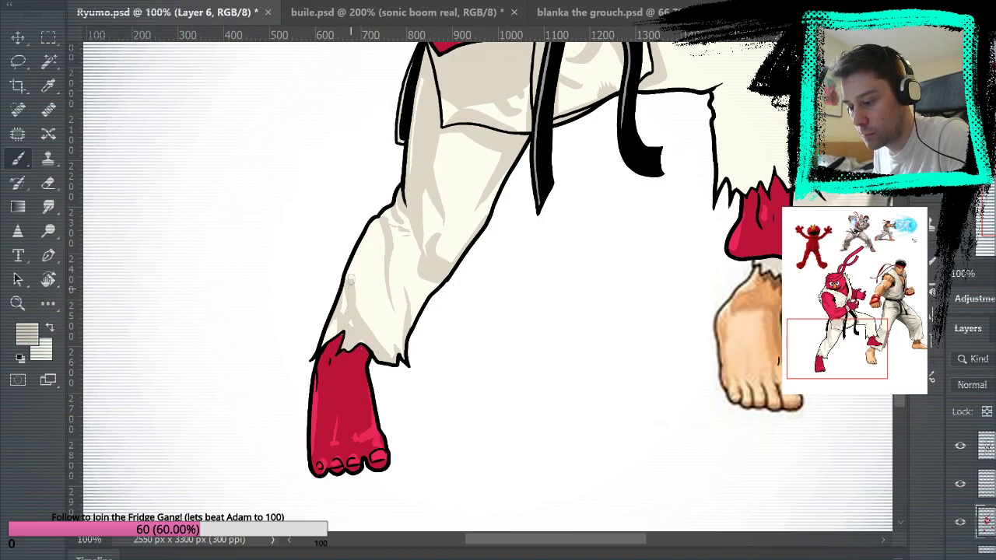
mouse_move(369, 236)
mouse_down()
mouse_move(362, 272)
mouse_move(372, 246)
mouse_up()
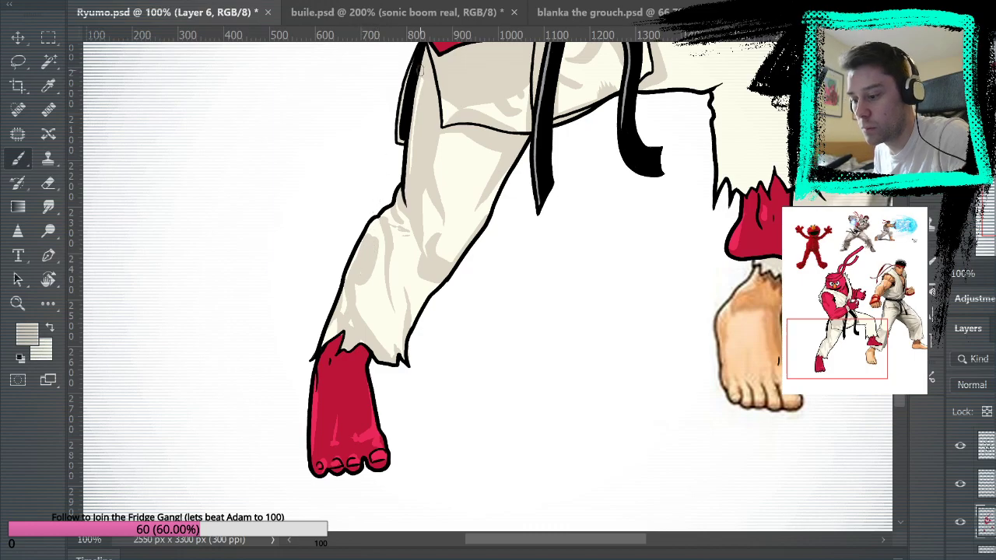
Step: Check the gi shading on the whole figure, then retouch the standing leg's knee creases and resample the grey-beige
key(ctrl+0)
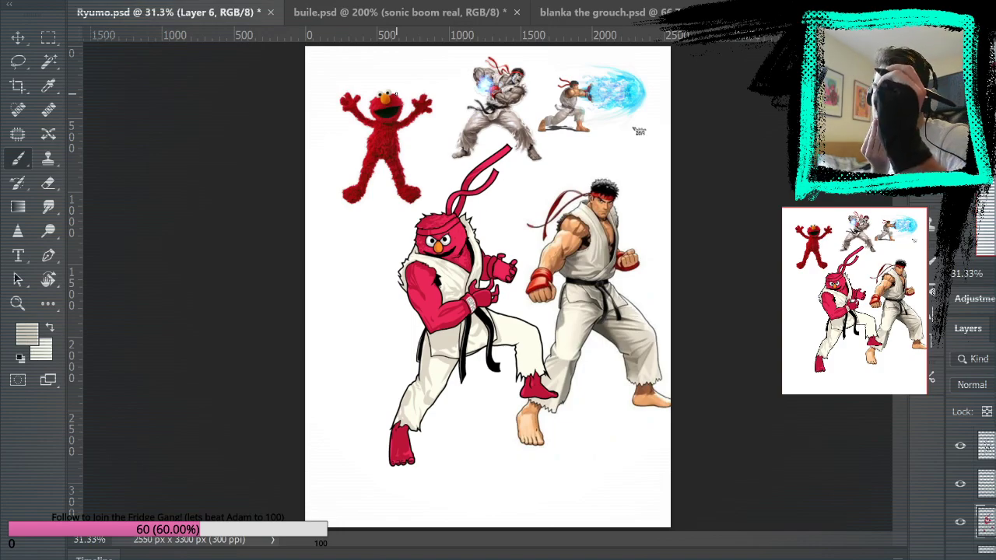
key(z)
click(465, 354)
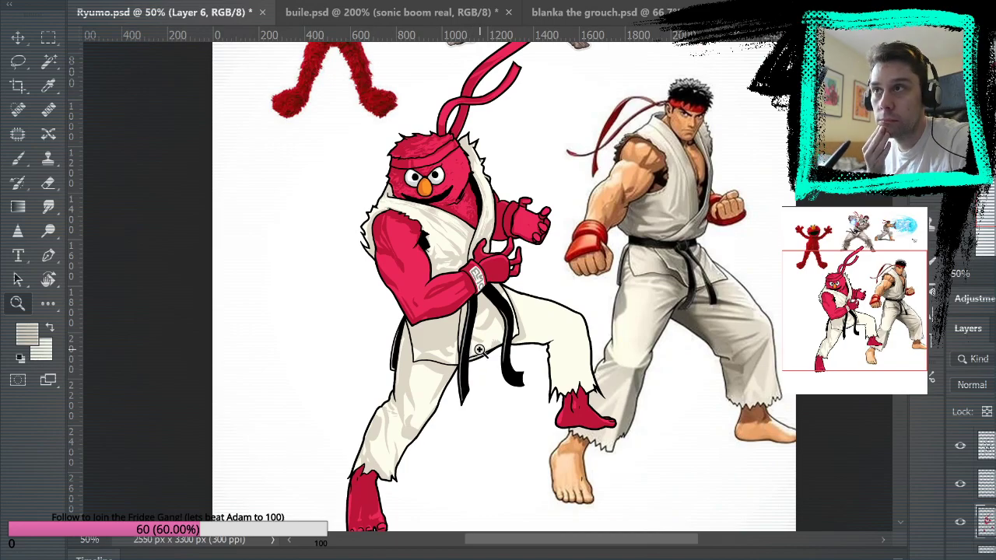
click(511, 324)
click(515, 360)
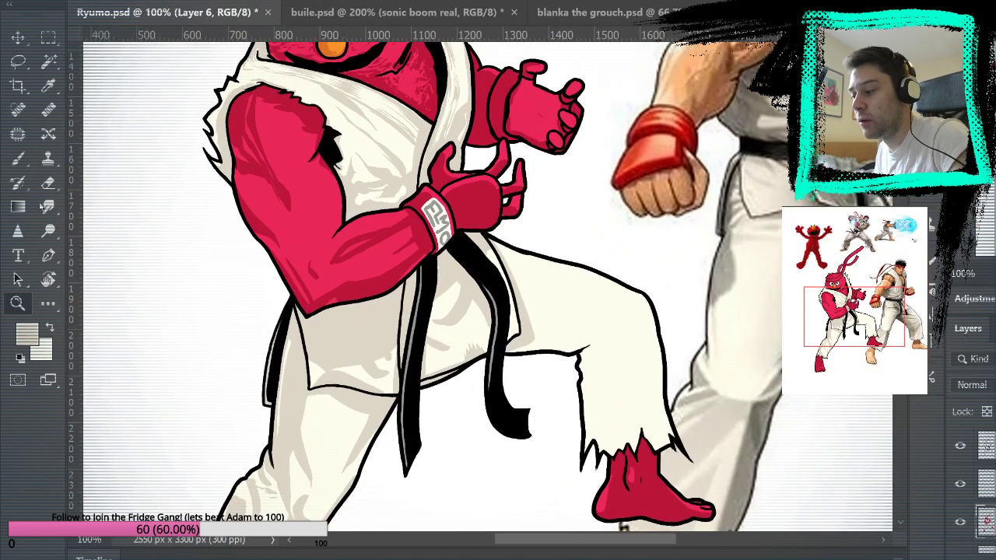
click(18, 159)
mouse_move(476, 397)
mouse_down()
mouse_move(568, 129)
mouse_move(559, 122)
mouse_up()
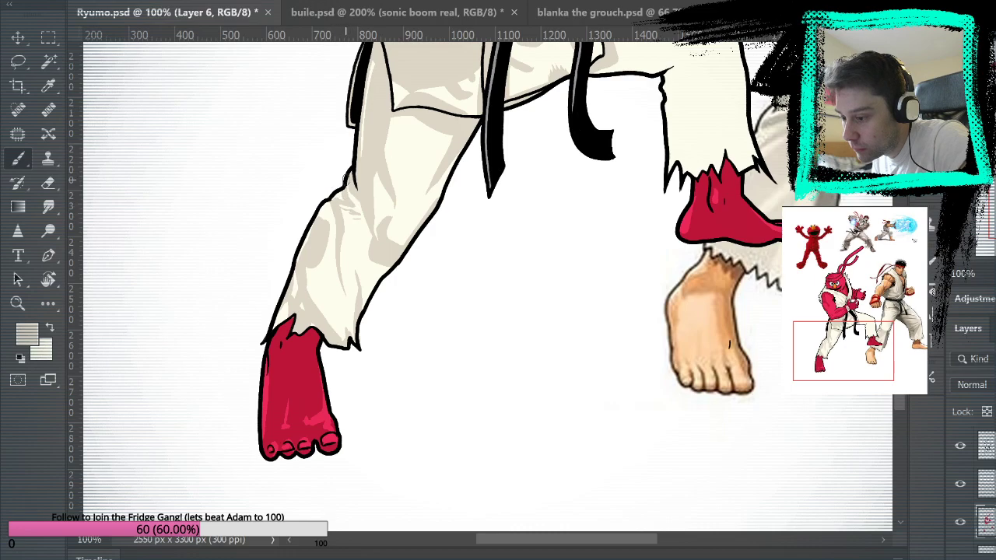
mouse_move(575, 197)
mouse_down()
mouse_move(547, 369)
mouse_move(529, 349)
mouse_move(529, 319)
mouse_move(547, 324)
mouse_up()
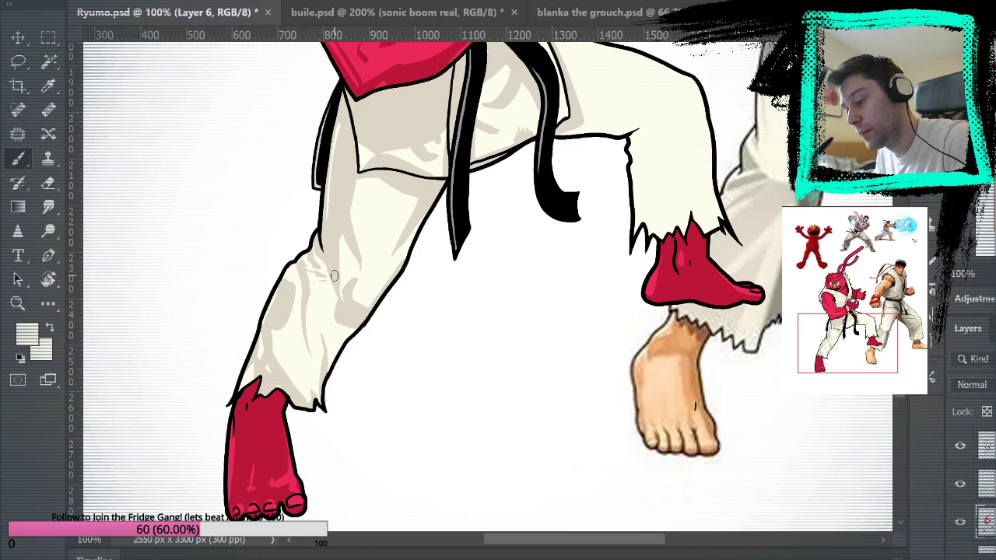
alt+click(309, 268)
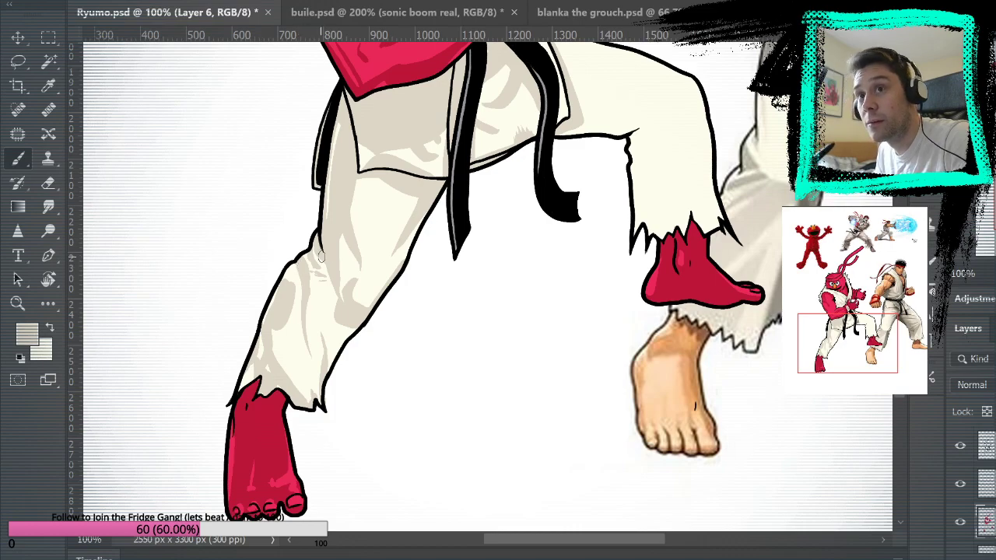
Step: Paint tapering grey-beige folds across the raised leg's thigh and along its underside, starting at the jacket flap
drag(631, 312, 562, 309)
drag(586, 129, 537, 171)
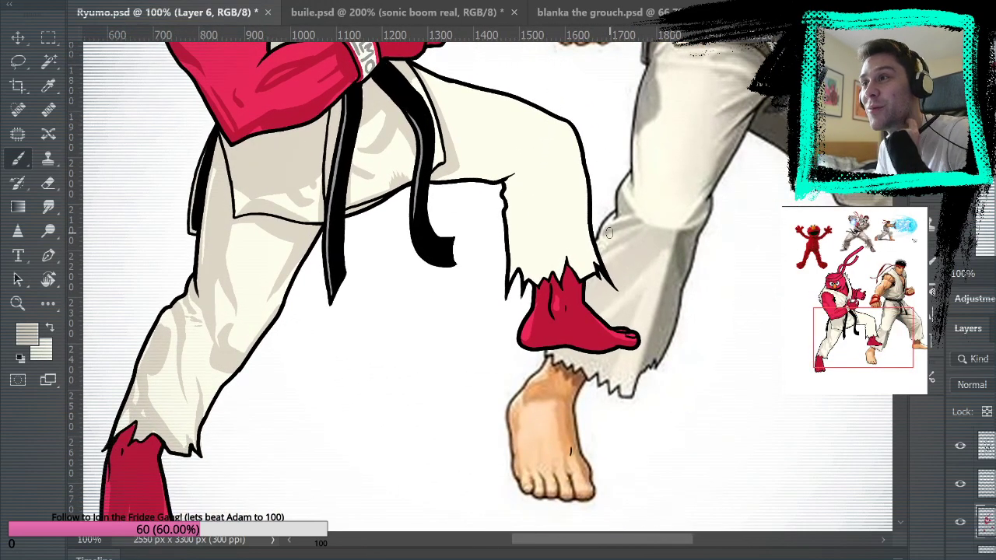
drag(579, 291, 423, 525)
mouse_move(474, 441)
mouse_down()
mouse_move(553, 225)
mouse_move(556, 187)
mouse_up()
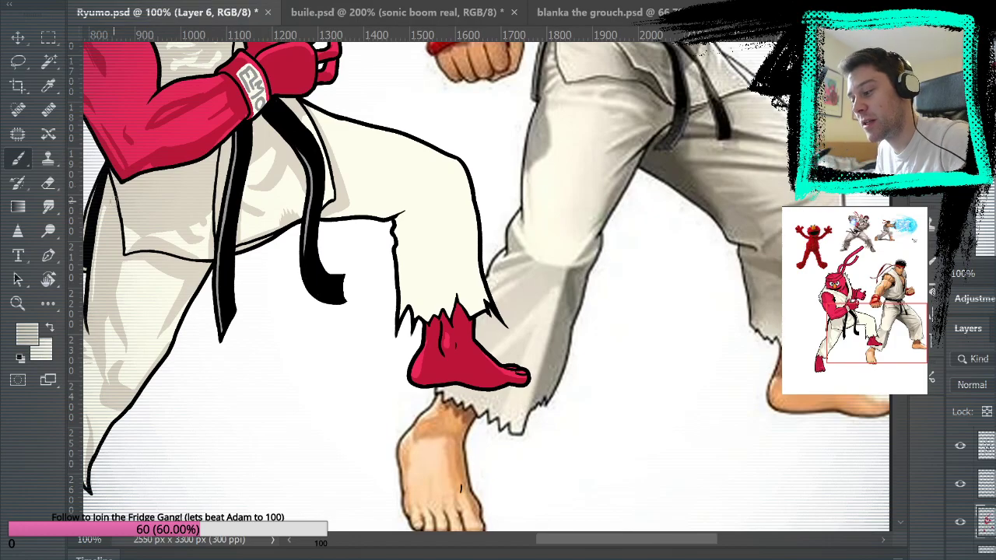
click(17, 303)
click(445, 185)
click(19, 160)
mouse_move(369, 160)
mouse_down()
mouse_move(556, 280)
mouse_move(525, 291)
mouse_move(459, 282)
mouse_up()
mouse_move(335, 269)
mouse_down()
mouse_move(534, 273)
mouse_move(378, 287)
mouse_move(451, 288)
mouse_up()
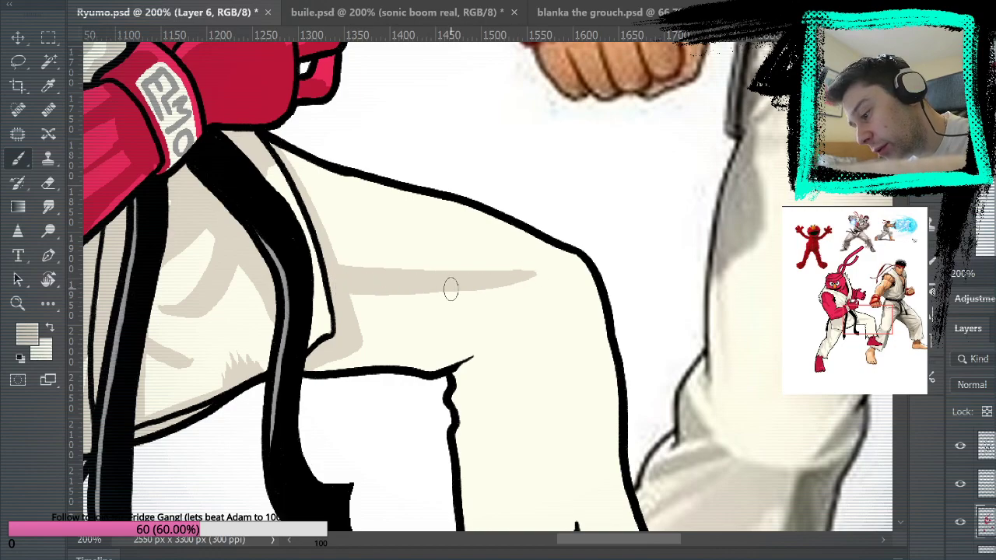
mouse_move(311, 367)
mouse_down()
mouse_move(433, 361)
mouse_move(491, 333)
mouse_move(471, 347)
mouse_move(350, 343)
mouse_move(261, 283)
mouse_move(374, 323)
mouse_move(357, 328)
mouse_move(434, 344)
mouse_move(418, 322)
mouse_up()
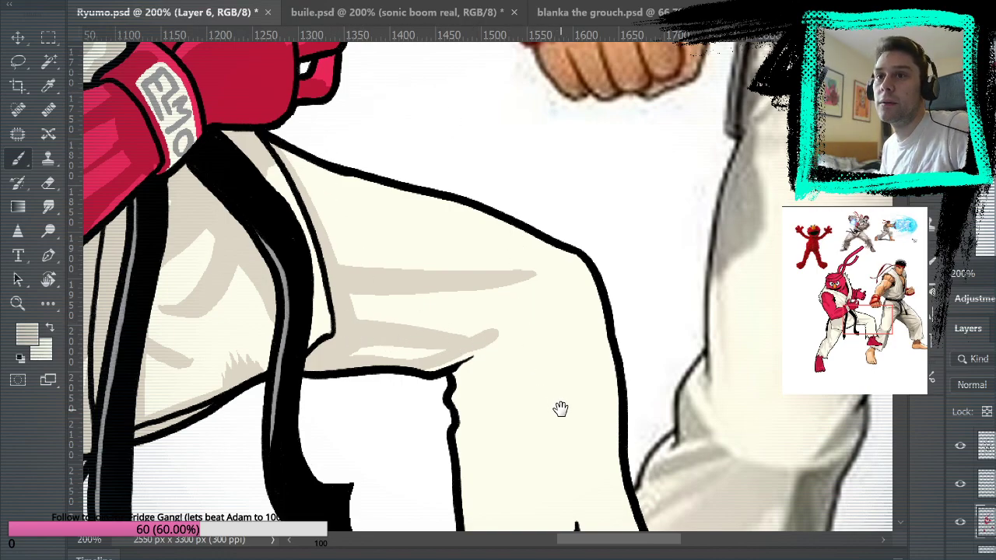
Step: Shade short grey-beige creases fanning out from behind the raised leg's knee
drag(555, 405, 551, 244)
mouse_move(431, 246)
mouse_down()
mouse_move(494, 225)
mouse_move(431, 243)
mouse_move(480, 229)
mouse_move(449, 210)
mouse_up()
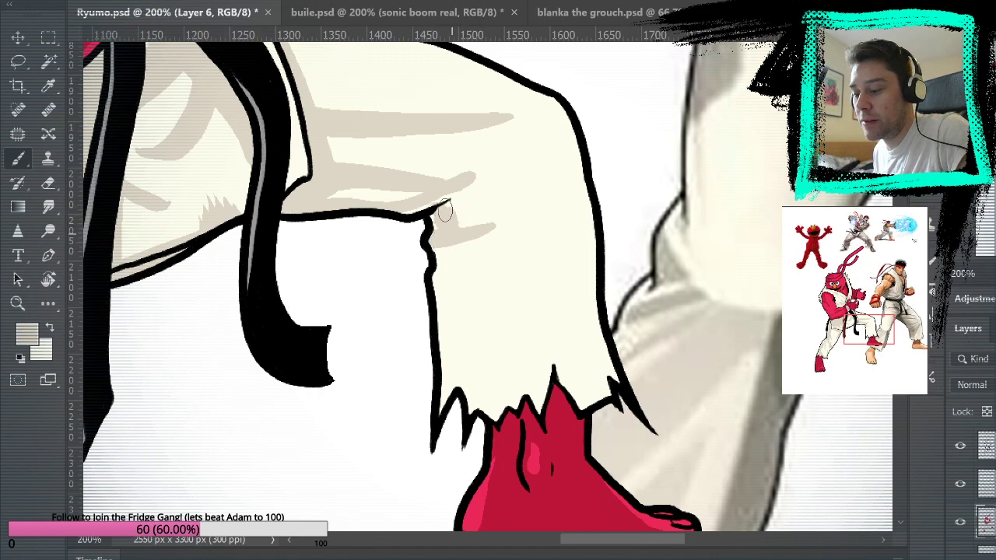
mouse_move(443, 257)
mouse_down()
mouse_move(434, 278)
mouse_move(491, 225)
mouse_up()
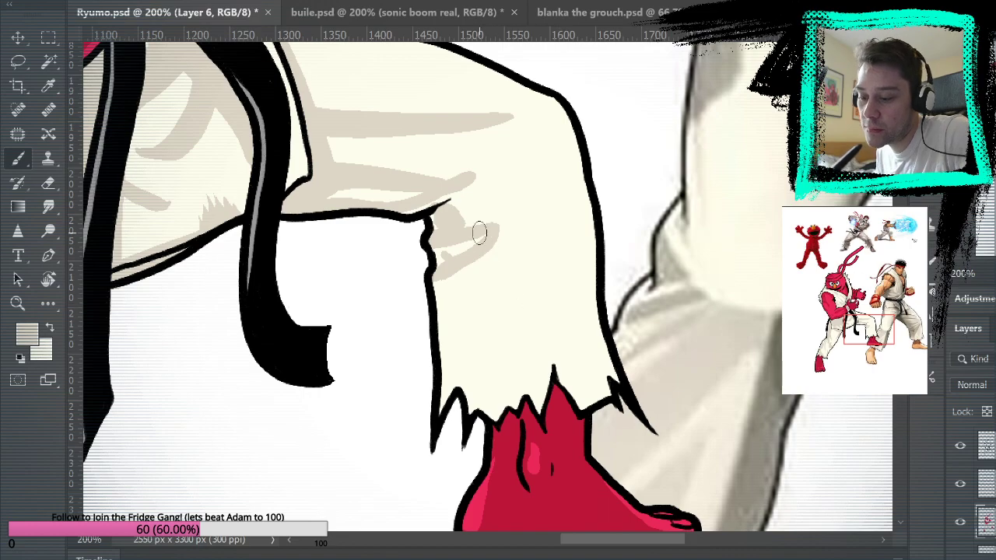
Step: Paint a long grey-beige fold from the raised leg's knee creases down to the torn cuff and trim it with the sampled cream
drag(494, 274, 526, 400)
mouse_move(481, 241)
mouse_down()
mouse_move(500, 267)
mouse_move(498, 303)
mouse_up()
mouse_move(495, 237)
mouse_down()
mouse_move(507, 320)
mouse_move(544, 382)
mouse_move(540, 403)
mouse_up()
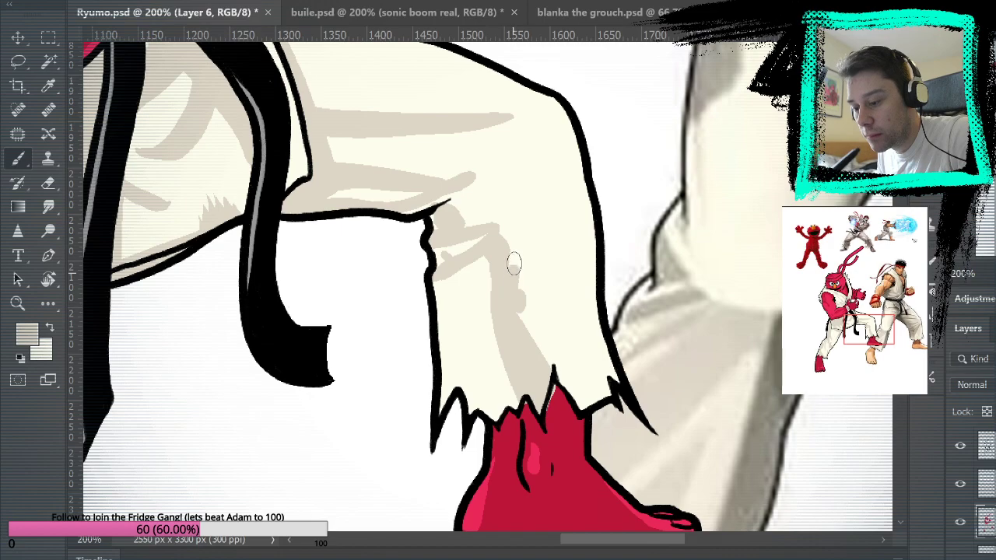
alt+click(547, 317)
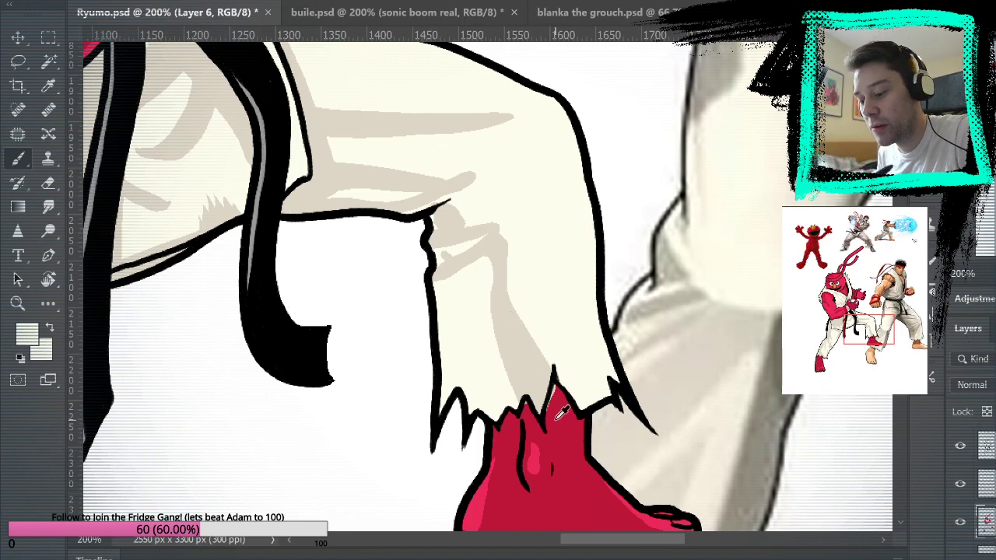
Step: Touch up the raised leg's torn cuff with small grey-beige shadows, sampling the foot's red, the cream and the grey-beige as needed
alt+click(552, 443)
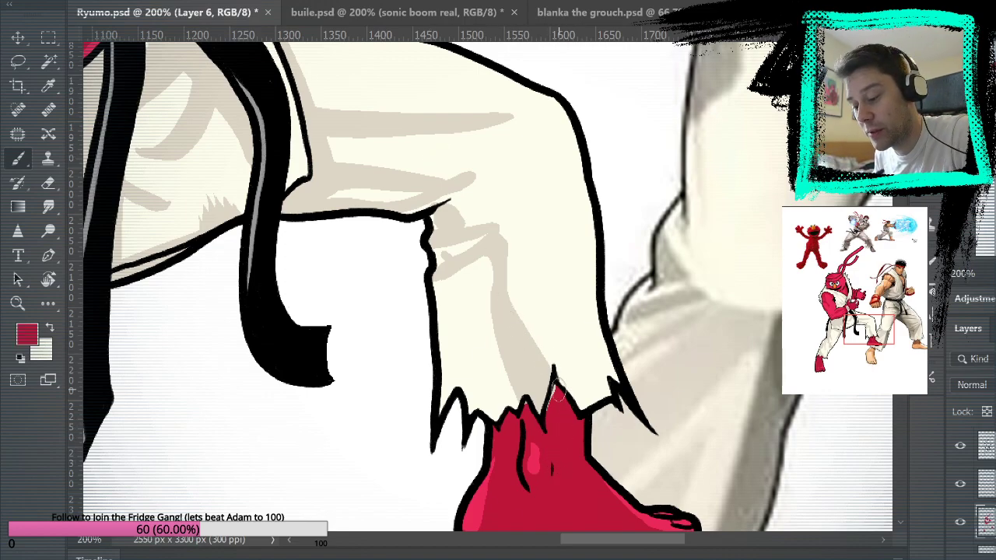
alt+click(529, 384)
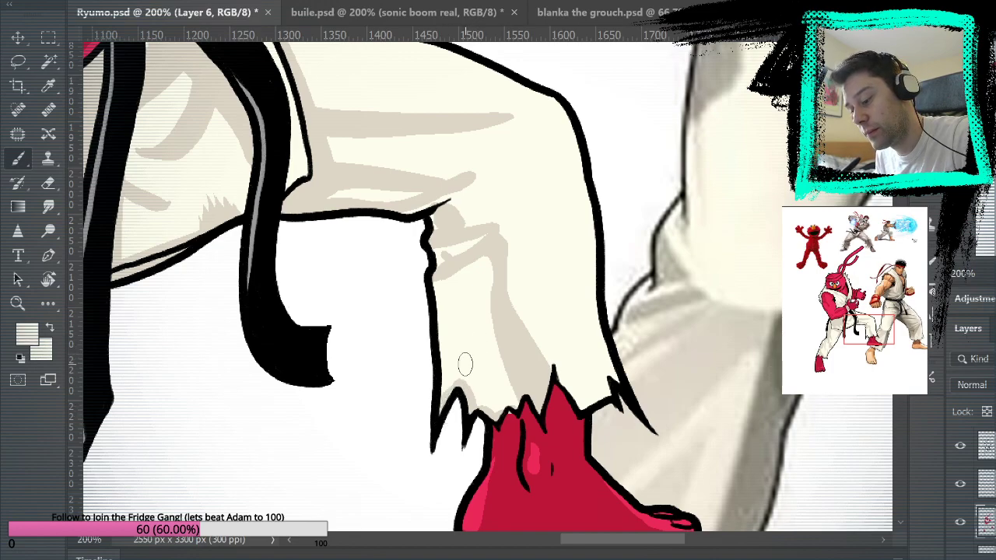
alt+click(517, 428)
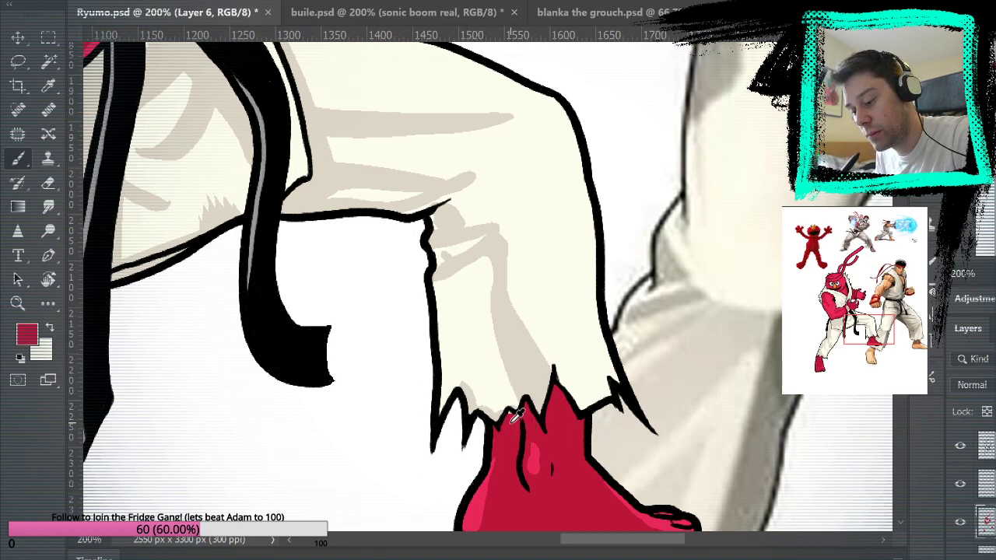
alt+click(524, 370)
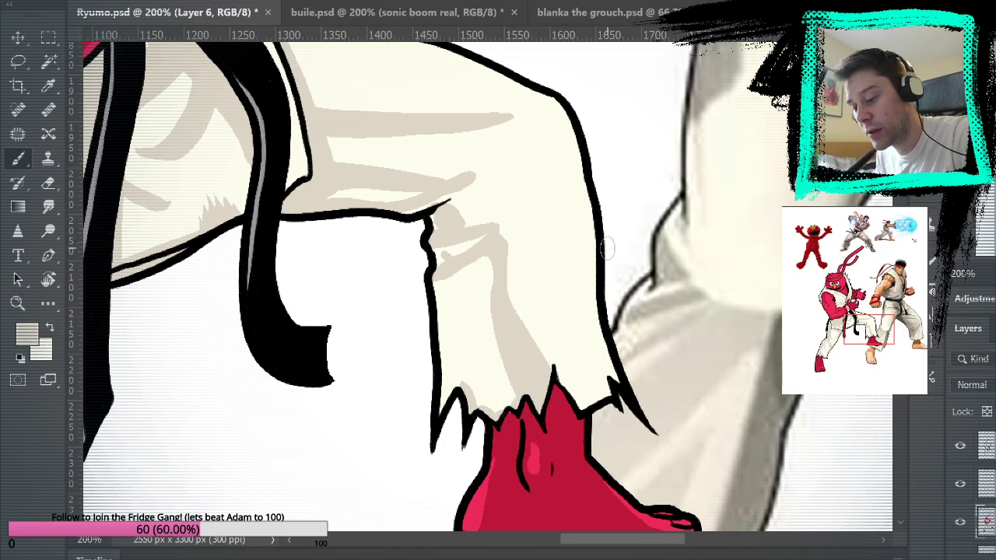
alt+click(516, 424)
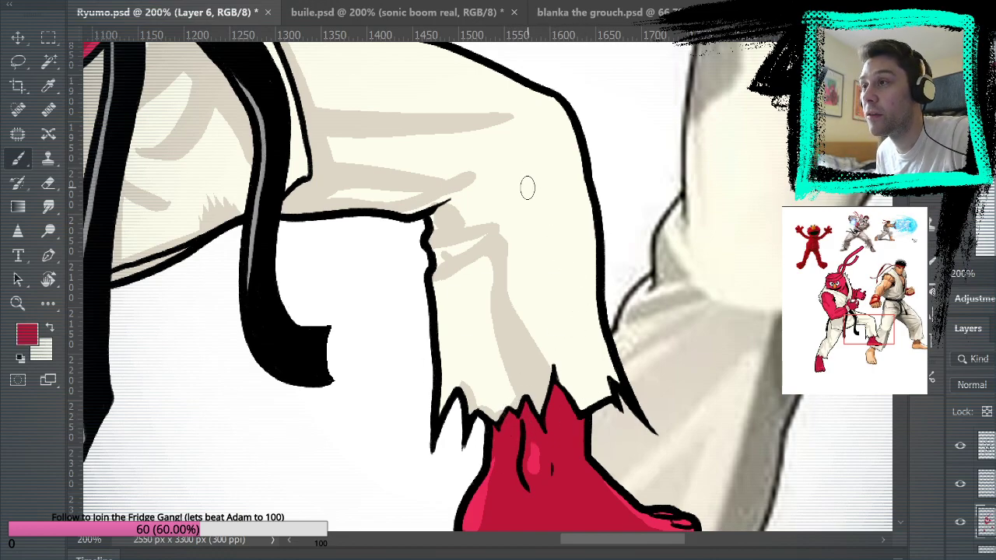
alt+click(543, 366)
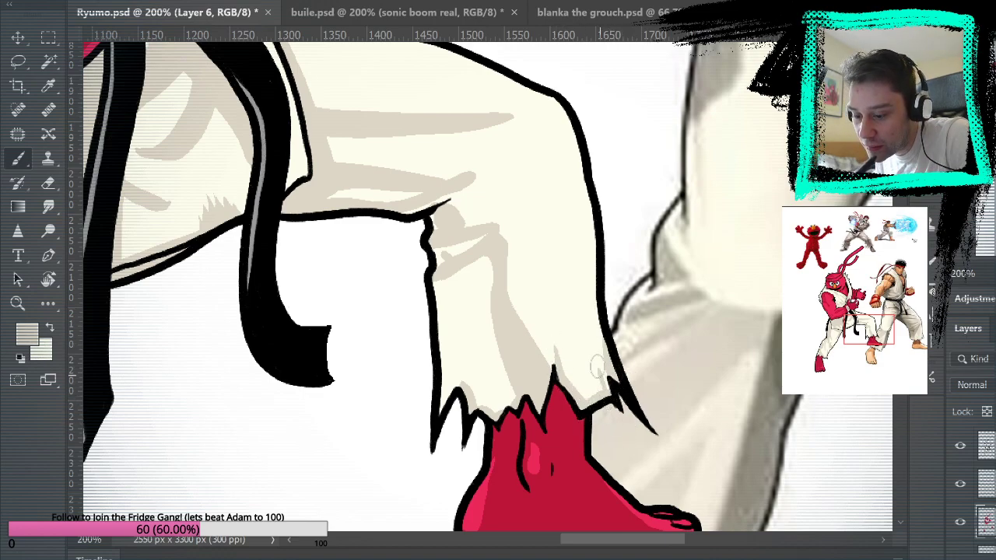
Step: Paint jagged grey-beige shading above the front of the raised leg's torn cuff, refining it with the sampled cream and grey-beige
mouse_move(687, 246)
mouse_down()
mouse_move(751, 137)
mouse_move(752, 278)
mouse_move(749, 182)
mouse_move(727, 195)
mouse_up()
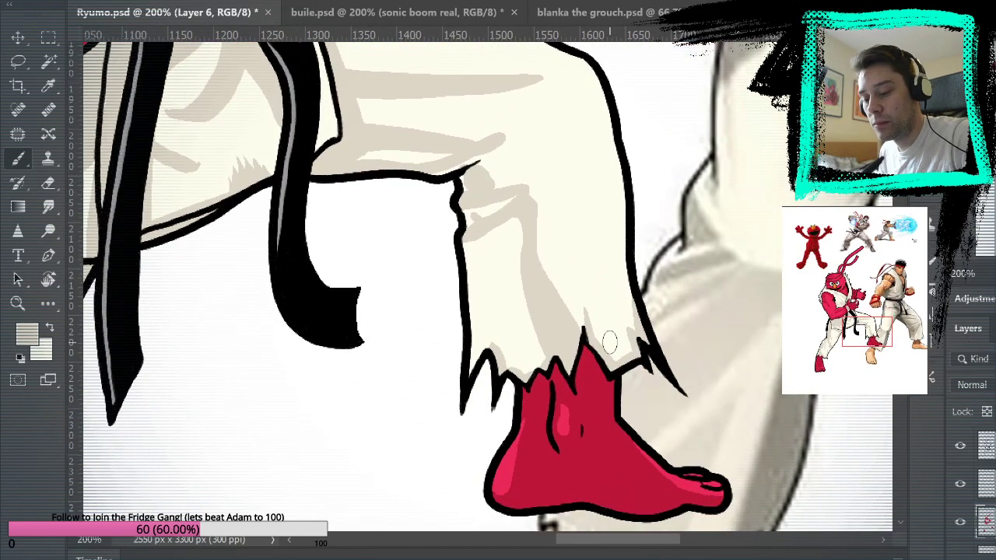
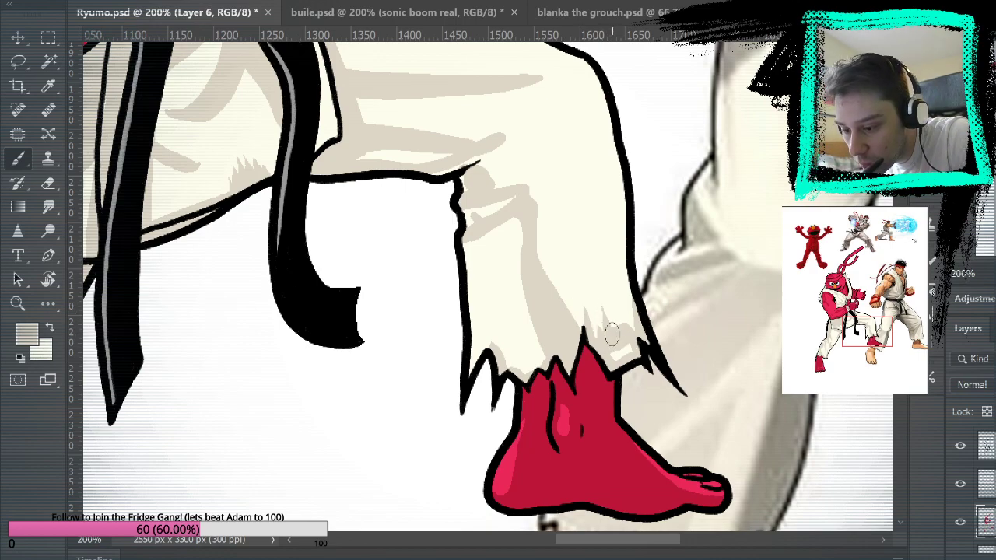
mouse_move(618, 305)
mouse_down()
mouse_move(630, 359)
mouse_move(619, 312)
mouse_move(629, 349)
mouse_up()
key(ctrl+z)
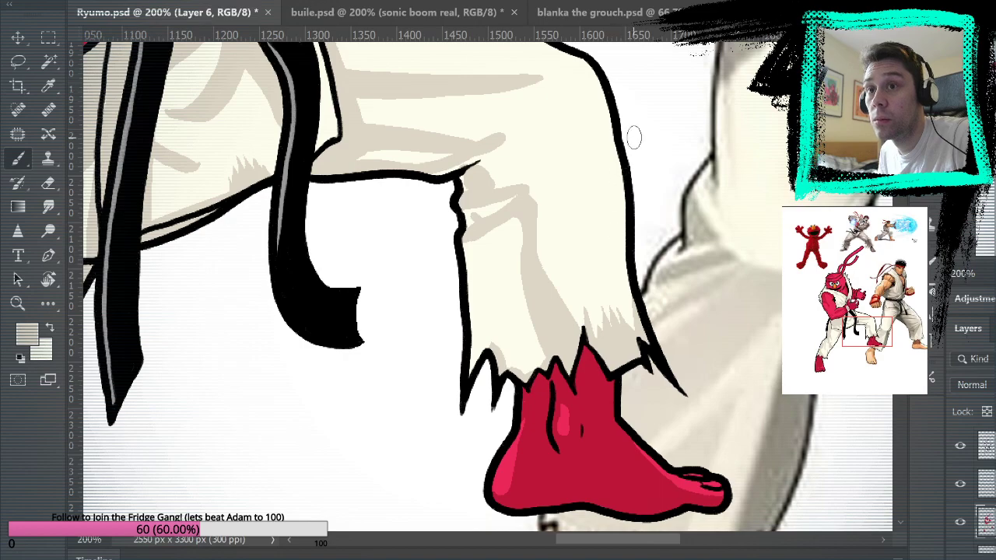
alt+click(603, 246)
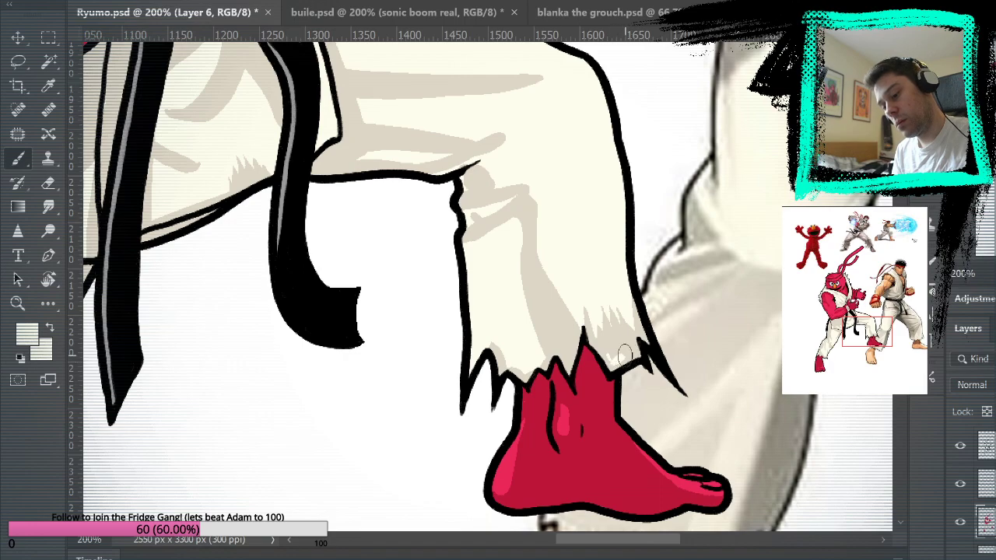
scroll(692, 199, up, 3)
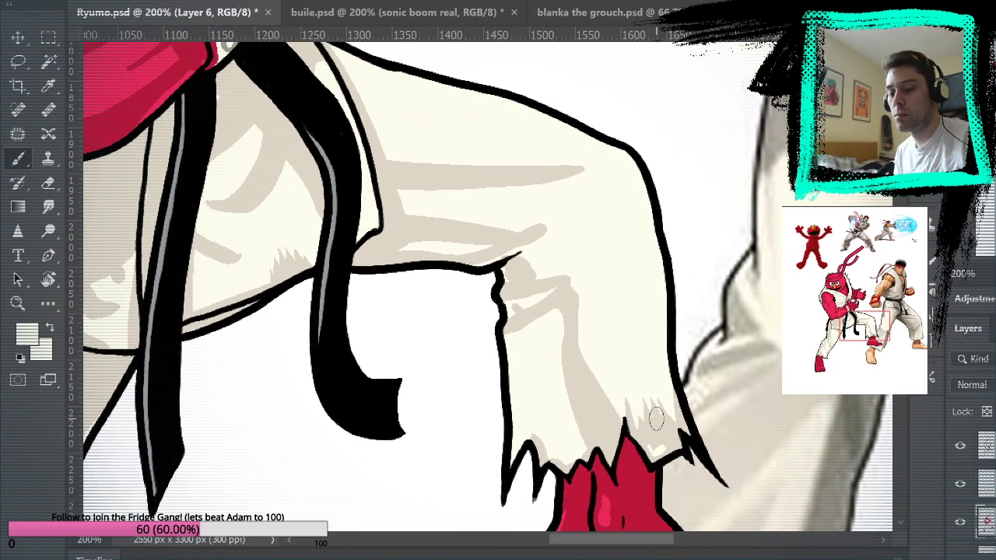
alt+click(654, 426)
drag(599, 357, 624, 399)
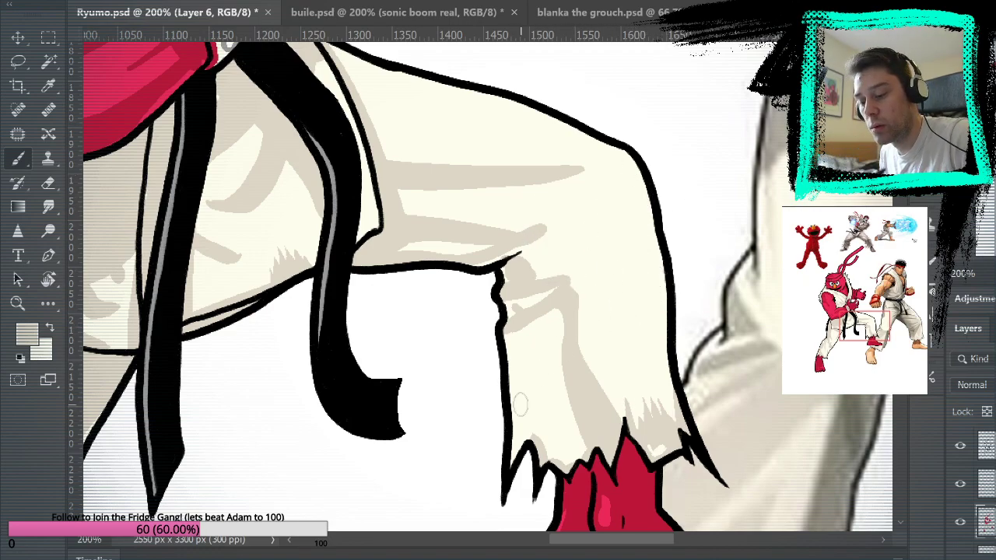
mouse_move(646, 286)
mouse_down()
mouse_move(731, 90)
mouse_move(667, 349)
mouse_up()
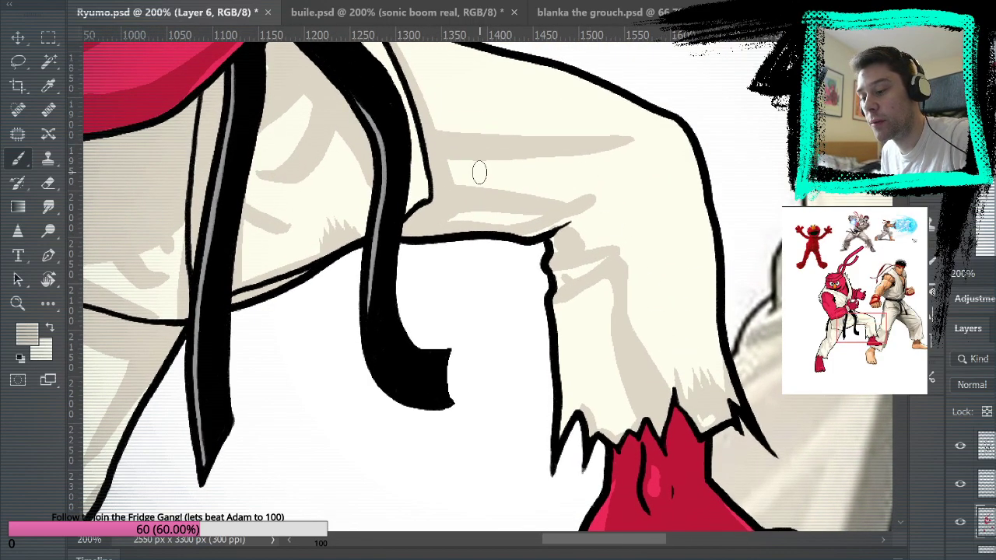
mouse_move(474, 169)
mouse_down()
mouse_move(651, 137)
mouse_move(578, 389)
mouse_up()
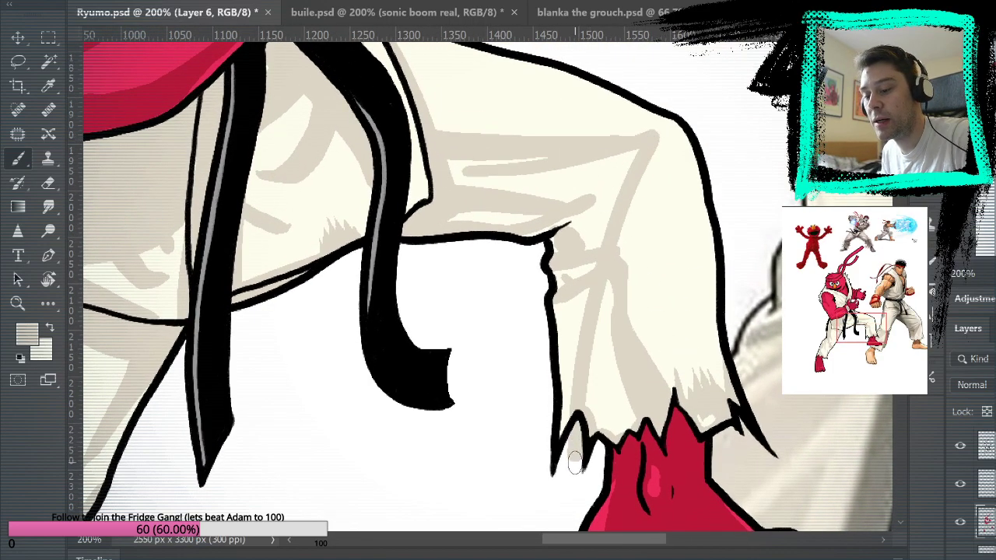
key(ctrl+z)
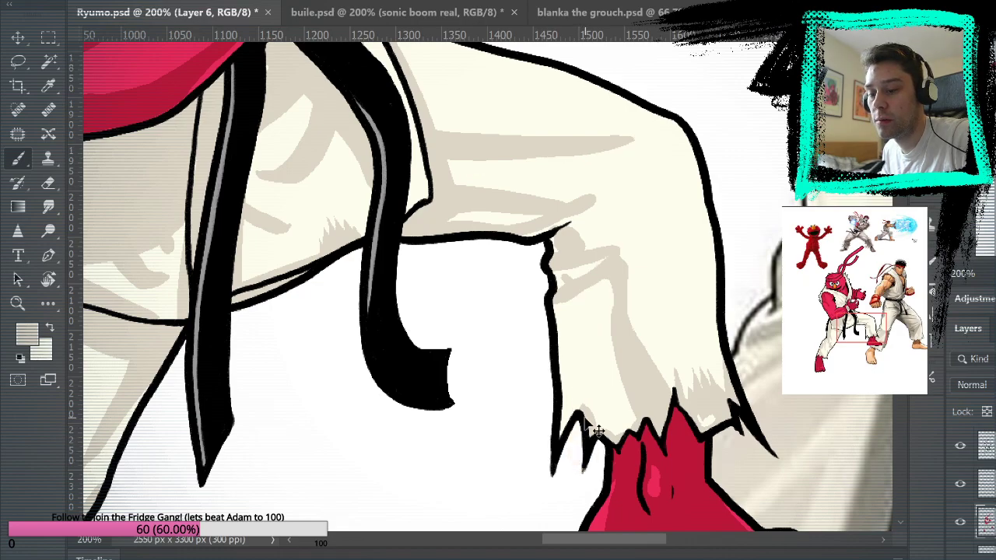
mouse_move(475, 156)
mouse_down()
mouse_move(713, 322)
mouse_move(661, 382)
mouse_up()
key(ctrl+z)
key(ctrl+z)
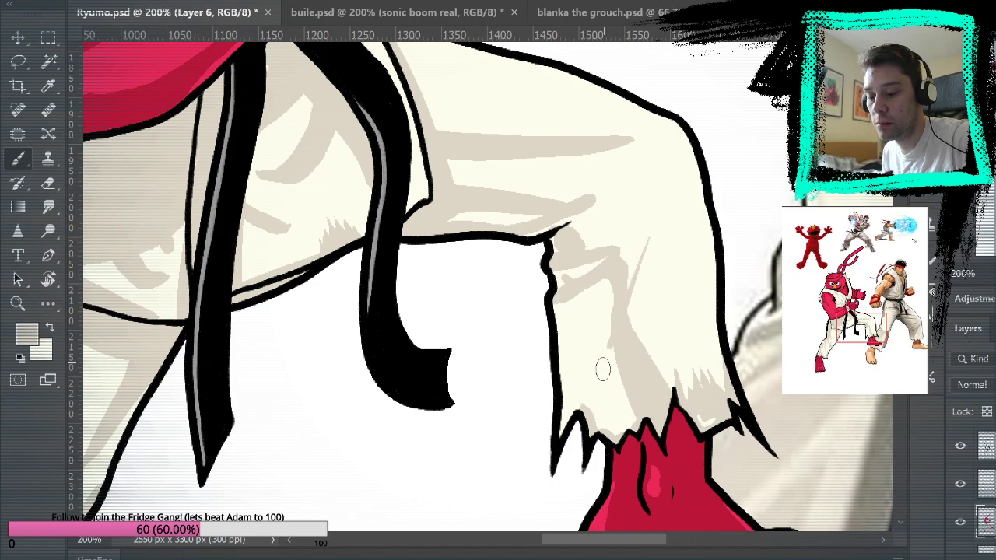
Step: Paint diagonal grey-beige folds rising from the raised leg's torn cuff toward the central shin fold
mouse_move(604, 413)
mouse_down()
mouse_move(596, 406)
mouse_move(614, 345)
mouse_move(658, 235)
mouse_move(638, 321)
mouse_up()
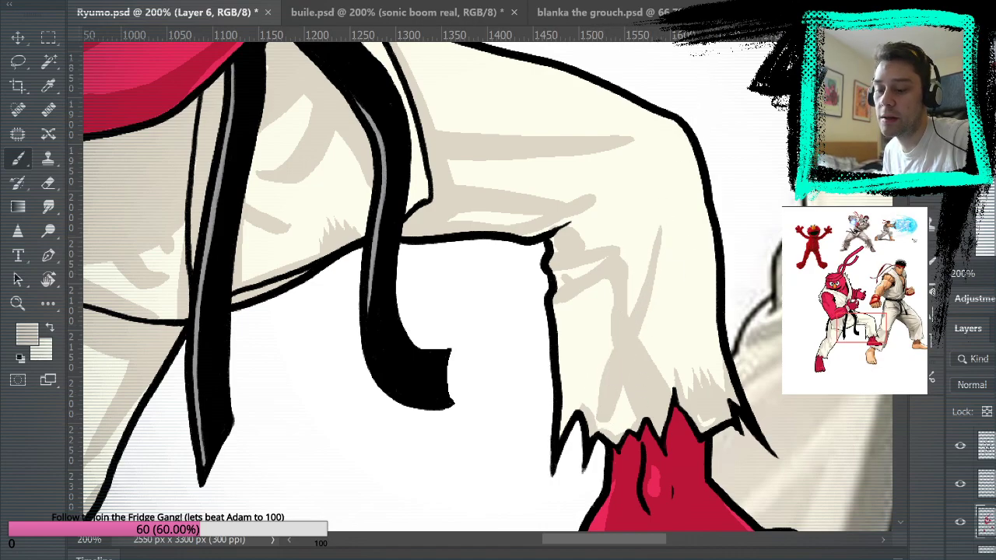
mouse_move(554, 427)
mouse_down()
mouse_move(600, 347)
mouse_move(564, 431)
mouse_move(615, 301)
mouse_up()
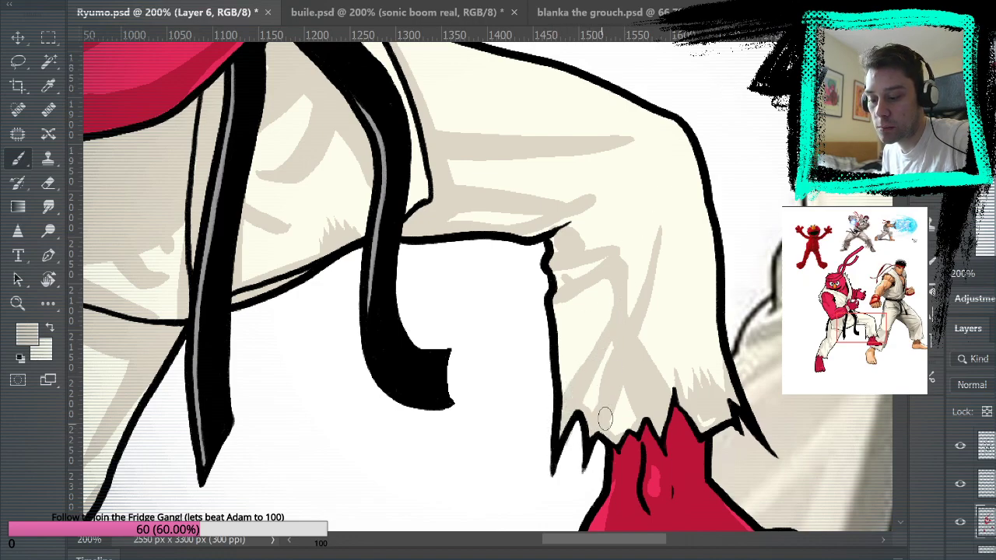
Step: Paint a grey-beige shadow at the front of the raised leg's knee and taper the thigh folds' tips with cream
mouse_move(706, 203)
mouse_down()
mouse_move(711, 340)
mouse_move(719, 208)
mouse_up()
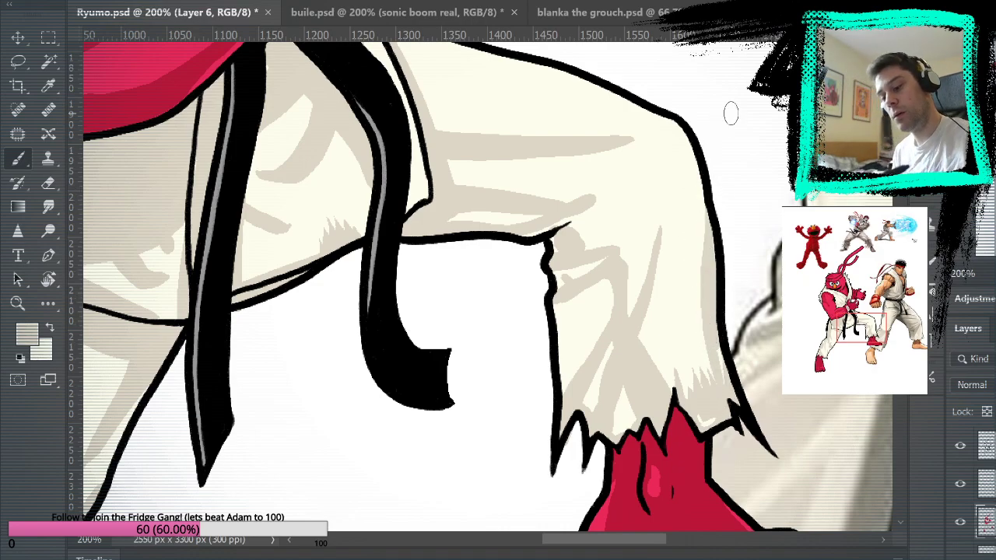
mouse_move(681, 128)
mouse_down()
mouse_move(700, 210)
mouse_move(684, 148)
mouse_move(698, 202)
mouse_move(697, 163)
mouse_move(679, 137)
mouse_move(699, 197)
mouse_move(693, 212)
mouse_move(680, 142)
mouse_move(693, 206)
mouse_move(684, 198)
mouse_move(687, 159)
mouse_move(709, 183)
mouse_up()
key(ctrl+z)
key(space)
mouse_move(767, 192)
mouse_down()
mouse_move(760, 345)
mouse_move(804, 240)
mouse_move(754, 415)
mouse_move(744, 414)
mouse_up()
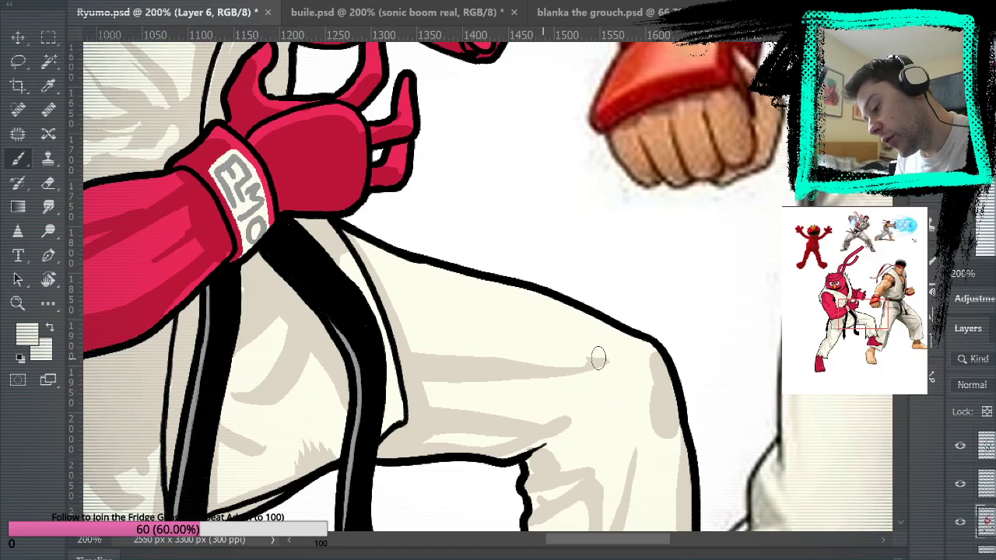
key(space)
drag(671, 333, 826, 146)
mouse_move(706, 247)
mouse_down()
mouse_move(770, 220)
mouse_move(752, 246)
mouse_move(696, 274)
mouse_up()
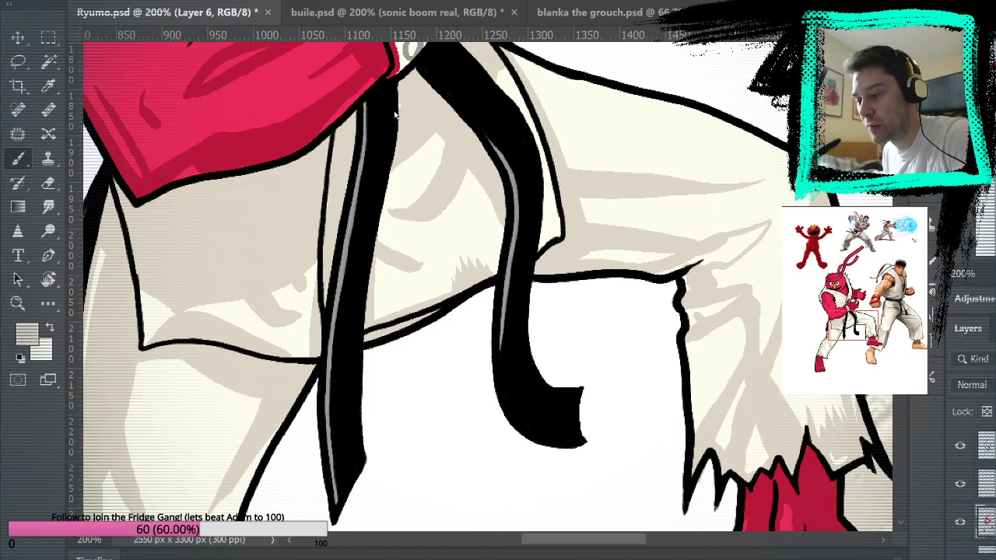
Step: Paint an angular grey-beige shadow along the top of the raised thigh, spreading from beside the jacket flap
key(ctrl+0)
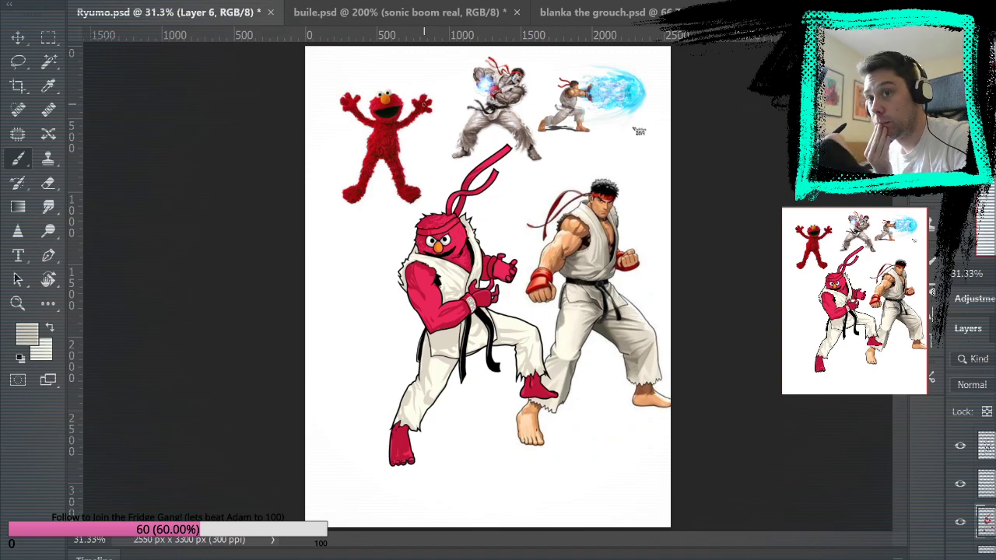
key(z)
drag(520, 297, 540, 303)
click(530, 302)
click(507, 317)
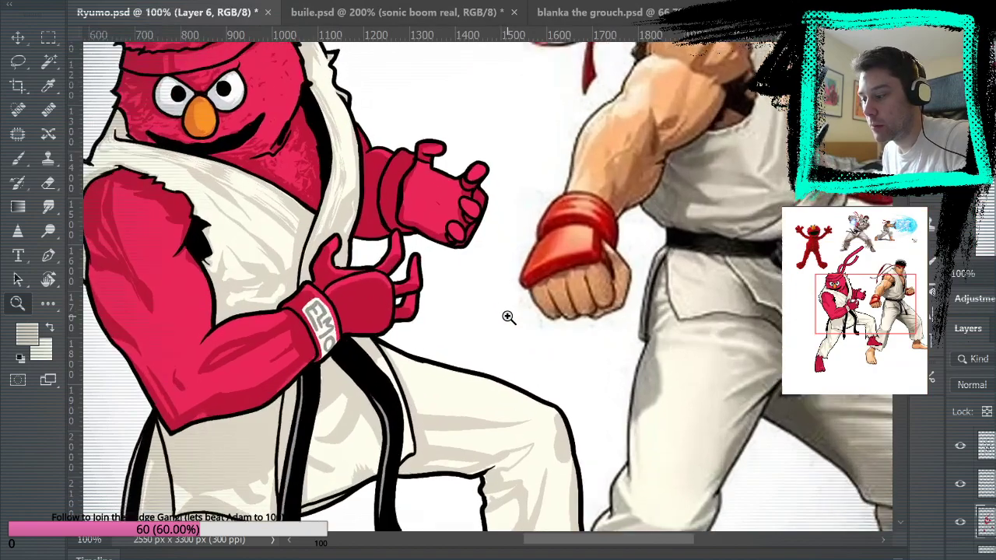
click(25, 158)
drag(475, 321, 553, 210)
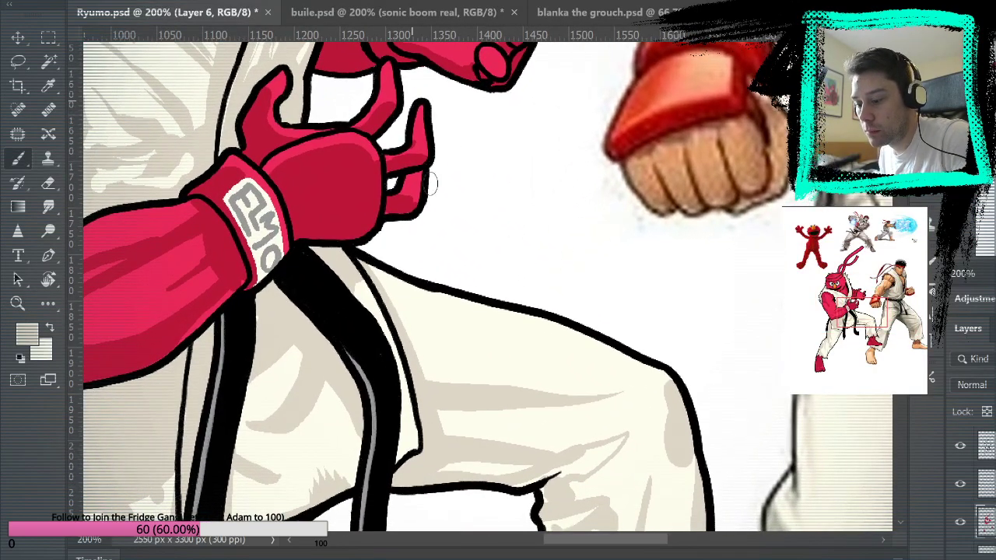
mouse_move(439, 293)
mouse_down()
mouse_move(508, 331)
mouse_move(529, 316)
mouse_move(478, 307)
mouse_move(494, 307)
mouse_move(429, 321)
mouse_move(420, 290)
mouse_move(398, 317)
mouse_move(395, 289)
mouse_up()
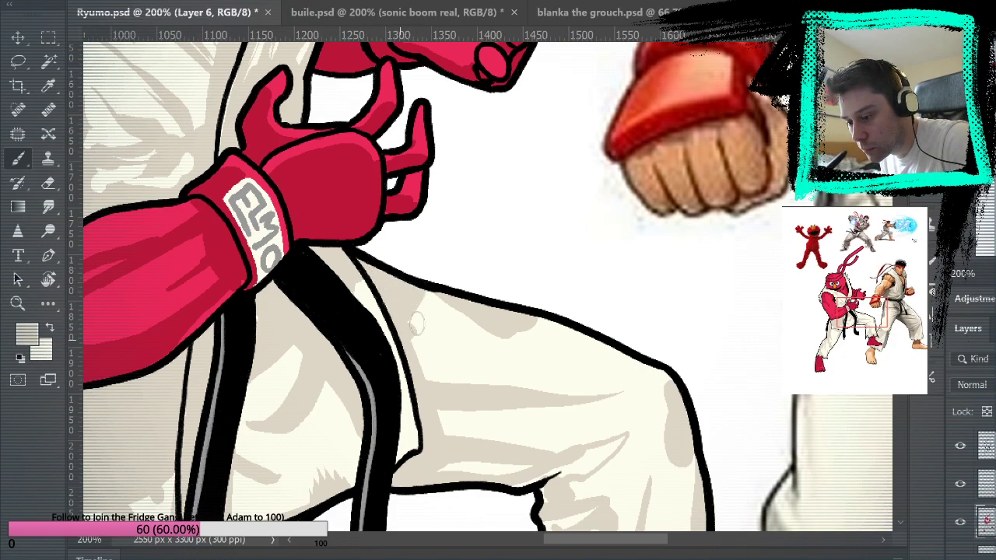
drag(410, 330, 431, 289)
drag(412, 327, 456, 273)
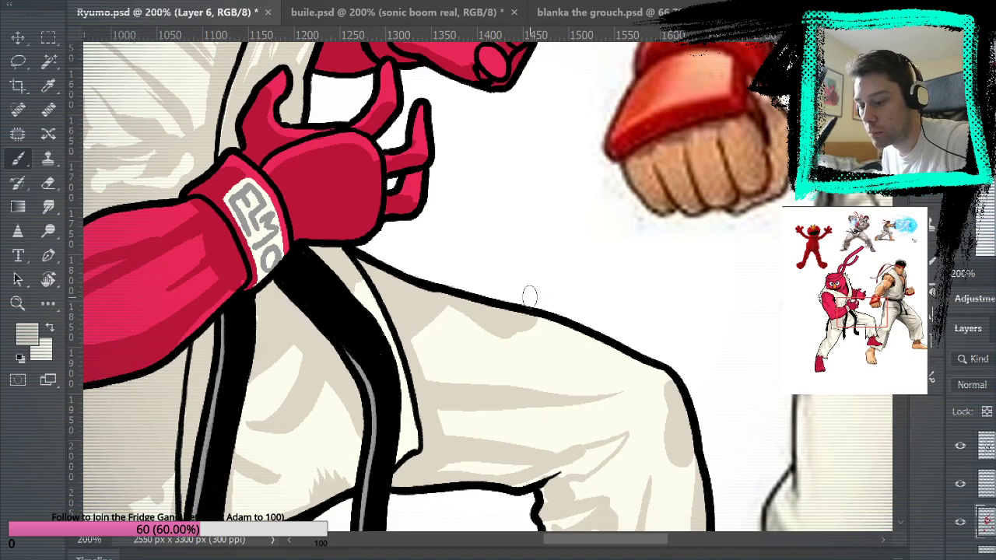
Step: Darken the upper part of the highlight on the straight hanging belt end with a sampled dark grey
key(ctrl+0)
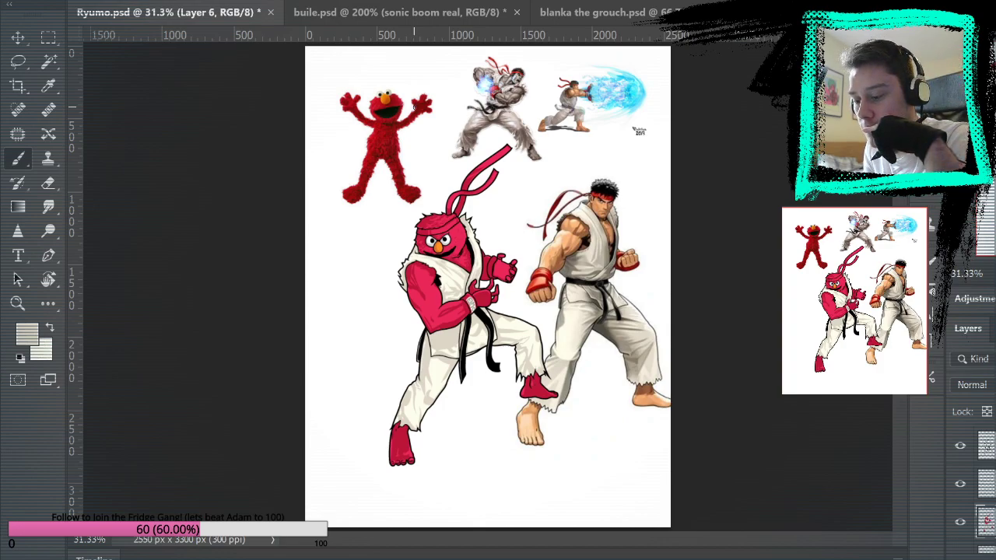
key(z)
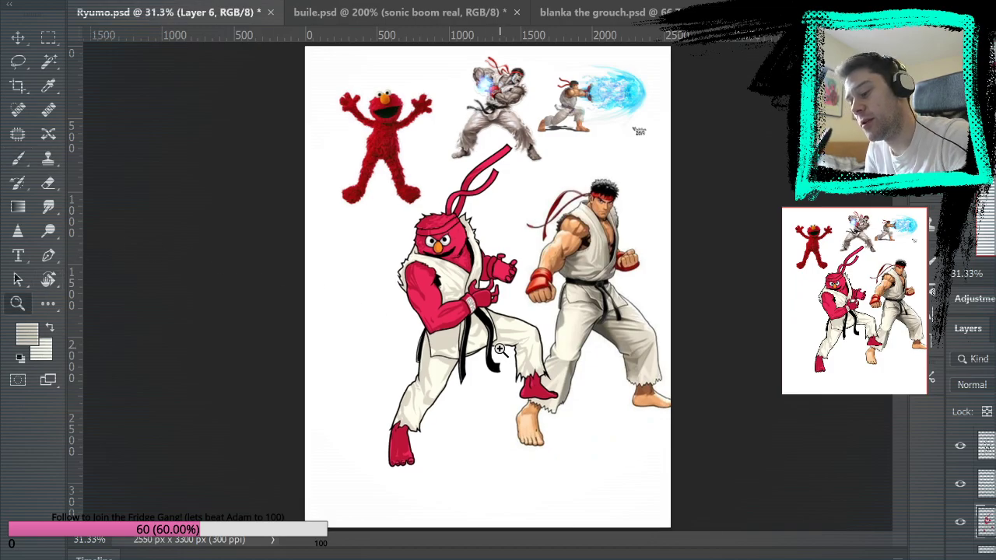
click(467, 327)
click(464, 309)
click(467, 313)
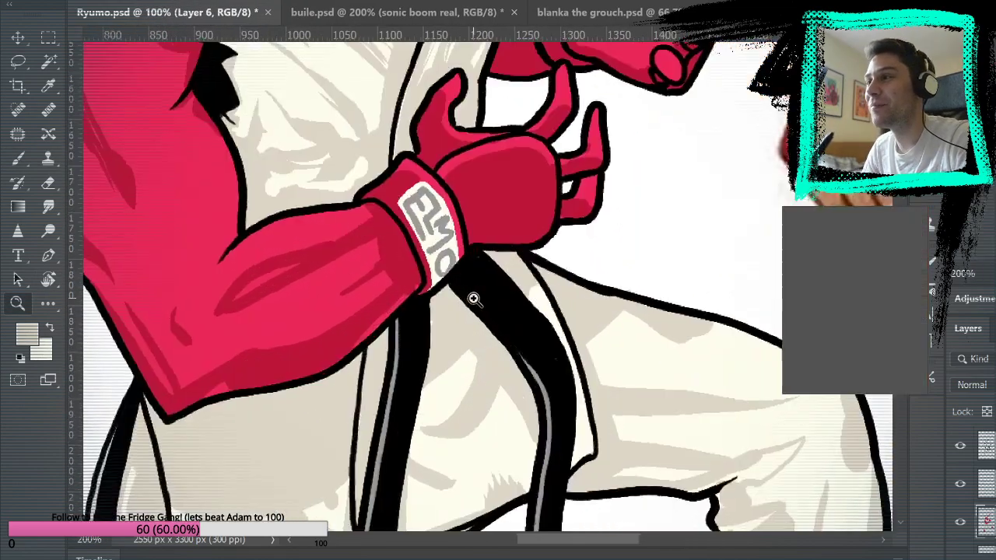
click(490, 322)
click(495, 329)
drag(499, 63, 506, 2)
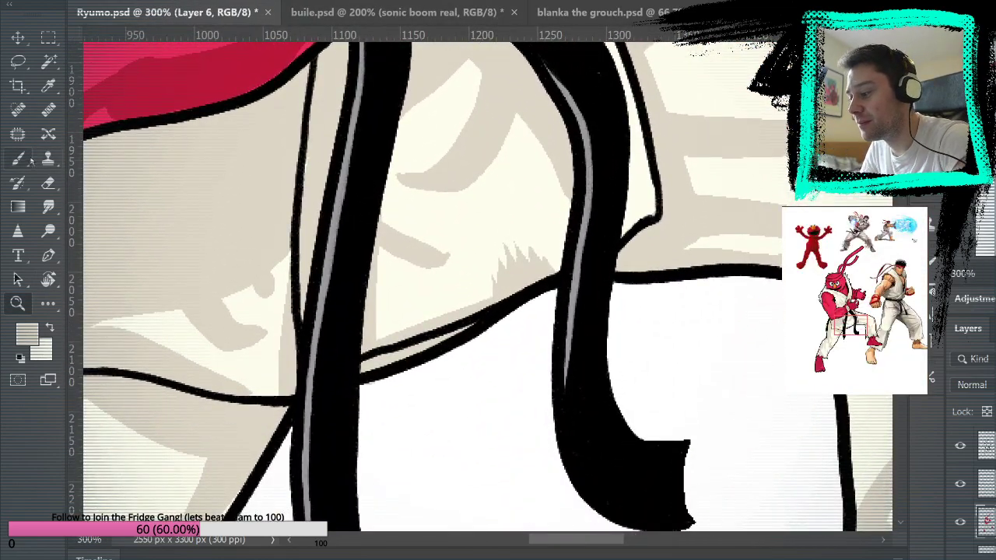
key(b)
alt+click(337, 227)
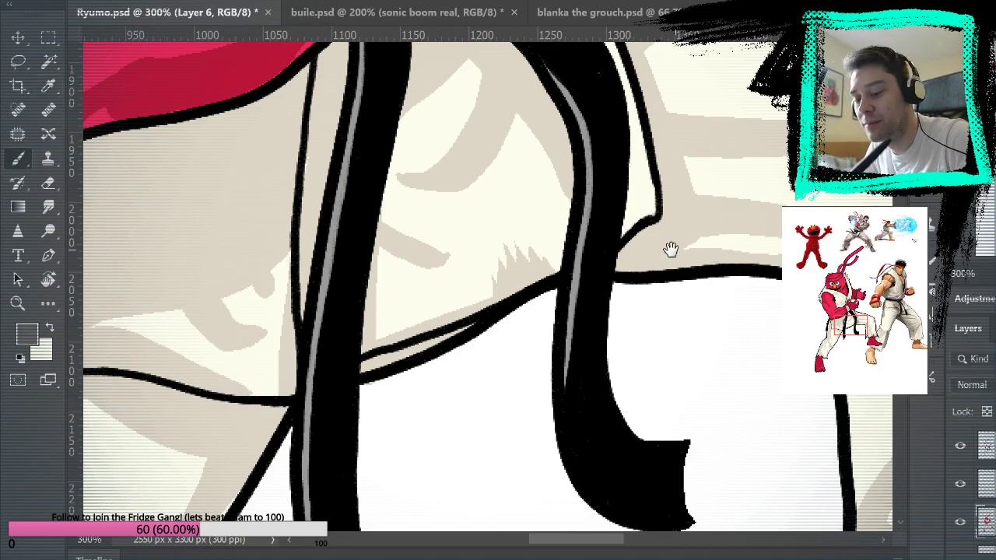
drag(488, 178, 545, 329)
mouse_move(402, 302)
mouse_down()
mouse_move(419, 194)
mouse_move(417, 206)
mouse_up()
alt+click(375, 305)
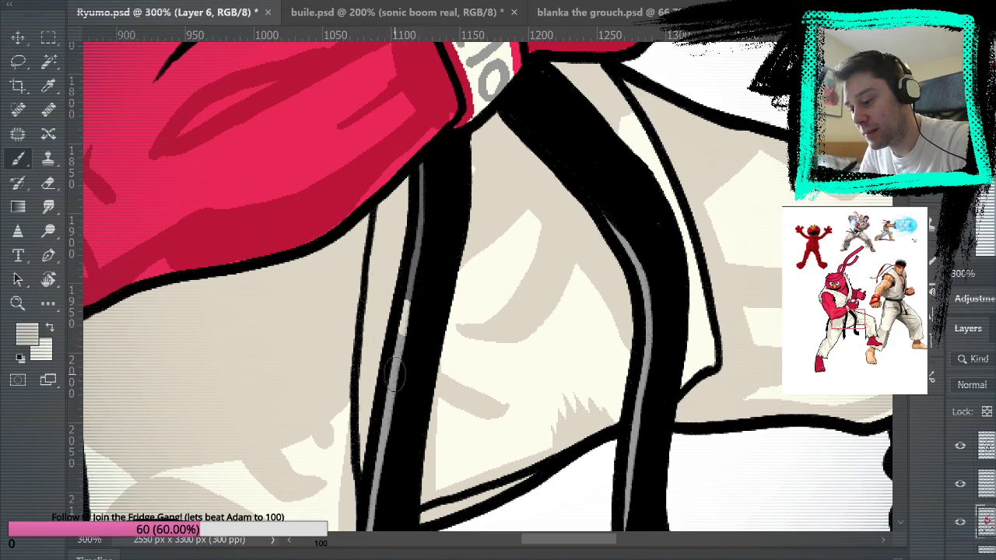
alt+click(404, 318)
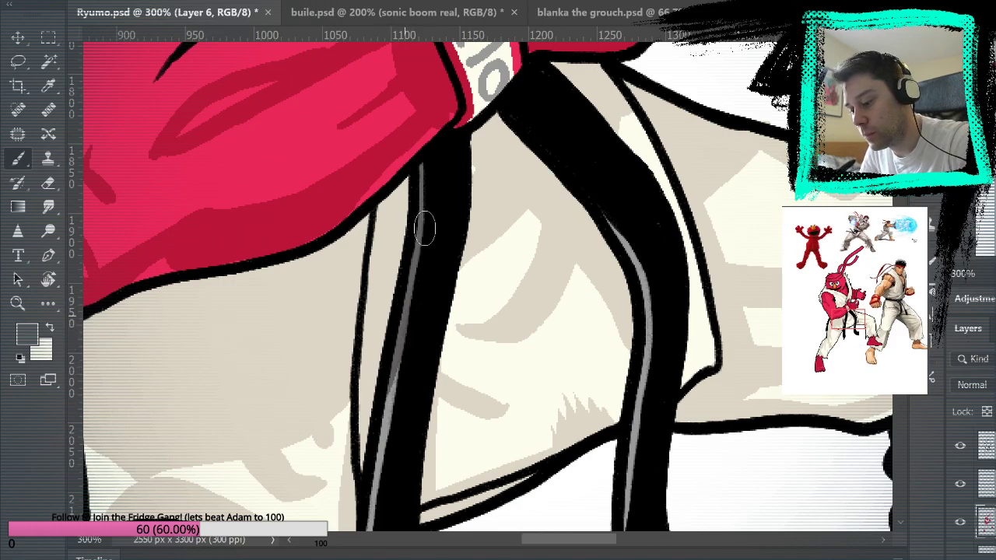
Step: Darken the upper highlight of the curved hanging belt end with the same dark grey
drag(500, 358, 465, 347)
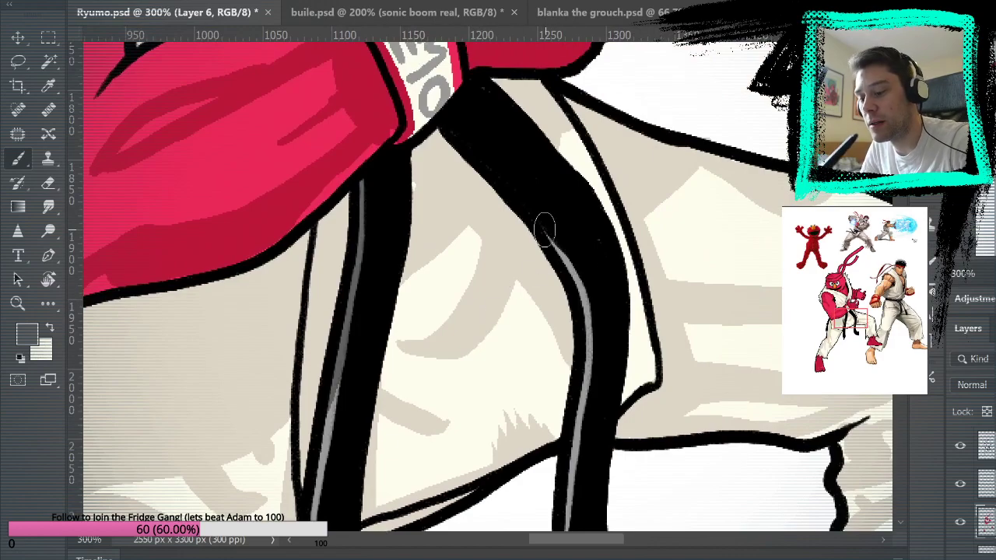
drag(628, 350, 666, 94)
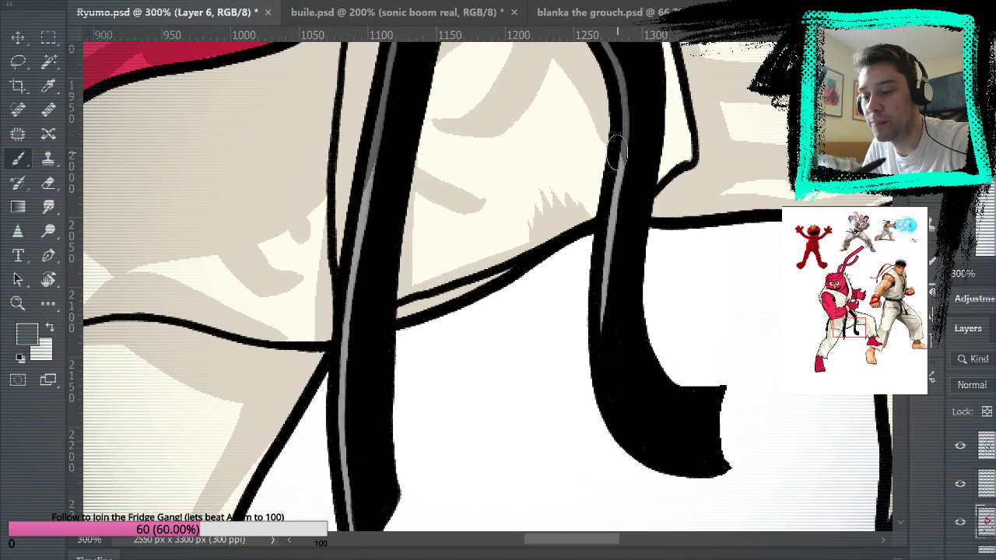
drag(513, 365, 549, 231)
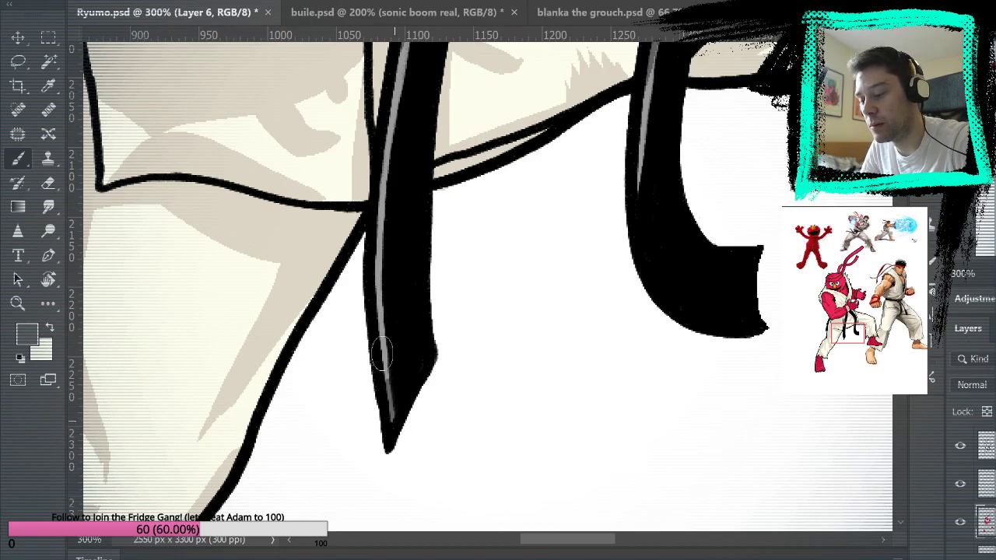
Step: Sample the gi's grey-beige and select the cream ELMO patch on the wristband, ready for brushing
mouse_move(553, 152)
mouse_down()
mouse_move(565, 387)
mouse_move(582, 478)
mouse_up()
mouse_move(607, 166)
mouse_down()
mouse_move(611, 441)
mouse_move(598, 509)
mouse_up()
mouse_move(664, 162)
mouse_down()
mouse_move(653, 327)
mouse_move(625, 257)
mouse_move(652, 257)
mouse_move(719, 340)
mouse_up()
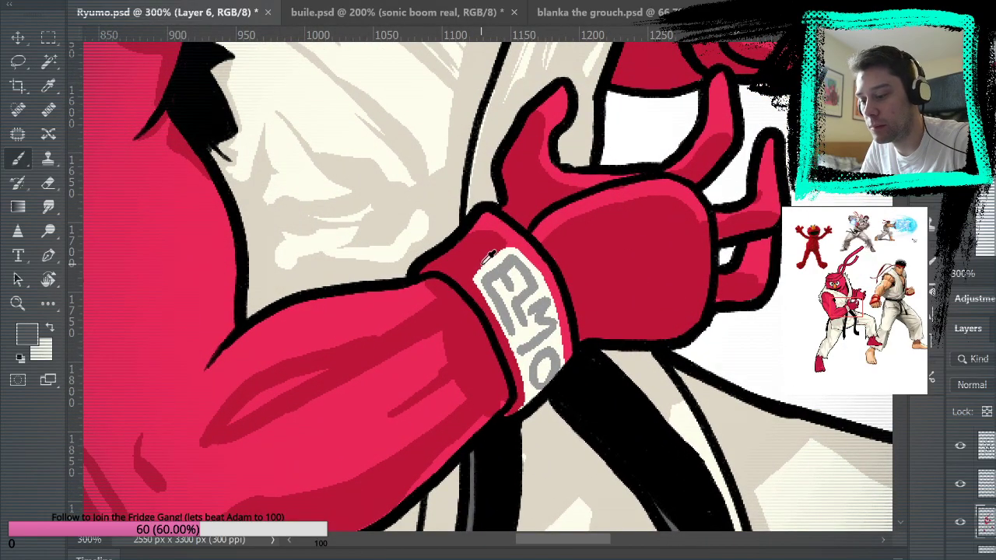
alt+click(491, 262)
alt+click(414, 198)
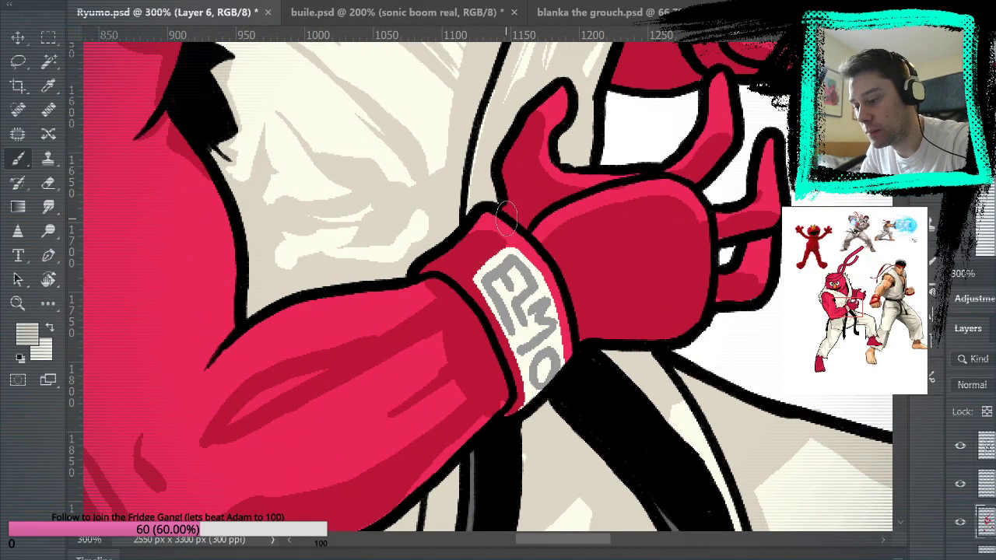
key(w)
click(549, 254)
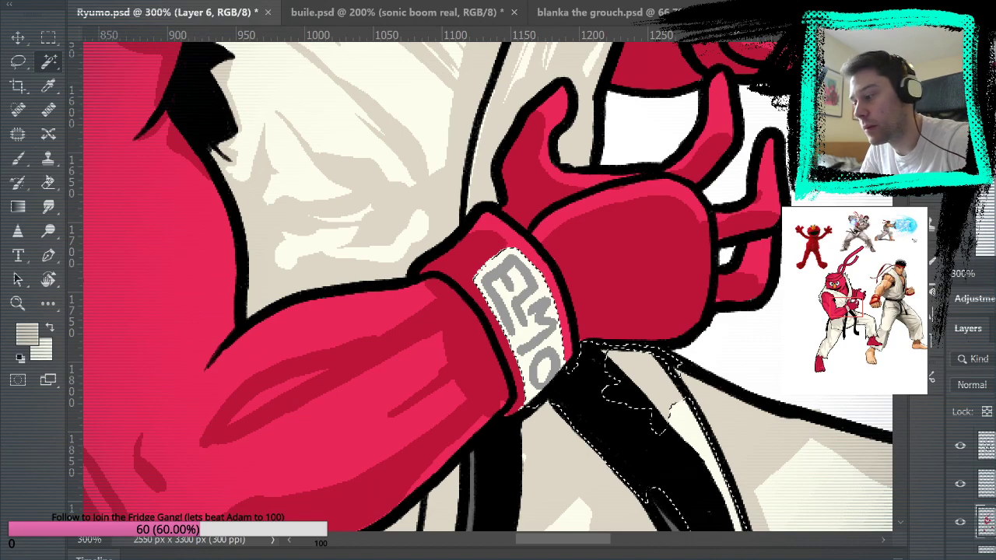
key(b)
drag(542, 335, 548, 404)
key(ctrl+z)
key(ctrl+d)
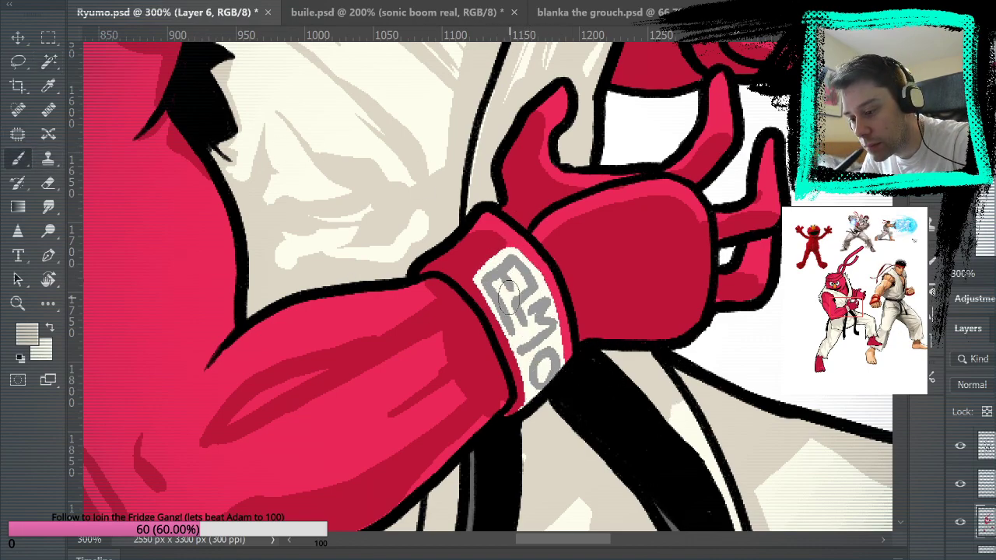
Step: Restore the wristband patch selection, shade most of the ELMO patch in grey-beige, and deselect it
key(ctrl+shift+d)
drag(498, 257, 559, 393)
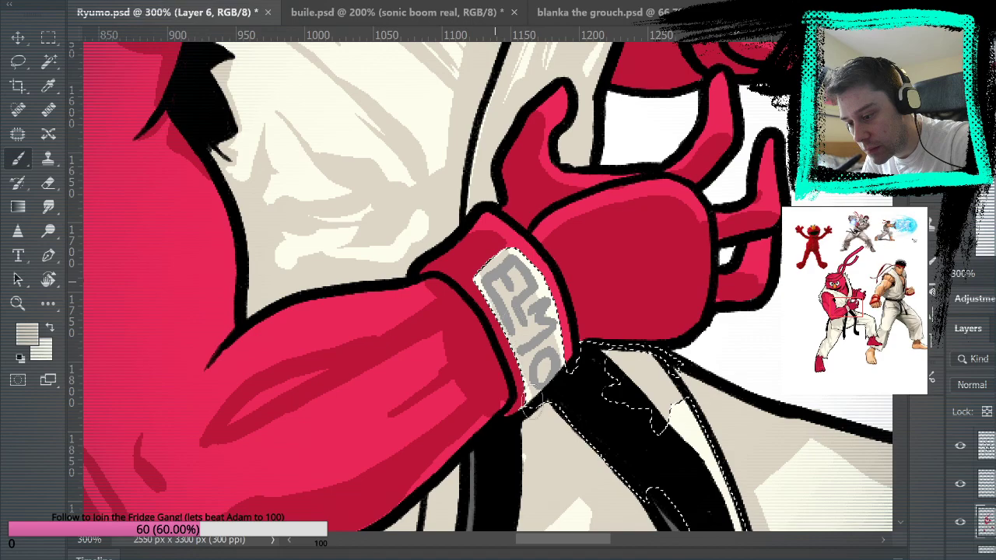
key(ctrl+d)
key(m)
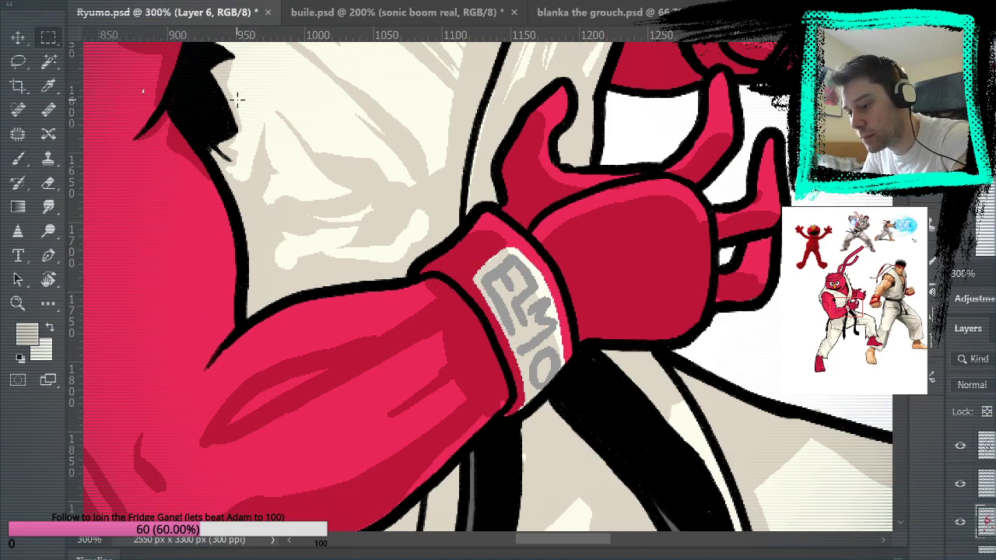
key(b)
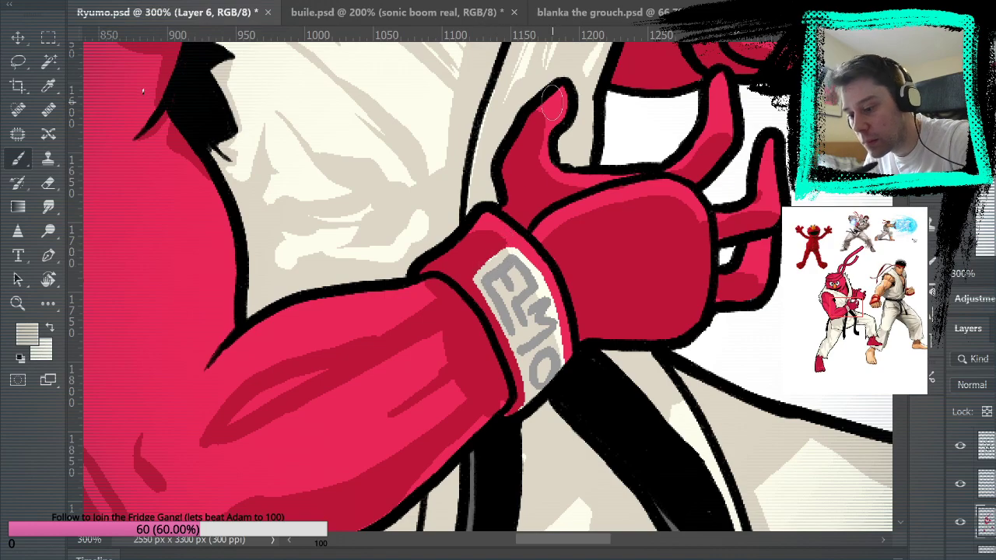
Step: Examine the Elmo figure's overall shading beside the Ryu reference, from the head and torso to both legs
key(ctrl+0)
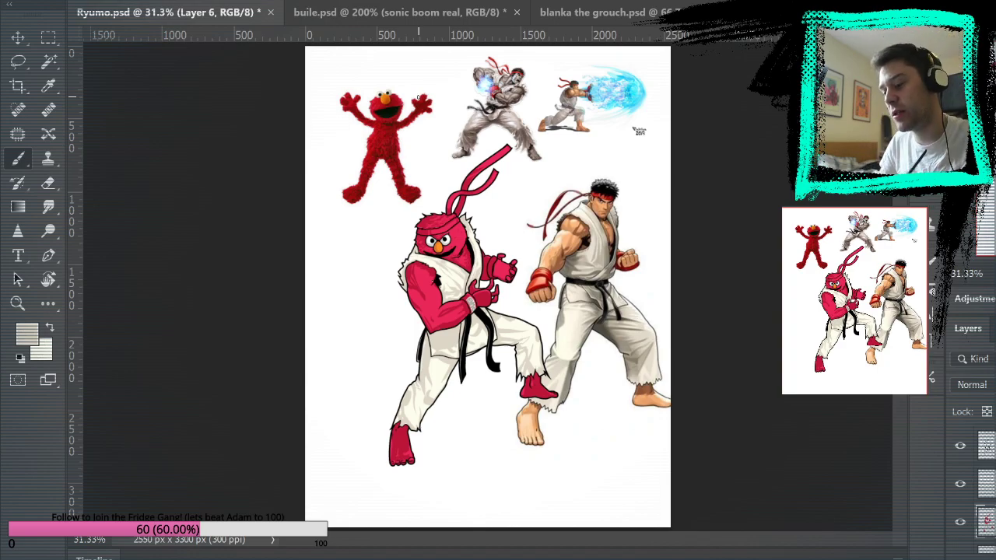
click(17, 304)
drag(459, 350, 481, 396)
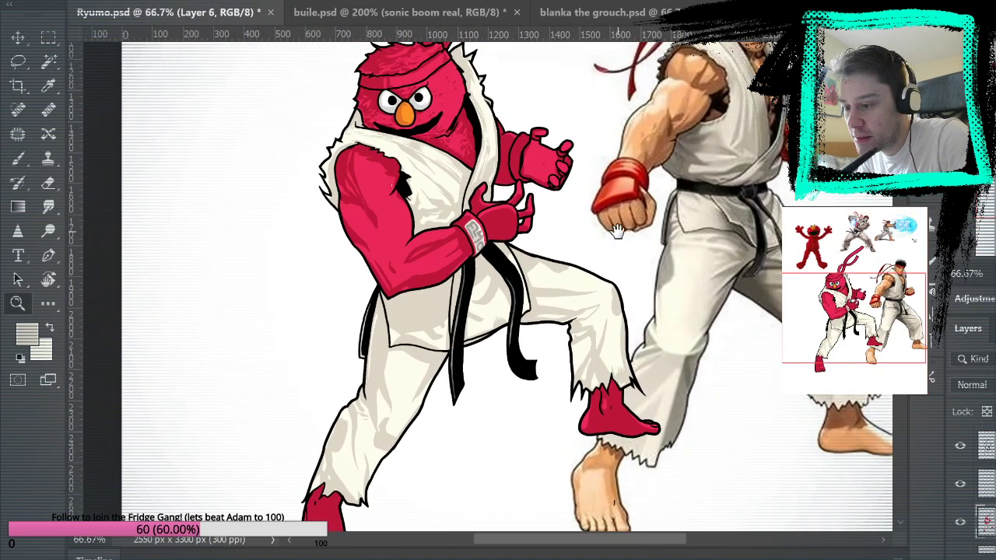
drag(616, 219, 595, 164)
drag(583, 116, 558, 331)
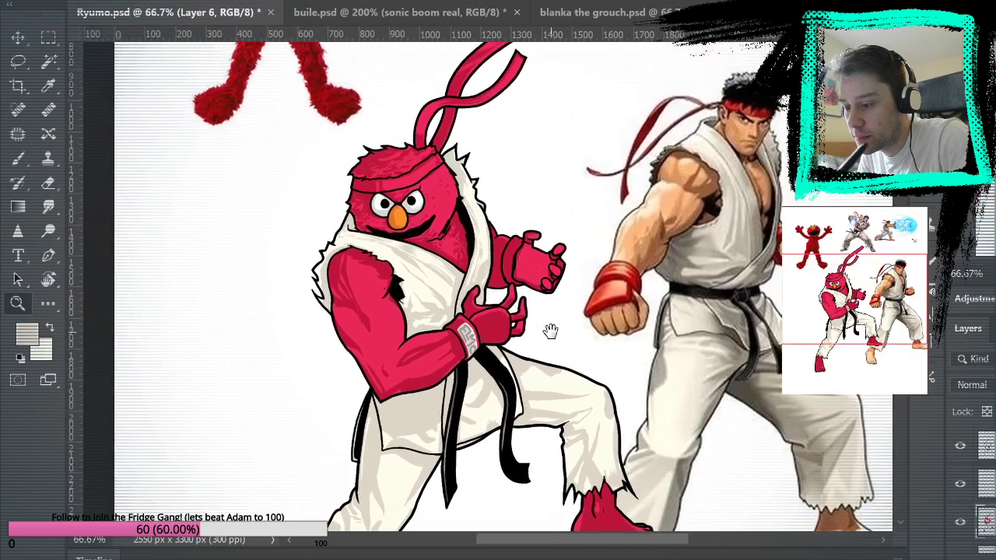
drag(532, 216, 546, 282)
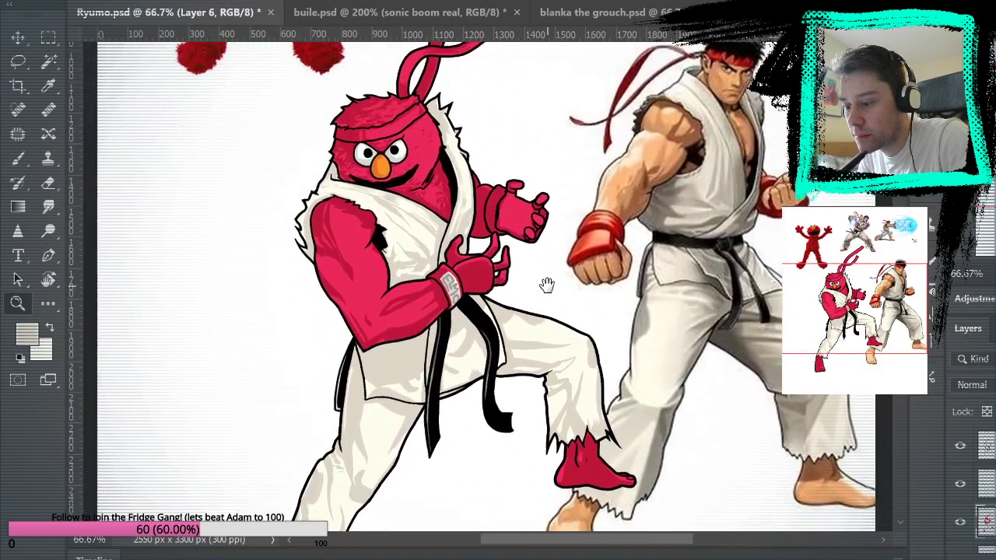
click(432, 217)
click(532, 224)
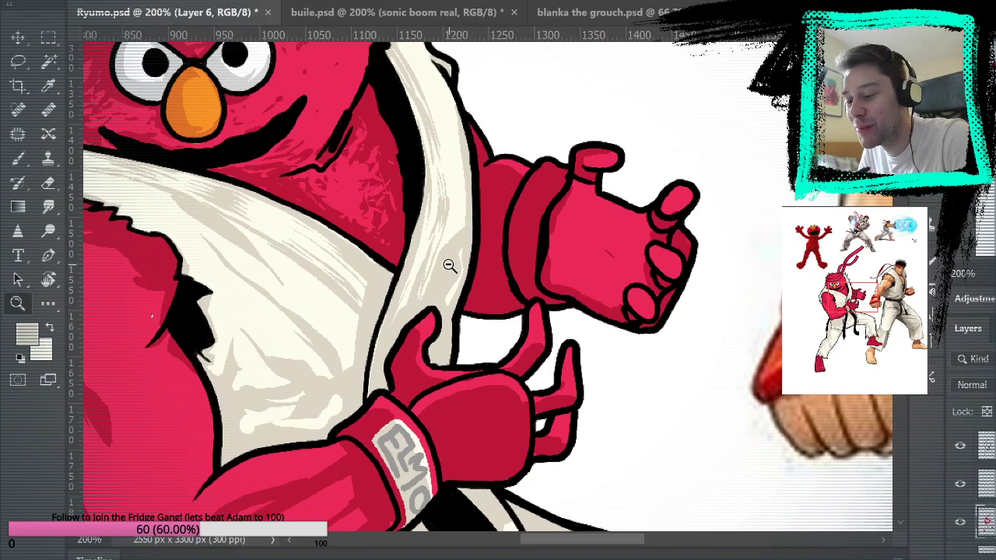
Step: Clear the stray selection on the upper arm and touch up the gi's shoulder folds with grey-beige and sampled cream
key(b)
drag(334, 314, 731, 300)
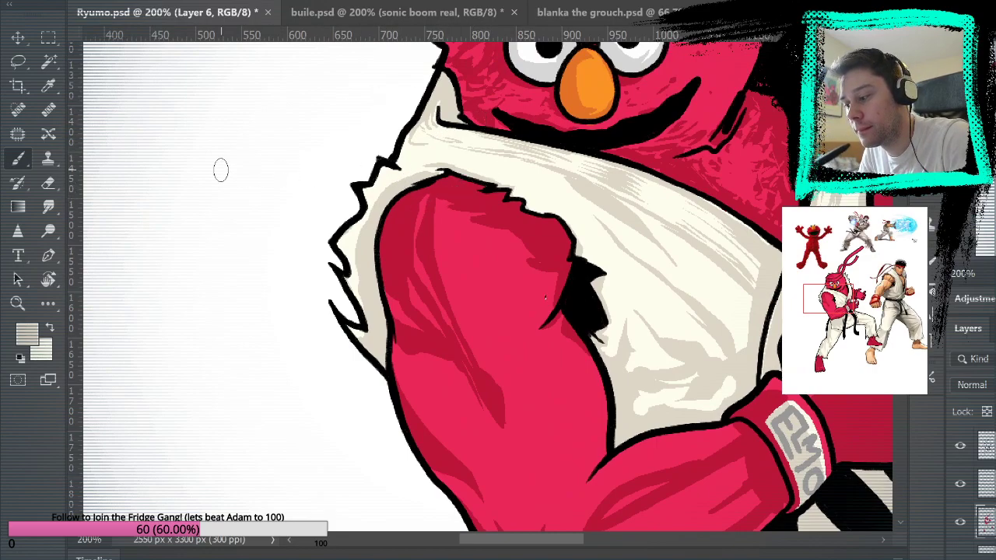
click(49, 39)
key(b)
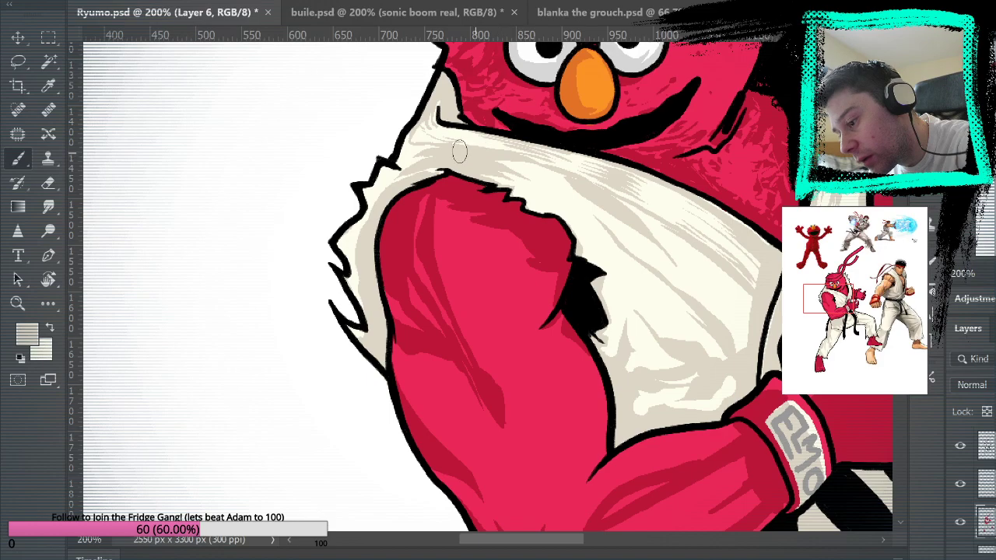
drag(709, 228, 600, 309)
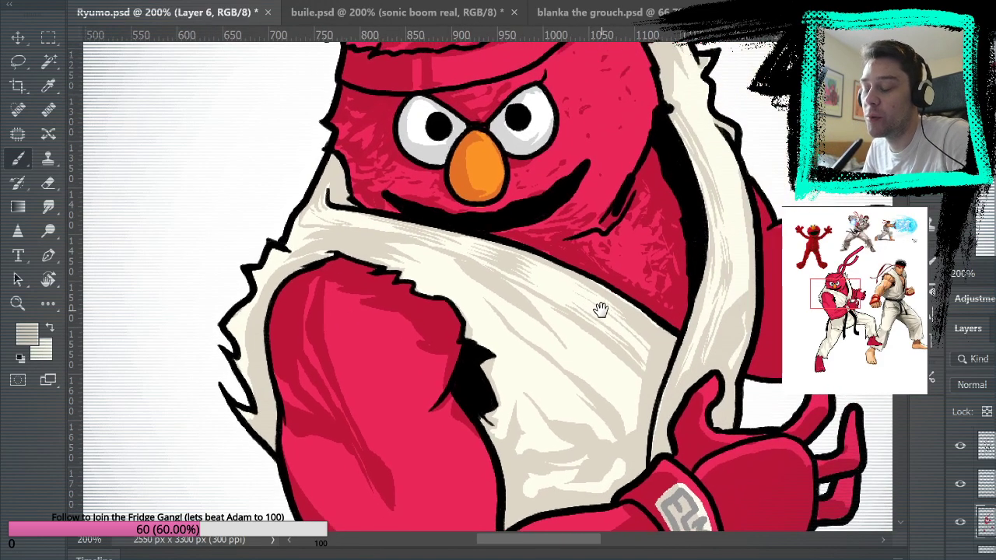
alt+click(433, 276)
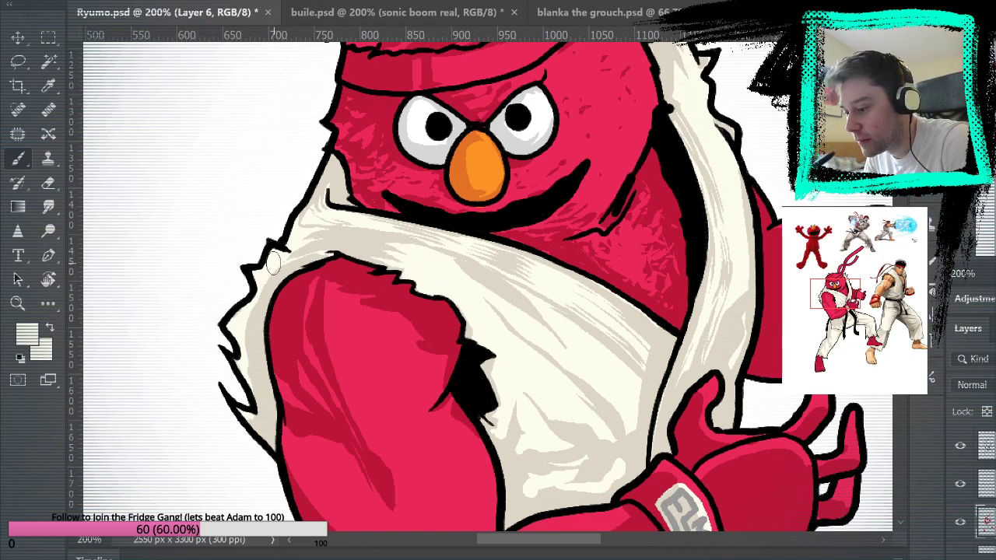
mouse_move(606, 283)
mouse_down()
mouse_move(583, 236)
mouse_move(577, 267)
mouse_up()
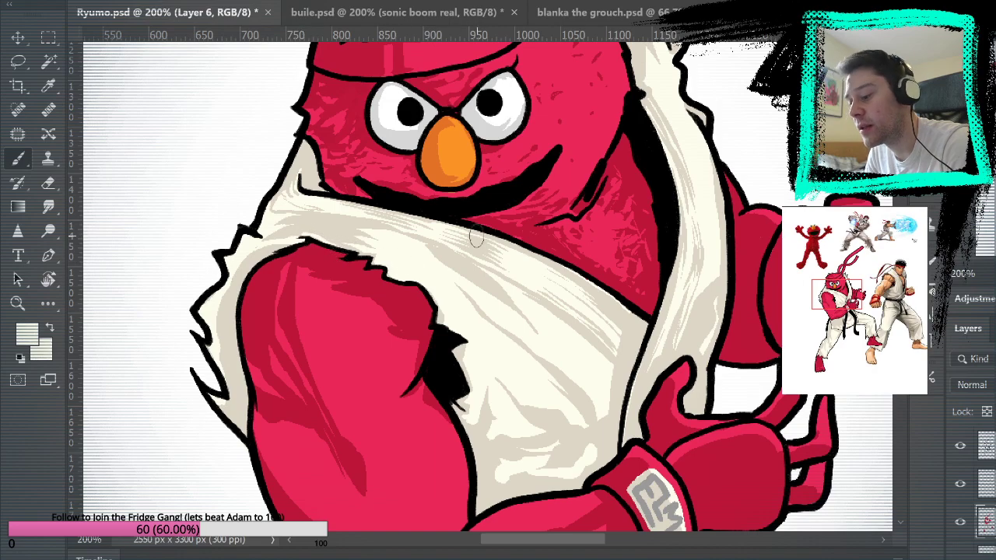
Step: Examine the figure's shading across the gi, headband tails, raised trouser leg and wristband arm, and view the whole canvas
drag(487, 270, 636, 230)
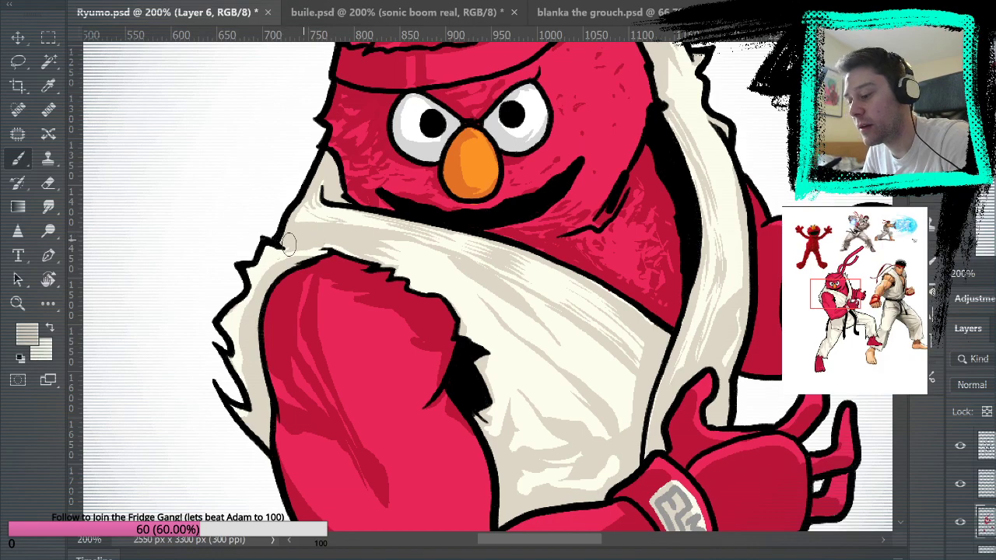
mouse_move(265, 258)
mouse_down()
mouse_move(238, 280)
mouse_move(243, 270)
mouse_move(240, 319)
mouse_move(221, 331)
mouse_move(235, 393)
mouse_up()
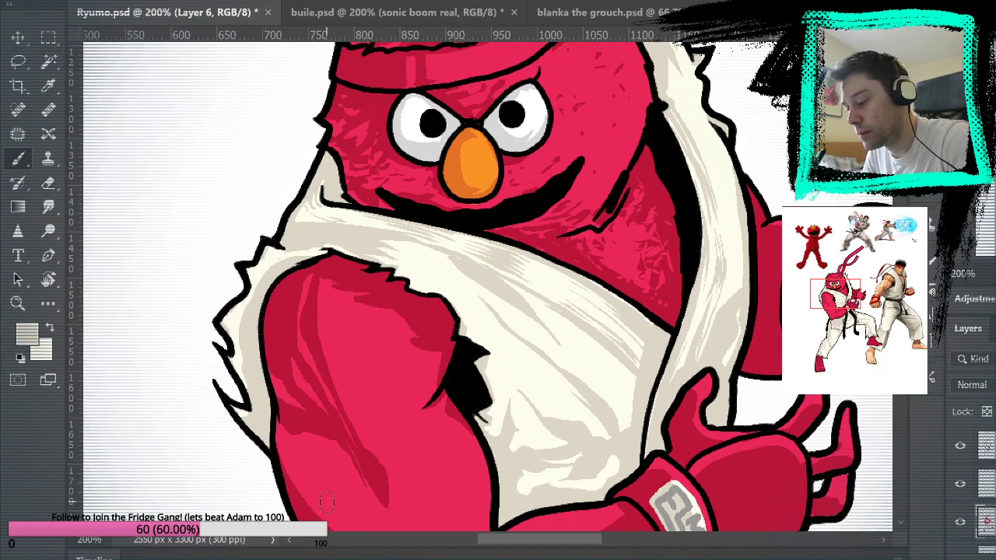
drag(543, 282, 580, 498)
drag(633, 297, 498, 529)
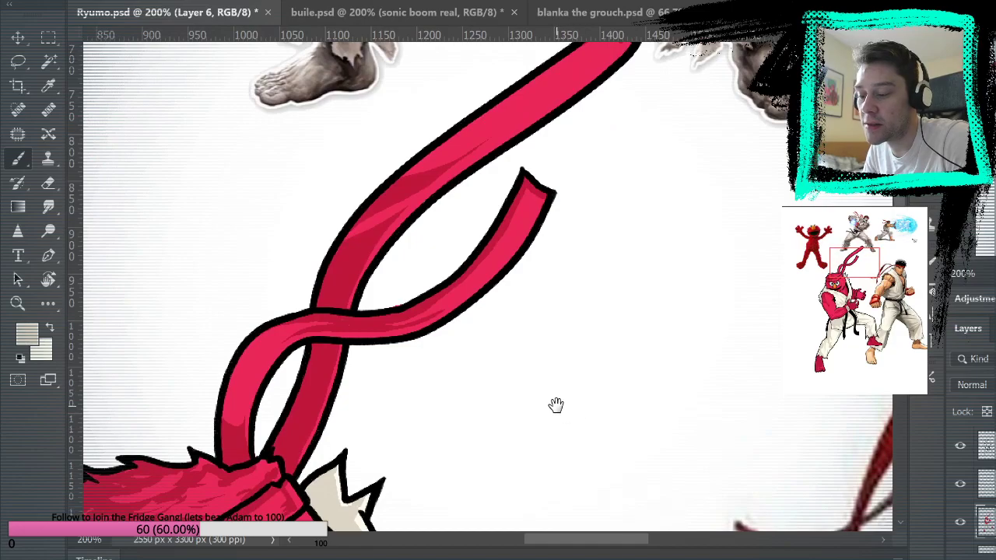
drag(581, 257, 542, 23)
drag(545, 366, 494, 249)
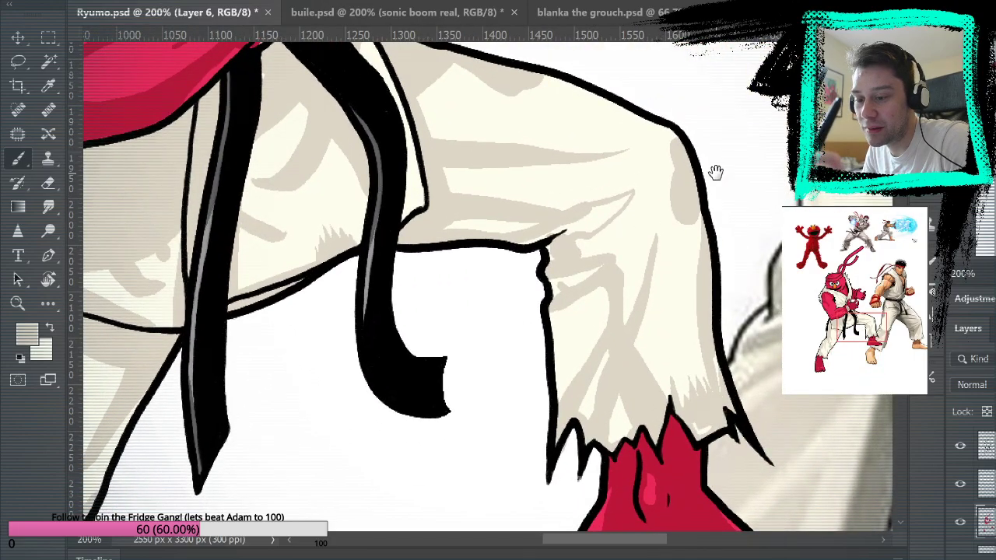
drag(713, 173, 706, 261)
mouse_move(567, 159)
mouse_down()
mouse_move(675, 272)
mouse_move(553, 75)
mouse_up()
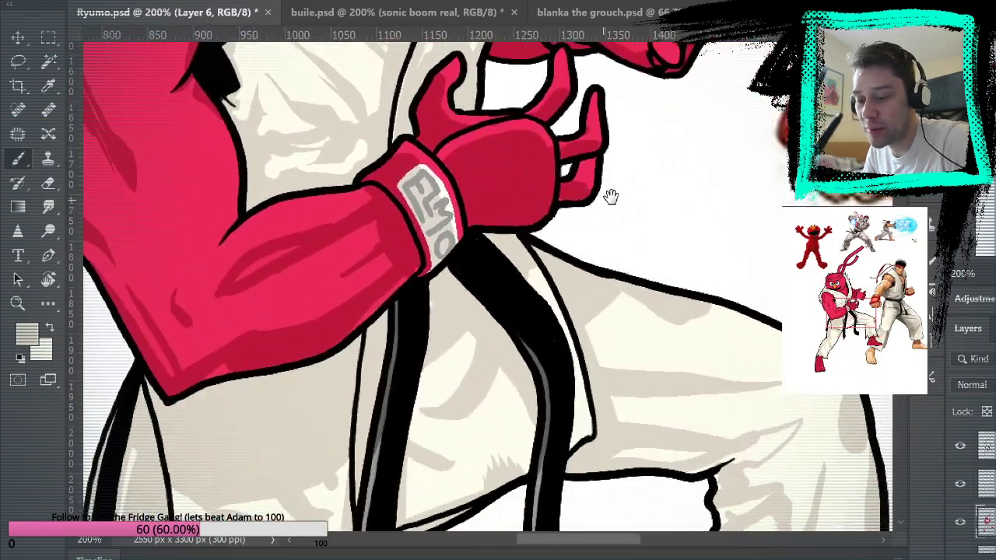
key(e)
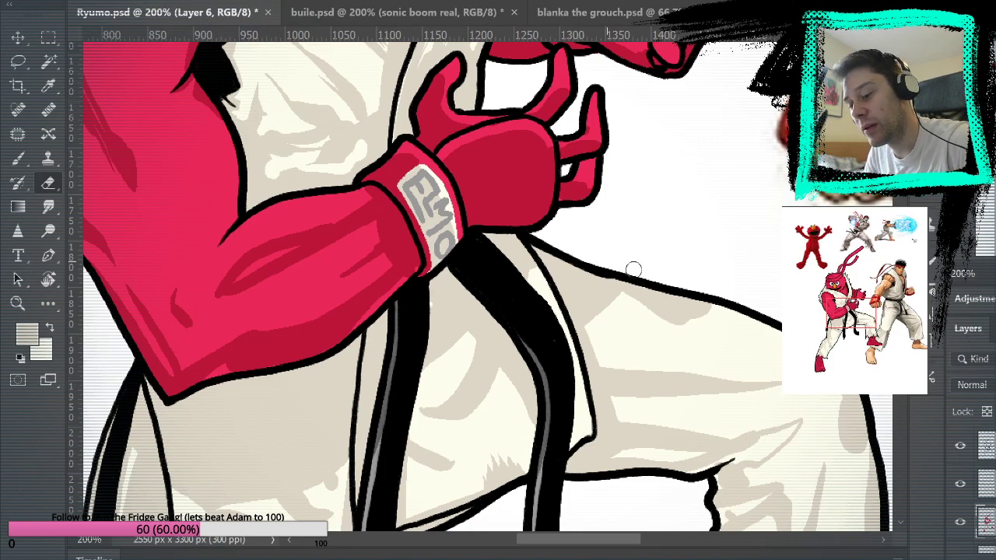
key(b)
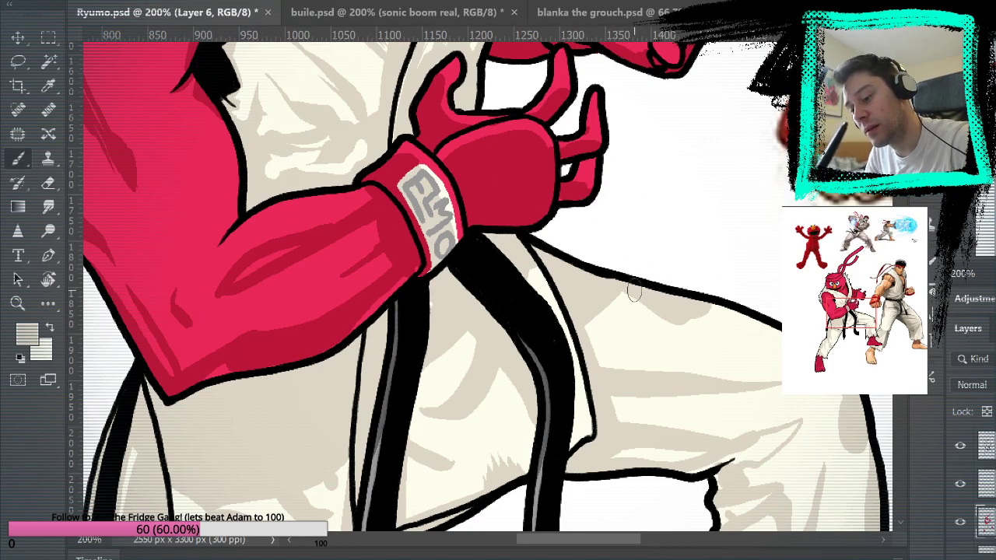
mouse_move(612, 178)
mouse_down()
mouse_move(700, 407)
mouse_move(659, 380)
mouse_up()
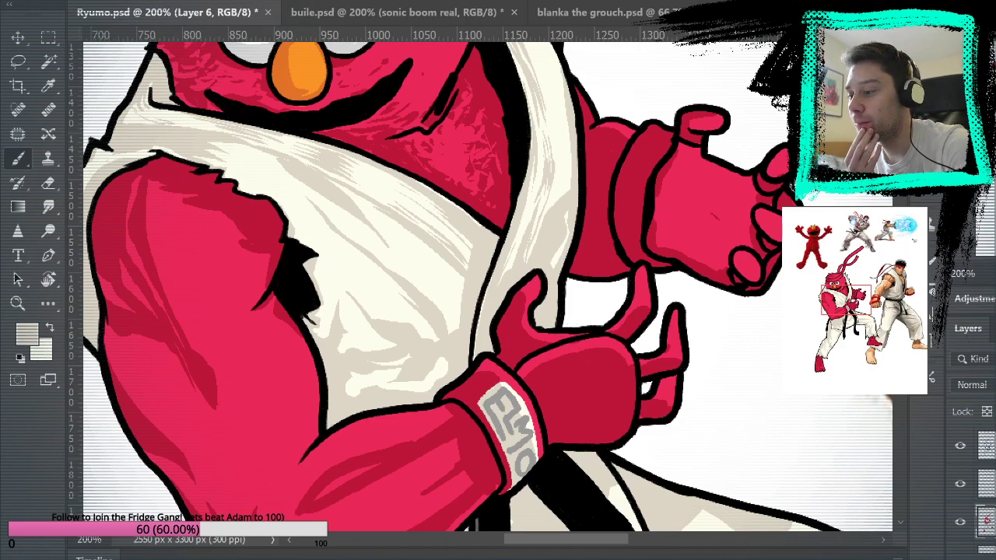
key(ctrl+0)
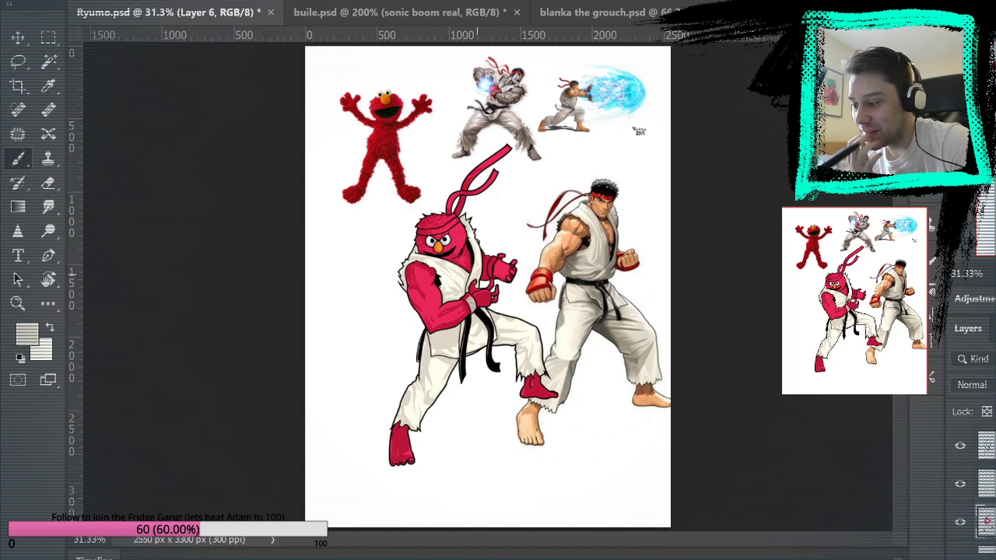
Step: Hide the Elmo and Ryu reference image layers and save the illustration
key(z)
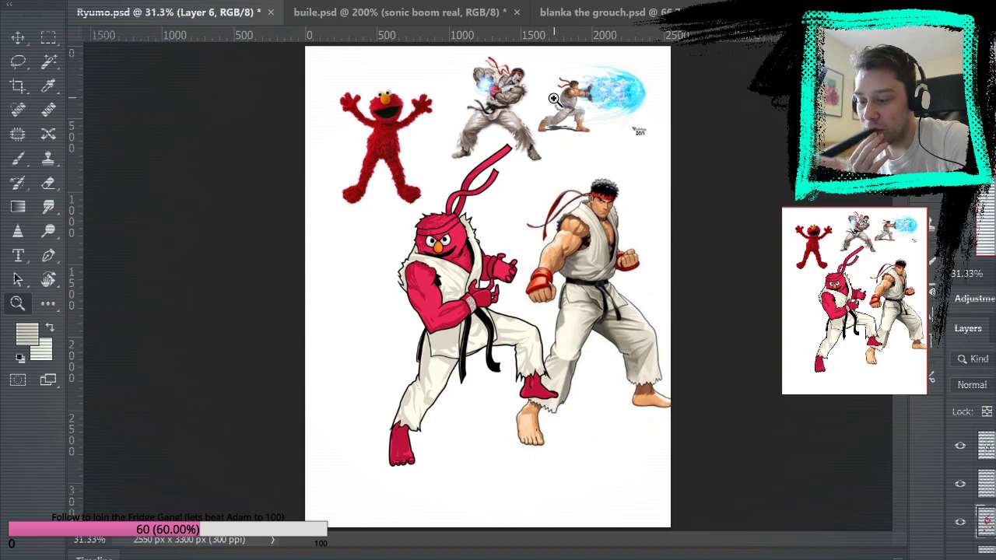
scroll(960, 484, down, 5)
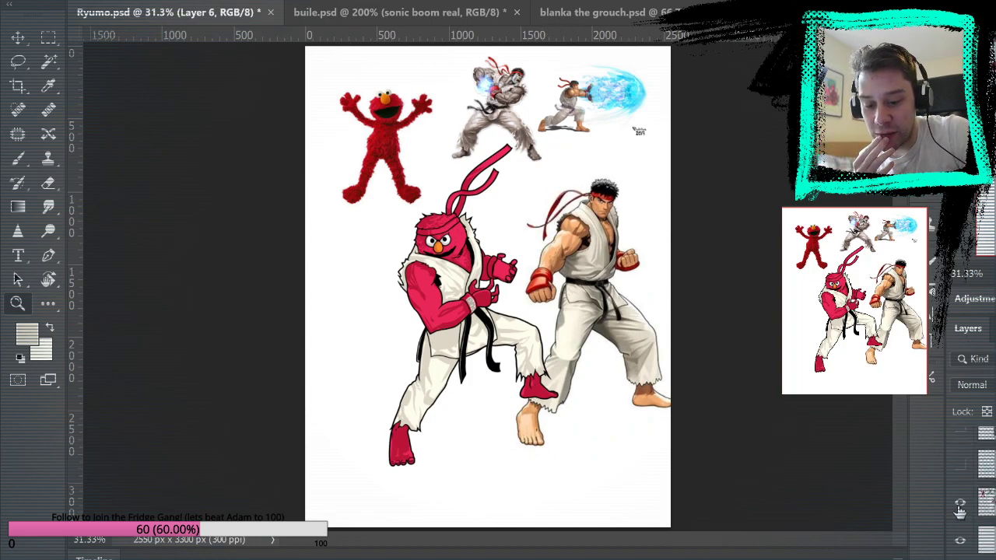
drag(959, 508, 959, 433)
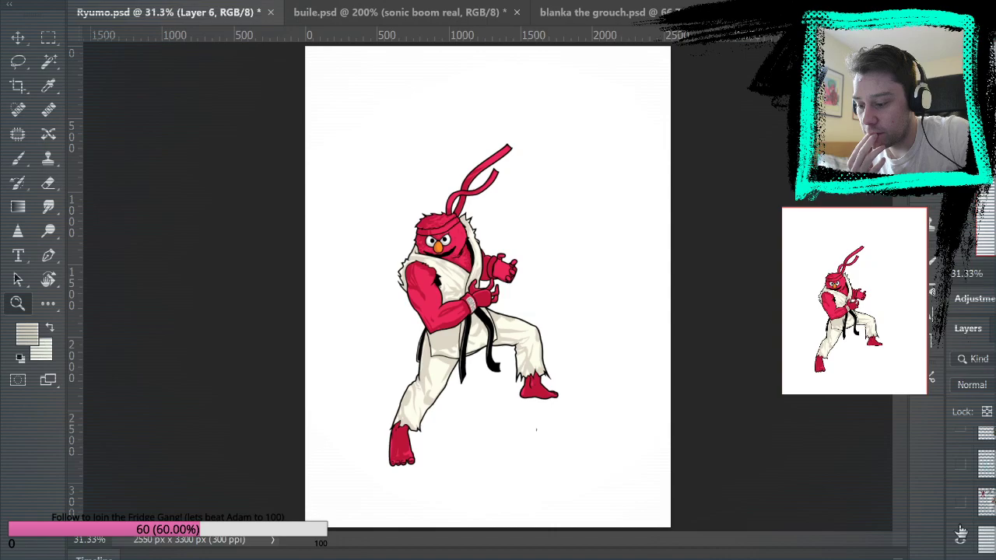
key(ctrl+s)
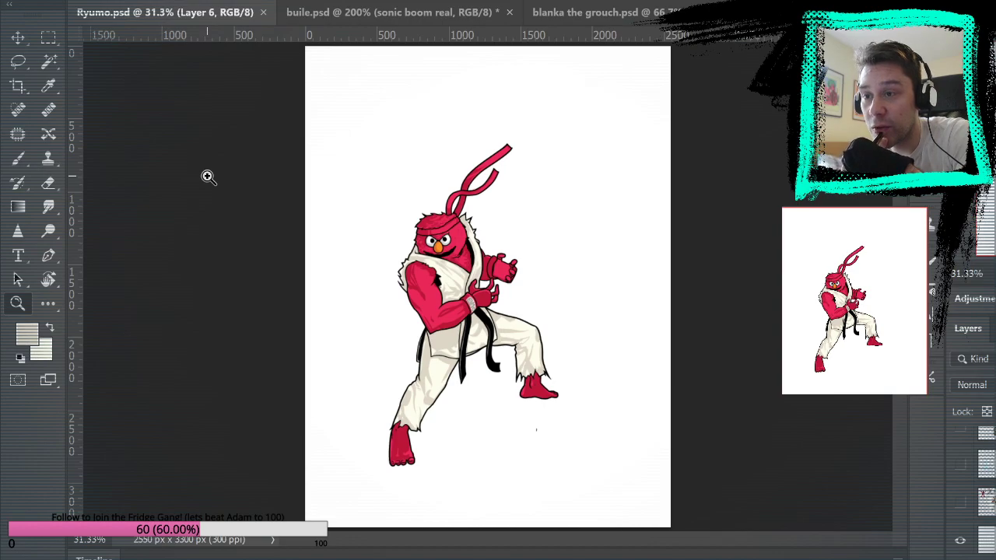
Step: Examine the isolated Elmo figure up close, from the torso and hands up to the headband tails
click(473, 266)
click(470, 260)
click(476, 257)
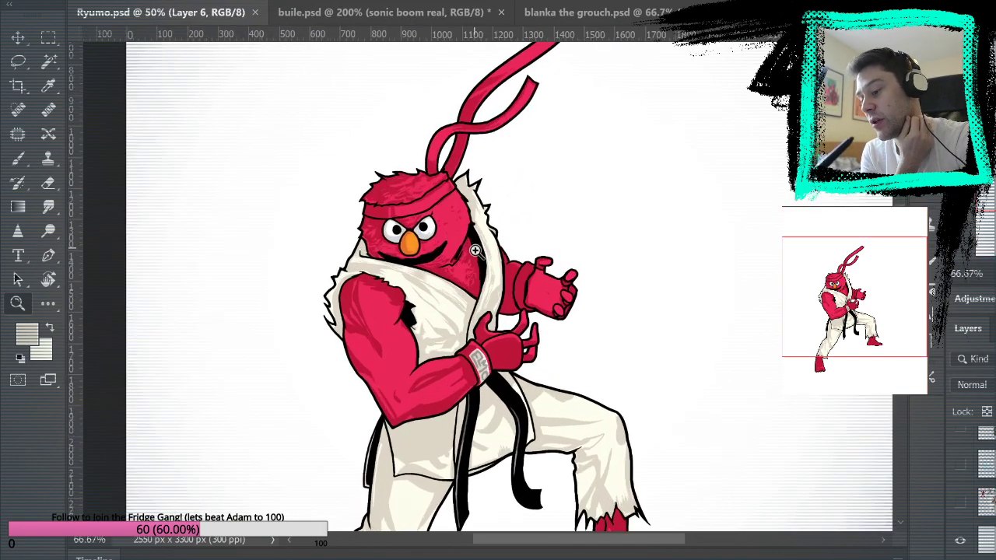
click(479, 268)
key(space)
drag(654, 331, 680, 468)
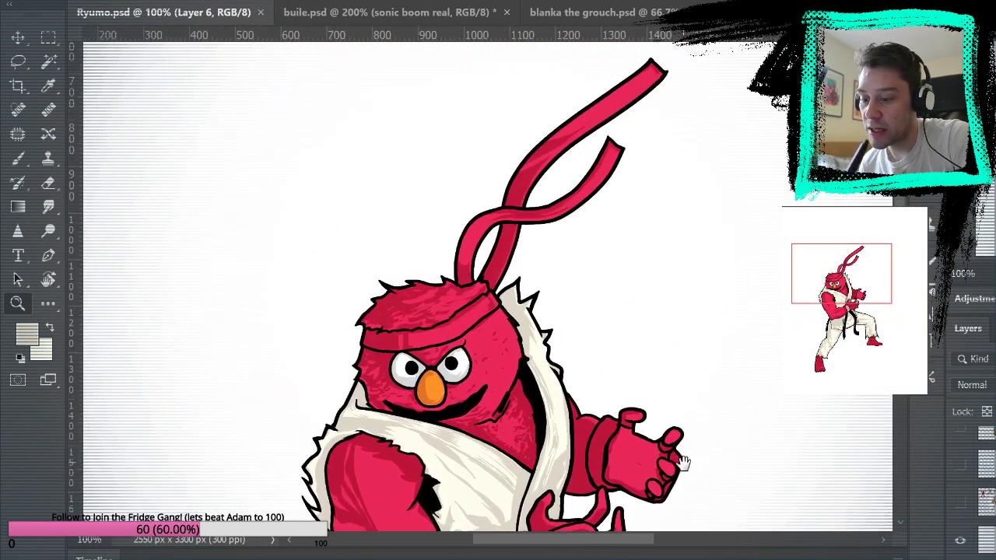
Step: Show the reference images again and compare Elmo's upper body with the large Ryu
click(960, 502)
drag(737, 521, 709, 109)
drag(805, 345, 311, 544)
drag(733, 379, 811, 418)
mouse_move(556, 431)
mouse_down()
mouse_move(785, 332)
mouse_move(877, 419)
mouse_up()
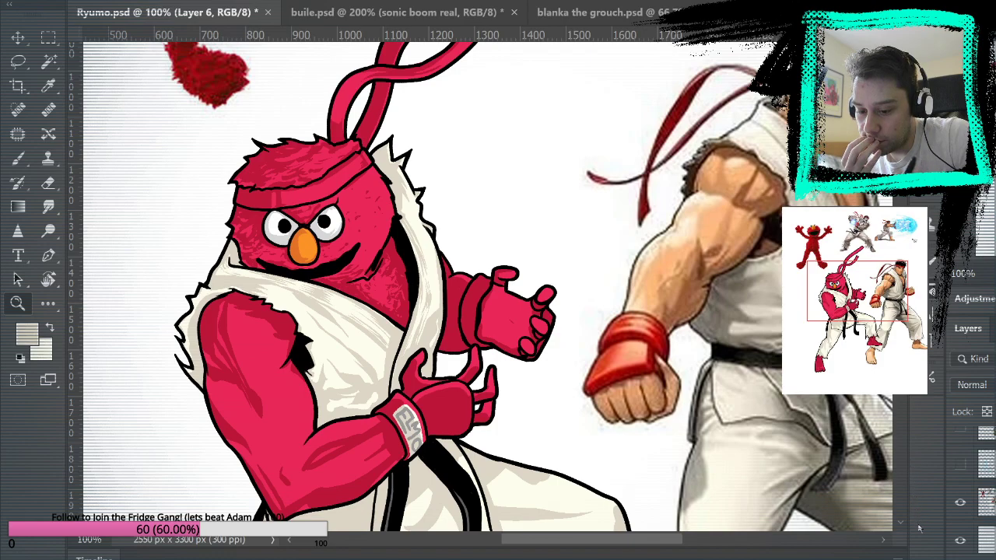
Step: Check the halftone shading on the yellow character in buile.psd, then return to Ryumo.psd
key(b)
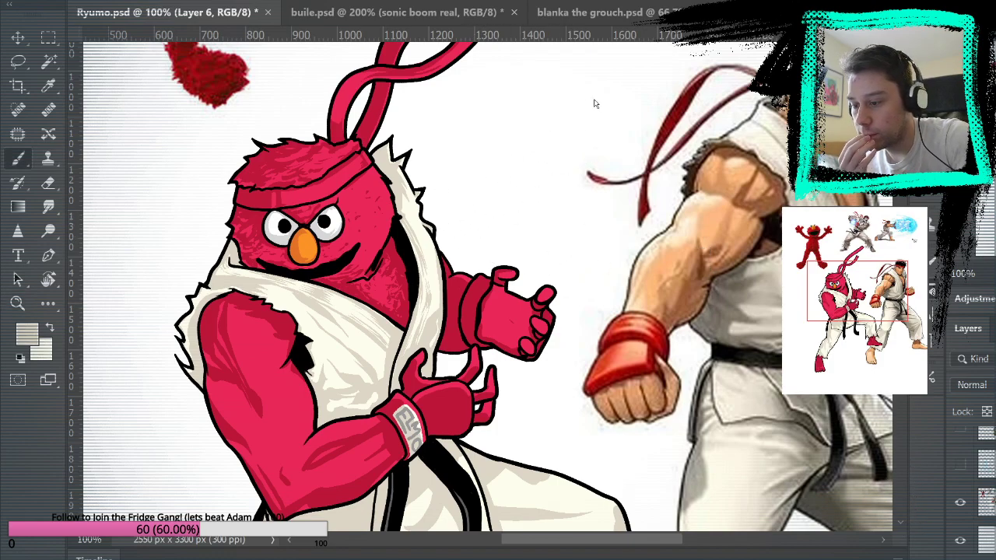
key(ctrl+Tab)
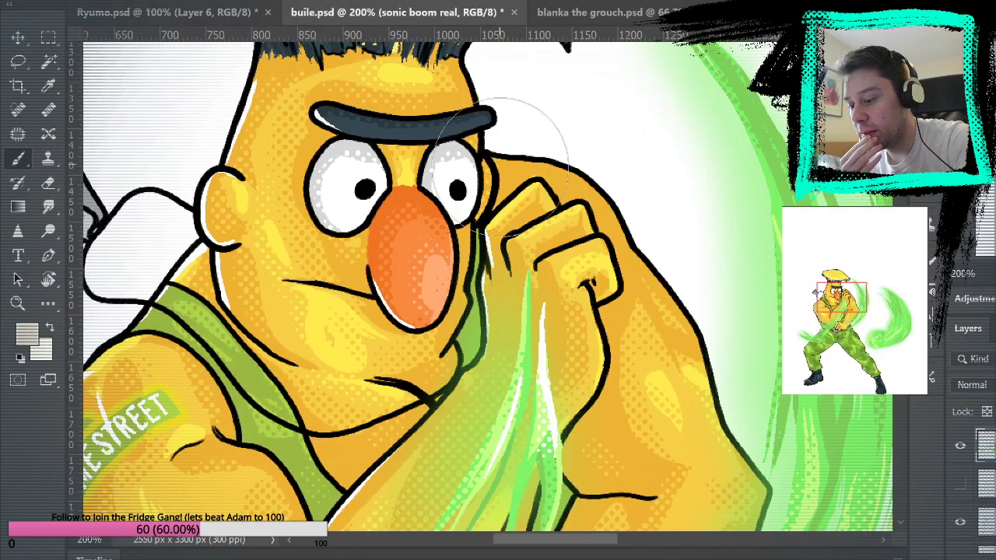
mouse_move(328, 276)
mouse_down()
mouse_move(348, 291)
mouse_move(301, 257)
mouse_move(309, 261)
mouse_move(308, 233)
mouse_move(433, 361)
mouse_up()
key(ctrl+z)
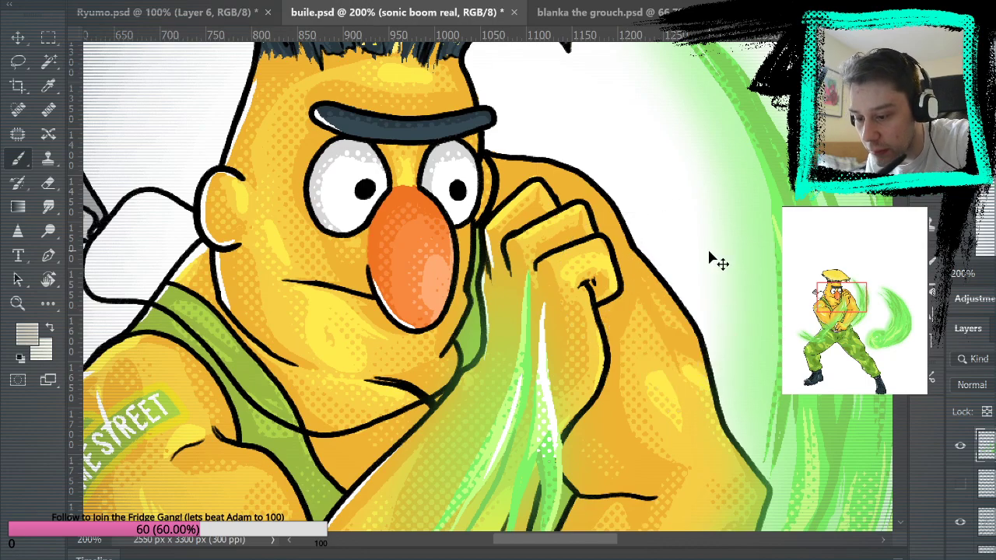
click(231, 13)
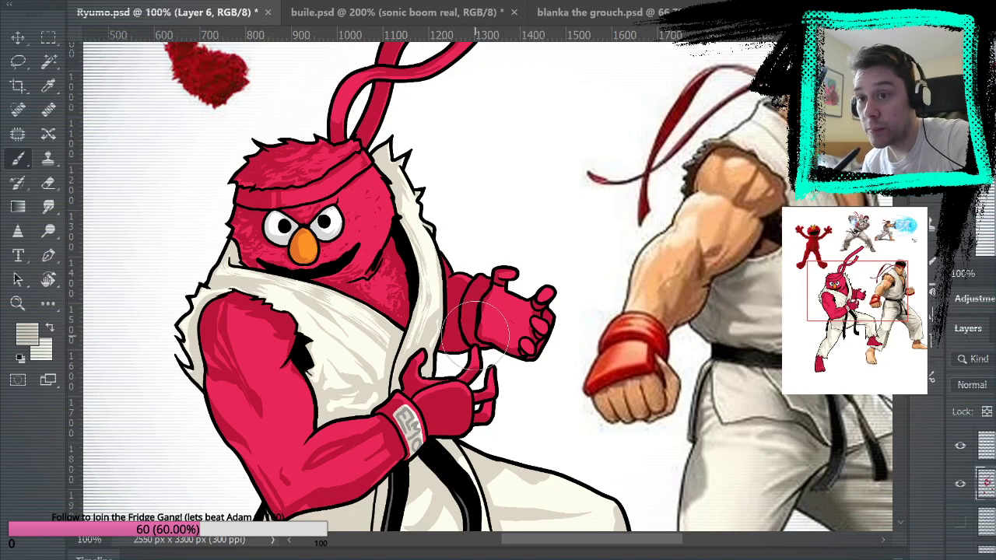
Step: Try brushing dark red halftone dots over Elmo's headband, face and neck with a sampled colour
alt+click(255, 218)
key(z)
click(303, 195)
key(b)
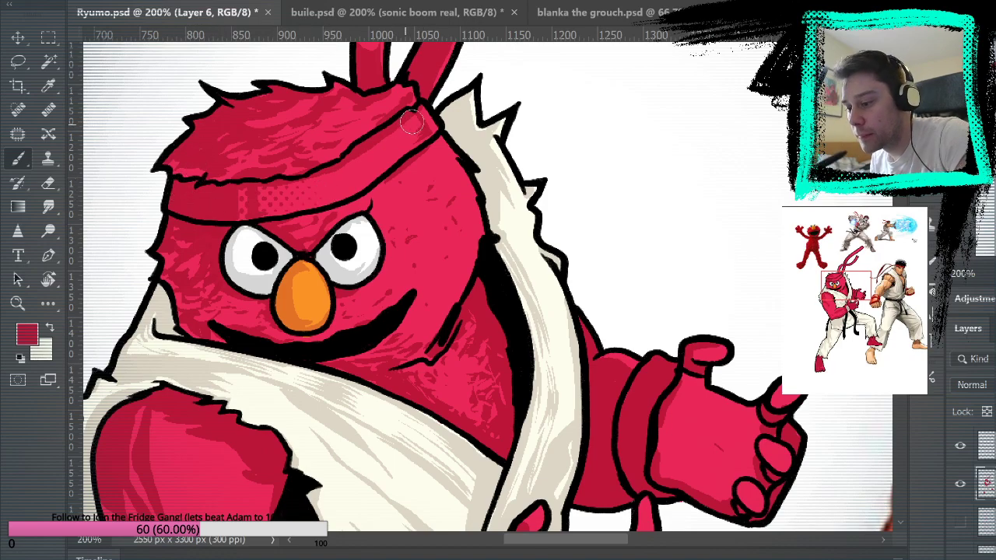
drag(518, 223, 712, 209)
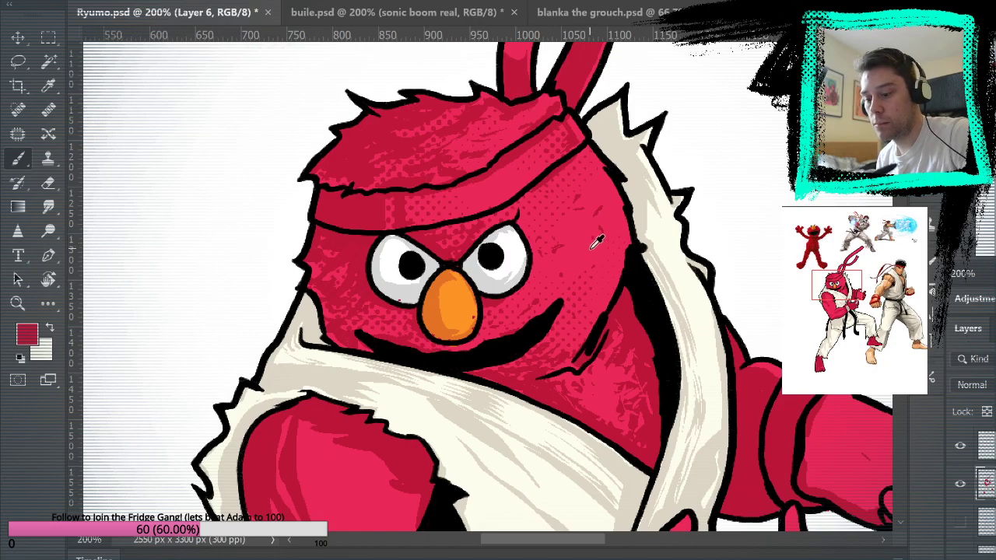
mouse_move(705, 272)
mouse_down()
mouse_move(674, 312)
mouse_move(618, 204)
mouse_up()
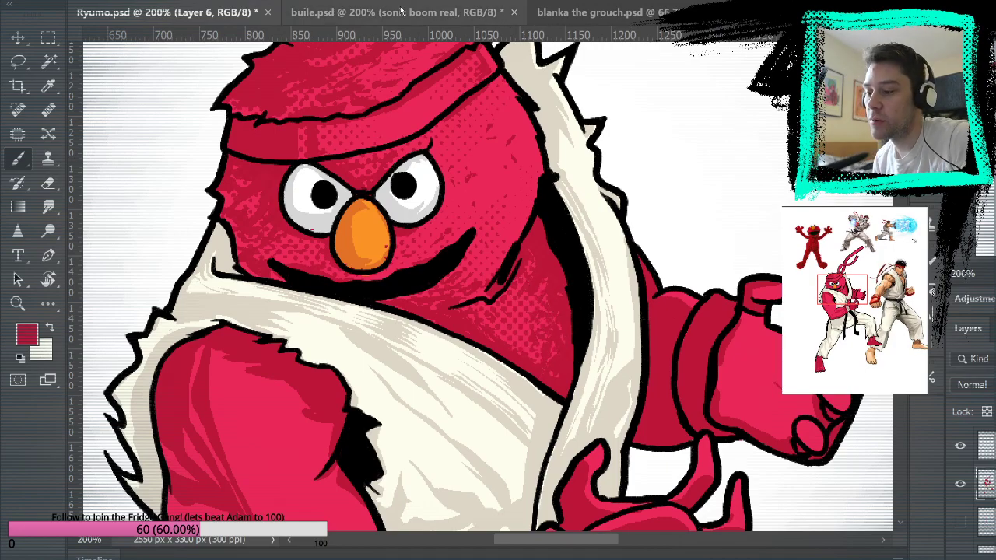
Step: Review the whole illustration and Elmo's upper body, and compare them with the shading in buile.psd
key(ctrl+0)
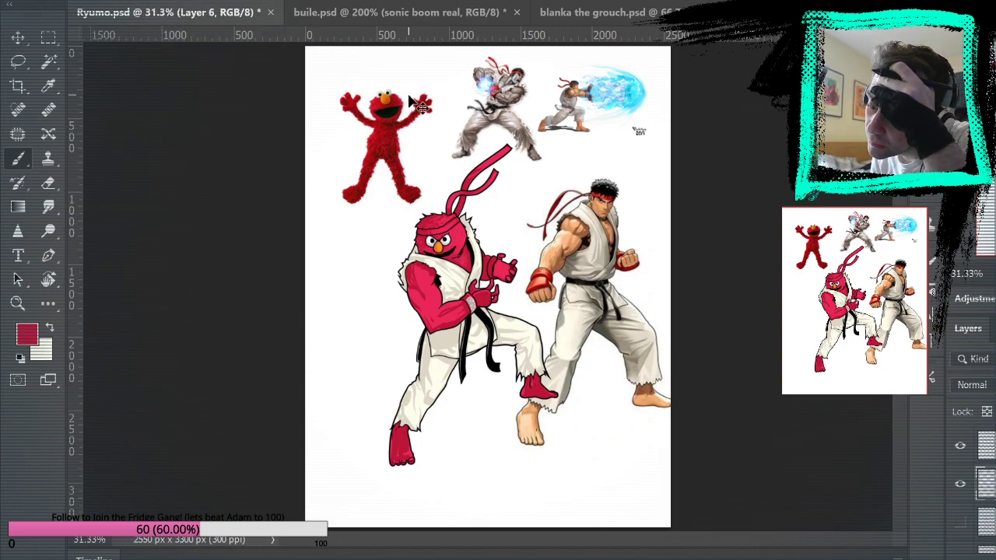
click(17, 303)
click(459, 238)
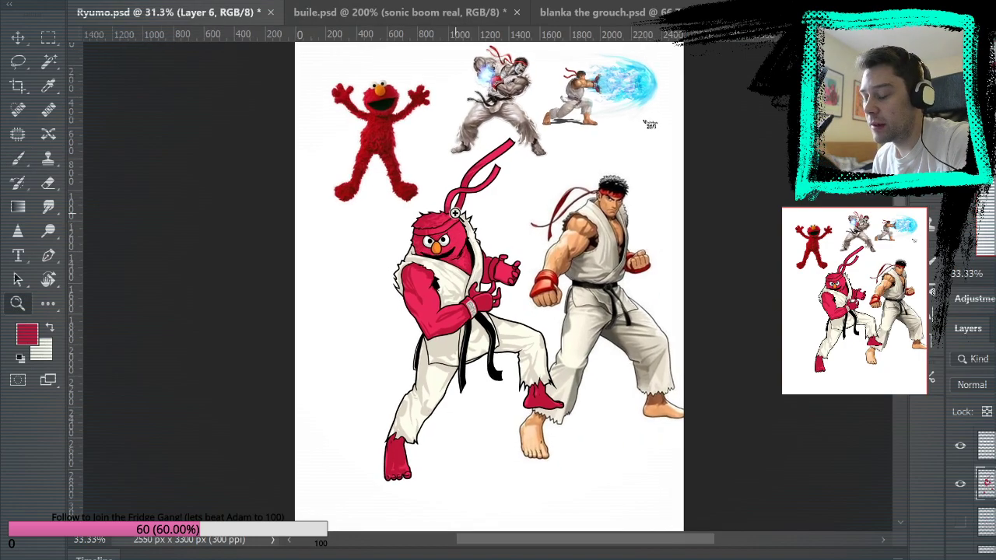
click(459, 237)
click(457, 237)
click(457, 237)
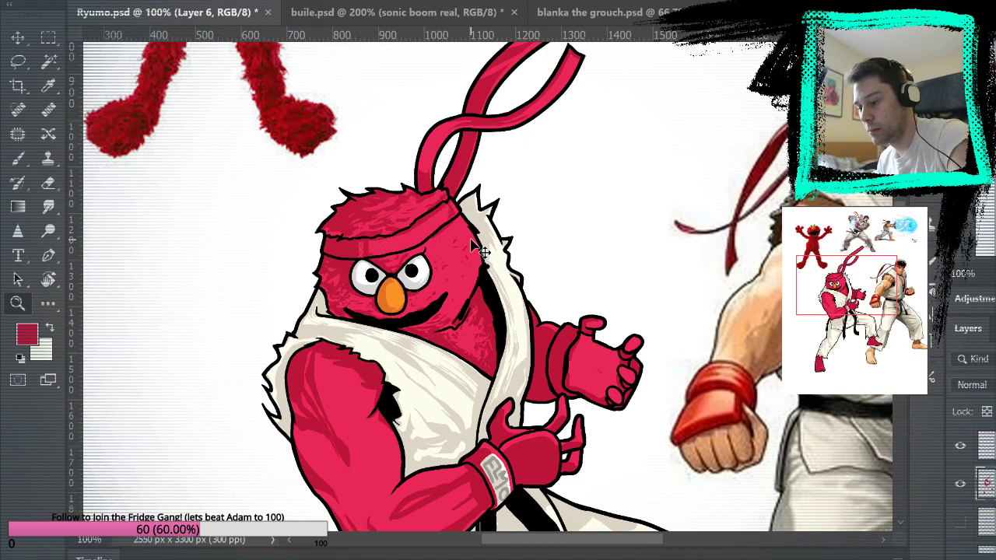
click(384, 12)
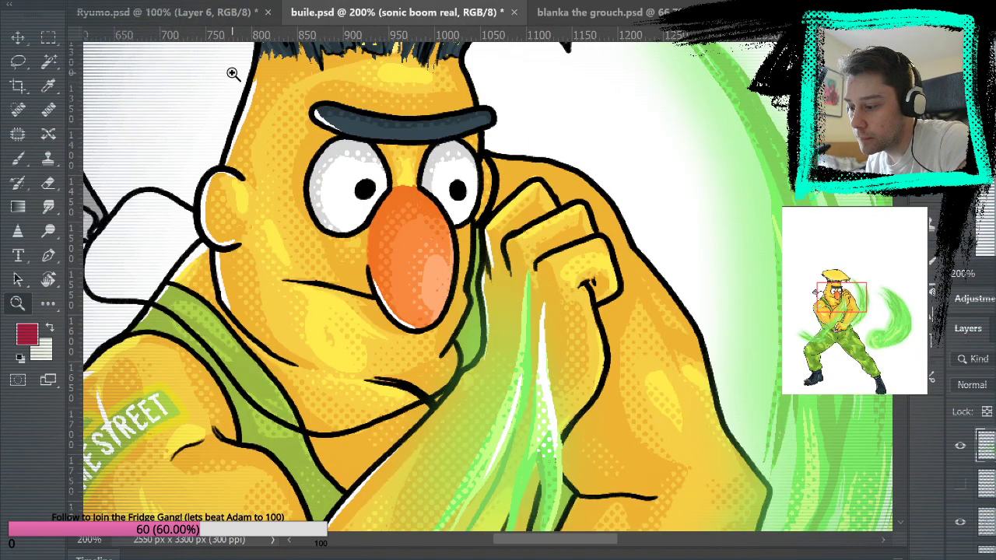
click(167, 12)
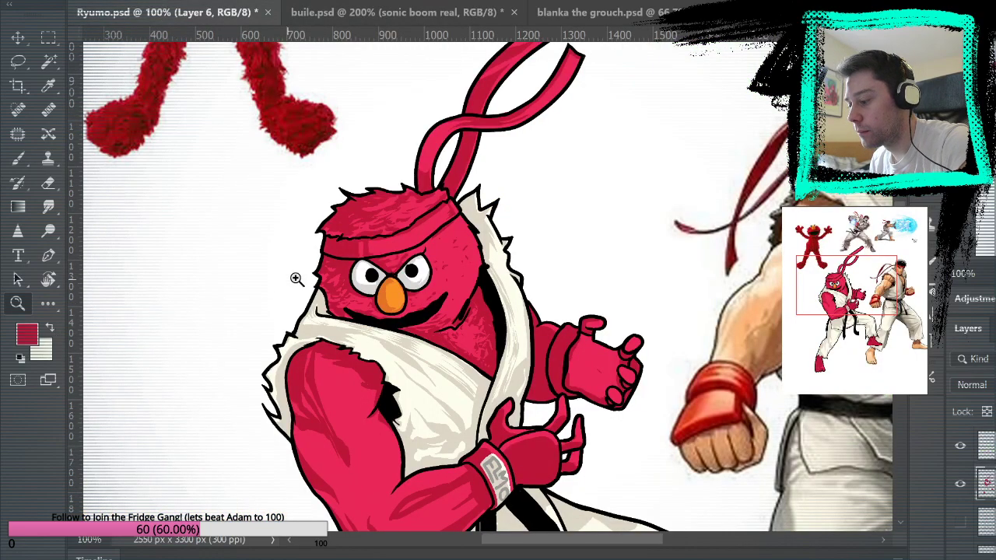
Step: Set the foreground colour to a lighter pinkish red, test it with a brush scribble on the blank canvas, and undo the scribble
click(437, 259)
click(30, 340)
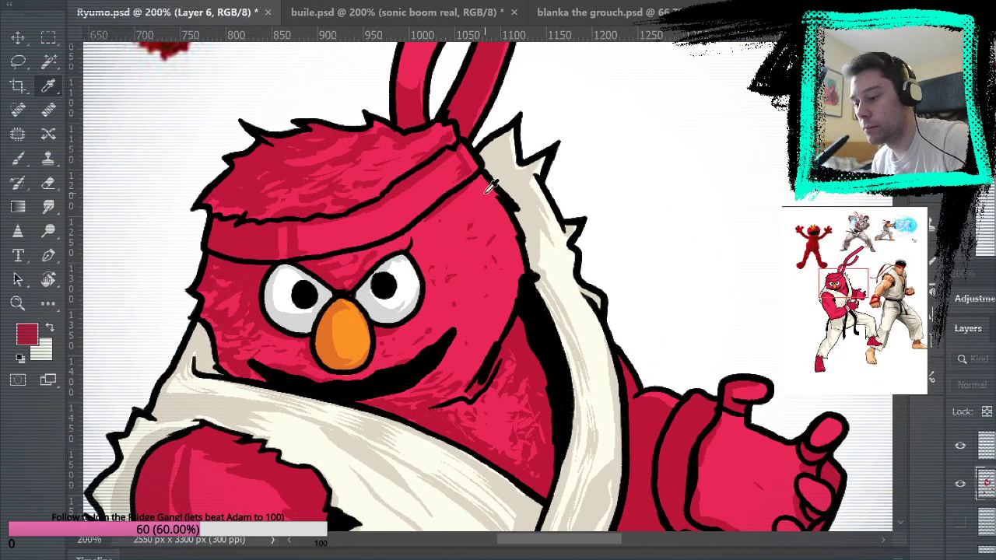
click(721, 249)
click(18, 159)
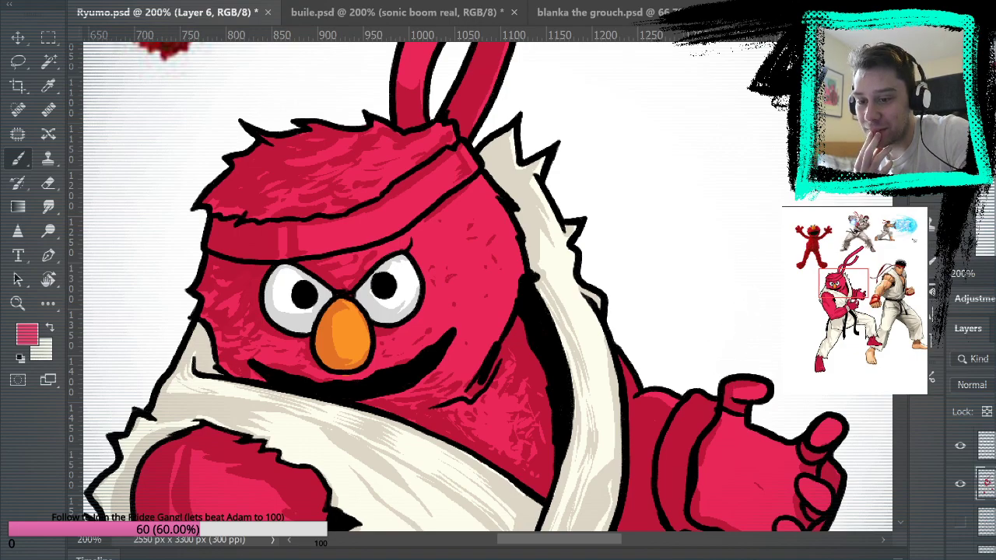
mouse_move(708, 286)
mouse_down()
mouse_move(743, 238)
mouse_move(752, 304)
mouse_up()
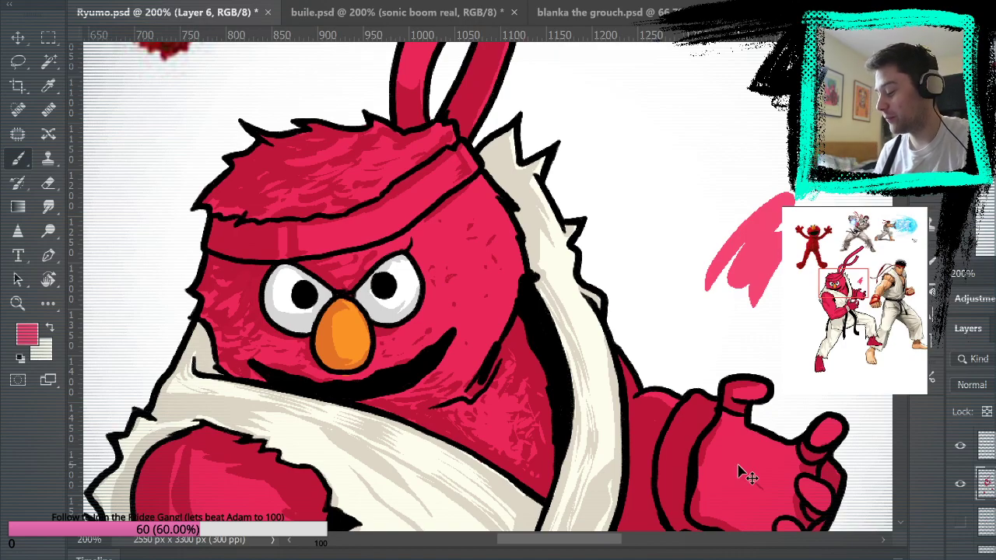
key(ctrl+z)
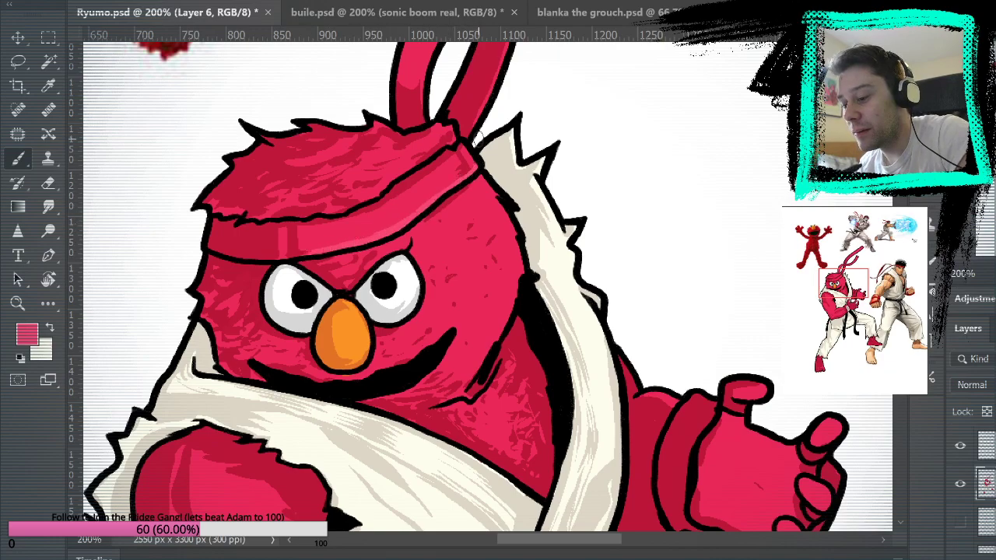
Step: Brush lighter pinkish red fur highlights over Elmo's hair and across his face around the eyes and mouth
mouse_move(626, 302)
mouse_down()
mouse_move(656, 249)
mouse_move(716, 256)
mouse_move(713, 306)
mouse_up()
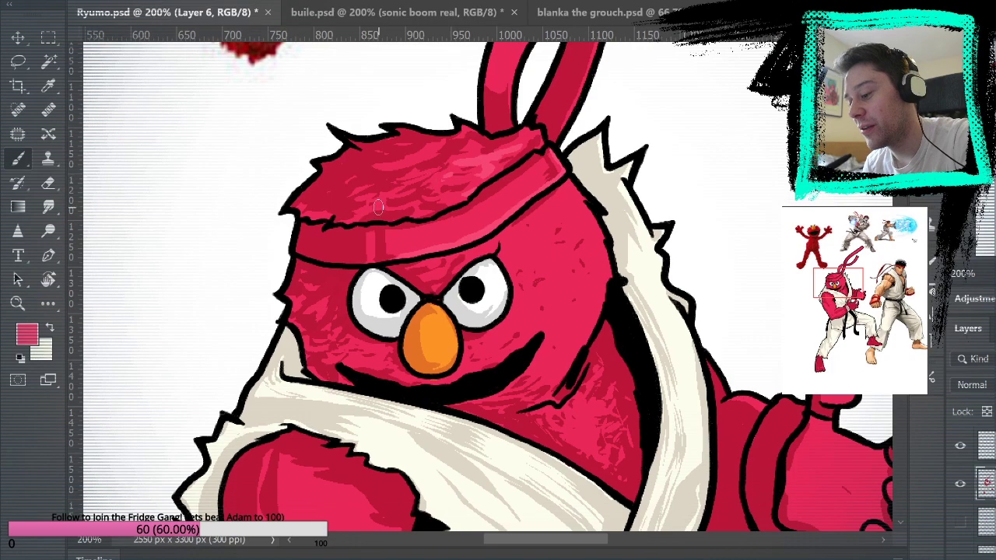
drag(669, 289, 712, 216)
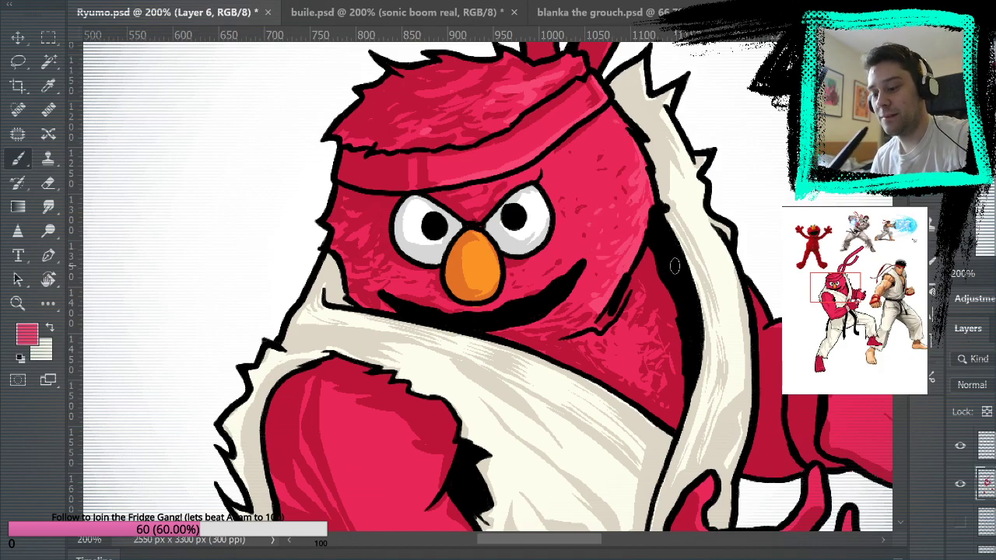
drag(671, 264, 660, 357)
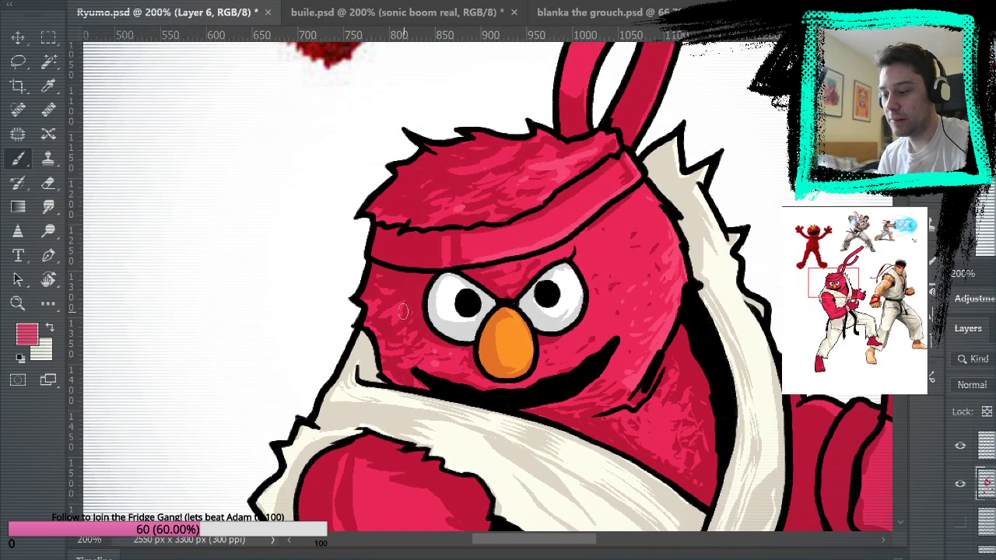
Step: Paint lighter pinkish red highlights along the shorter headband tail, from its curve above the head to its cut end
drag(771, 200, 722, 333)
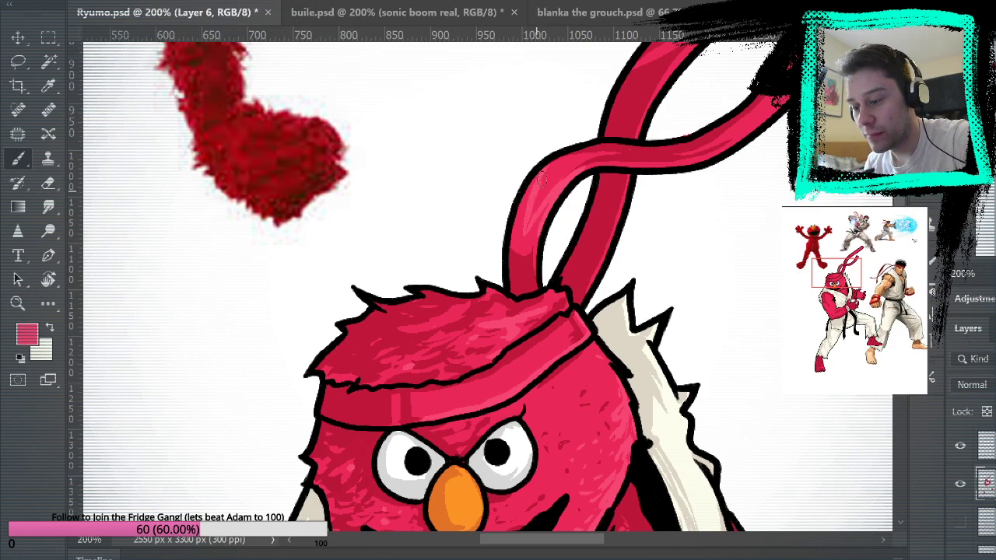
drag(541, 192, 533, 213)
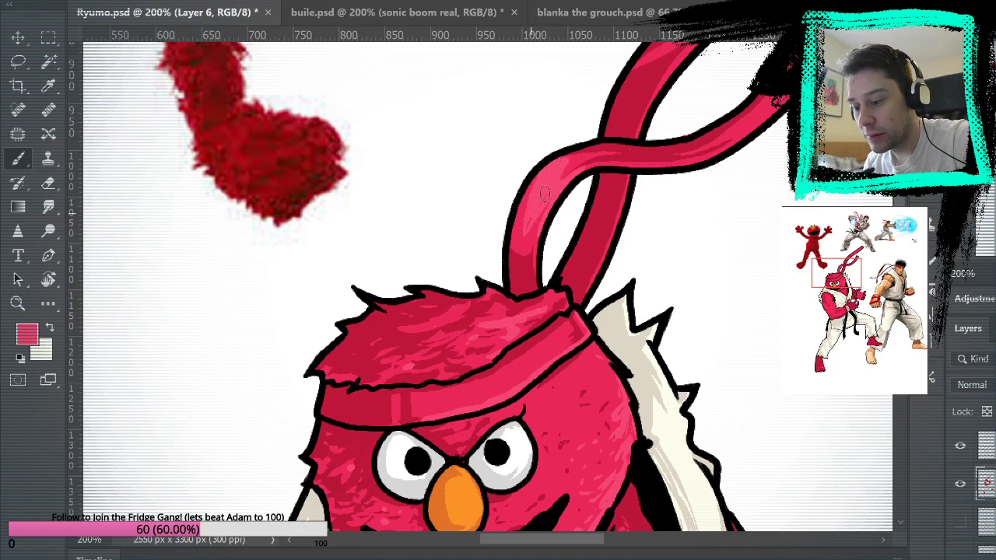
mouse_move(774, 243)
mouse_down()
mouse_move(664, 447)
mouse_move(671, 398)
mouse_up()
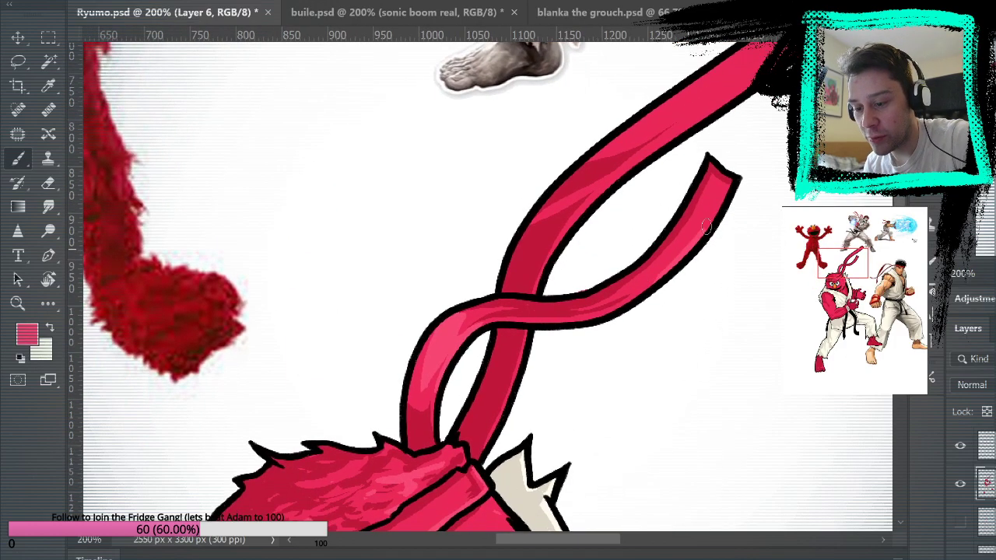
Step: Paint a thin lighter pinkish red highlight along the lower edge of the long headband tail, undoing unsatisfactory strokes
mouse_move(765, 159)
mouse_down()
mouse_move(733, 361)
mouse_move(666, 379)
mouse_up()
mouse_move(510, 405)
mouse_down()
mouse_move(552, 361)
mouse_move(731, 245)
mouse_up()
key(ctrl+z)
mouse_move(509, 408)
mouse_down()
mouse_move(549, 356)
mouse_move(733, 224)
mouse_up()
key(ctrl+z)
mouse_move(523, 391)
mouse_down()
mouse_move(543, 365)
mouse_move(635, 300)
mouse_up()
key(ctrl+z)
mouse_move(513, 394)
mouse_down()
mouse_move(584, 323)
mouse_move(681, 262)
mouse_up()
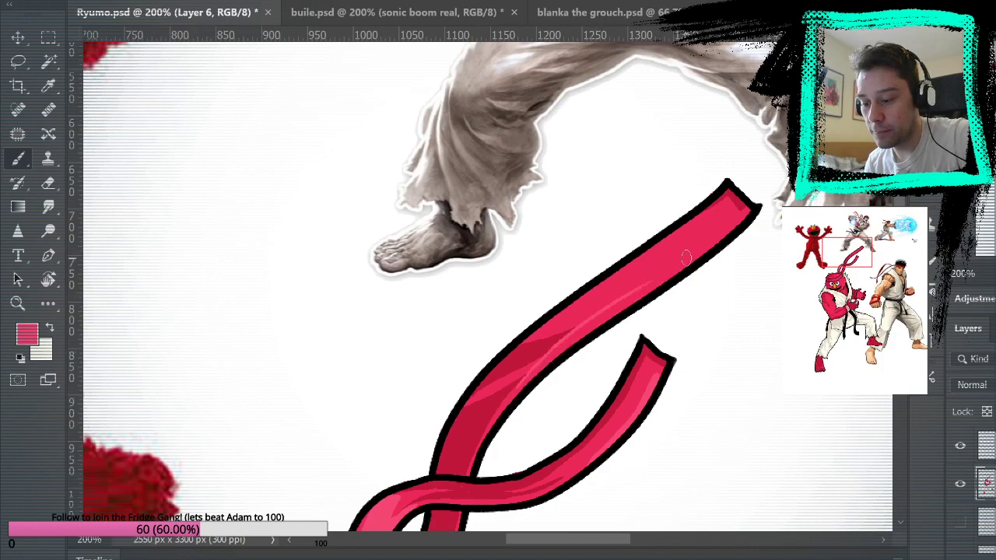
mouse_move(565, 344)
mouse_down()
mouse_move(733, 218)
mouse_move(741, 200)
mouse_up()
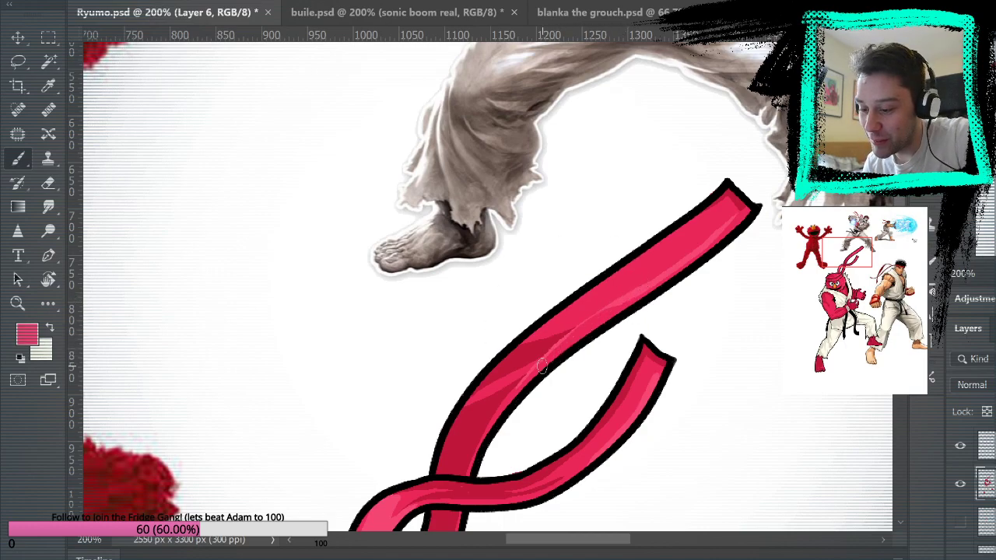
drag(562, 343, 629, 293)
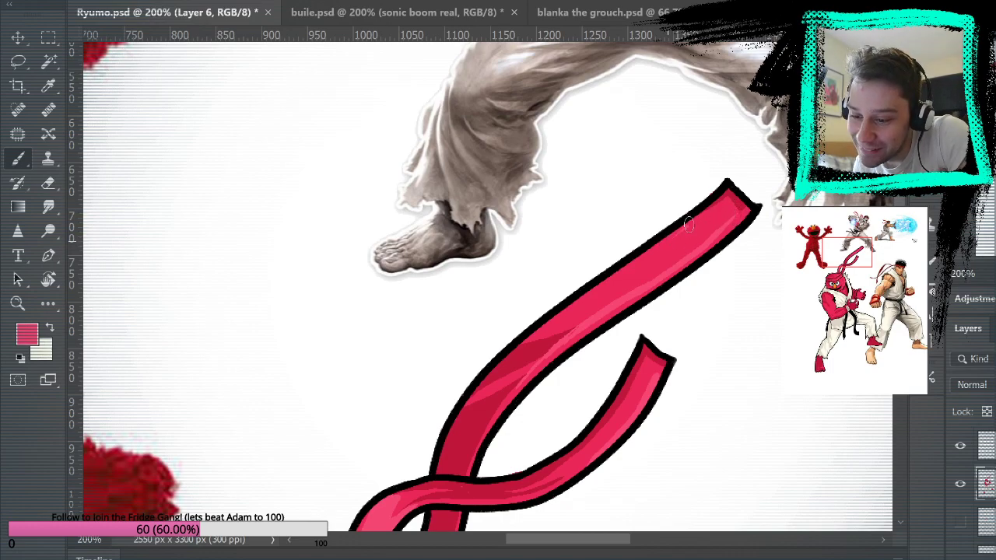
Step: Add a streaky highlight patch near the long headband tail's end and refine its feathered edge with sampled reds
mouse_move(681, 236)
mouse_down()
mouse_move(711, 213)
mouse_move(663, 256)
mouse_move(715, 214)
mouse_up()
drag(684, 246, 717, 215)
drag(692, 247, 719, 219)
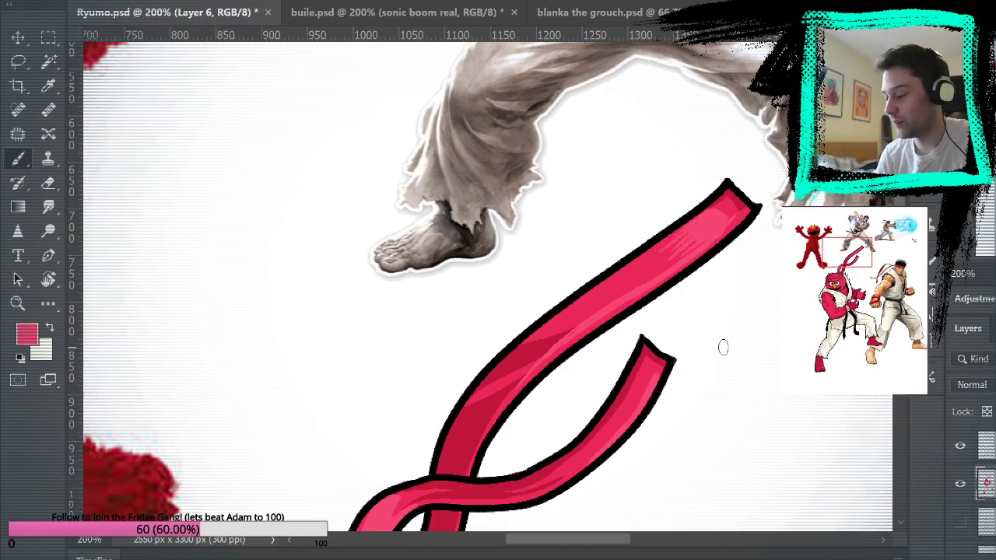
click(17, 304)
click(660, 259)
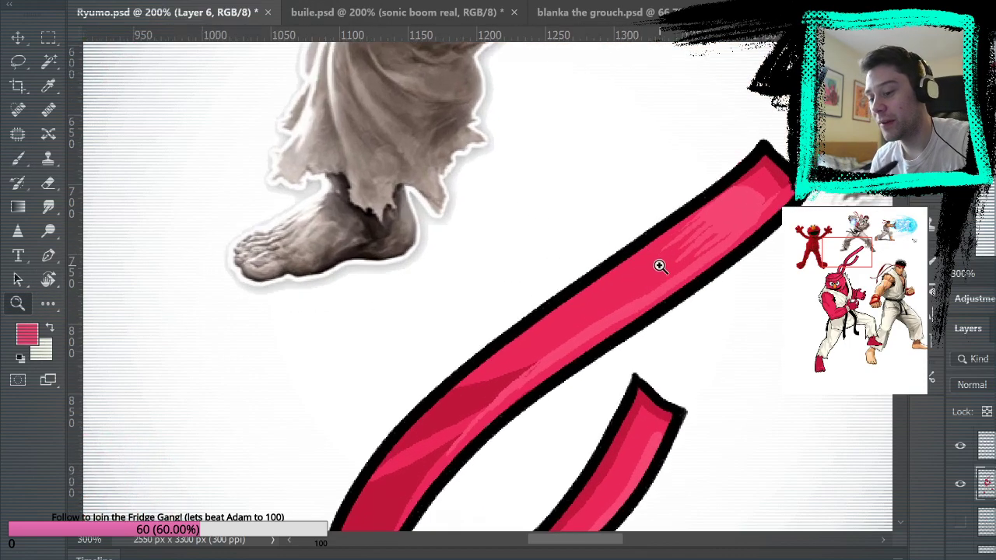
click(17, 158)
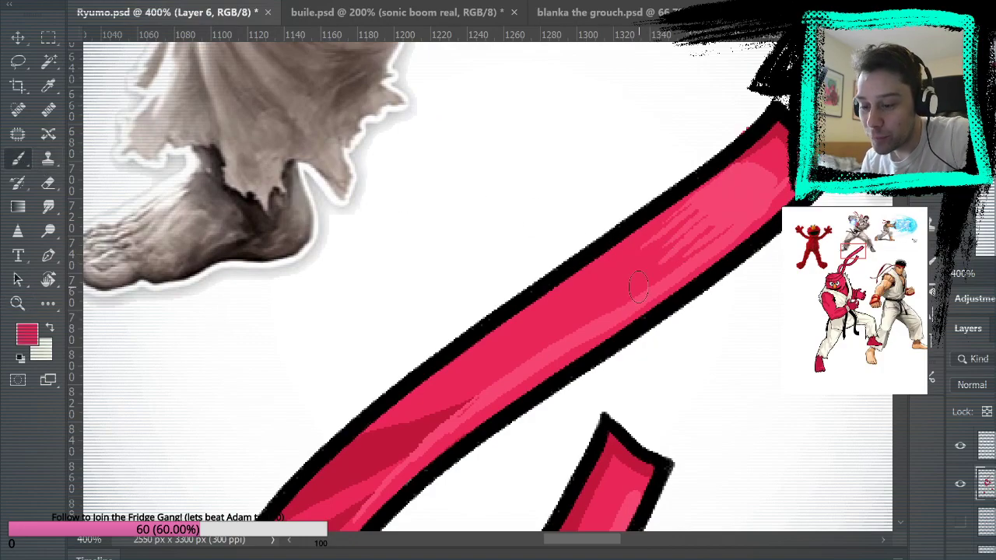
mouse_move(679, 258)
mouse_down()
mouse_move(713, 226)
mouse_move(686, 204)
mouse_move(680, 229)
mouse_move(700, 249)
mouse_move(669, 267)
mouse_move(743, 203)
mouse_move(672, 265)
mouse_up()
alt+click(739, 200)
mouse_move(711, 236)
mouse_down()
mouse_move(741, 211)
mouse_move(669, 255)
mouse_move(745, 194)
mouse_up()
mouse_move(663, 248)
mouse_down()
mouse_move(740, 182)
mouse_move(665, 231)
mouse_move(716, 179)
mouse_up()
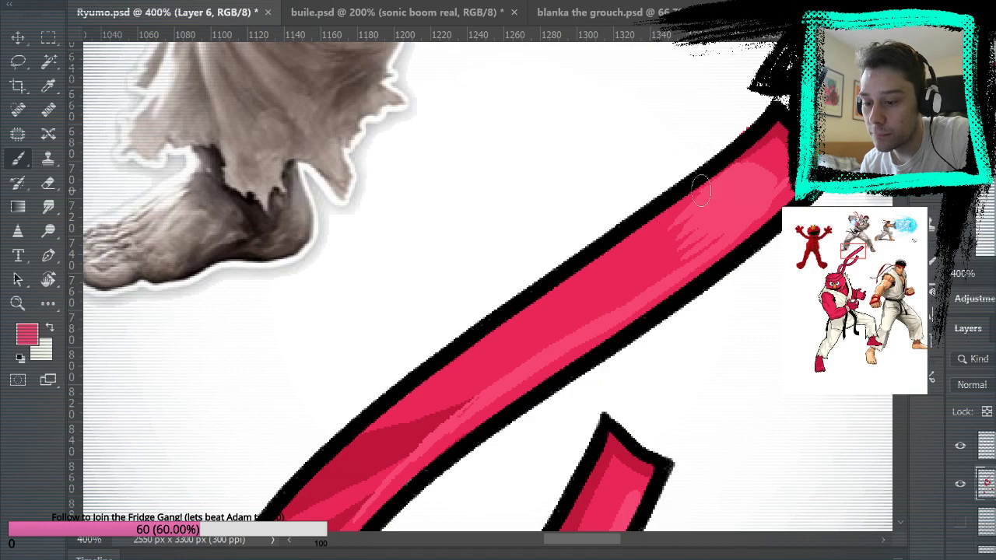
Step: Paint a pointed highlight on the upper arm beside the armpit and a small one within the shoulder's shadow
mouse_move(671, 363)
mouse_down()
mouse_move(742, 306)
mouse_move(729, 296)
mouse_move(714, 304)
mouse_up()
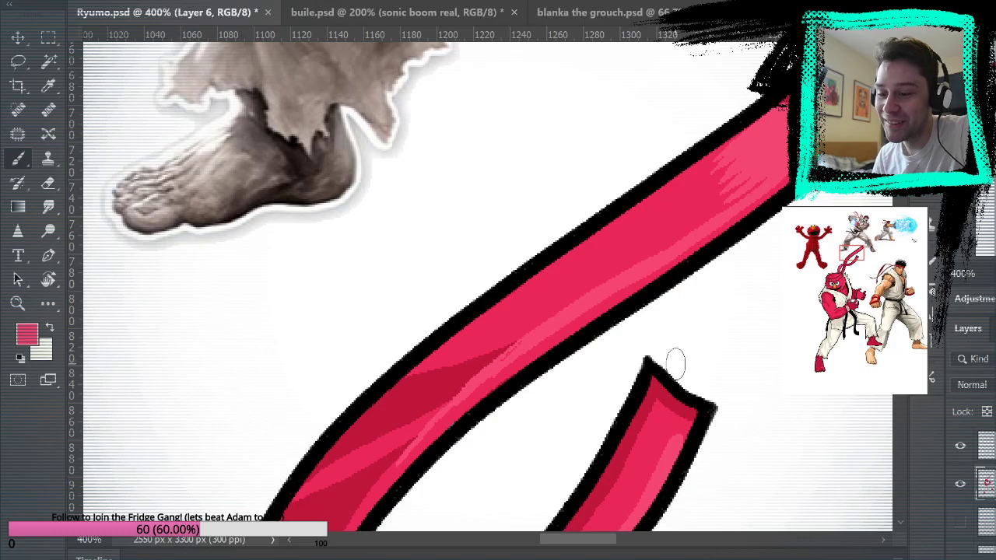
drag(615, 399, 722, 154)
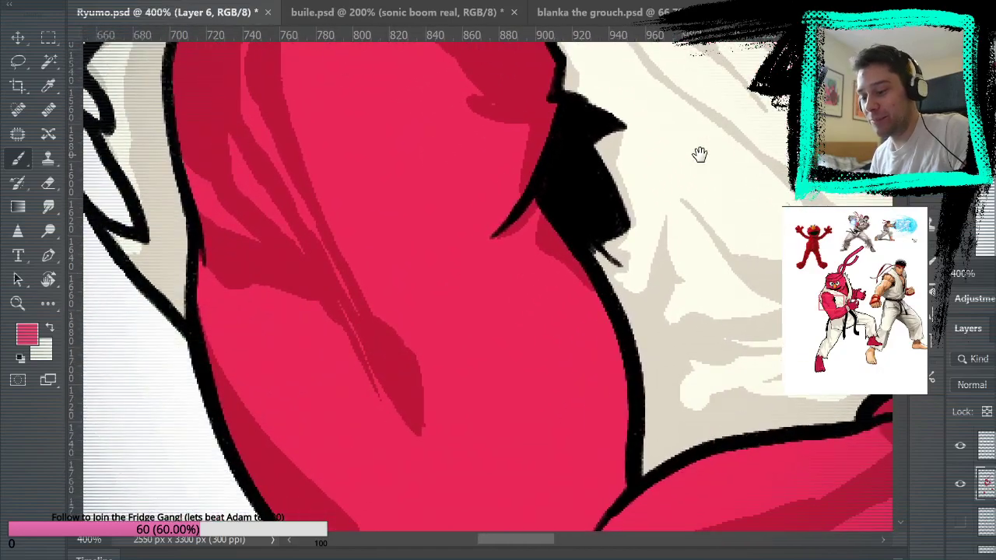
mouse_move(426, 281)
mouse_down()
mouse_move(471, 233)
mouse_move(498, 151)
mouse_move(485, 177)
mouse_move(491, 137)
mouse_move(447, 201)
mouse_move(445, 235)
mouse_move(411, 290)
mouse_up()
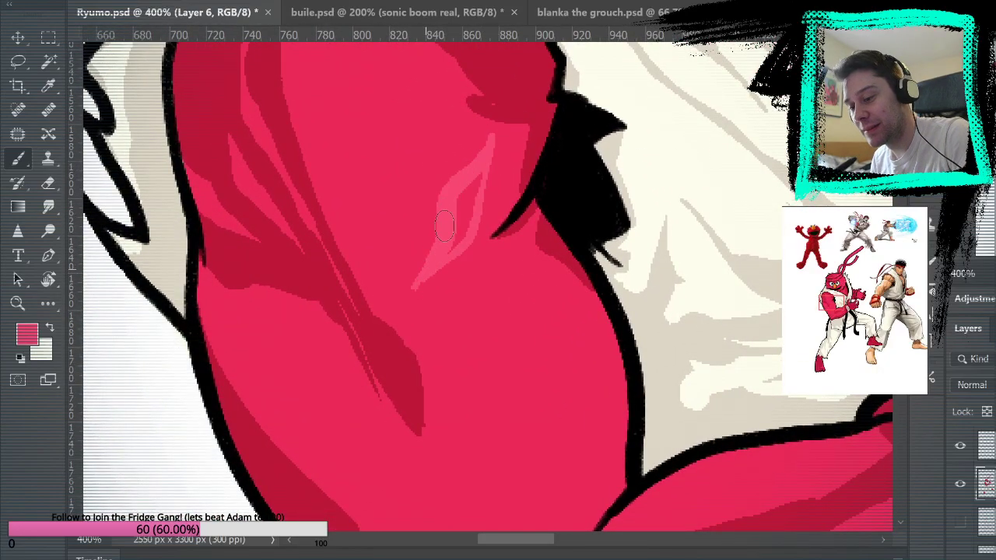
alt+click(467, 146)
mouse_move(484, 134)
mouse_down()
mouse_move(432, 211)
mouse_move(408, 283)
mouse_up()
alt+click(443, 227)
mouse_move(453, 239)
mouse_down()
mouse_move(475, 193)
mouse_move(456, 234)
mouse_up()
mouse_move(596, 206)
mouse_down()
mouse_move(602, 352)
mouse_move(639, 348)
mouse_up()
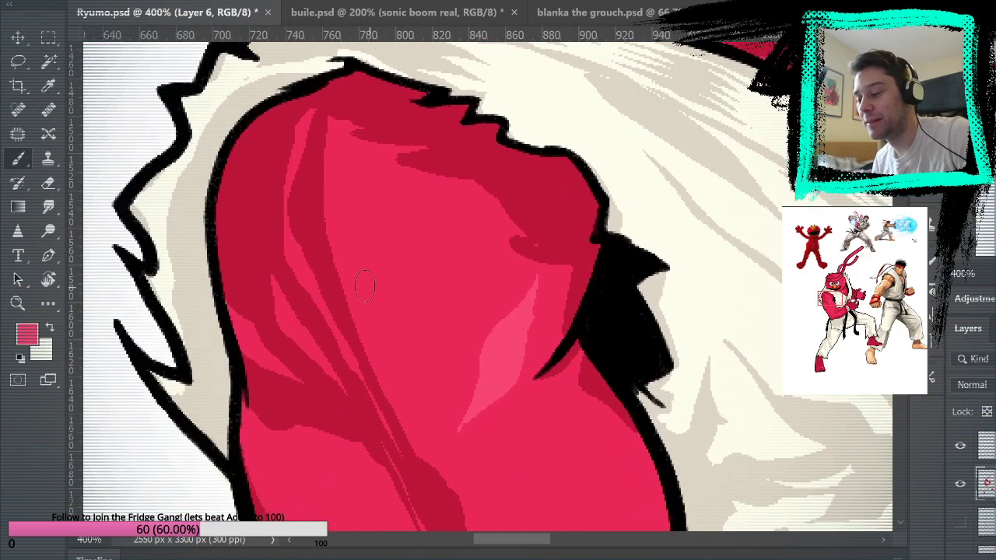
drag(284, 326, 280, 307)
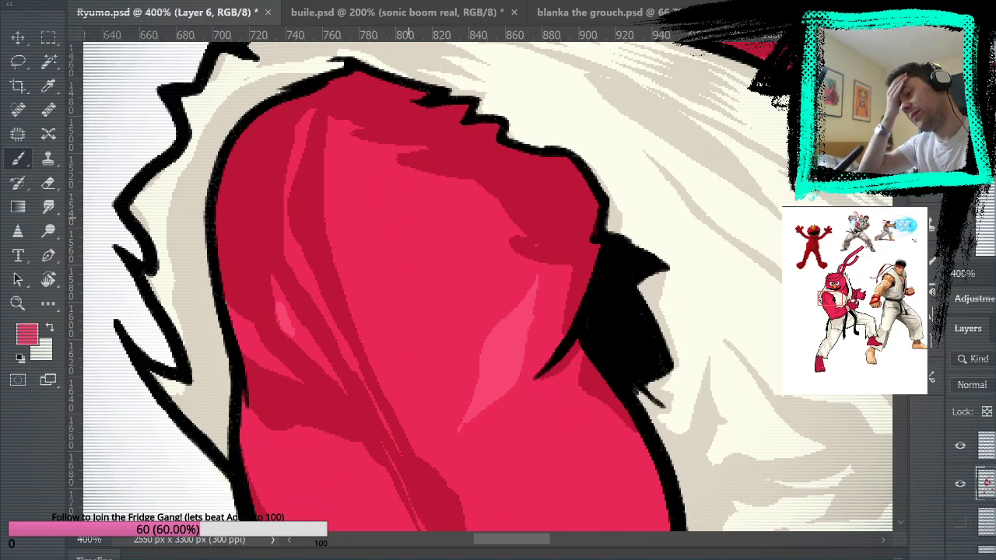
Step: Paint a long tapering lighter pinkish red highlight down the shoulder beside the dark muscle shadow
key(ctrl+minus)
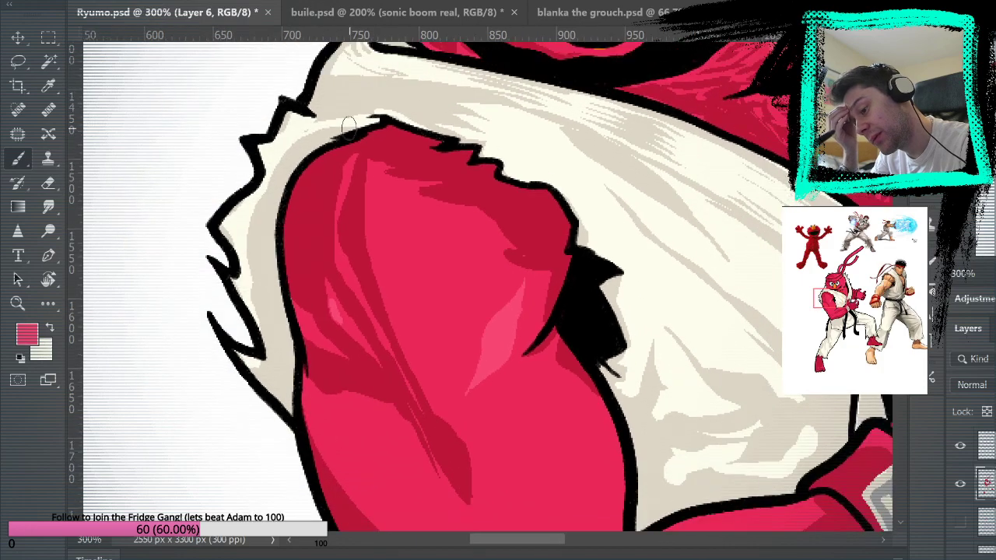
click(18, 303)
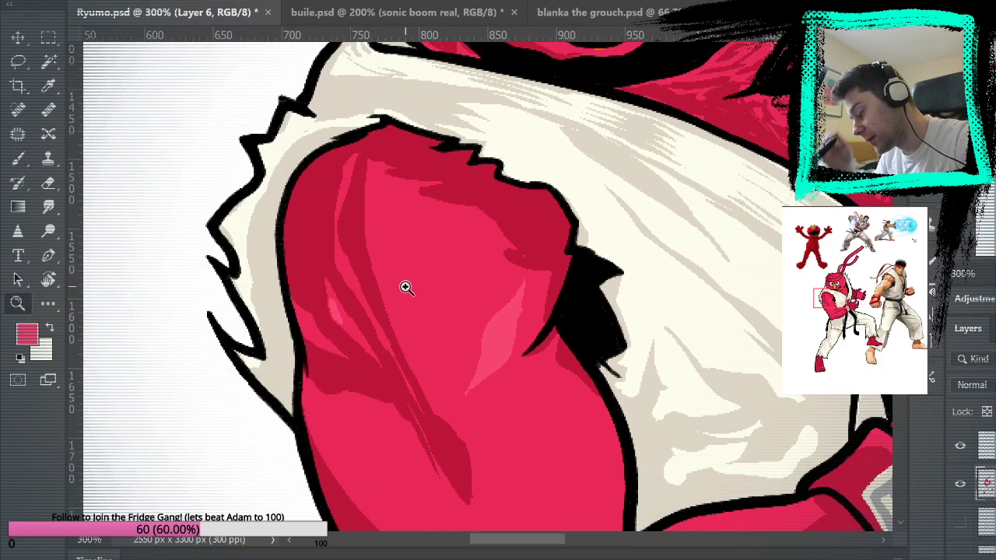
alt+click(456, 316)
alt+click(593, 406)
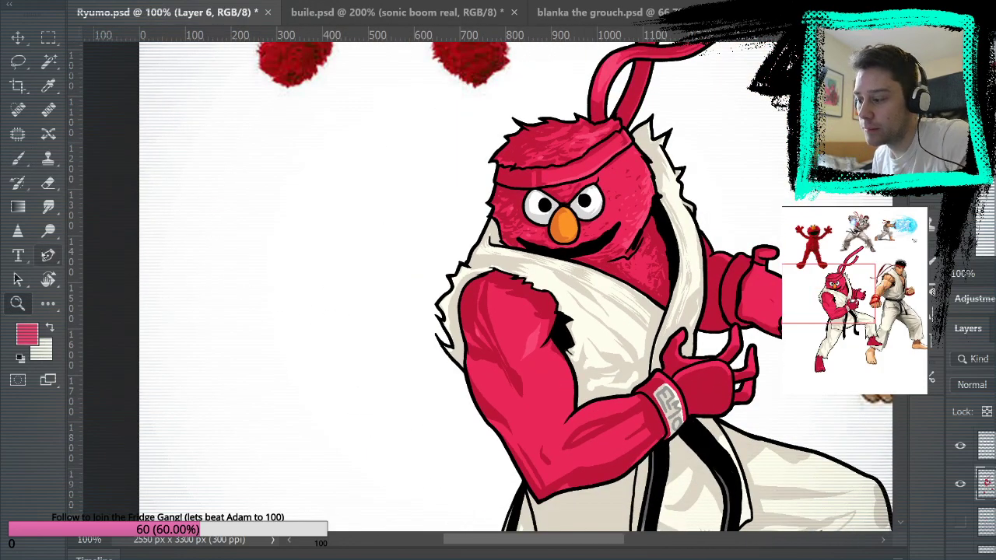
drag(609, 385, 418, 176)
click(491, 274)
click(19, 159)
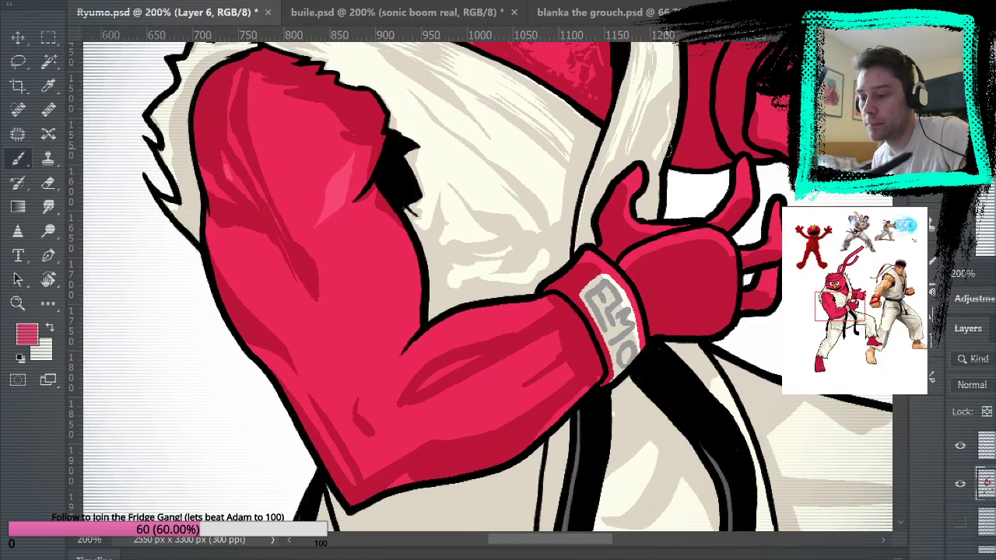
mouse_move(299, 213)
mouse_down()
mouse_move(296, 180)
mouse_move(270, 123)
mouse_move(304, 232)
mouse_up()
key(ctrl+z)
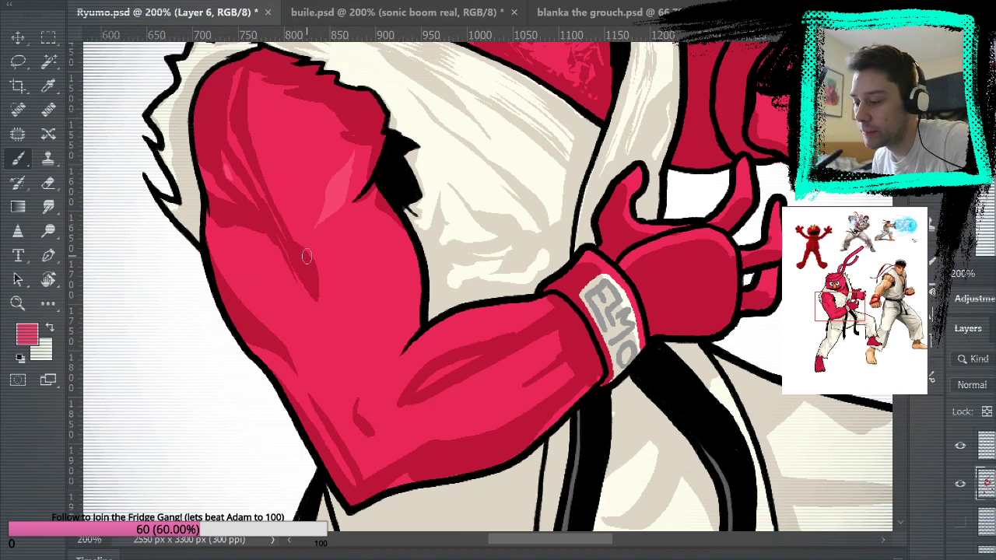
mouse_move(304, 245)
mouse_down()
mouse_move(260, 159)
mouse_move(252, 88)
mouse_move(279, 140)
mouse_move(299, 235)
mouse_move(255, 116)
mouse_move(279, 190)
mouse_up()
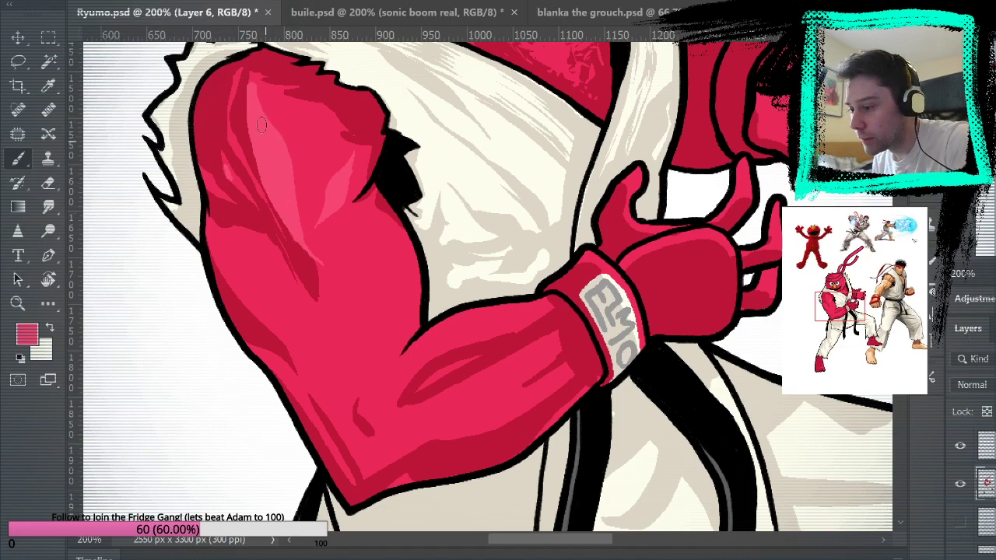
Step: Refine the edges of the long shoulder highlight using red tones sampled from the surrounding arm
alt+click(306, 202)
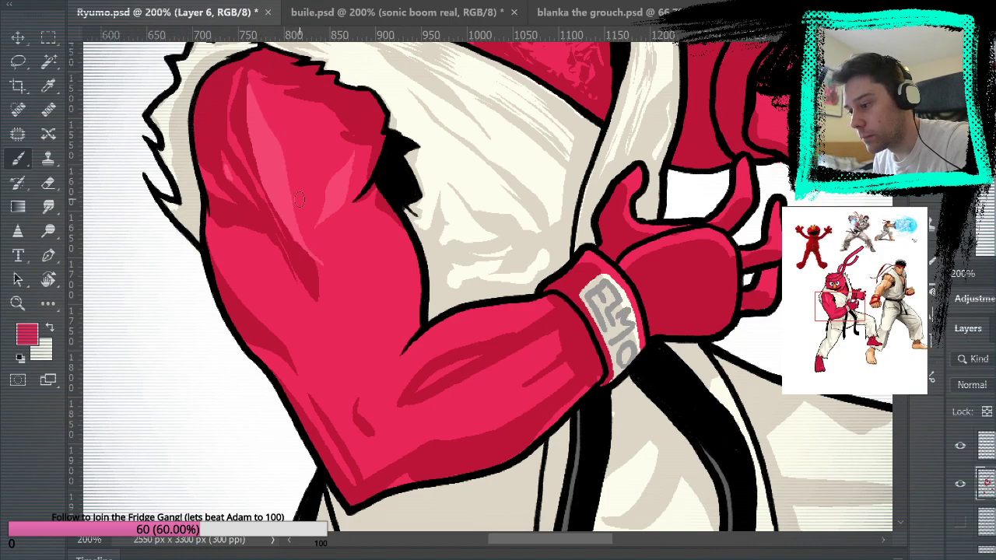
alt+click(288, 105)
drag(502, 184, 540, 249)
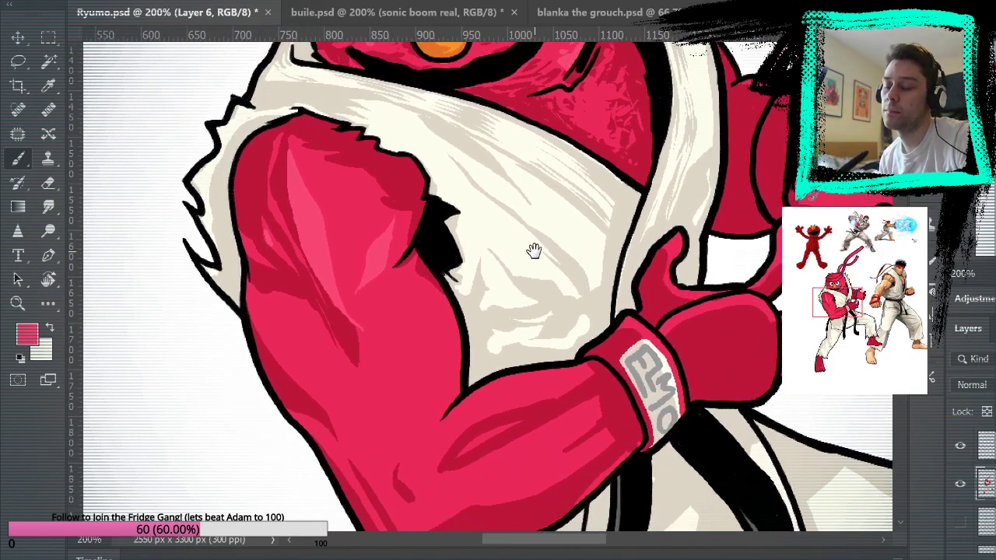
alt+click(286, 157)
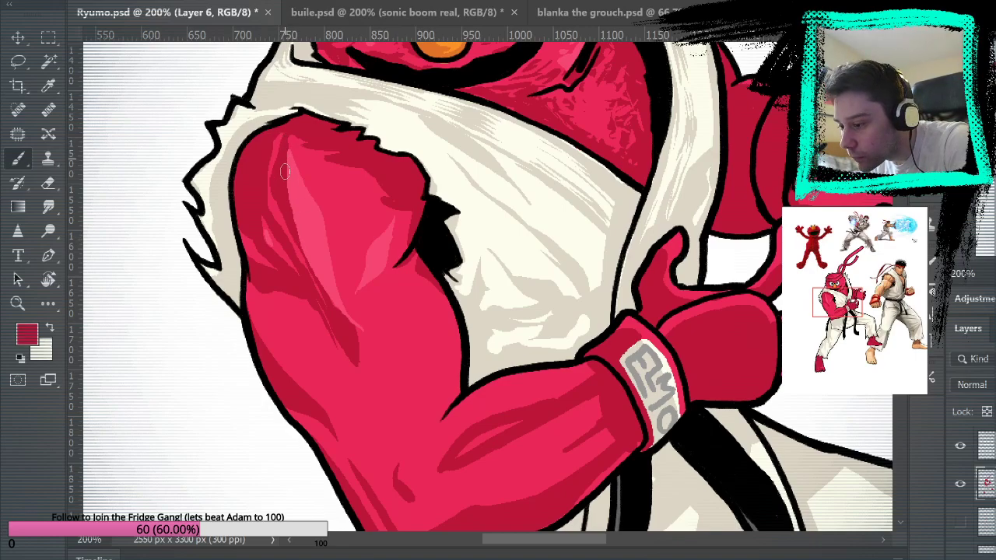
mouse_move(284, 176)
mouse_down()
mouse_move(296, 233)
mouse_move(340, 316)
mouse_up()
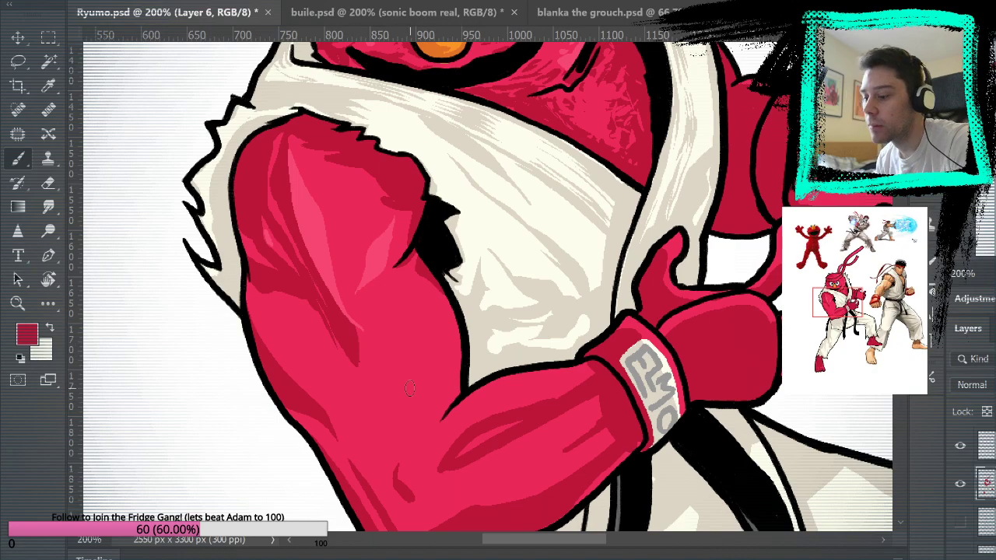
alt+click(317, 230)
Step: Paint an oval highlight on the inner biceps and a tapering one along the outer upper arm
drag(511, 399, 498, 335)
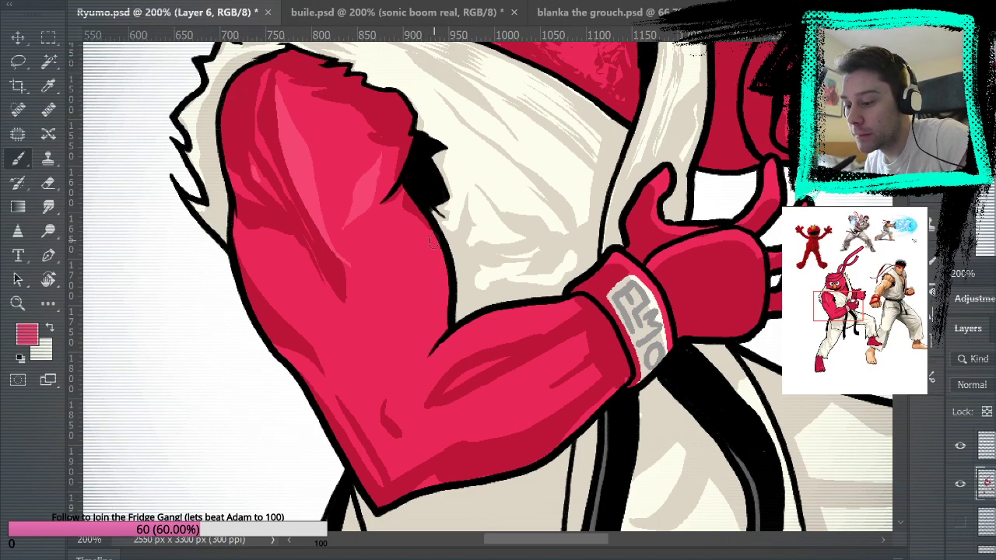
mouse_move(399, 219)
mouse_down()
mouse_move(432, 285)
mouse_move(422, 332)
mouse_move(394, 294)
mouse_move(418, 262)
mouse_move(430, 309)
mouse_move(439, 292)
mouse_move(418, 272)
mouse_move(414, 312)
mouse_up()
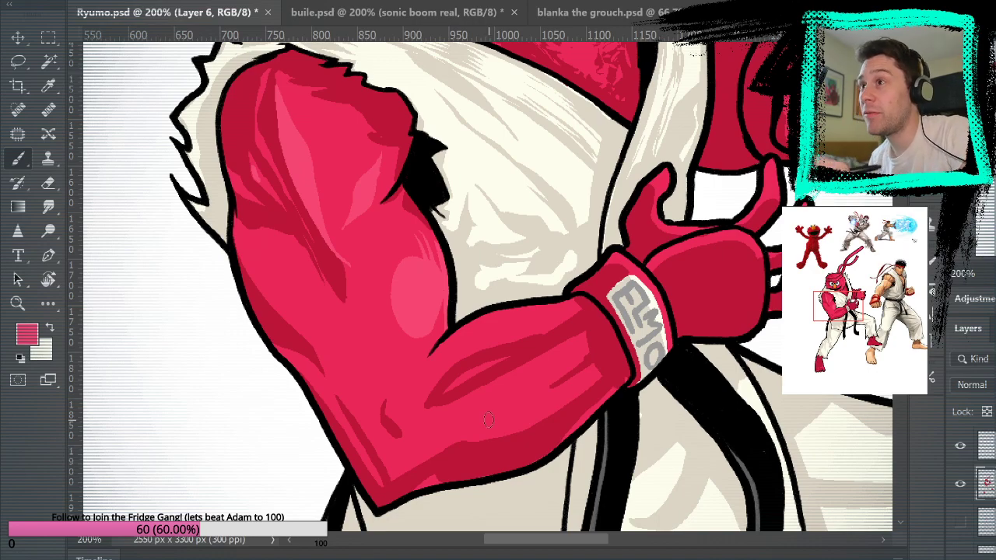
drag(471, 354, 536, 299)
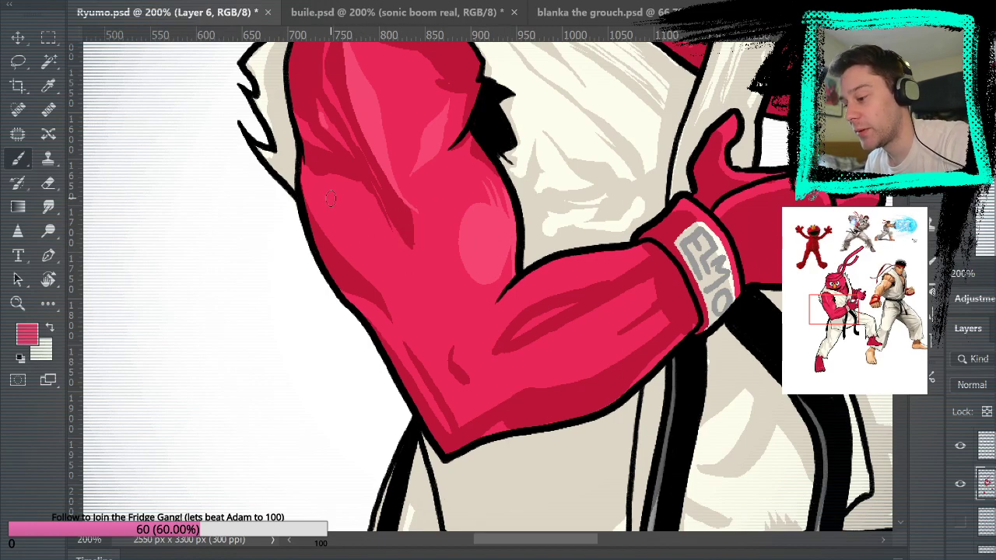
mouse_move(361, 204)
mouse_down()
mouse_move(405, 270)
mouse_move(328, 203)
mouse_move(345, 193)
mouse_move(380, 232)
mouse_move(335, 195)
mouse_move(390, 249)
mouse_up()
alt+click(432, 279)
mouse_move(413, 291)
mouse_down()
mouse_move(389, 235)
mouse_move(346, 188)
mouse_move(327, 218)
mouse_up()
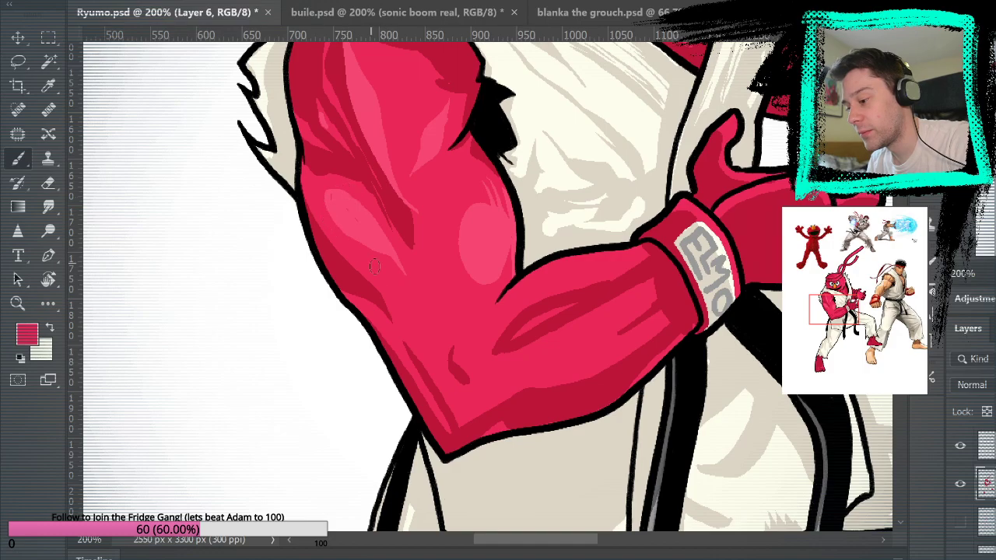
Step: Extend the outer arm highlight toward the elbow with the sampled pinkish red, and highlight the forearm's upper edge
alt+click(361, 225)
drag(552, 262, 453, 264)
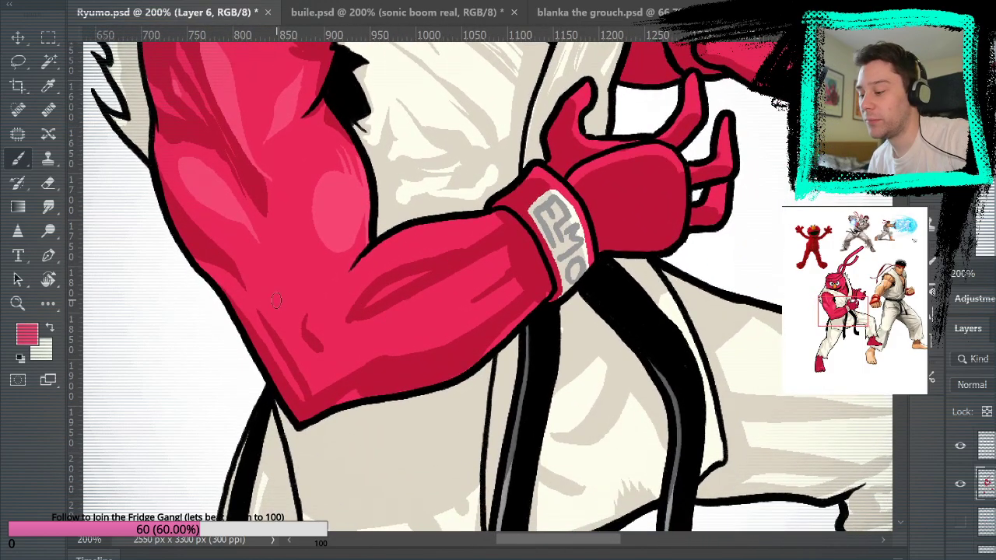
mouse_move(250, 232)
mouse_down()
mouse_move(290, 316)
mouse_move(270, 305)
mouse_move(256, 245)
mouse_move(283, 311)
mouse_move(209, 172)
mouse_up()
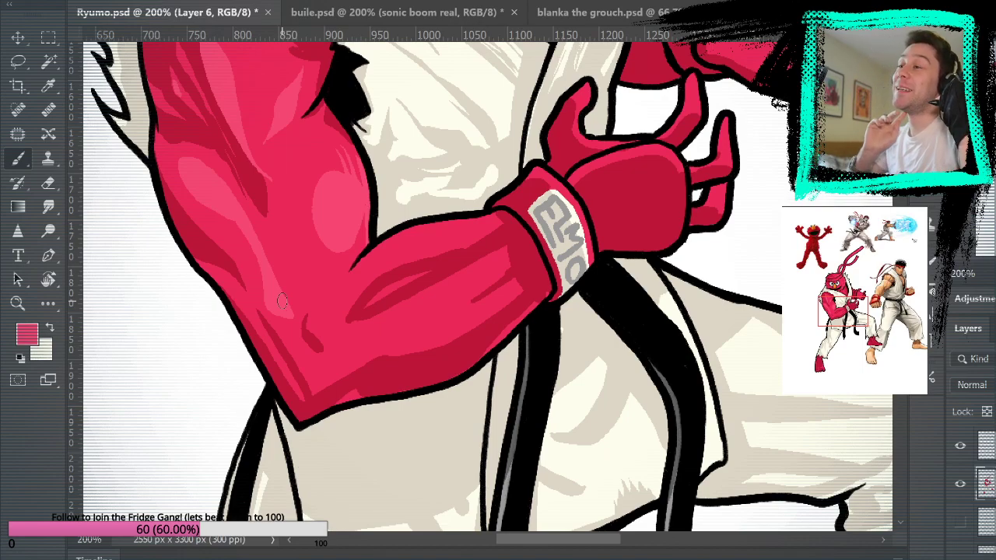
drag(465, 357, 589, 288)
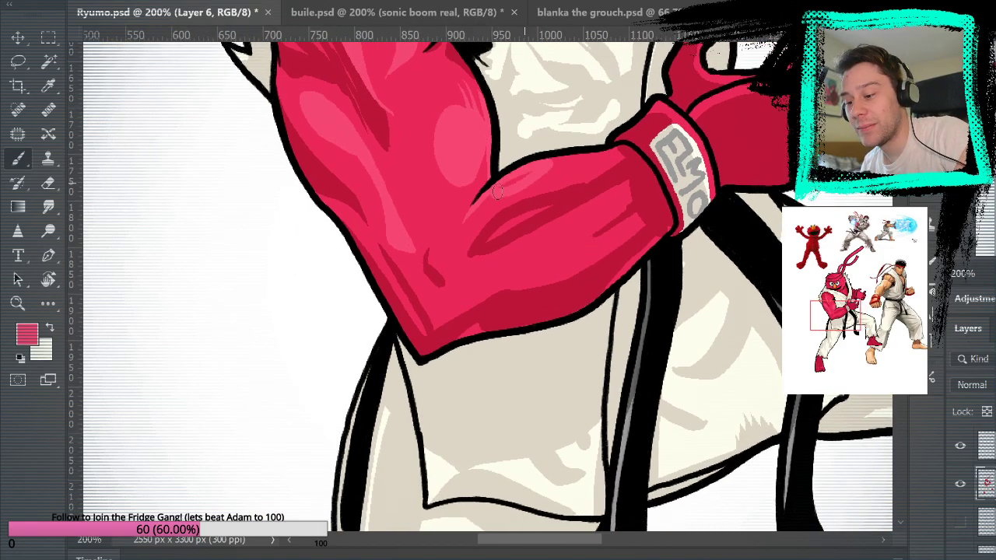
Step: Reshape the outer upper arm highlight with sampled reds and extend it in a thin taper down to the elbow
drag(709, 238, 635, 381)
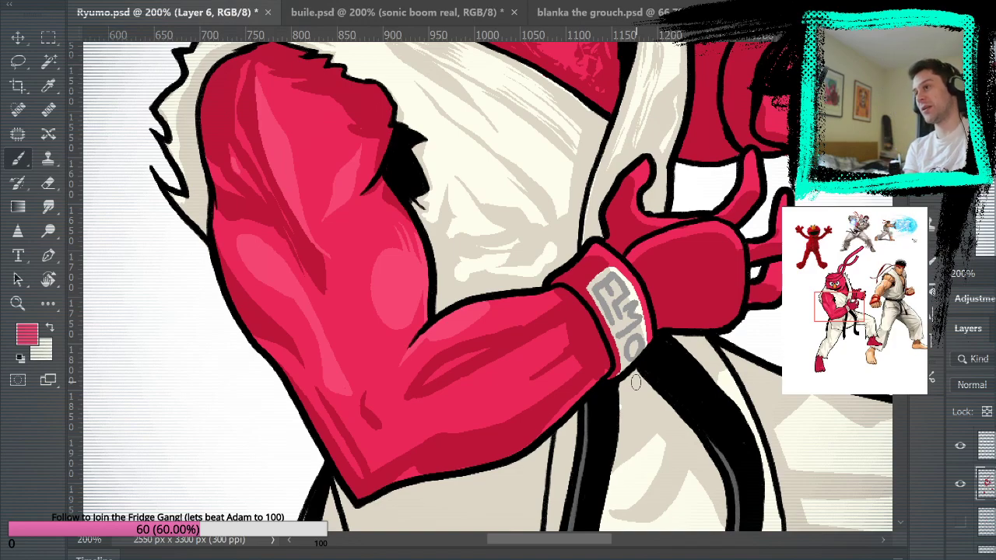
alt+click(357, 327)
mouse_move(230, 234)
mouse_down()
mouse_move(247, 271)
mouse_move(314, 331)
mouse_move(342, 370)
mouse_up()
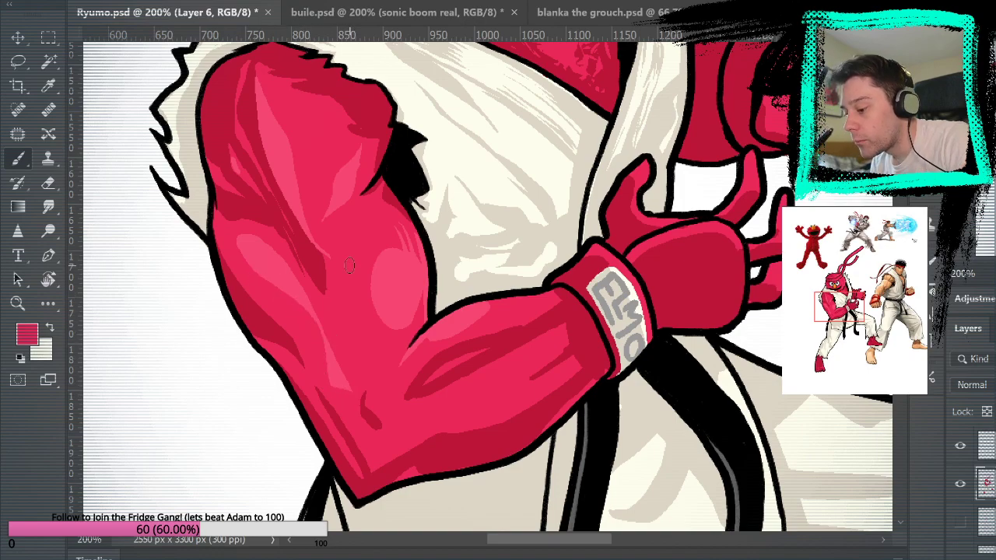
mouse_move(231, 236)
mouse_down()
mouse_move(241, 258)
mouse_move(302, 306)
mouse_move(335, 390)
mouse_move(350, 284)
mouse_move(352, 389)
mouse_move(336, 388)
mouse_move(313, 317)
mouse_up()
alt+click(339, 377)
drag(341, 383, 305, 301)
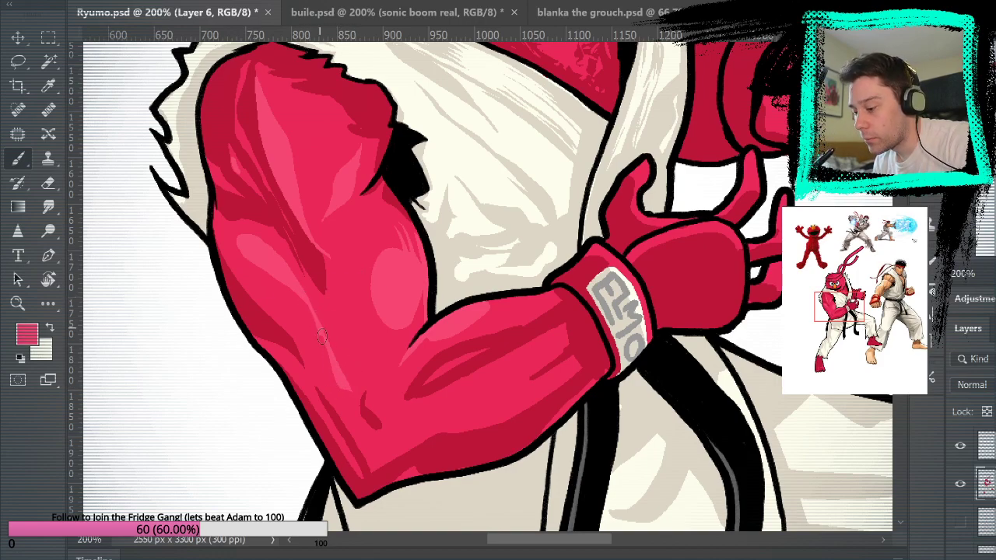
drag(683, 270, 654, 150)
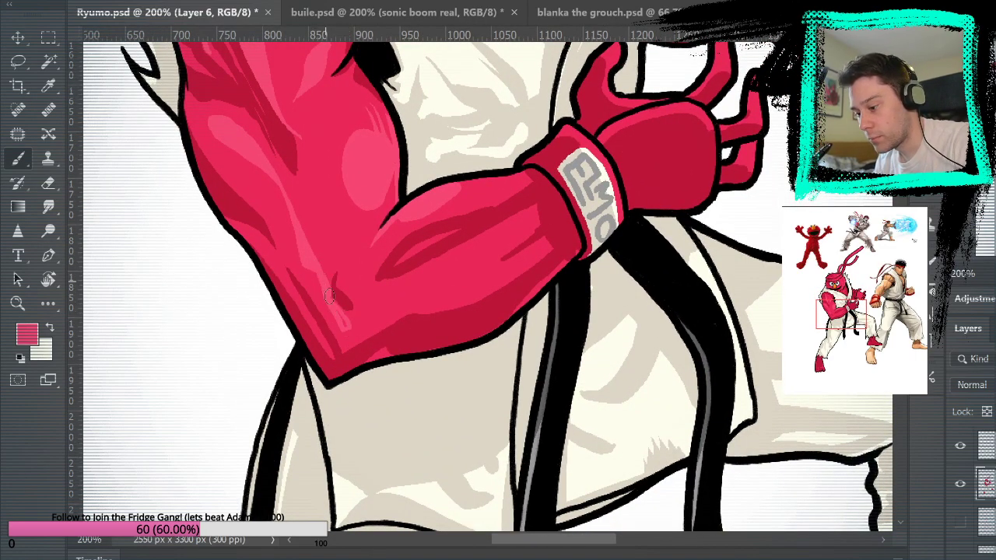
Step: Touch up the front hand's fingers with sampled reds and add a lighter pinkish red edge beside the ELMO wristband
mouse_move(627, 186)
mouse_down()
mouse_move(642, 315)
mouse_move(619, 320)
mouse_up()
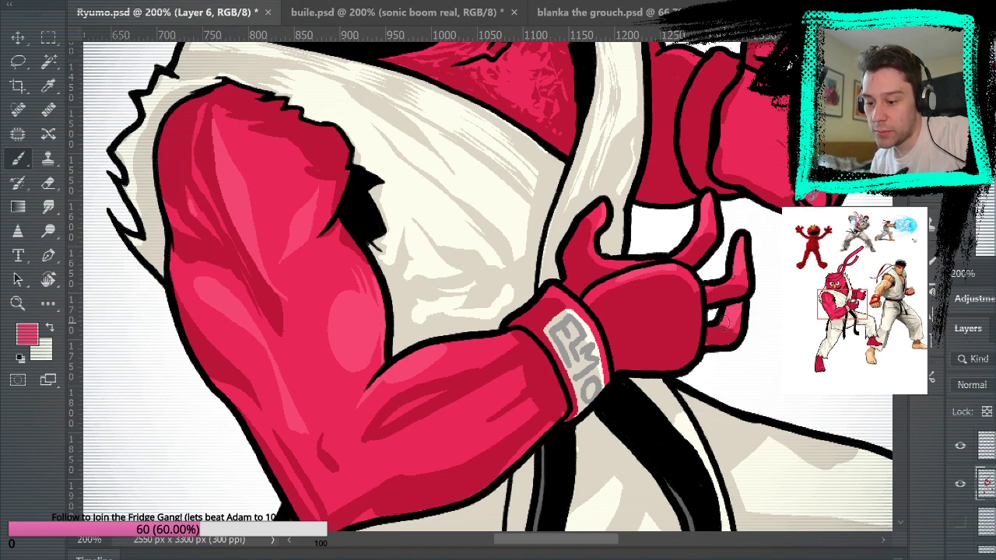
alt+click(729, 333)
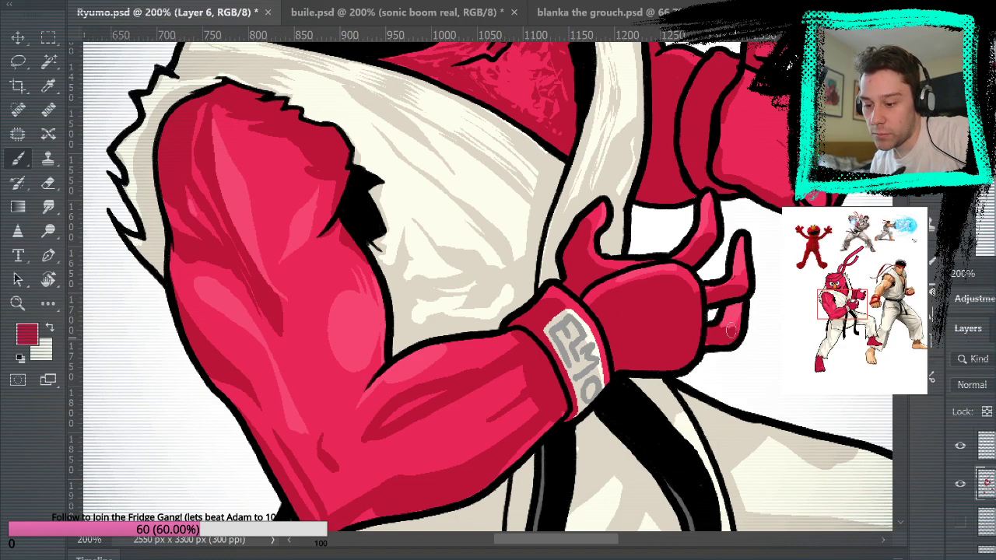
alt+click(737, 317)
drag(676, 389, 721, 323)
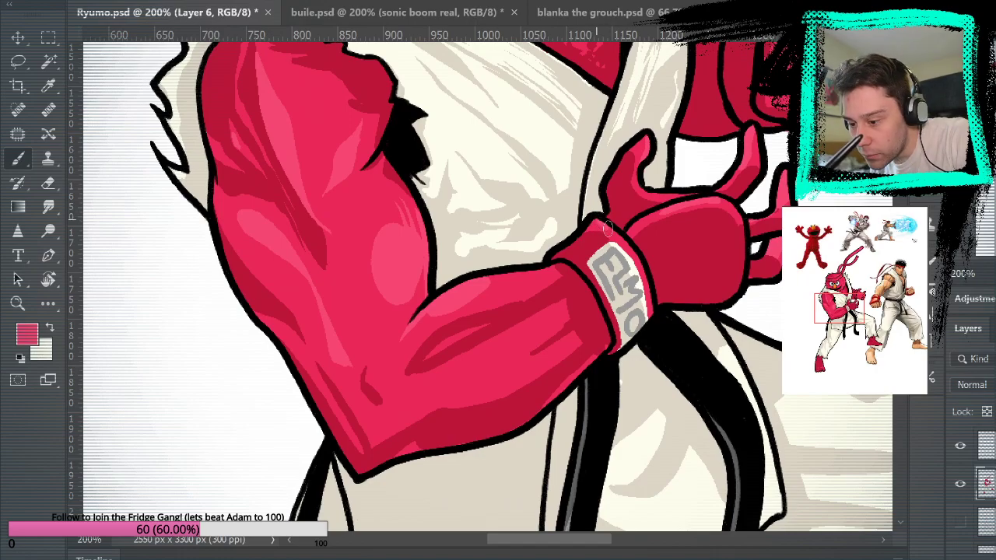
drag(628, 246, 655, 305)
Step: Paint lighter pinkish red highlights on the fingertips of the far open hand
drag(802, 440, 764, 556)
mouse_move(858, 434)
mouse_down()
mouse_move(726, 489)
mouse_move(711, 525)
mouse_up()
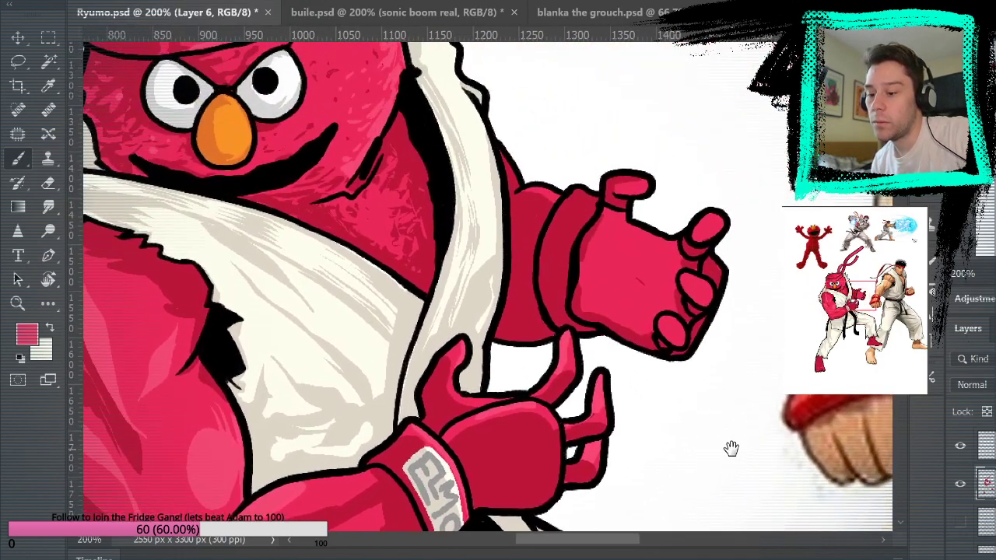
mouse_move(668, 333)
mouse_down()
mouse_move(662, 319)
mouse_move(674, 339)
mouse_up()
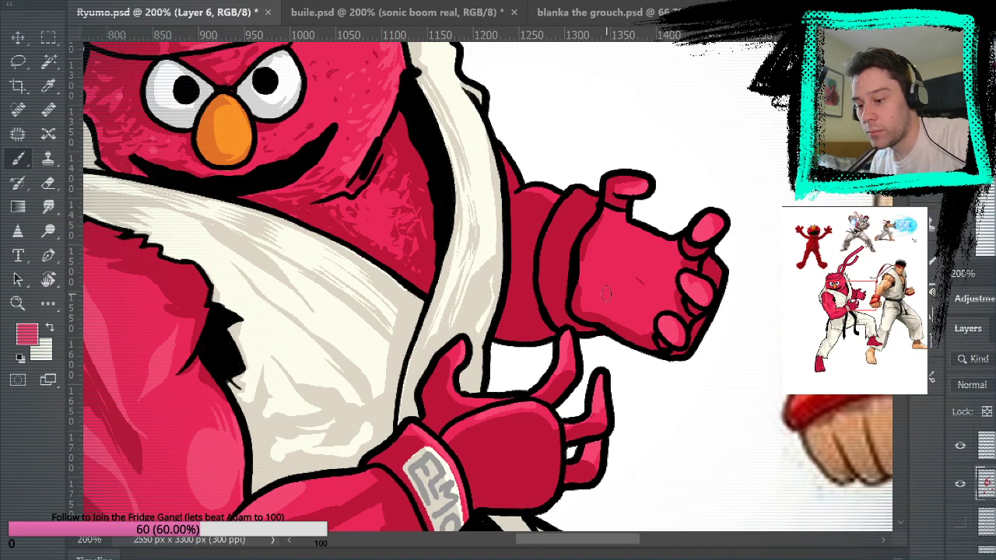
Step: Paint lighter pinkish red highlights around the far hand's palm and refine their edges with reds sampled from the palm
mouse_move(594, 285)
mouse_down()
mouse_move(620, 284)
mouse_move(634, 308)
mouse_move(594, 296)
mouse_move(606, 281)
mouse_move(636, 314)
mouse_move(604, 307)
mouse_move(642, 307)
mouse_move(644, 274)
mouse_move(662, 281)
mouse_move(612, 227)
mouse_move(612, 251)
mouse_move(621, 232)
mouse_move(653, 272)
mouse_up()
alt+click(623, 263)
alt+click(617, 302)
mouse_move(630, 238)
mouse_down()
mouse_move(626, 231)
mouse_move(635, 239)
mouse_up()
alt+click(644, 239)
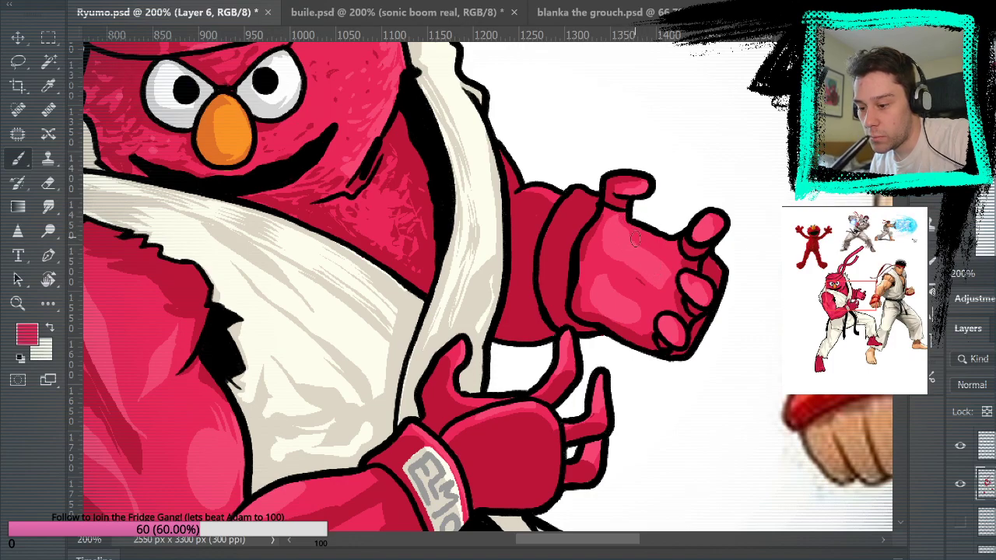
alt+click(629, 253)
mouse_move(605, 287)
mouse_down()
mouse_move(618, 254)
mouse_move(608, 284)
mouse_up()
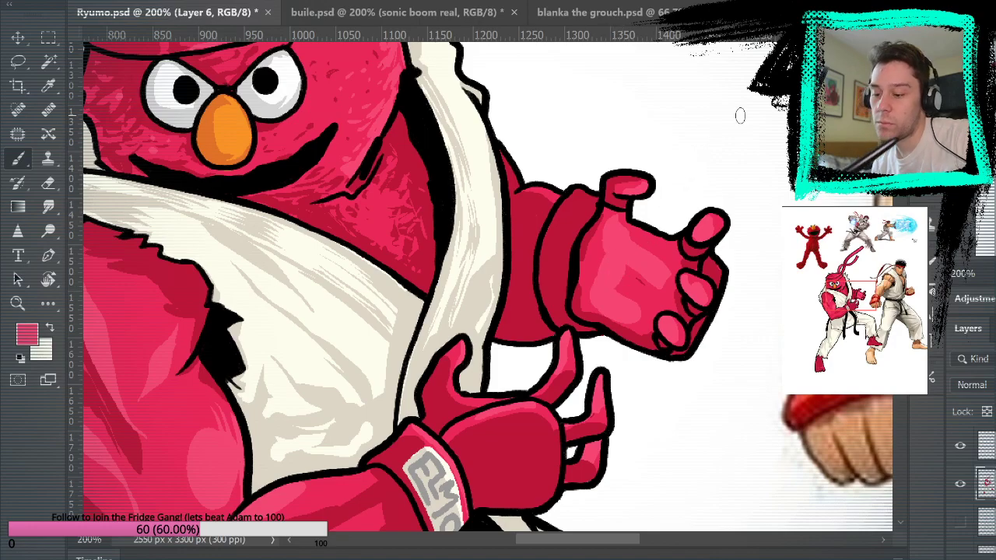
mouse_move(754, 267)
mouse_down()
mouse_move(762, 228)
mouse_move(797, 248)
mouse_up()
mouse_move(655, 269)
mouse_down()
mouse_move(643, 252)
mouse_move(656, 261)
mouse_up()
Step: Dab lighter pinkish red flecks onto the chest and face fur, and stroke a highlight along the front forearm
drag(809, 200, 814, 109)
drag(726, 318, 745, 473)
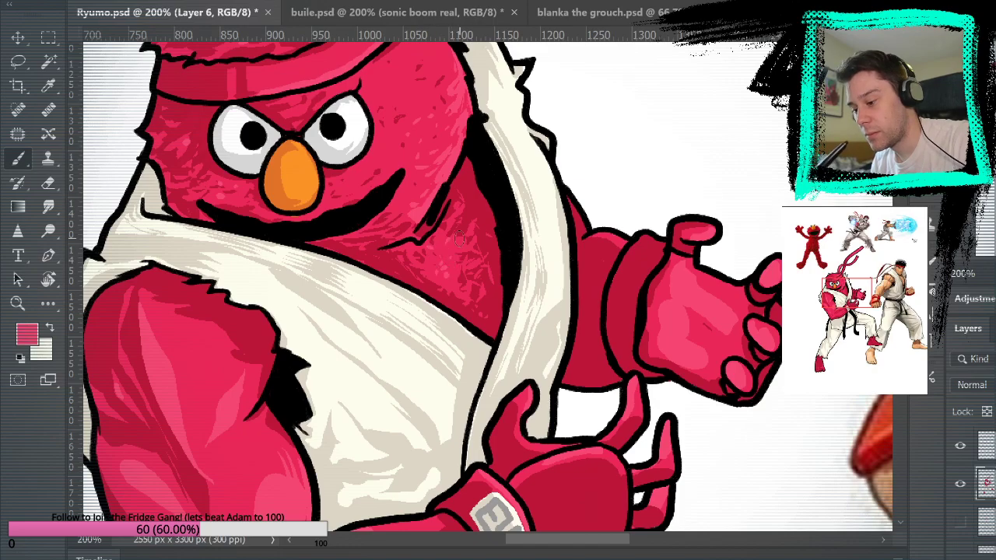
mouse_move(691, 171)
mouse_down()
mouse_move(726, 287)
mouse_move(772, 315)
mouse_up()
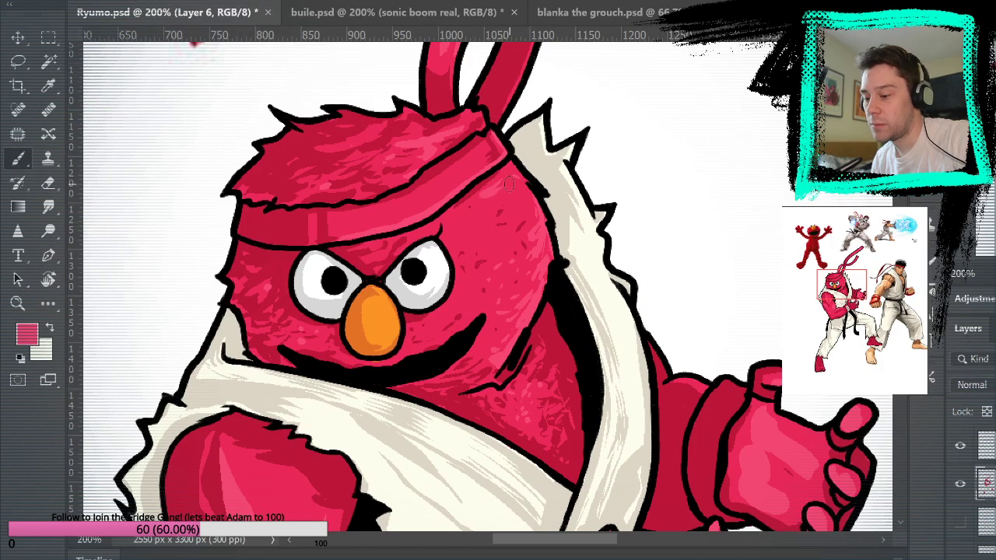
mouse_move(713, 191)
mouse_down()
mouse_move(692, 337)
mouse_move(729, 320)
mouse_move(731, 225)
mouse_move(711, 411)
mouse_move(711, 342)
mouse_move(723, 413)
mouse_move(786, 249)
mouse_up()
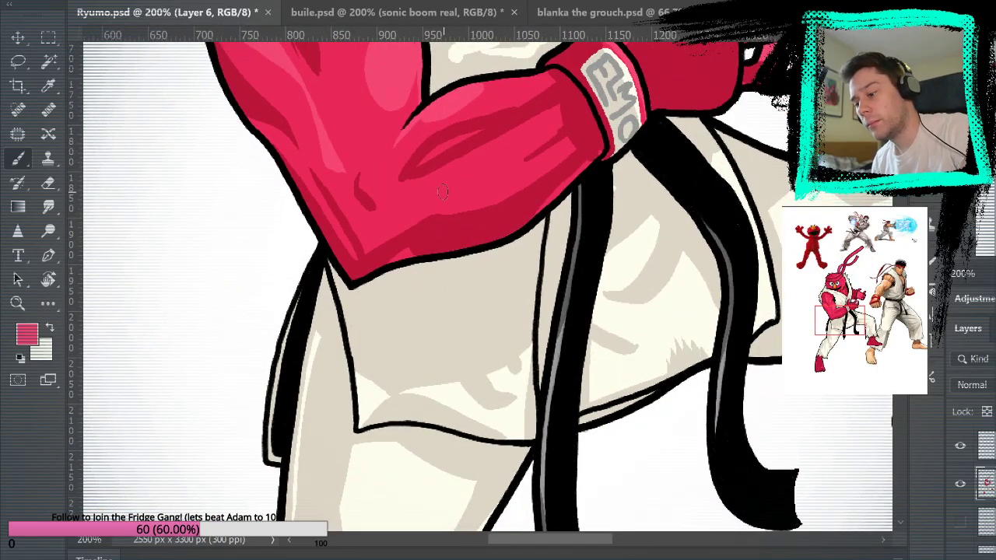
drag(420, 205, 527, 138)
Step: Paint lighter pinkish red highlights on the instep and toes of the standing foot
drag(716, 205, 731, 299)
mouse_move(704, 453)
mouse_down()
mouse_move(745, 206)
mouse_move(744, 231)
mouse_up()
mouse_move(719, 331)
mouse_down()
mouse_move(740, 194)
mouse_move(761, 137)
mouse_up()
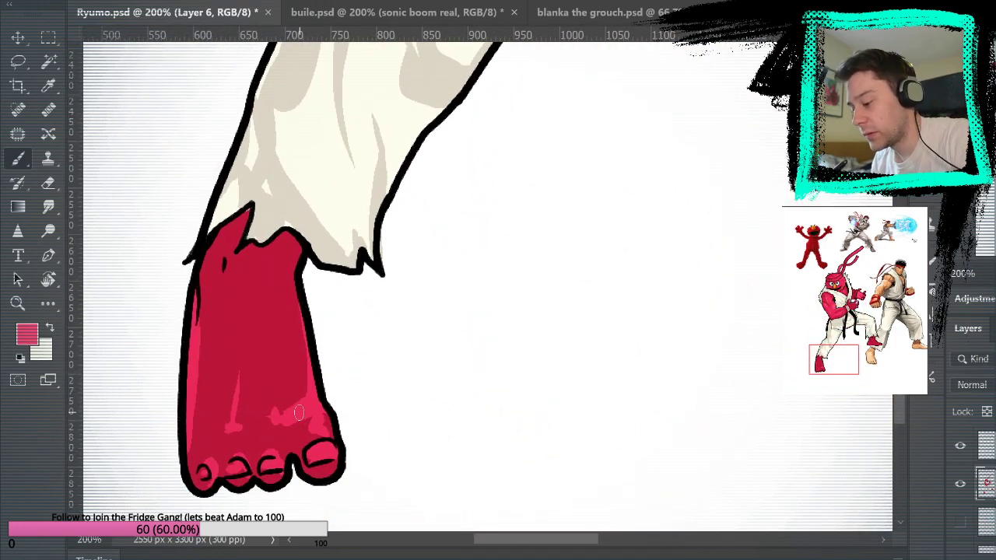
drag(317, 416, 310, 340)
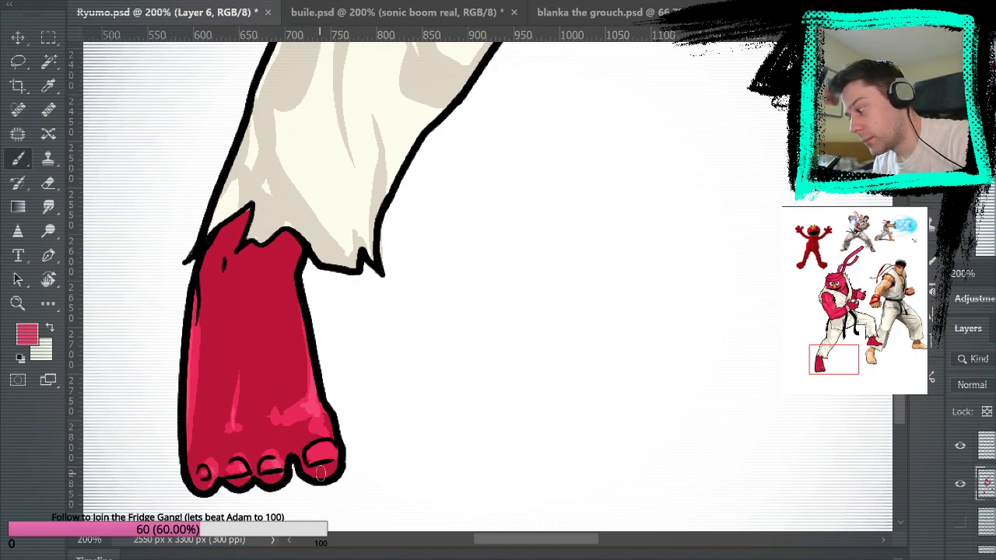
drag(327, 451, 336, 455)
Step: Highlight the ankle, toes and heel of the raised leg's foot in lighter pinkish red
mouse_move(649, 289)
mouse_down()
mouse_move(582, 322)
mouse_move(311, 374)
mouse_up()
drag(578, 298, 668, 352)
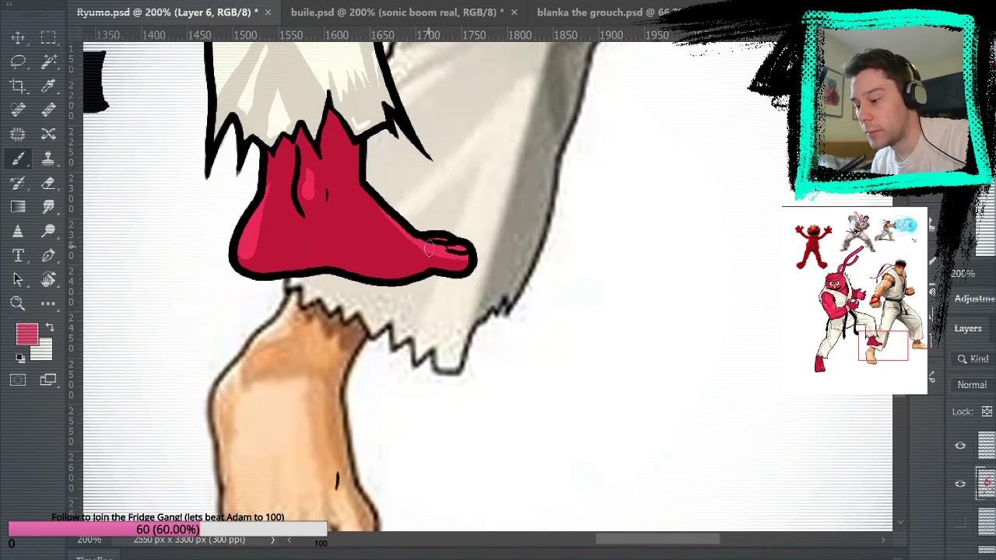
drag(241, 253, 253, 214)
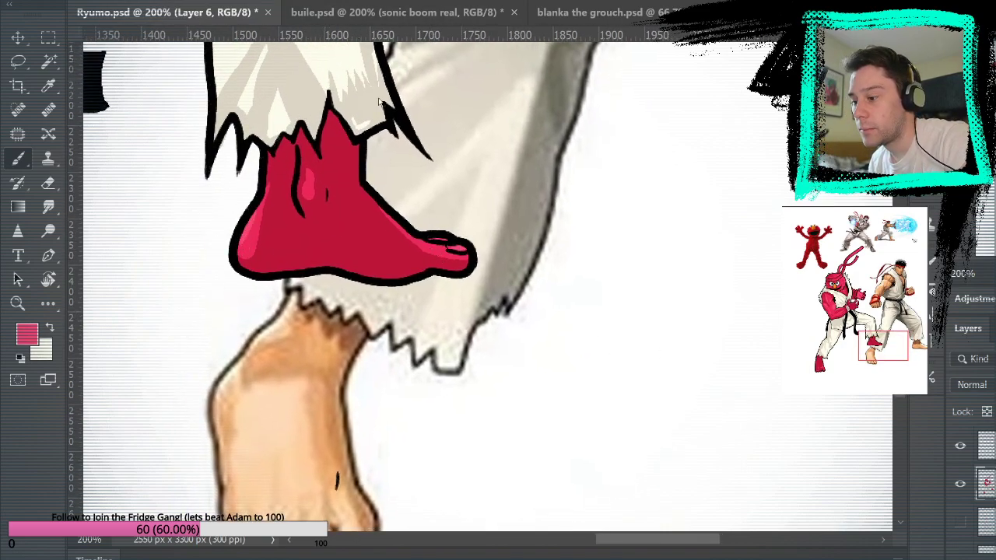
Step: Sample the nose's orange, lighten it to a yellowish orange and paint a small highlight on the nose
key(ctrl+0)
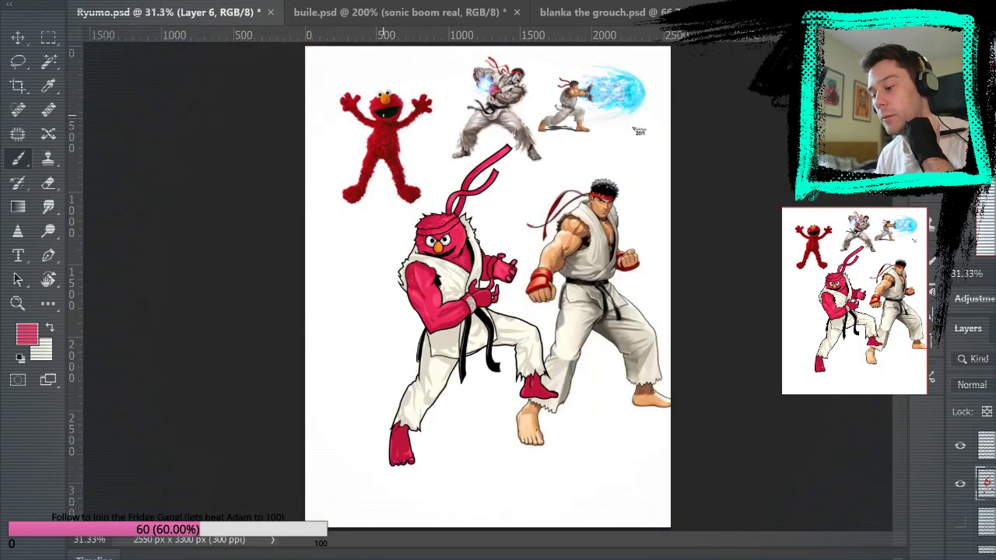
key(z)
click(488, 264)
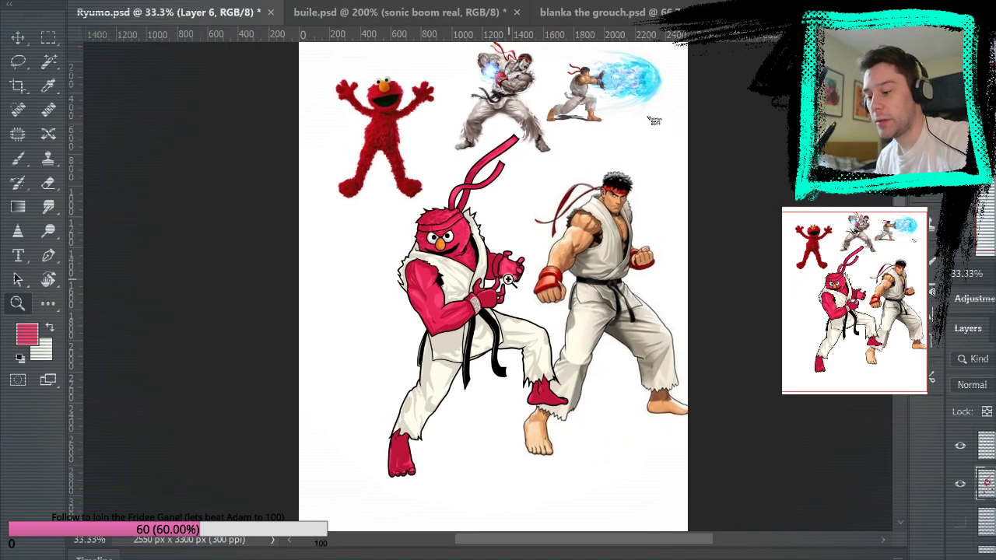
click(529, 246)
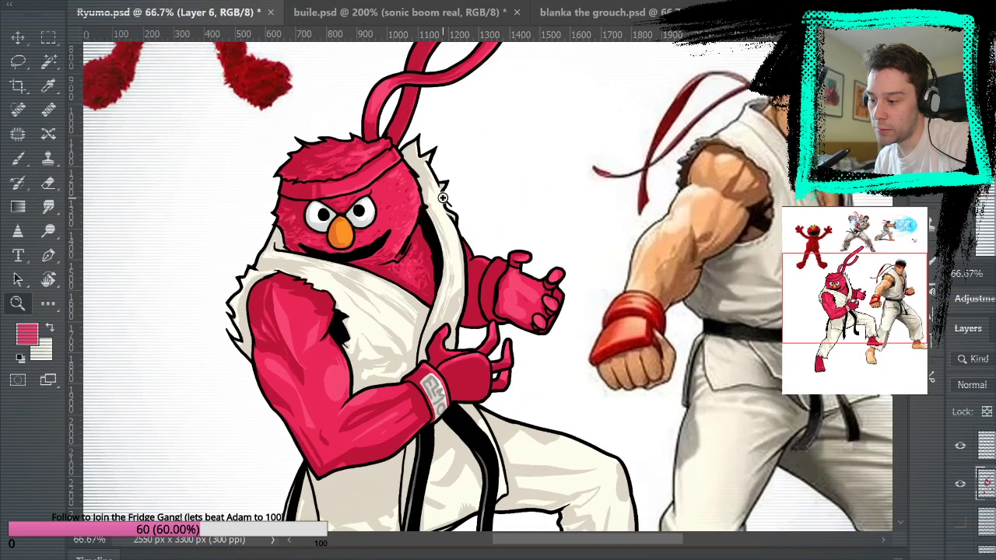
click(331, 225)
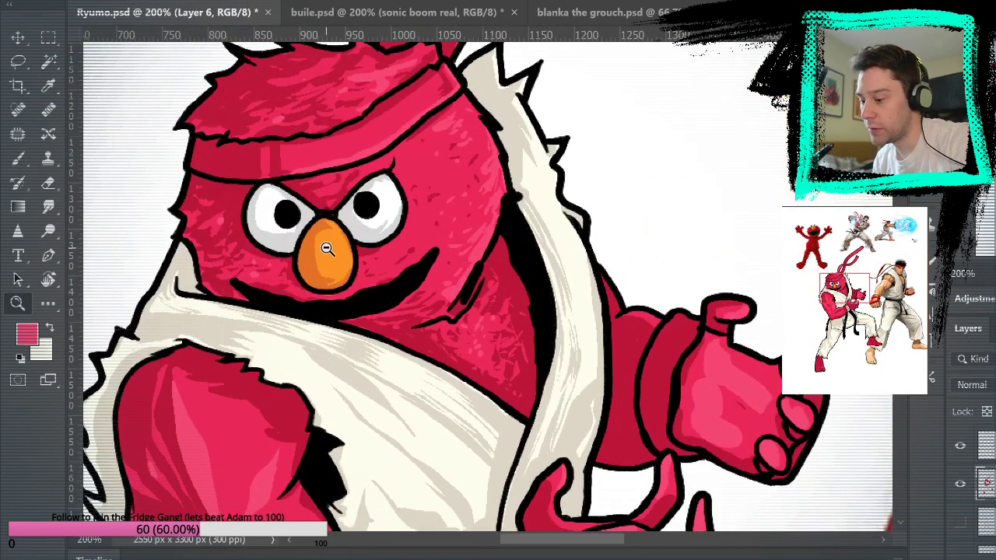
alt+click(328, 250)
click(357, 229)
click(18, 159)
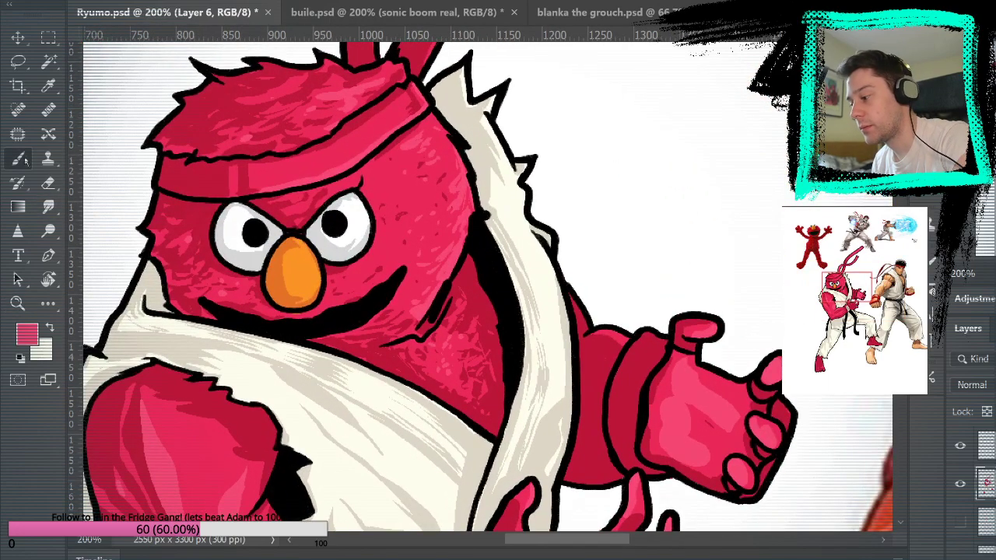
alt+click(297, 266)
key(i)
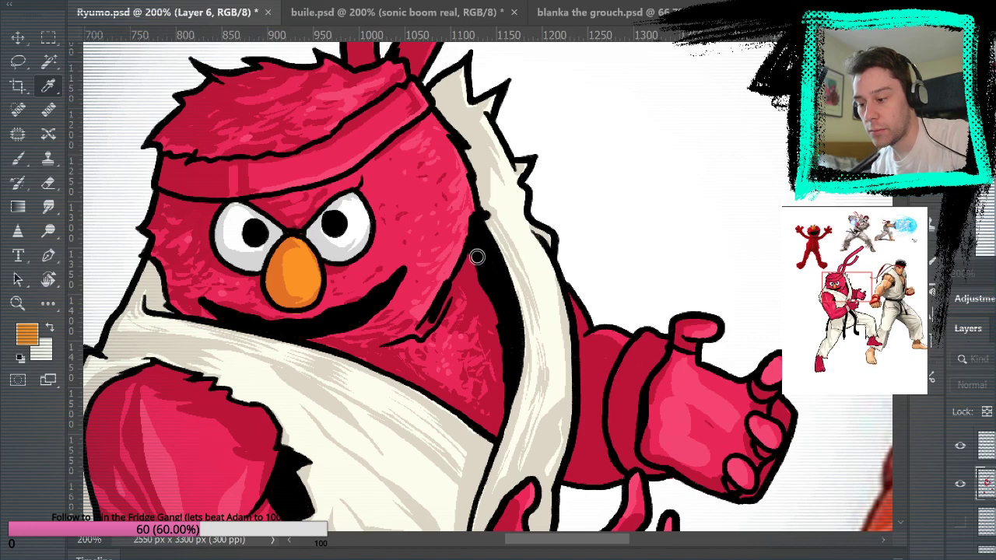
key(b)
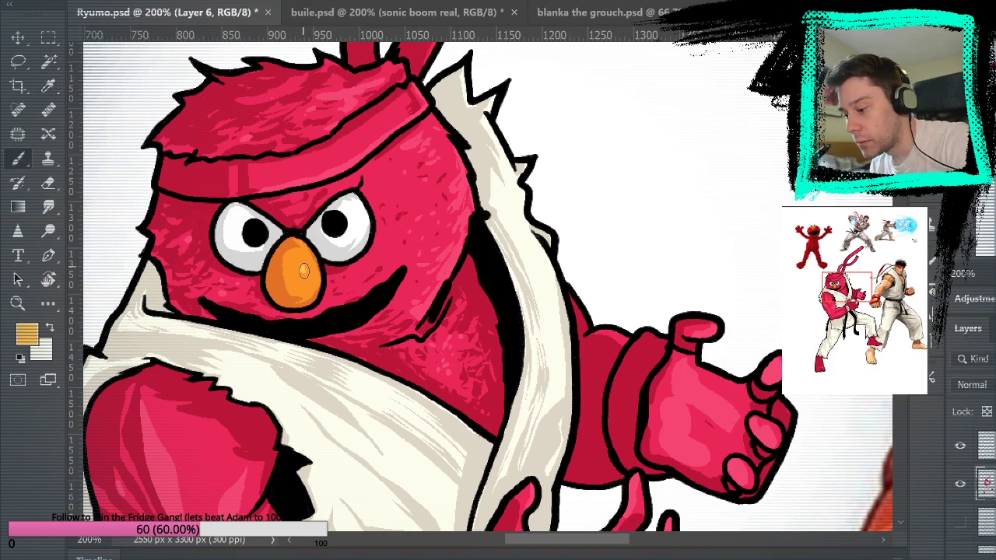
drag(618, 381, 644, 298)
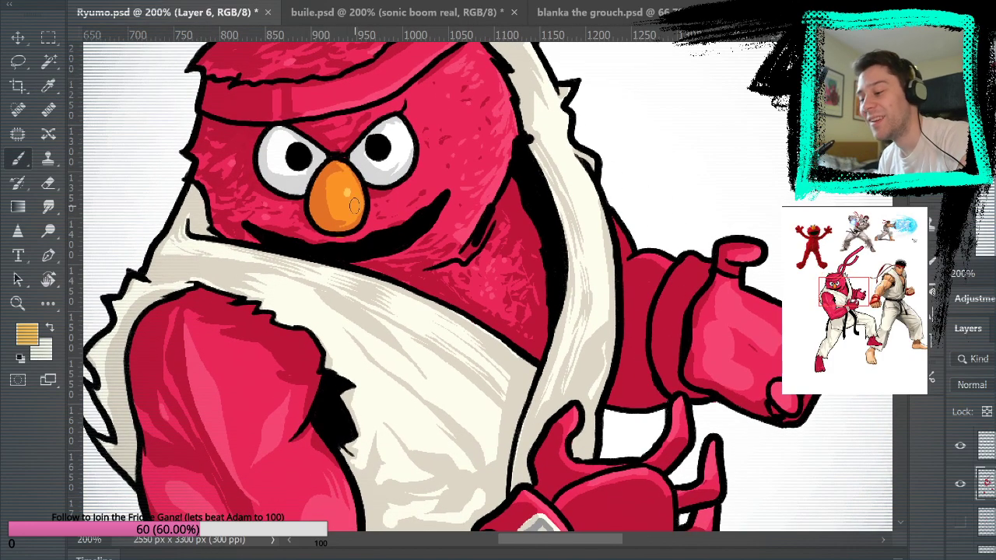
drag(672, 173, 684, 235)
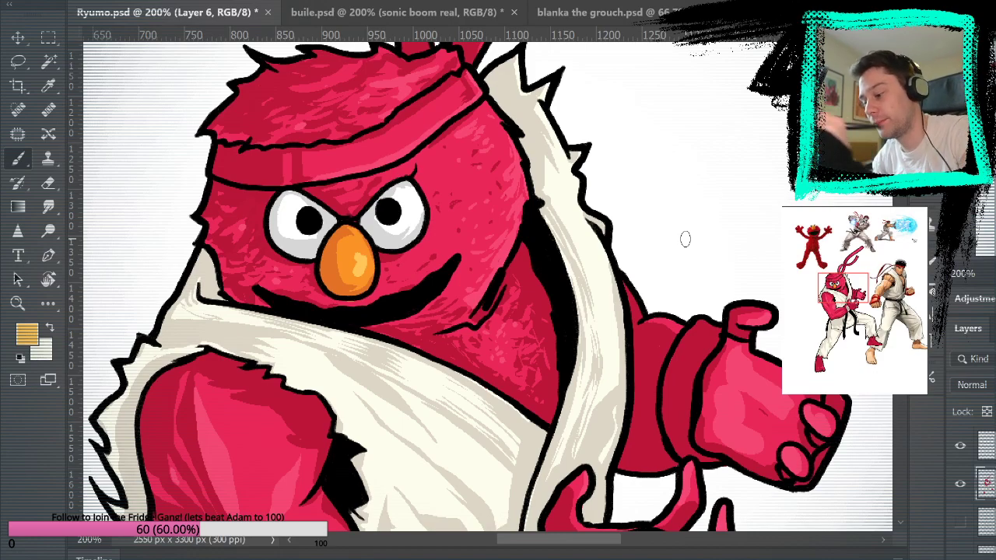
Step: Switch the brush colour to near white and paint thin highlight streaks along the gi's front lapel across the chest
alt+click(300, 369)
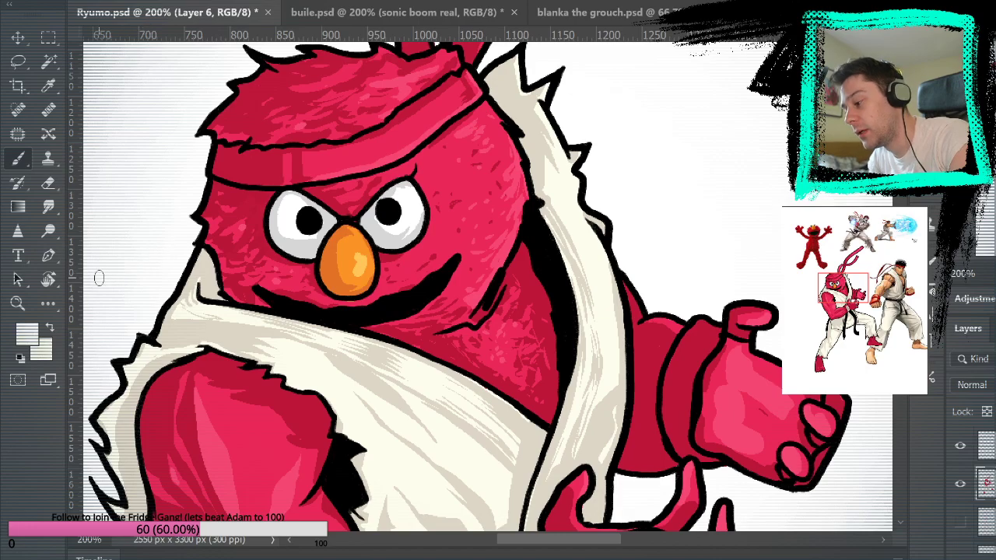
key(z)
click(447, 359)
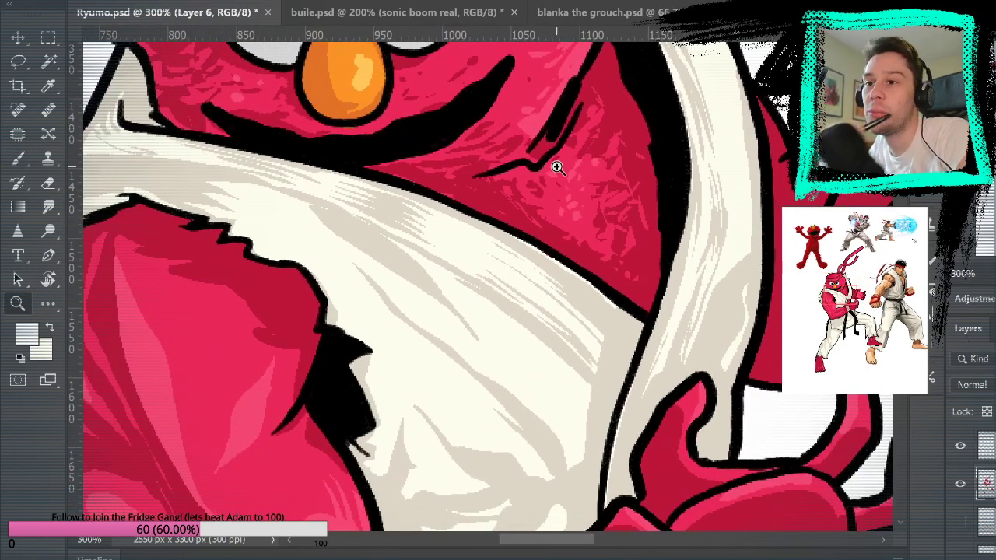
key(b)
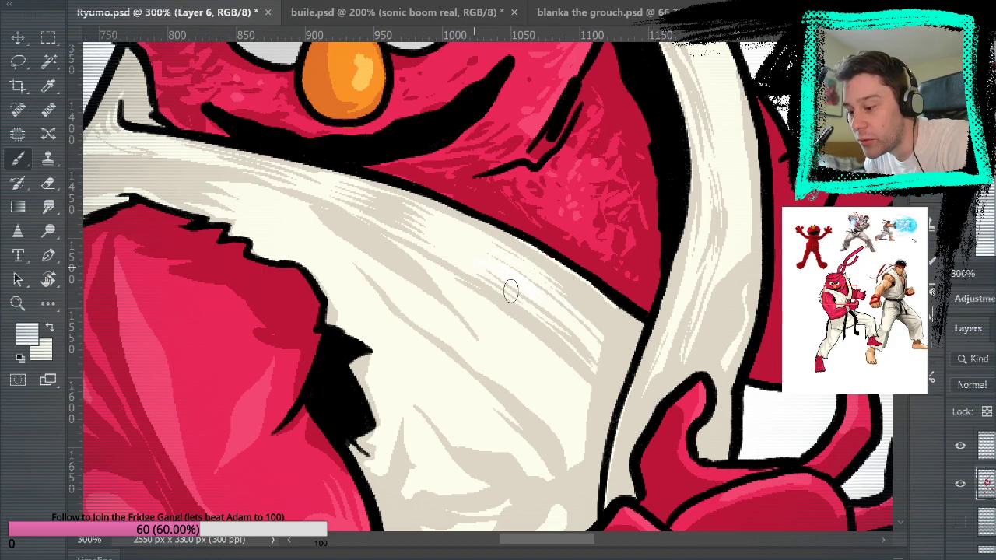
drag(602, 250, 649, 249)
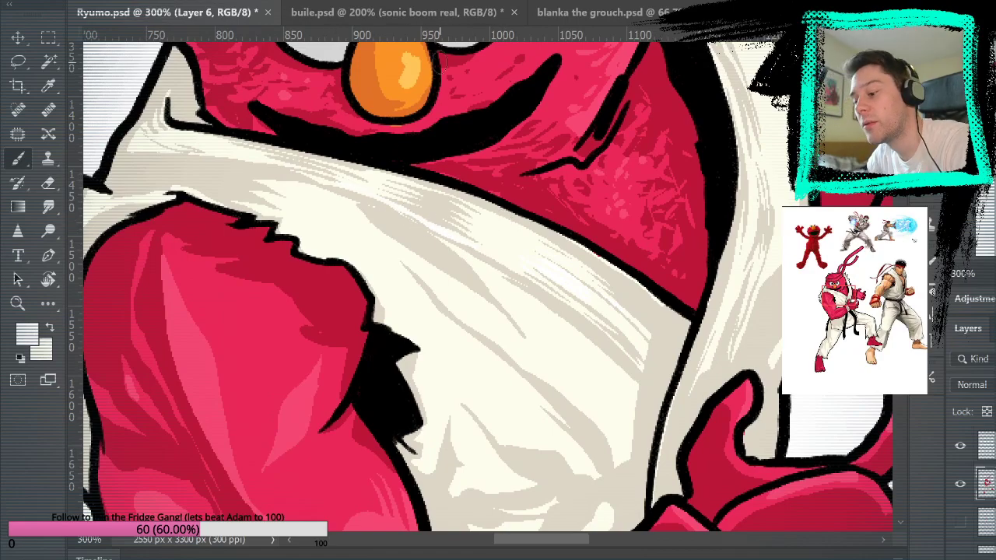
drag(614, 205, 707, 287)
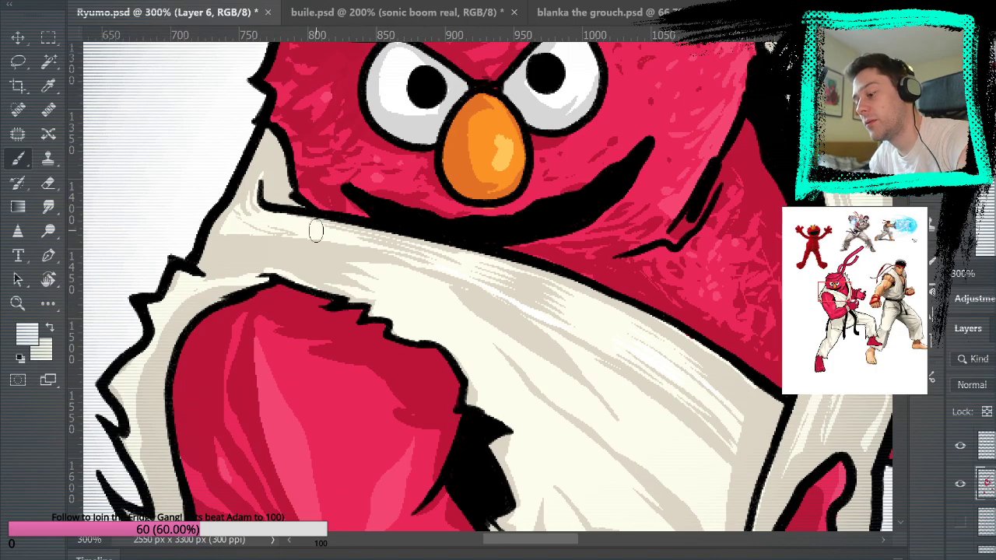
Step: Paint thin near-white highlight streaks along the gi's far lapel, from the chest up over the shoulder to the torn collar
mouse_move(717, 306)
mouse_down()
mouse_move(595, 232)
mouse_move(478, 300)
mouse_up()
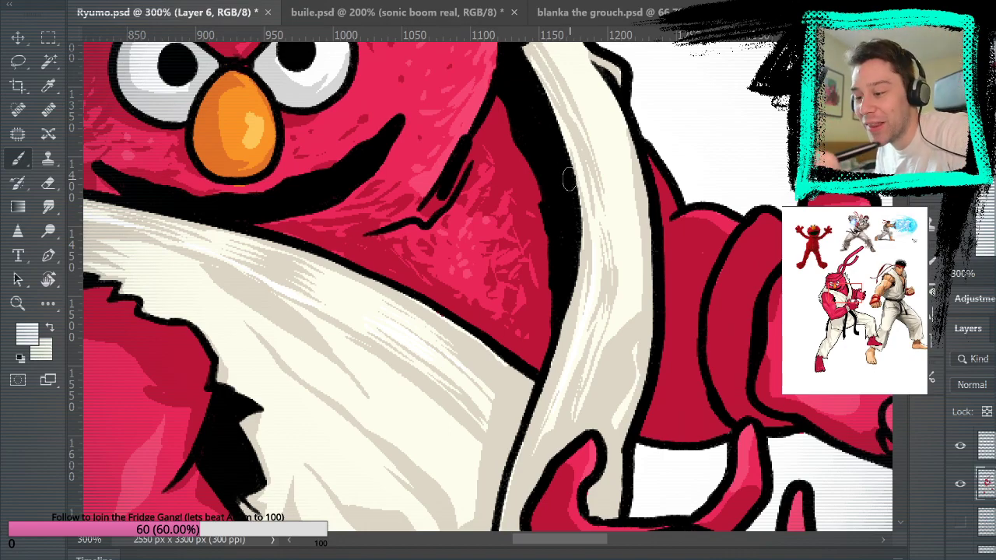
drag(629, 184, 607, 269)
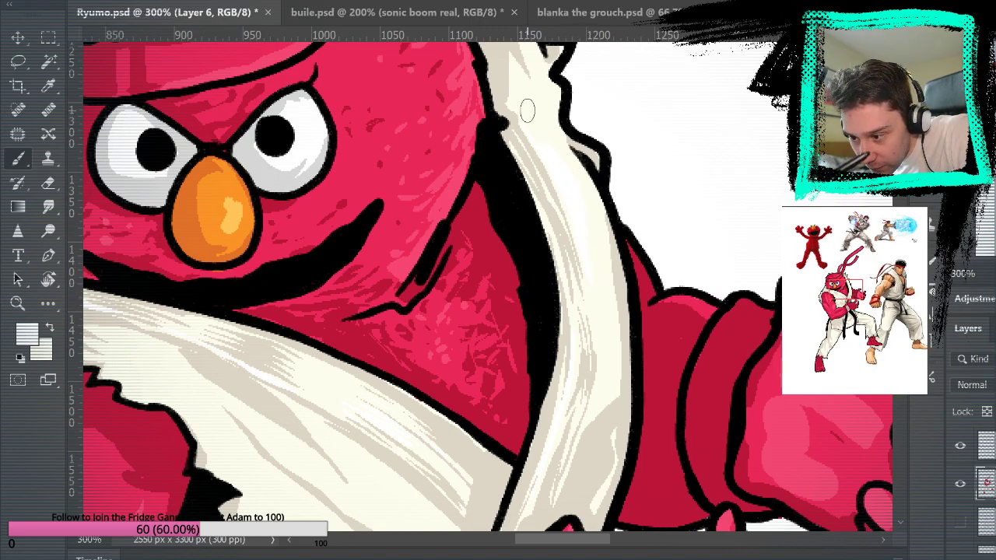
drag(611, 228, 658, 448)
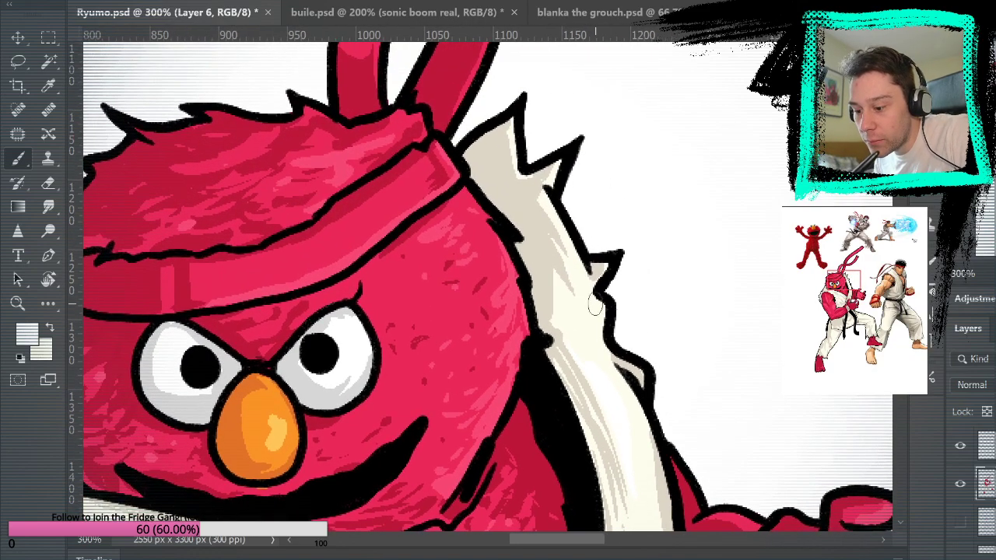
drag(717, 469, 734, 289)
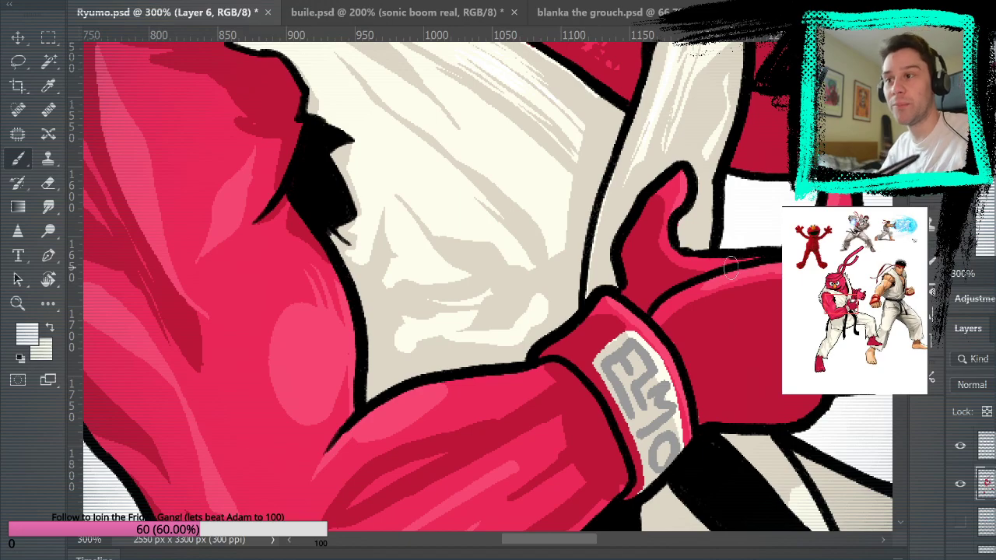
Step: Brush near-white highlights between the folds on the gi's stomach, above the wrist band
drag(613, 237, 668, 328)
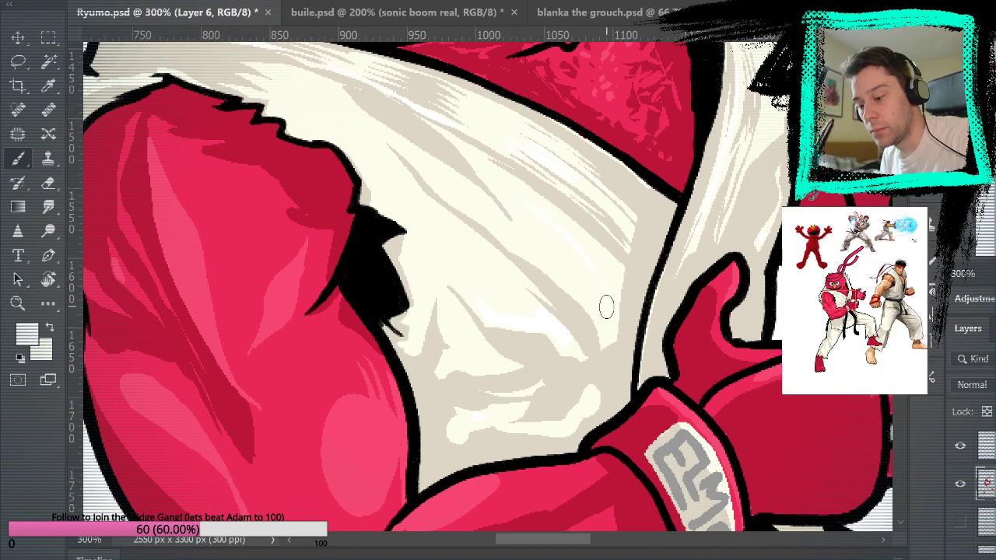
drag(707, 348, 781, 350)
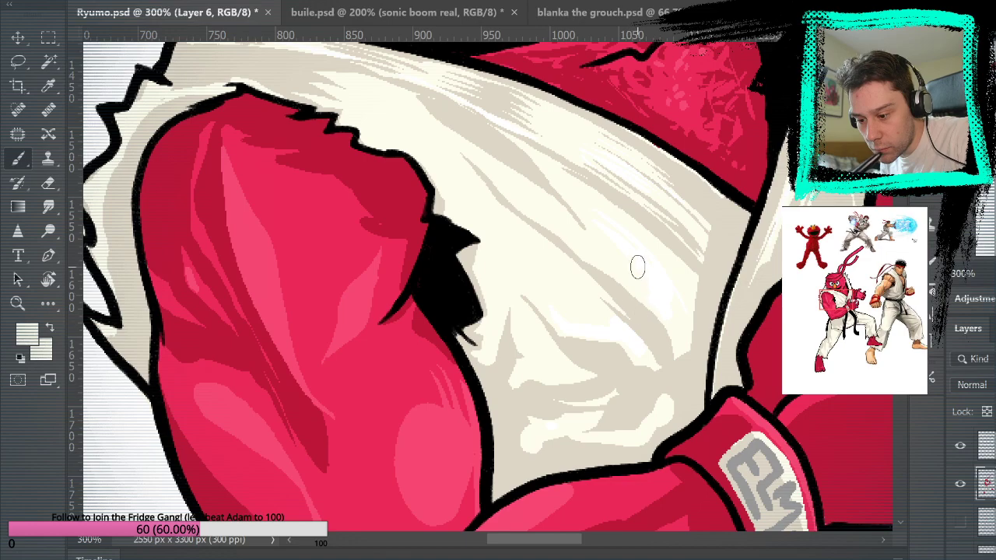
Step: Toggle the line-art and colour layers to isolate the stray gi shading on Layer 7, and merge it into Layer 6
click(959, 483)
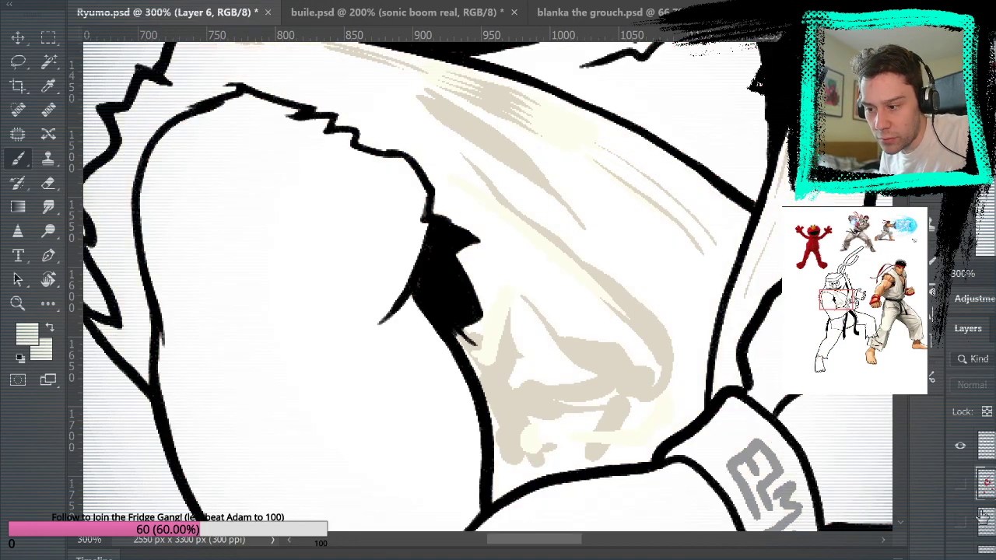
click(959, 483)
click(957, 450)
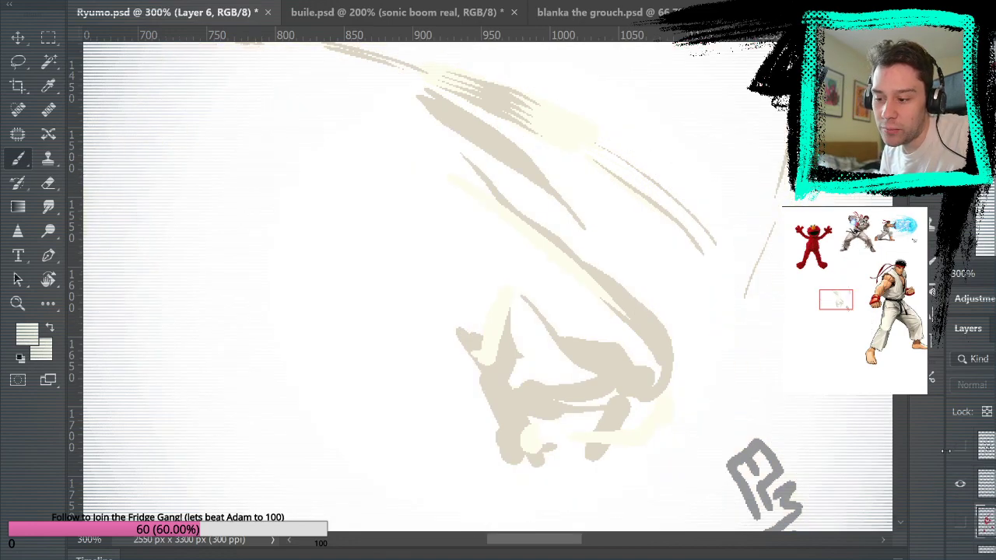
click(960, 484)
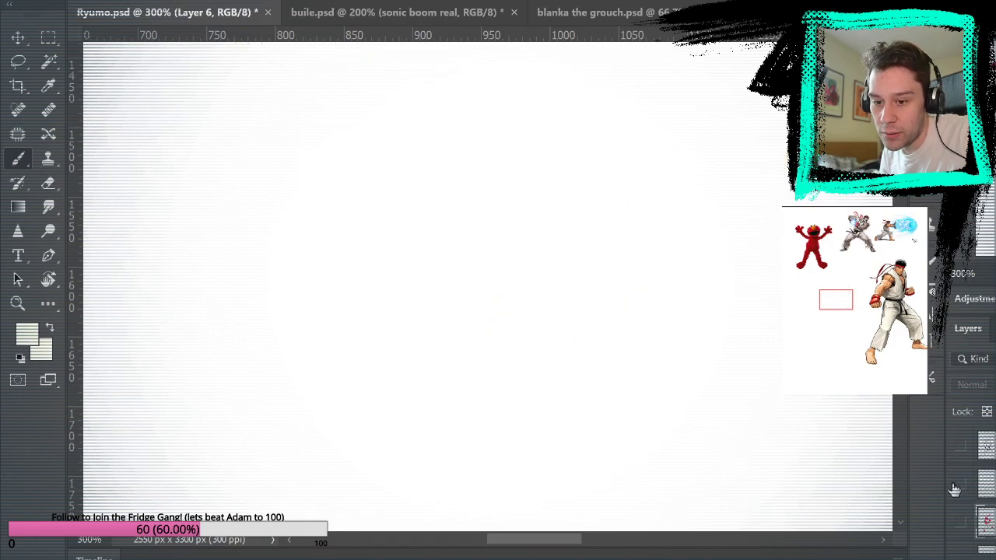
click(958, 487)
click(960, 446)
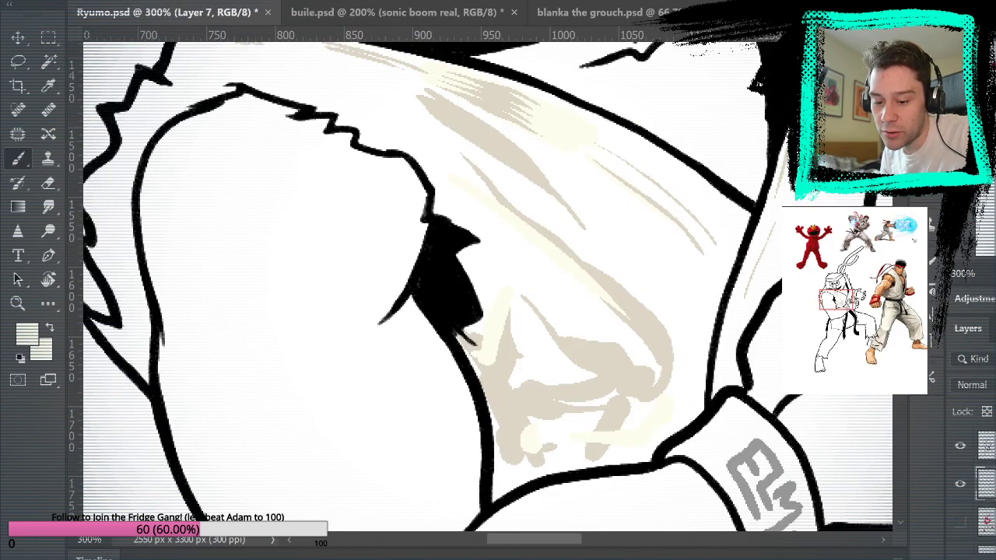
click(961, 521)
click(969, 506)
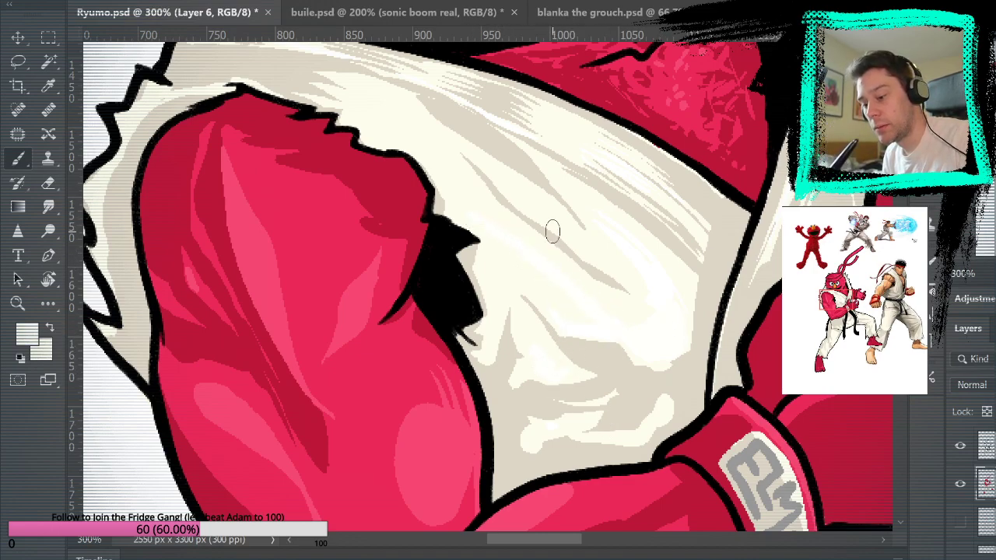
Step: Add near-white highlights to the gi's chest folds and the torn sleeve edge around the near shoulder
mouse_move(658, 238)
mouse_down()
mouse_move(767, 347)
mouse_move(755, 373)
mouse_up()
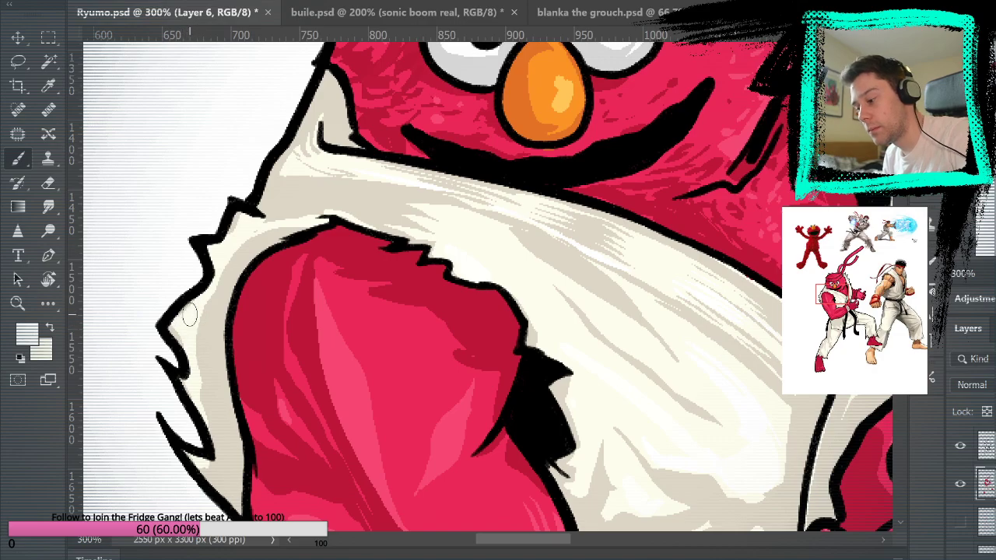
drag(776, 252, 256, 373)
drag(614, 334, 796, 465)
drag(532, 303, 920, 317)
Step: Paint near-white highlights on the gi jacket's lower flaps, between the belt ends and along the front hem
drag(840, 498, 745, 151)
drag(770, 467, 685, 179)
drag(681, 413, 723, 210)
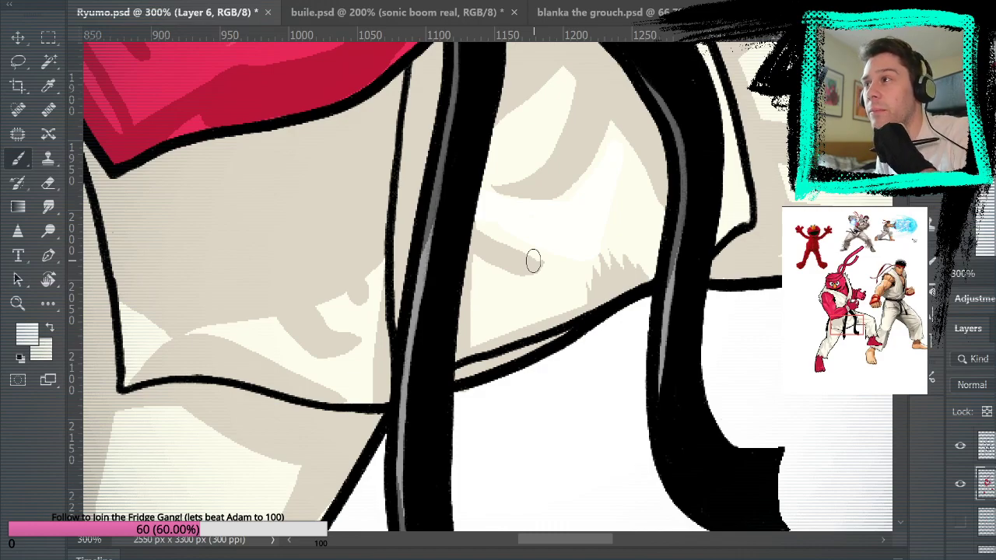
drag(747, 212, 726, 236)
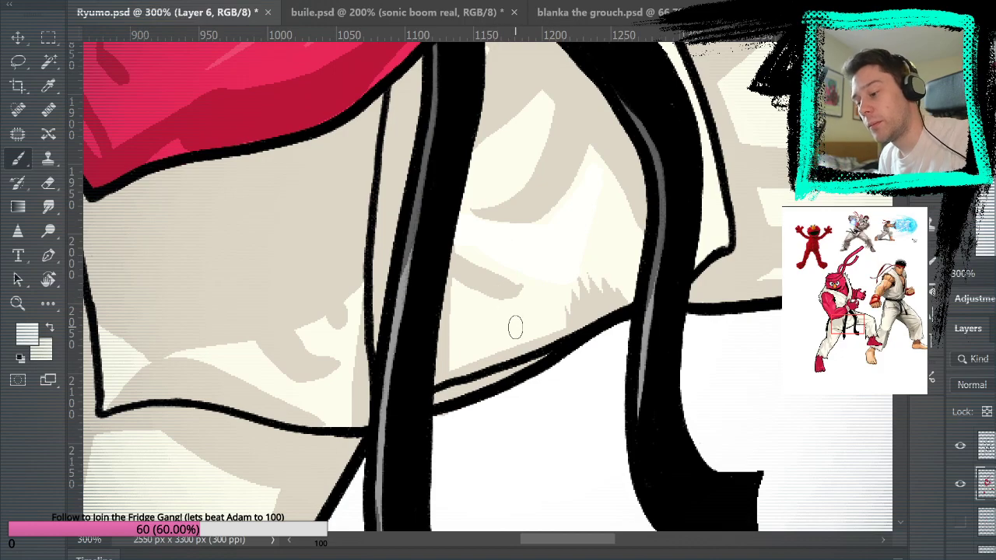
mouse_move(750, 261)
mouse_down()
mouse_move(747, 351)
mouse_move(836, 226)
mouse_move(843, 184)
mouse_up()
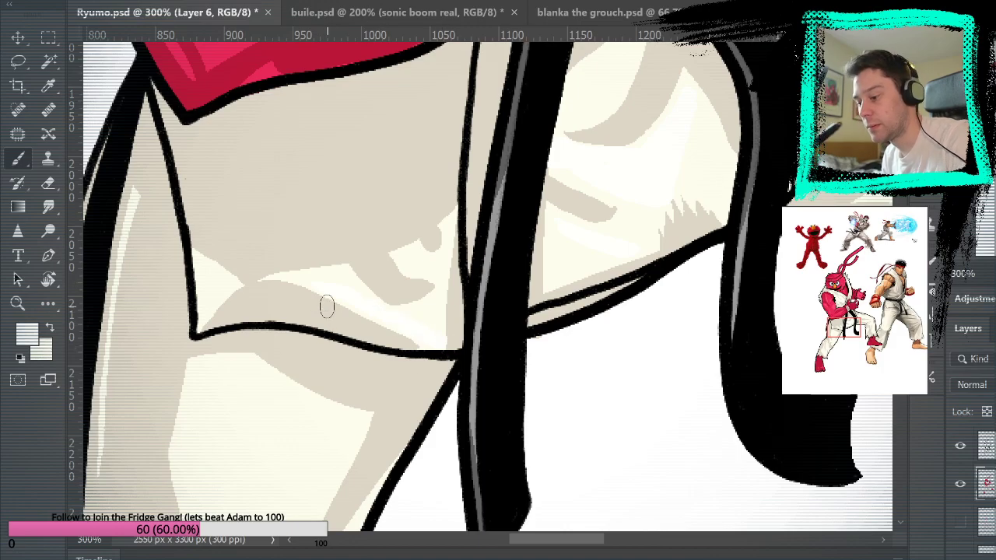
Step: Highlight the top of the raised thigh in near white, sampling the beige and near white to tidy the shadow's edge
mouse_move(778, 229)
mouse_down()
mouse_move(548, 517)
mouse_move(477, 480)
mouse_up()
drag(706, 339, 507, 432)
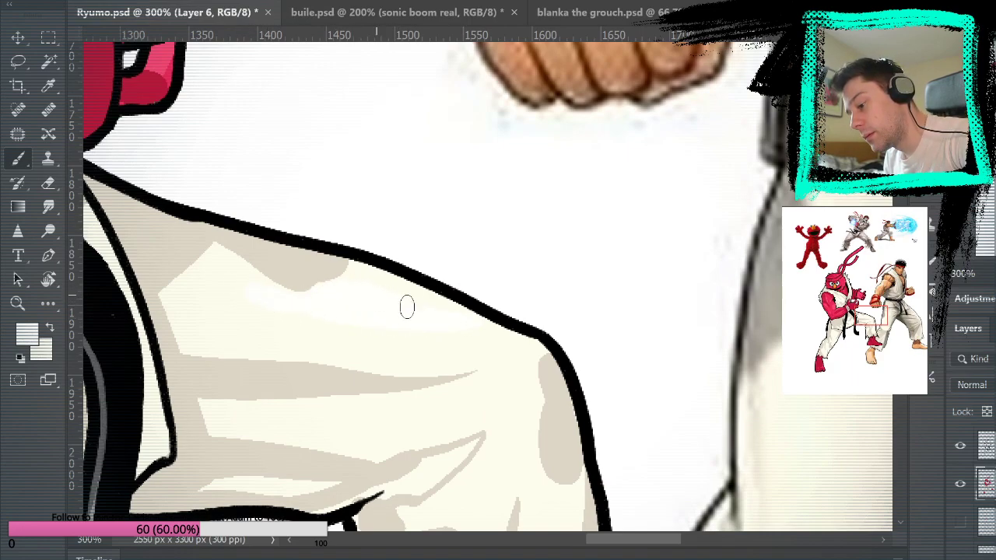
drag(543, 302, 571, 211)
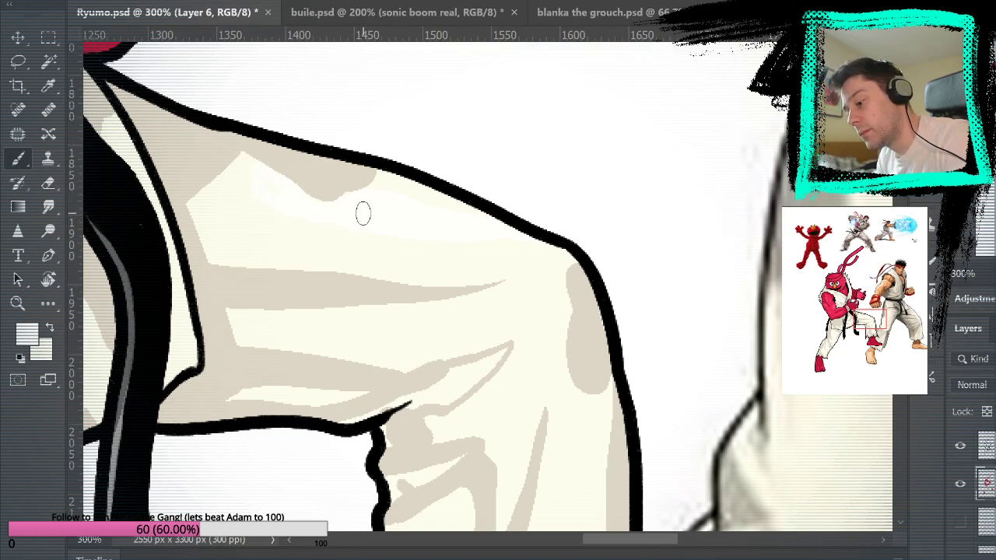
alt+click(313, 176)
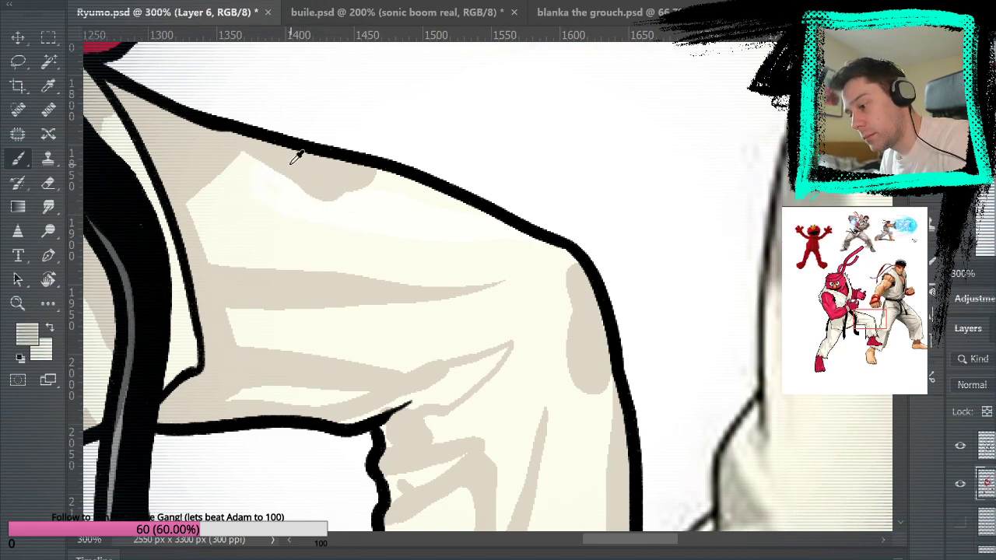
alt+click(376, 201)
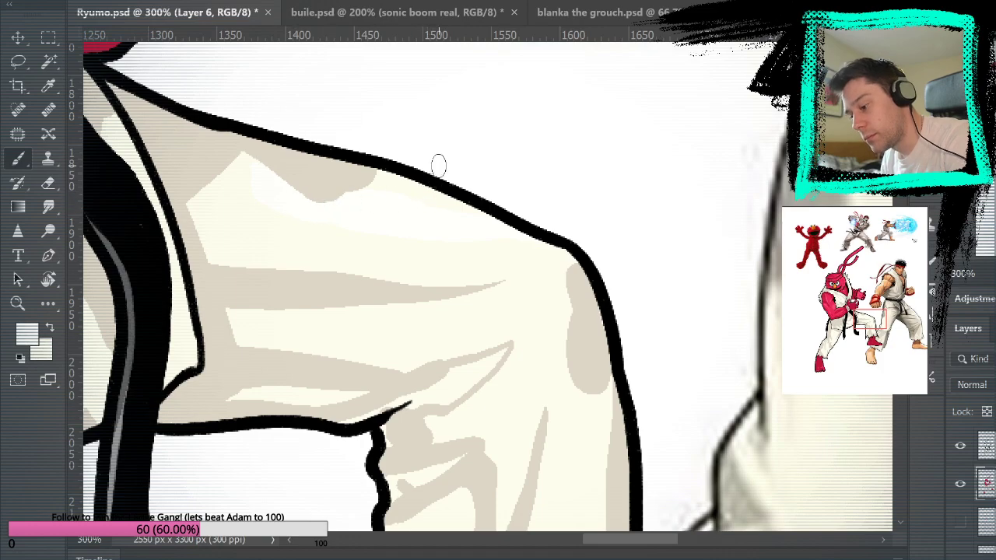
Step: Paint near-white highlights between the folds around the raised leg's knee and down the lower trouser leg
mouse_move(641, 317)
mouse_down()
mouse_move(790, 204)
mouse_move(748, 232)
mouse_up()
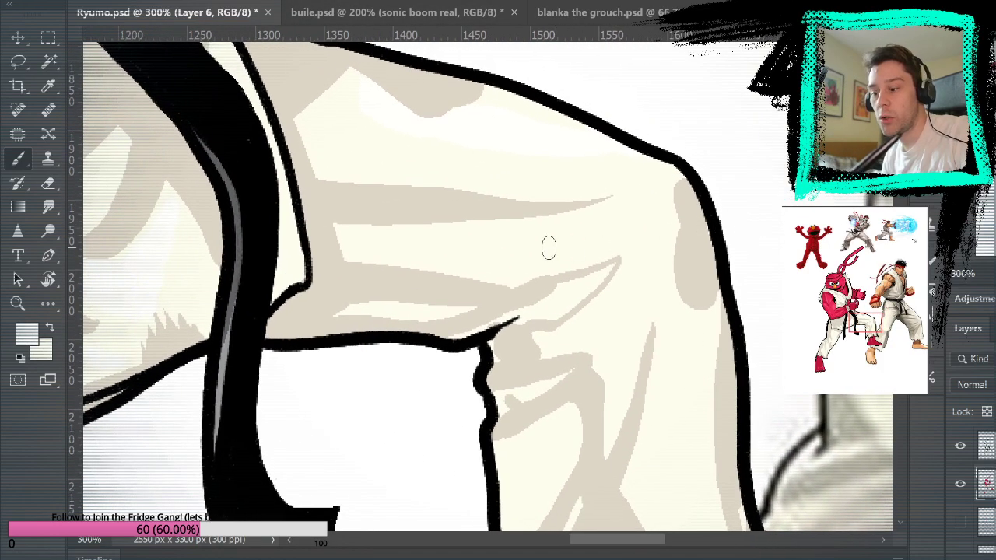
drag(561, 249, 626, 226)
drag(689, 295, 714, 188)
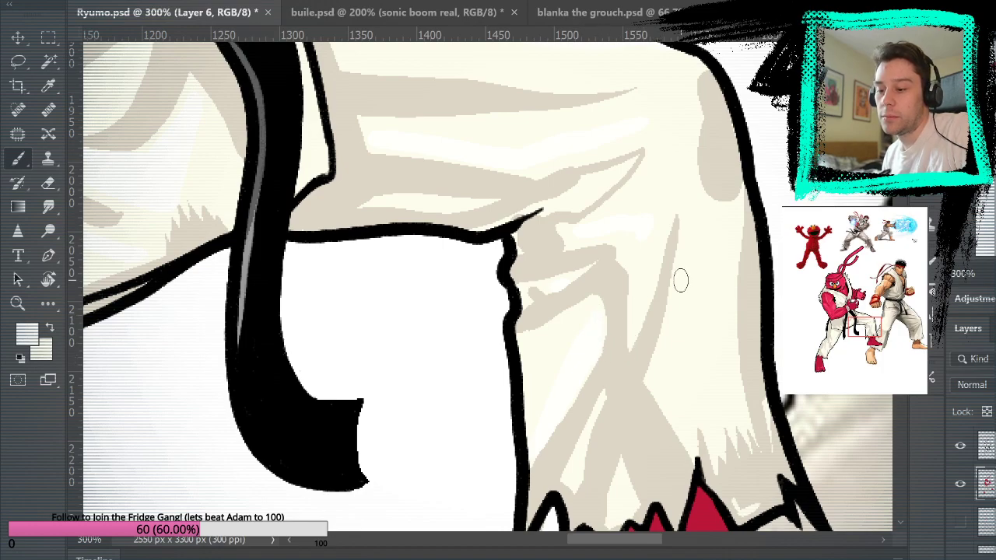
drag(724, 370, 707, 259)
drag(738, 227, 729, 369)
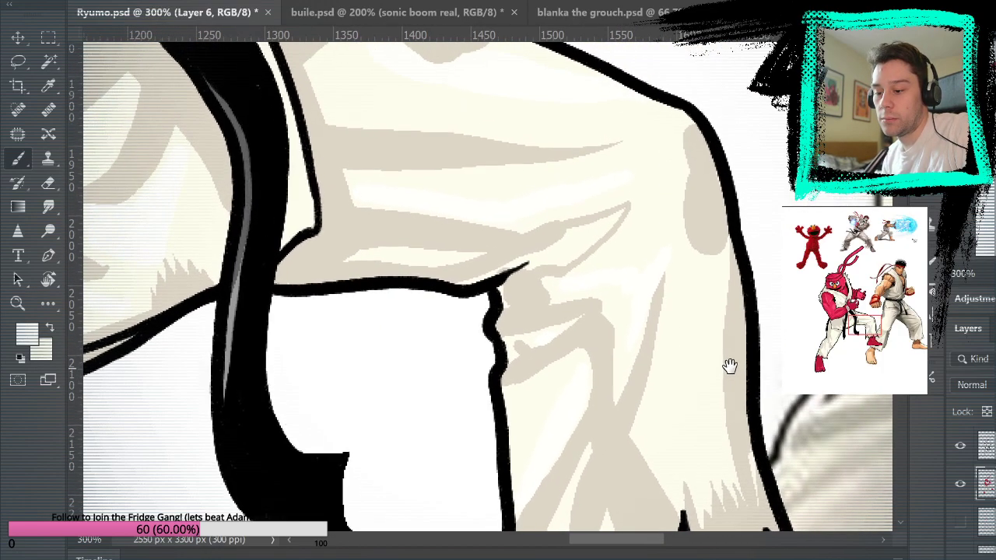
Step: Add long near-white highlights down the standing leg's trouser folds, from the knee to the torn cuff
drag(539, 313, 932, 219)
mouse_move(387, 385)
mouse_down()
mouse_move(485, 315)
mouse_move(697, 116)
mouse_up()
drag(377, 389, 478, 171)
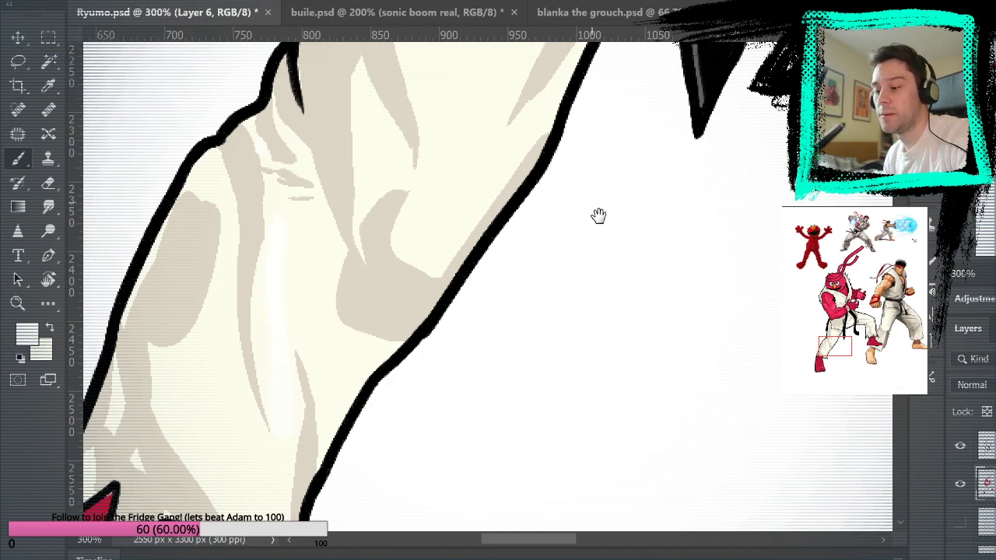
drag(591, 202, 583, 332)
drag(683, 193, 664, 282)
drag(469, 370, 613, 6)
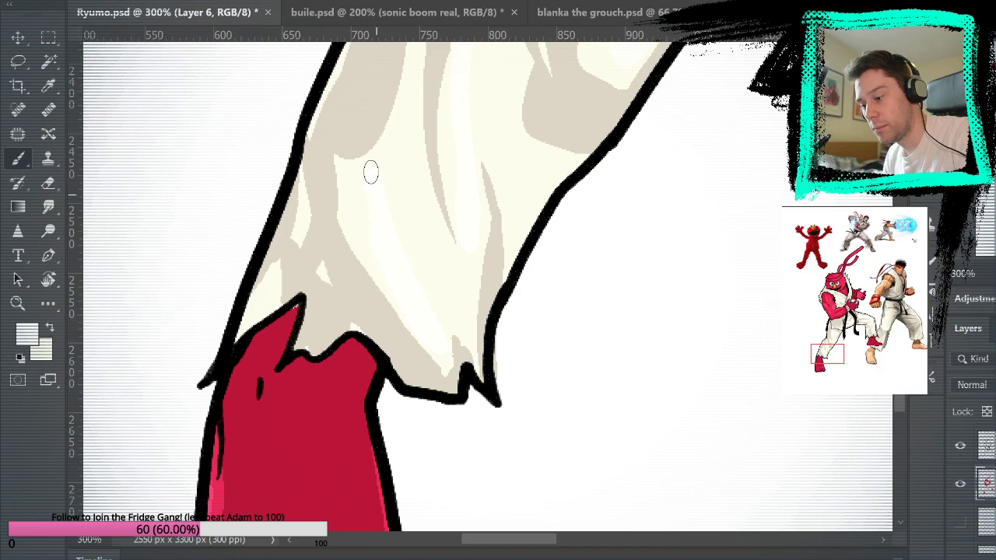
drag(506, 448, 556, 433)
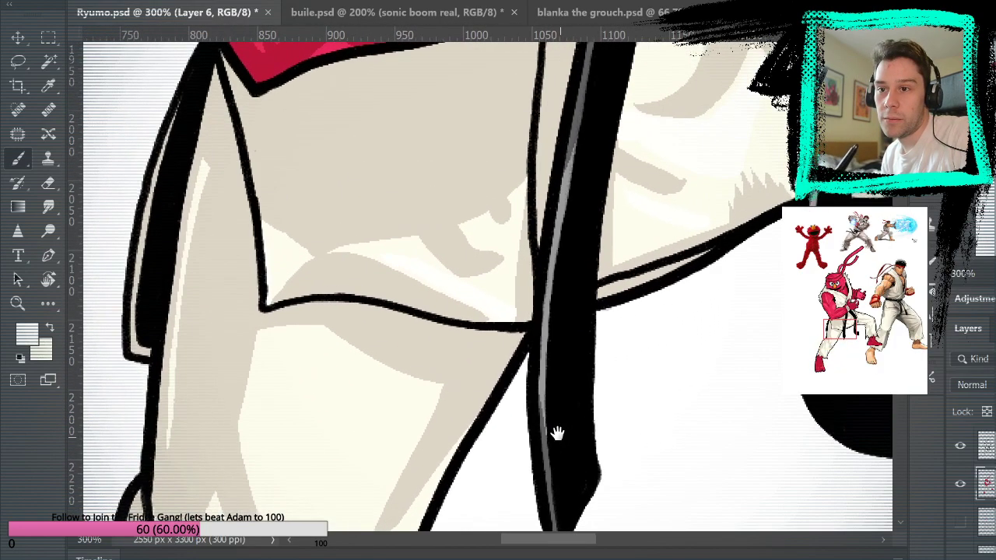
Step: Fit the whole canvas in view and hide the Elmo and Ryu reference images so only the coloured character shows
drag(692, 248, 674, 354)
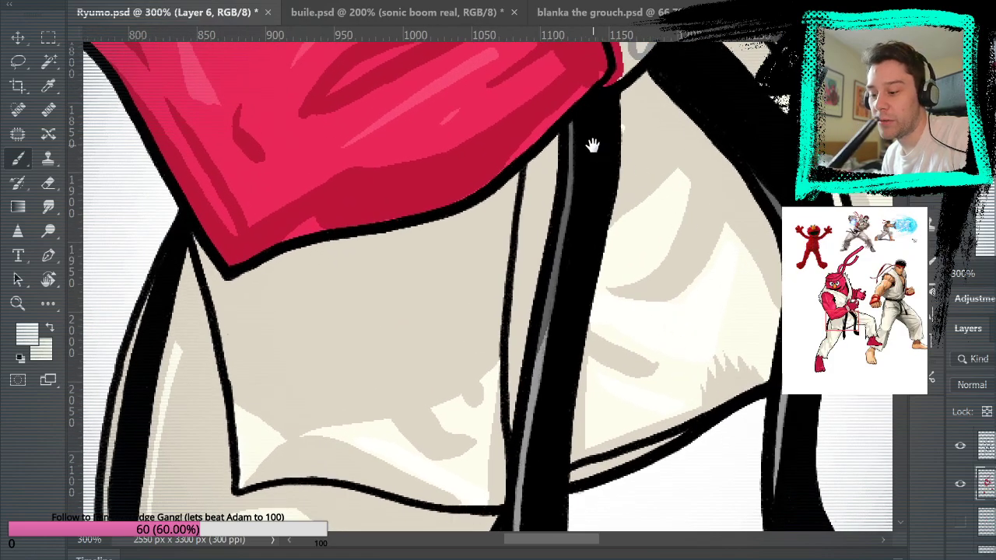
drag(634, 227, 700, 529)
drag(864, 459, 807, 273)
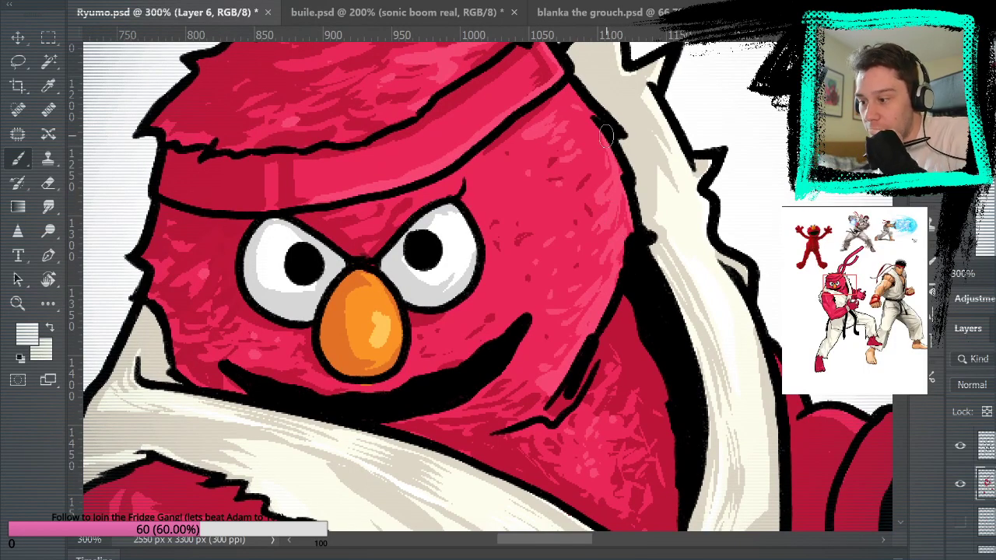
key(ctrl+0)
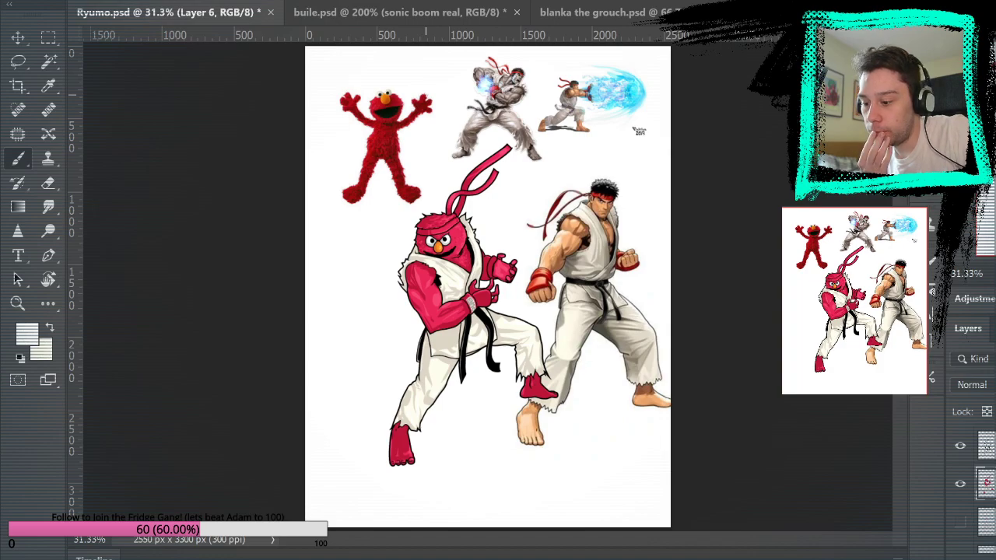
scroll(981, 491, down, 3)
alt+click(964, 518)
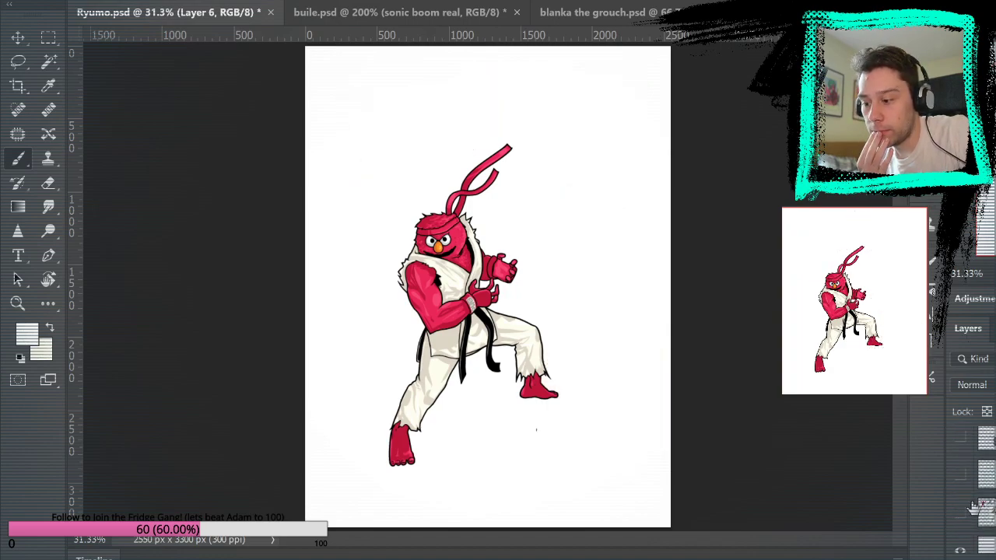
Step: Save the drawing and sample the dark red of the character's fur as the painting colour
key(ctrl+s)
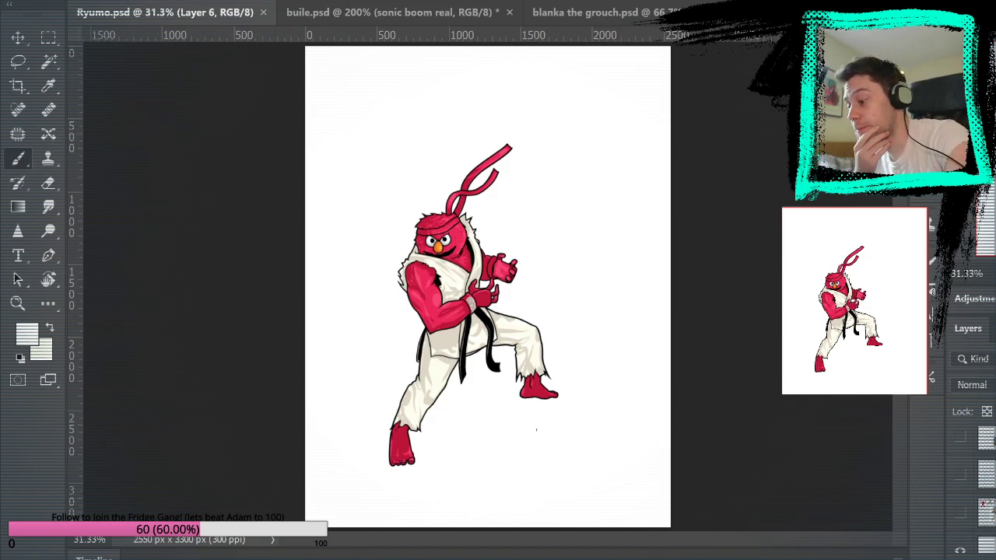
click(17, 303)
click(476, 294)
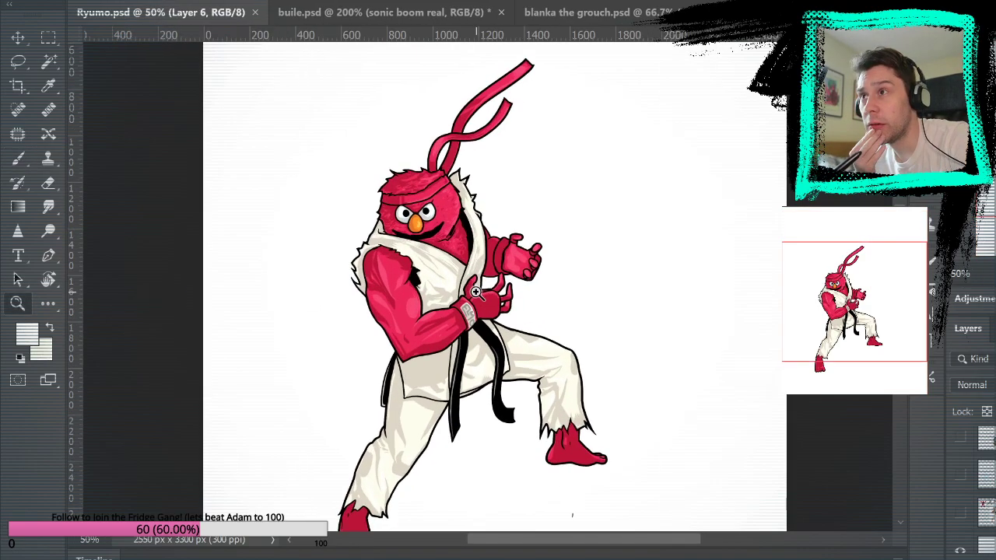
click(476, 292)
click(478, 288)
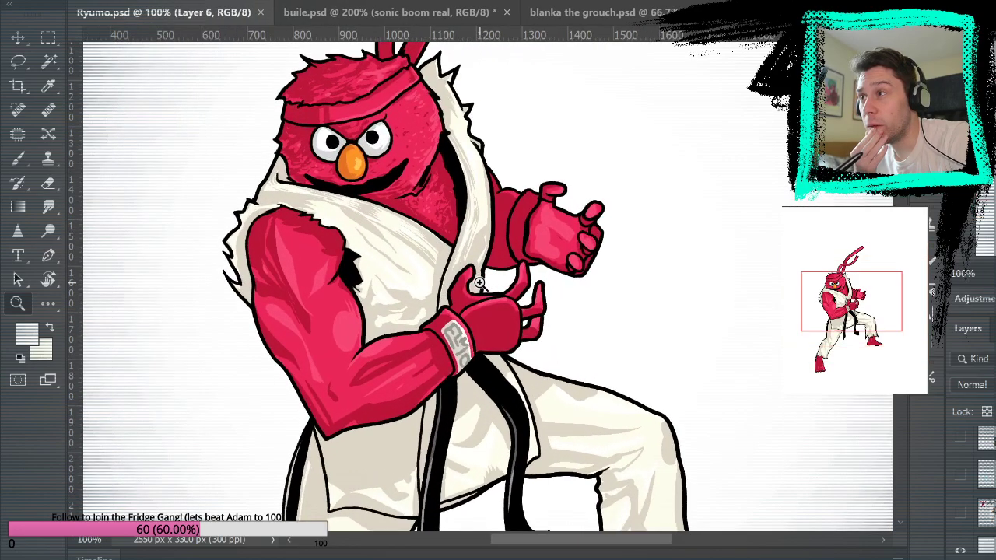
drag(478, 285, 476, 365)
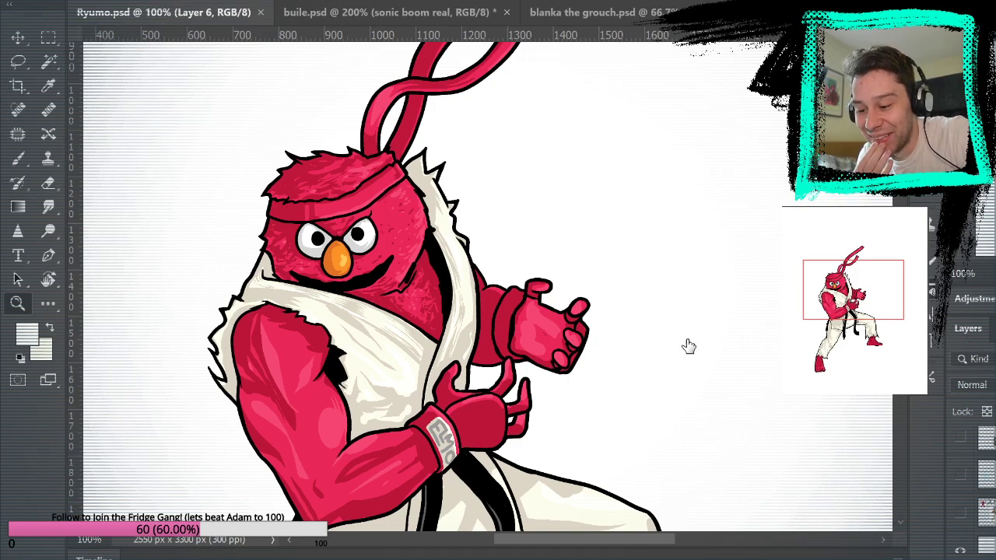
key(b)
click(17, 303)
click(362, 235)
key(i)
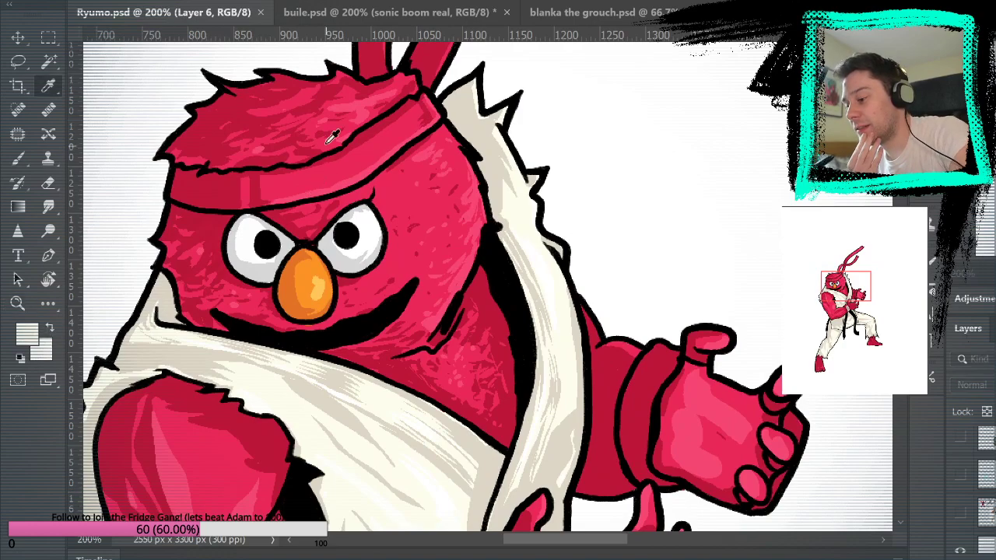
click(729, 252)
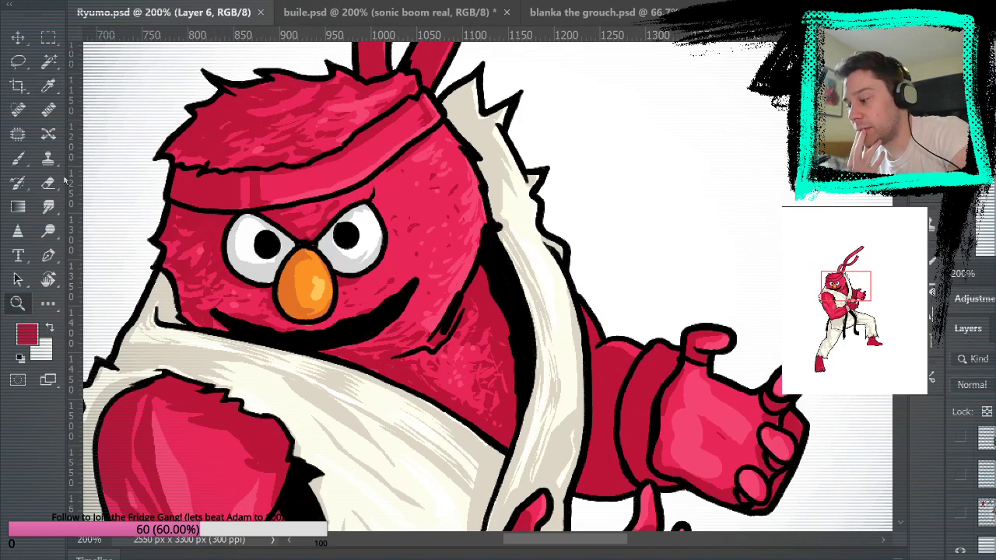
Step: Brush dark red halftone dots over the face and cover the stray red speck in the eye with the eye's grey
click(19, 160)
drag(629, 280, 752, 244)
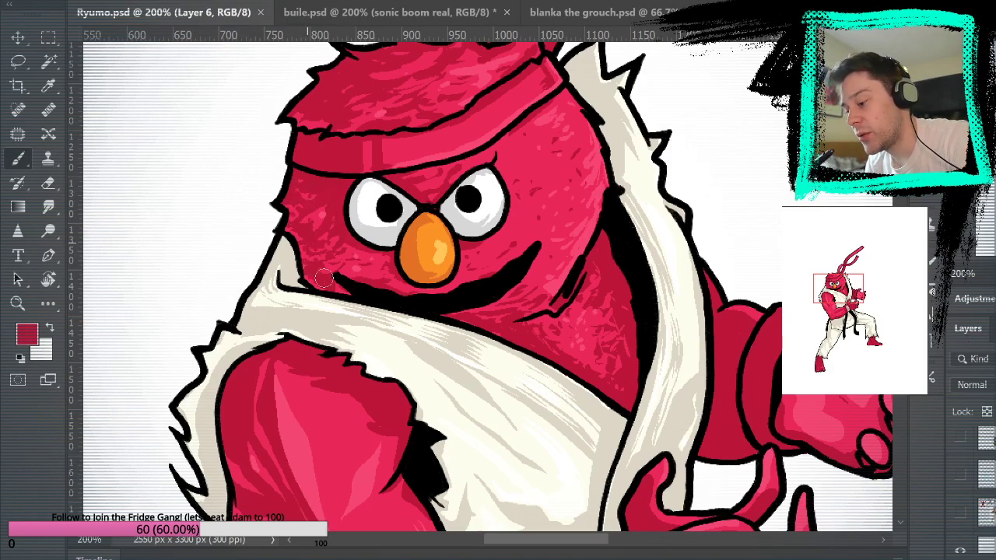
drag(321, 278, 396, 282)
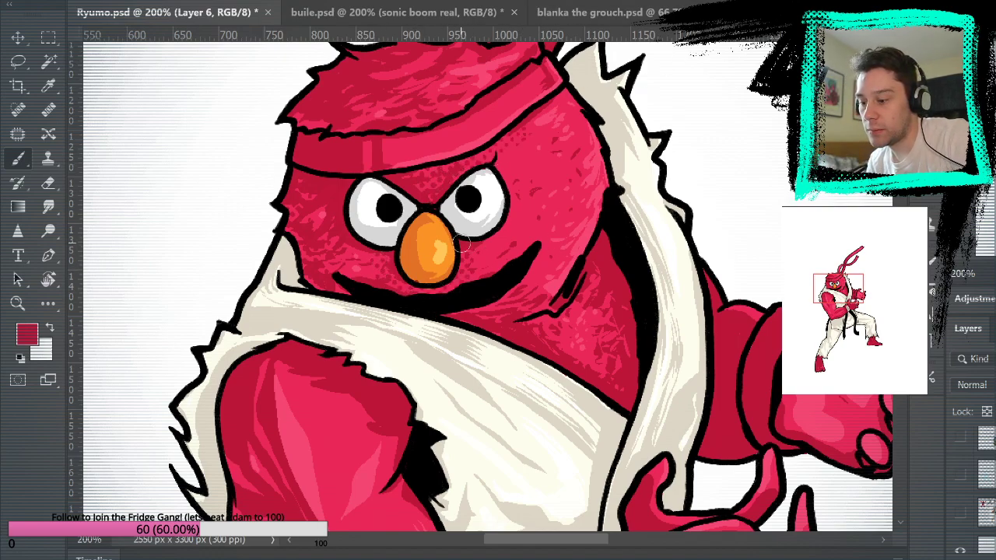
drag(631, 211, 691, 356)
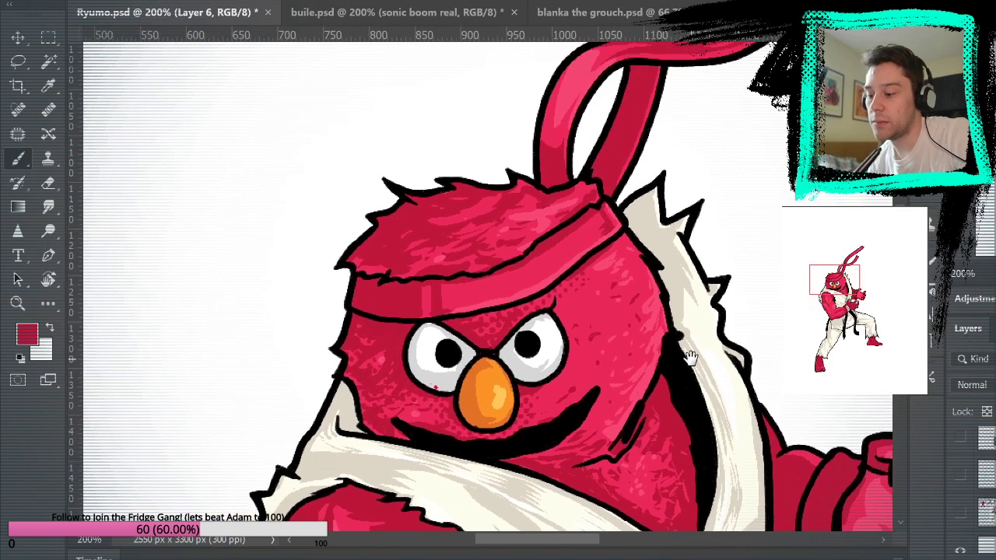
alt+click(448, 376)
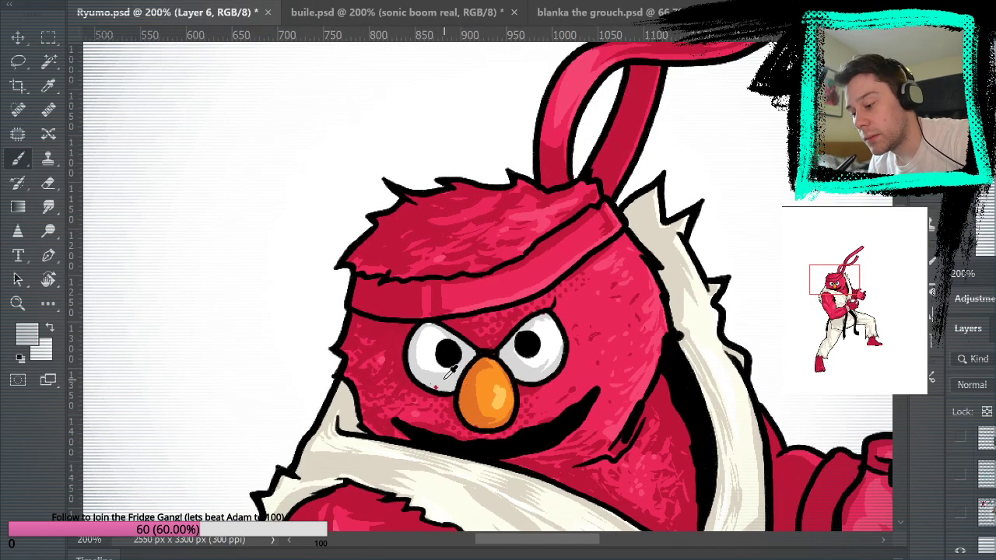
Step: Resample the dark red and brush halftone shading over the hair above the headband and along the headband
alt+click(429, 292)
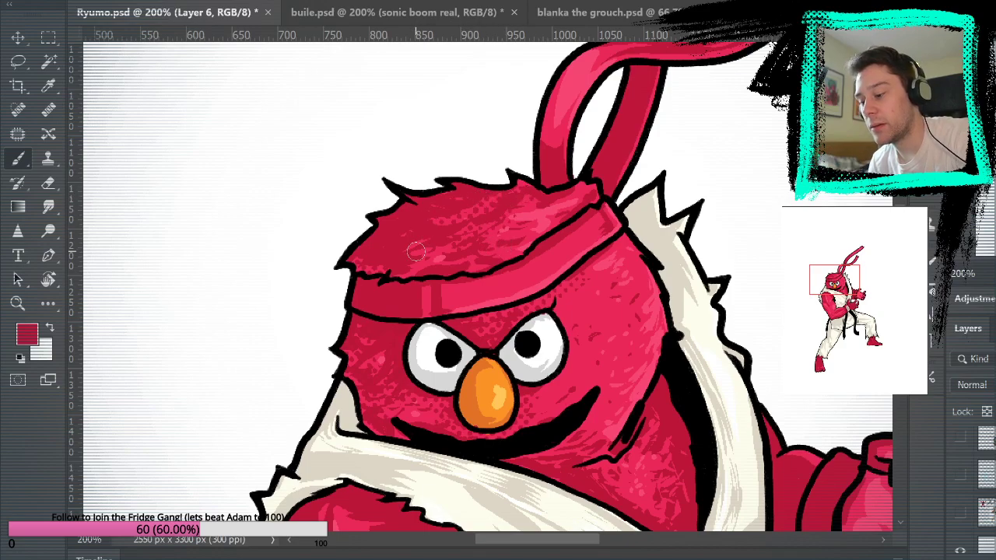
drag(702, 332, 729, 245)
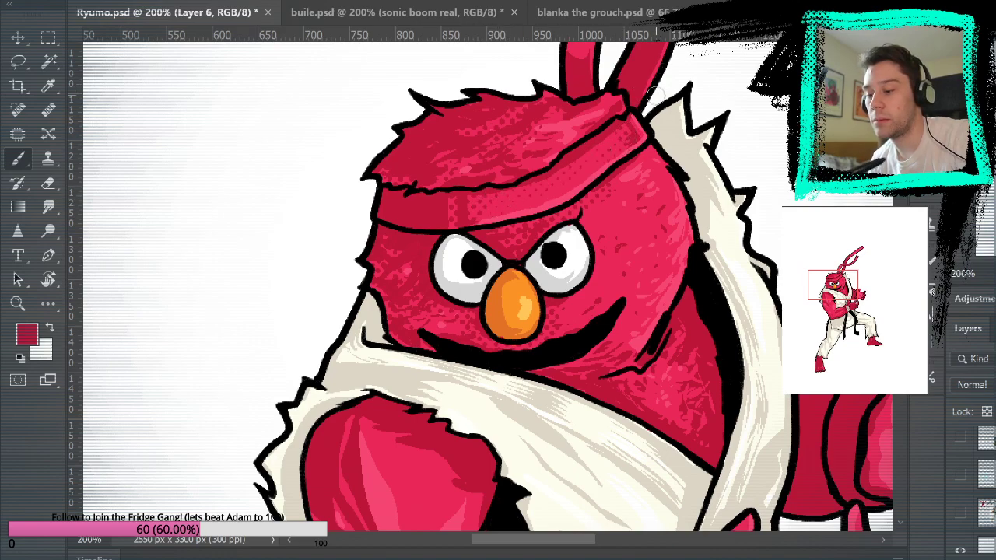
Step: Brush dark red halftone dots along both loose tails of the headband
drag(794, 366, 764, 514)
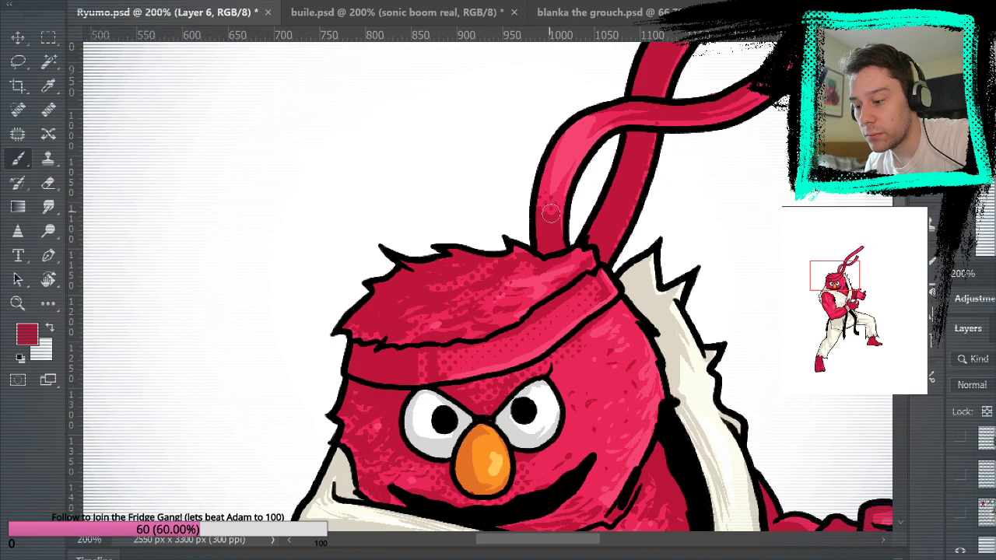
drag(746, 196, 615, 377)
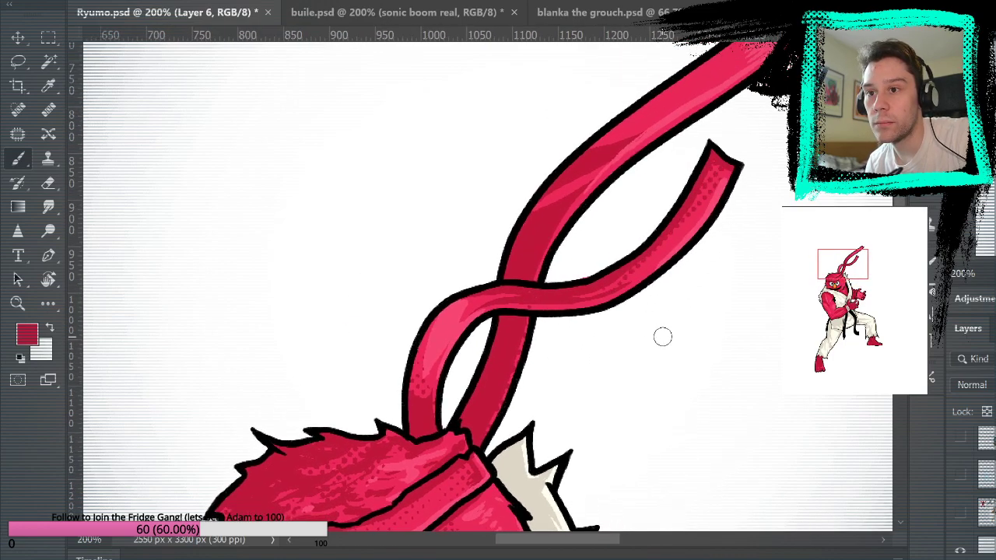
mouse_move(641, 306)
mouse_down()
mouse_move(680, 444)
mouse_move(673, 424)
mouse_up()
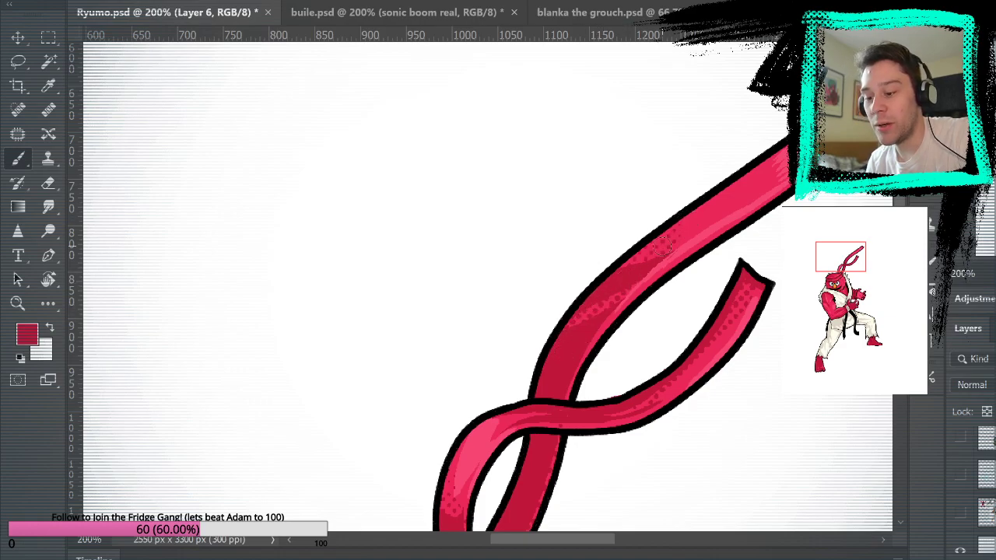
Step: Add more dark red halftone dots beside the nose, across the cheek and on the neck and chest
mouse_move(732, 429)
mouse_down()
mouse_move(794, 291)
mouse_move(796, 247)
mouse_up()
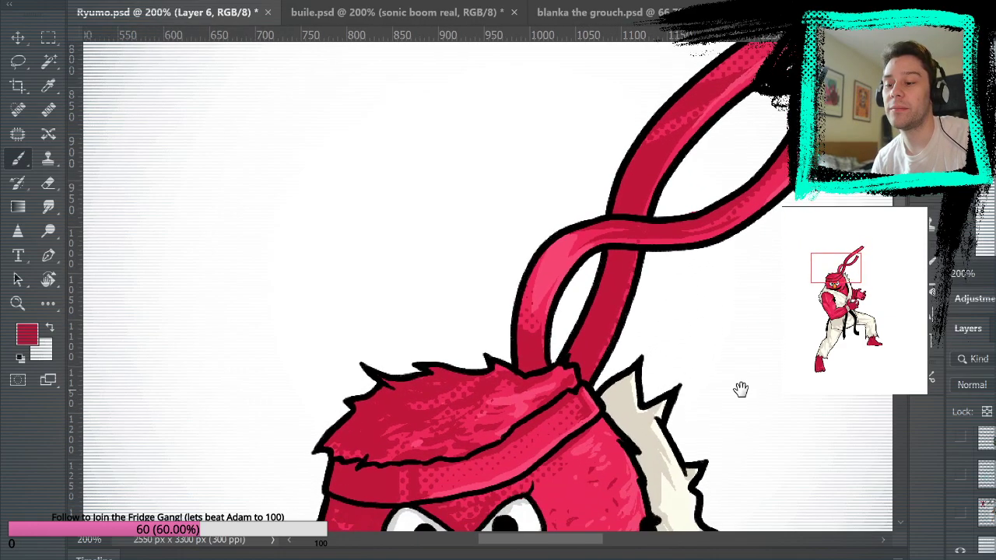
drag(740, 389, 766, 70)
drag(747, 260, 707, 385)
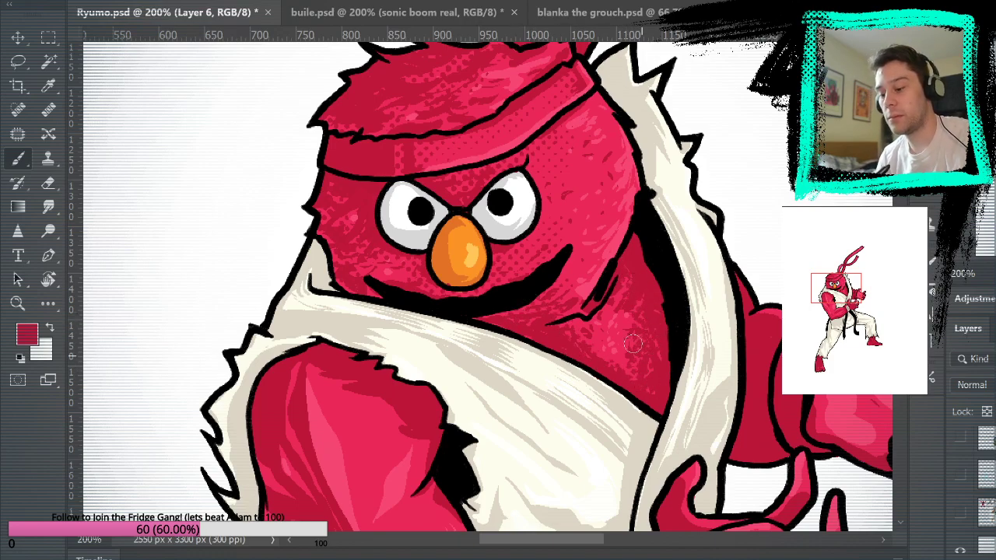
drag(781, 389, 870, 419)
drag(760, 419, 803, 329)
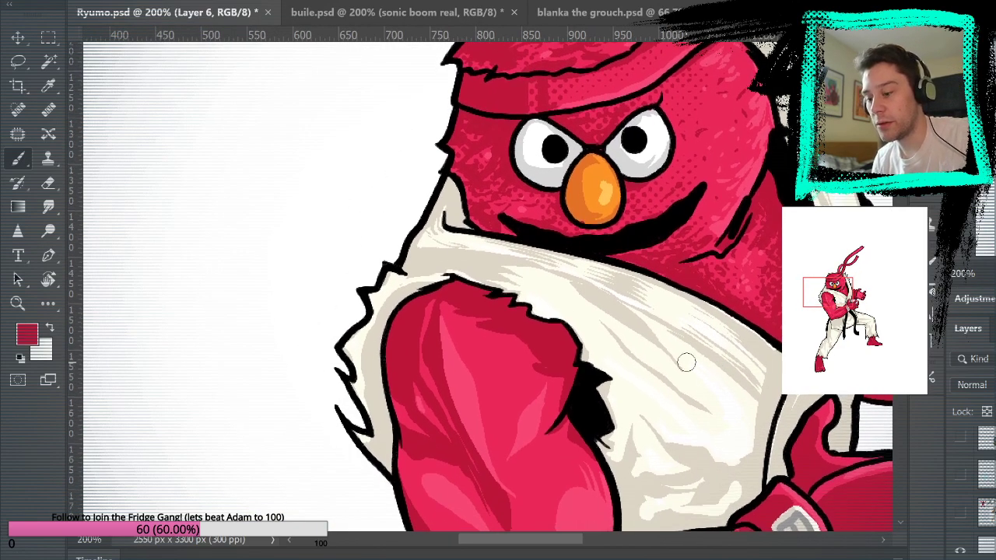
drag(719, 342, 712, 526)
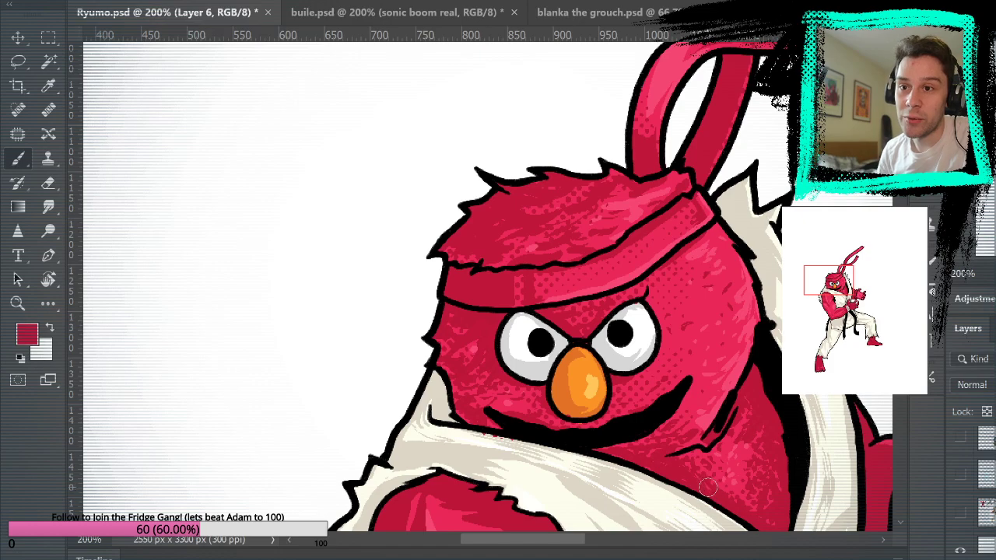
Step: Brush dark red halftone dots over the shoulder and down the outer edge of the bent arm to the elbow
drag(682, 393, 655, 146)
mouse_move(413, 248)
mouse_down()
mouse_move(449, 286)
mouse_move(458, 344)
mouse_move(514, 296)
mouse_move(473, 276)
mouse_move(469, 314)
mouse_move(439, 257)
mouse_move(510, 308)
mouse_move(456, 363)
mouse_move(435, 284)
mouse_move(406, 235)
mouse_up()
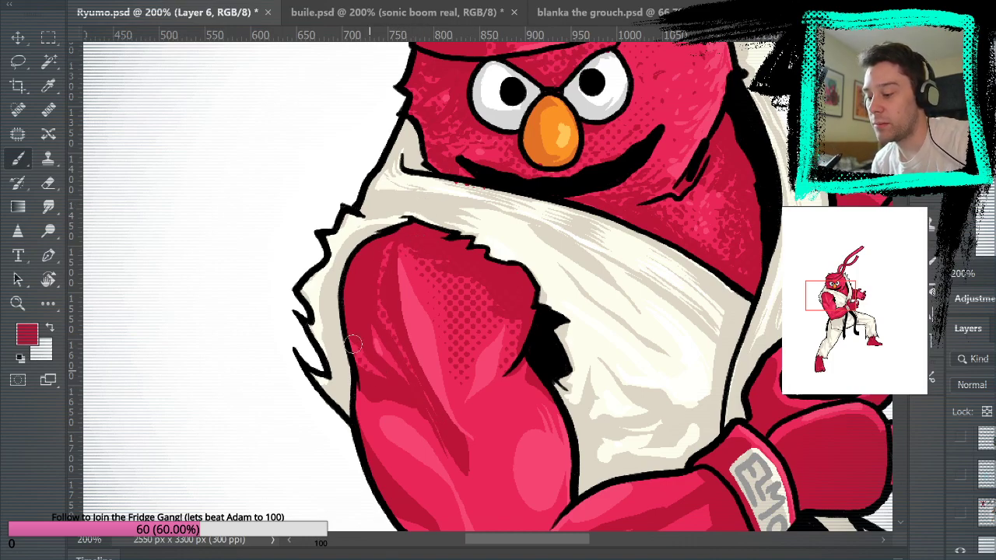
mouse_move(572, 413)
mouse_down()
mouse_move(483, 253)
mouse_move(552, 299)
mouse_move(551, 290)
mouse_up()
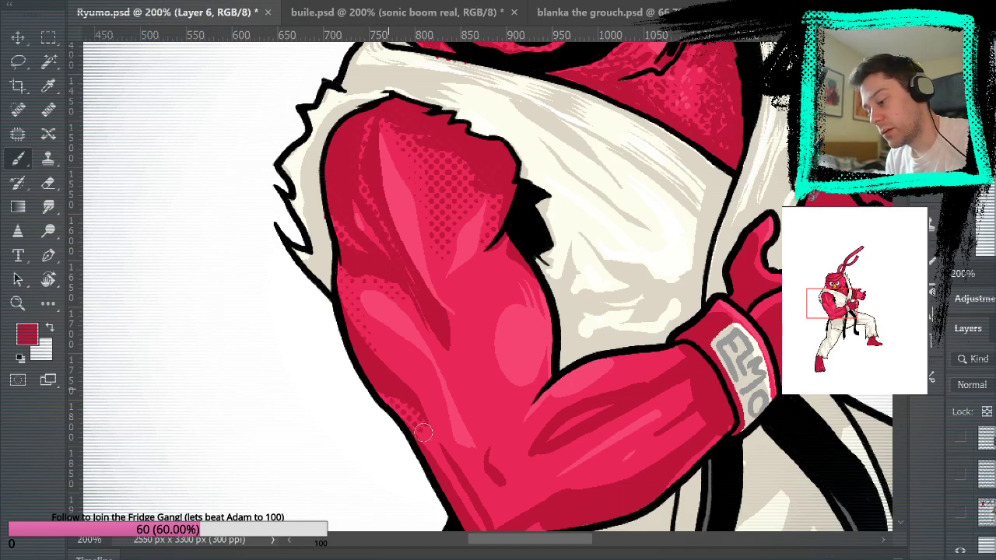
drag(429, 394, 397, 304)
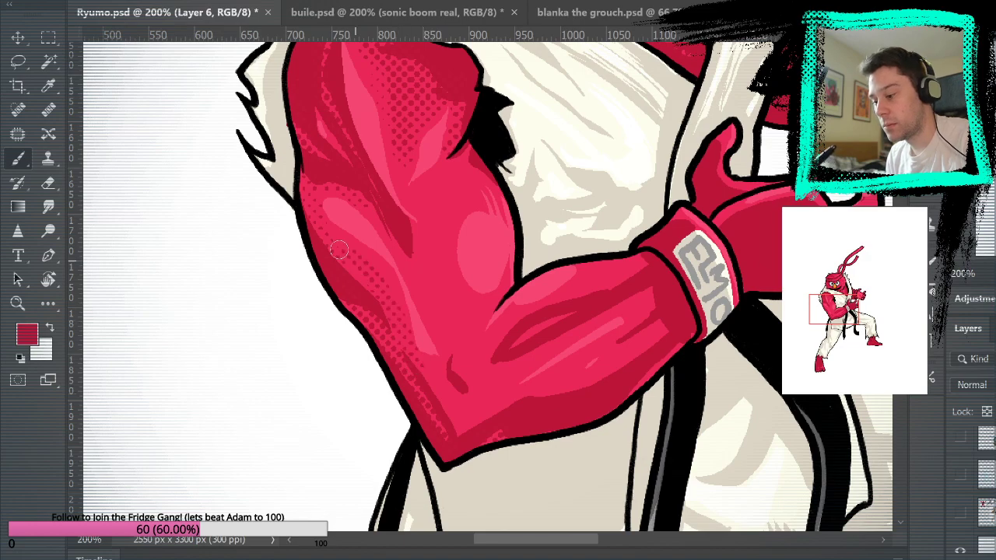
Step: Brush dark red halftone dots on the inner upper arm, the elbow and the forearm up to the wristband
mouse_move(631, 217)
mouse_down()
mouse_move(671, 316)
mouse_move(664, 298)
mouse_up()
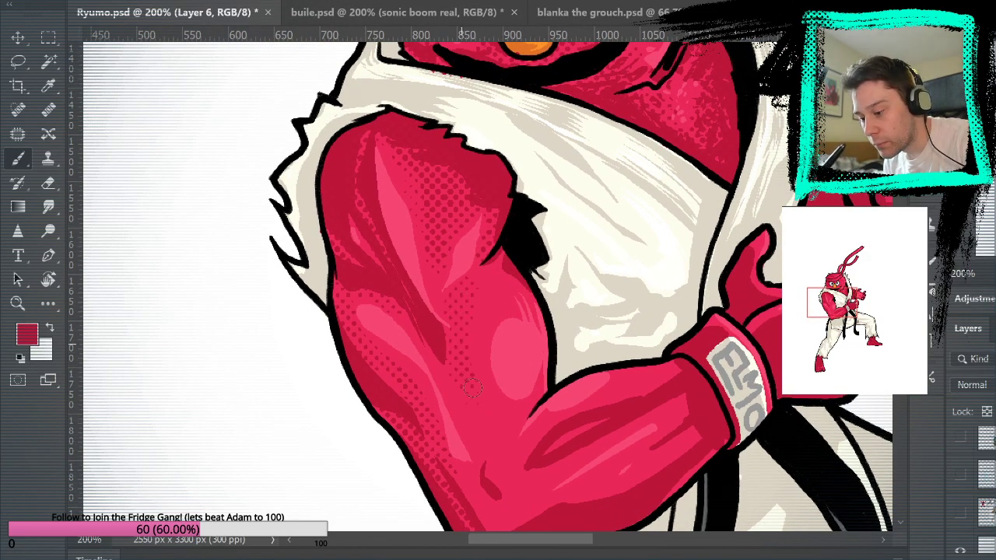
drag(697, 325, 714, 201)
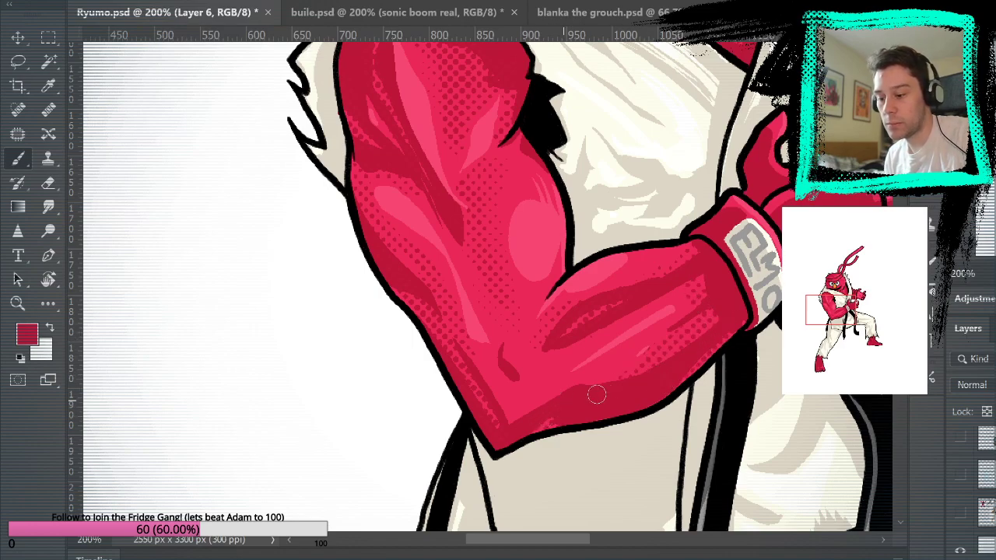
mouse_move(800, 355)
mouse_down()
mouse_move(716, 482)
mouse_move(708, 362)
mouse_up()
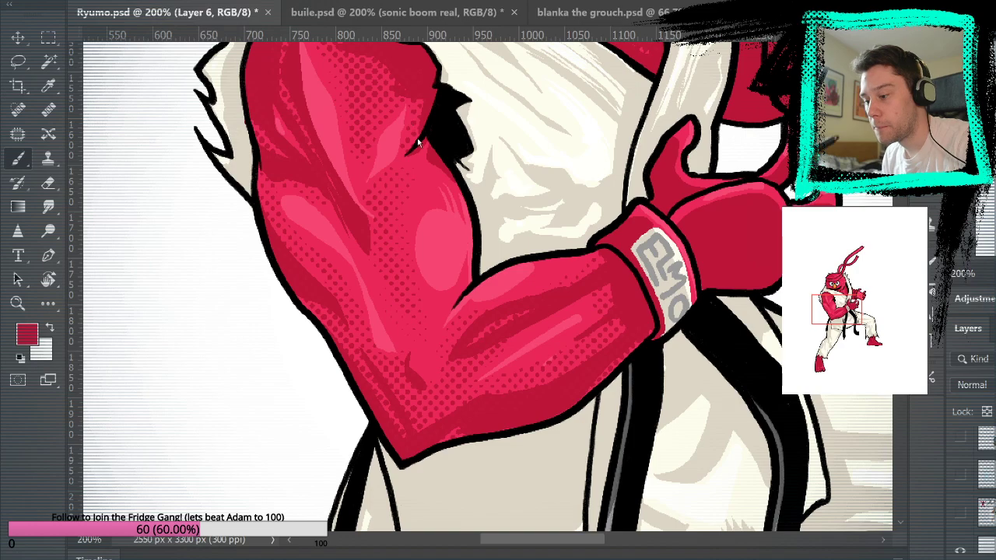
Step: Review the whole figure and inspect the shading of both hands up close
key(ctrl+0)
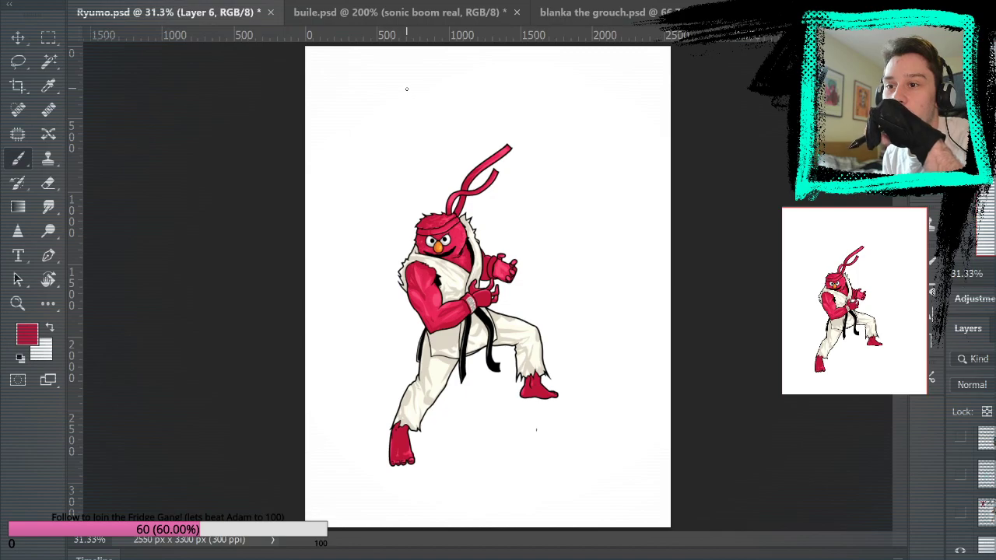
key(z)
click(515, 286)
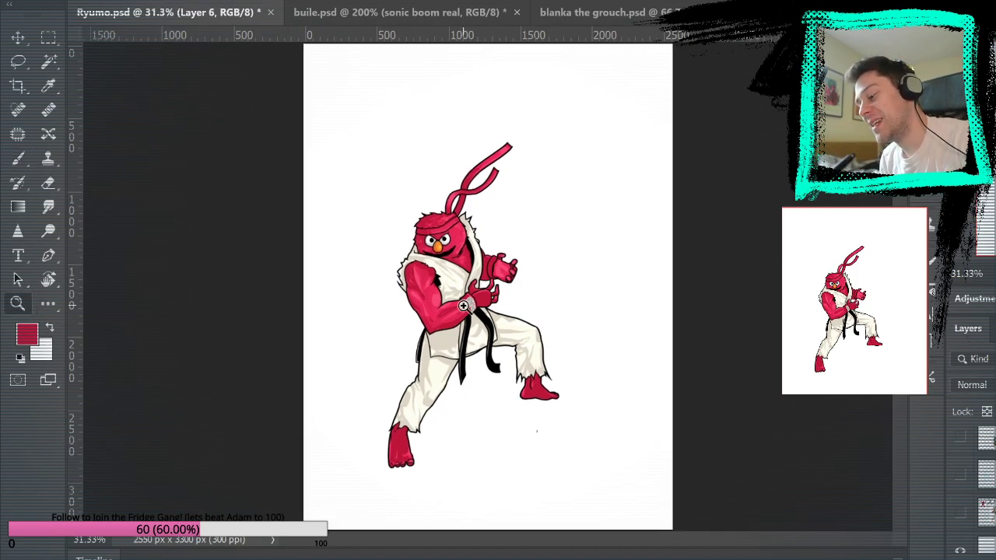
click(520, 285)
click(522, 286)
click(525, 289)
click(524, 300)
drag(484, 291, 708, 193)
key(b)
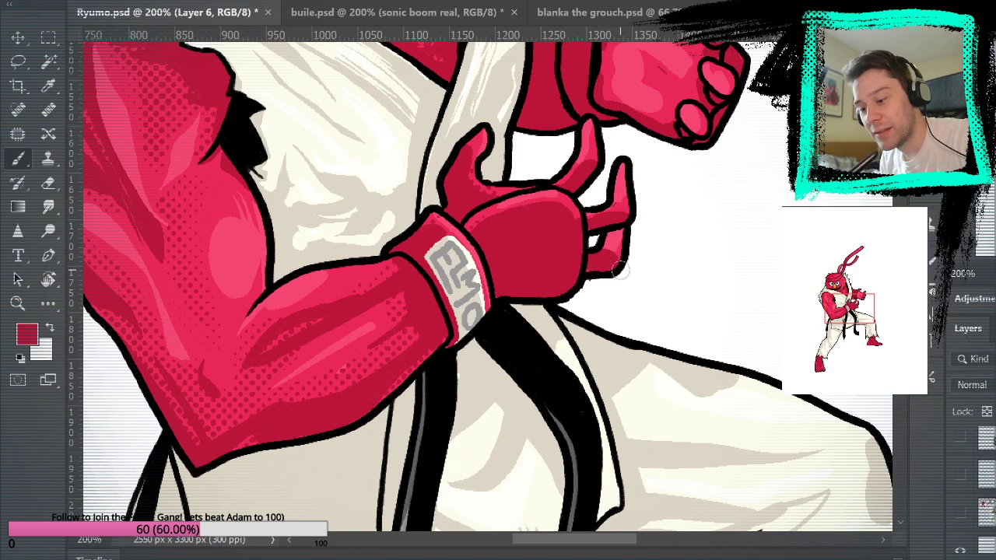
drag(625, 267, 654, 487)
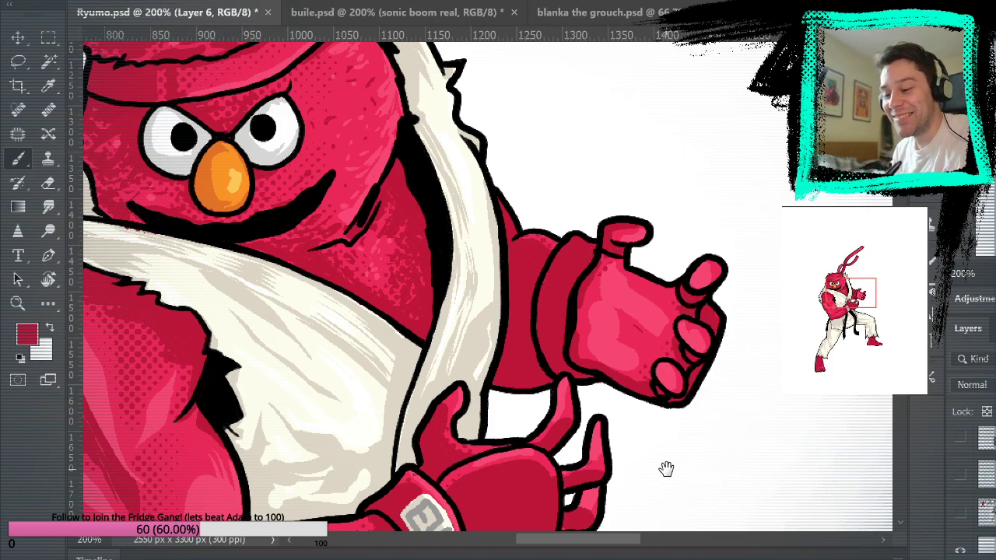
drag(665, 465, 733, 266)
Step: Brush dark red halftone dots over the lighter highlights on both feet
drag(748, 228, 754, 219)
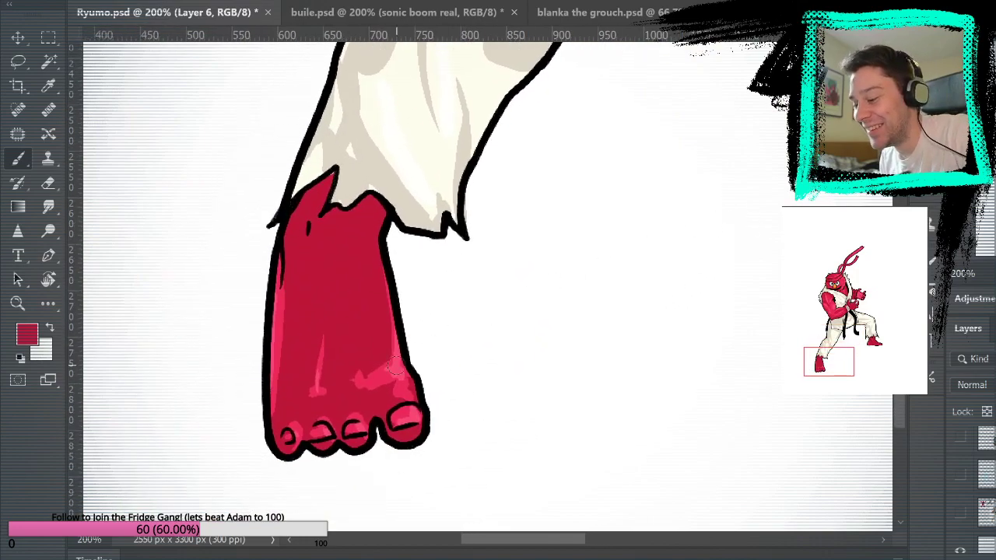
drag(283, 256, 287, 339)
drag(323, 389, 323, 346)
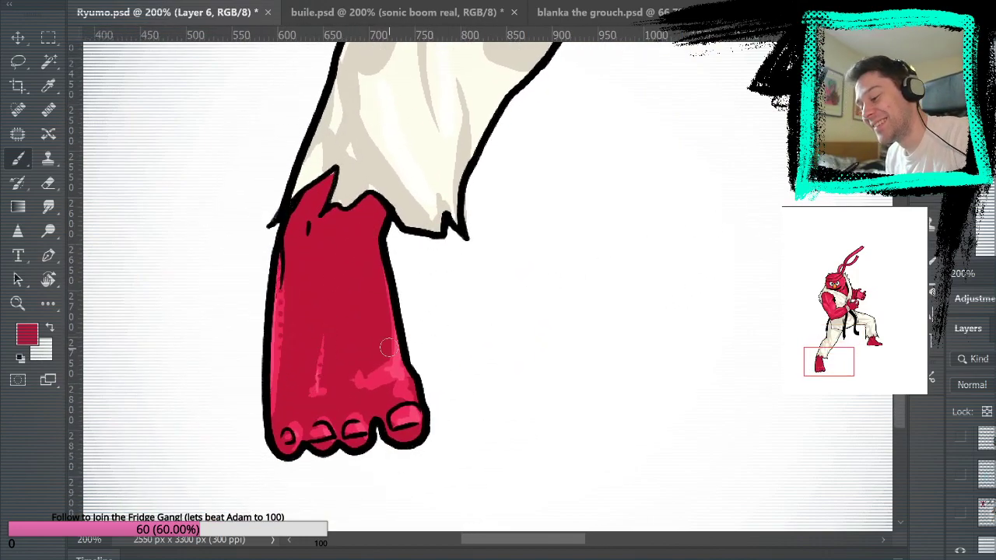
drag(775, 268, 274, 330)
mouse_move(768, 260)
mouse_down()
mouse_move(589, 343)
mouse_move(547, 500)
mouse_up()
drag(443, 225, 452, 269)
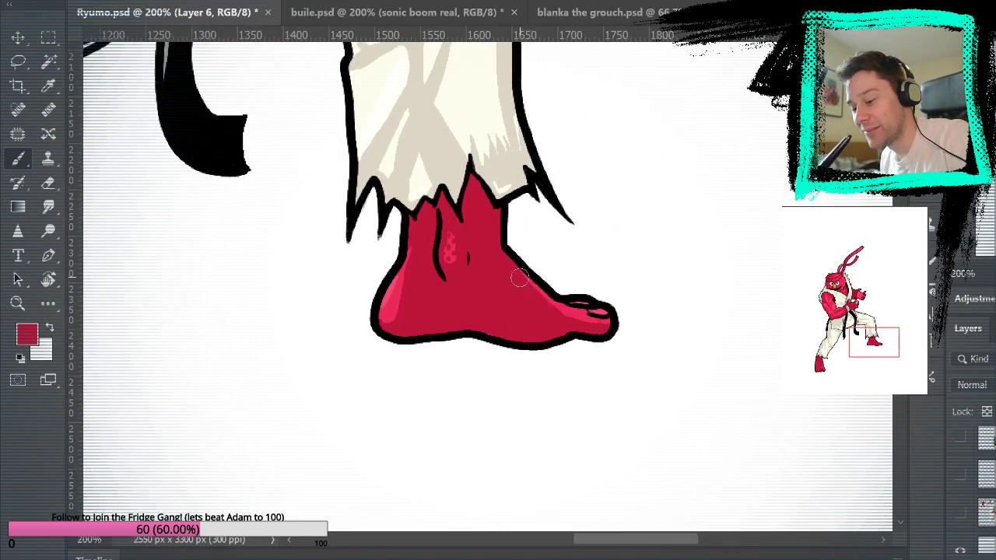
Step: Sample the brighter red from the headband and brush halftone dots into the dark shading of the headband tails
drag(651, 203, 777, 416)
drag(762, 191, 771, 278)
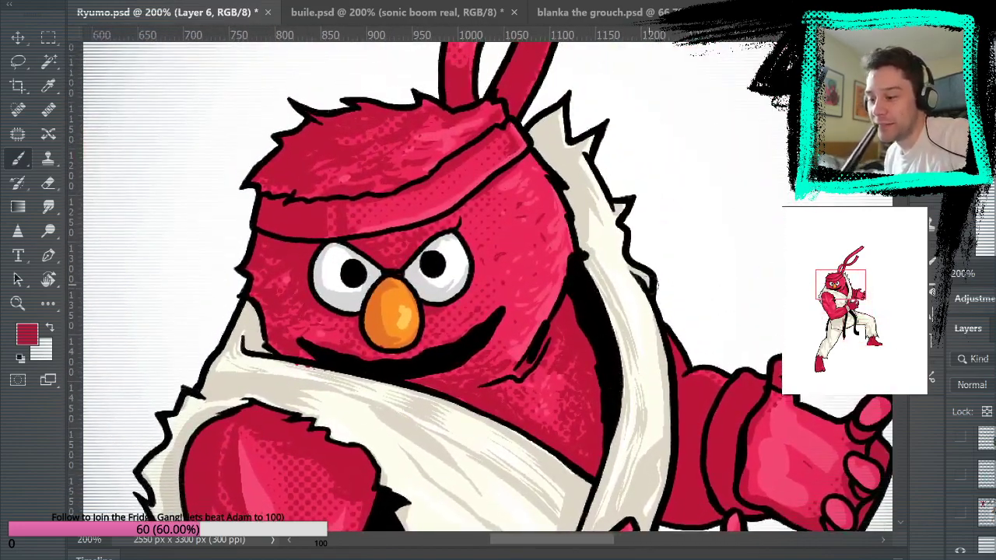
alt+click(475, 171)
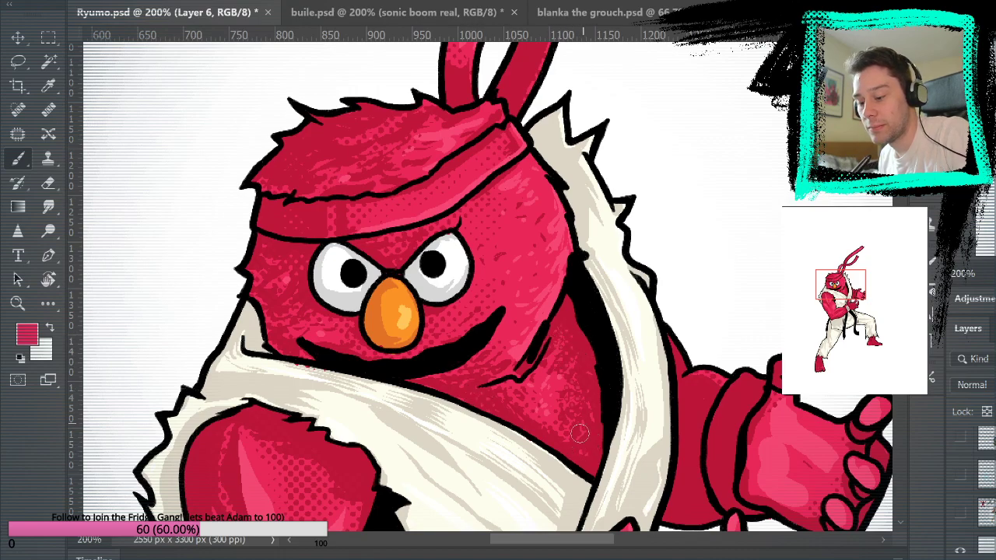
drag(629, 171, 666, 342)
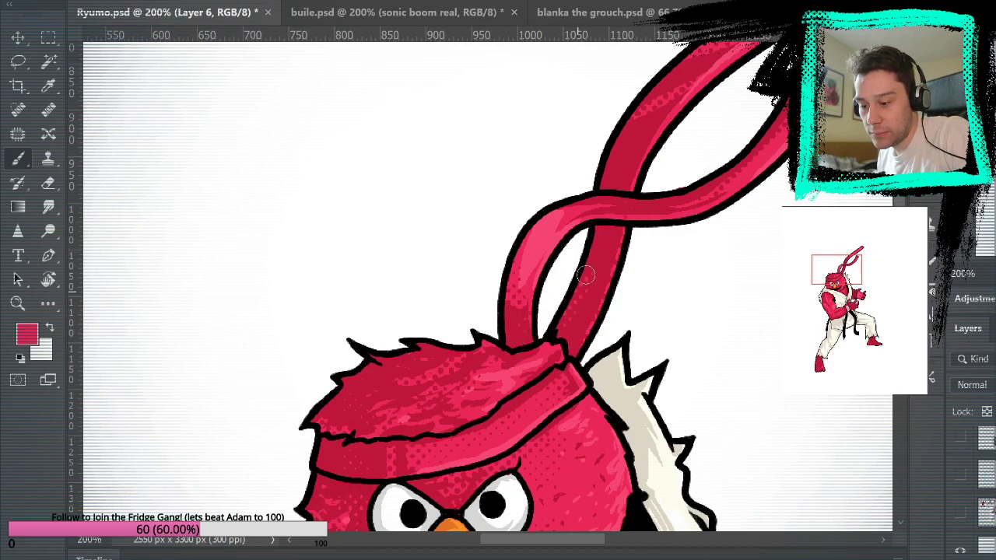
drag(742, 303, 660, 447)
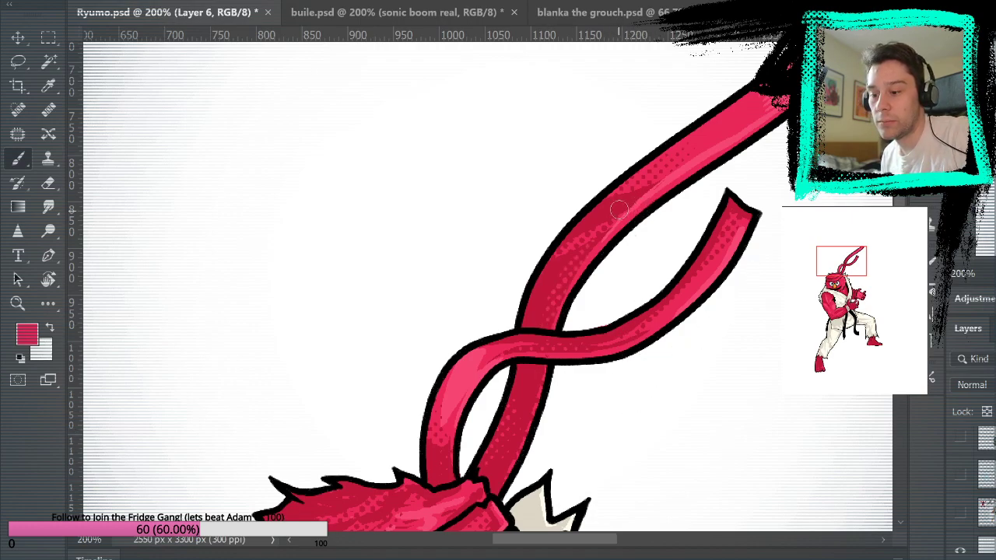
Step: Brush brighter red halftone dots into the dark shading of the bent arm and onto both hands
drag(667, 418, 709, 169)
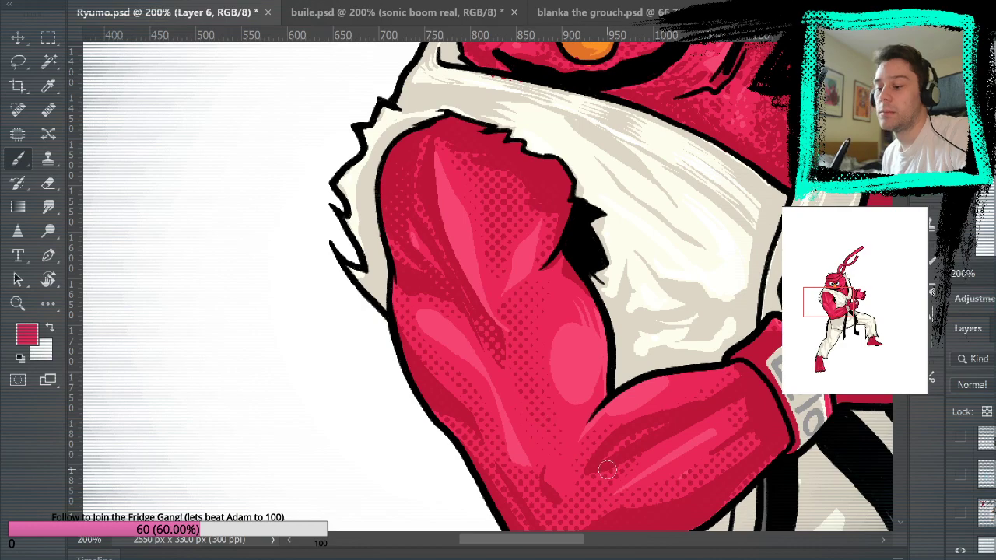
drag(618, 465, 631, 183)
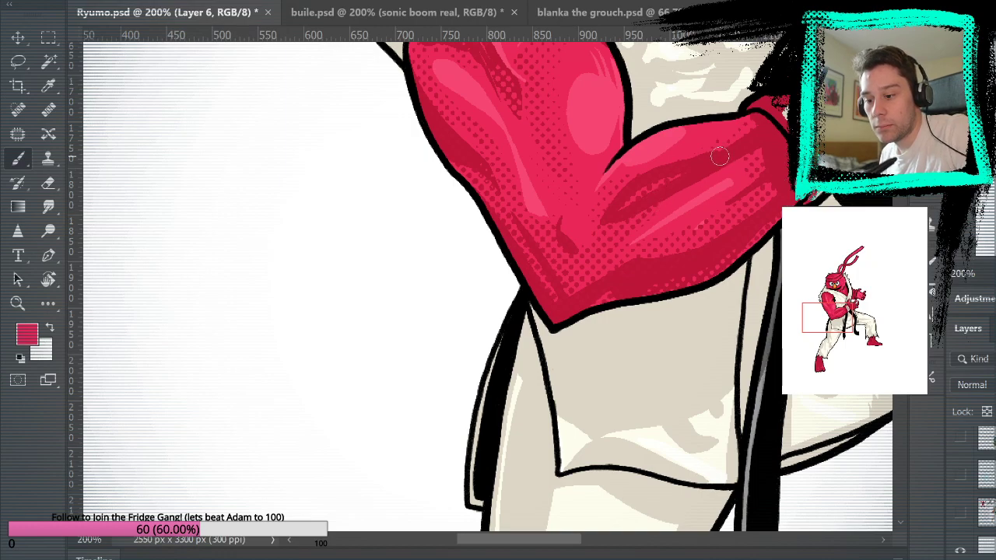
drag(862, 275, 597, 446)
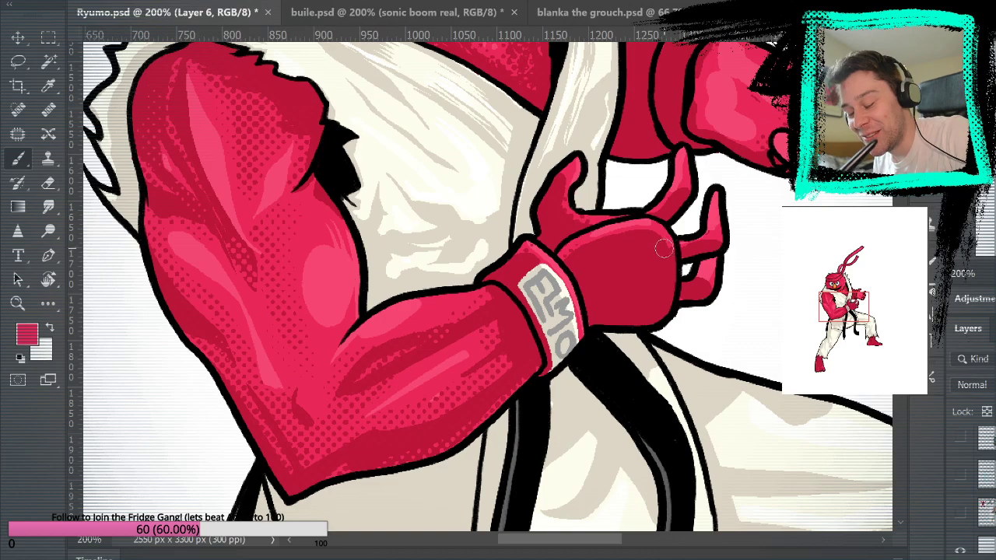
mouse_move(657, 253)
mouse_down()
mouse_move(648, 246)
mouse_move(614, 260)
mouse_up()
drag(850, 352, 691, 482)
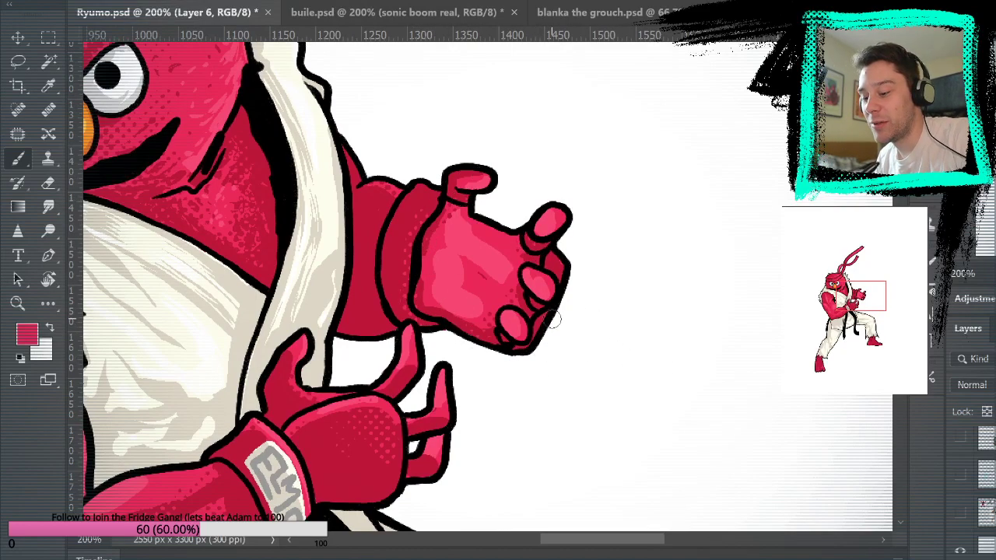
Step: Brush brighter red halftone dots beside the heel and toes of the bent leg's foot and over the dark areas of the other foot
mouse_move(602, 411)
mouse_down()
mouse_move(695, 478)
mouse_move(881, 397)
mouse_move(890, 425)
mouse_move(778, 171)
mouse_move(742, 207)
mouse_move(701, 384)
mouse_move(731, 438)
mouse_move(662, 207)
mouse_move(640, 215)
mouse_up()
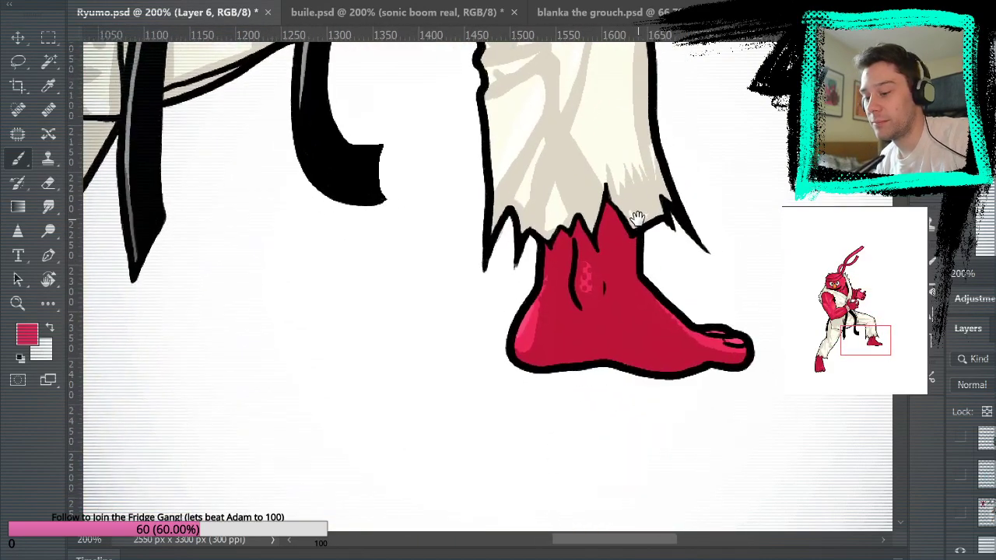
mouse_move(548, 355)
mouse_down()
mouse_move(545, 312)
mouse_move(548, 240)
mouse_up()
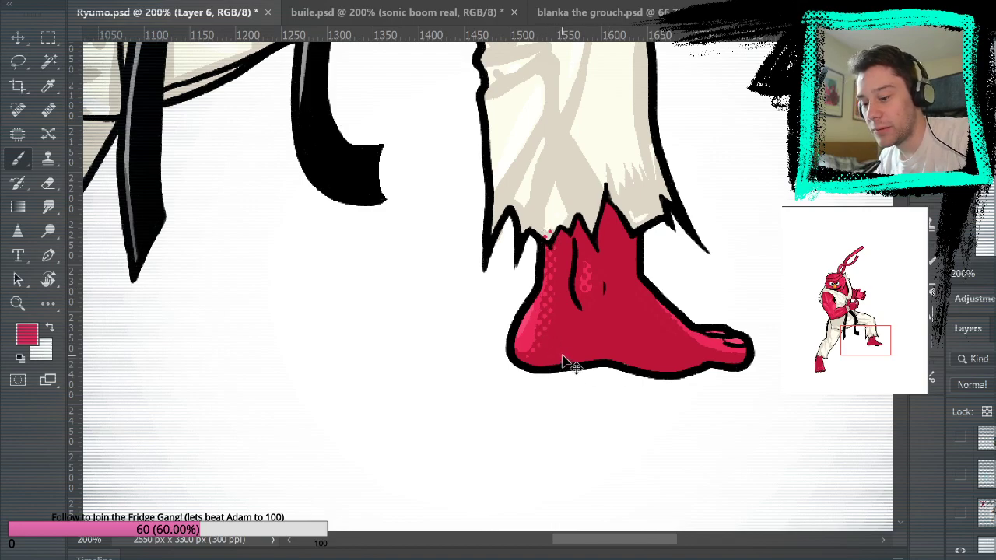
key(ctrl+z)
drag(544, 302, 541, 344)
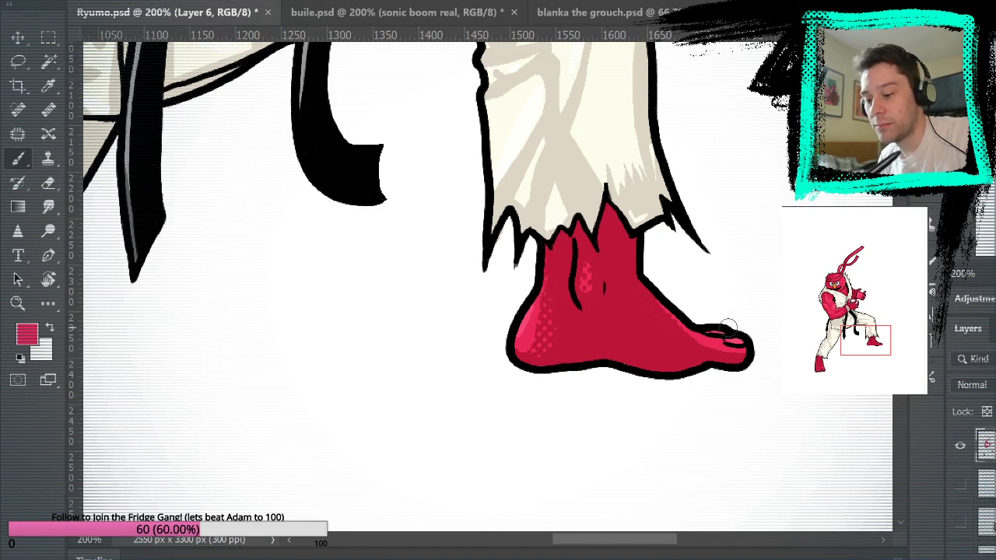
mouse_move(682, 449)
mouse_down()
mouse_move(802, 400)
mouse_move(744, 455)
mouse_up()
mouse_move(519, 430)
mouse_down()
mouse_move(503, 401)
mouse_move(577, 394)
mouse_up()
mouse_move(606, 354)
mouse_down()
mouse_move(602, 292)
mouse_move(588, 362)
mouse_move(567, 370)
mouse_move(636, 353)
mouse_up()
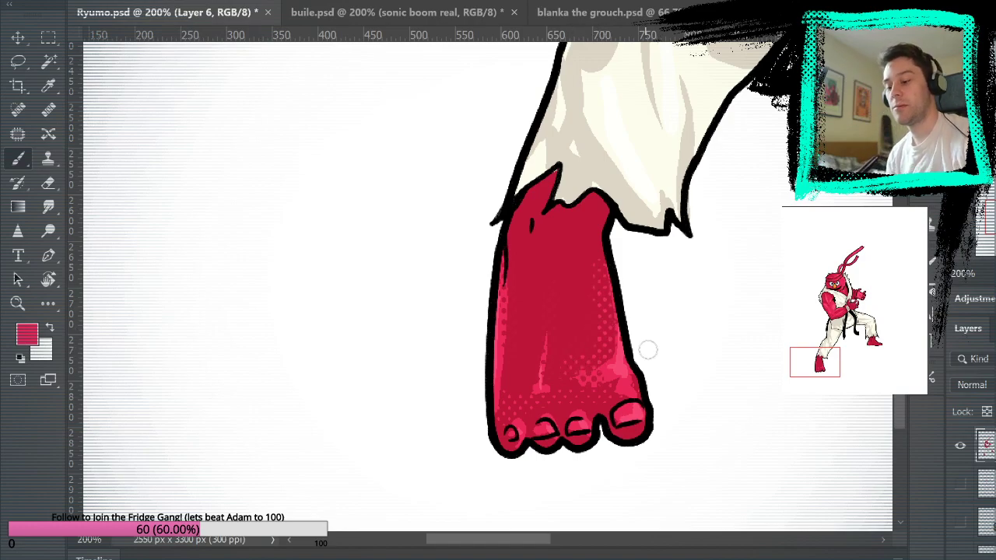
Step: Brush medium red halftone dots over the lighter highlights of the bent arm and the open palm
drag(772, 348, 689, 367)
mouse_move(720, 269)
mouse_down()
mouse_move(644, 462)
mouse_move(706, 472)
mouse_move(693, 374)
mouse_move(705, 278)
mouse_move(702, 360)
mouse_up()
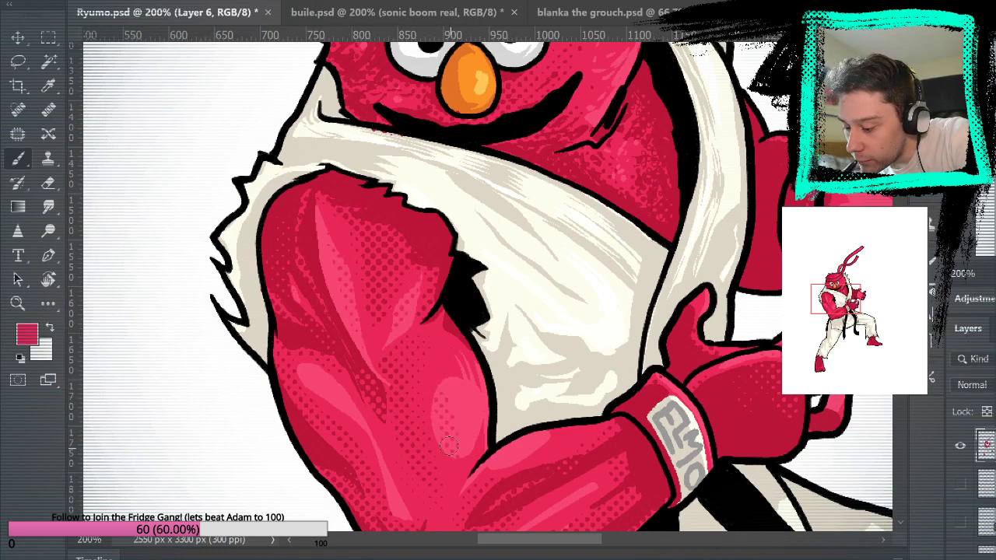
drag(573, 374, 614, 186)
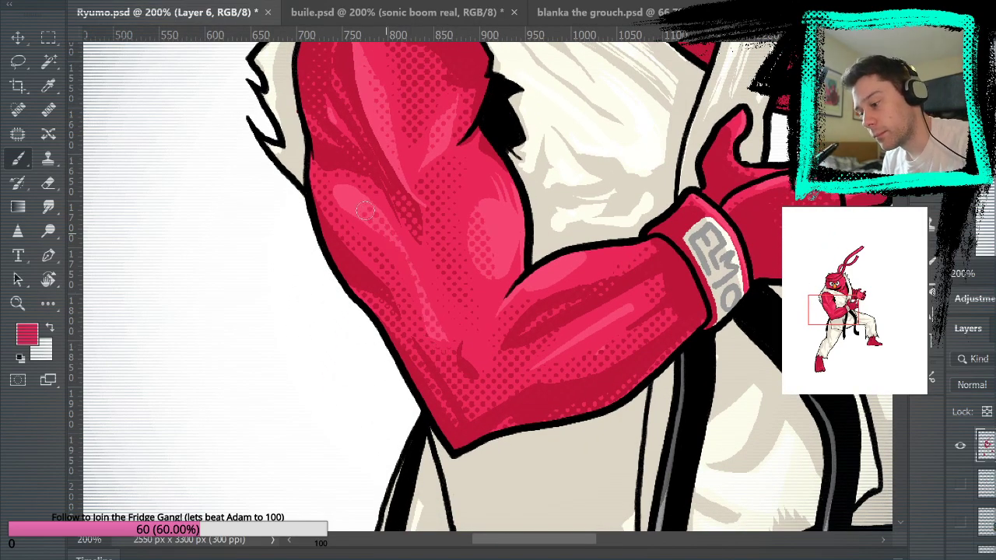
drag(733, 382, 691, 349)
drag(641, 275, 641, 417)
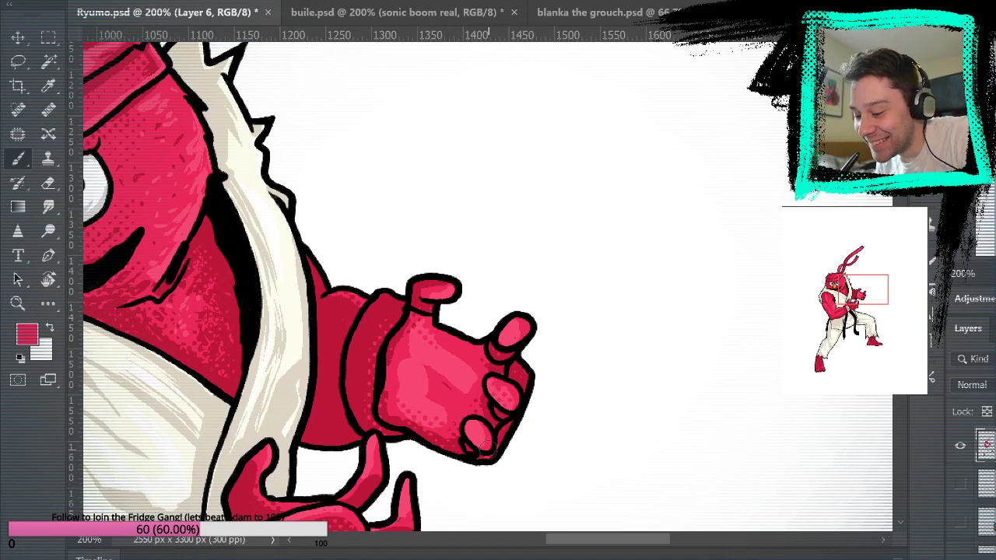
Step: Brush medium red halftone dots over the light highlights on the headband tails
mouse_move(433, 280)
mouse_down()
mouse_move(708, 306)
mouse_move(683, 333)
mouse_up()
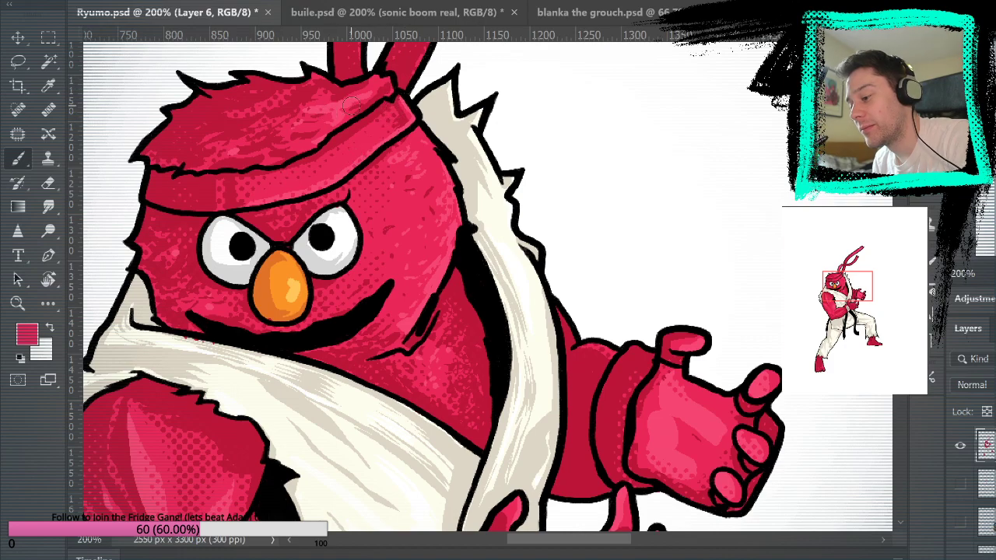
drag(634, 256, 630, 422)
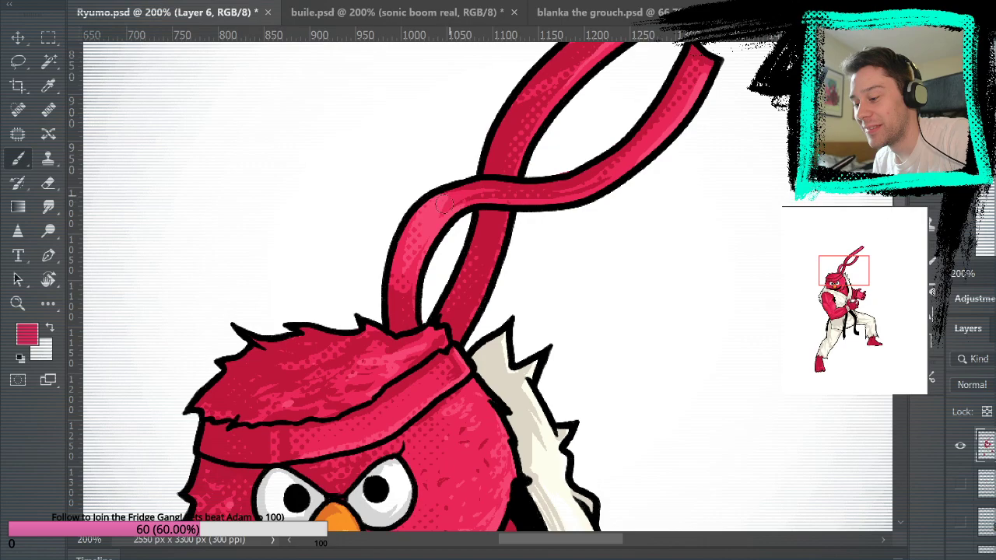
drag(696, 233, 678, 431)
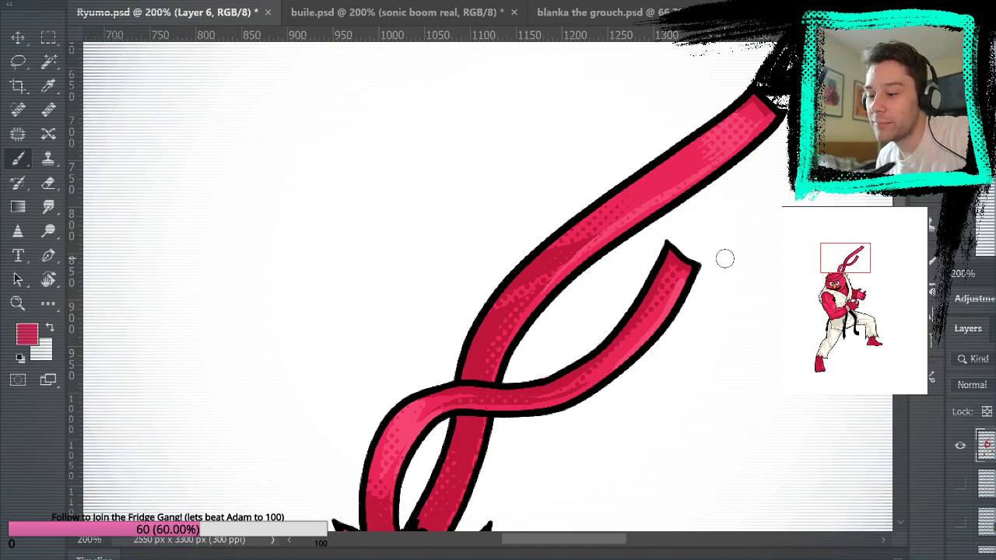
drag(660, 451, 725, 249)
drag(720, 340, 655, 530)
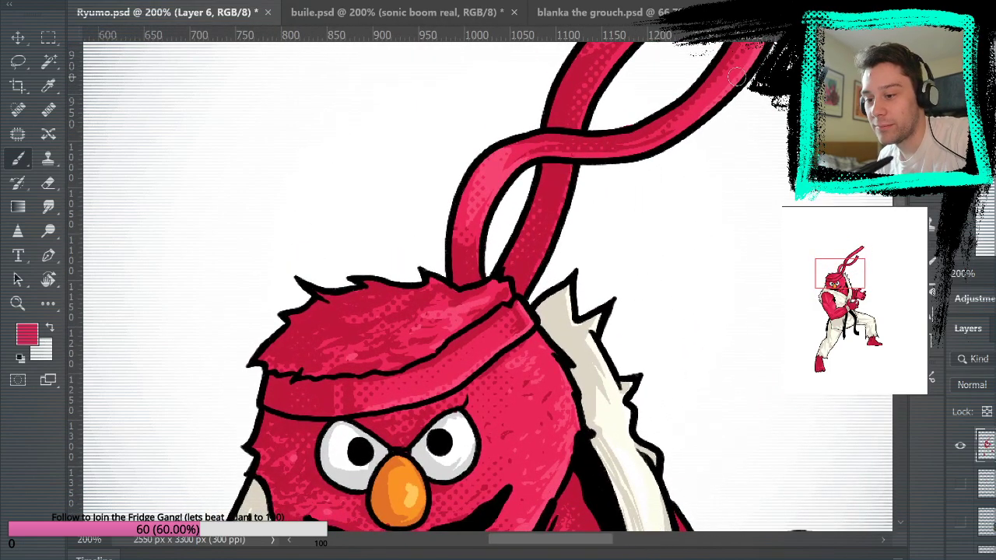
Step: Brush medium red halftone dots over the light bicep highlight of the bent arm
drag(678, 341, 736, 195)
drag(709, 450, 741, 167)
drag(740, 325, 757, 454)
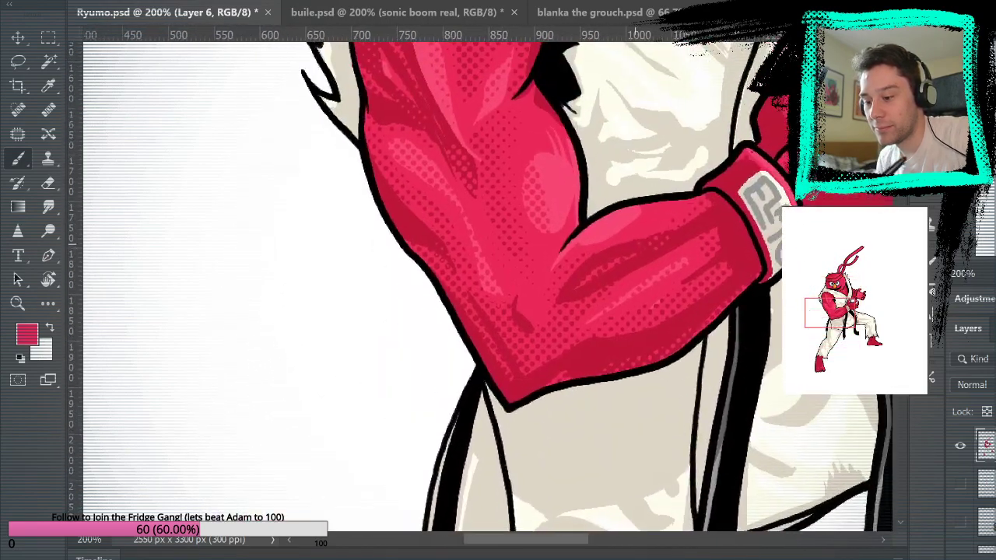
drag(644, 347, 739, 94)
drag(686, 137, 662, 412)
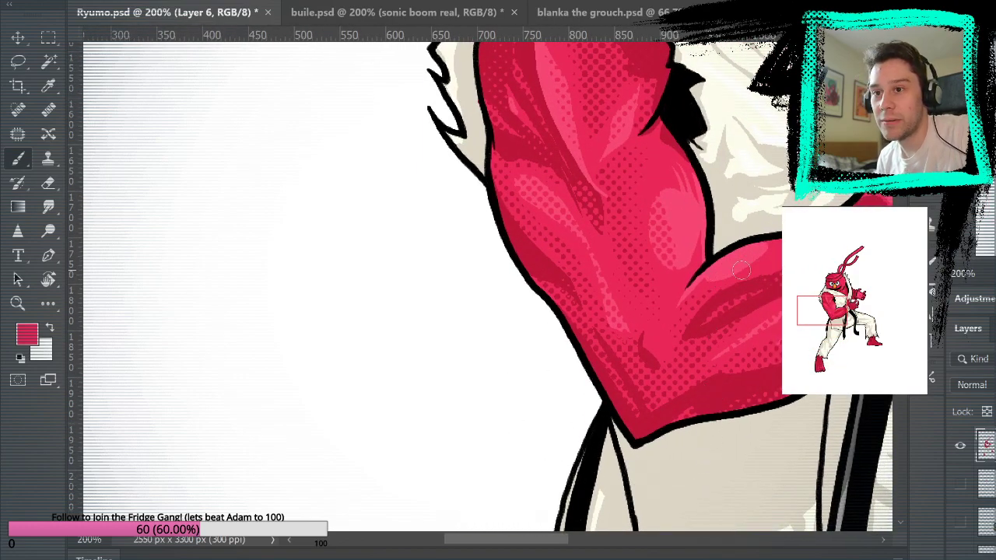
Step: Erase the stray black mark in the empty area below the bent leg's foot, and return to the Brush on the halftone layer
drag(715, 432, 723, 101)
drag(704, 475, 707, 295)
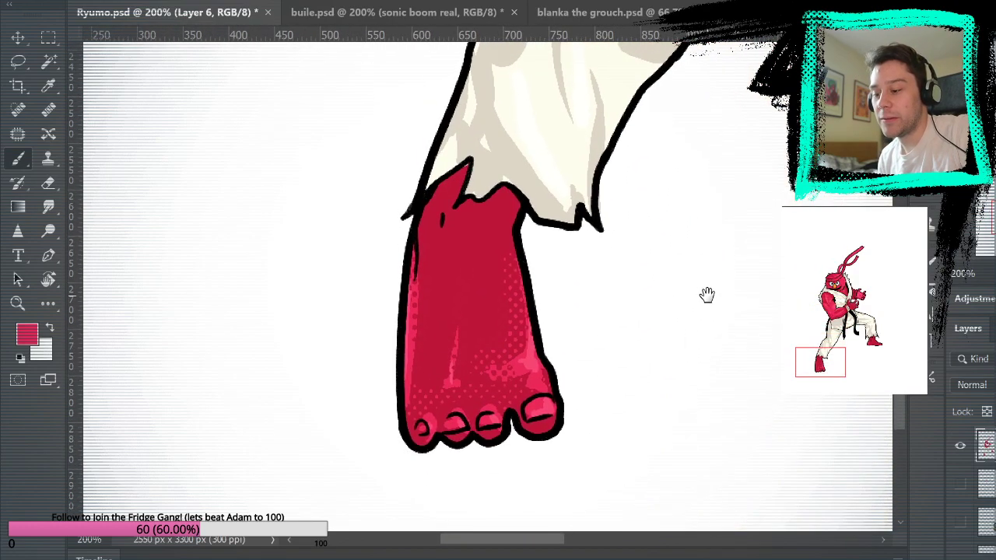
mouse_move(778, 411)
mouse_down()
mouse_move(580, 402)
mouse_move(683, 417)
mouse_move(721, 451)
mouse_move(749, 350)
mouse_up()
click(48, 184)
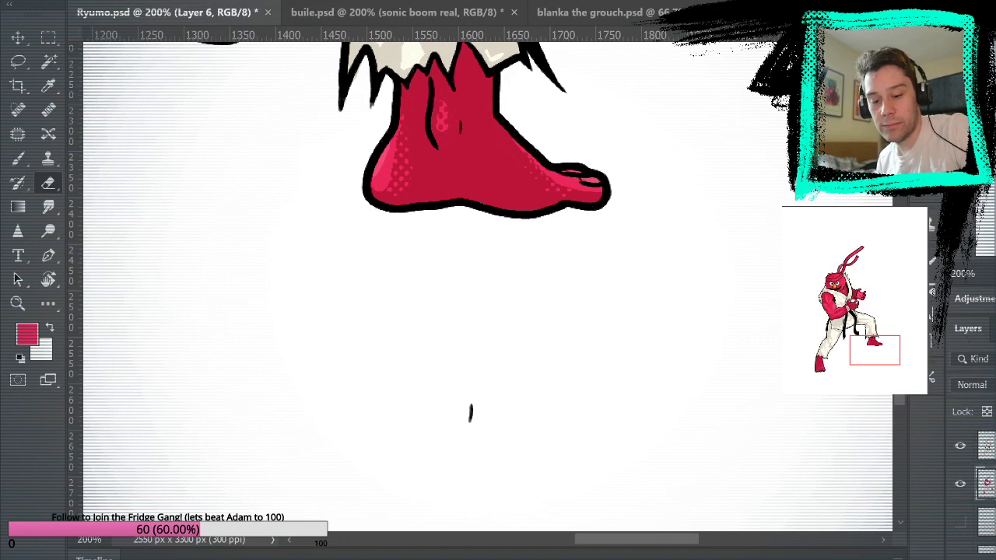
click(978, 451)
click(983, 483)
drag(664, 184, 756, 474)
drag(654, 311, 756, 391)
click(18, 159)
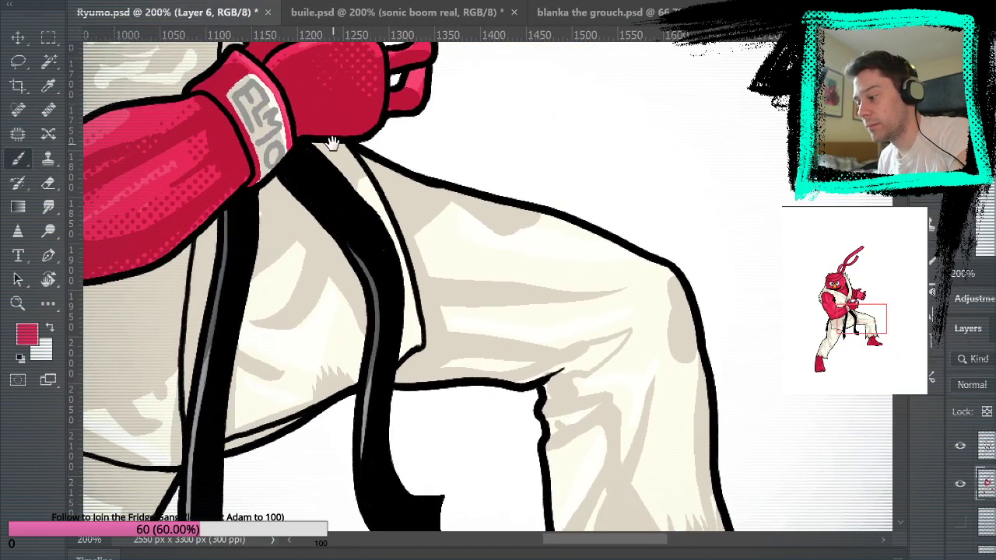
Step: Sample the light pink highlight color from the fur on top of the head for brushing halftone dots
drag(313, 147, 596, 447)
drag(623, 238, 604, 281)
mouse_move(584, 118)
mouse_down()
mouse_move(639, 312)
mouse_move(644, 396)
mouse_up()
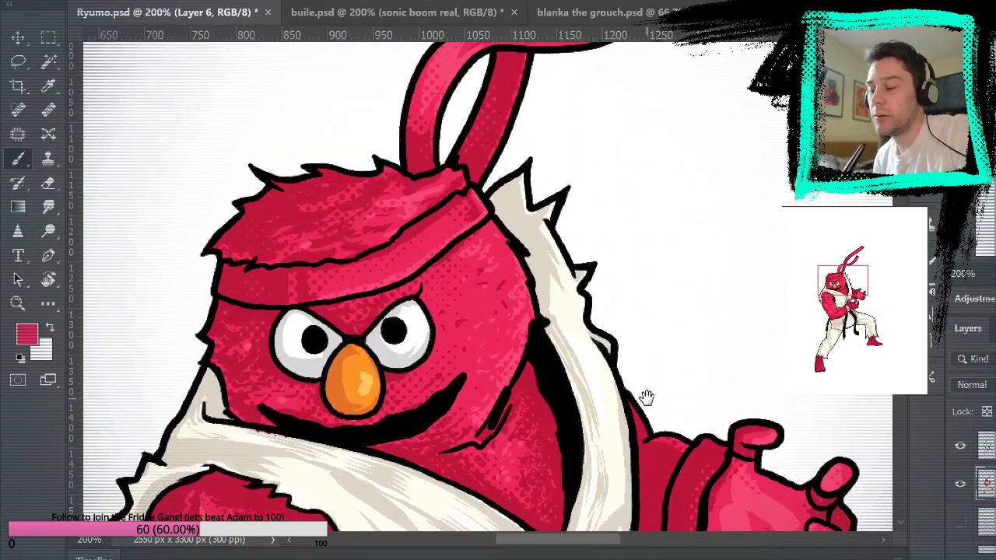
mouse_move(674, 234)
mouse_down()
mouse_move(693, 396)
mouse_move(658, 214)
mouse_move(658, 544)
mouse_move(631, 218)
mouse_up()
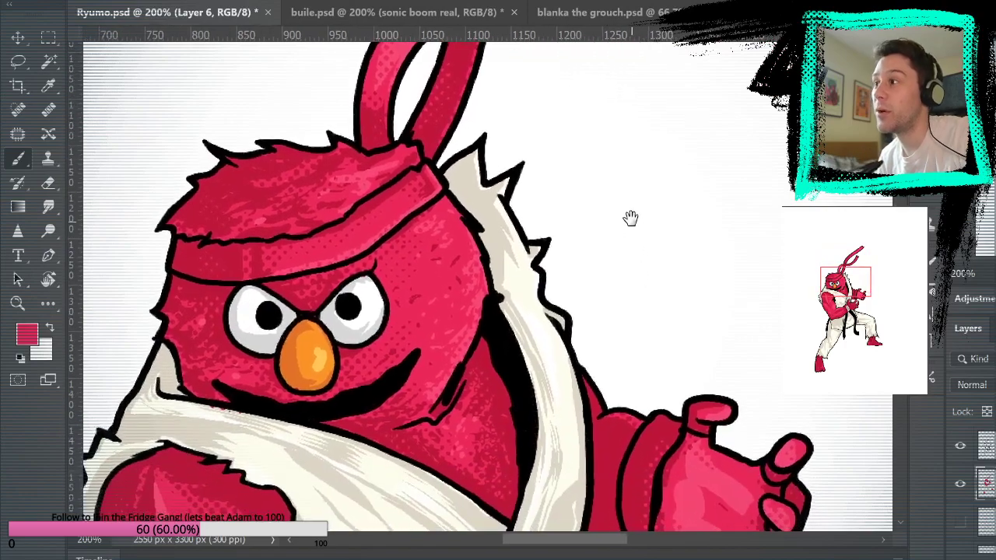
alt+click(373, 162)
drag(475, 268, 594, 188)
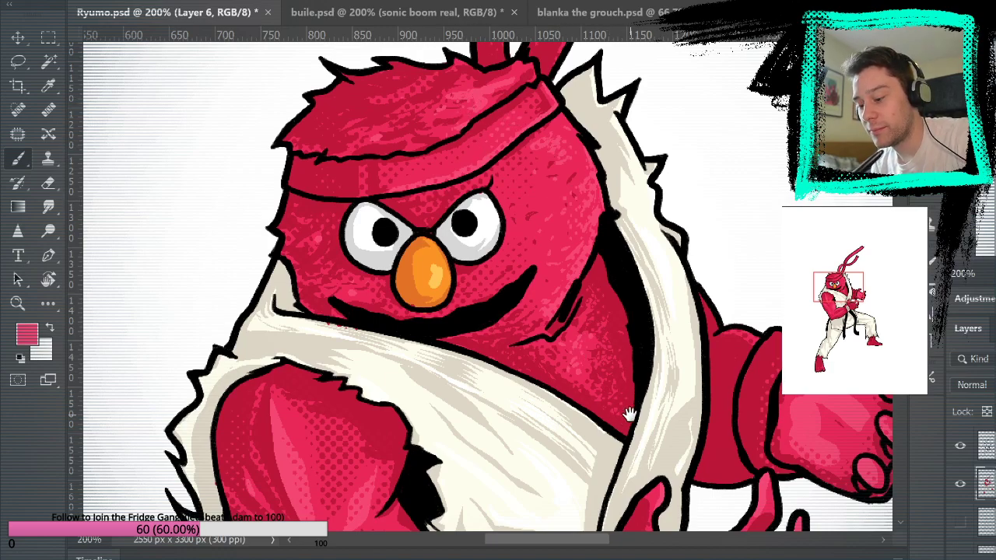
Step: Brush light pink halftone dots along the edges of the highlights on the bent arm's shoulder and bicep
drag(624, 419, 753, 147)
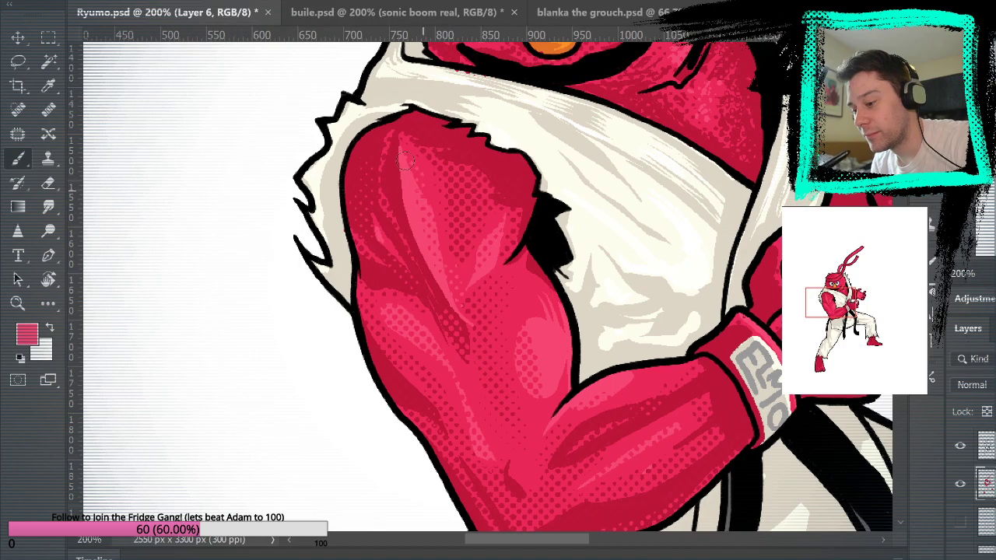
drag(499, 436, 569, 285)
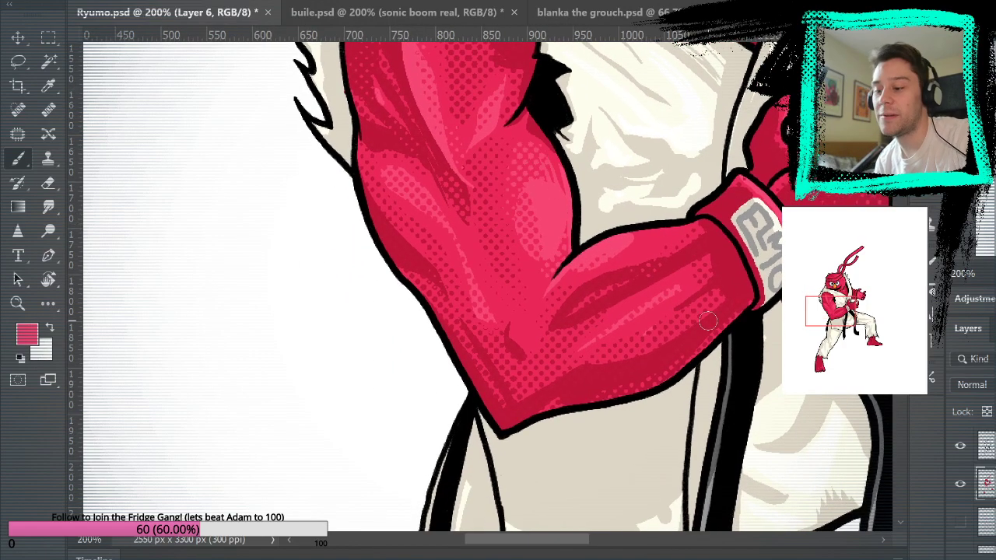
drag(771, 265, 494, 399)
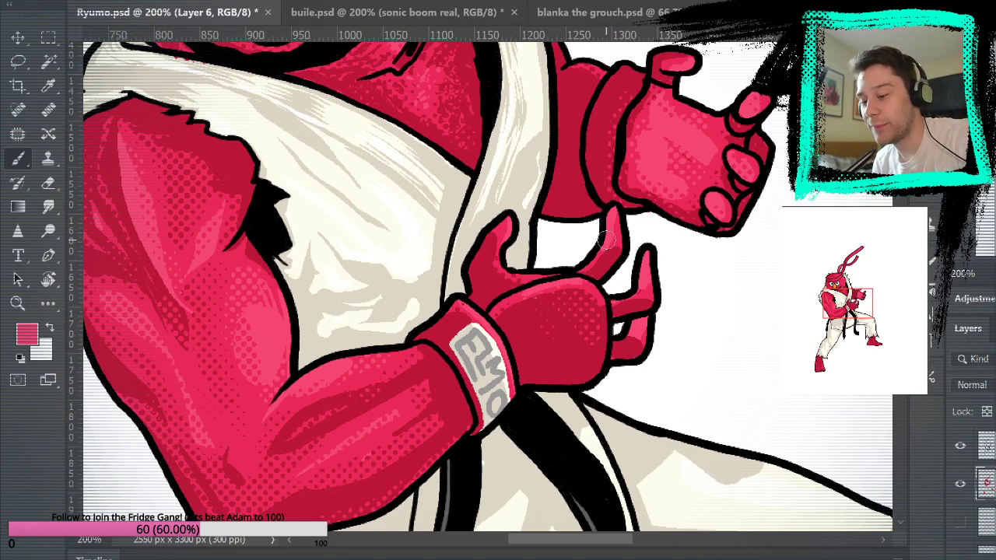
Step: Review the halftone shading on the head, the headband tails and both feet up close
drag(766, 181, 806, 511)
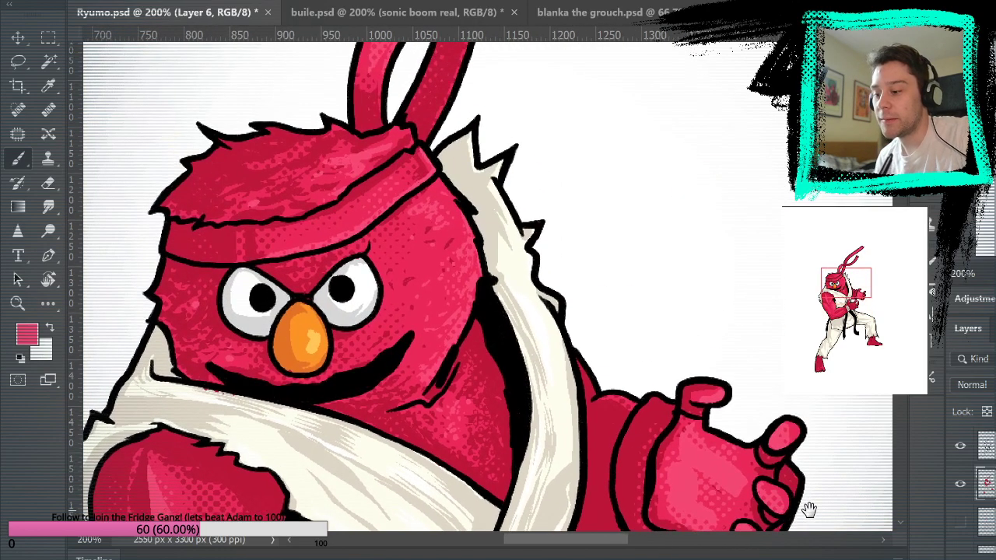
drag(786, 393, 807, 529)
drag(767, 363, 790, 519)
drag(746, 266, 662, 411)
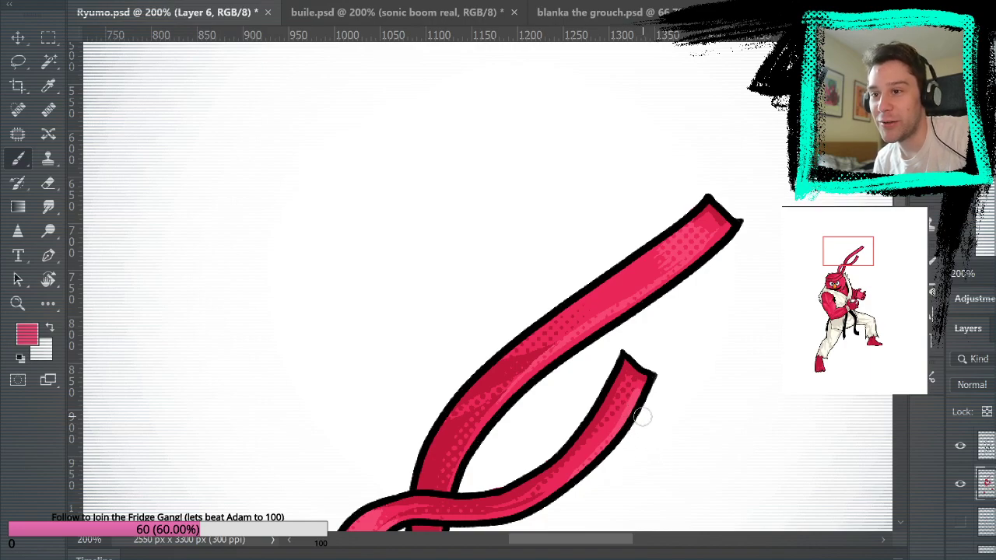
mouse_move(633, 462)
mouse_down()
mouse_move(679, 308)
mouse_move(655, 282)
mouse_move(648, 320)
mouse_up()
mouse_move(669, 459)
mouse_down()
mouse_move(735, 293)
mouse_move(727, 473)
mouse_up()
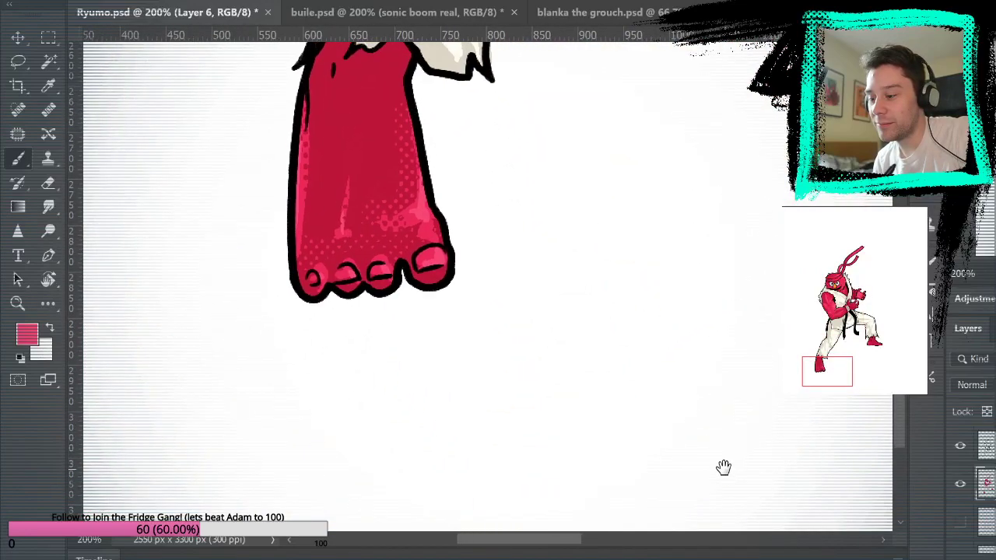
mouse_move(620, 241)
mouse_down()
mouse_move(578, 473)
mouse_move(602, 425)
mouse_up()
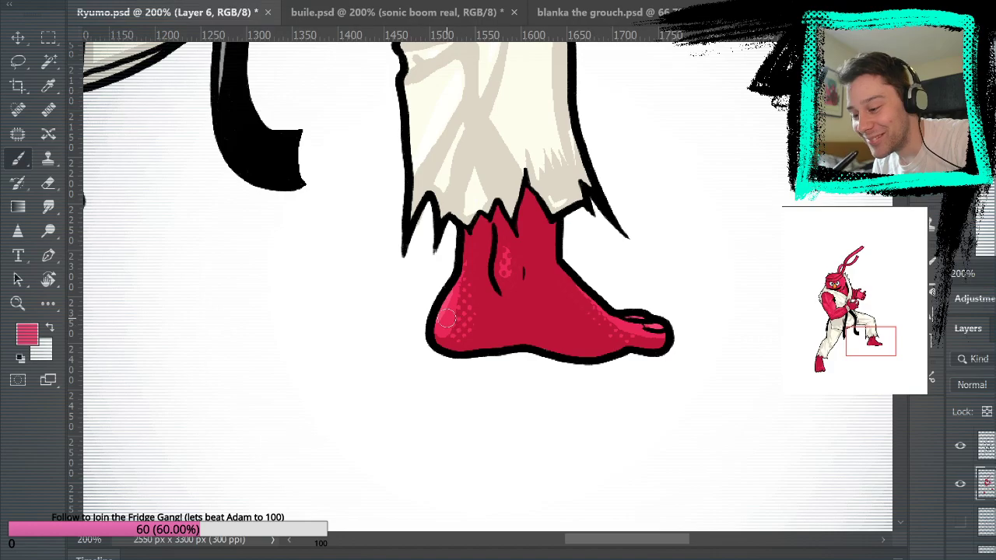
drag(620, 210, 715, 409)
drag(521, 117, 638, 218)
mouse_move(692, 251)
mouse_down()
mouse_move(645, 446)
mouse_move(761, 143)
mouse_move(755, 135)
mouse_up()
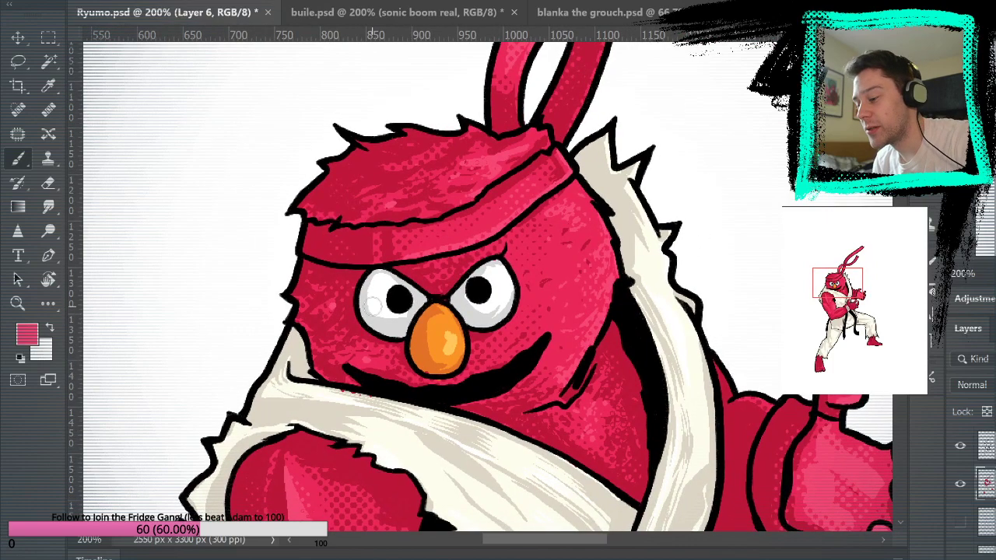
Step: Brush halftone dots onto both eyes, sampling the white and the light grey shadow color from the eyes themselves
alt+click(376, 304)
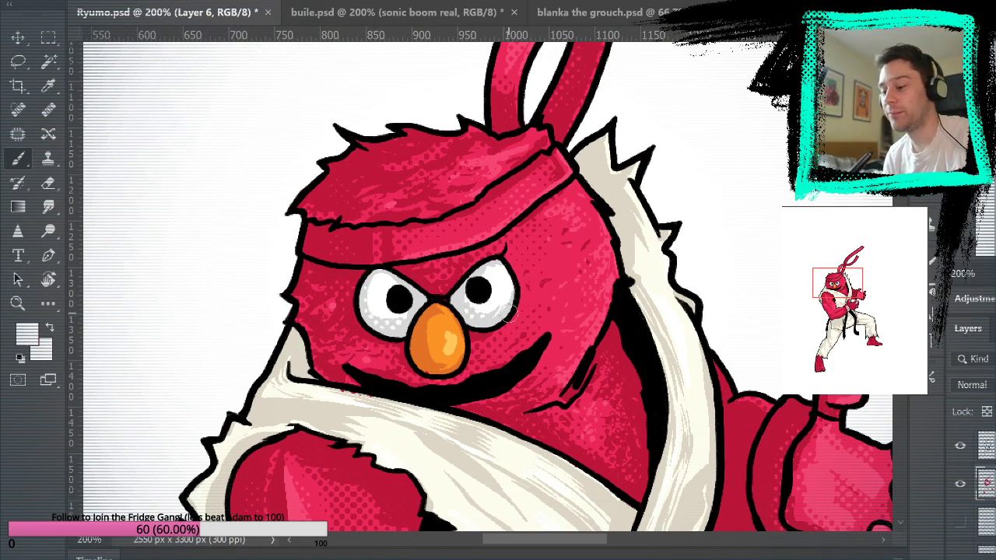
alt+click(494, 321)
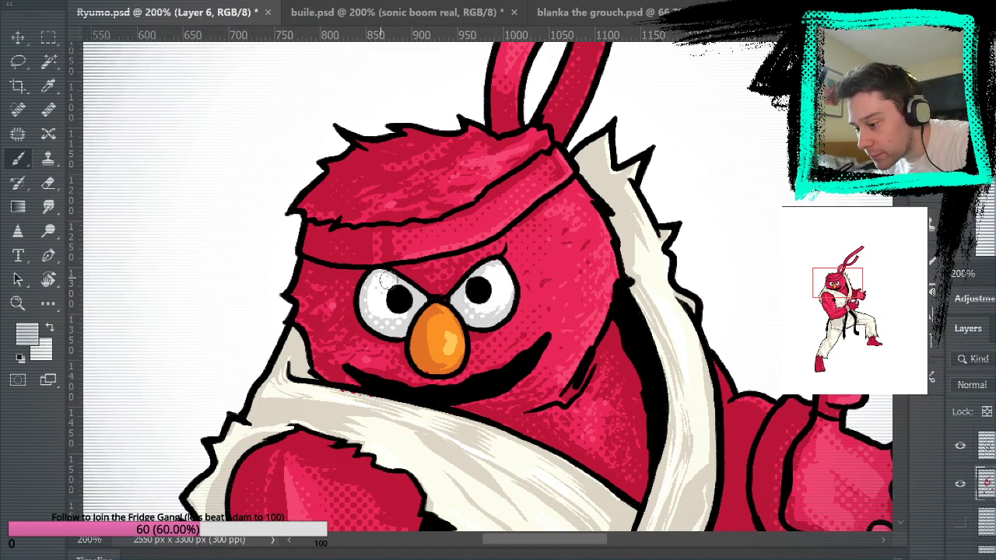
Step: Shade the nose with halftone dots in yellow-orange, orange and dark orange sampled from its highlight, midtone and shadow
drag(642, 265, 673, 203)
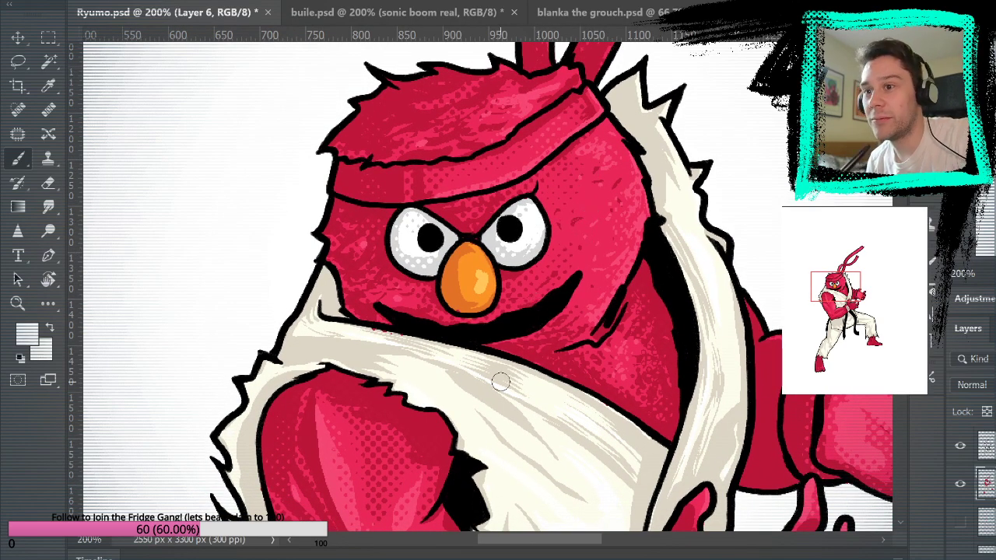
alt+click(476, 283)
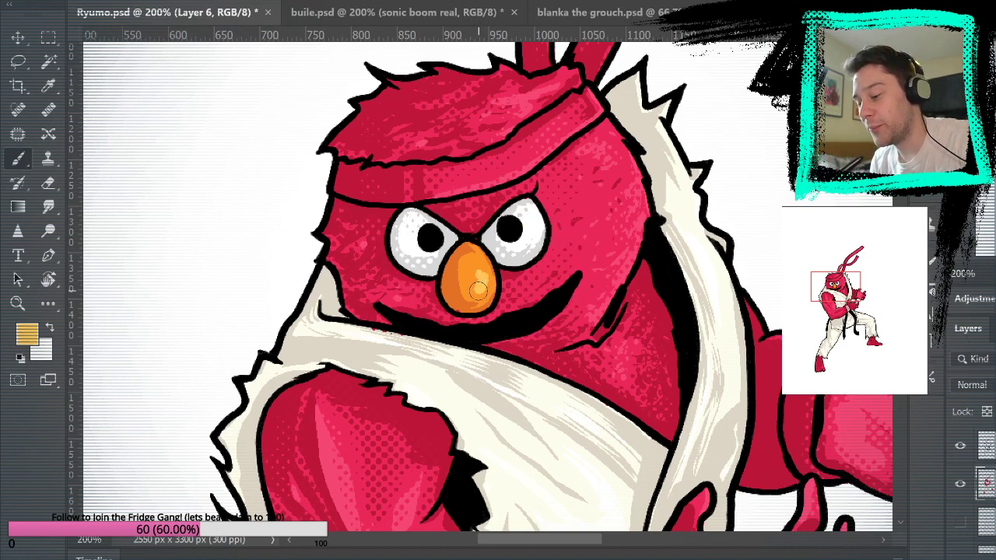
alt+click(481, 261)
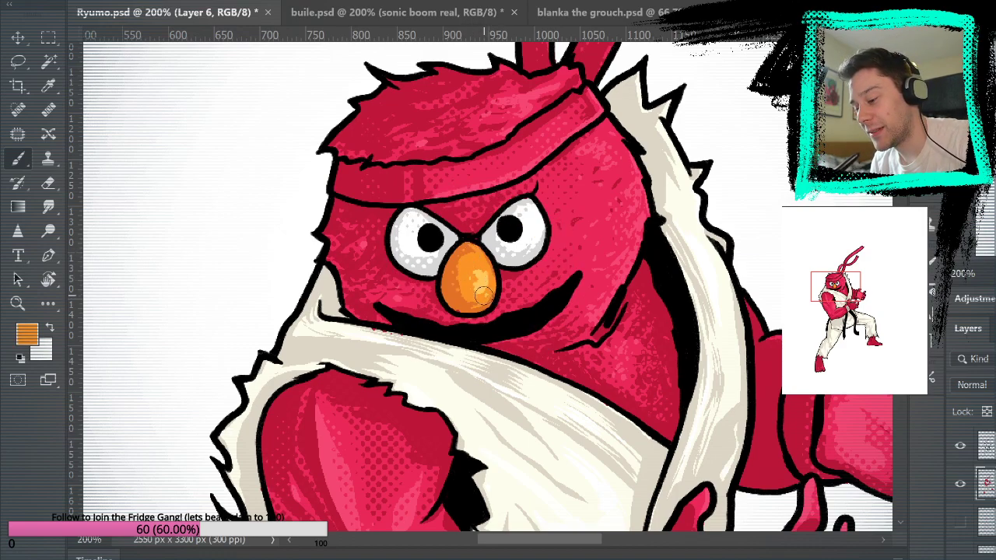
alt+click(459, 298)
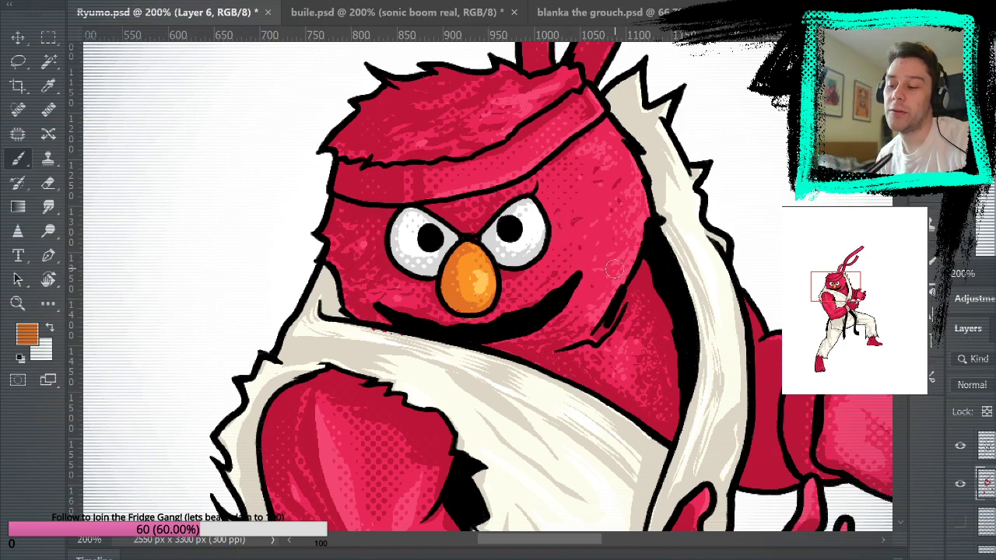
key(e)
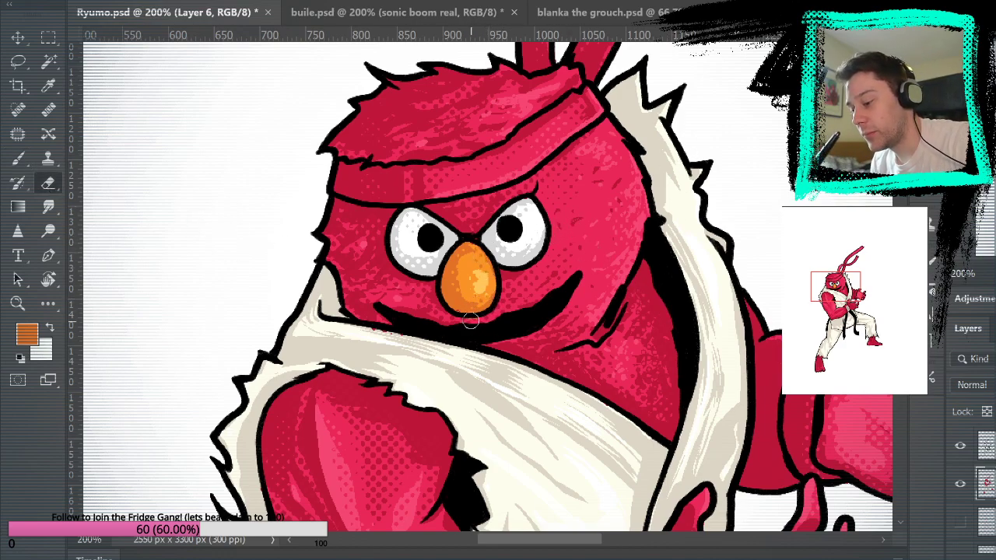
key(b)
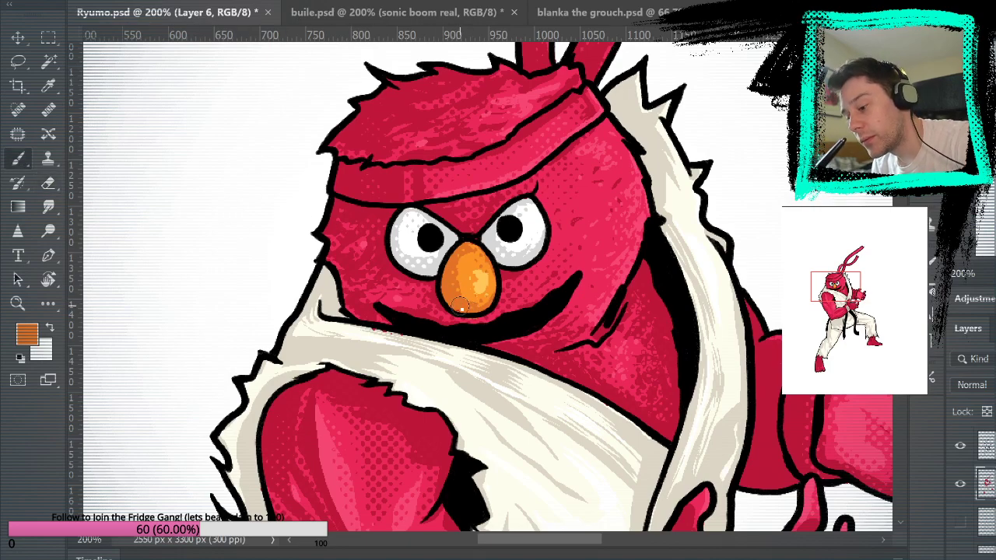
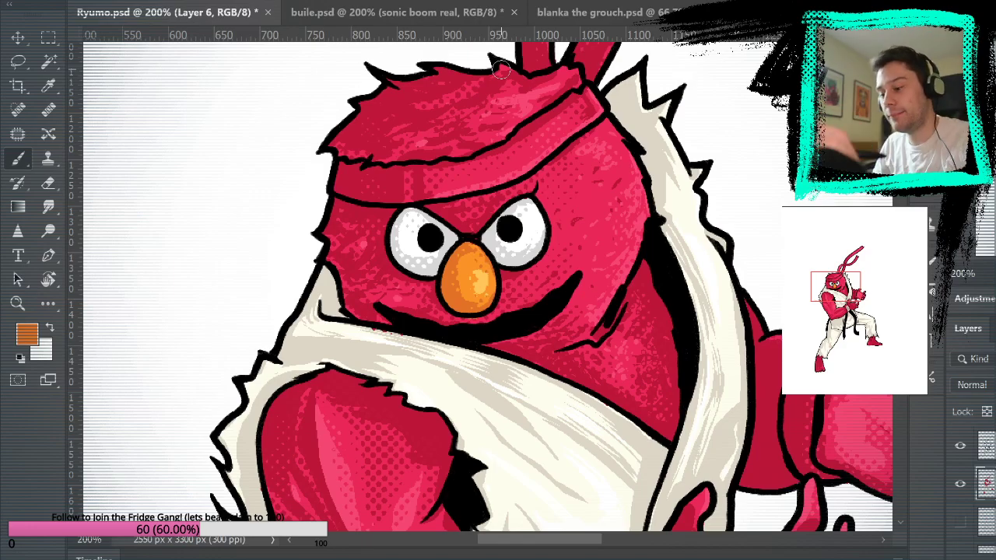
Step: Sample the beige shadow color of the gi and brush halftone dots on its torn sleeve edge and across the chest
drag(600, 162, 582, 342)
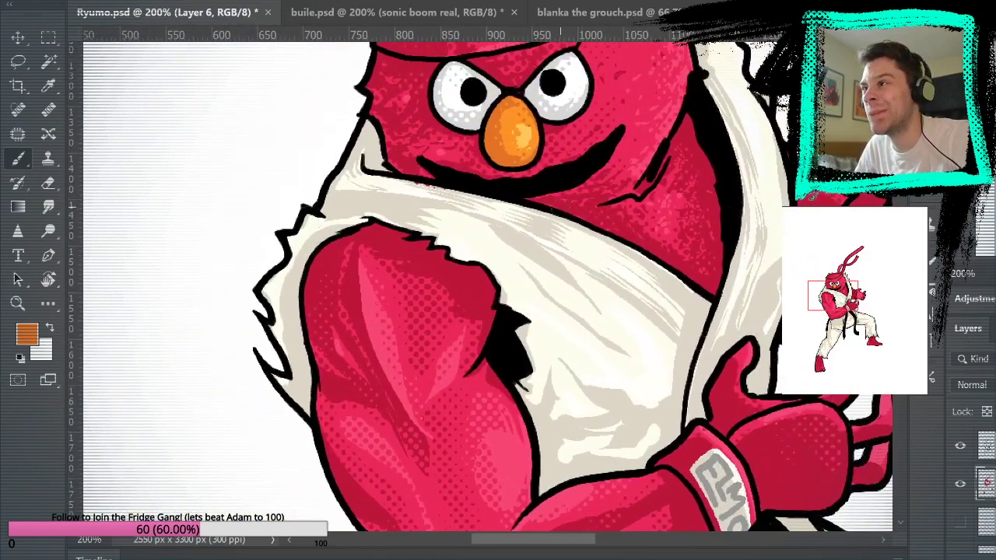
alt+click(525, 246)
drag(548, 287, 629, 225)
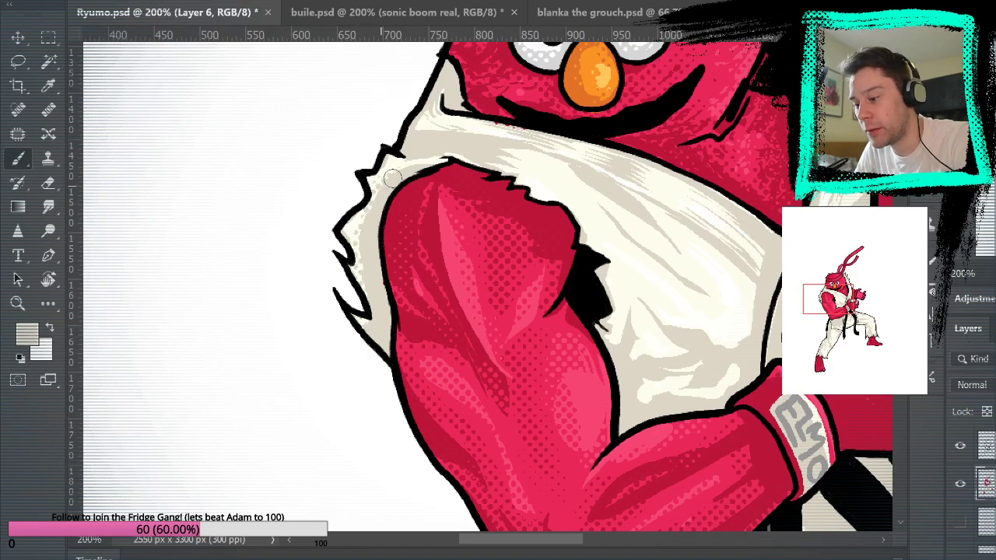
drag(663, 253, 619, 349)
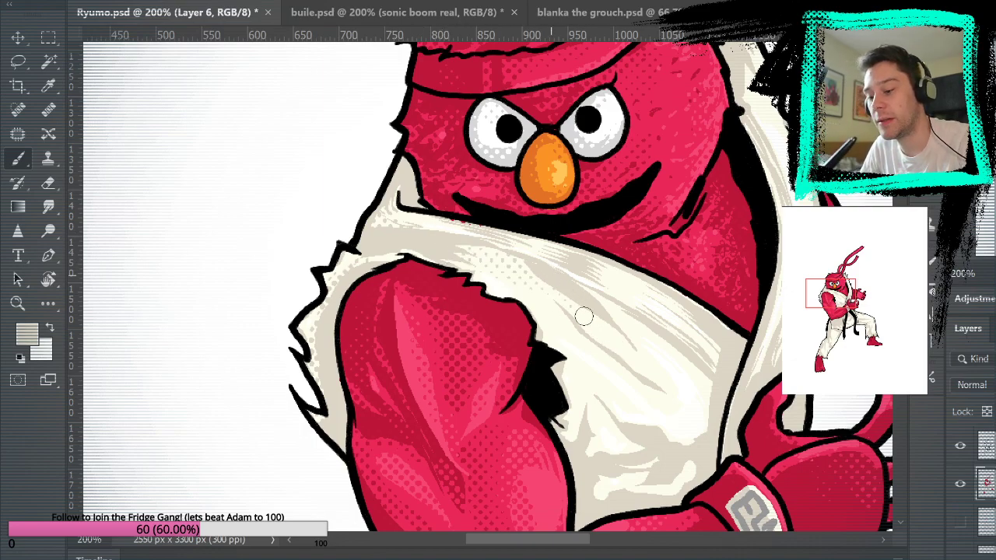
mouse_move(732, 373)
mouse_down()
mouse_move(745, 230)
mouse_move(744, 240)
mouse_up()
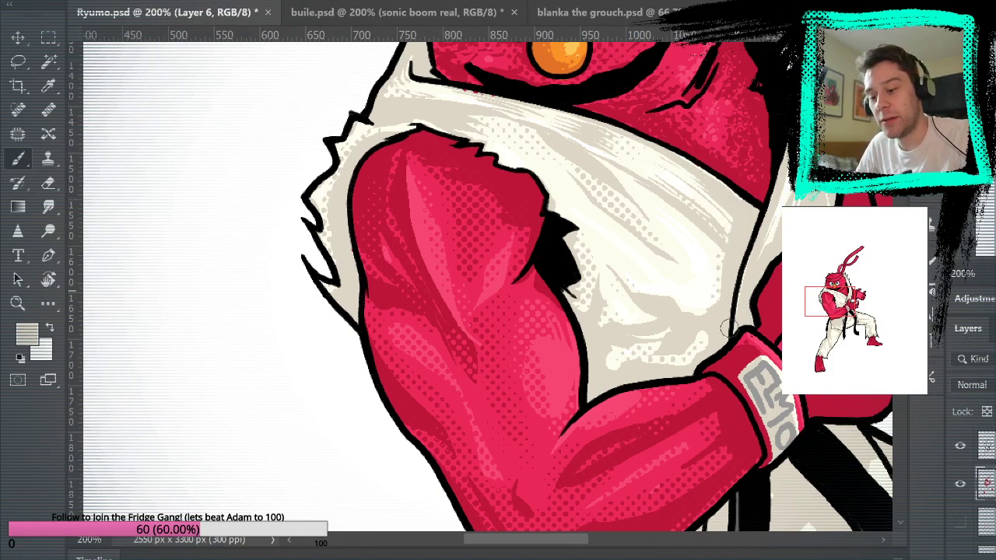
Step: Brush beige halftone dots along the gi's lapel beside the head and neck
drag(806, 196, 776, 288)
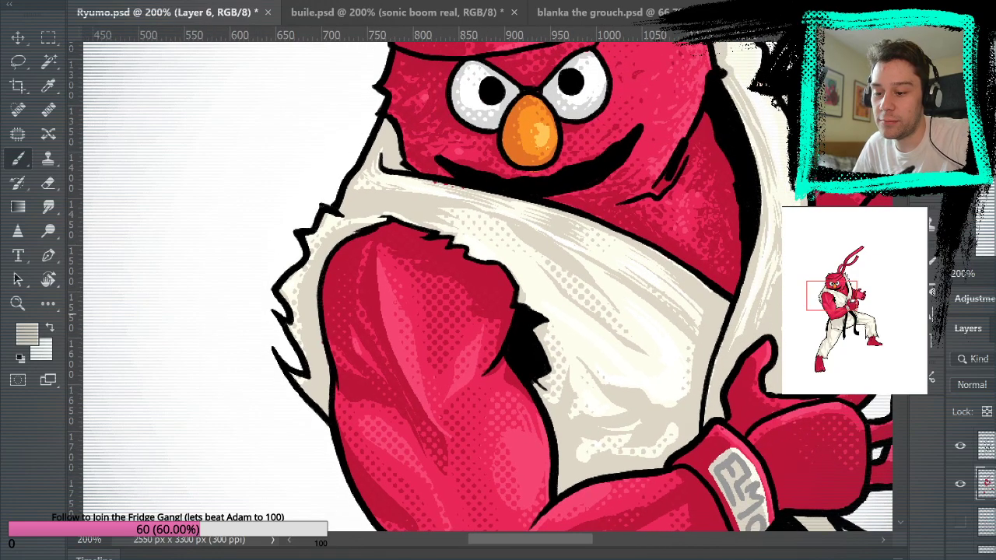
drag(812, 201, 803, 294)
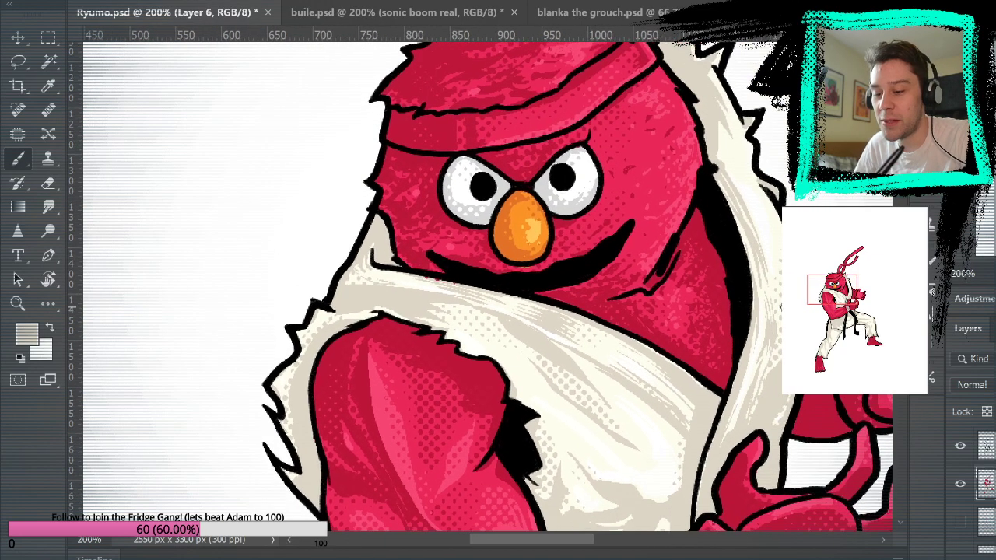
drag(753, 134, 748, 257)
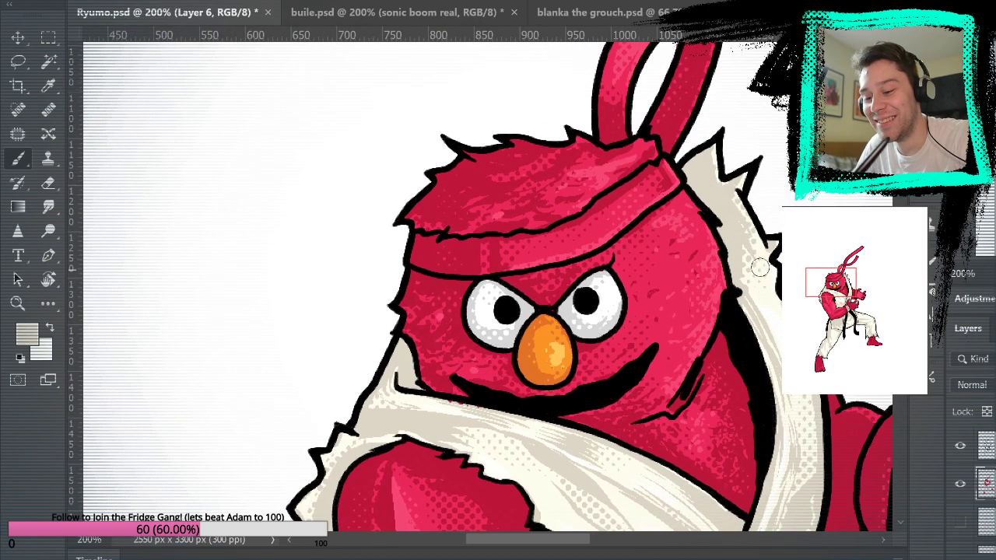
Step: Add halftone dots to the folds on the gi's chest and waist, alternating between the sampled cream and beige
drag(738, 292, 706, 17)
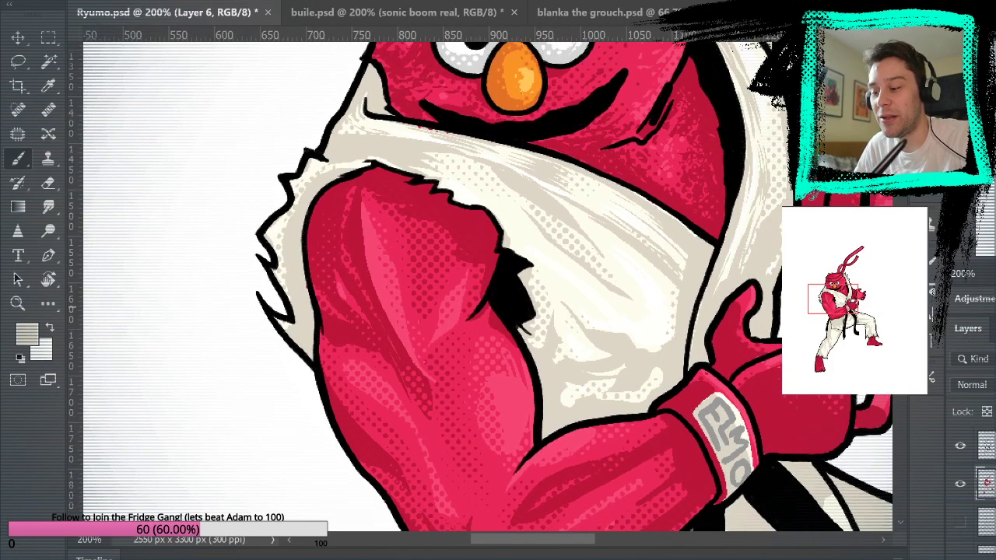
alt+click(557, 241)
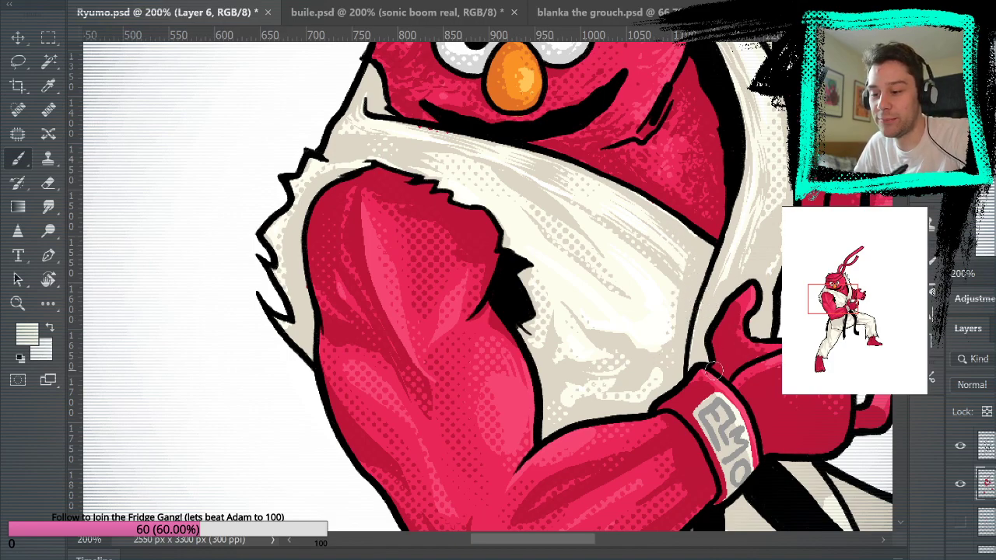
alt+click(648, 349)
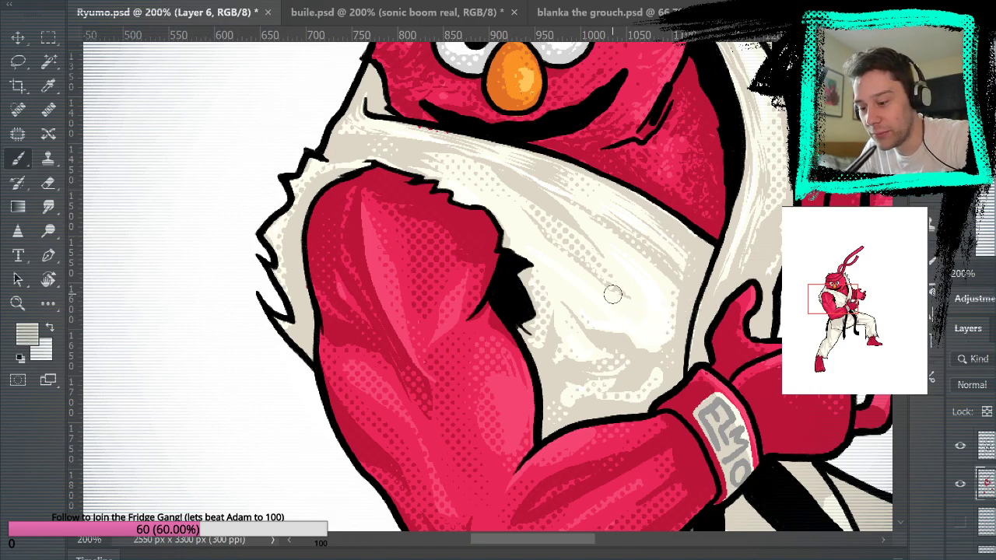
Step: Brush cream and white halftone dots into the shadows and highlights of the gi's lapel and upper chest
mouse_move(834, 225)
mouse_down()
mouse_move(732, 473)
mouse_move(743, 459)
mouse_up()
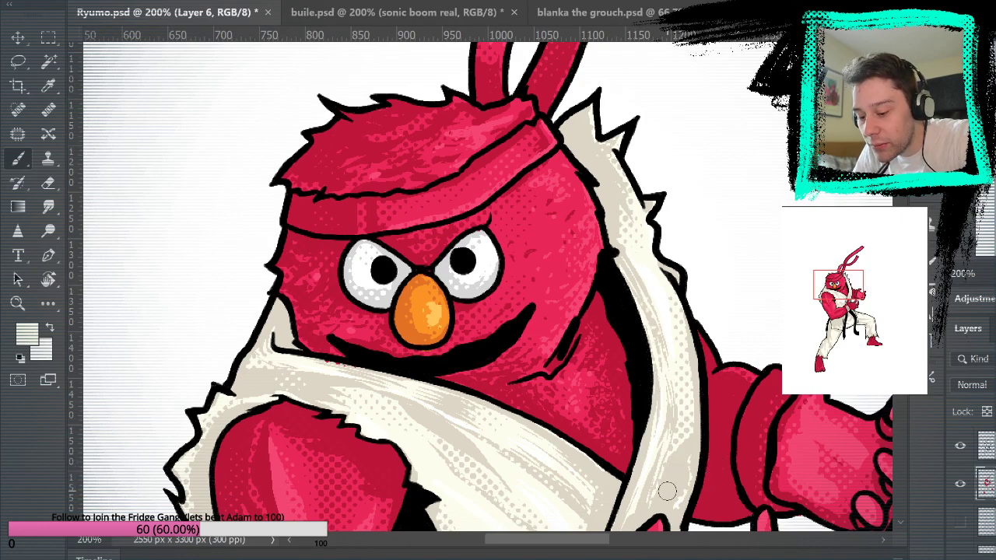
drag(632, 428, 635, 188)
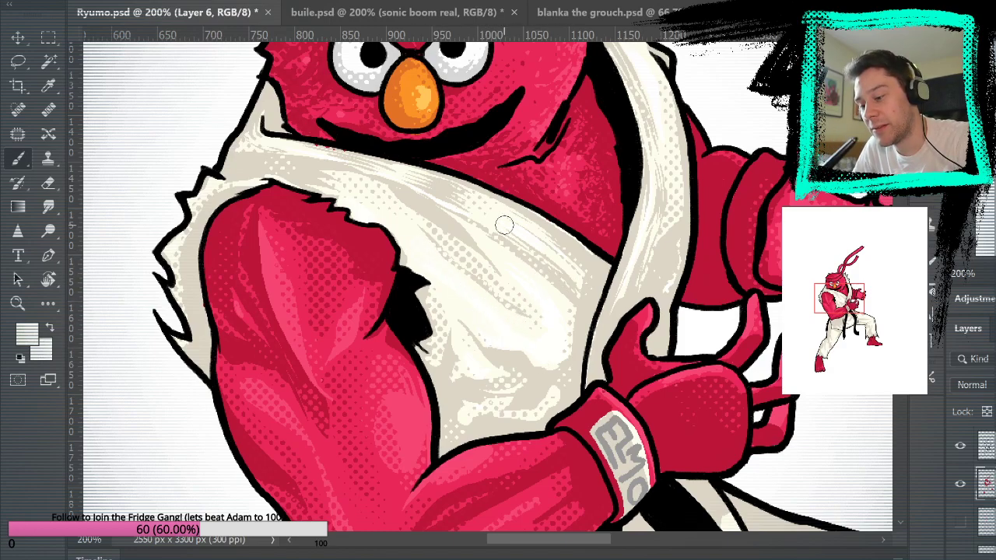
drag(784, 187, 753, 378)
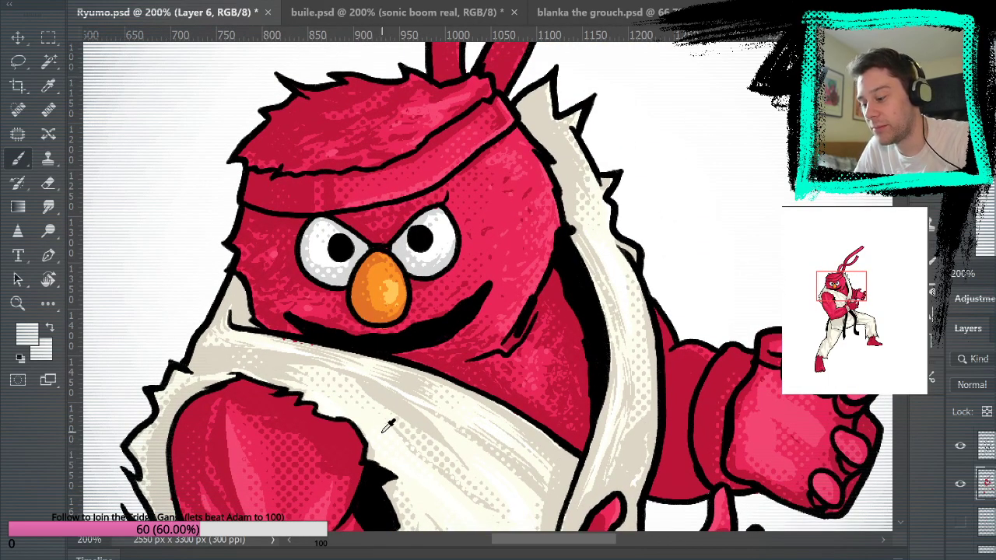
drag(554, 436, 501, 193)
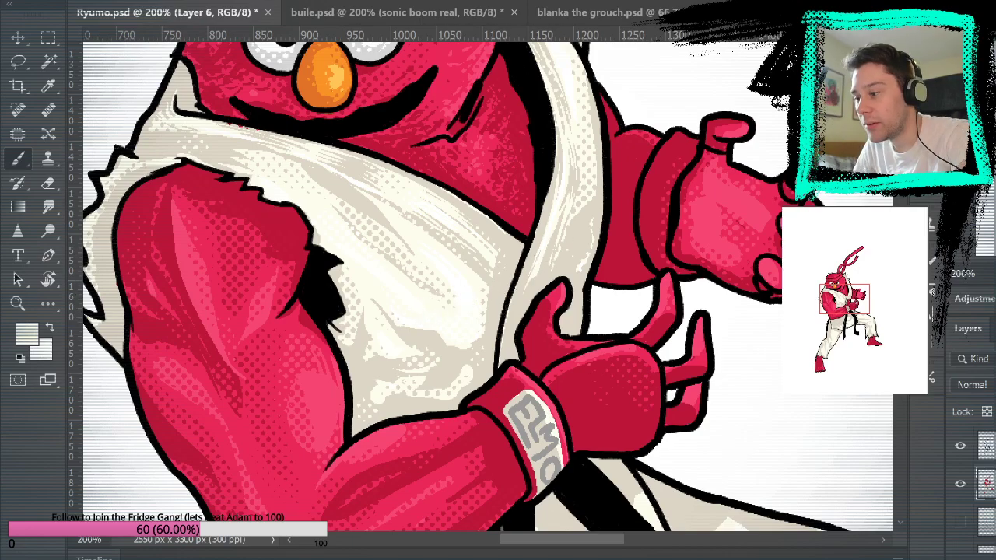
Step: Brush cream halftone dots over the shadows of the gi's front flap below the bent elbow
key(ctrl+0)
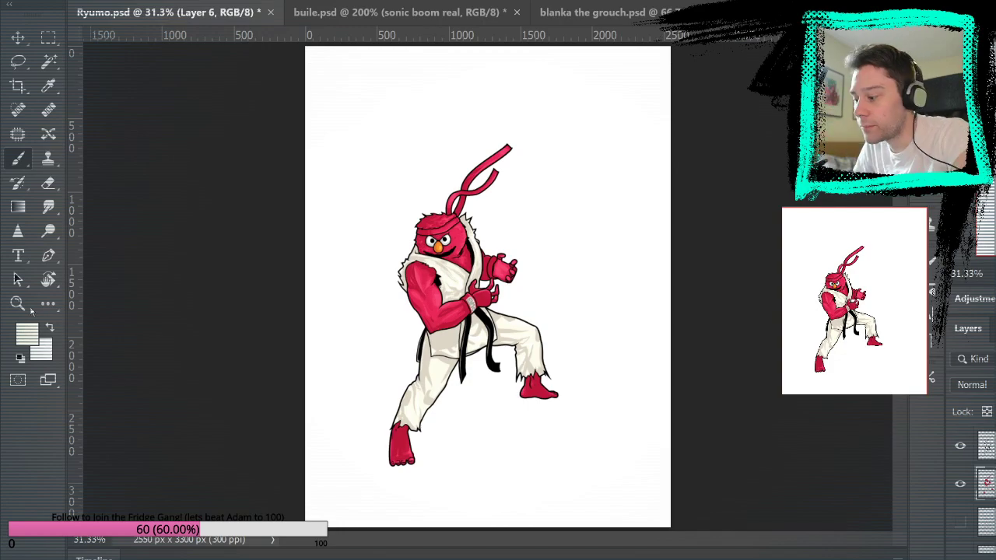
key(z)
click(502, 294)
click(491, 268)
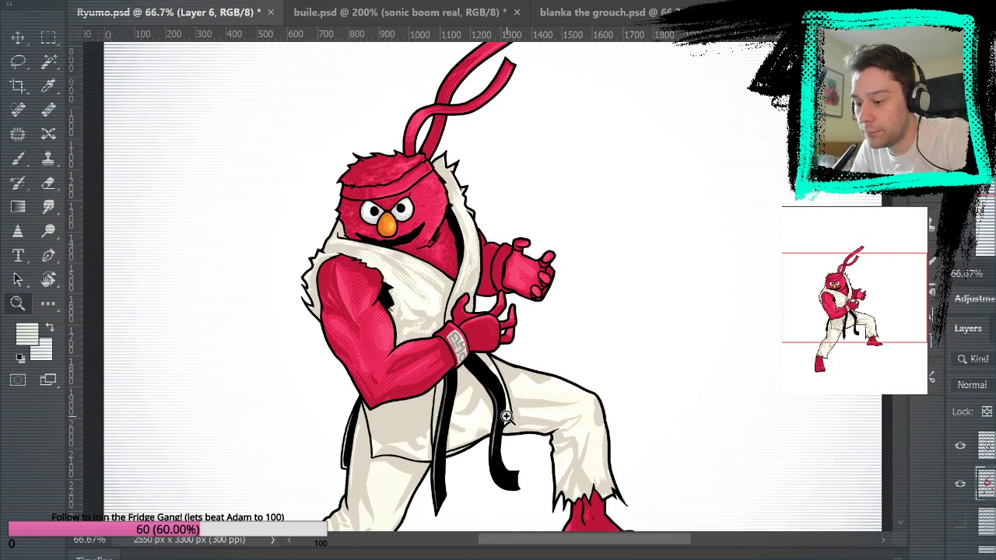
click(427, 395)
click(478, 424)
drag(478, 424, 474, 244)
key(b)
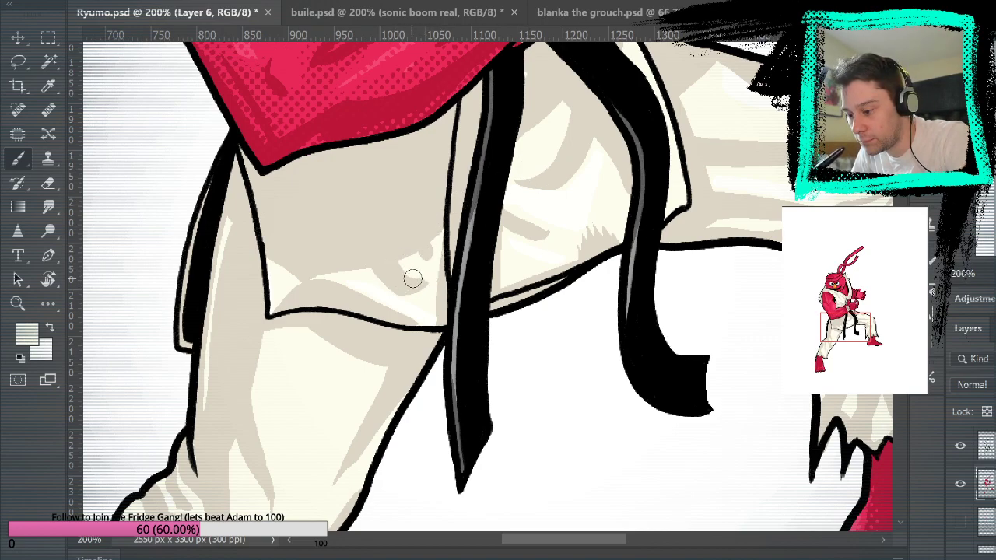
mouse_move(412, 282)
mouse_down()
mouse_move(457, 226)
mouse_move(414, 246)
mouse_move(417, 254)
mouse_move(402, 251)
mouse_move(419, 219)
mouse_move(366, 253)
mouse_move(395, 232)
mouse_move(329, 245)
mouse_up()
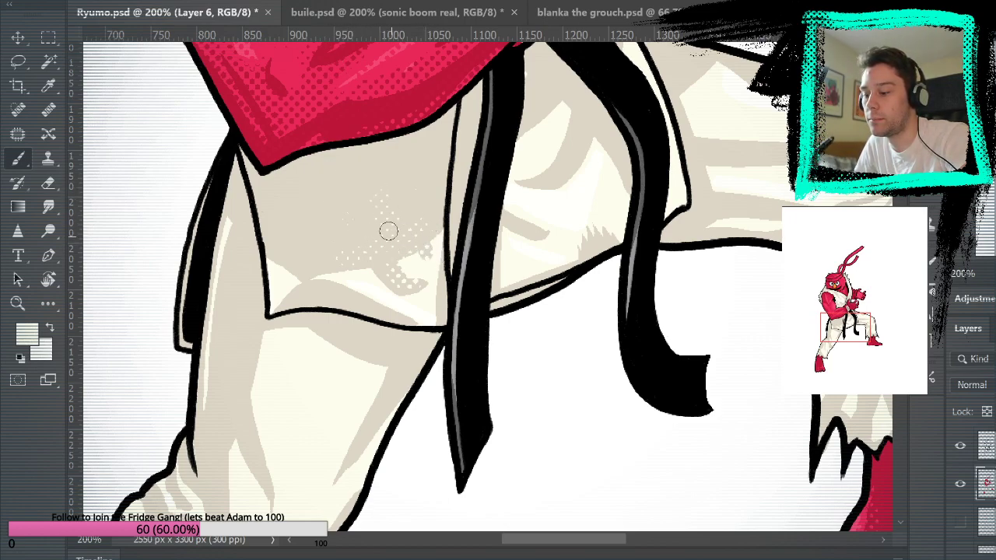
mouse_move(272, 261)
mouse_down()
mouse_move(237, 156)
mouse_move(292, 275)
mouse_move(261, 191)
mouse_up()
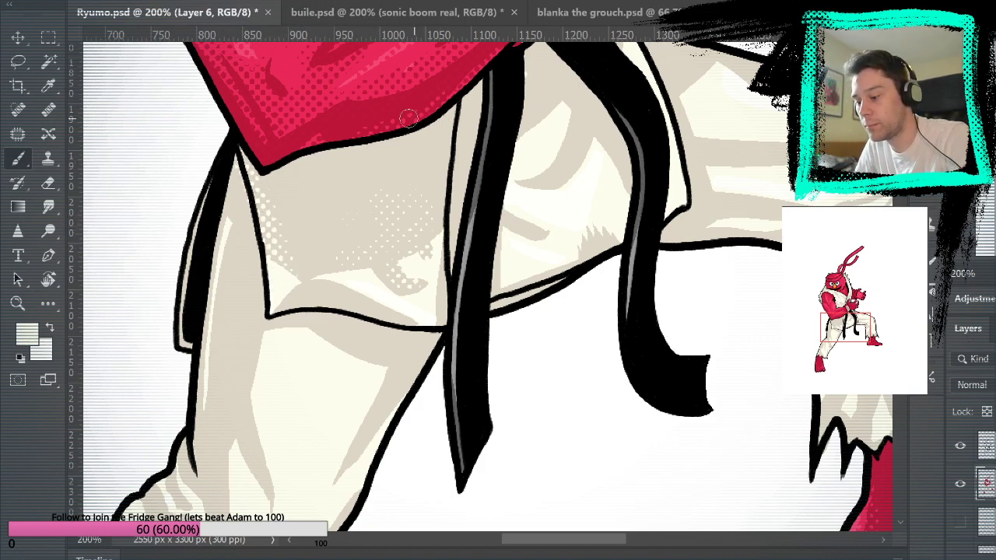
drag(306, 285, 360, 295)
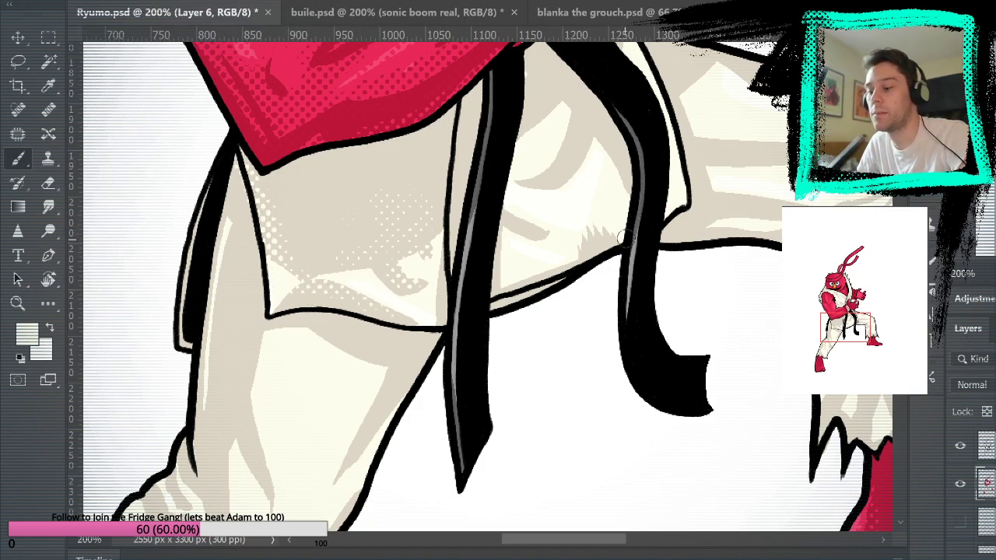
Step: Dot the gi's skirt between and beside the belt tails with cream halftone, and sample the beige shadow color for its light areas
drag(508, 216, 543, 233)
drag(535, 187, 569, 113)
key(space)
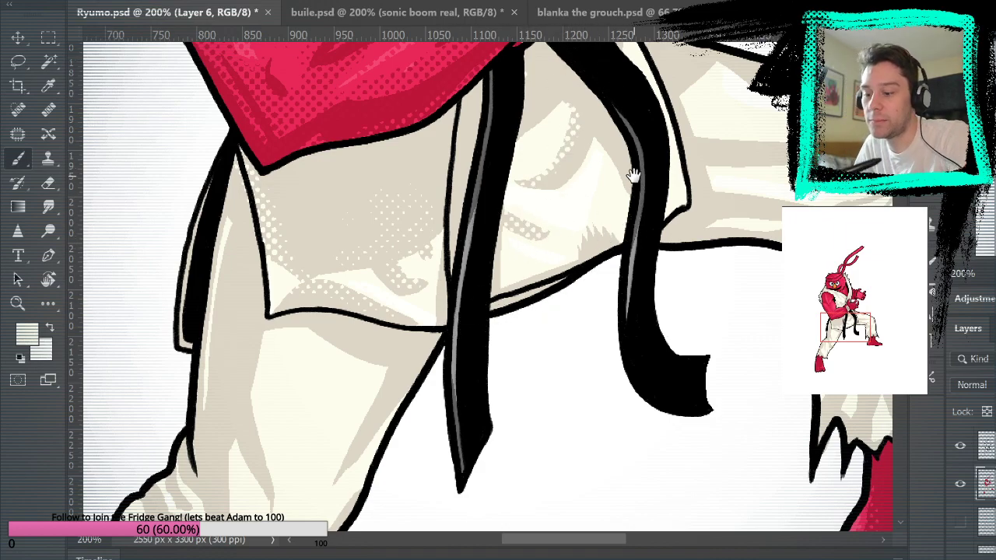
drag(634, 175, 601, 323)
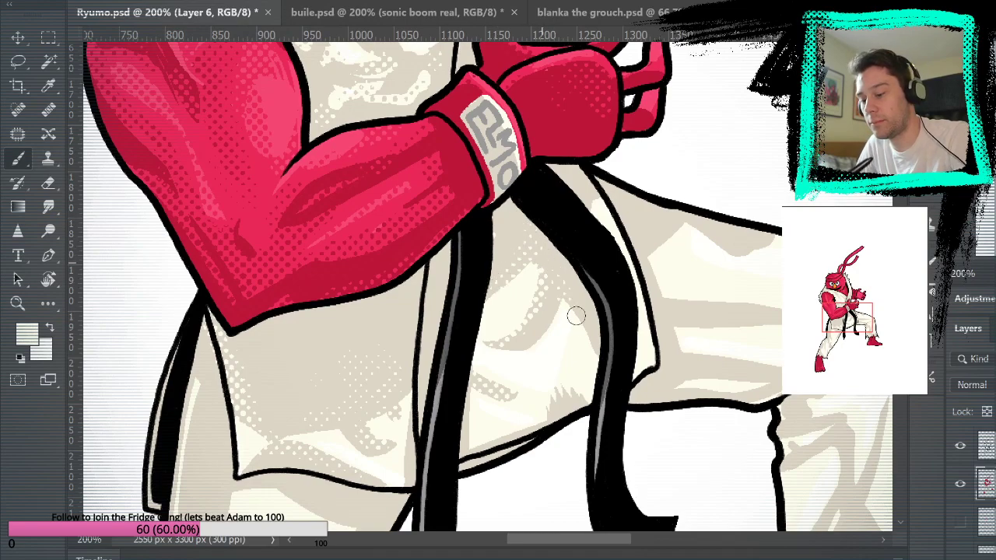
drag(582, 403, 559, 405)
alt+click(305, 400)
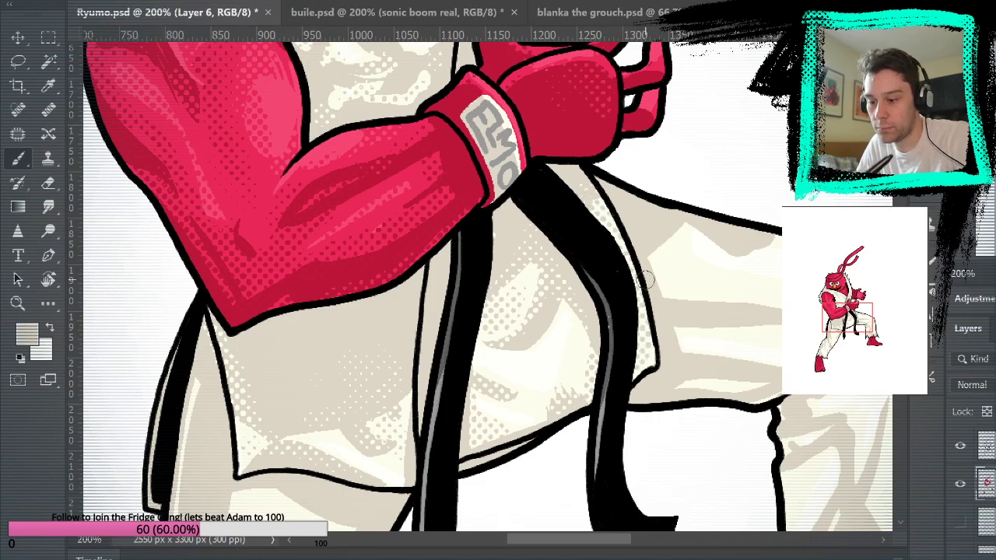
Step: Save the document and brush beige halftone dots over the cream areas of the straight leg's thigh
scroll(700, 290, down, 3)
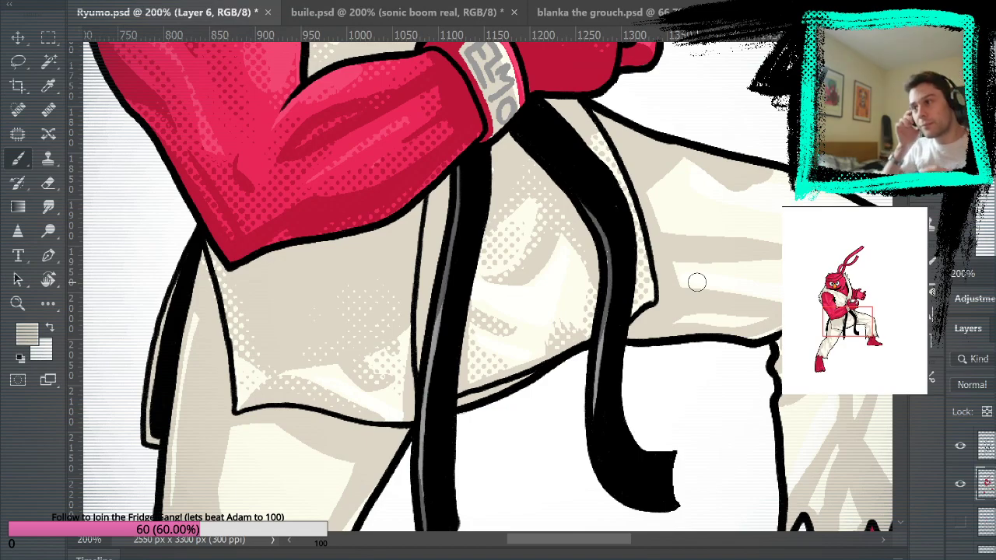
drag(221, 426, 296, 202)
key(ctrl+s)
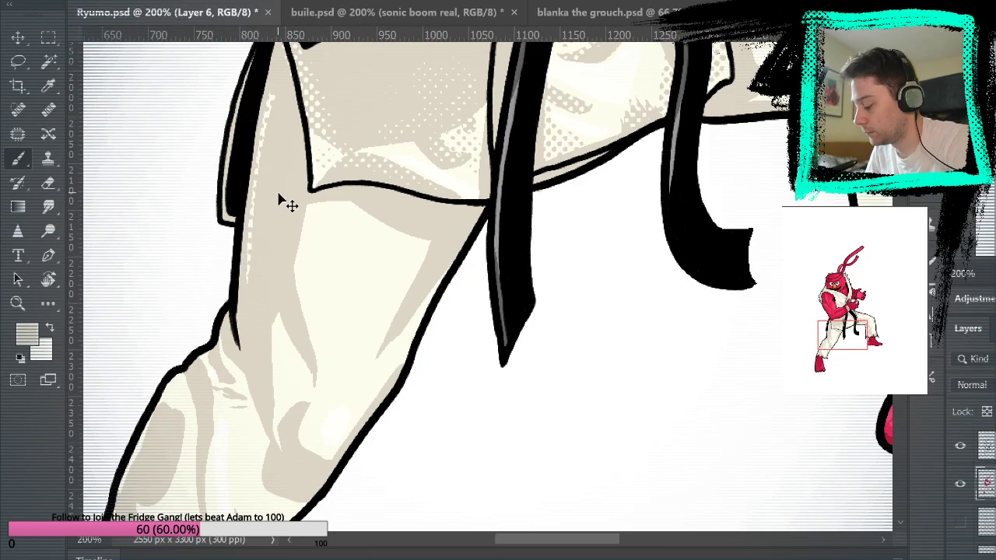
mouse_move(279, 193)
mouse_down()
mouse_move(343, 224)
mouse_move(295, 211)
mouse_move(371, 213)
mouse_move(437, 242)
mouse_move(340, 189)
mouse_move(416, 240)
mouse_up()
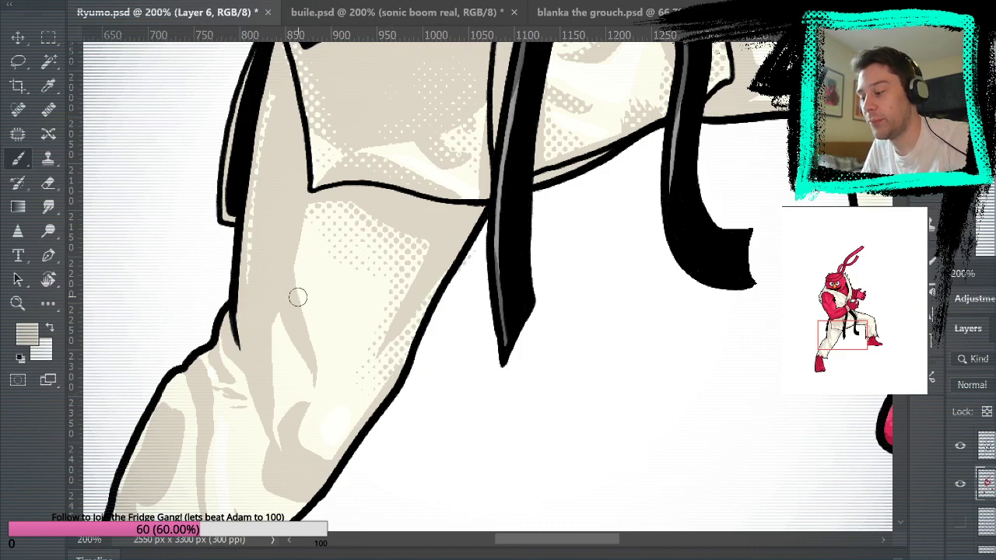
Step: Brush beige halftone dots over the cream fold just above the straight leg's knee
key(e)
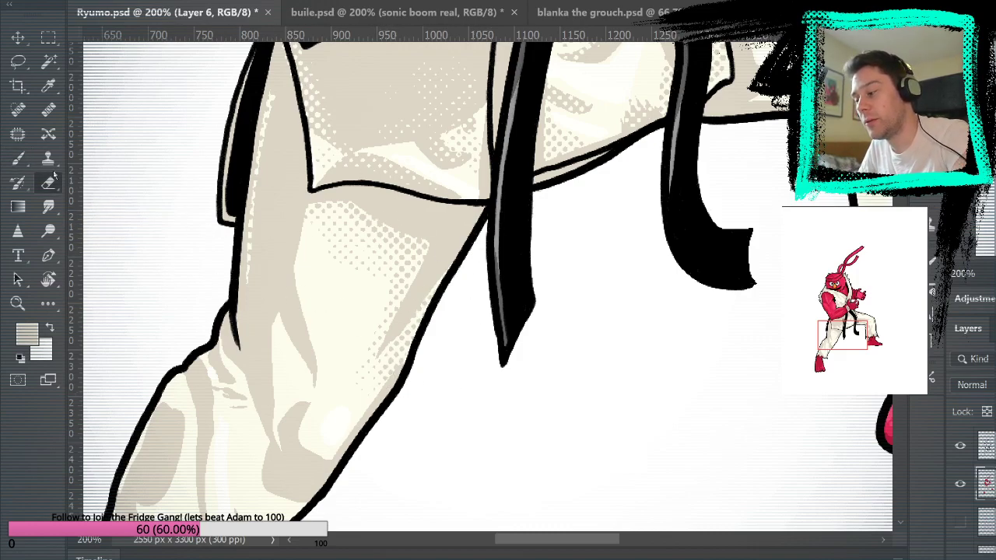
key(b)
mouse_move(574, 359)
mouse_down()
mouse_move(700, 205)
mouse_move(701, 178)
mouse_up()
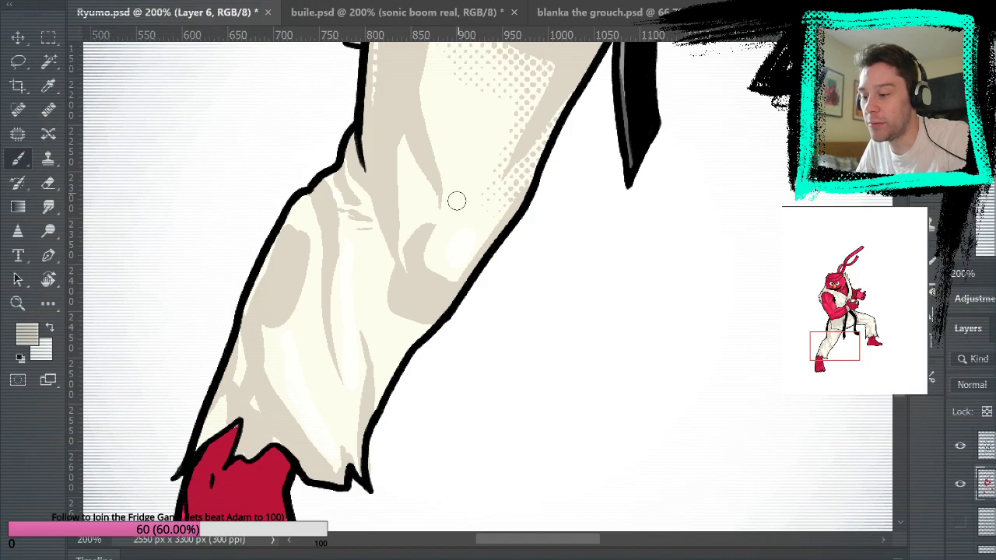
mouse_move(409, 268)
mouse_down()
mouse_move(400, 155)
mouse_move(414, 157)
mouse_move(444, 271)
mouse_move(432, 199)
mouse_up()
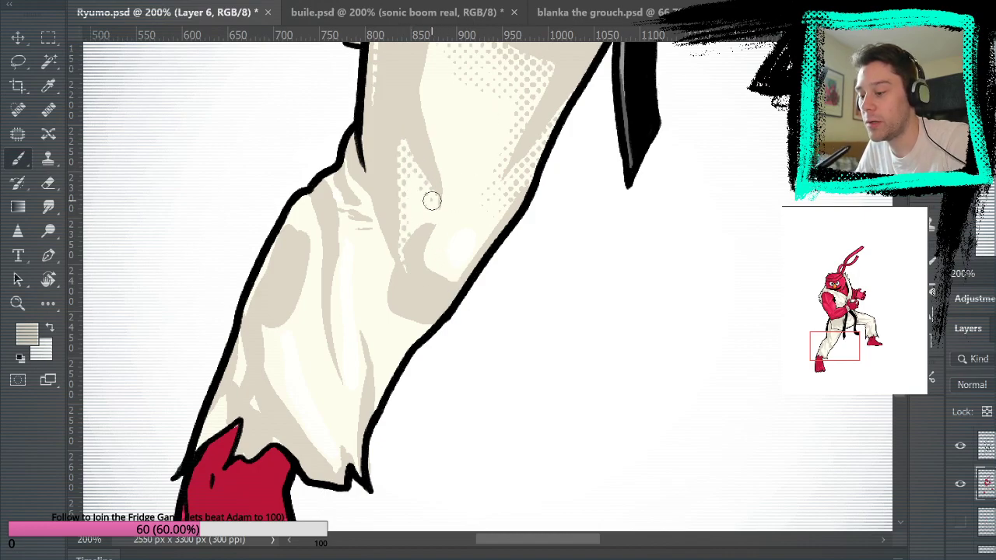
drag(502, 280, 581, 374)
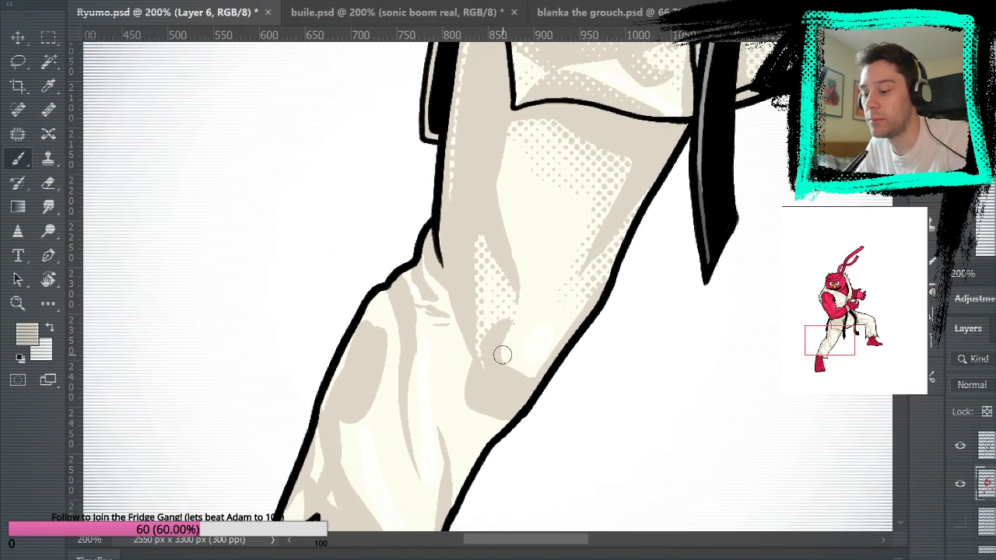
Step: Brush beige halftone dots over the cream areas of the straight leg's lower trouser, from below the knee to the torn hem
mouse_move(444, 319)
mouse_down()
mouse_move(437, 289)
mouse_move(392, 337)
mouse_move(387, 304)
mouse_up()
drag(403, 394, 440, 231)
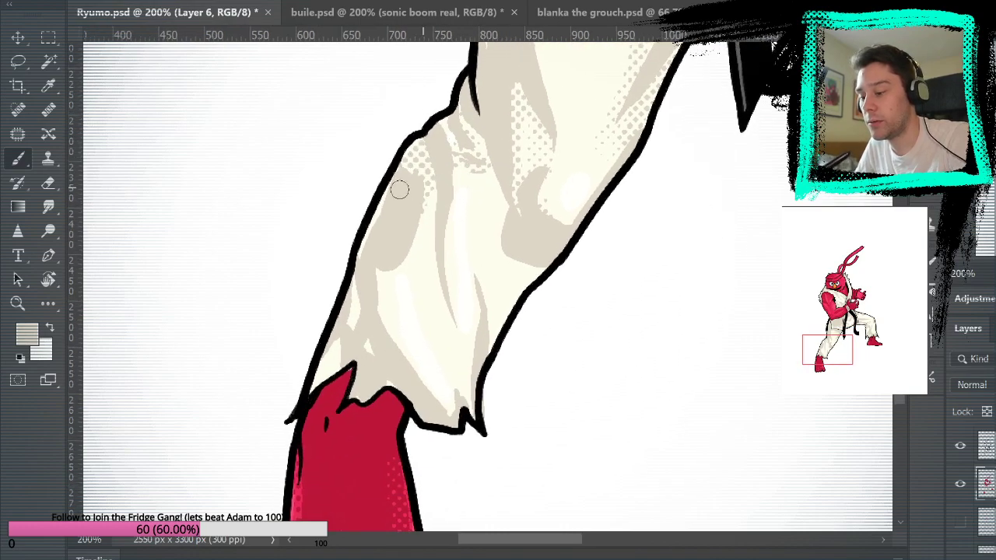
mouse_move(427, 173)
mouse_down()
mouse_move(439, 292)
mouse_move(472, 356)
mouse_up()
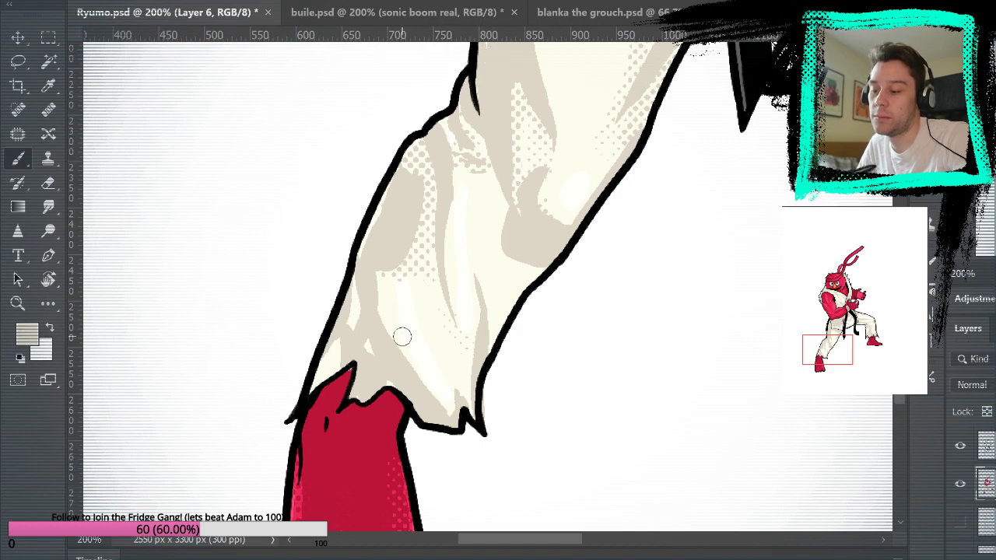
drag(361, 327, 360, 299)
drag(337, 355, 328, 373)
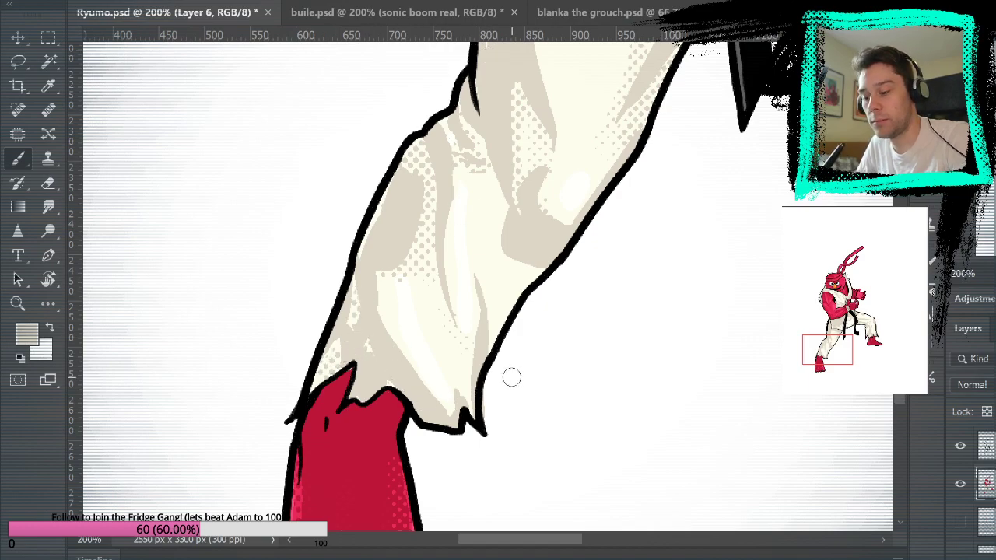
drag(711, 215, 691, 398)
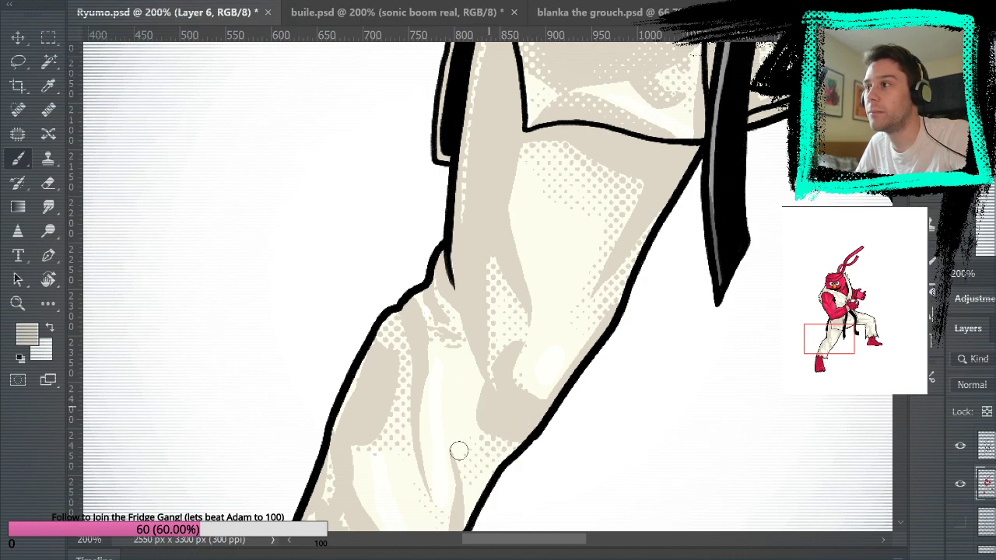
Step: Brush beige halftone dots over the cream folds and front of the bent leg's lower trouser, between knee and torn hem
mouse_move(659, 489)
mouse_down()
mouse_move(618, 347)
mouse_move(574, 371)
mouse_move(511, 549)
mouse_move(440, 501)
mouse_move(390, 559)
mouse_up()
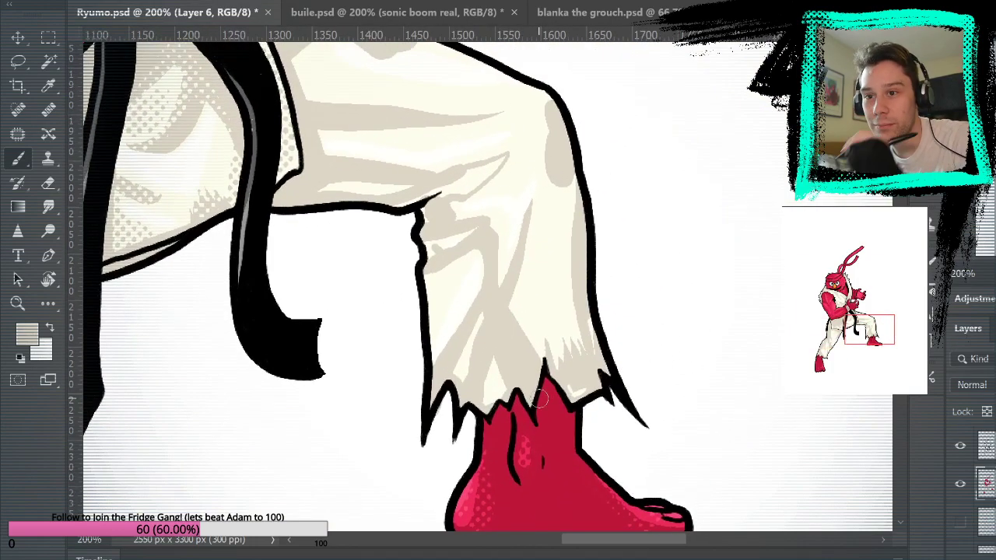
drag(464, 370, 481, 319)
mouse_move(498, 370)
mouse_down()
mouse_move(496, 396)
mouse_move(489, 382)
mouse_up()
drag(433, 276, 473, 249)
mouse_move(452, 189)
mouse_down()
mouse_move(501, 163)
mouse_move(430, 194)
mouse_up()
mouse_move(568, 181)
mouse_down()
mouse_move(554, 205)
mouse_move(583, 345)
mouse_move(563, 239)
mouse_move(560, 343)
mouse_move(560, 191)
mouse_up()
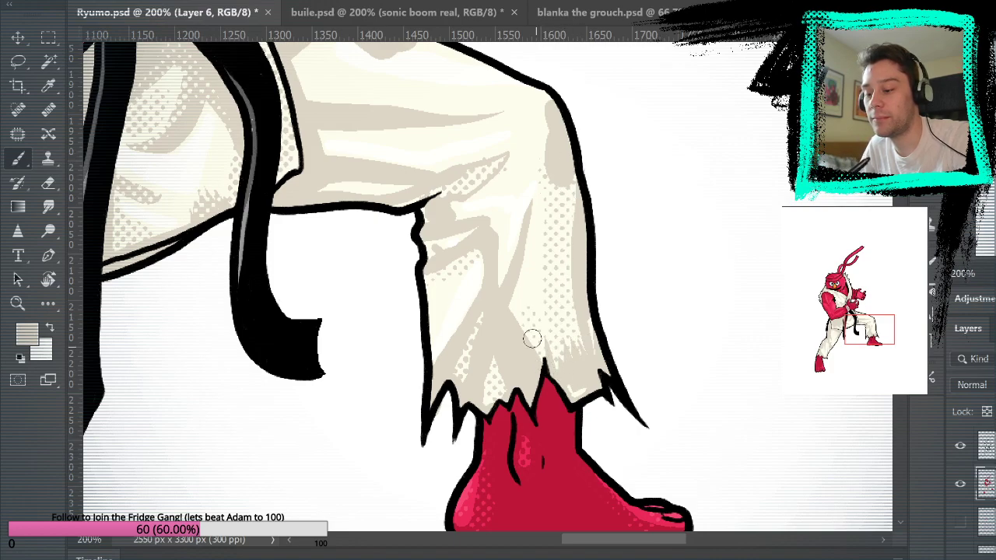
Step: Brush beige halftone dots over the cream areas and folds along the bent leg's thigh
drag(619, 261, 674, 395)
drag(382, 315, 438, 328)
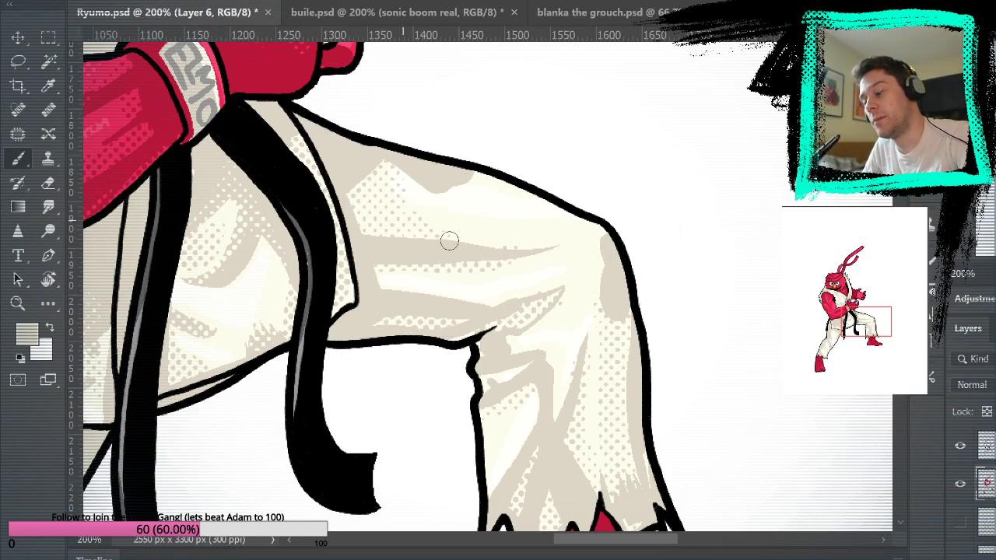
mouse_move(748, 372)
mouse_down()
mouse_move(801, 286)
mouse_move(803, 403)
mouse_up()
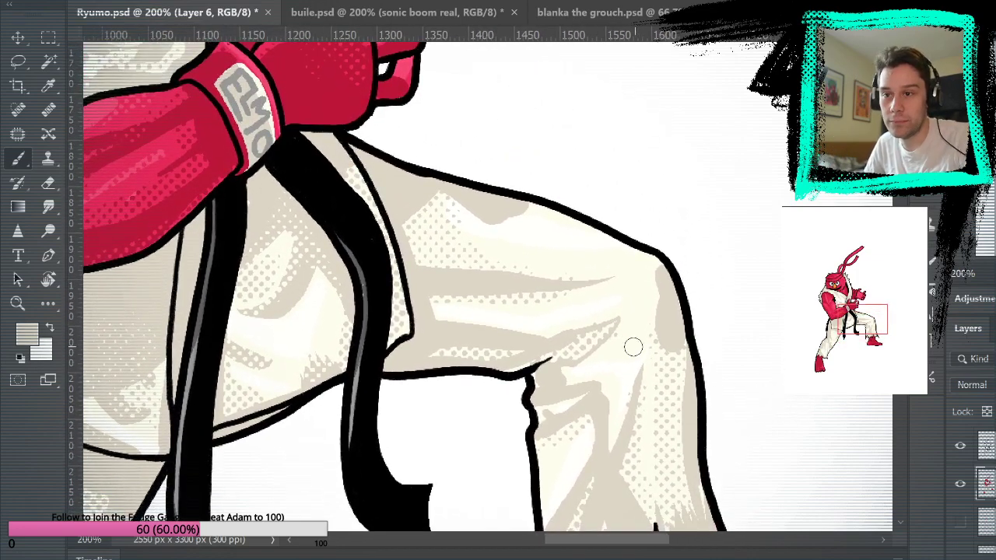
Step: Sample the trousers' cream color and brush halftone dots into the beige shadows of the bent leg's knee, shin and thigh
alt+click(611, 368)
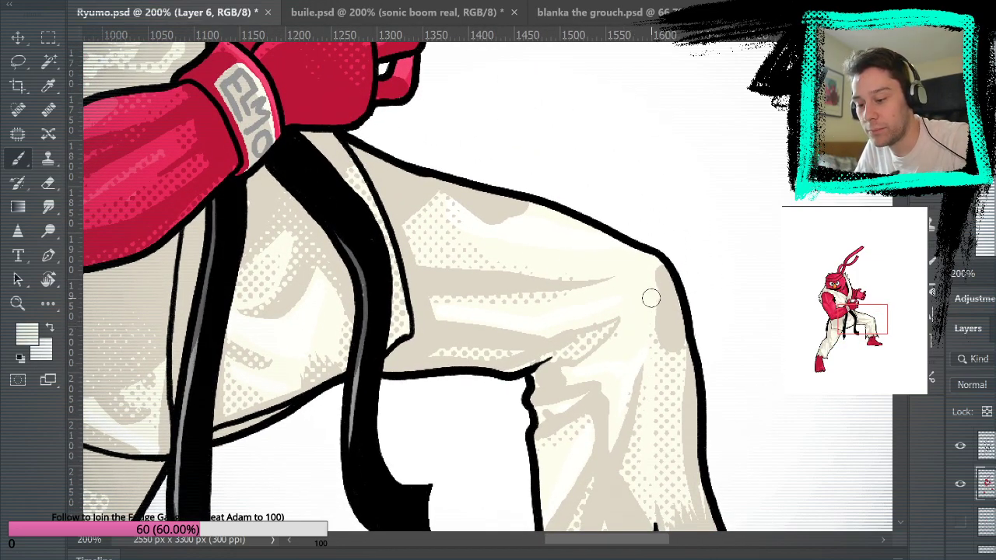
drag(706, 358, 685, 197)
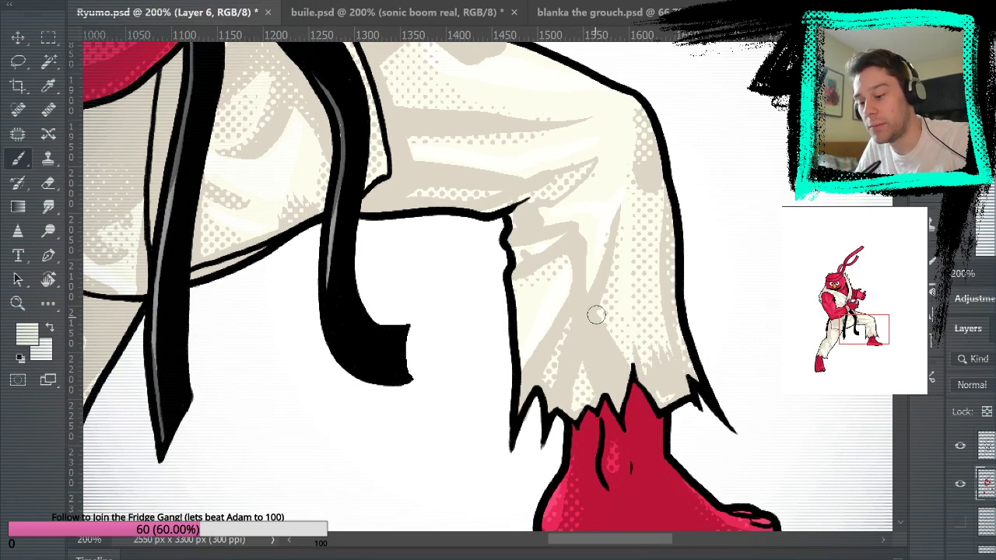
drag(640, 263, 681, 391)
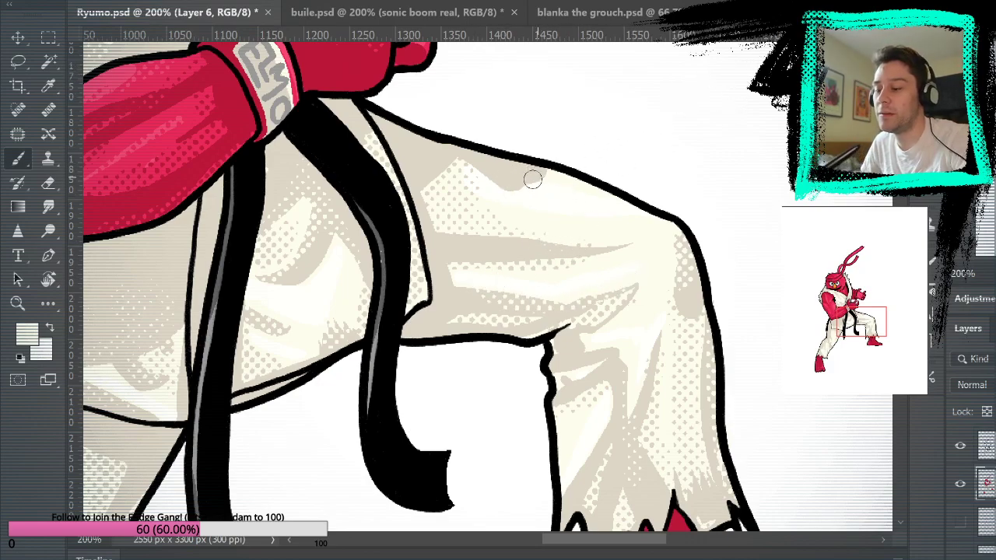
drag(749, 423, 751, 329)
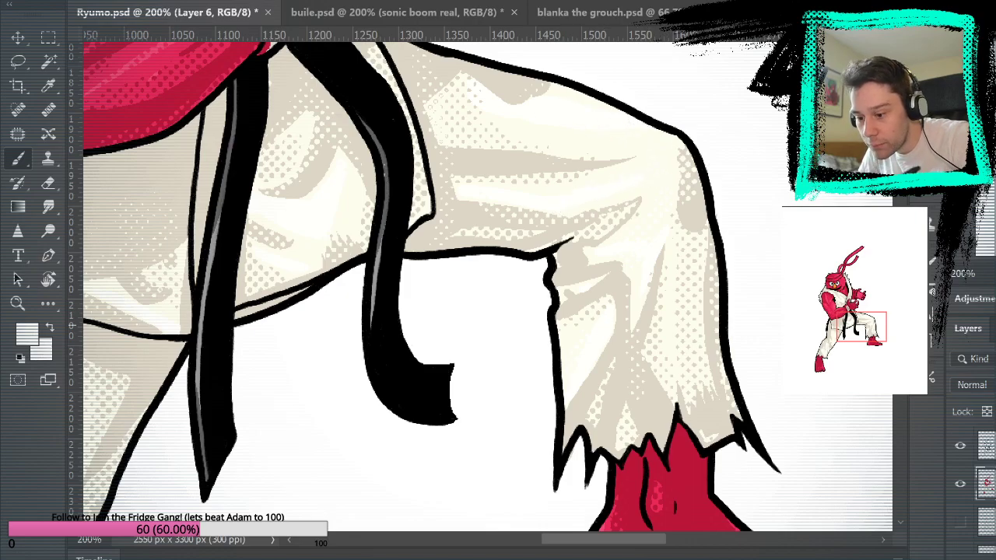
mouse_move(780, 415)
mouse_down()
mouse_move(849, 400)
mouse_move(869, 359)
mouse_up()
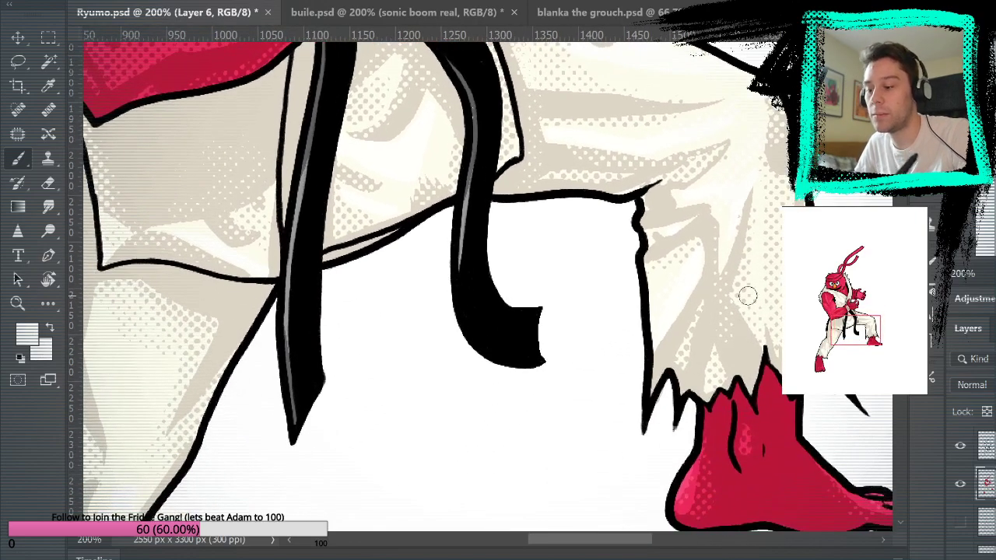
Step: Brush cream halftone dots into the beige shadows of the straight leg's thigh, knee and lower trouser
drag(402, 235, 786, 161)
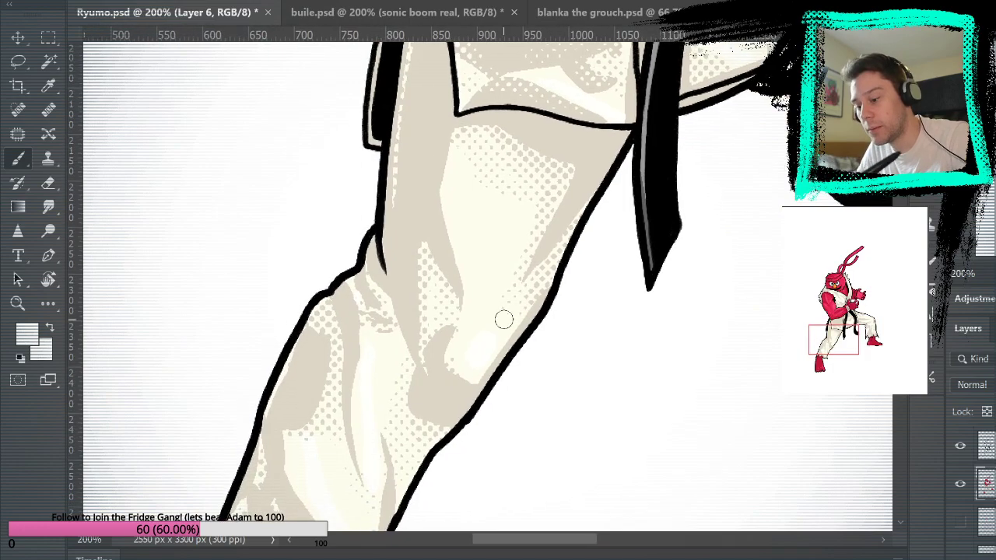
drag(429, 451, 484, 267)
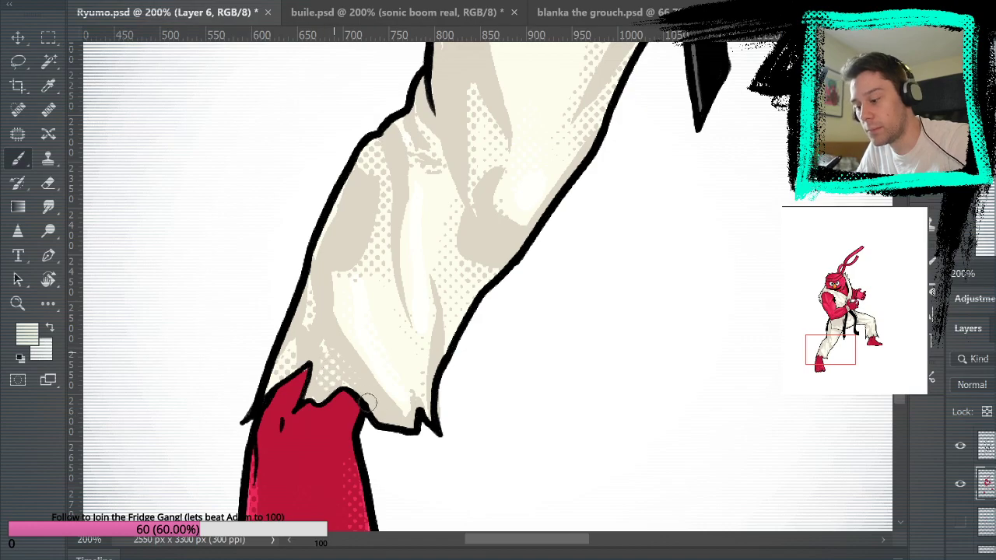
mouse_move(531, 258)
mouse_down()
mouse_move(535, 351)
mouse_move(570, 471)
mouse_up()
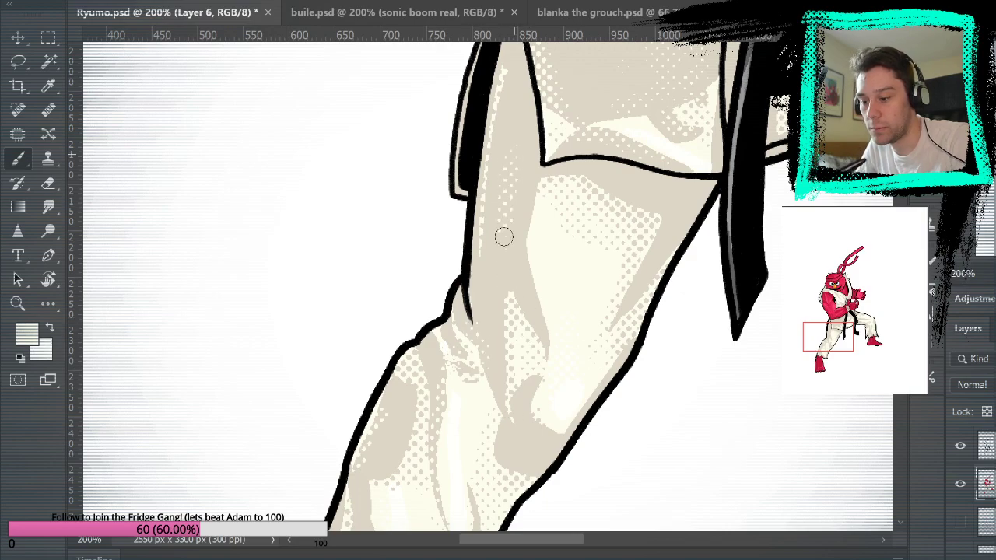
drag(543, 369, 627, 179)
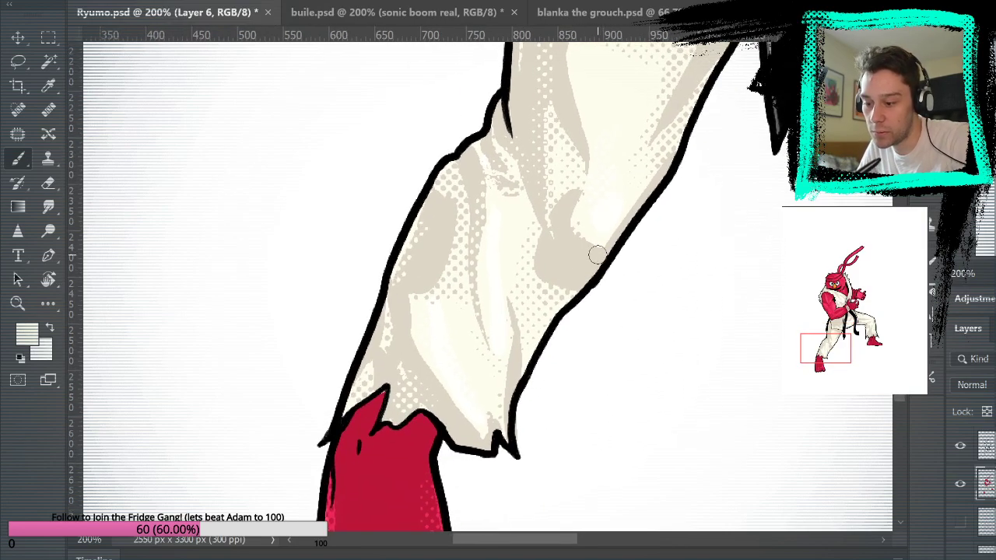
drag(734, 196, 566, 473)
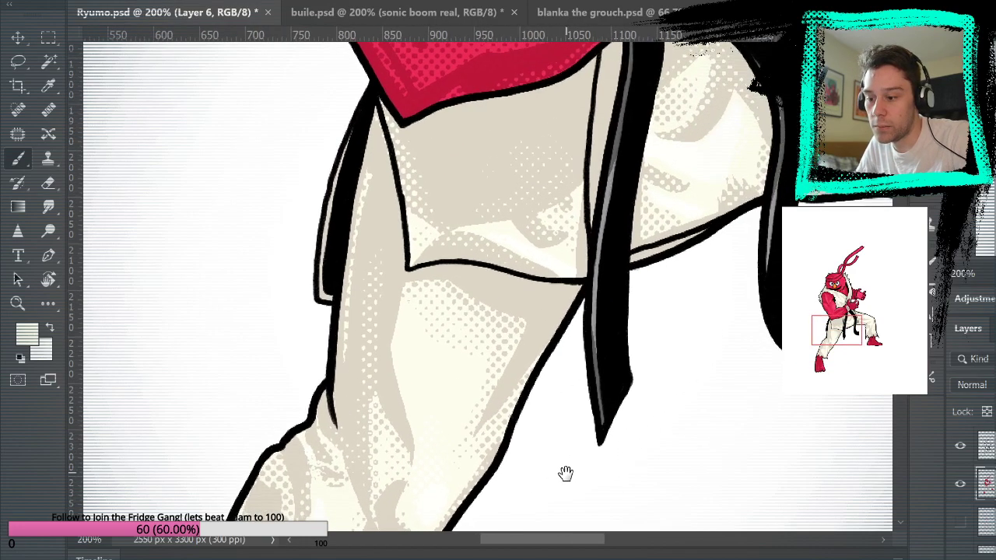
Step: Examine the dotted trousers and skirt up close and the whole figure fitted to the window for areas still missing halftone
drag(794, 297, 492, 413)
drag(723, 392, 591, 388)
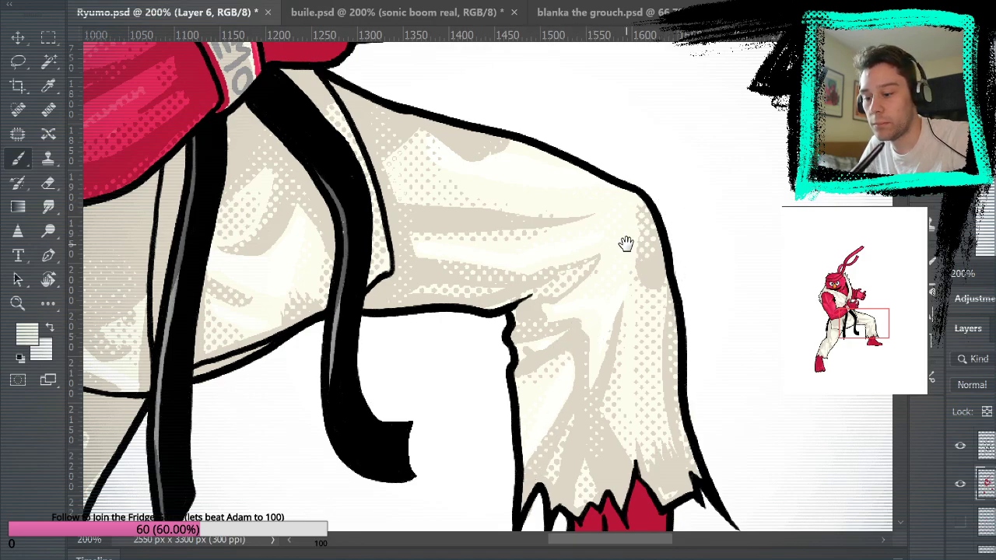
drag(467, 144, 758, 206)
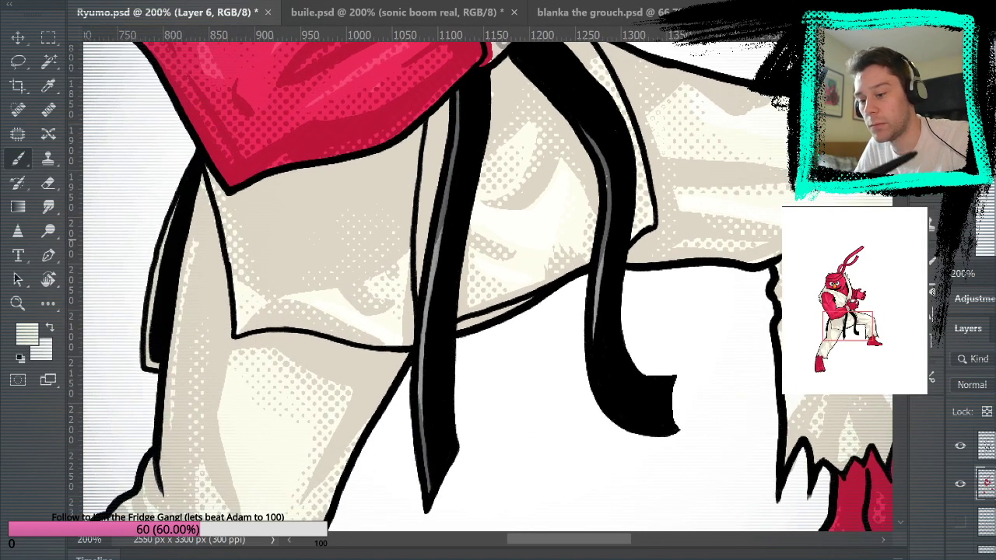
drag(811, 268, 656, 322)
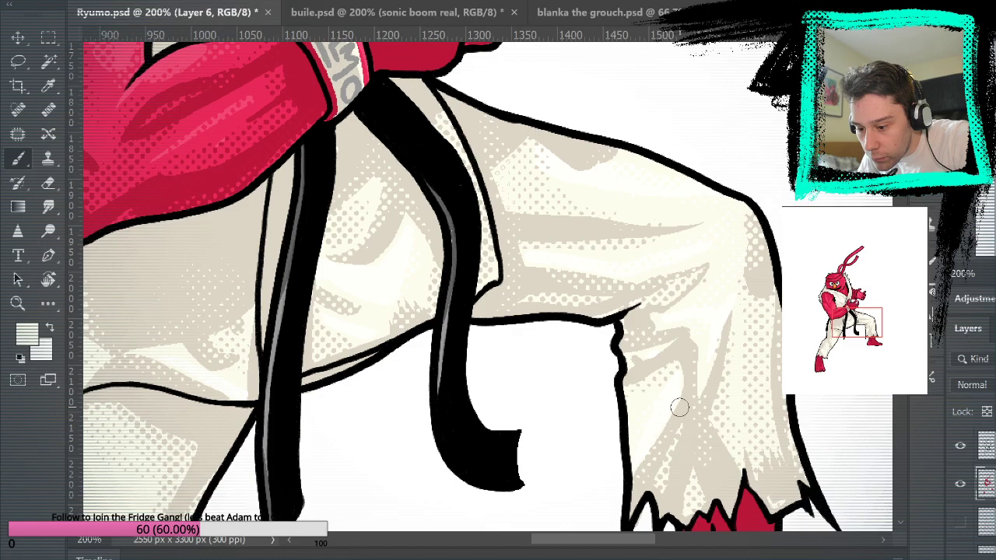
drag(445, 389, 714, 319)
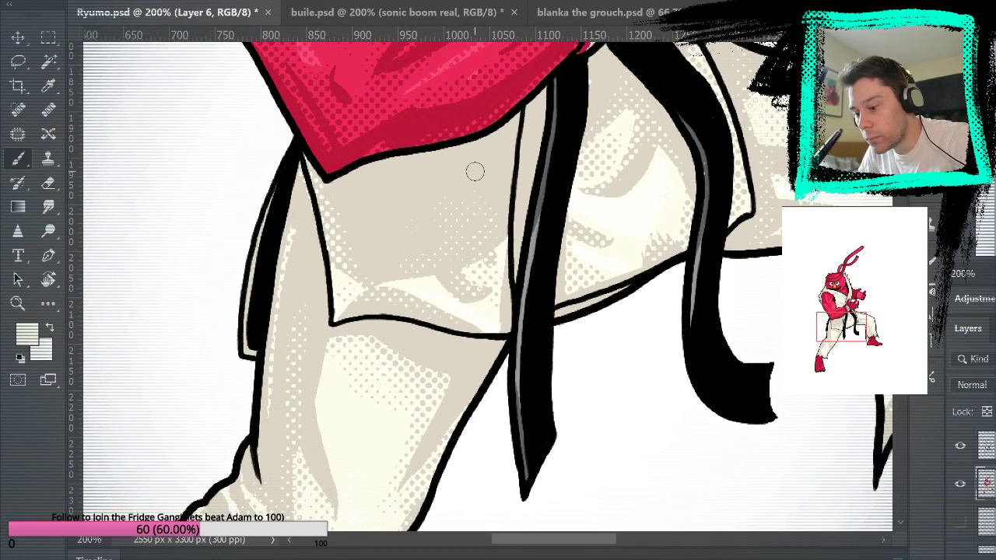
drag(760, 147, 627, 345)
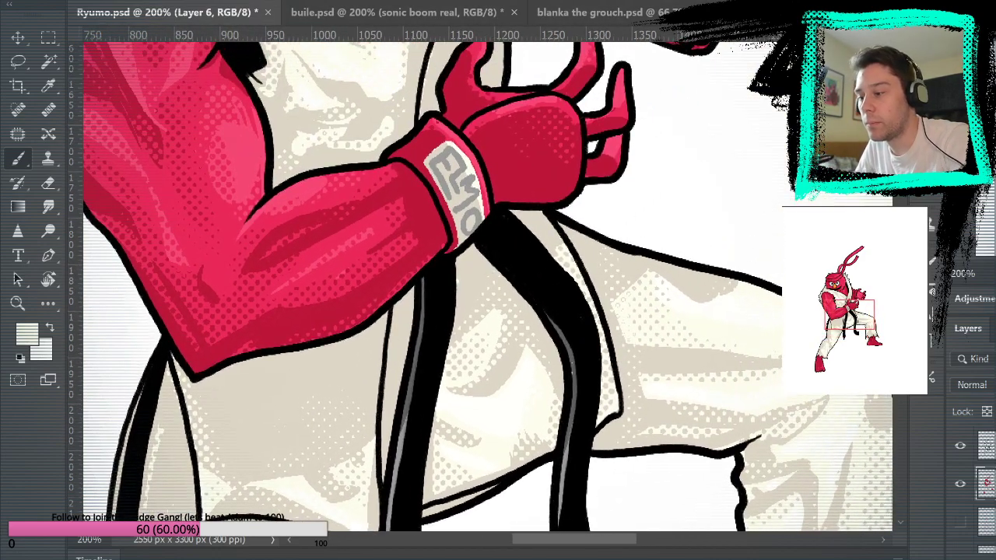
key(ctrl+0)
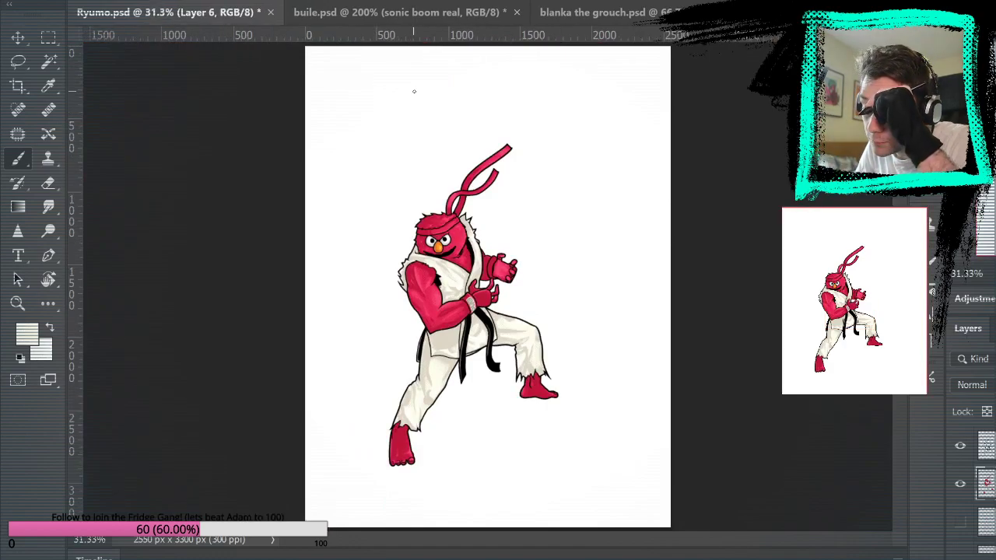
click(18, 305)
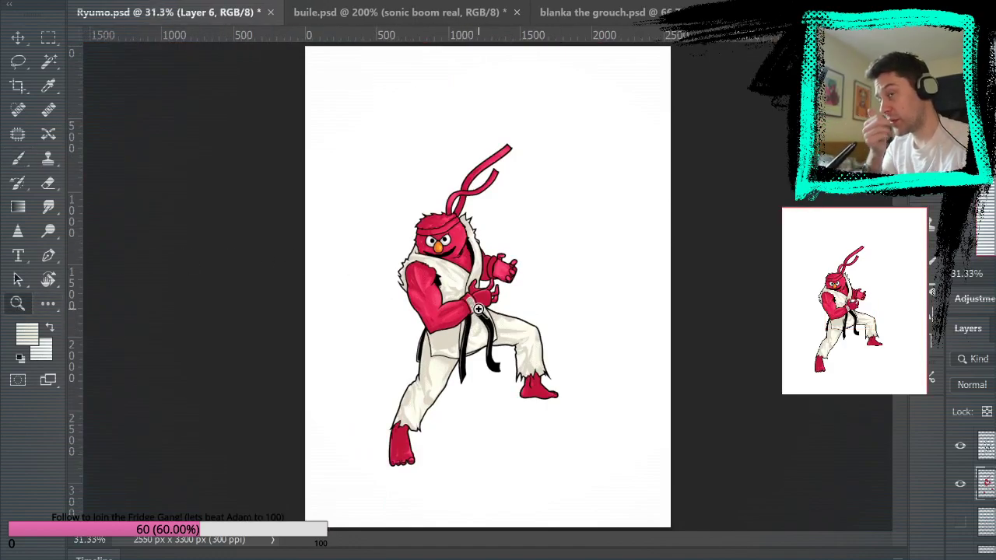
click(481, 336)
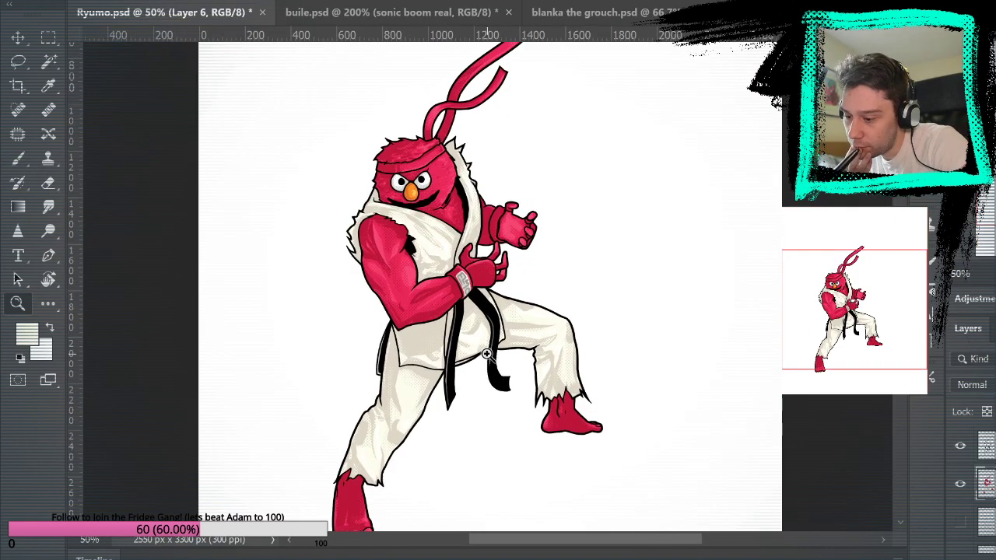
click(487, 353)
click(517, 394)
click(522, 400)
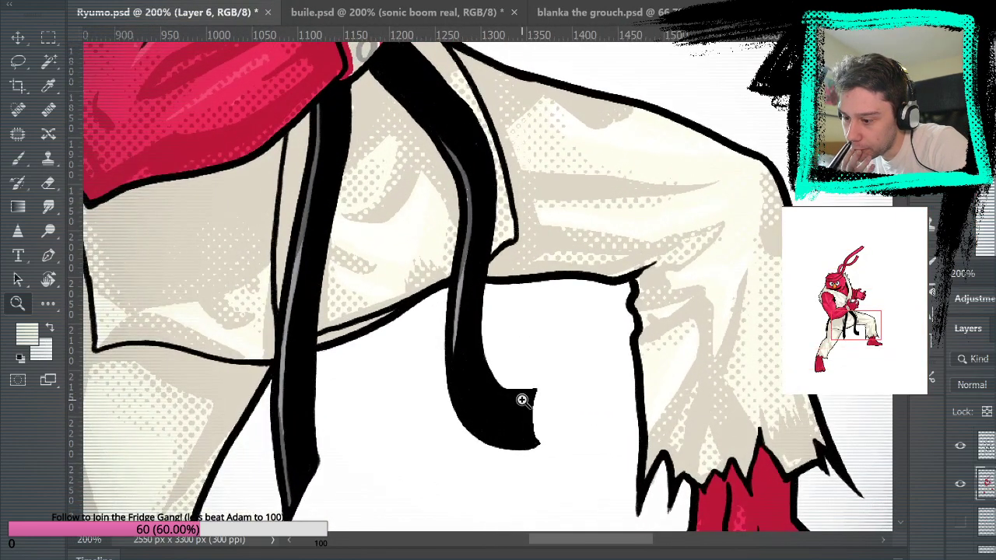
Step: Sample the belt's dark color and brush halftone dots over the grey highlights of both hanging belt tails
key(b)
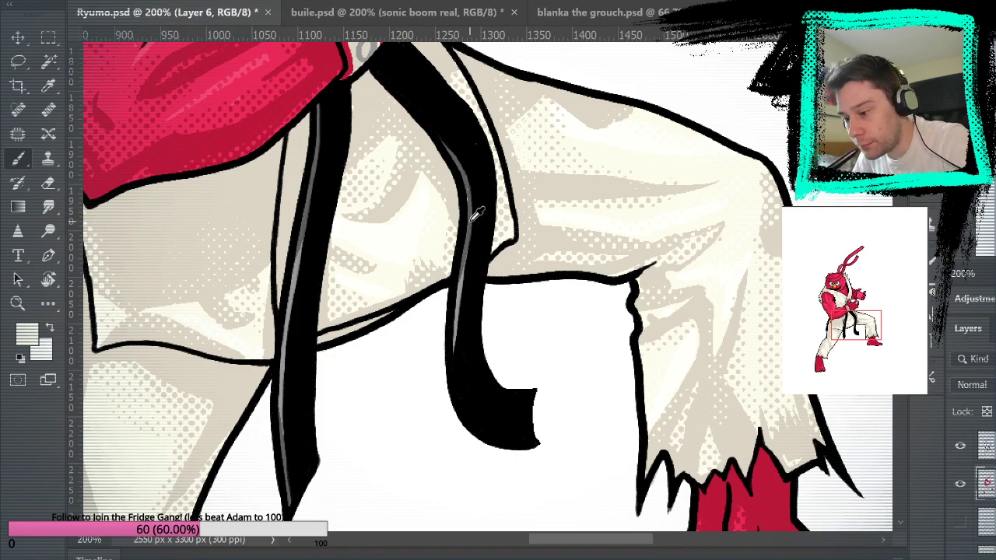
key(d)
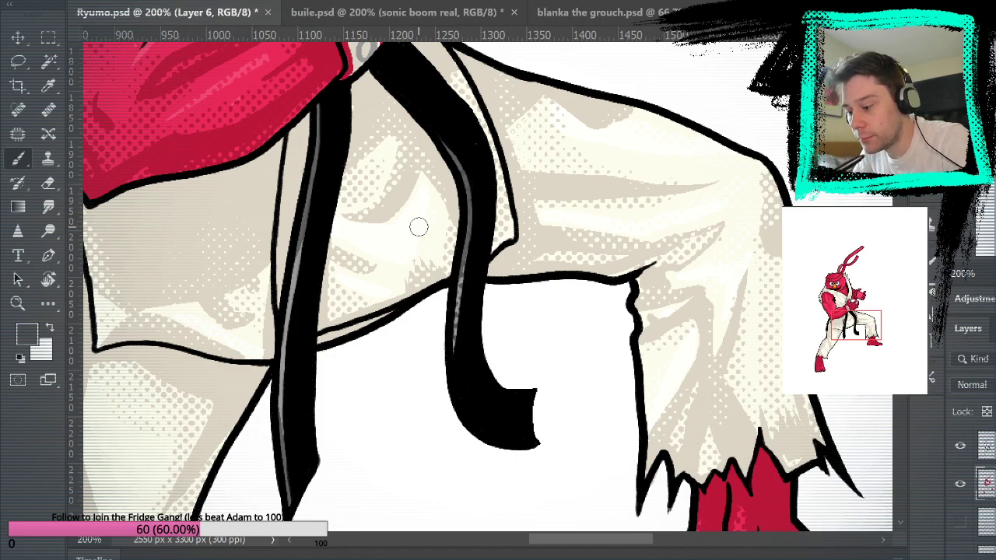
drag(330, 124, 724, 437)
drag(727, 225, 598, 127)
drag(758, 466, 630, 111)
mouse_move(699, 343)
mouse_down()
mouse_move(699, 251)
mouse_move(689, 278)
mouse_up()
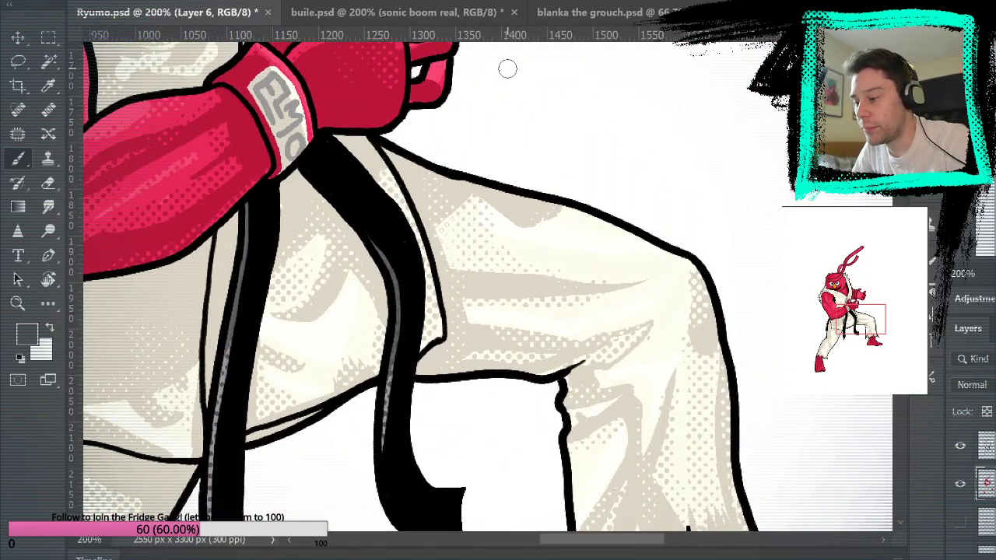
Step: Sample the cream color again and look over the torso, collar and head for areas without halftone dots
drag(745, 228, 684, 117)
drag(758, 249, 650, 59)
drag(560, 63, 697, 269)
drag(679, 157, 778, 182)
drag(342, 259, 688, 318)
drag(679, 70, 661, 443)
drag(754, 70, 714, 342)
drag(420, 151, 676, 369)
drag(647, 165, 594, 200)
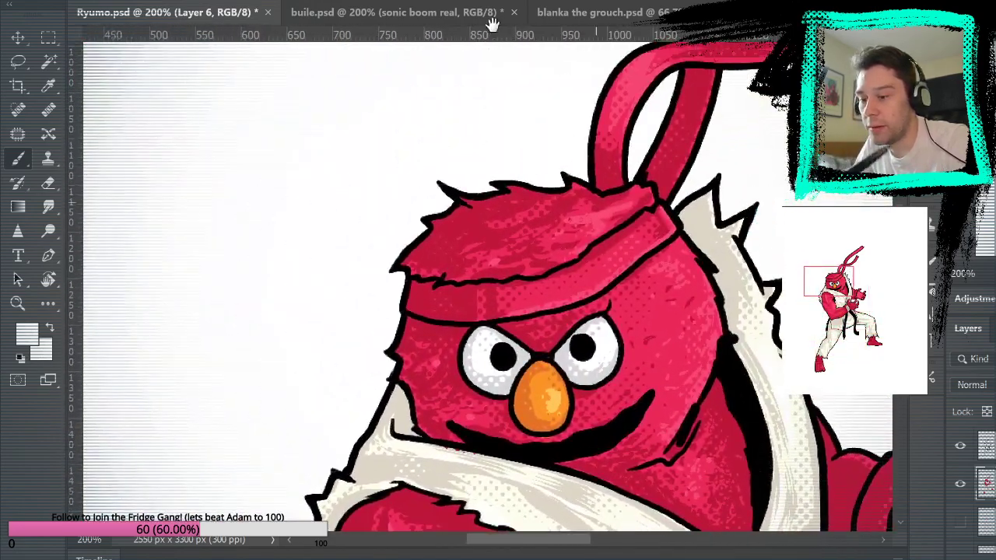
Step: Fit the whole illustration in the window and save the file
key(ctrl+0)
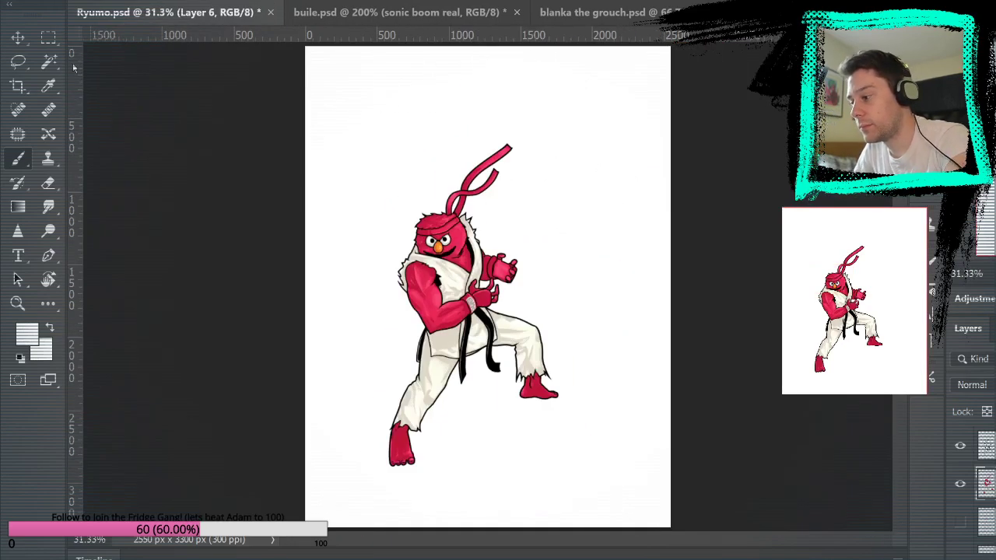
key(ctrl+s)
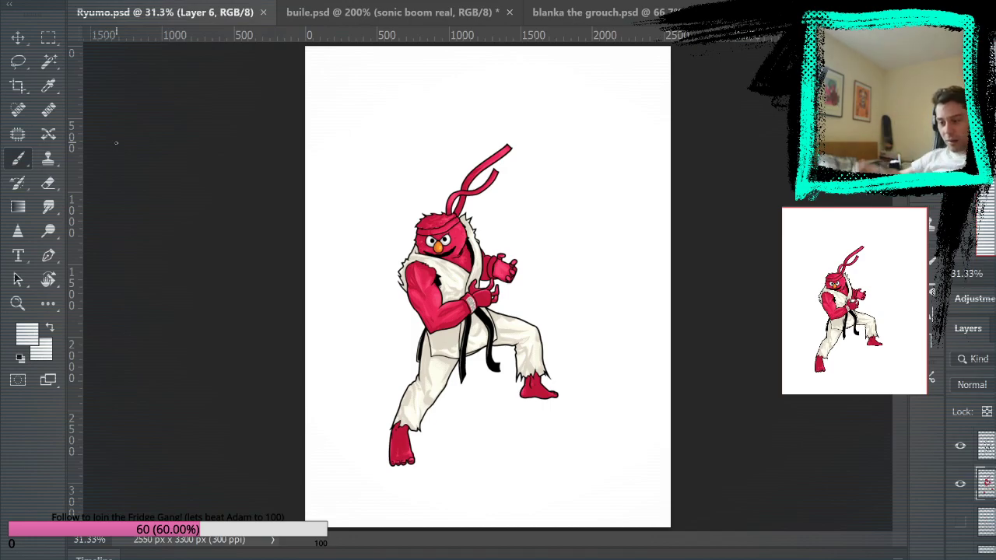
Step: Show the blue energy-swirl sketch layer and move it above the figure's color layer
scroll(982, 490, down, 4)
click(960, 529)
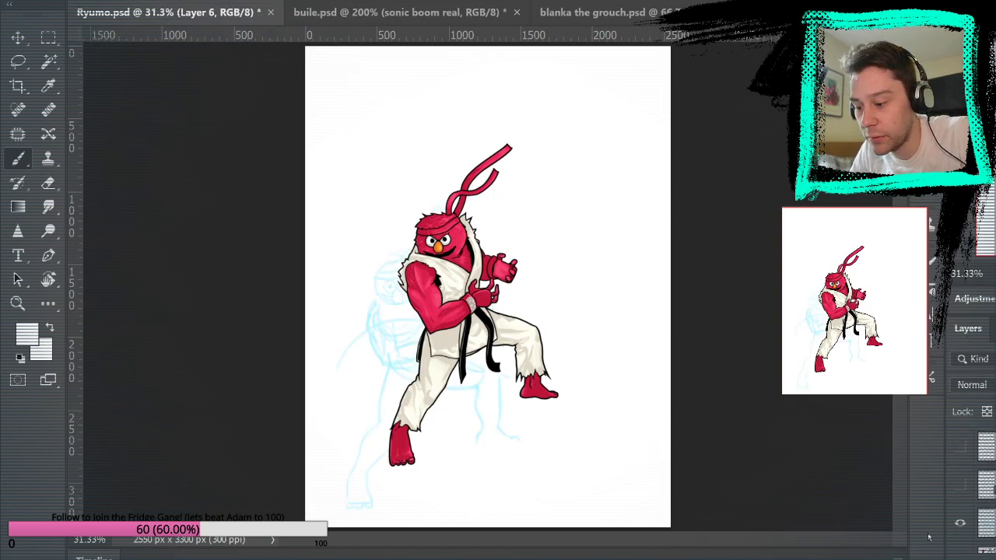
click(961, 527)
click(960, 446)
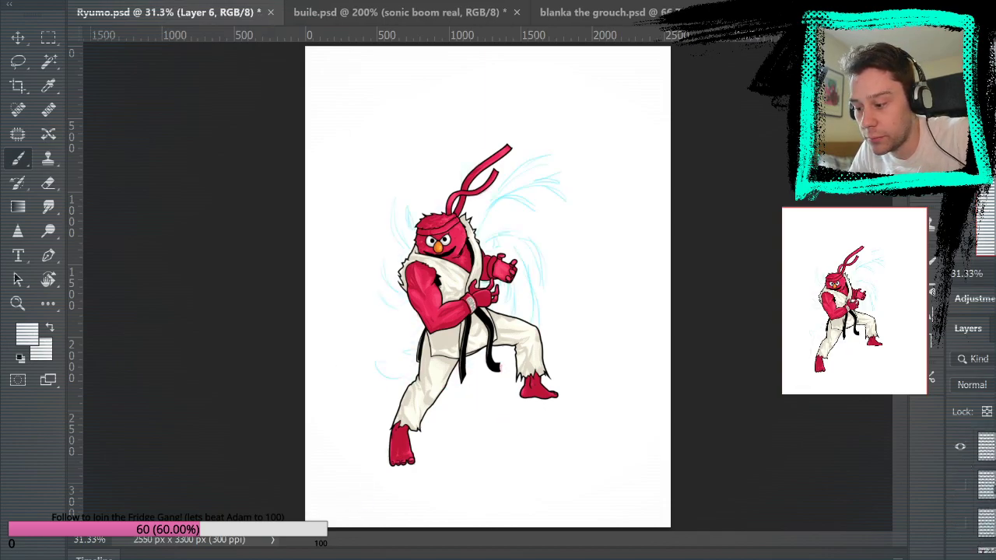
scroll(981, 467, up, 2)
drag(984, 520, 985, 465)
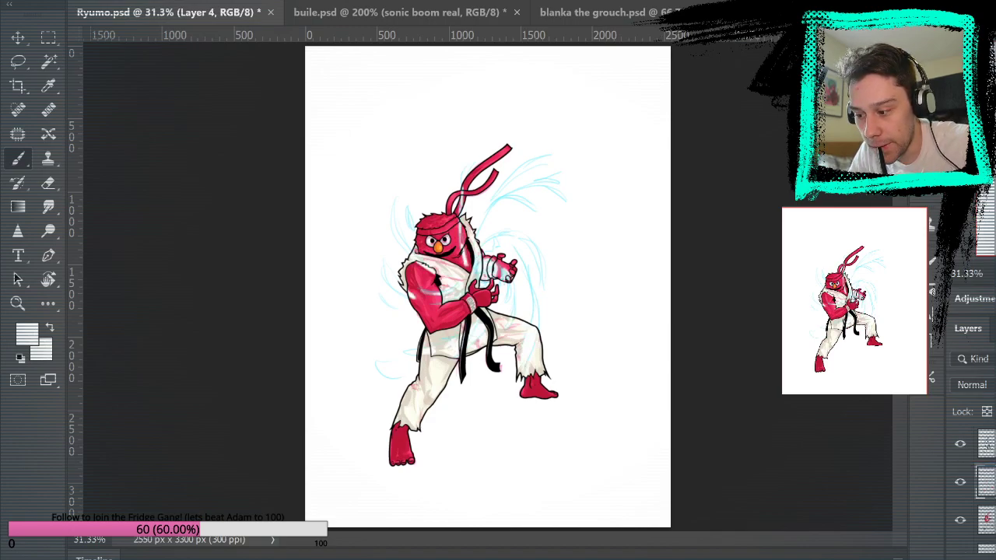
click(960, 519)
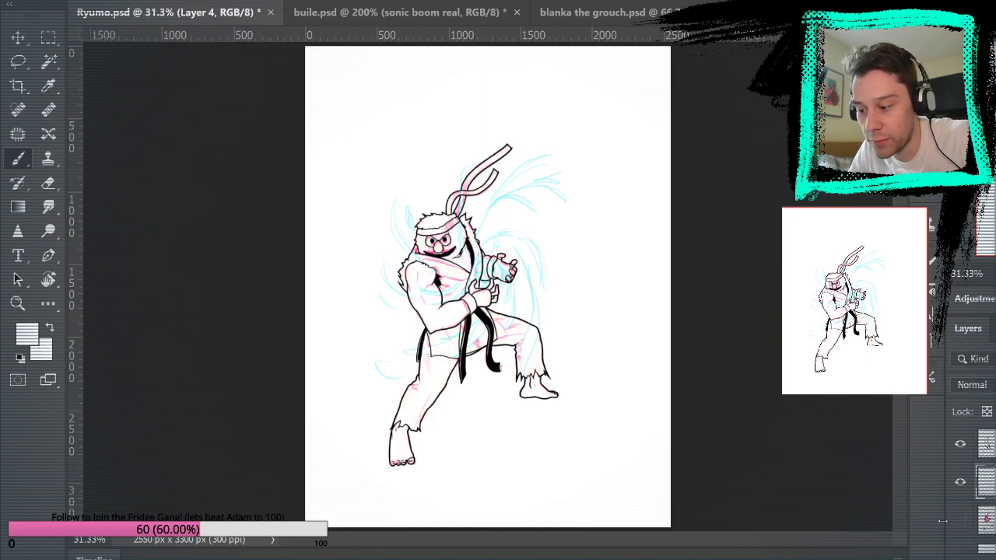
click(953, 523)
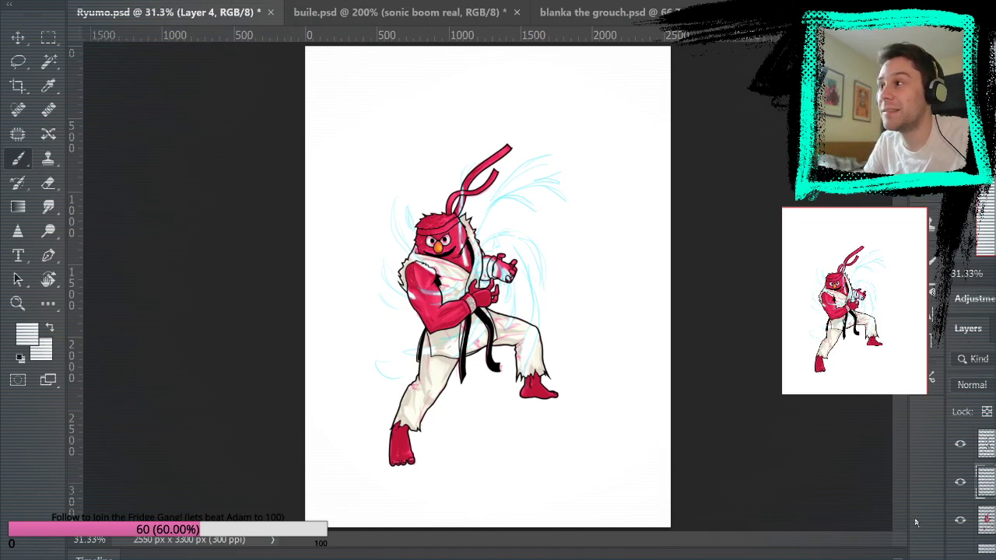
Step: Add a new empty layer above the energy sketch and get the brush ready beside the outstretched hand
click(17, 303)
click(555, 282)
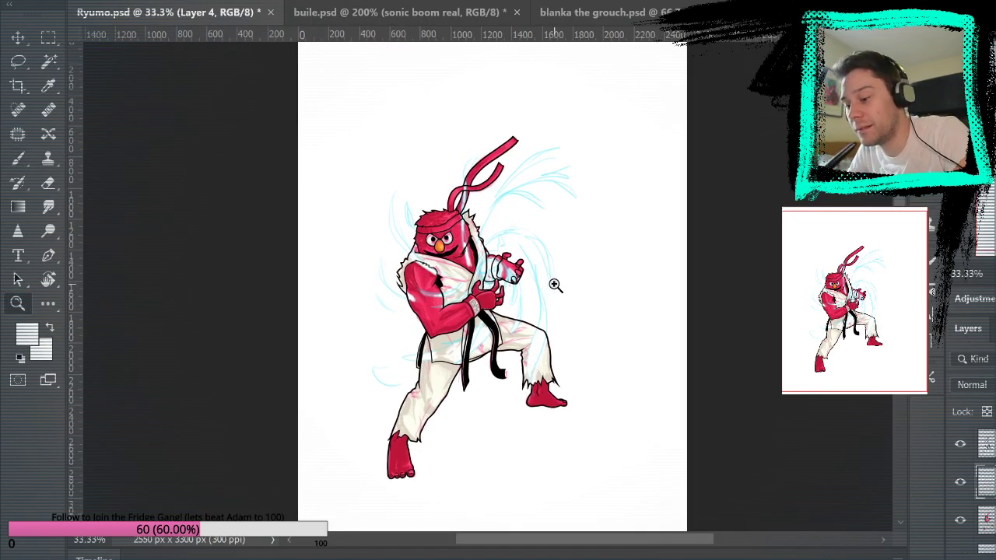
click(558, 296)
click(552, 325)
click(544, 311)
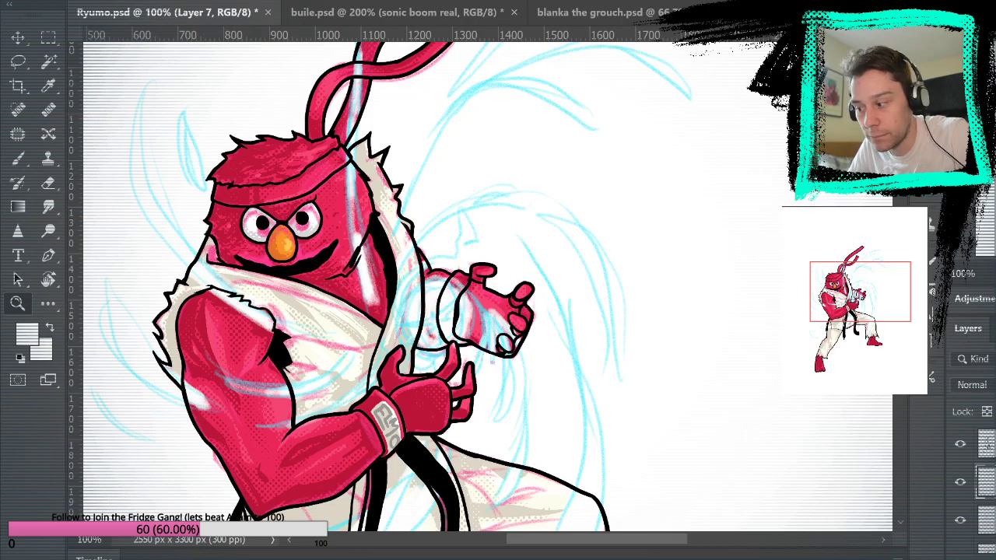
key(b)
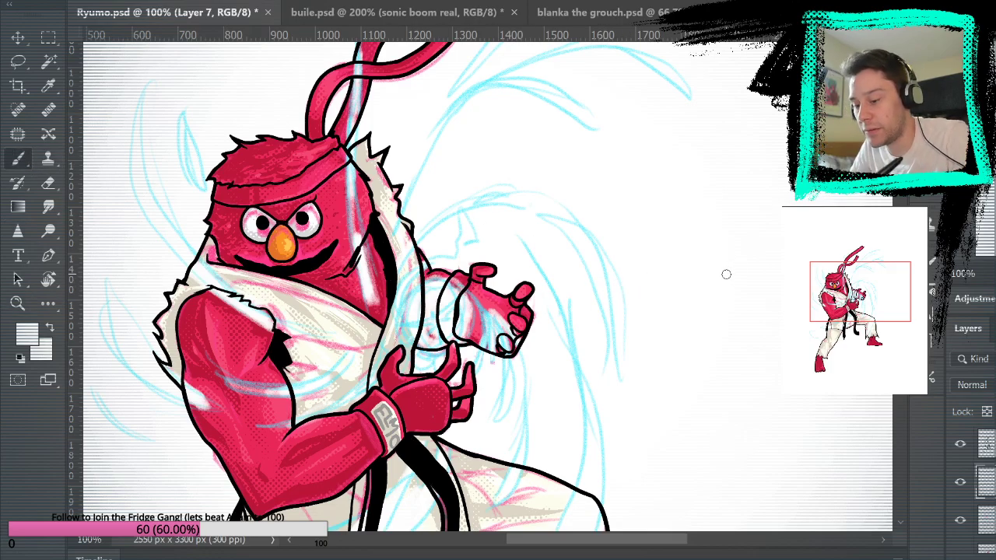
click(20, 308)
click(413, 280)
drag(616, 324, 595, 260)
key(b)
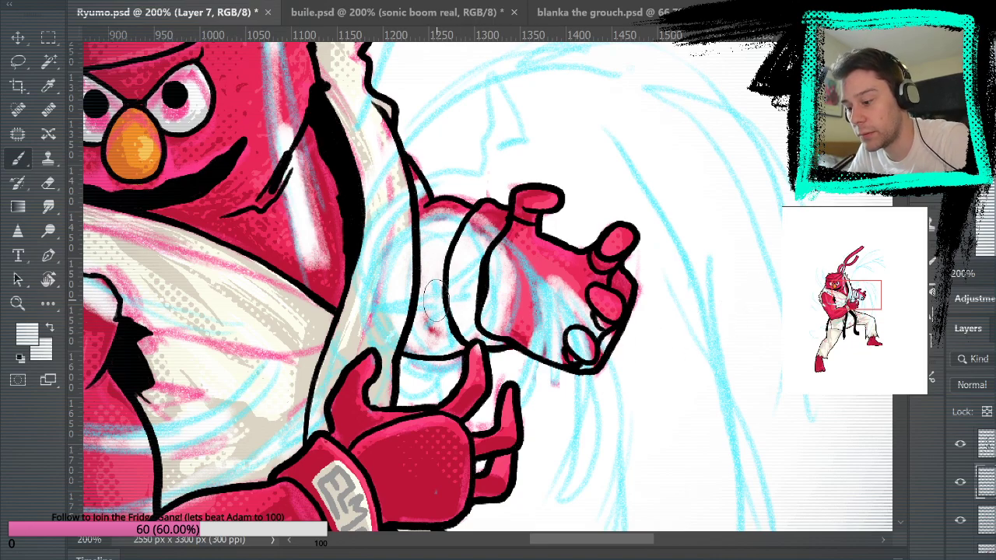
Step: Lower the opacity of the sketch layer and make the new empty layer active again
click(986, 445)
drag(995, 385, 988, 385)
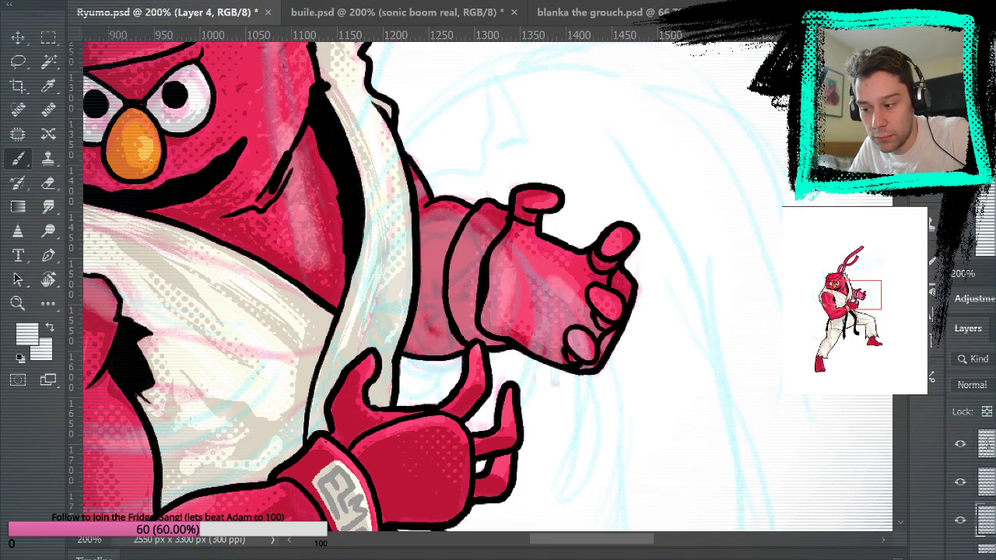
click(985, 483)
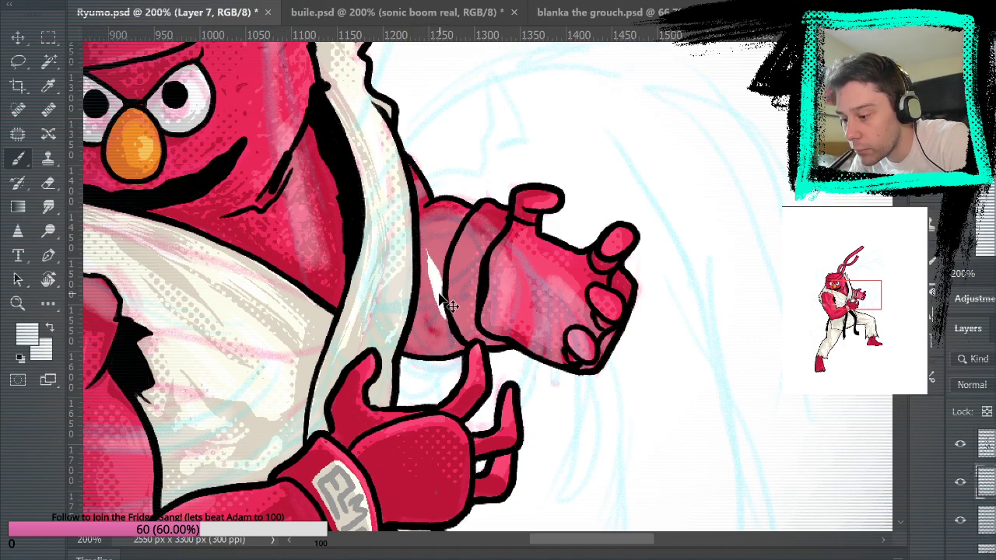
Step: Brush a white starburst glint with thin tapered rays over the outstretched arm's wrist
drag(336, 137, 341, 150)
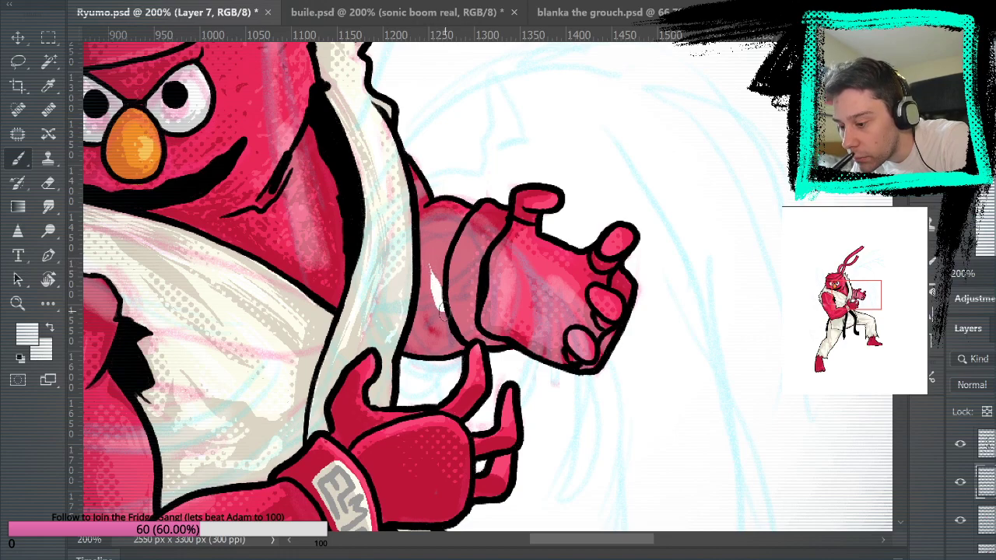
mouse_move(434, 282)
mouse_down()
mouse_move(467, 385)
mouse_move(440, 273)
mouse_up()
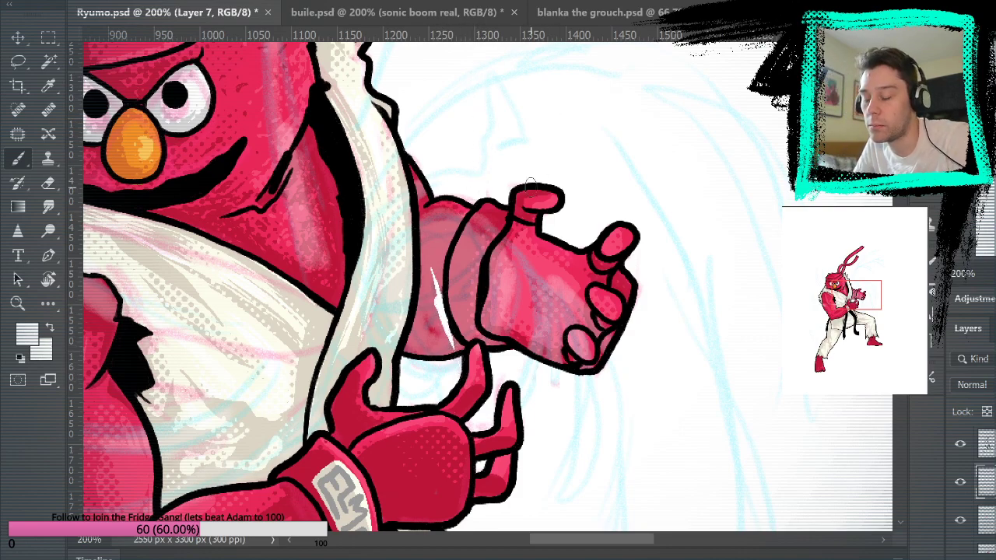
drag(396, 309, 442, 304)
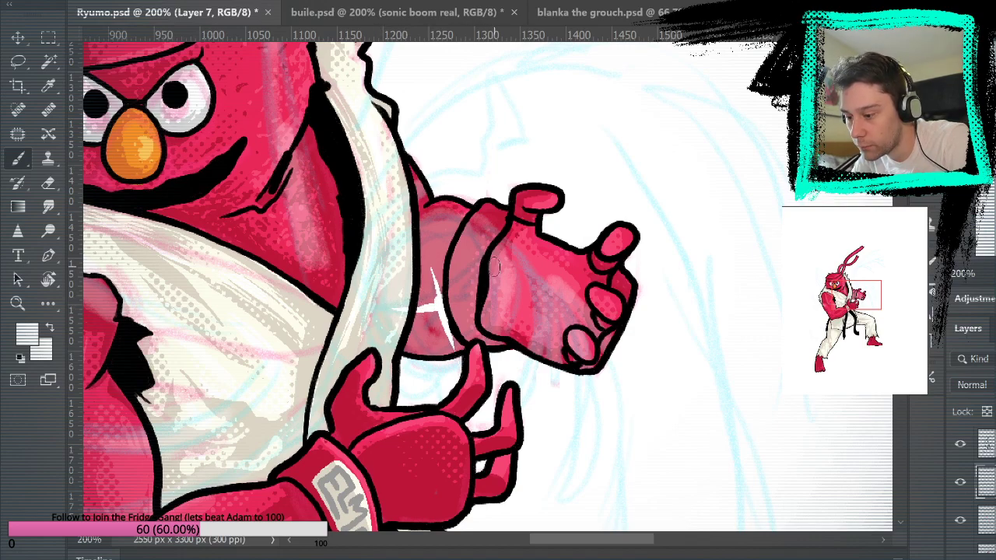
drag(472, 269, 455, 291)
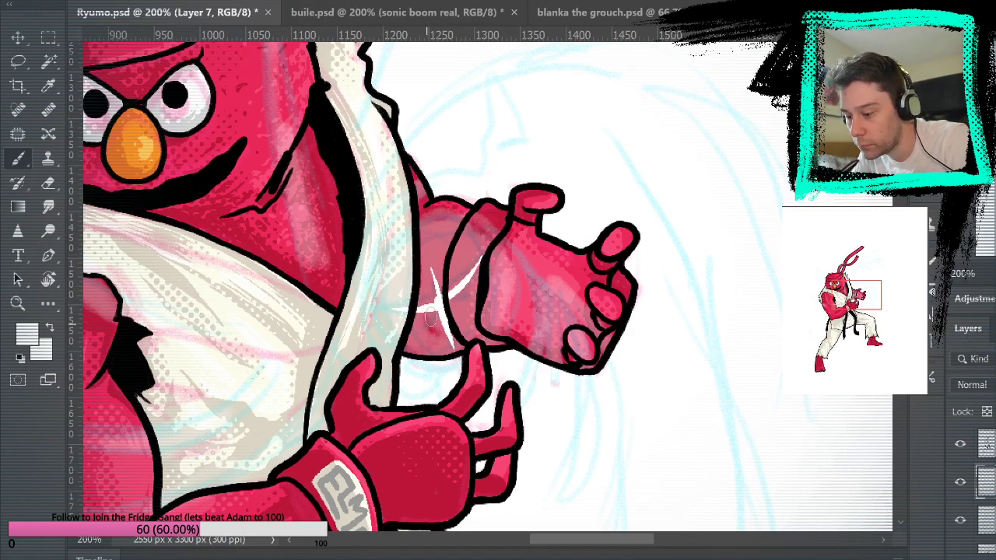
drag(436, 302, 426, 311)
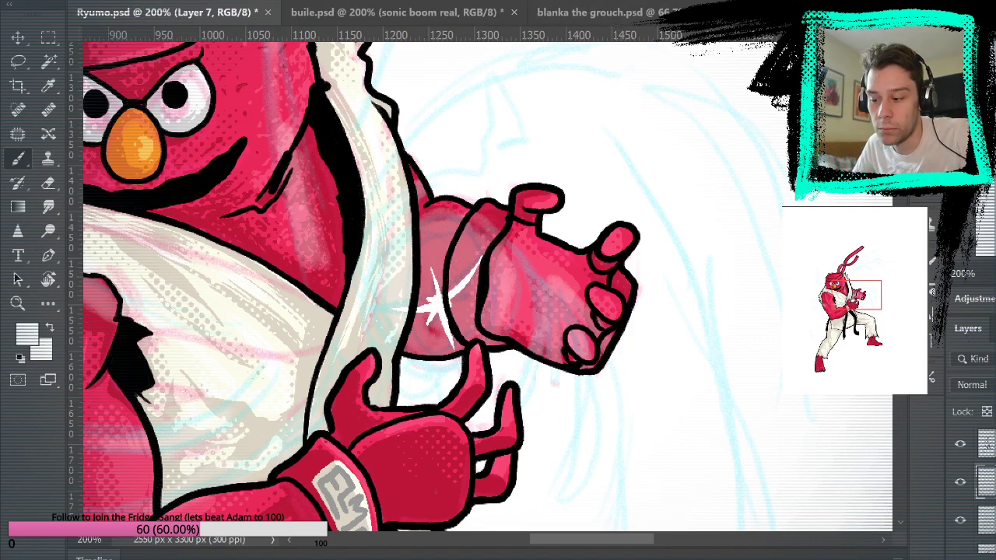
Step: Move the glint layer above the line art, hide the energy sketch and check the glint against the figure
drag(986, 482, 987, 429)
drag(764, 407, 736, 544)
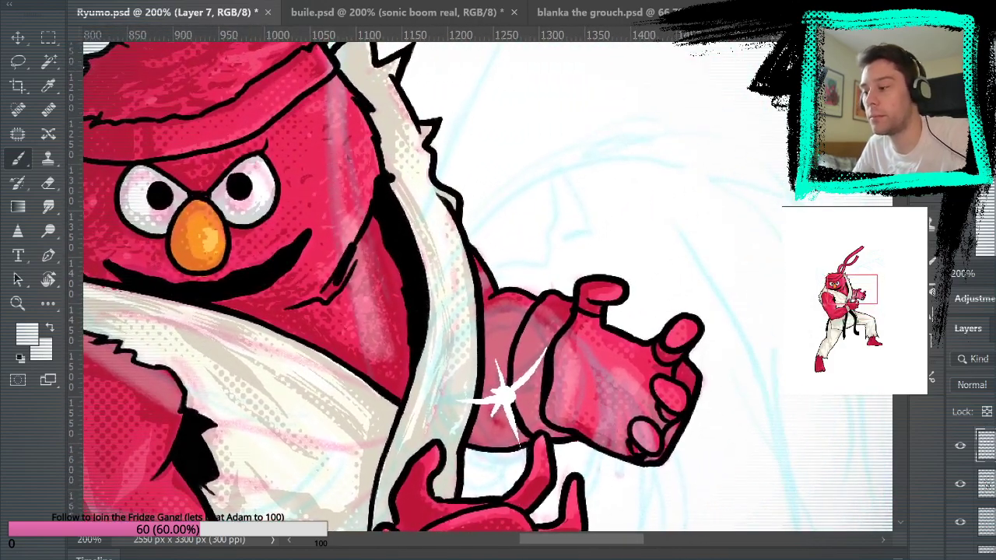
key(ctrl+0)
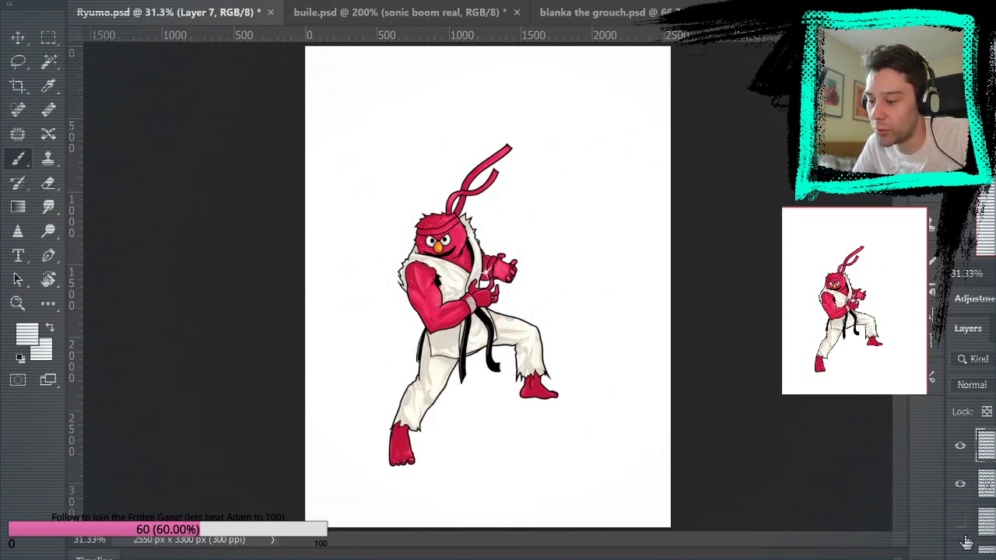
key(z)
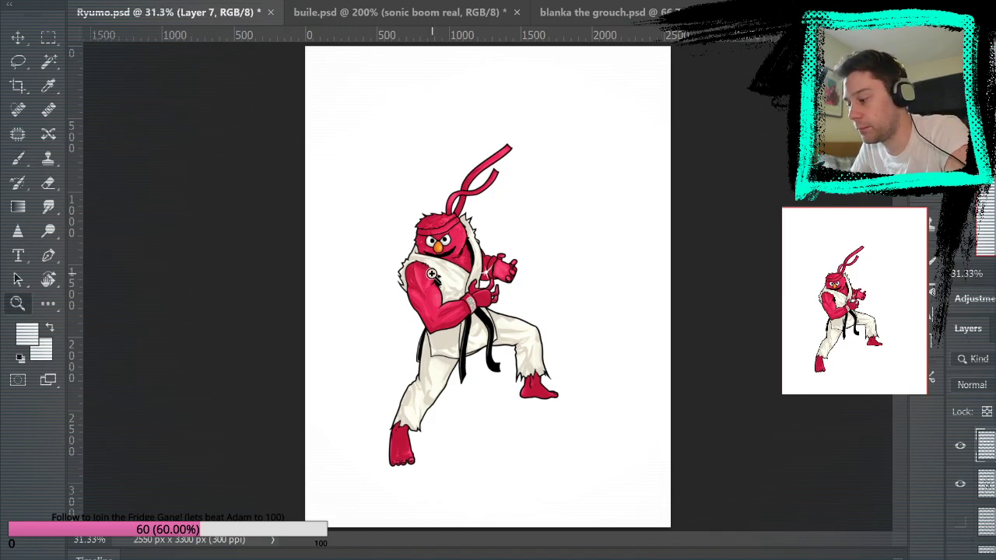
click(525, 272)
click(526, 271)
click(533, 251)
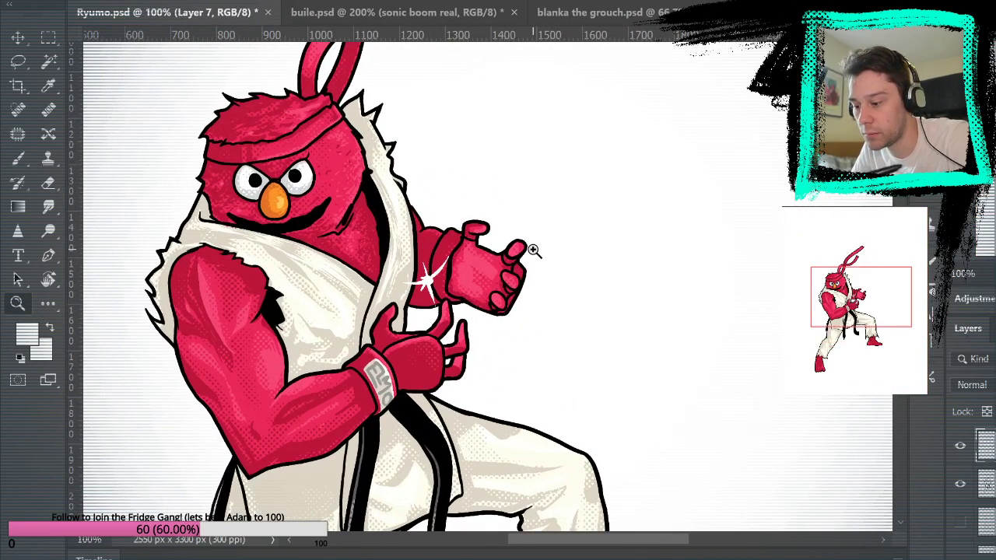
Step: Add a new layer between the line art and the glint, and set the brush color to bright cyan
click(986, 484)
key(ctrl+alt+shift+n)
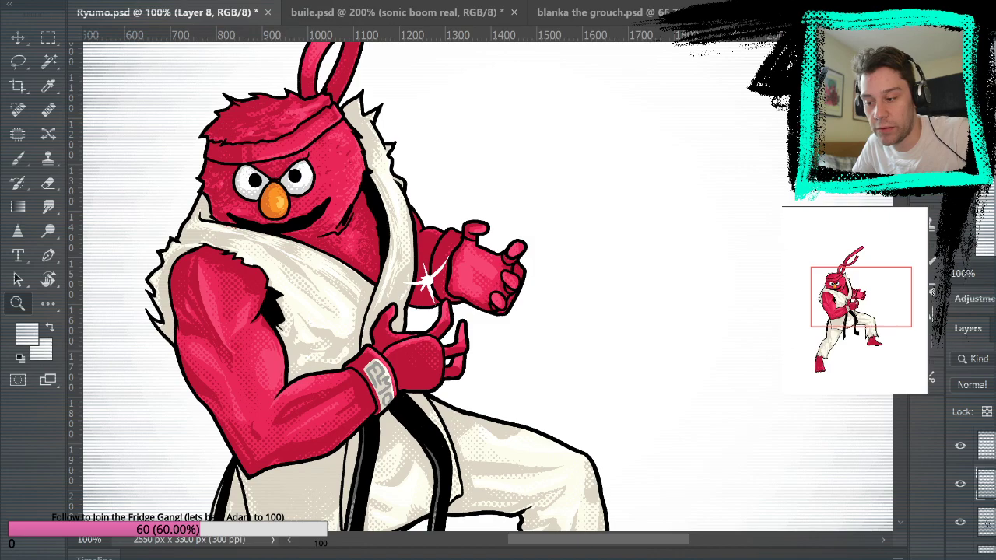
key(i)
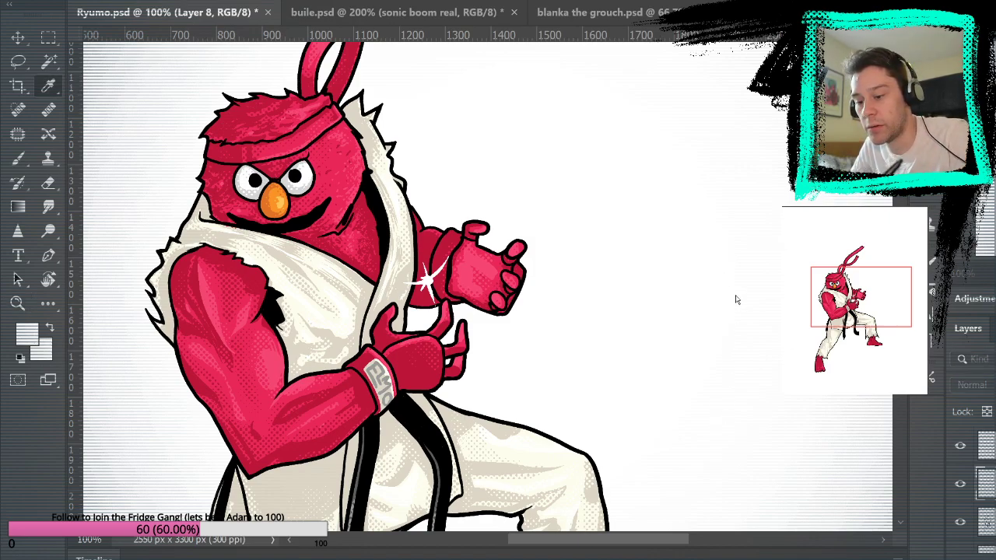
click(743, 250)
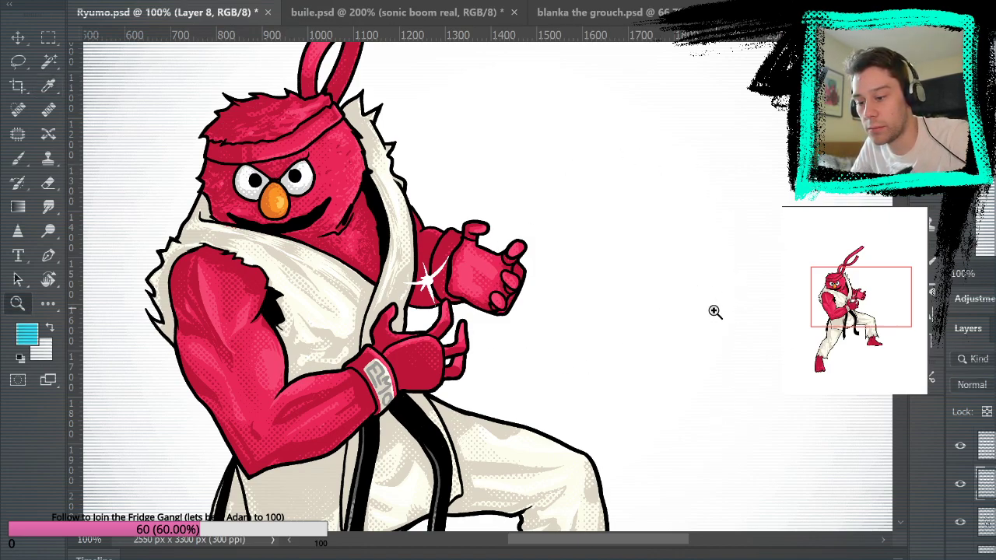
mouse_move(426, 251)
mouse_down()
mouse_move(440, 289)
mouse_move(427, 385)
mouse_up()
key(b)
key(ctrl+z)
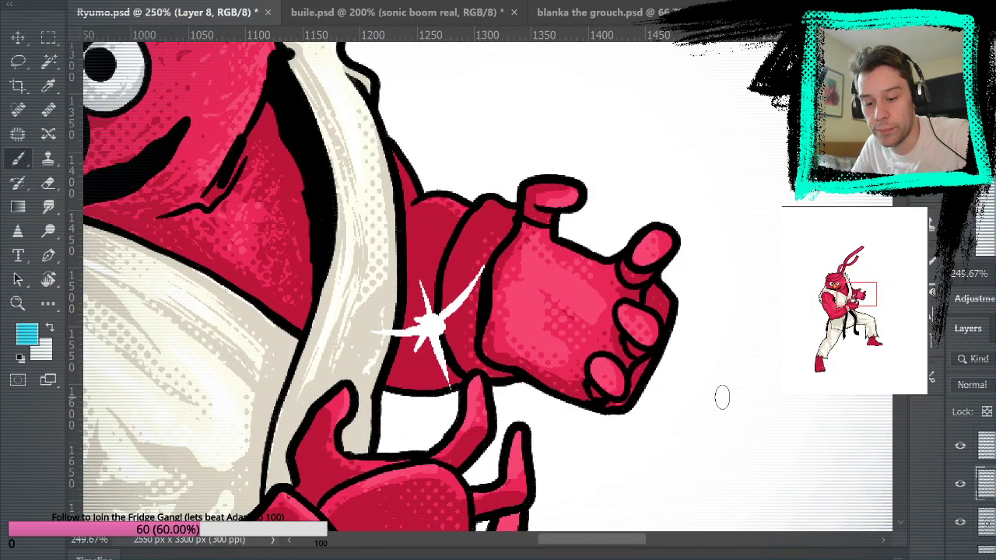
Step: Show the energy sketch again and brush a cyan ring around the glint with a crescent tail curving upward
scroll(963, 506, down, 3)
click(959, 506)
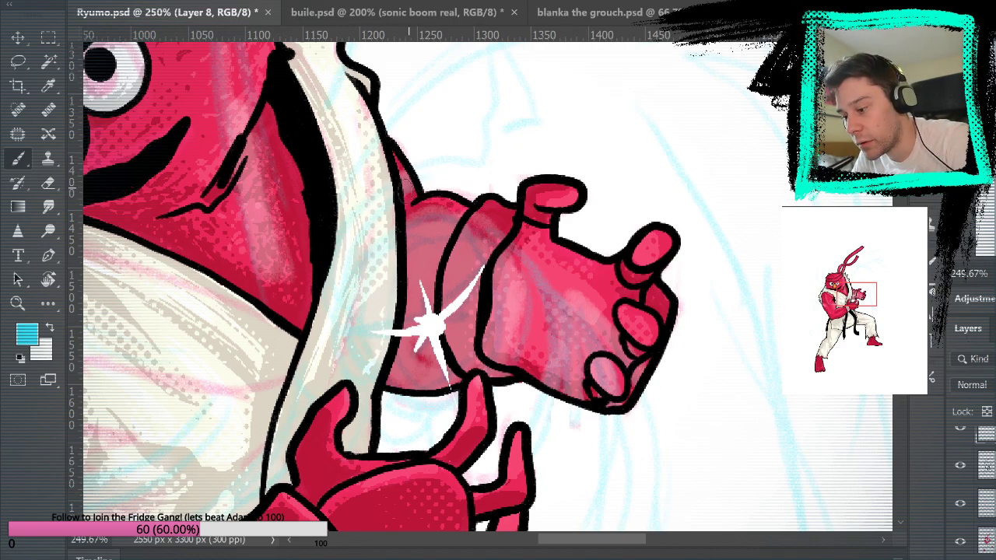
mouse_move(384, 399)
mouse_down()
mouse_move(345, 324)
mouse_move(338, 270)
mouse_move(343, 249)
mouse_move(394, 193)
mouse_up()
mouse_move(463, 159)
mouse_down()
mouse_move(403, 189)
mouse_move(366, 252)
mouse_move(355, 298)
mouse_move(362, 354)
mouse_up()
drag(349, 294, 379, 215)
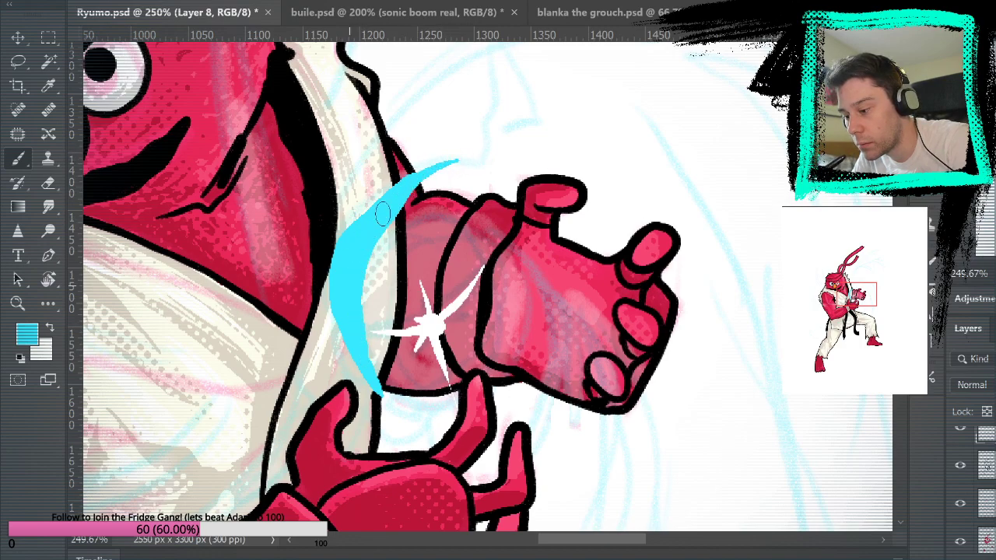
mouse_move(356, 327)
mouse_down()
mouse_move(383, 395)
mouse_move(444, 401)
mouse_move(475, 383)
mouse_move(509, 326)
mouse_move(507, 288)
mouse_move(491, 247)
mouse_move(463, 229)
mouse_move(367, 319)
mouse_up()
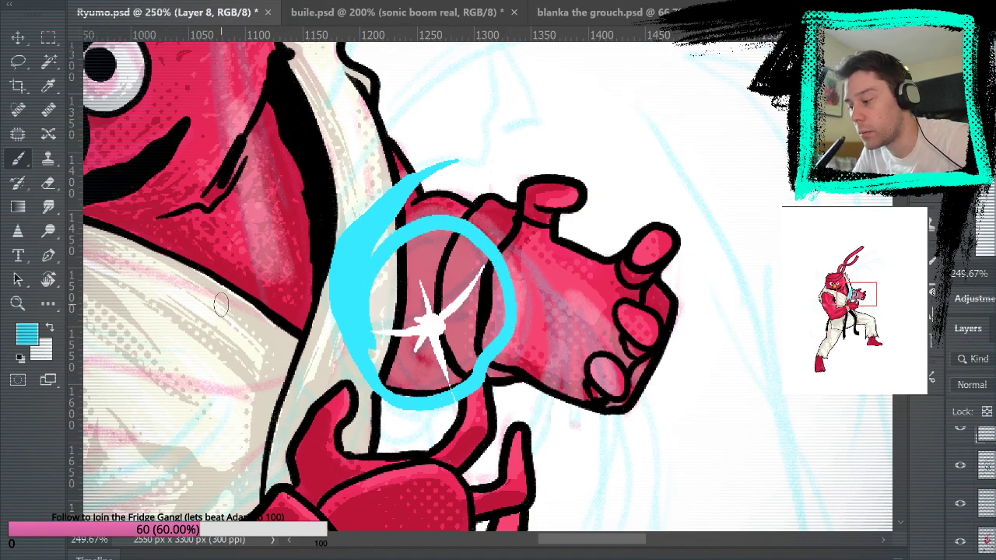
Step: Fill the inside of the ring with cyan to make a solid energy ball behind the glint
click(48, 303)
click(425, 270)
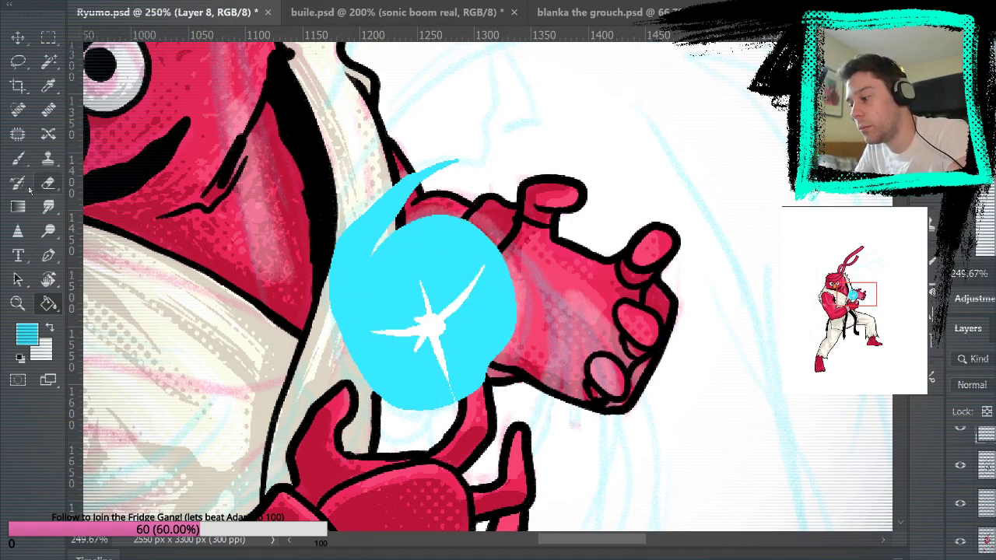
click(28, 160)
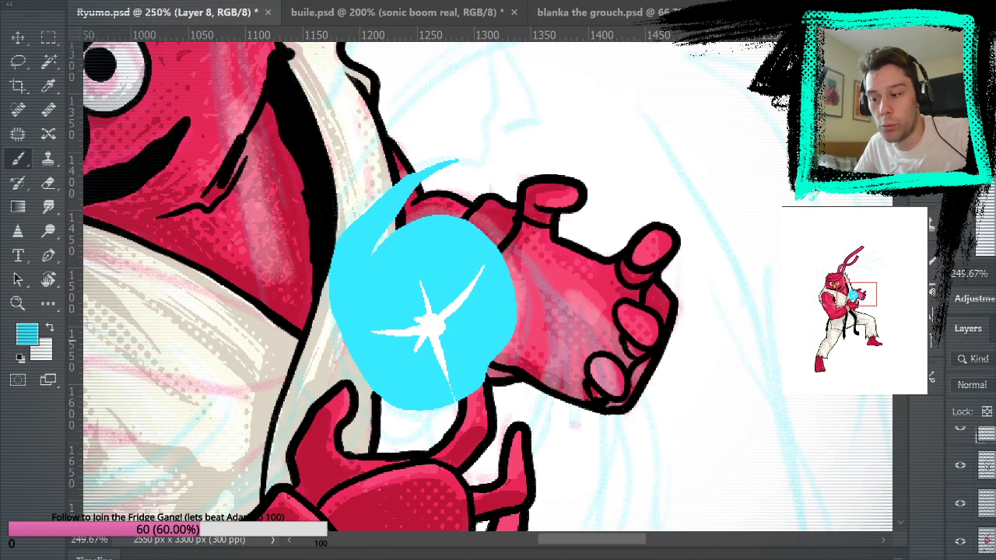
Step: Extend the energy ball's crescent tail and outline a pointed flame wisp above its tip in cyan, following the sketch
drag(540, 174, 661, 310)
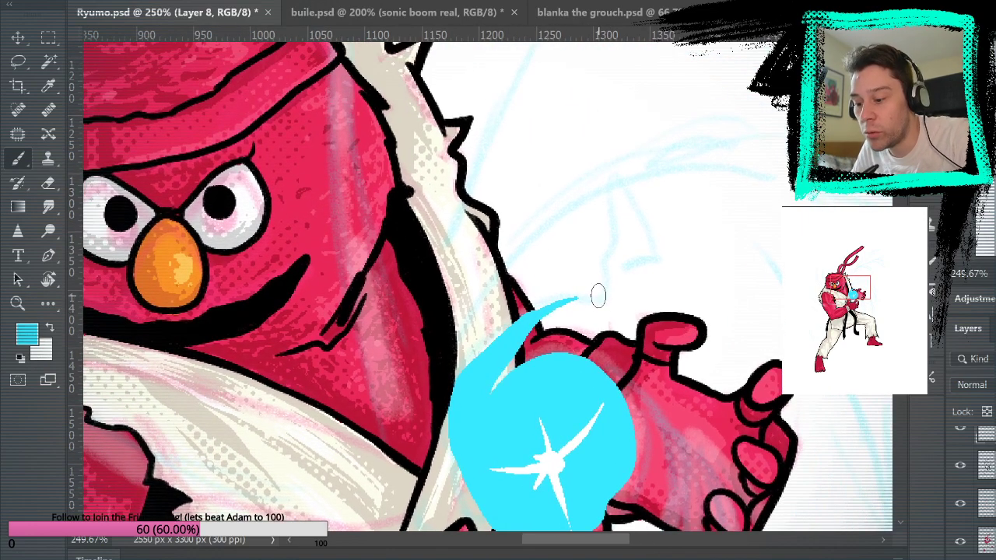
key(ctrl+z)
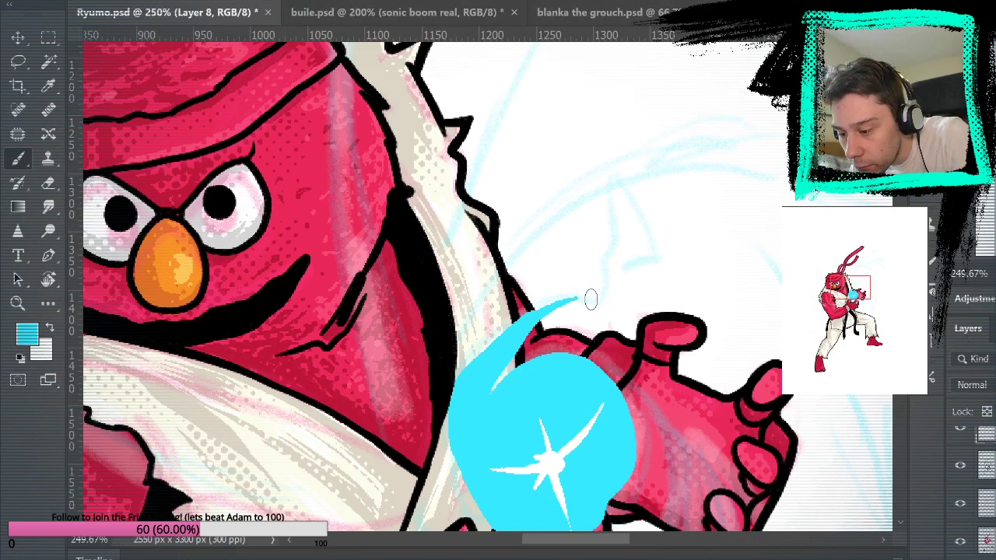
mouse_move(589, 301)
mouse_down()
mouse_move(570, 299)
mouse_move(500, 377)
mouse_up()
drag(576, 294, 519, 325)
mouse_move(596, 299)
mouse_down()
mouse_move(617, 226)
mouse_move(610, 198)
mouse_move(651, 238)
mouse_move(605, 300)
mouse_up()
drag(592, 169, 629, 238)
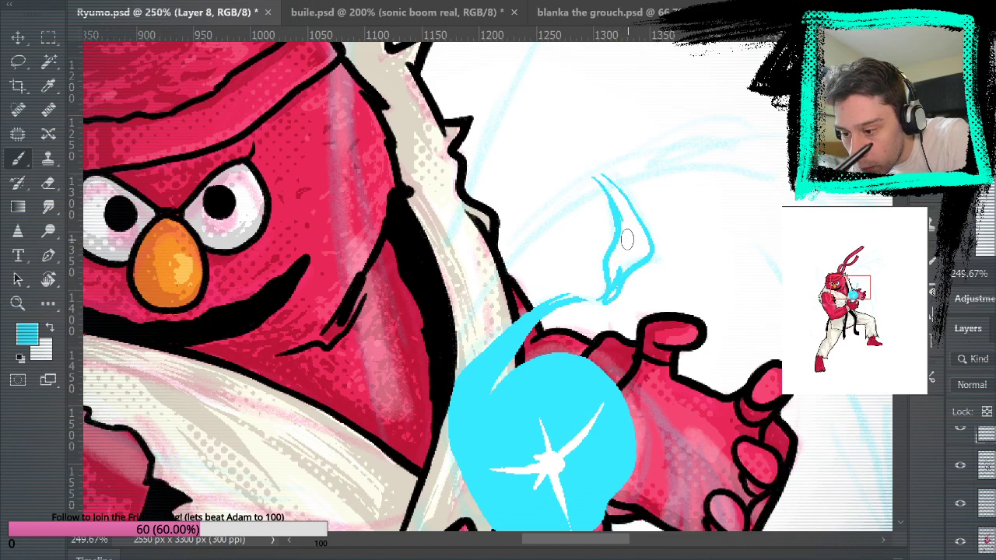
mouse_move(580, 158)
mouse_down()
mouse_move(620, 201)
mouse_move(630, 235)
mouse_up()
drag(610, 181, 630, 235)
Step: Fill the flame wisp with solid cyan, clean up its tip and thicken its base beside the crescent tail
click(49, 304)
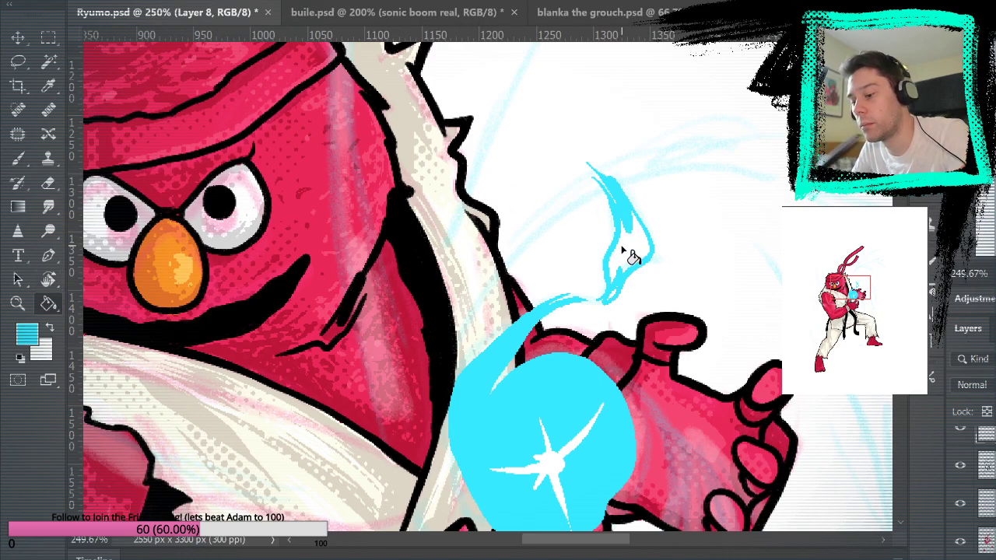
click(629, 250)
click(49, 182)
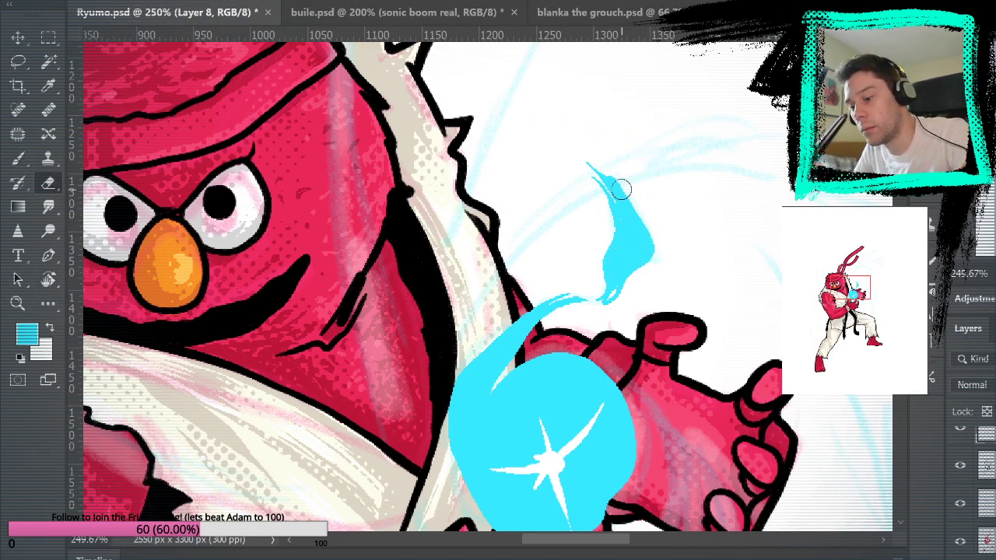
click(17, 157)
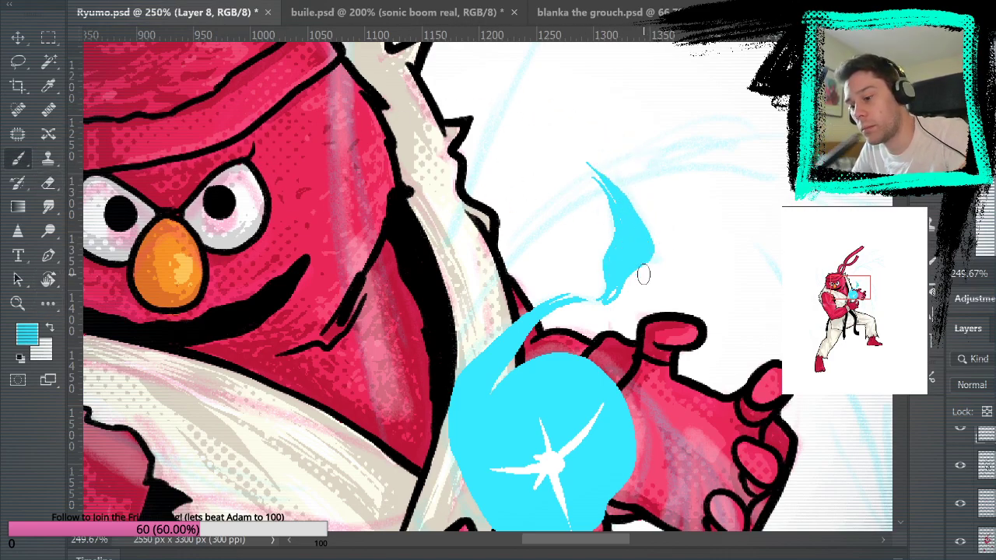
drag(695, 356, 733, 215)
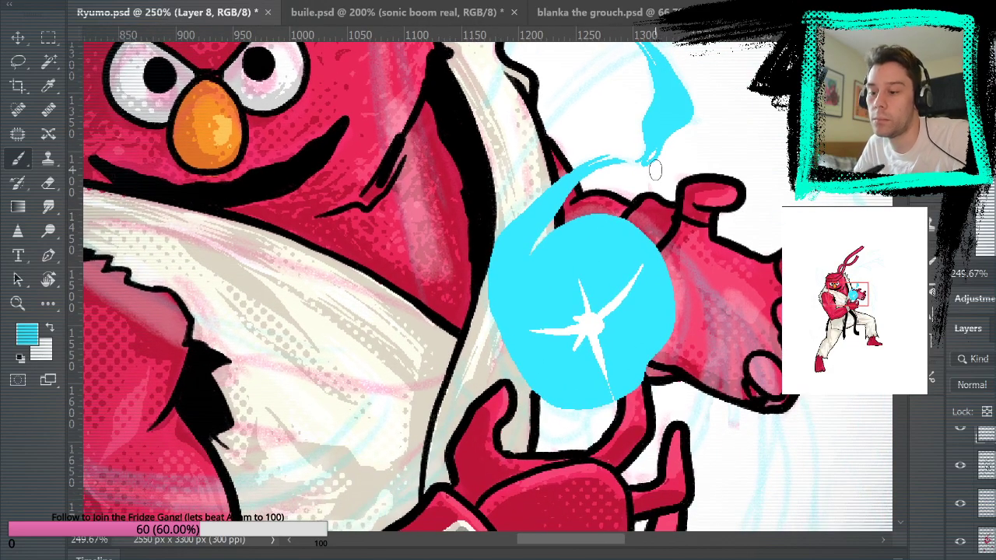
drag(635, 162, 657, 132)
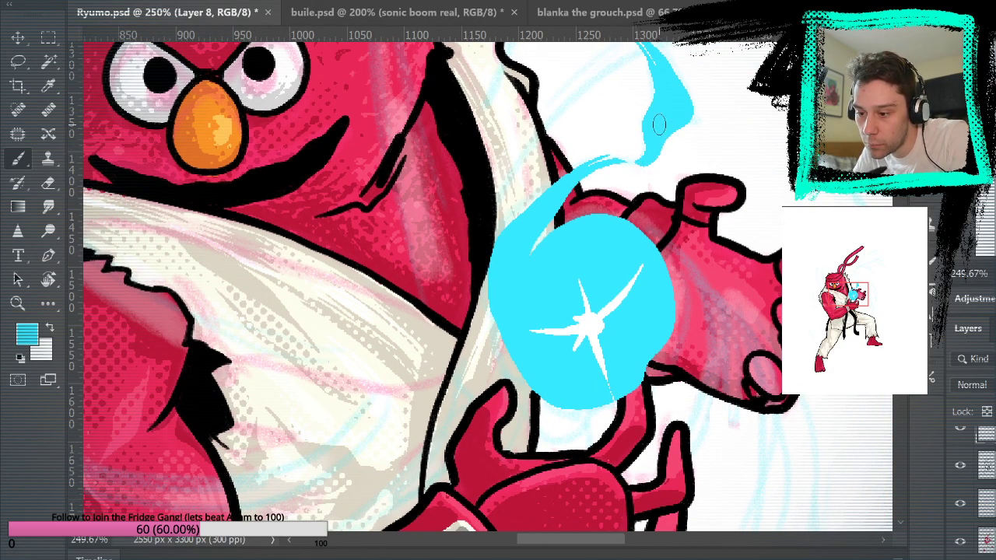
Step: Brush two curved cyan streaks from beside the ball downward across the open hand, ending in thick drops
drag(775, 359, 669, 246)
mouse_move(544, 120)
mouse_down()
mouse_move(601, 264)
mouse_move(557, 386)
mouse_up()
key(ctrl+z)
mouse_move(545, 118)
mouse_down()
mouse_move(587, 159)
mouse_move(605, 268)
mouse_move(585, 310)
mouse_move(590, 350)
mouse_move(605, 288)
mouse_move(594, 184)
mouse_up()
drag(600, 268, 582, 354)
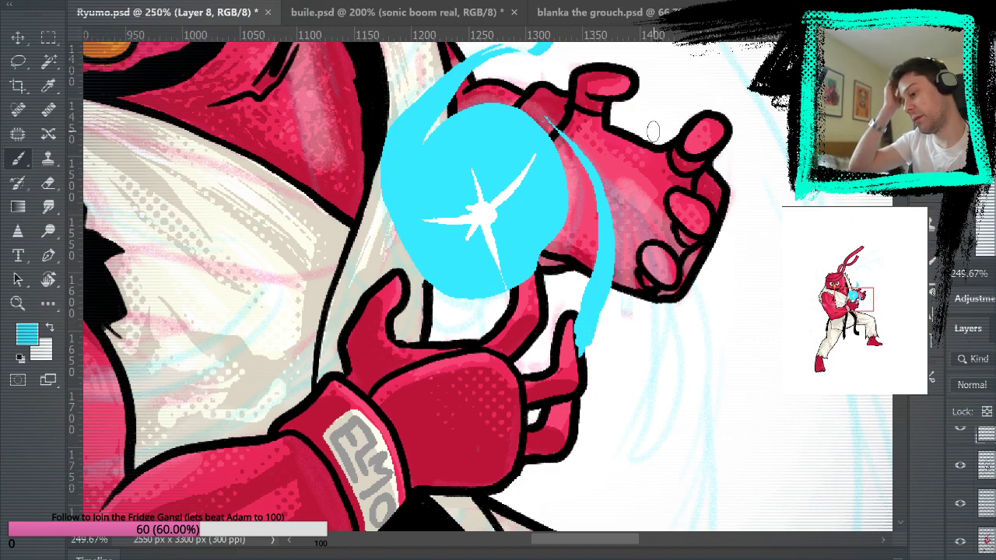
mouse_move(593, 171)
mouse_down()
mouse_move(648, 255)
mouse_move(652, 332)
mouse_move(626, 494)
mouse_move(670, 421)
mouse_move(675, 340)
mouse_move(655, 242)
mouse_move(594, 175)
mouse_move(632, 210)
mouse_move(661, 261)
mouse_move(663, 360)
mouse_move(653, 262)
mouse_move(625, 206)
mouse_move(646, 249)
mouse_move(667, 365)
mouse_move(661, 423)
mouse_move(641, 438)
mouse_move(661, 348)
mouse_move(642, 443)
mouse_move(663, 363)
mouse_move(655, 420)
mouse_up()
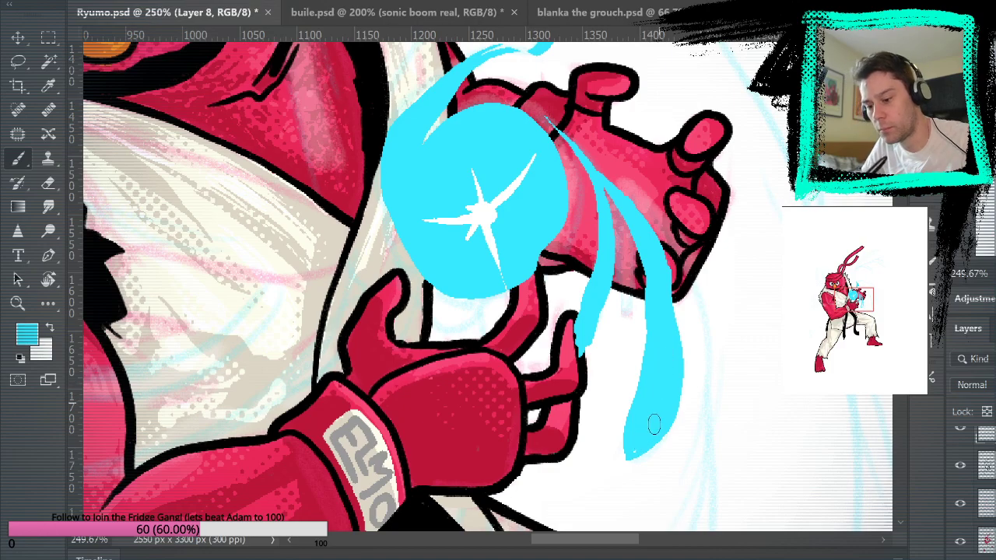
Step: Brush a small cyan wisp beneath the energy ball and check the effect with the sketch temporarily hidden
mouse_move(795, 339)
mouse_down()
mouse_move(805, 456)
mouse_move(797, 493)
mouse_up()
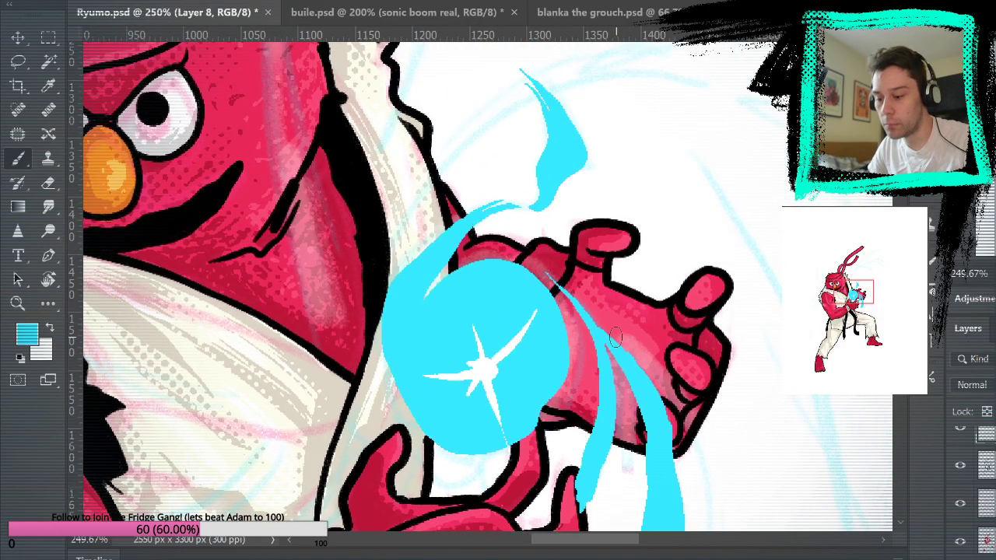
mouse_move(676, 503)
mouse_down()
mouse_move(651, 471)
mouse_move(651, 378)
mouse_up()
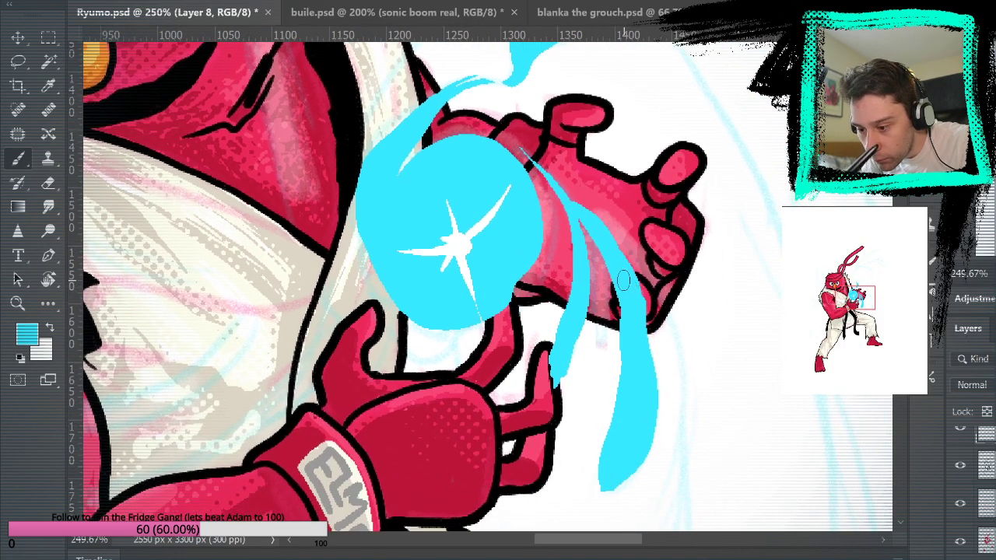
drag(688, 449, 769, 320)
drag(715, 241, 766, 400)
drag(561, 379, 621, 335)
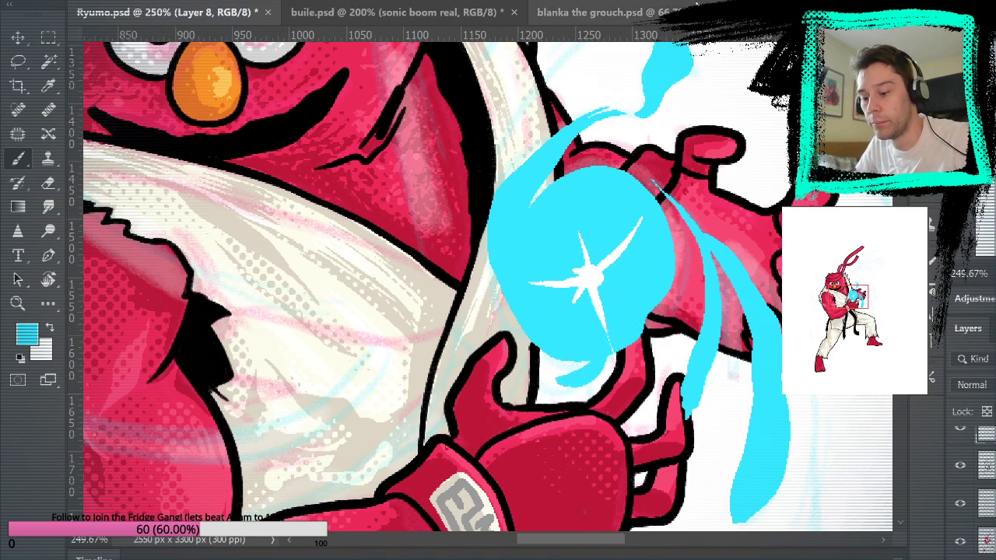
click(960, 503)
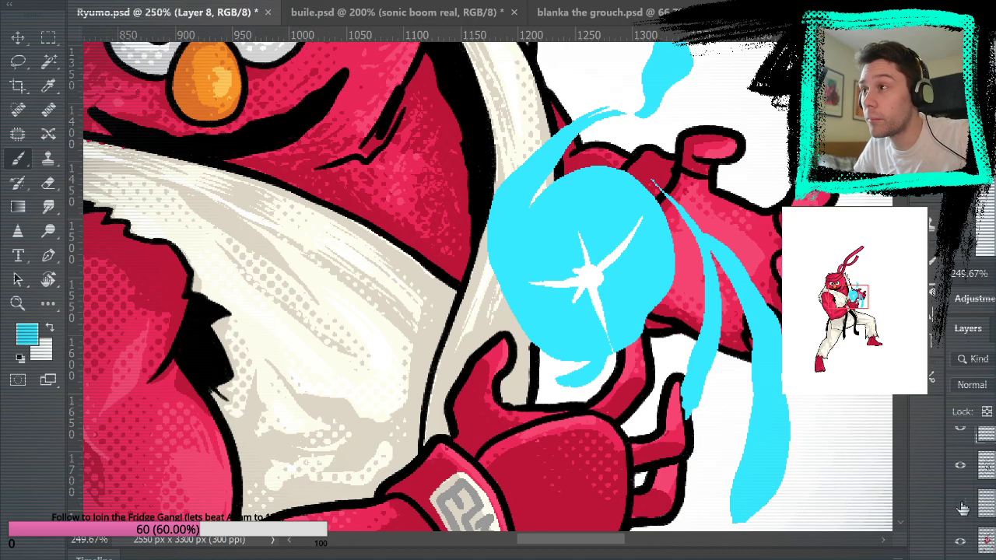
click(961, 507)
Step: Brush a tapered cyan streak rising diagonally beside the gi collar above the energy ball
mouse_move(607, 140)
mouse_down()
mouse_move(609, 446)
mouse_move(597, 386)
mouse_up()
drag(519, 336, 623, 158)
drag(545, 280, 625, 160)
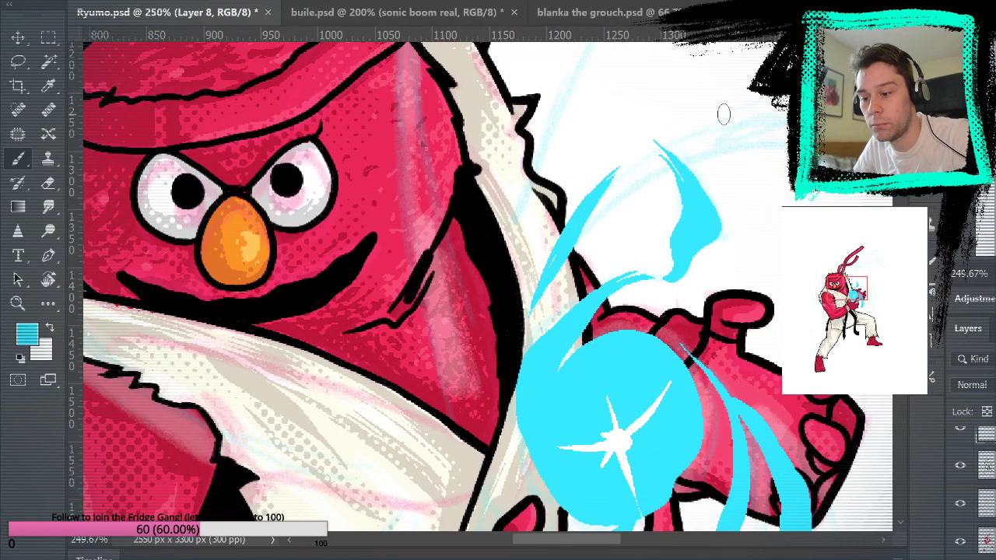
Step: Brush overlapping feathered cyan strokes above the flame wisp to form the frayed start of the large outer arc
drag(692, 129, 768, 113)
mouse_move(672, 148)
mouse_down()
mouse_move(705, 129)
mouse_move(779, 116)
mouse_up()
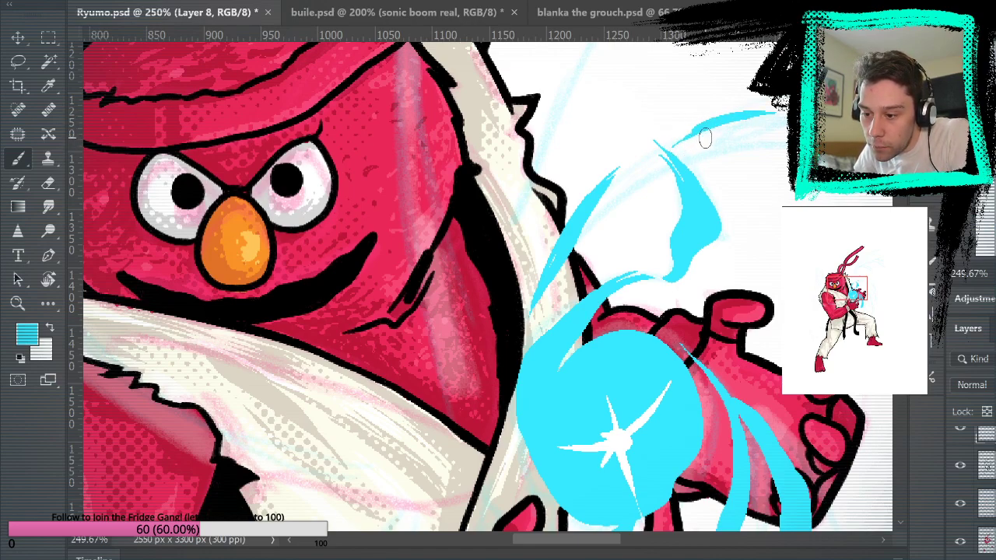
drag(704, 138, 782, 115)
drag(715, 141, 784, 117)
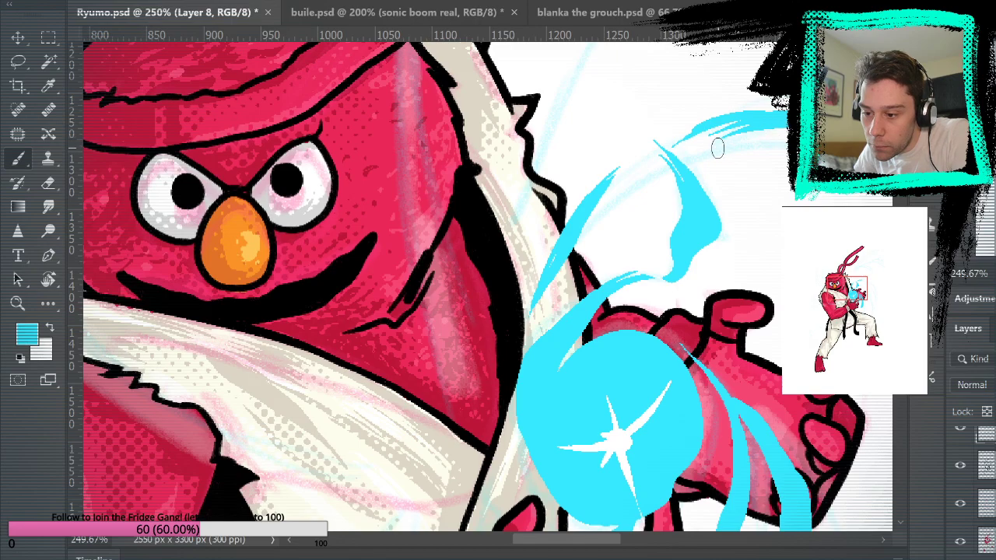
drag(717, 148, 788, 125)
drag(712, 154, 768, 136)
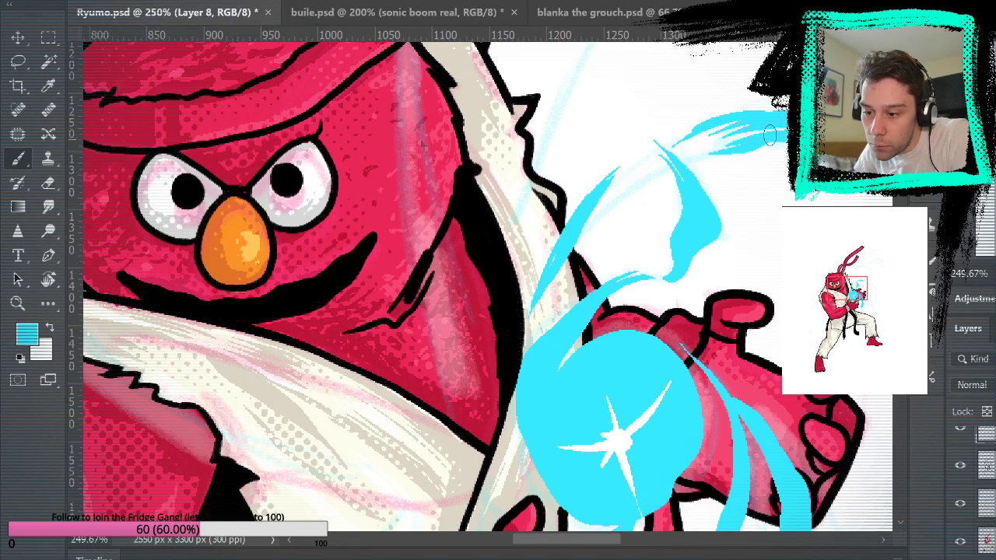
Step: Outline the large arc sweeping over the open hand along the sketch and fill it with solid cyan
mouse_move(809, 233)
mouse_down()
mouse_move(511, 257)
mouse_move(444, 241)
mouse_up()
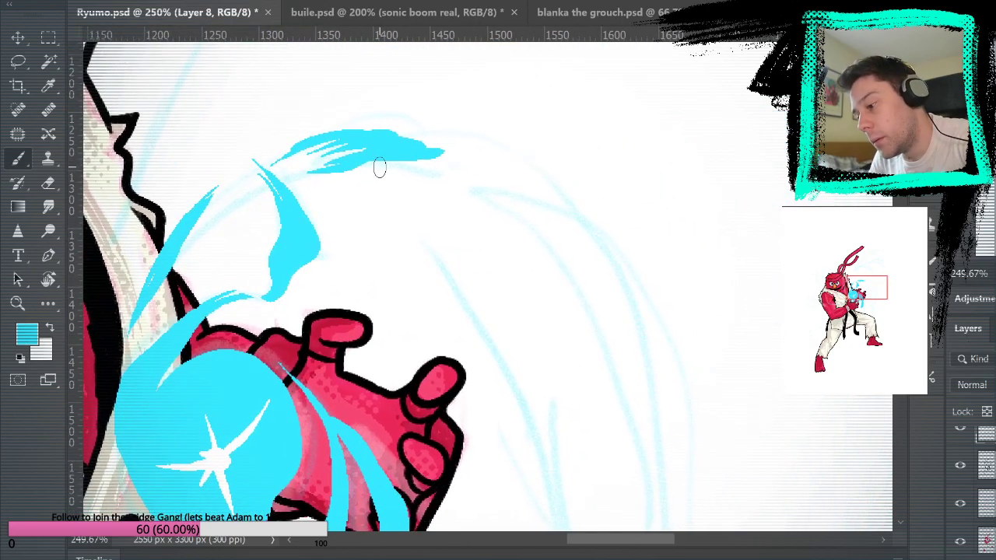
drag(416, 164, 498, 192)
mouse_move(347, 138)
mouse_down()
mouse_move(391, 116)
mouse_move(443, 146)
mouse_move(426, 138)
mouse_move(547, 174)
mouse_move(599, 247)
mouse_up()
drag(484, 193, 589, 283)
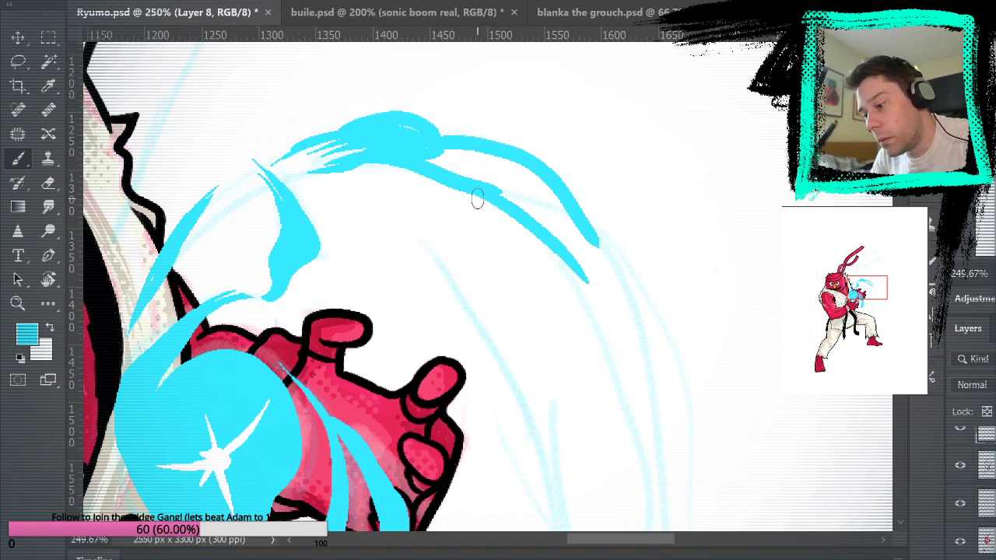
mouse_move(553, 251)
mouse_down()
mouse_move(651, 430)
mouse_move(613, 280)
mouse_move(548, 197)
mouse_up()
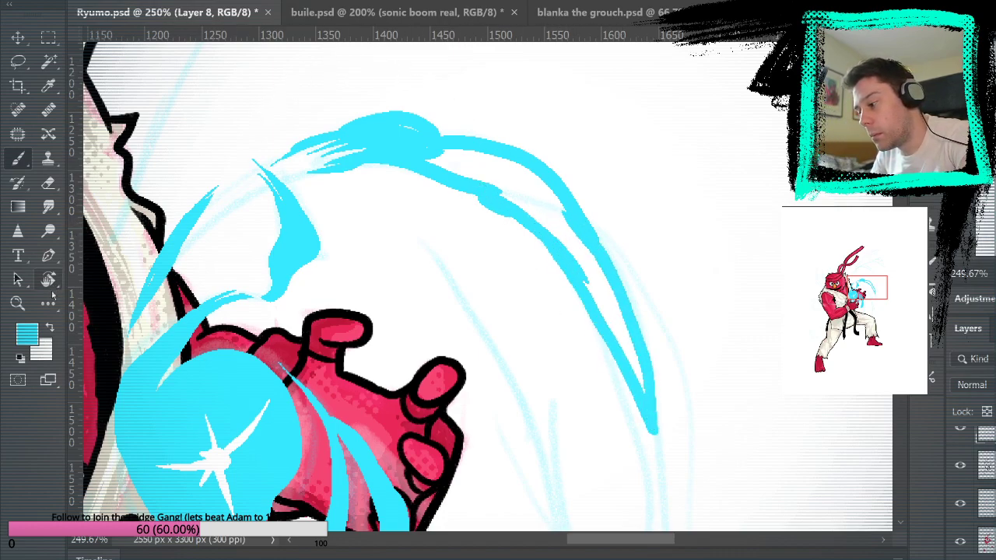
key(g)
click(429, 147)
key(b)
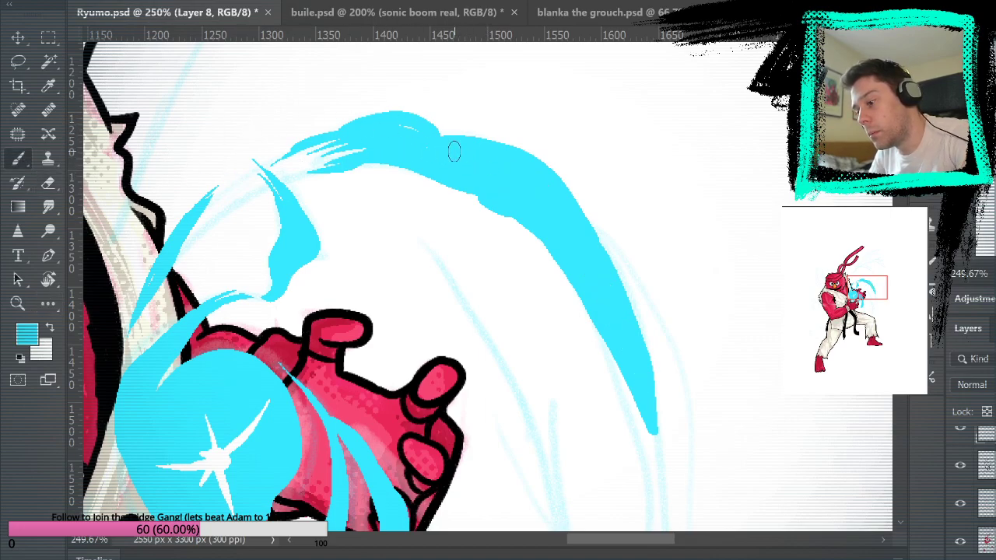
Step: Extend the large arc's lower end with long tapered cyan strands along the sketch lines
drag(718, 365, 627, 183)
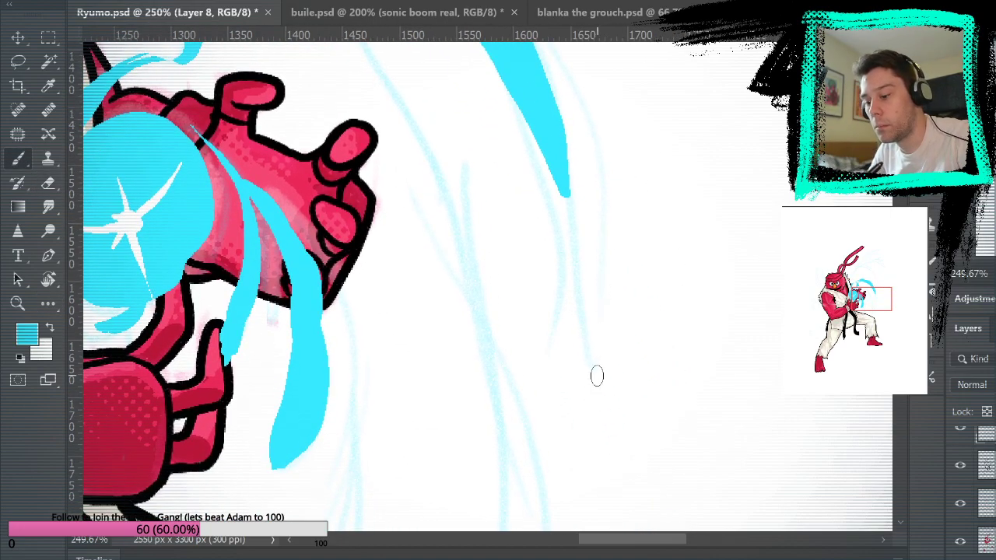
mouse_move(599, 416)
mouse_down()
mouse_move(578, 259)
mouse_move(540, 112)
mouse_up()
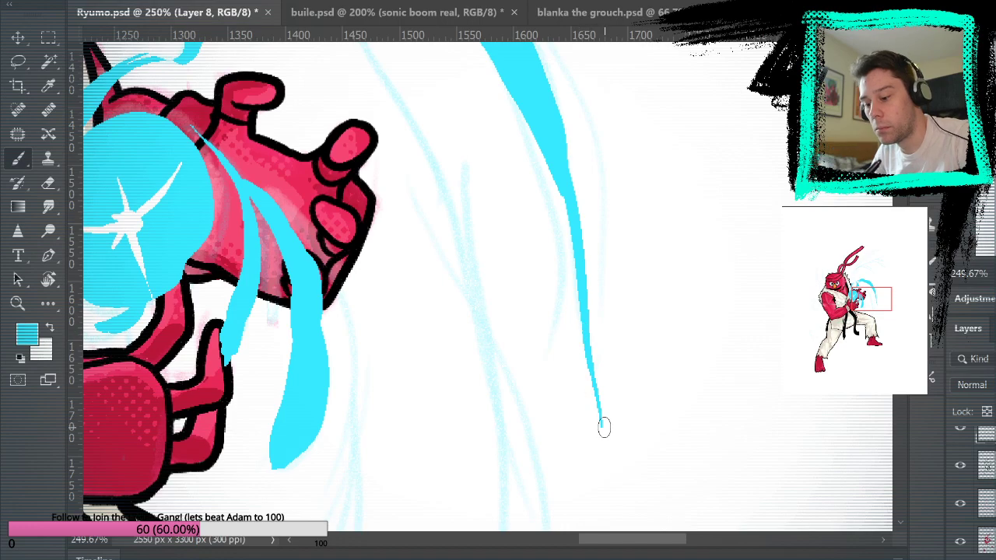
mouse_move(600, 421)
mouse_down()
mouse_move(583, 178)
mouse_move(514, 70)
mouse_up()
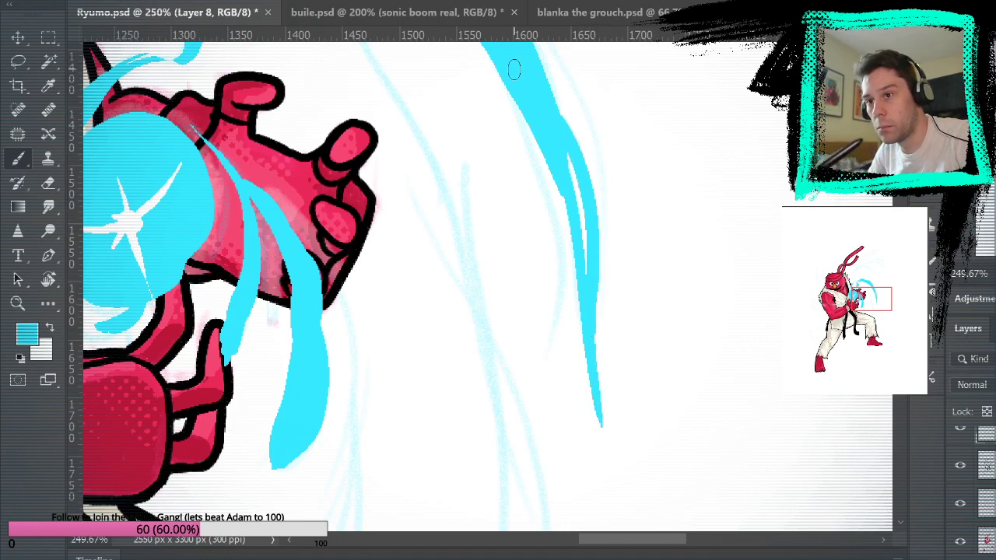
drag(617, 348, 573, 102)
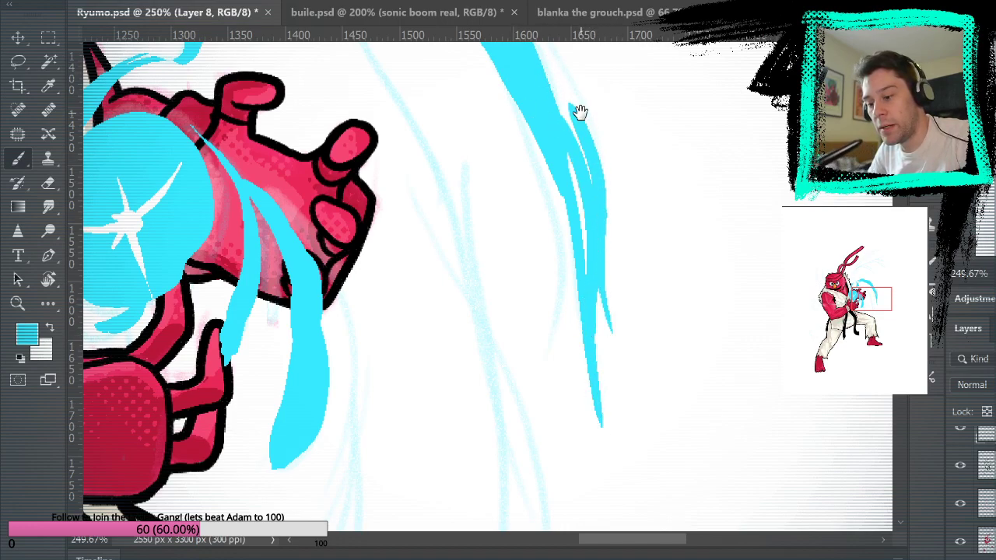
Step: Broaden the large arc's outer edge and paint over the gaps between its strands with cyan, undoing unwanted strokes
drag(661, 233, 704, 395)
mouse_move(645, 402)
mouse_down()
mouse_move(637, 303)
mouse_move(592, 208)
mouse_move(505, 104)
mouse_up()
drag(584, 225, 649, 416)
drag(596, 243, 628, 426)
key(ctrl+z)
key(ctrl+z)
drag(578, 203, 613, 285)
mouse_move(596, 229)
mouse_down()
mouse_move(631, 333)
mouse_move(631, 424)
mouse_move(596, 327)
mouse_move(511, 164)
mouse_move(429, 111)
mouse_up()
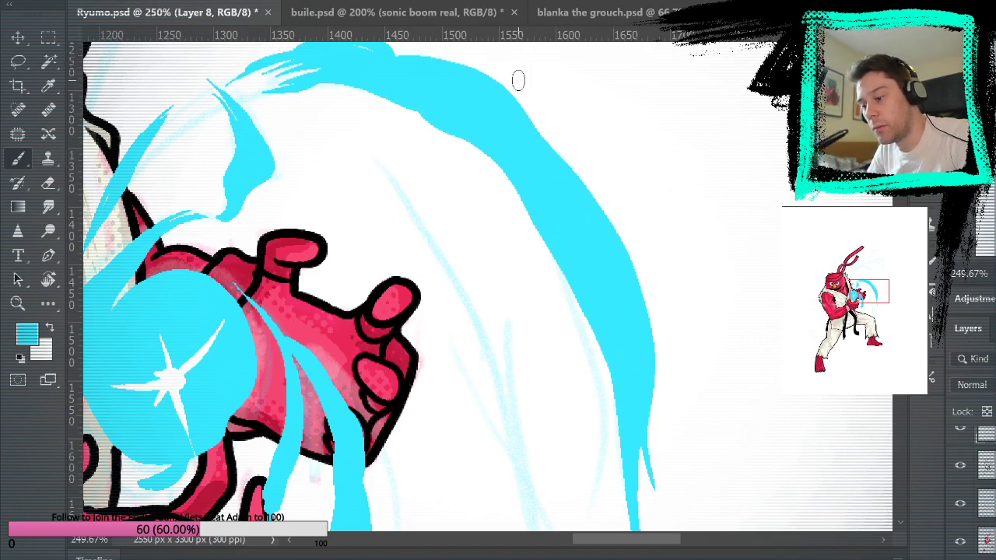
Step: Brush a tapered inner strand splitting off the lower end of the large cyan arc
mouse_move(607, 249)
mouse_down()
mouse_move(695, 331)
mouse_move(684, 140)
mouse_up()
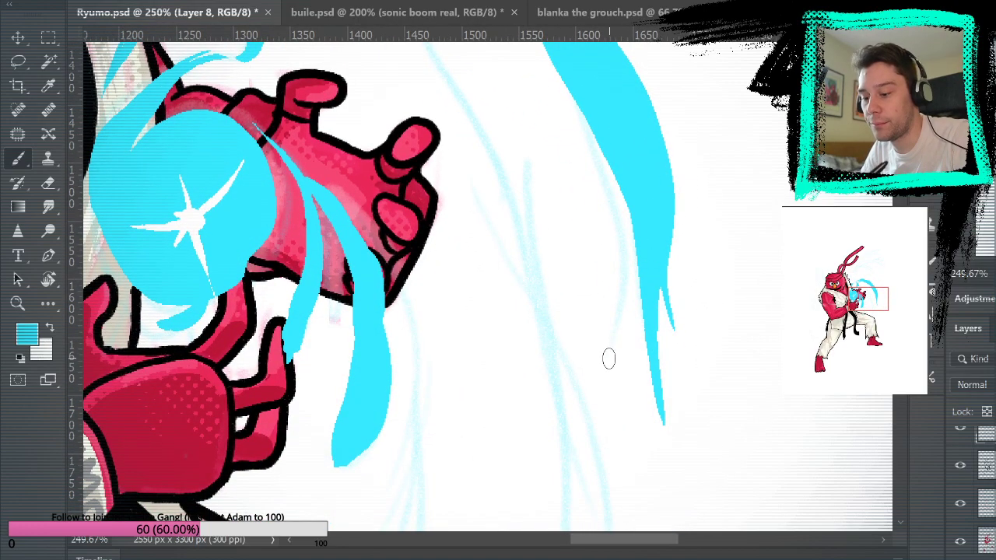
mouse_move(607, 354)
mouse_down()
mouse_move(621, 271)
mouse_move(578, 66)
mouse_up()
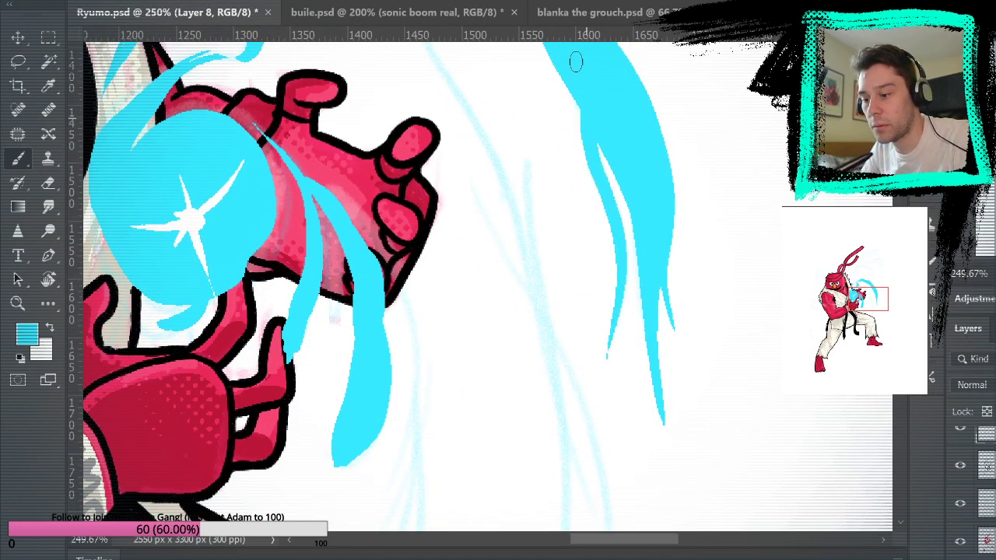
mouse_move(732, 137)
mouse_down()
mouse_move(796, 413)
mouse_move(817, 215)
mouse_move(775, 87)
mouse_move(809, 363)
mouse_up()
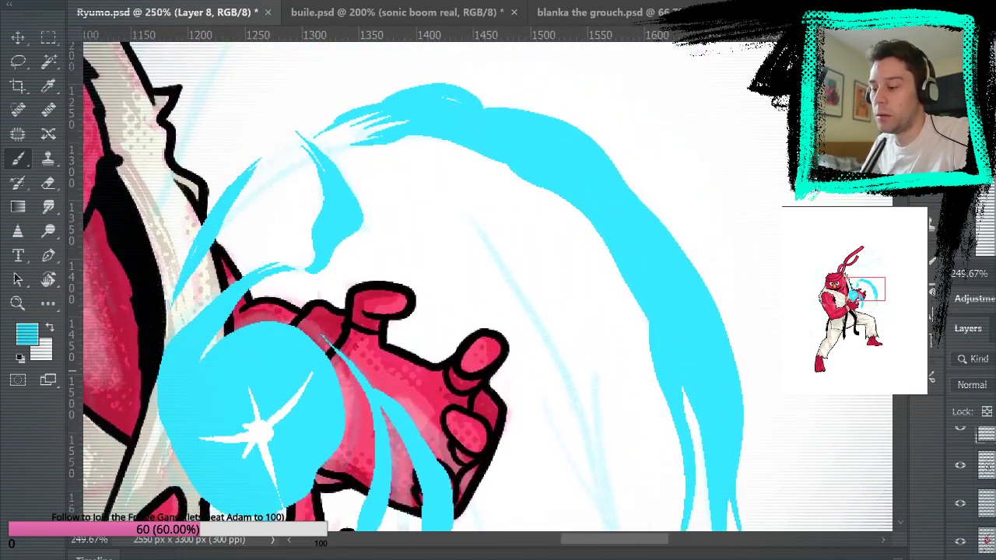
Step: Check the energy effect against the whole figure with the sketch hidden and shown, and inspect the arc up close
key(ctrl+0)
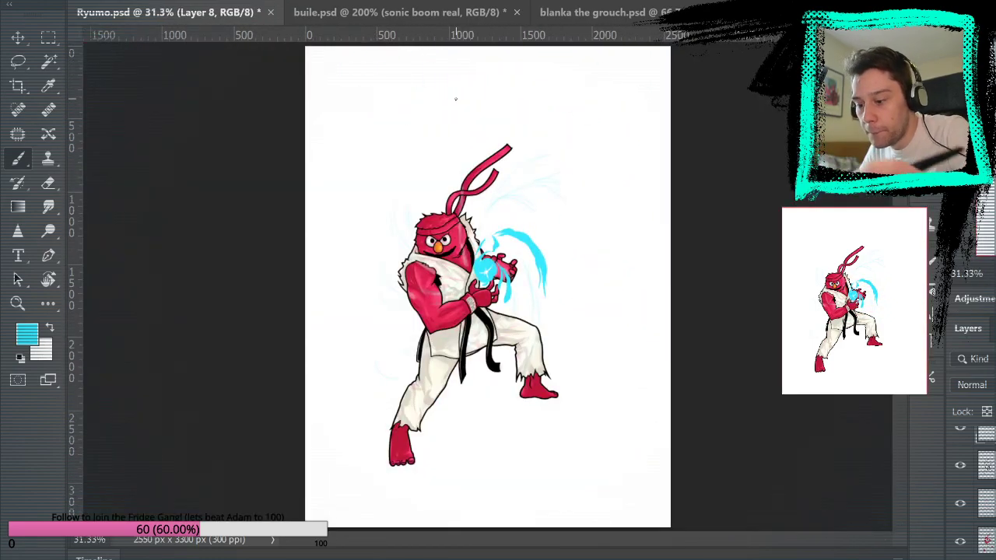
click(960, 502)
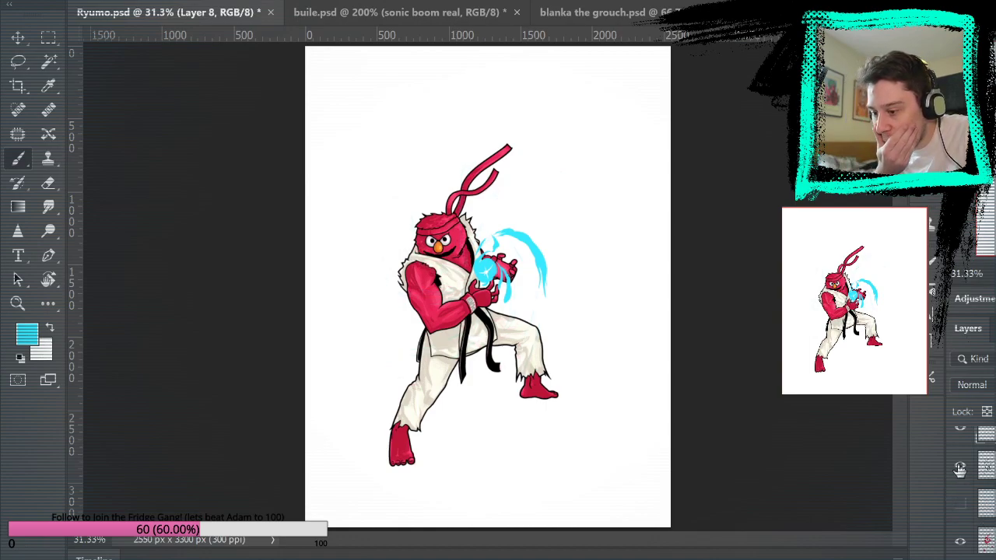
click(960, 502)
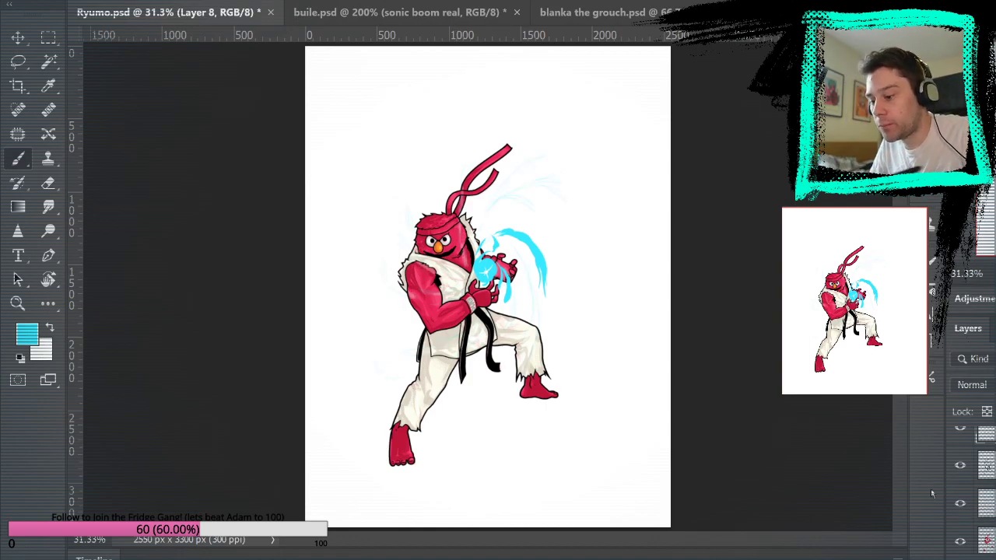
key(z)
click(554, 285)
click(557, 286)
click(558, 286)
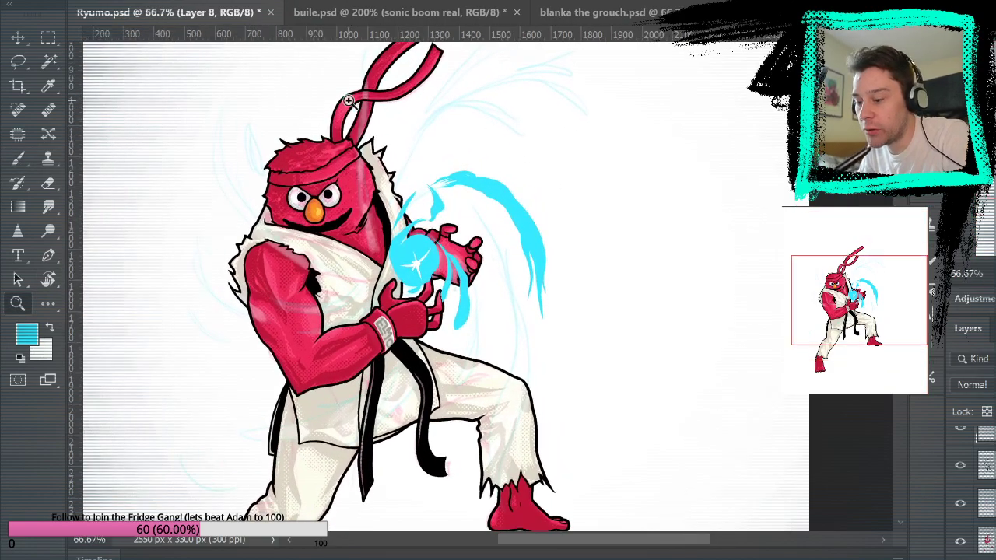
click(535, 294)
key(b)
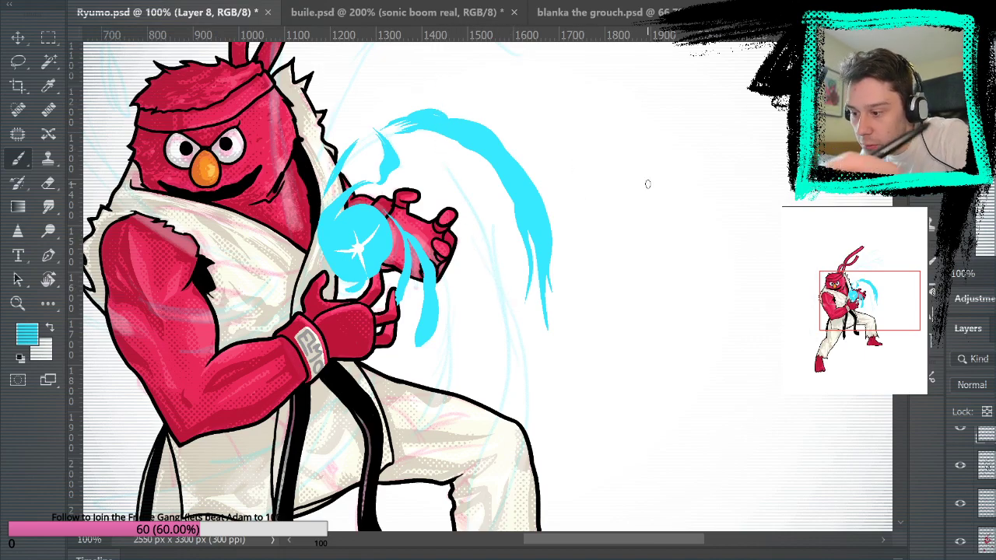
Step: Brush a long tapered cyan strand inside the large arc, following the sketch lines from beside the open hand down to the front knee
key(z)
click(364, 195)
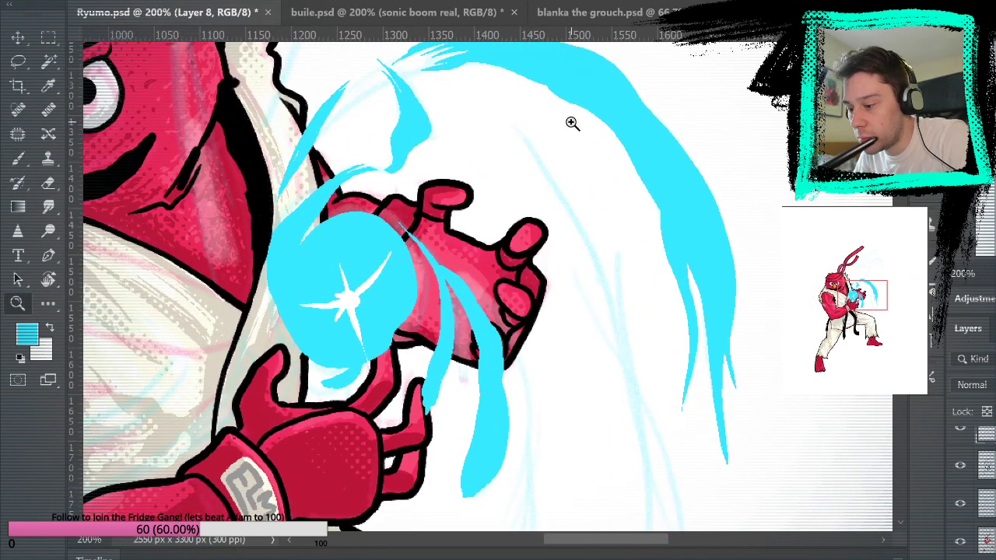
click(962, 506)
click(961, 504)
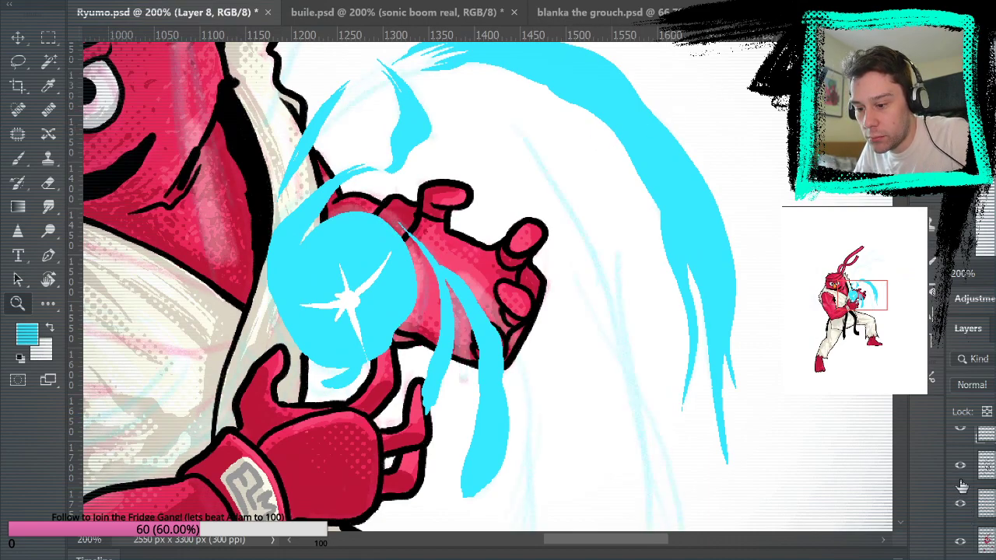
key(b)
mouse_move(513, 128)
mouse_down()
mouse_move(565, 207)
mouse_move(610, 348)
mouse_up()
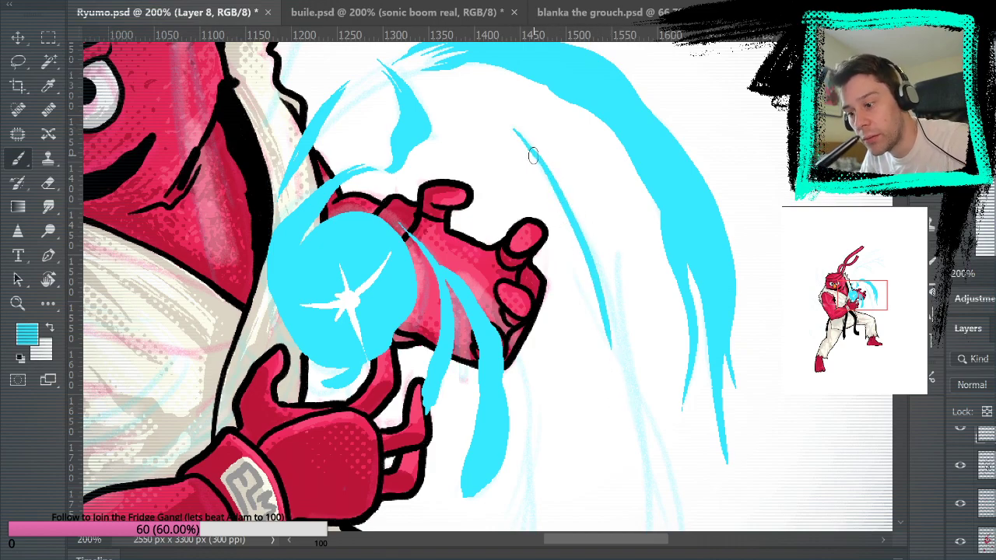
mouse_move(634, 390)
mouse_down()
mouse_move(586, 163)
mouse_move(613, 403)
mouse_up()
mouse_move(589, 127)
mouse_down()
mouse_move(596, 207)
mouse_move(656, 428)
mouse_up()
drag(671, 387, 667, 197)
mouse_move(606, 140)
mouse_down()
mouse_move(640, 350)
mouse_move(611, 486)
mouse_up()
drag(691, 356, 696, 120)
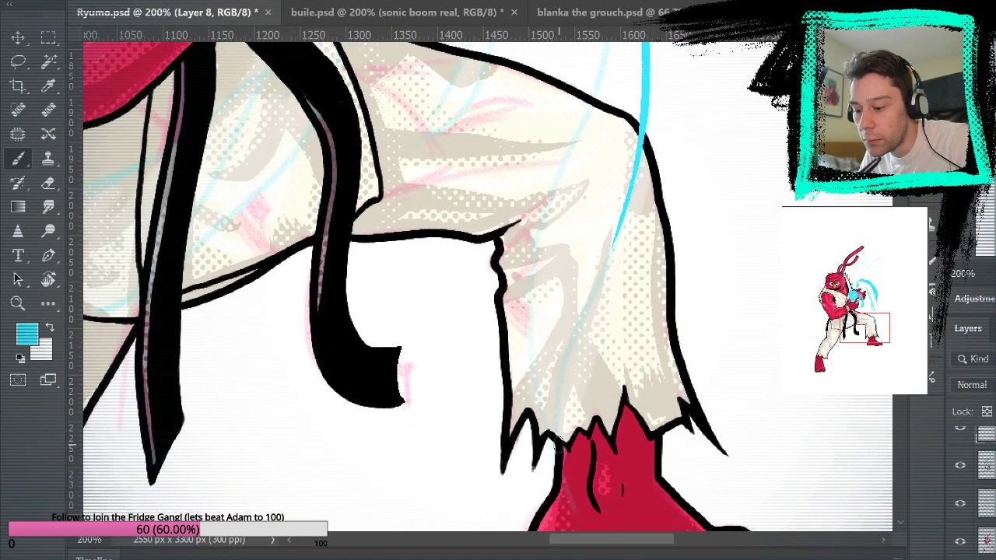
Step: Extend the inner cyan strand across the bent front leg to the torn trouser hem and thicken it
mouse_move(551, 449)
mouse_down()
mouse_move(574, 319)
mouse_move(627, 168)
mouse_move(646, 56)
mouse_up()
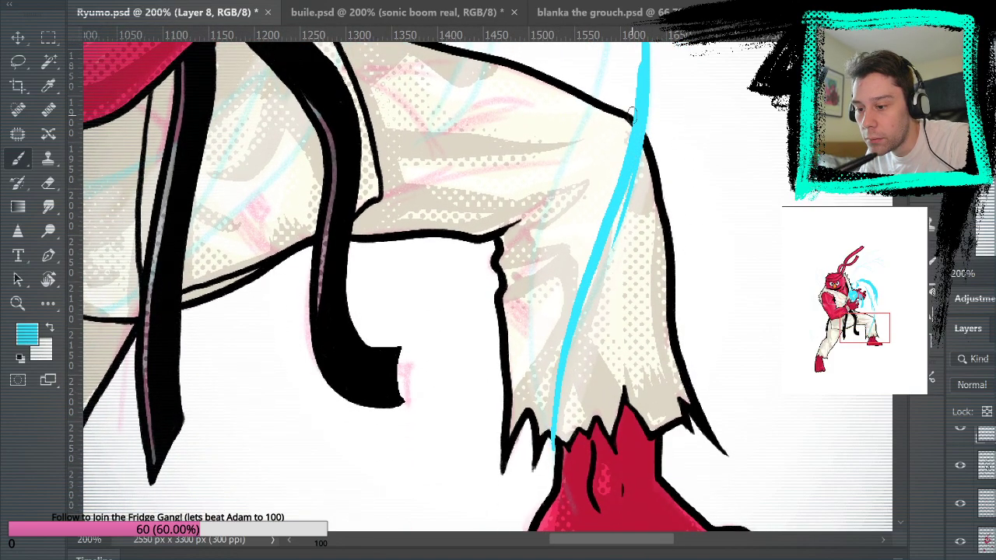
drag(695, 194, 679, 371)
mouse_move(585, 411)
mouse_down()
mouse_move(619, 275)
mouse_move(621, 190)
mouse_move(593, 89)
mouse_up()
drag(585, 386, 600, 169)
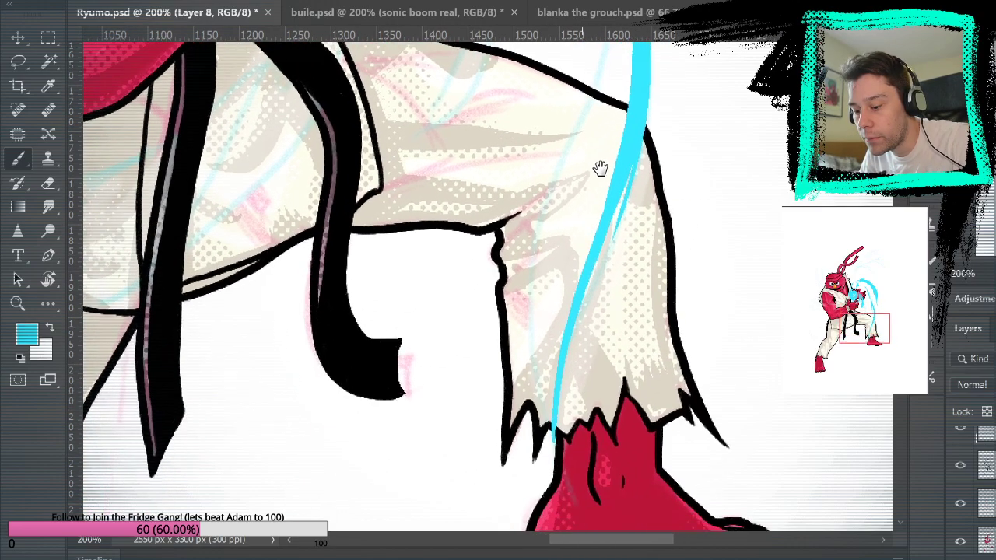
Step: Brush a second tapered cyan strand across the front thigh toward the shin, undoing the unwanted stroke
drag(528, 335, 589, 63)
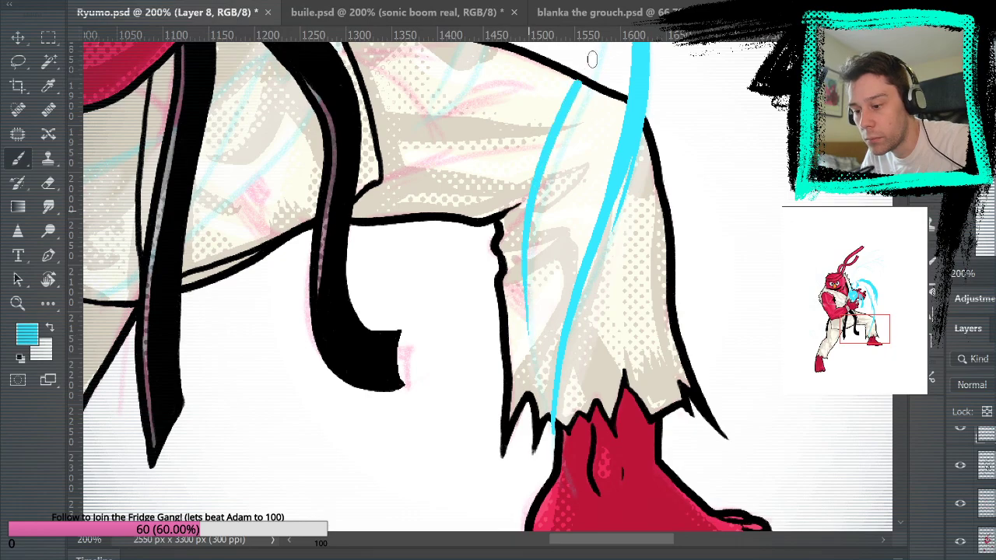
drag(555, 247, 532, 429)
mouse_move(511, 486)
mouse_down()
mouse_move(583, 208)
mouse_move(568, 289)
mouse_move(533, 356)
mouse_up()
key(ctrl+z)
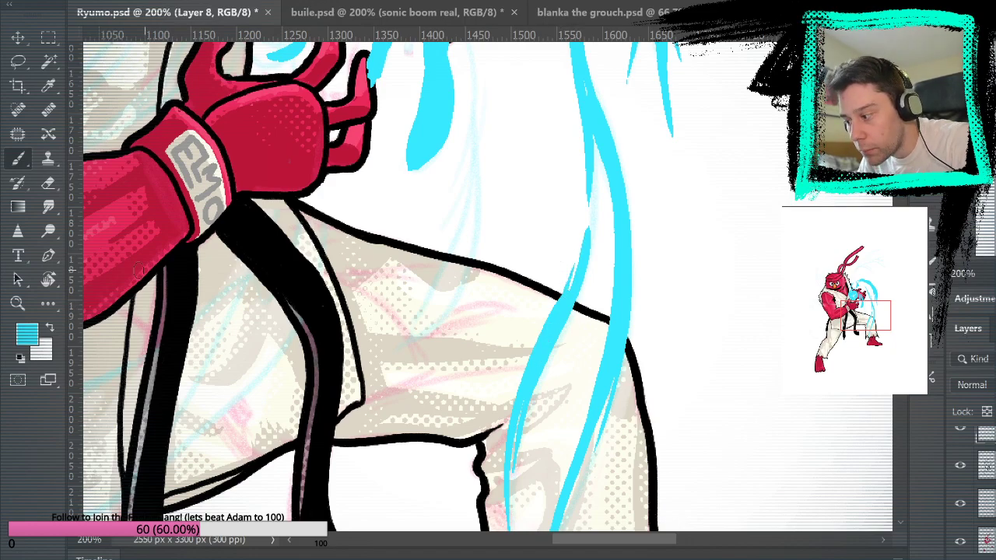
Step: Trim the second strand above the thigh with the Eraser and repaint its junction with the main strand in cyan
click(49, 182)
drag(591, 228, 574, 304)
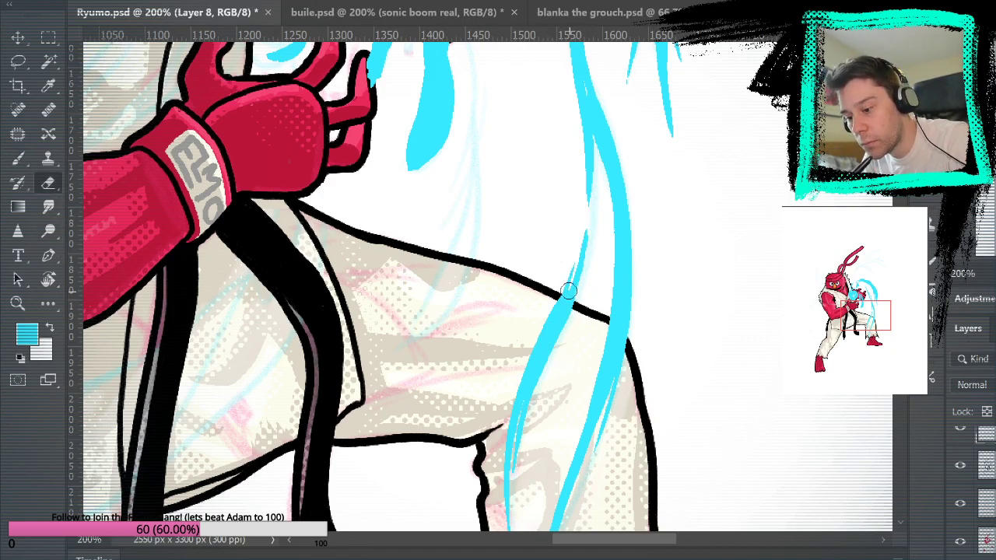
key(b)
mouse_move(585, 212)
mouse_down()
mouse_move(553, 363)
mouse_move(589, 253)
mouse_move(591, 140)
mouse_up()
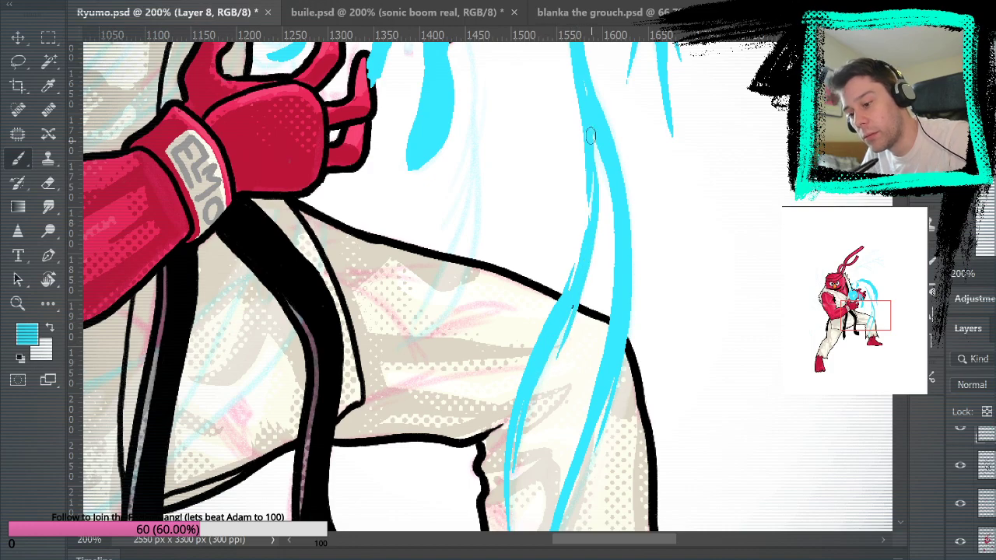
drag(679, 301, 661, 111)
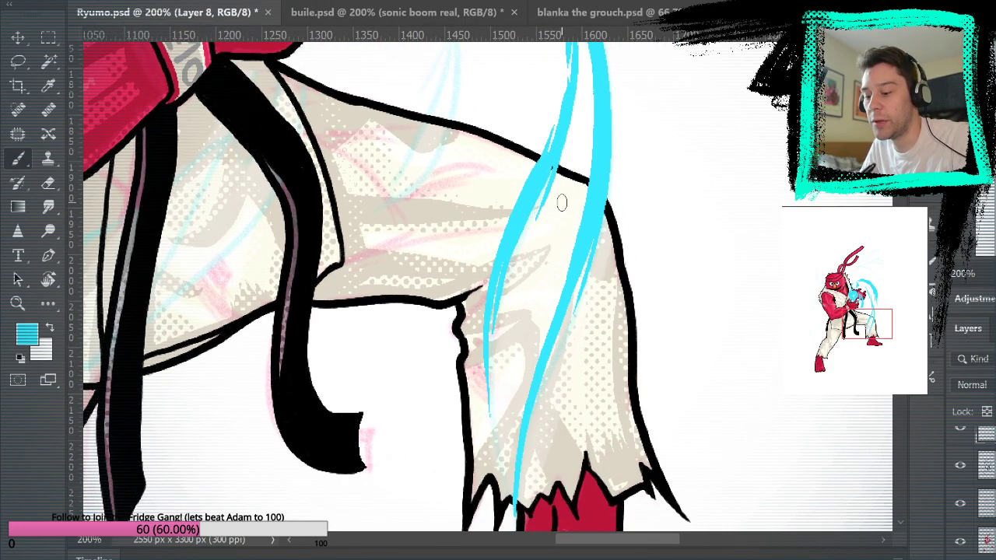
scroll(656, 418, up, 5)
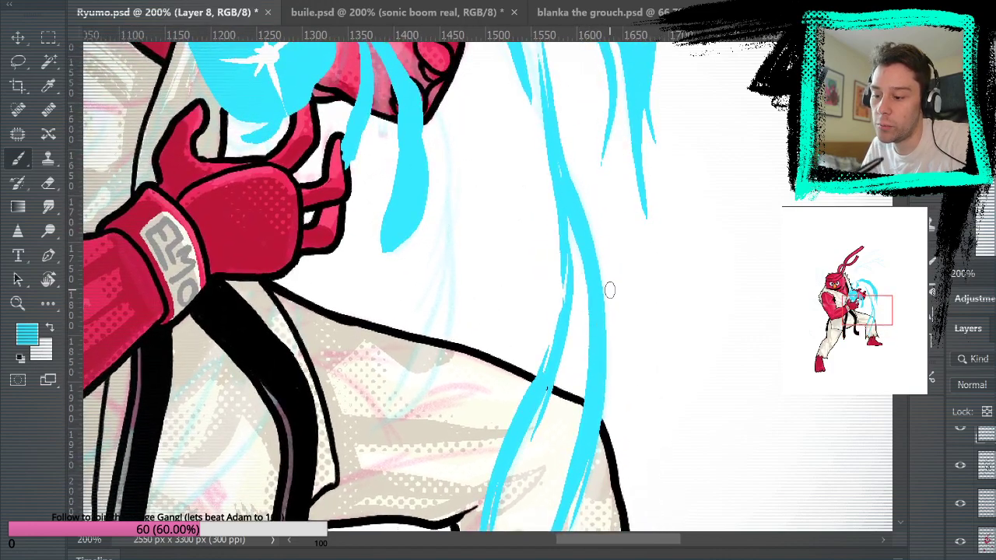
drag(569, 272, 567, 210)
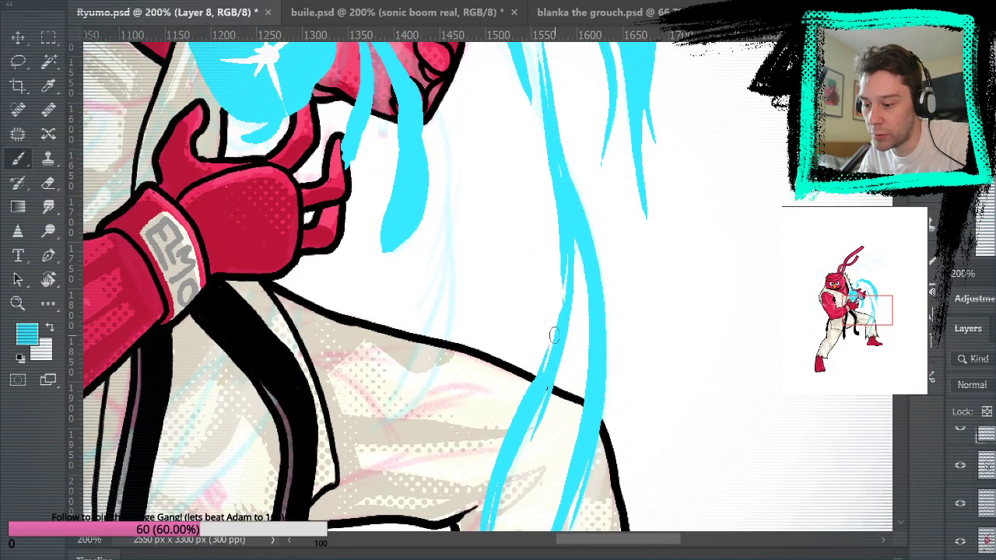
drag(571, 336, 576, 238)
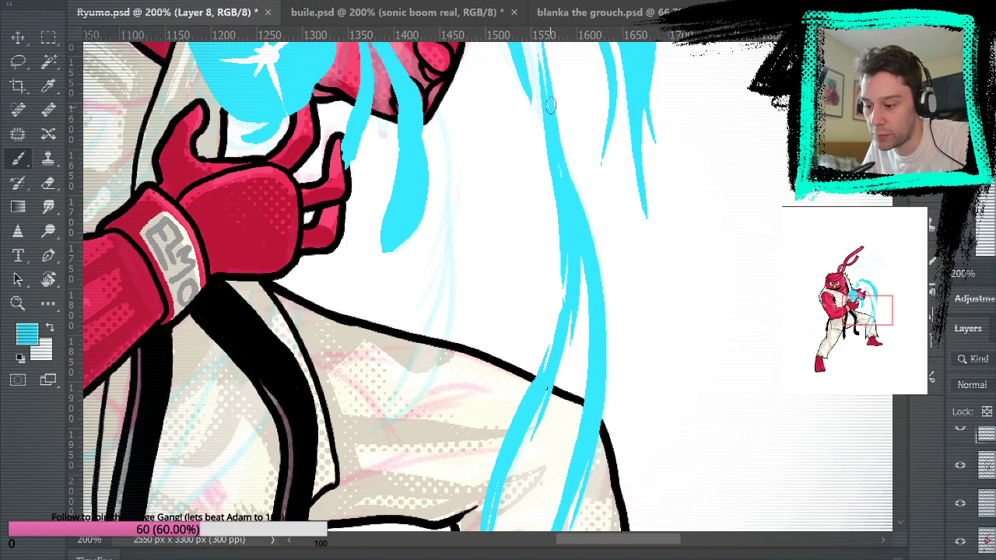
mouse_move(670, 261)
mouse_down()
mouse_move(668, 84)
mouse_move(678, 329)
mouse_move(703, 453)
mouse_up()
Step: Brush a thin tapered cyan strand rising from the gi collar beside the head along the sketch line
drag(638, 211, 705, 466)
mouse_move(710, 157)
mouse_down()
mouse_move(795, 201)
mouse_move(589, 95)
mouse_move(606, 409)
mouse_up()
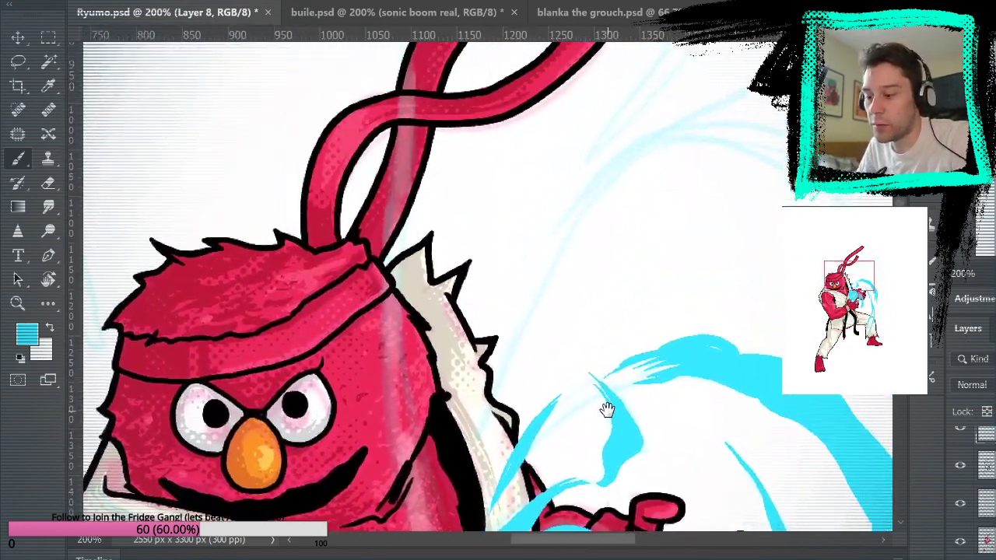
mouse_move(482, 459)
mouse_down()
mouse_move(500, 365)
mouse_move(544, 286)
mouse_move(589, 162)
mouse_up()
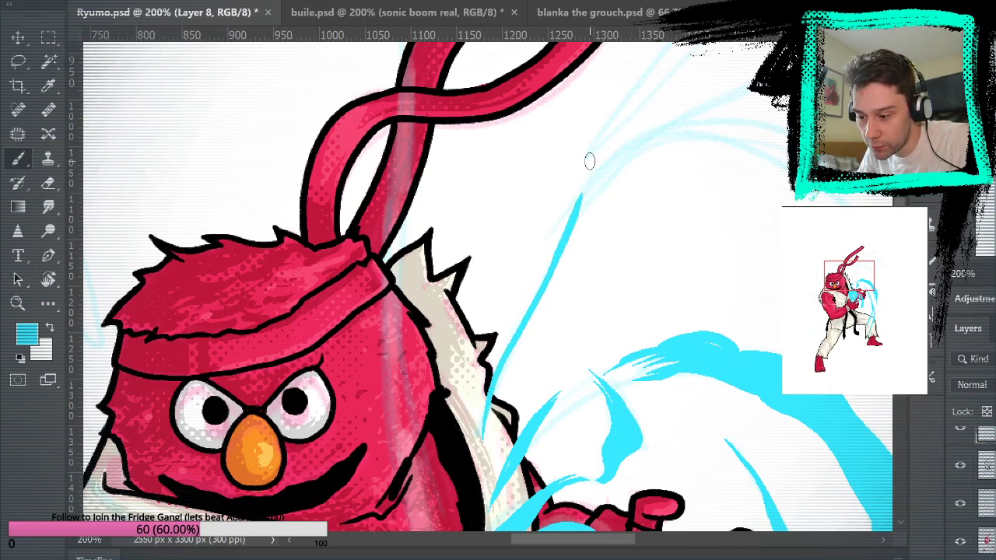
mouse_move(493, 365)
mouse_down()
mouse_move(552, 265)
mouse_move(552, 192)
mouse_up()
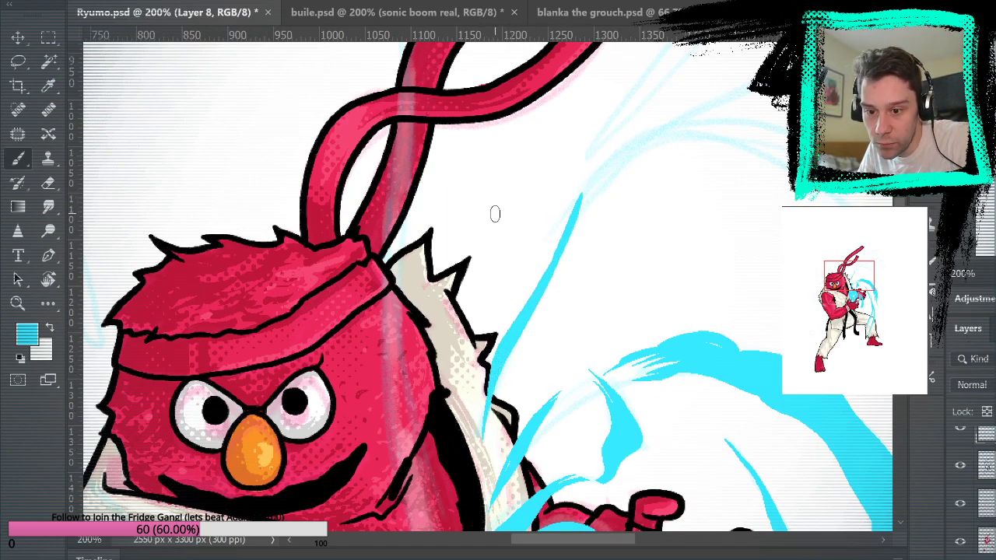
Step: Extend the rising strand into a broad cyan crest curving away from the headband tails, undoing the first attempt
drag(550, 235, 619, 145)
key(ctrl+z)
mouse_move(547, 253)
mouse_down()
mouse_move(561, 211)
mouse_move(647, 141)
mouse_up()
mouse_move(568, 214)
mouse_down()
mouse_move(603, 169)
mouse_move(684, 131)
mouse_up()
drag(605, 166, 699, 134)
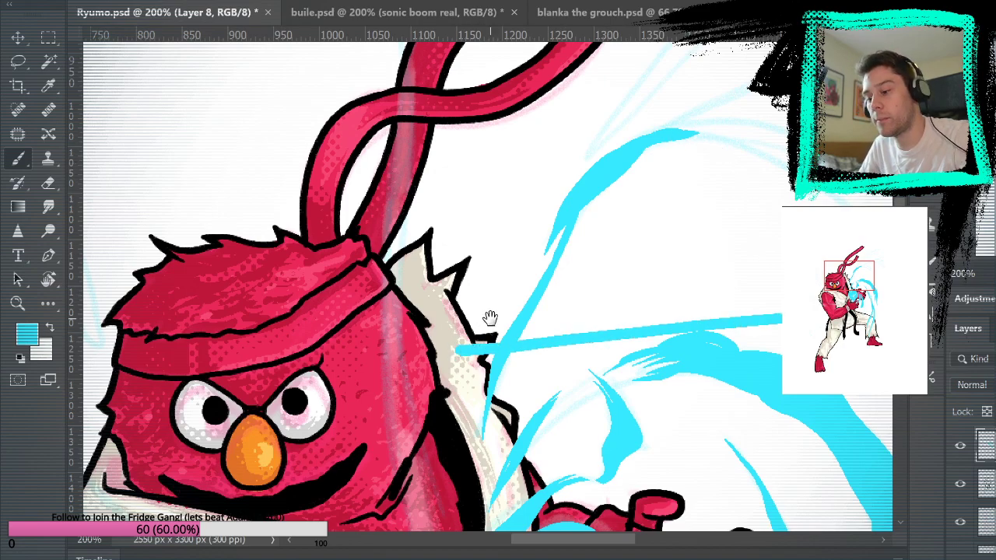
Step: Paint the descending tail of the upper crest in cyan and erase the rough edge at its start
drag(696, 313, 433, 382)
mouse_move(335, 268)
mouse_down()
mouse_move(515, 365)
mouse_move(471, 327)
mouse_move(387, 287)
mouse_move(492, 358)
mouse_move(386, 288)
mouse_up()
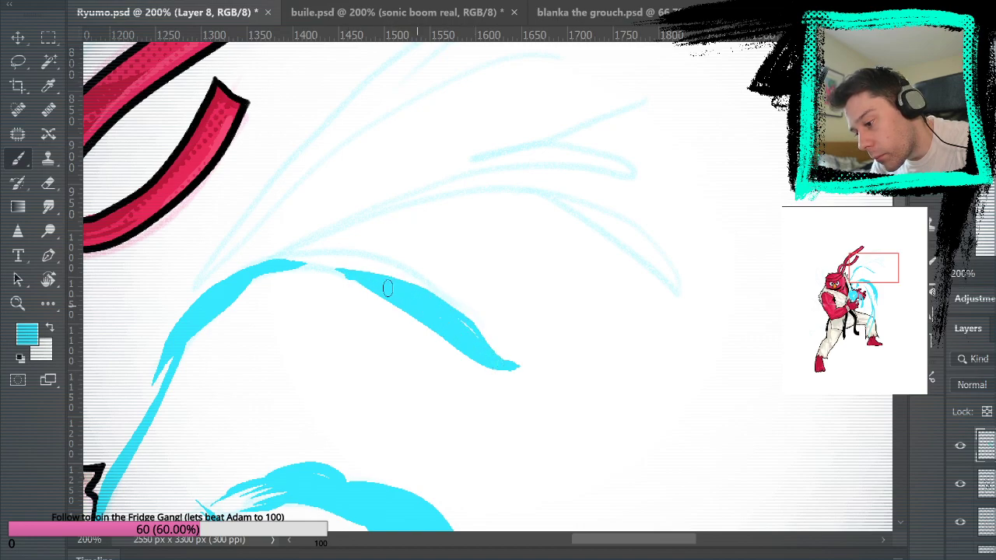
key(e)
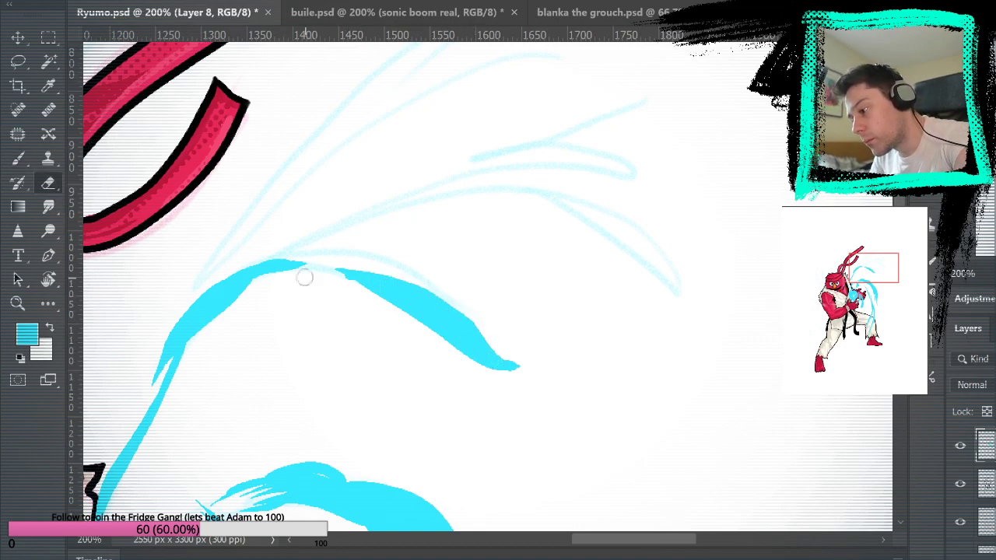
click(331, 272)
click(23, 160)
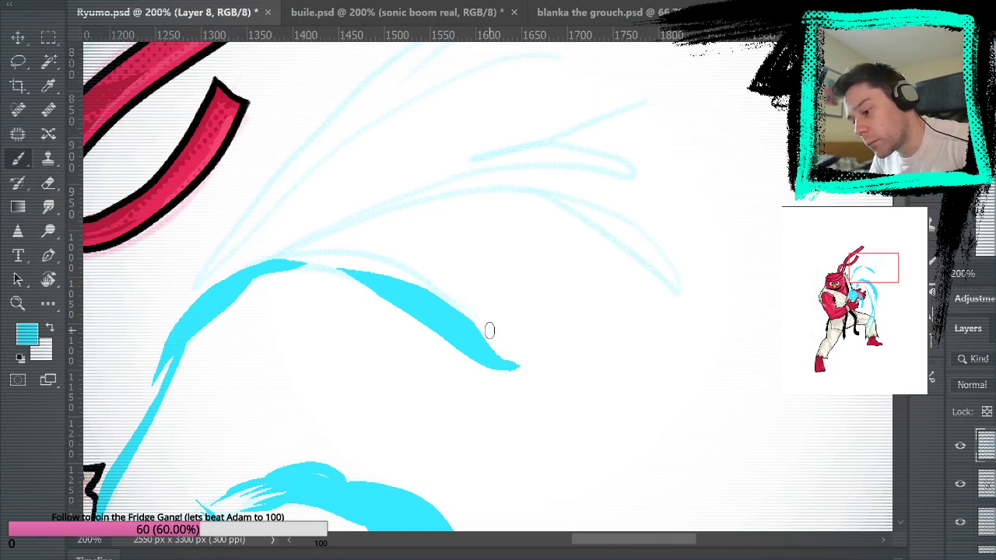
Step: Refine the lower tip of the crest's tail with eraser and brush, and add thin split strands above it
click(48, 183)
drag(466, 316, 515, 366)
click(19, 159)
drag(459, 309, 521, 369)
mouse_move(309, 251)
mouse_down()
mouse_move(395, 267)
mouse_move(419, 319)
mouse_up()
drag(351, 250, 442, 295)
Step: Paint a second, longer cyan arc above the crest, filling between its strokes and tapering it to a point
drag(703, 354, 812, 255)
mouse_move(434, 126)
mouse_down()
mouse_move(522, 94)
mouse_move(788, 136)
mouse_up()
key(ctrl+z)
mouse_move(459, 122)
mouse_down()
mouse_move(727, 133)
mouse_move(788, 162)
mouse_up()
mouse_move(484, 113)
mouse_down()
mouse_move(656, 116)
mouse_move(791, 187)
mouse_move(790, 203)
mouse_up()
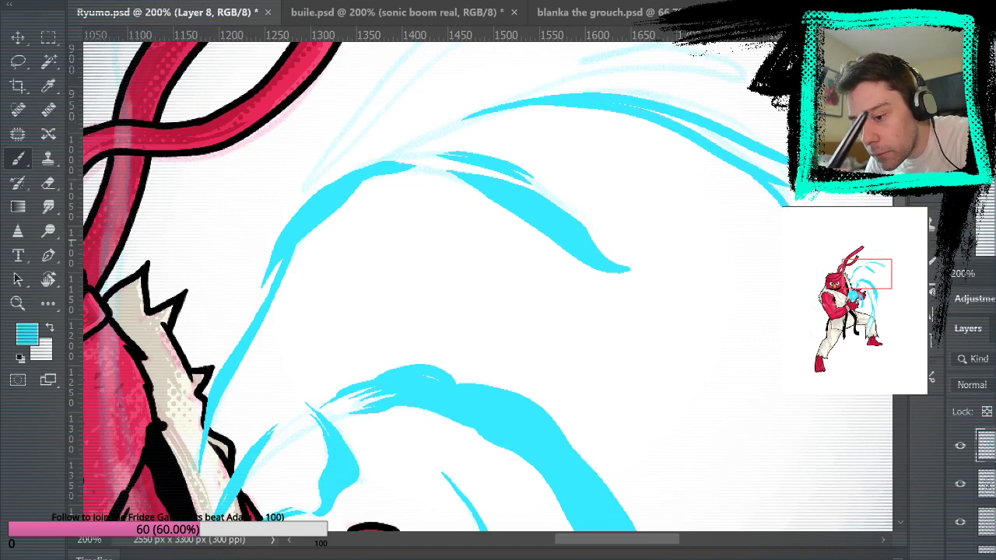
mouse_move(615, 104)
mouse_down()
mouse_move(735, 148)
mouse_move(786, 193)
mouse_up()
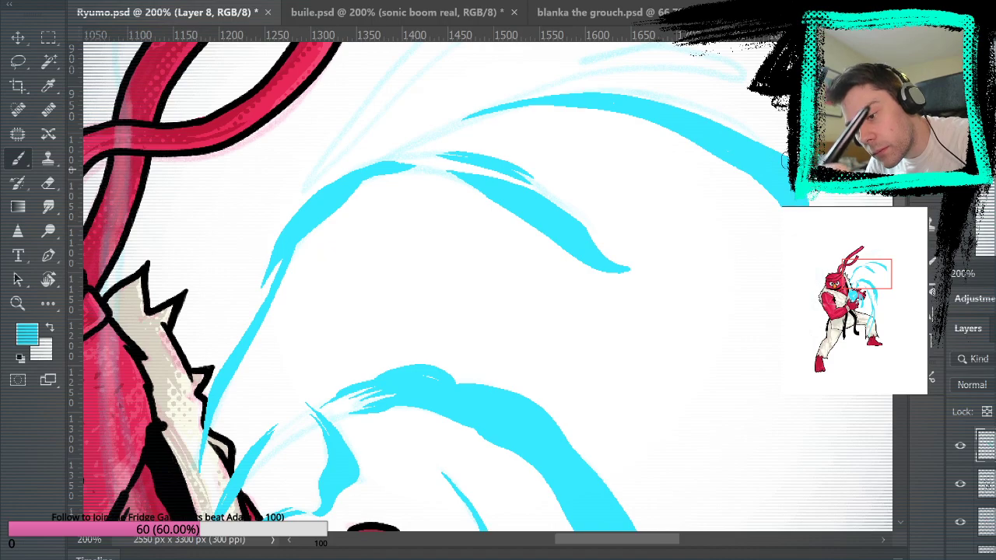
drag(799, 235, 602, 447)
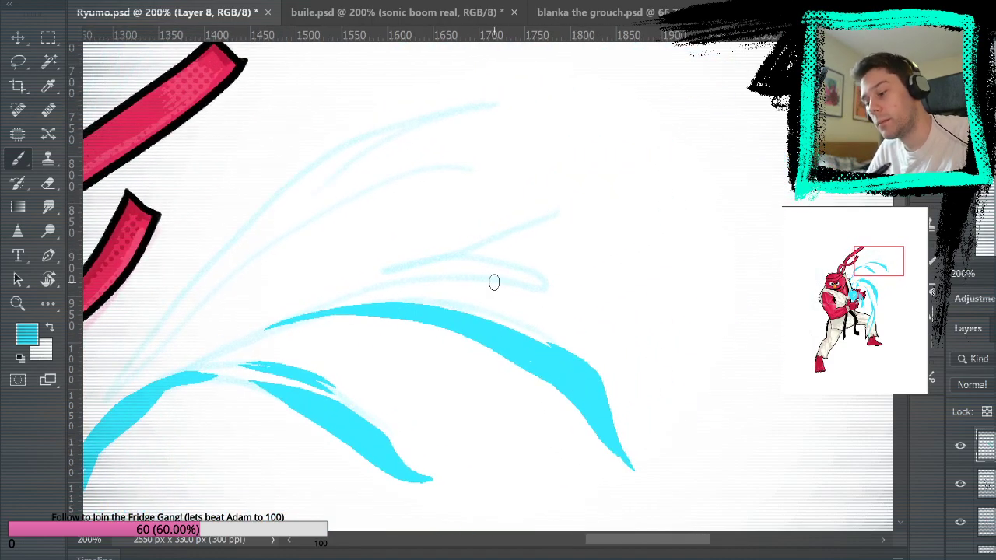
Step: Brush a thin split strand along the upper edge of the second arc, redoing the first stroke
mouse_move(462, 304)
mouse_down()
mouse_move(545, 331)
mouse_move(595, 373)
mouse_up()
key(ctrl+z)
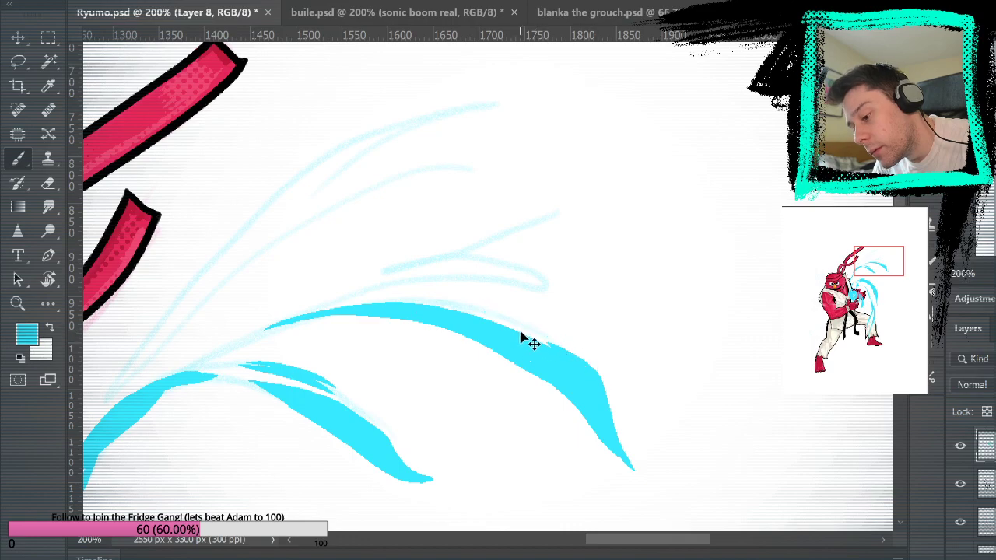
drag(459, 302, 588, 366)
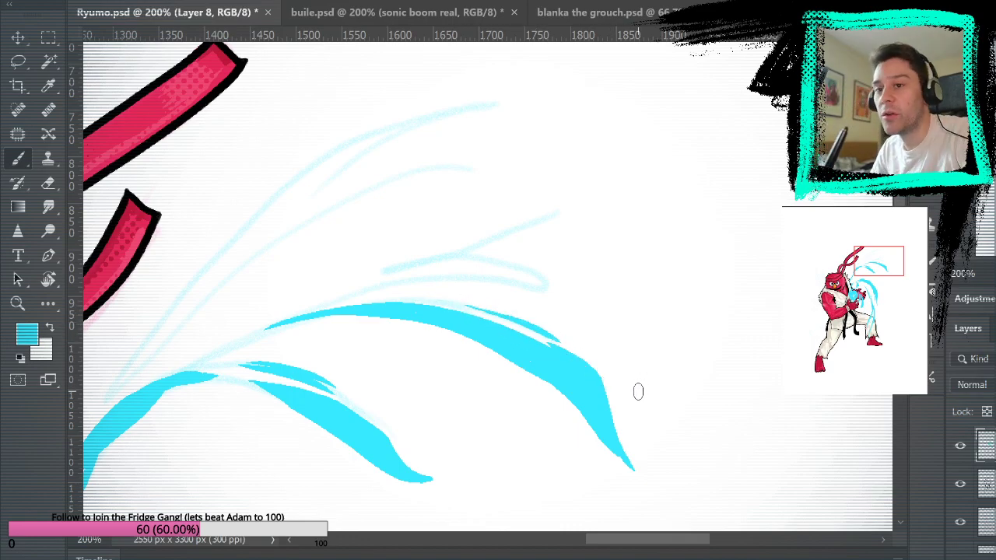
drag(527, 331, 566, 356)
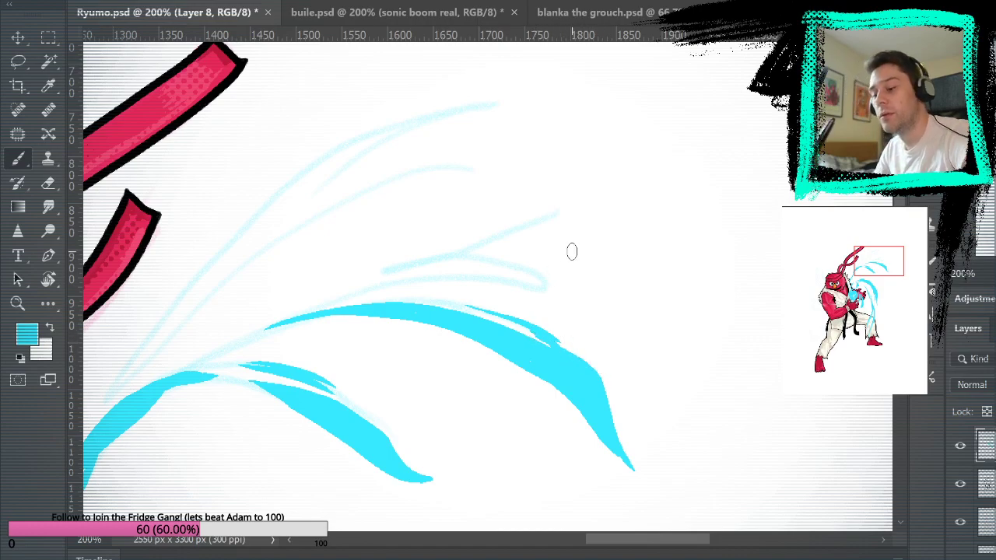
Step: Paint a round-ended cyan wisp above the second arc, partly fill its inside, and add a short stroke above it
drag(653, 393, 777, 288)
mouse_move(454, 199)
mouse_down()
mouse_move(522, 172)
mouse_move(672, 151)
mouse_move(489, 166)
mouse_move(476, 177)
mouse_move(599, 162)
mouse_move(651, 187)
mouse_move(511, 186)
mouse_move(404, 206)
mouse_up()
key(ctrl+z)
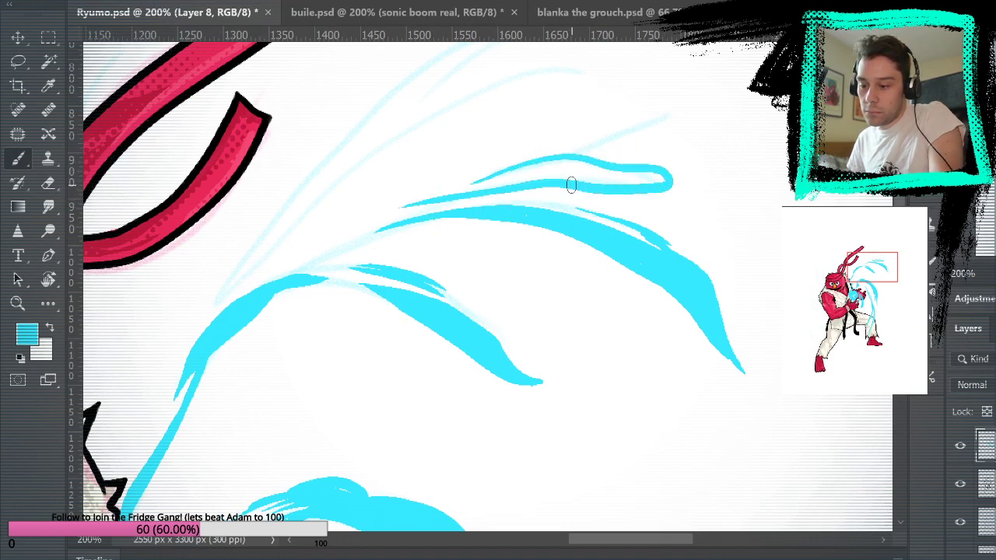
drag(533, 170, 653, 173)
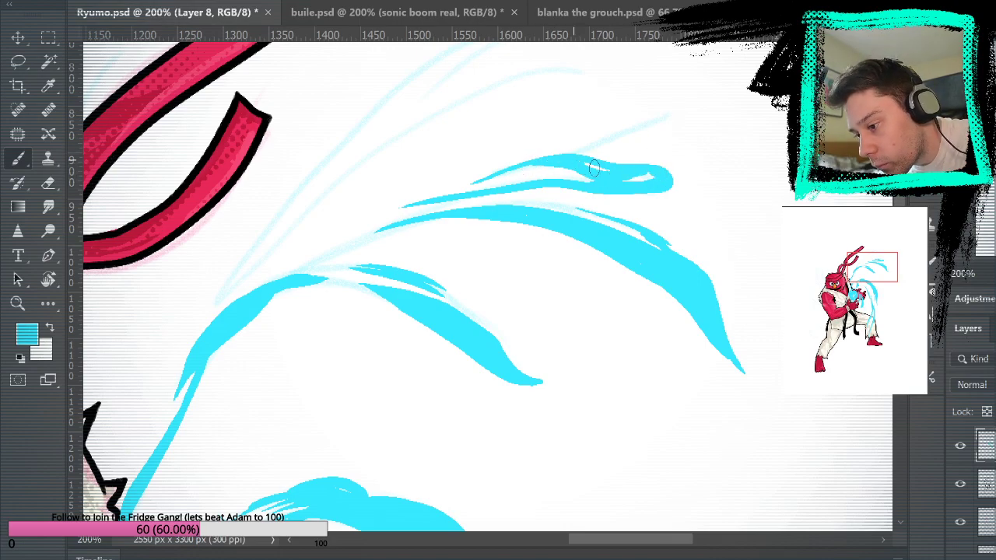
drag(695, 294, 811, 418)
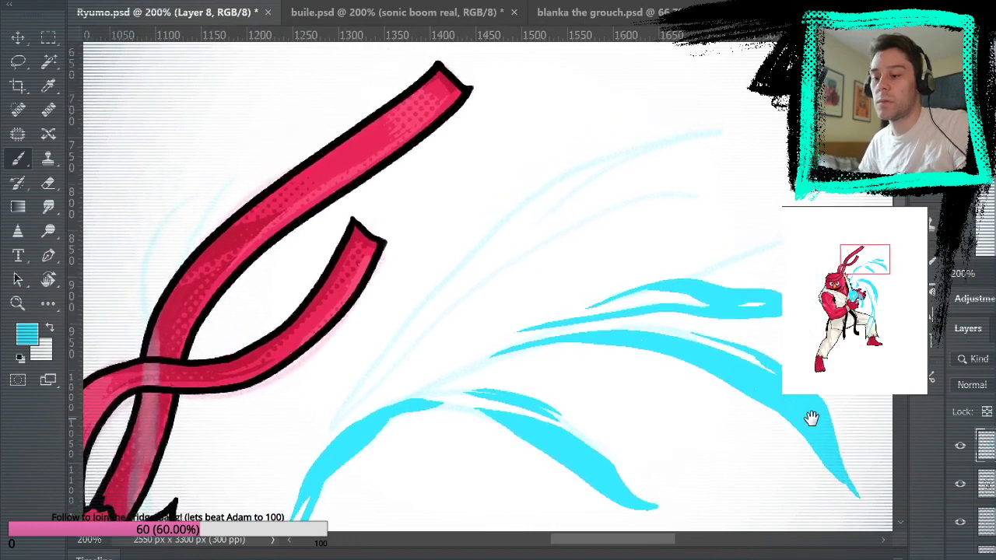
drag(731, 284, 784, 271)
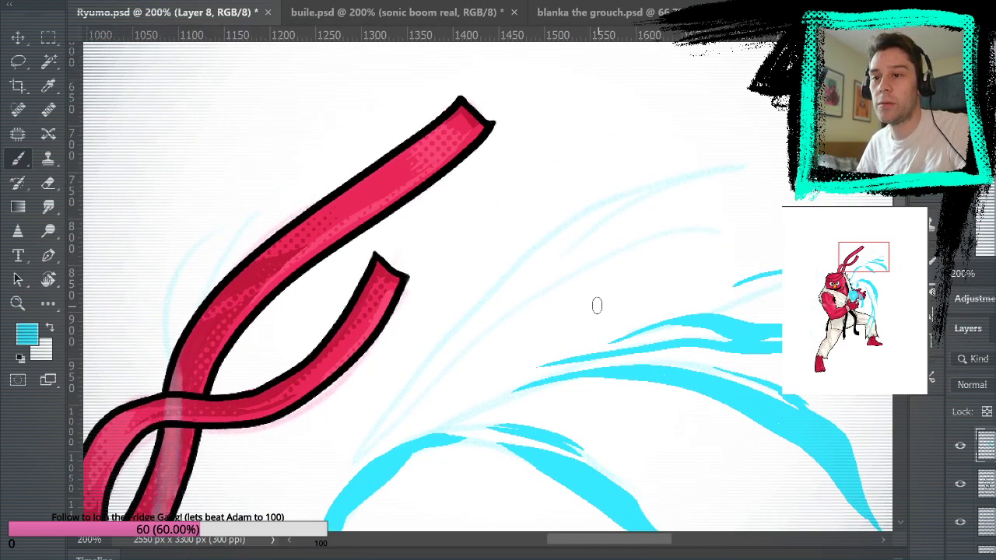
Step: Brush a forked cyan strand rising from the crest beside the shorter headband tail
mouse_move(659, 393)
mouse_down()
mouse_move(707, 311)
mouse_move(698, 285)
mouse_up()
drag(400, 341, 564, 180)
drag(400, 336, 562, 182)
mouse_move(418, 319)
mouse_down()
mouse_move(578, 138)
mouse_move(644, 90)
mouse_up()
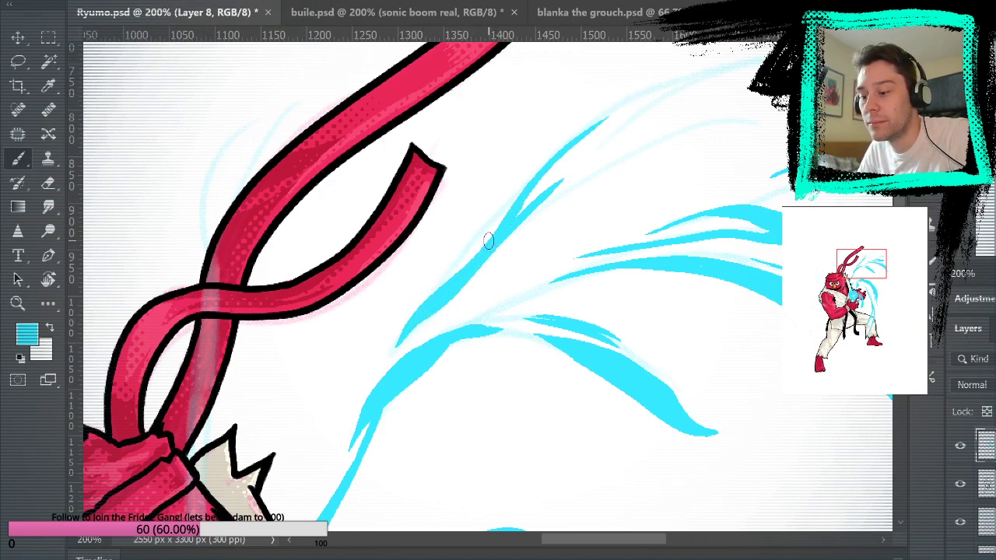
Step: Extend the forked strand to the top of the sketch with tapered cyan strokes and add a separate thin strand beneath it
mouse_move(462, 257)
mouse_down()
mouse_move(583, 130)
mouse_move(706, 60)
mouse_up()
mouse_move(478, 249)
mouse_down()
mouse_move(601, 115)
mouse_move(709, 66)
mouse_up()
mouse_move(586, 133)
mouse_down()
mouse_move(664, 84)
mouse_move(740, 64)
mouse_up()
mouse_move(591, 159)
mouse_down()
mouse_move(618, 131)
mouse_move(745, 64)
mouse_move(620, 132)
mouse_move(721, 64)
mouse_up()
mouse_move(633, 99)
mouse_down()
mouse_move(673, 78)
mouse_move(758, 61)
mouse_up()
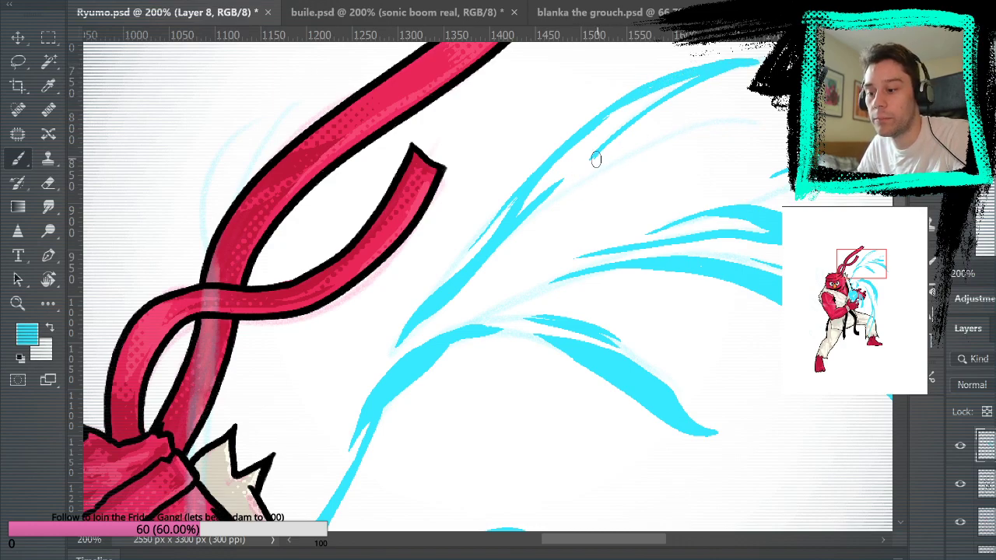
mouse_move(600, 169)
mouse_down()
mouse_move(721, 121)
mouse_move(785, 111)
mouse_up()
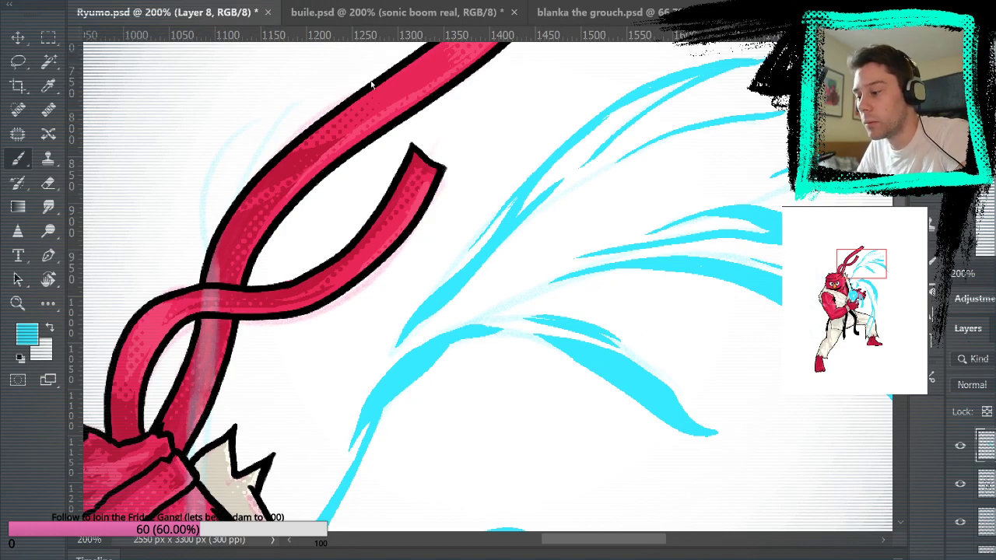
key(ctrl+minus)
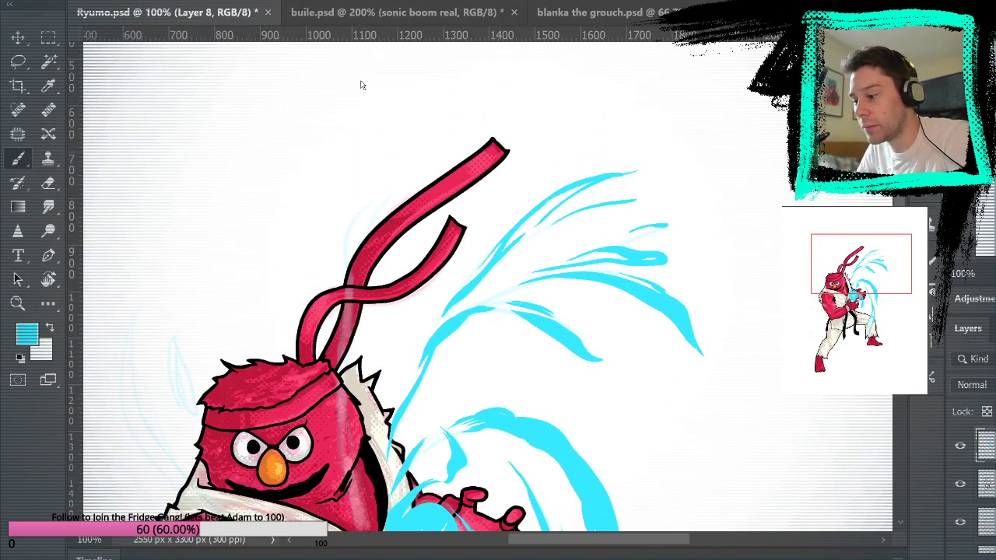
Step: Check the whole illustration with the rough sketch layer hidden, and show the sketch again
key(ctrl+minus)
key(ctrl+0)
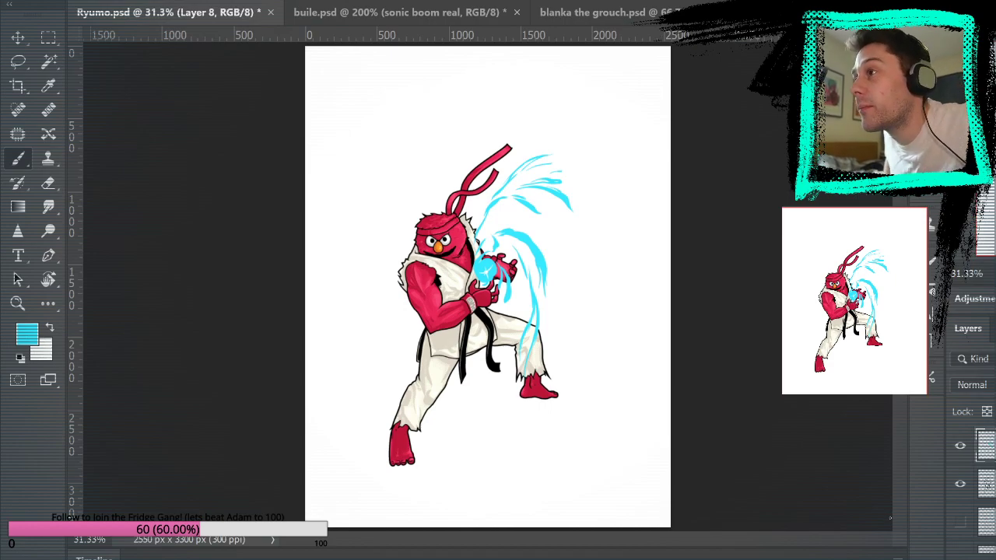
click(959, 521)
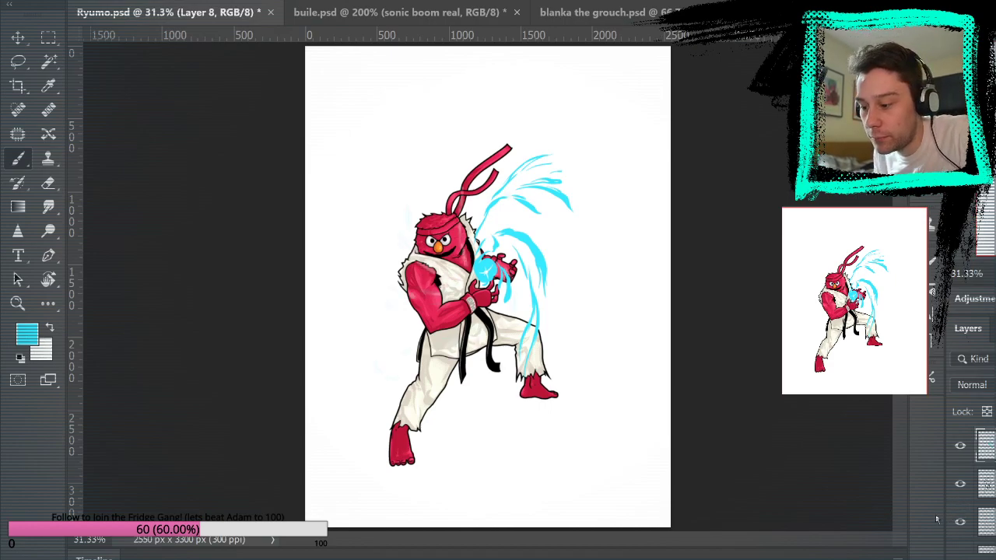
Step: Brush a long cyan strand curving down from beside the headband tails past the side of the head, redoing one stroke
click(18, 303)
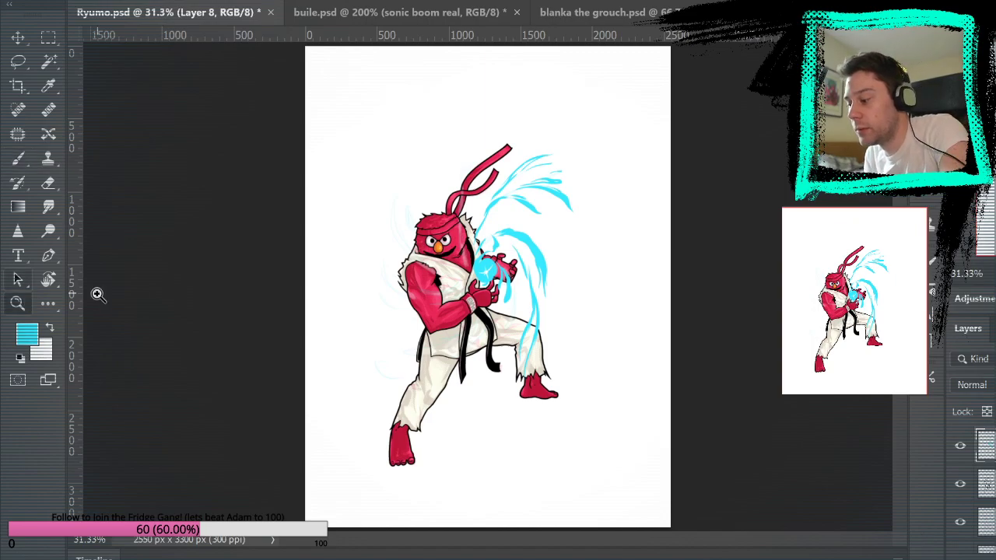
click(537, 253)
click(546, 256)
click(550, 260)
click(540, 305)
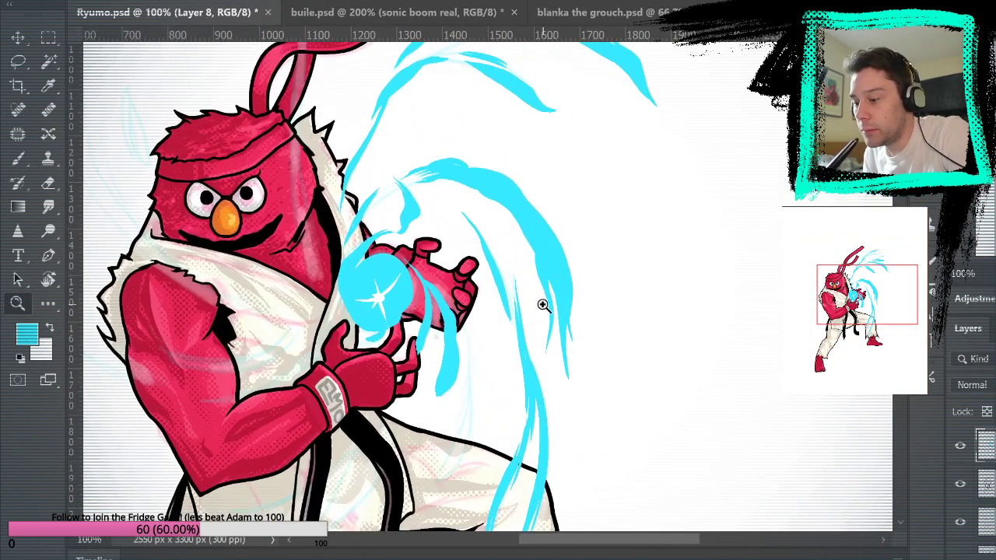
click(18, 159)
mouse_move(490, 156)
mouse_down()
mouse_move(498, 382)
mouse_move(518, 285)
mouse_move(531, 382)
mouse_move(549, 314)
mouse_move(553, 377)
mouse_up()
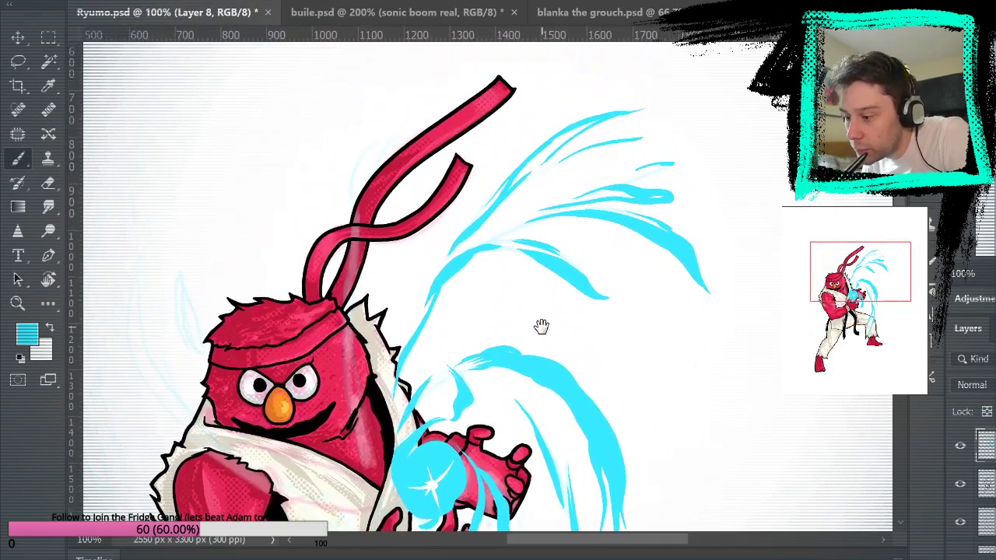
drag(371, 143, 354, 225)
drag(383, 147, 355, 243)
key(ctrl+z)
mouse_move(395, 139)
mouse_down()
mouse_move(346, 317)
mouse_move(342, 418)
mouse_up()
drag(351, 297, 359, 422)
Step: Thicken the strand over the face and taper it down to the energy ball
drag(320, 365, 257, 208)
mouse_move(327, 336)
mouse_down()
mouse_move(302, 289)
mouse_move(285, 198)
mouse_up()
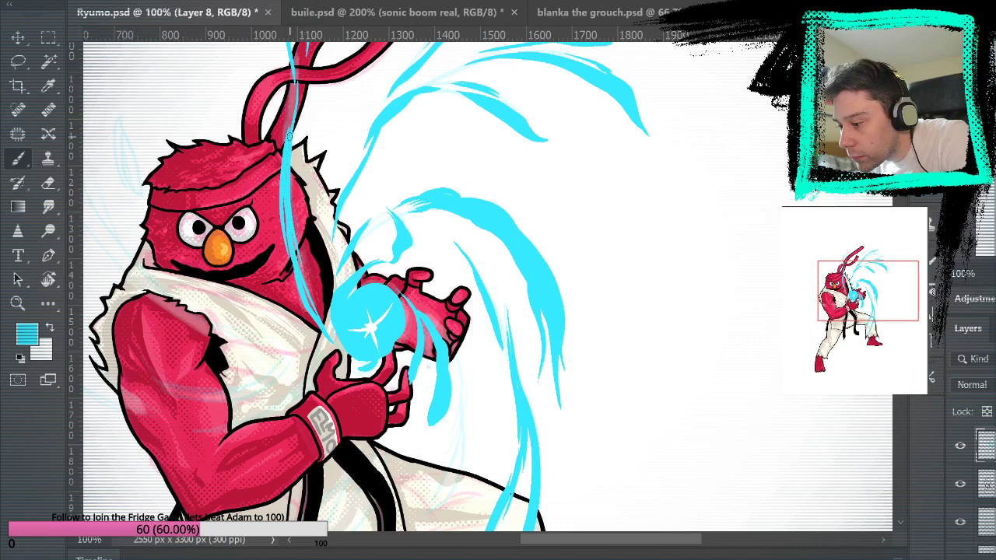
drag(297, 271, 330, 336)
Step: Paint a pointed, leaf-shaped cyan wisp in the empty space beside the back of the head
drag(557, 217, 658, 269)
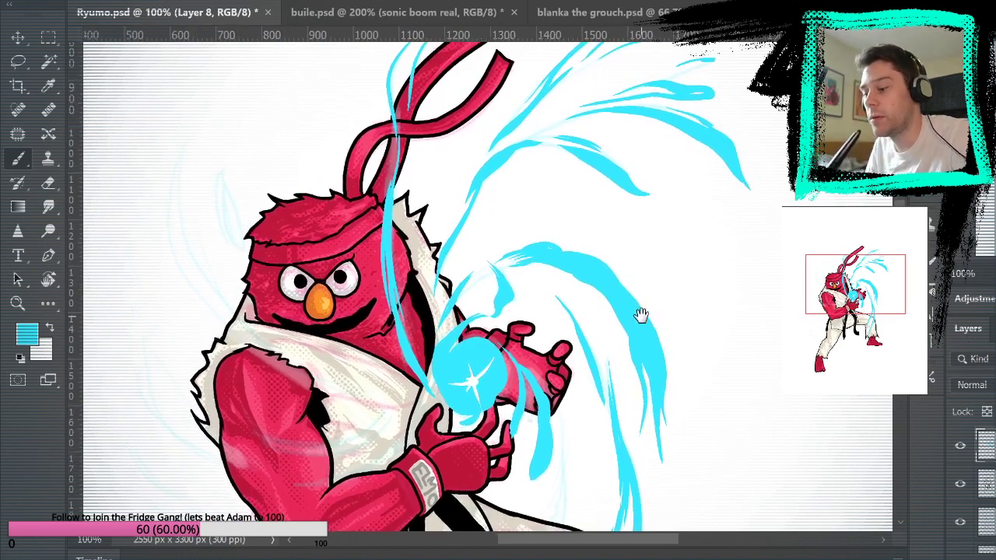
mouse_move(638, 197)
mouse_down()
mouse_move(622, 236)
mouse_move(628, 211)
mouse_up()
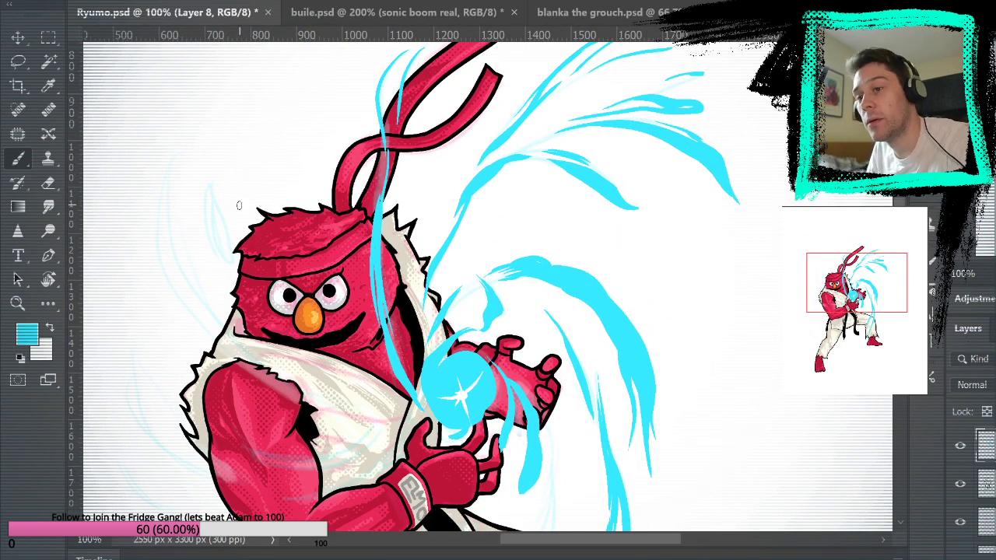
mouse_move(221, 216)
mouse_down()
mouse_move(211, 181)
mouse_move(208, 219)
mouse_move(235, 266)
mouse_move(208, 238)
mouse_move(204, 196)
mouse_move(216, 259)
mouse_move(207, 246)
mouse_move(211, 180)
mouse_move(227, 256)
mouse_move(209, 171)
mouse_move(219, 231)
mouse_move(213, 193)
mouse_up()
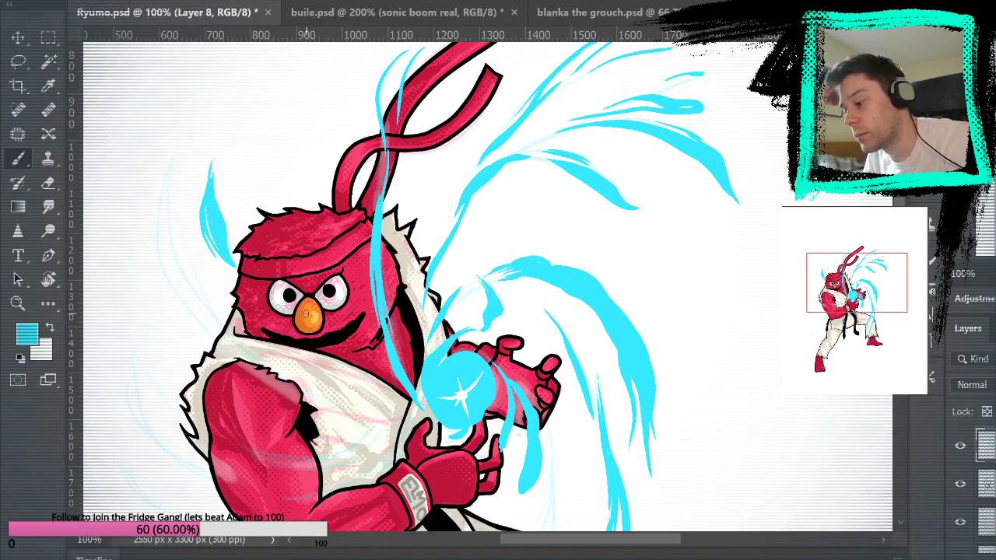
Step: Brush a thin strand and a thicker outer strand beside the wisp, both curving down to the shoulder
mouse_move(693, 373)
mouse_down()
mouse_move(630, 207)
mouse_move(651, 278)
mouse_move(696, 359)
mouse_move(667, 344)
mouse_move(658, 356)
mouse_up()
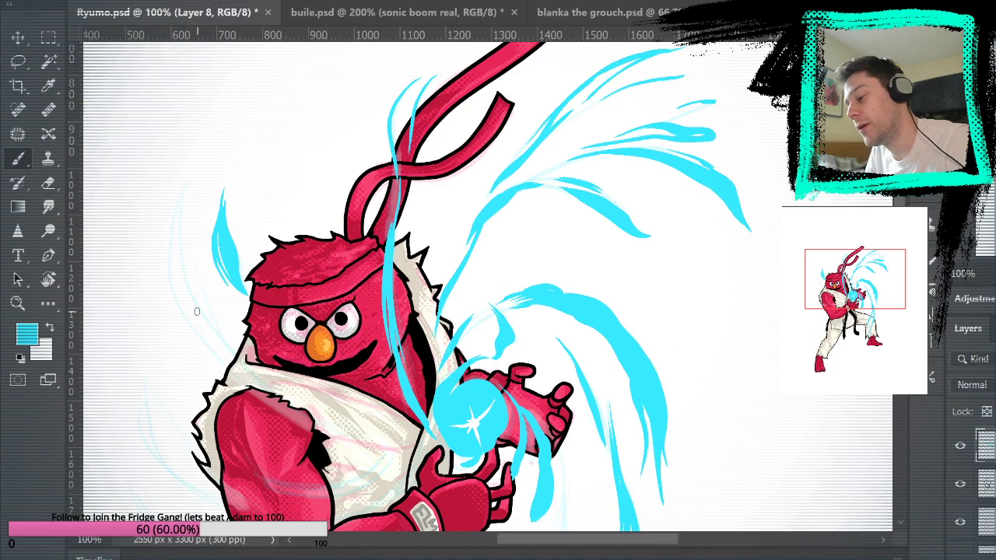
drag(189, 248, 234, 354)
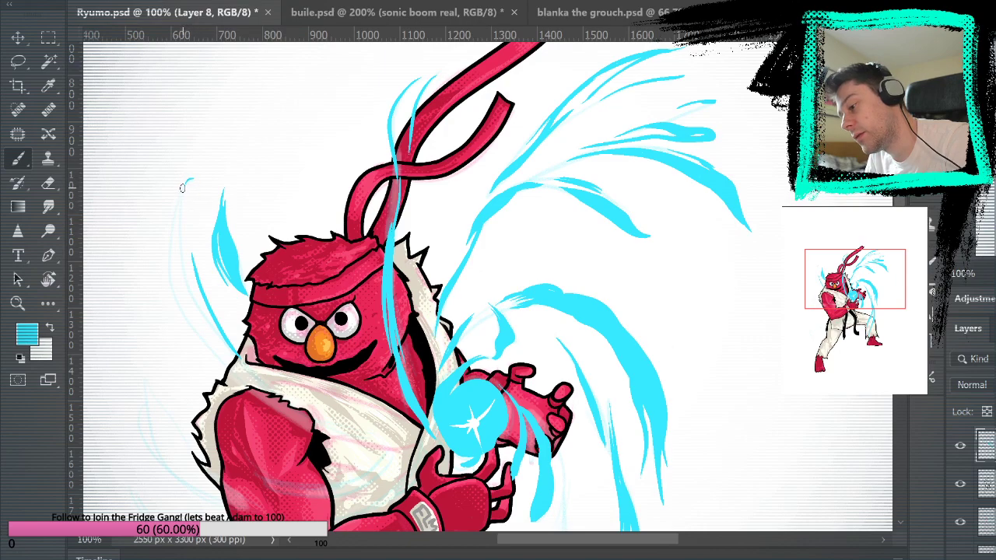
mouse_move(173, 225)
mouse_down()
mouse_move(174, 278)
mouse_move(212, 353)
mouse_move(172, 236)
mouse_move(174, 284)
mouse_move(206, 342)
mouse_up()
mouse_move(177, 205)
mouse_down()
mouse_move(196, 307)
mouse_move(235, 362)
mouse_move(194, 323)
mouse_move(174, 226)
mouse_up()
drag(178, 279, 235, 361)
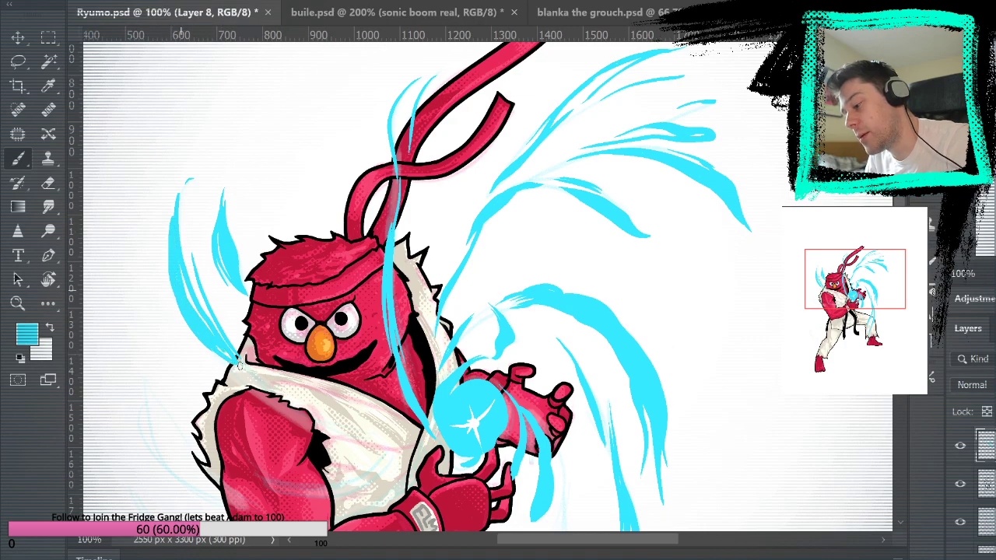
Step: Extend the outer strand across the shoulder onto the chest with a forked tip, undoing the last extra stroke
drag(364, 339, 266, 183)
drag(139, 204, 172, 240)
drag(112, 182, 178, 250)
drag(144, 215, 210, 266)
drag(140, 209, 221, 282)
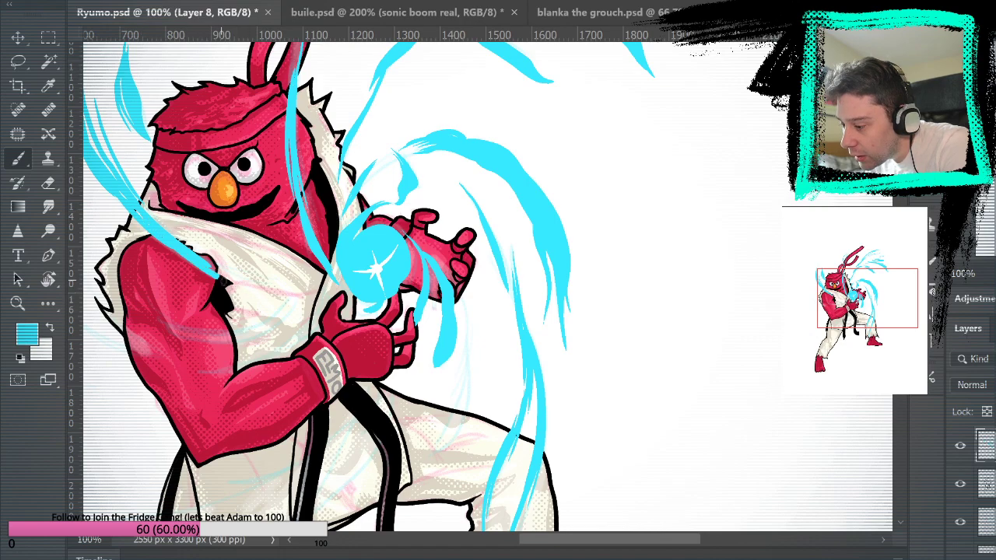
mouse_move(539, 323)
mouse_down()
mouse_move(693, 351)
mouse_move(685, 345)
mouse_up()
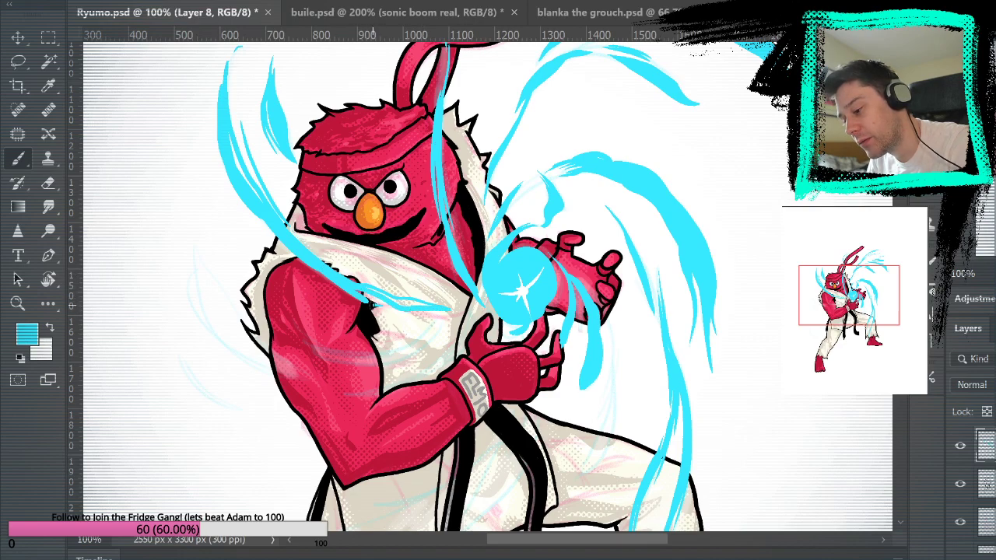
key(z)
click(435, 299)
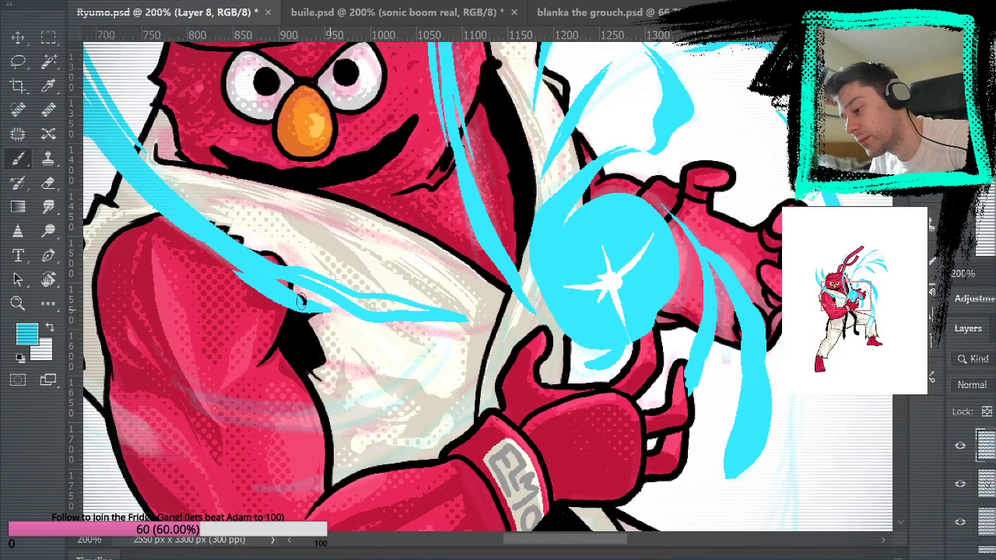
drag(506, 312, 438, 319)
key(ctrl+z)
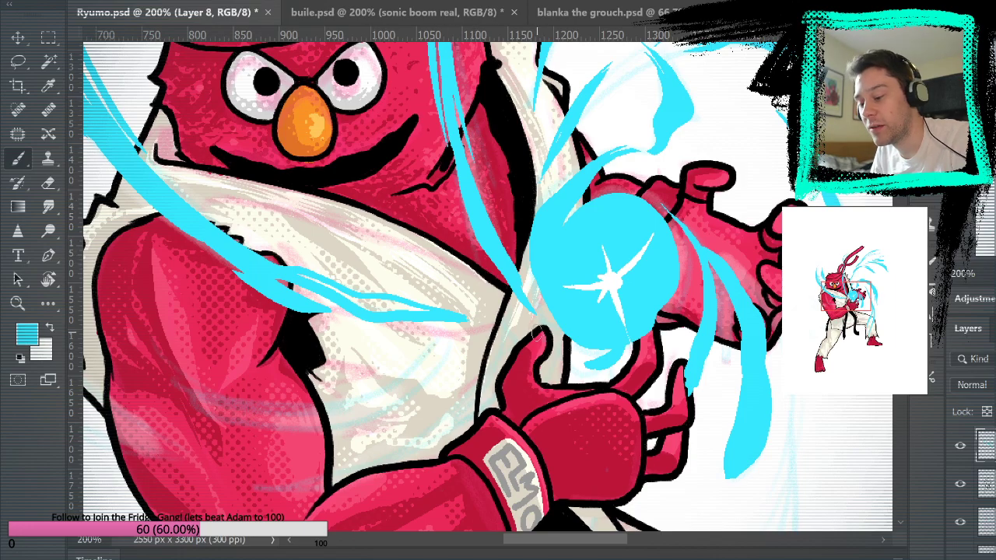
Step: Paint a pointed, split cyan flame arc outside the upper arm, sweeping inward and tapering across it
drag(389, 244, 527, 318)
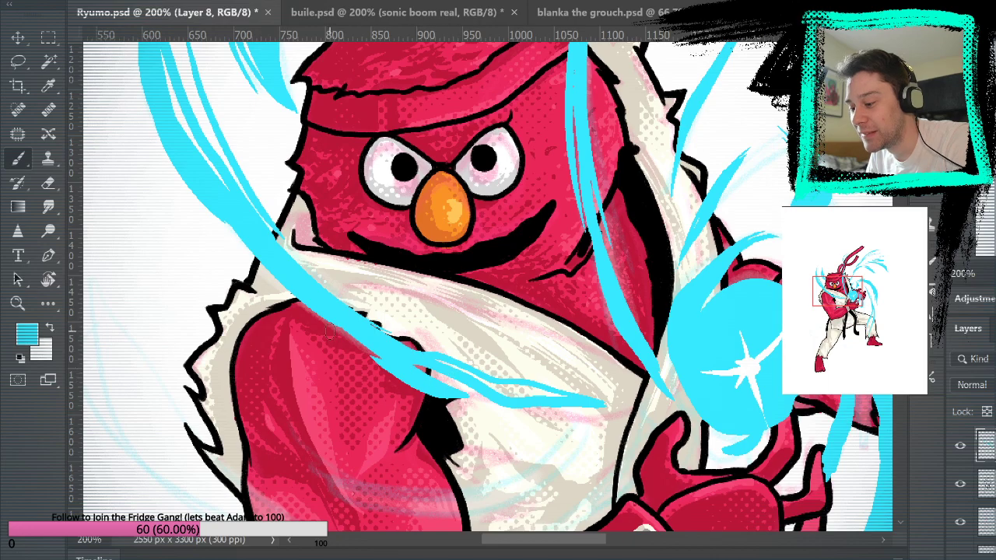
mouse_move(583, 337)
mouse_down()
mouse_move(743, 430)
mouse_move(616, 117)
mouse_move(699, 247)
mouse_move(681, 196)
mouse_up()
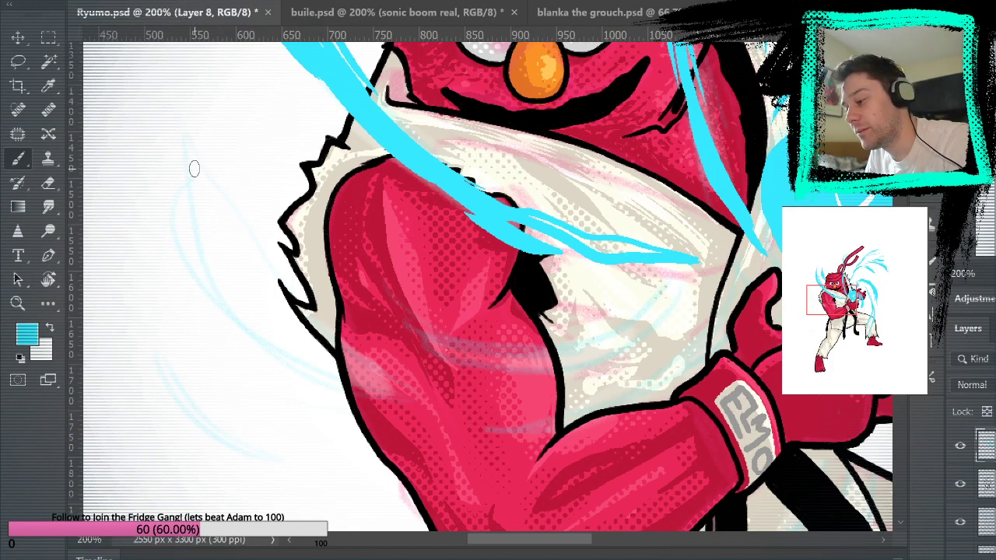
drag(195, 172, 220, 305)
drag(186, 141, 243, 331)
mouse_move(193, 225)
mouse_down()
mouse_move(211, 302)
mouse_move(338, 385)
mouse_up()
mouse_move(207, 289)
mouse_down()
mouse_move(299, 363)
mouse_move(372, 387)
mouse_up()
drag(306, 370, 377, 386)
drag(285, 356, 416, 396)
mouse_move(194, 143)
mouse_down()
mouse_move(324, 340)
mouse_move(394, 391)
mouse_up()
mouse_move(330, 347)
mouse_down()
mouse_move(271, 297)
mouse_move(228, 223)
mouse_up()
mouse_move(308, 314)
mouse_down()
mouse_move(404, 391)
mouse_move(441, 403)
mouse_move(402, 399)
mouse_up()
Step: Brush a cyan arc along the upper edge of the forearm, thickening it as it rises toward the lower hand
drag(467, 428, 579, 416)
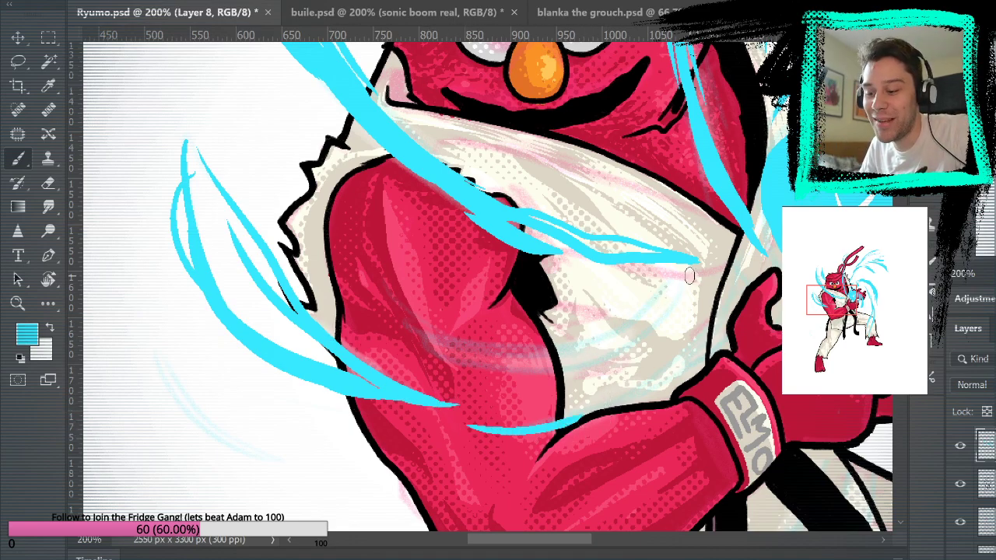
mouse_move(562, 416)
mouse_down()
mouse_move(599, 405)
mouse_move(685, 347)
mouse_move(731, 300)
mouse_up()
drag(655, 397, 752, 287)
drag(674, 371, 728, 304)
Step: Brush tapered, overlapping cyan strands curving down across the upper arm
mouse_move(829, 397)
mouse_down()
mouse_move(660, 464)
mouse_move(636, 459)
mouse_up()
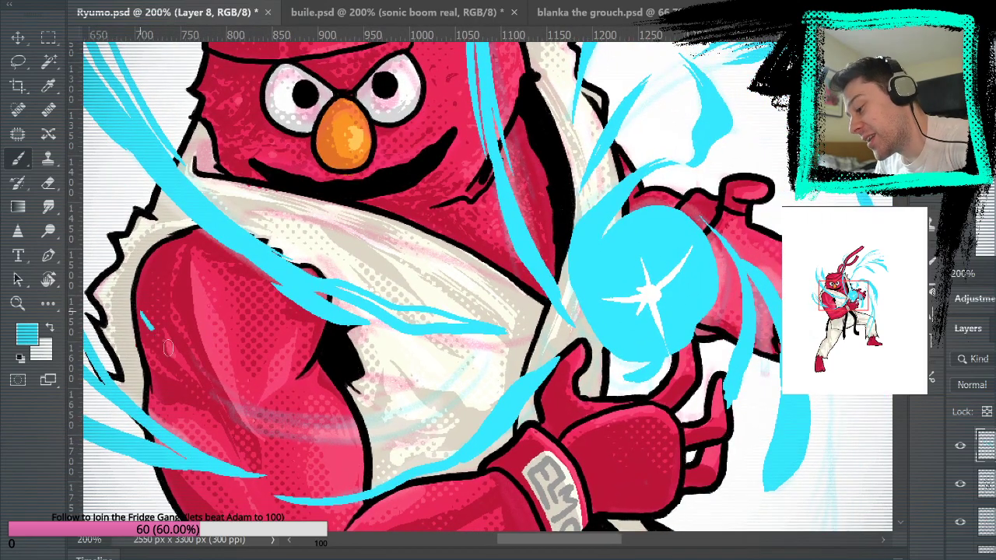
drag(159, 329, 280, 408)
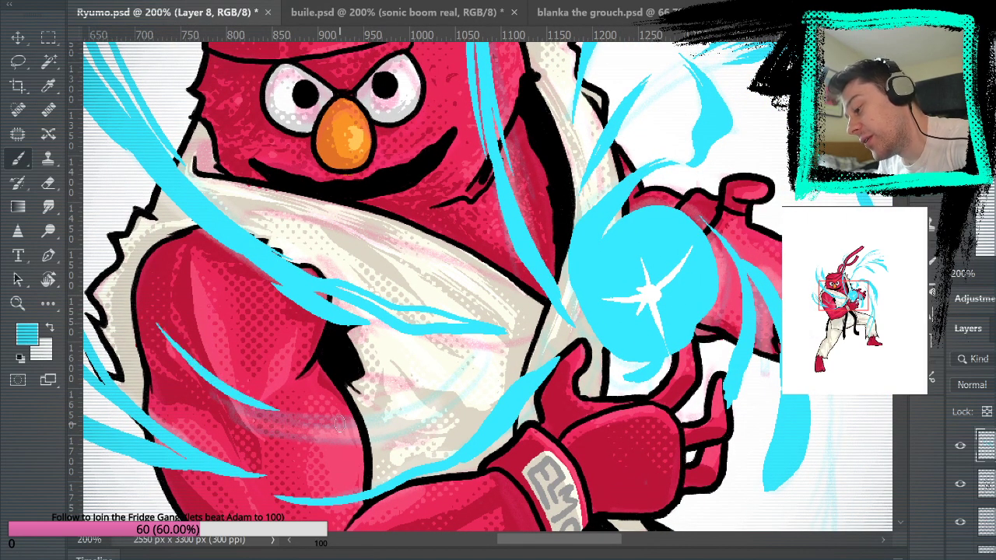
drag(173, 355, 296, 416)
mouse_move(213, 388)
mouse_down()
mouse_move(261, 425)
mouse_move(331, 436)
mouse_up()
drag(252, 414, 325, 431)
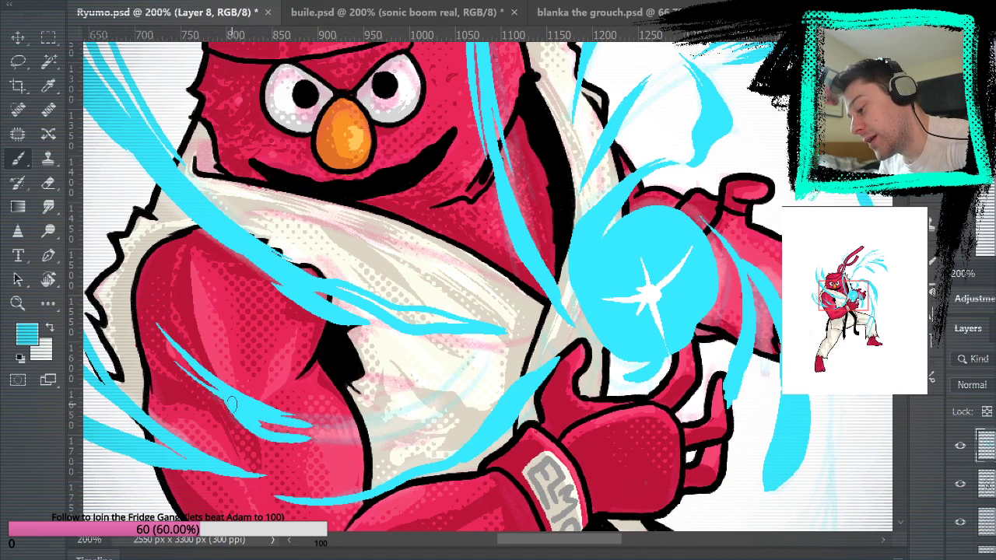
Step: Join the upper-arm strands into a thick arc and extend it in split tips across the chest, undoing one stroke
mouse_move(241, 424)
mouse_down()
mouse_move(314, 436)
mouse_move(337, 428)
mouse_up()
mouse_move(271, 424)
mouse_down()
mouse_move(406, 420)
mouse_move(393, 429)
mouse_up()
drag(333, 439, 409, 434)
key(ctrl+z)
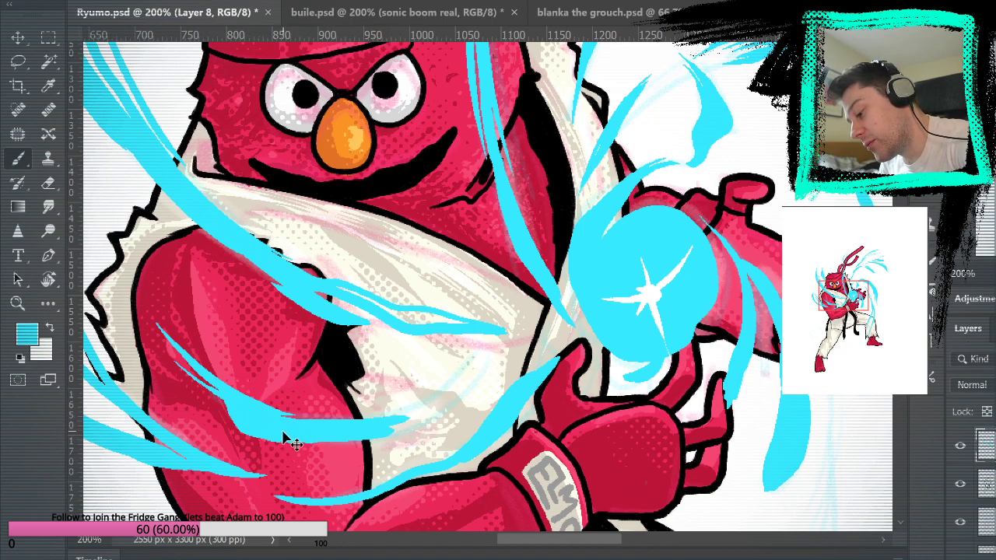
mouse_move(288, 437)
mouse_down()
mouse_move(371, 431)
mouse_move(372, 441)
mouse_move(458, 405)
mouse_up()
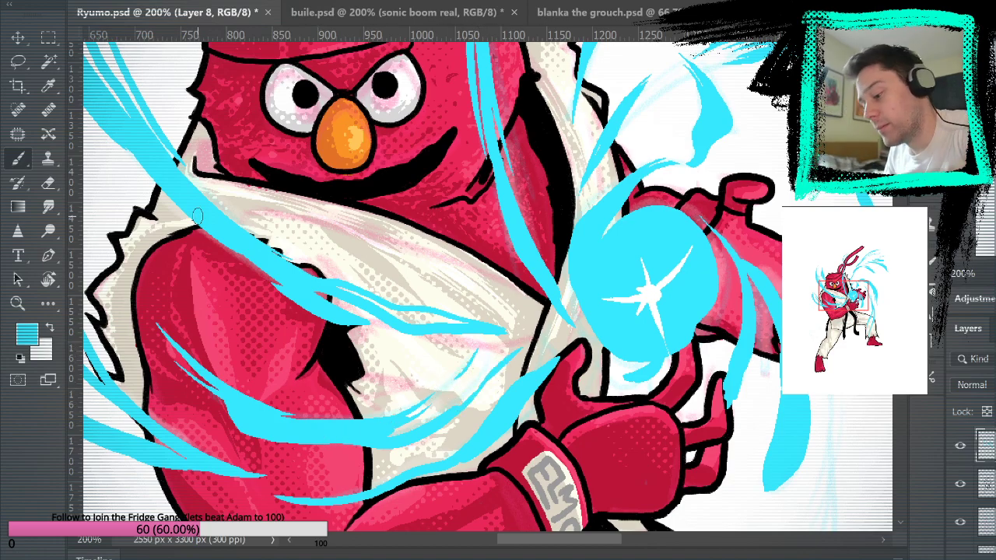
Step: Paint a thin, split cyan arc in the empty space outside the elbow, redoing one stroke
mouse_move(552, 300)
mouse_down()
mouse_move(564, 105)
mouse_move(755, 70)
mouse_up()
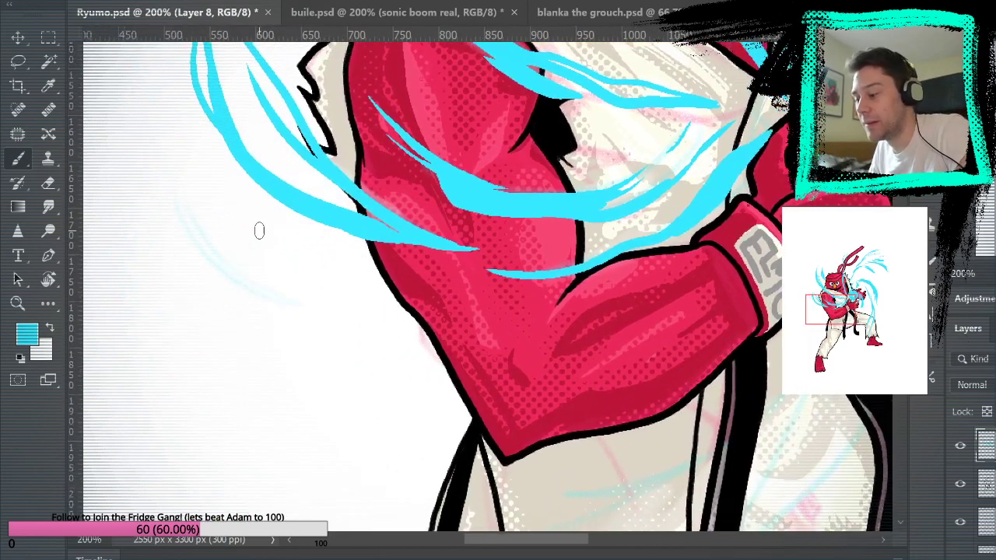
mouse_move(169, 184)
mouse_down()
mouse_move(253, 294)
mouse_move(327, 318)
mouse_up()
mouse_move(167, 165)
mouse_down()
mouse_move(207, 245)
mouse_move(260, 289)
mouse_up()
drag(181, 199, 272, 296)
mouse_move(185, 196)
mouse_down()
mouse_move(274, 294)
mouse_move(318, 308)
mouse_up()
key(ctrl+z)
drag(201, 226, 327, 320)
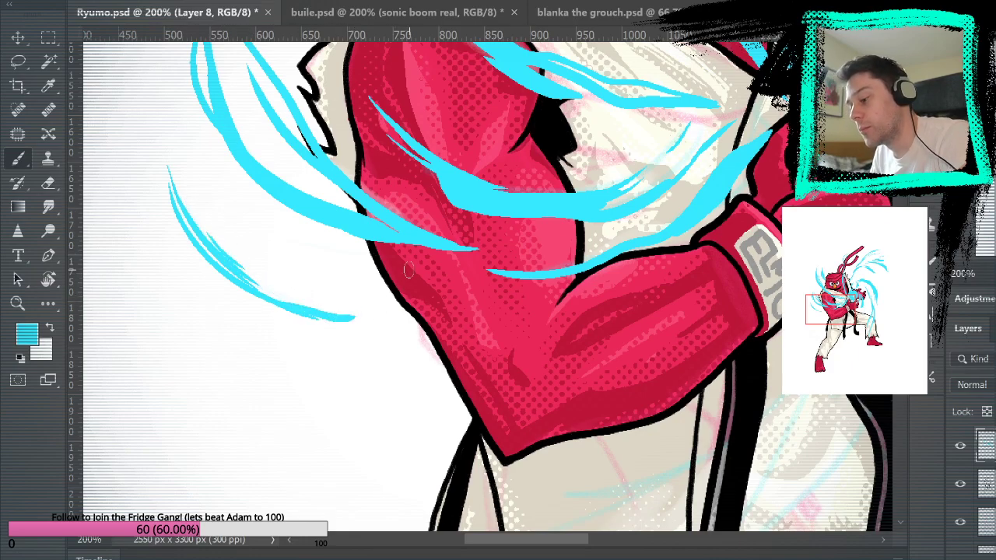
Step: Review the painted arcs around the full figure without the sketch layer, and turn the sketch back on
mouse_move(740, 394)
mouse_down()
mouse_move(588, 325)
mouse_move(739, 133)
mouse_move(715, 160)
mouse_up()
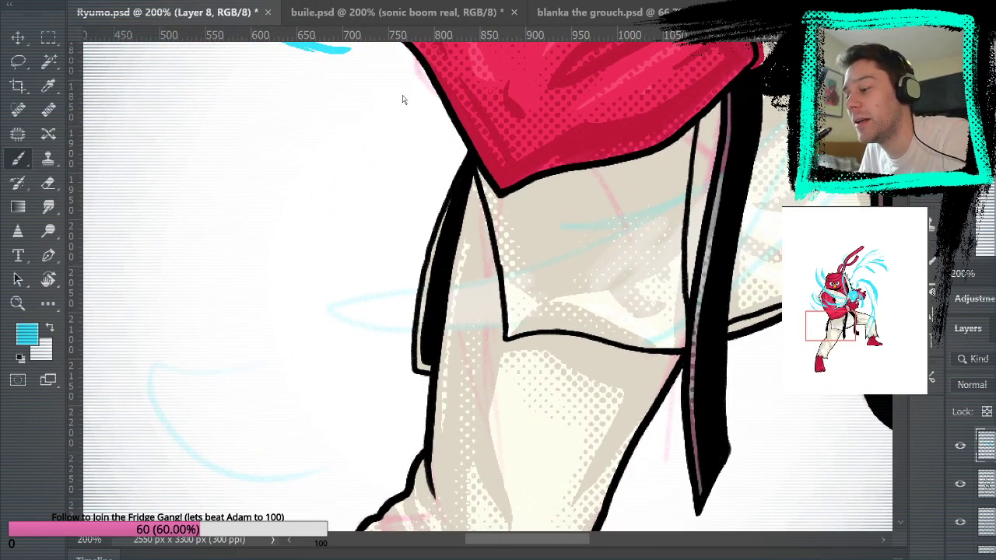
key(ctrl+0)
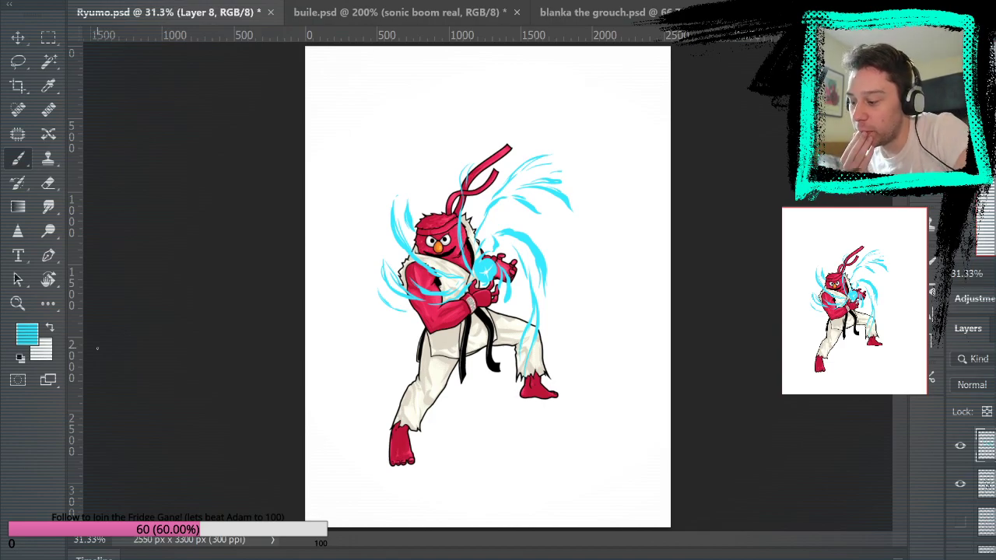
click(17, 303)
click(479, 313)
click(575, 392)
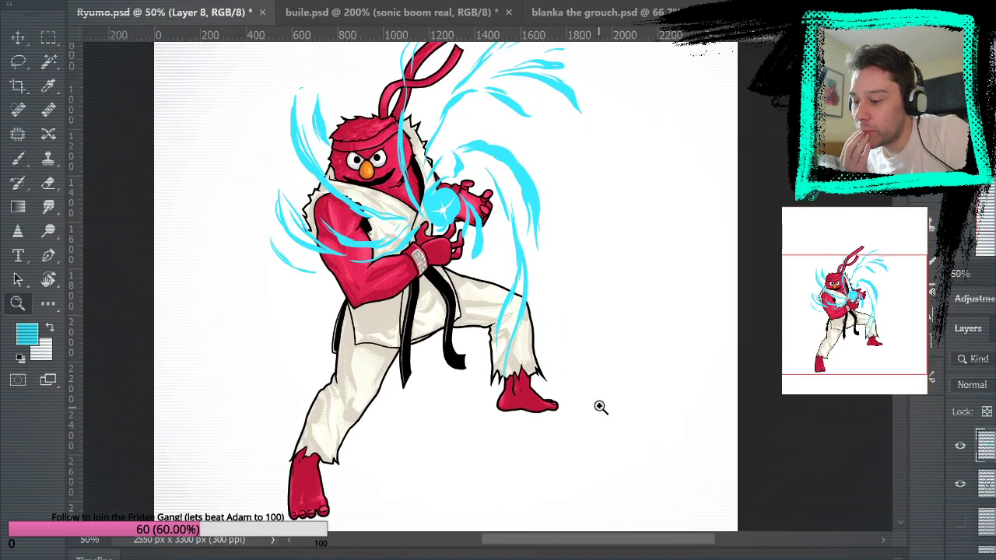
drag(620, 322, 718, 397)
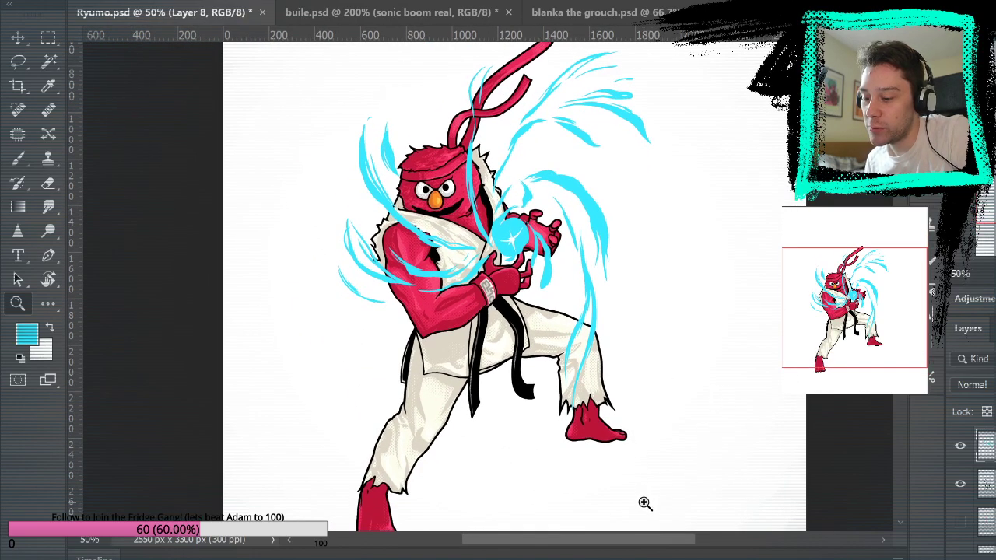
click(469, 350)
click(960, 521)
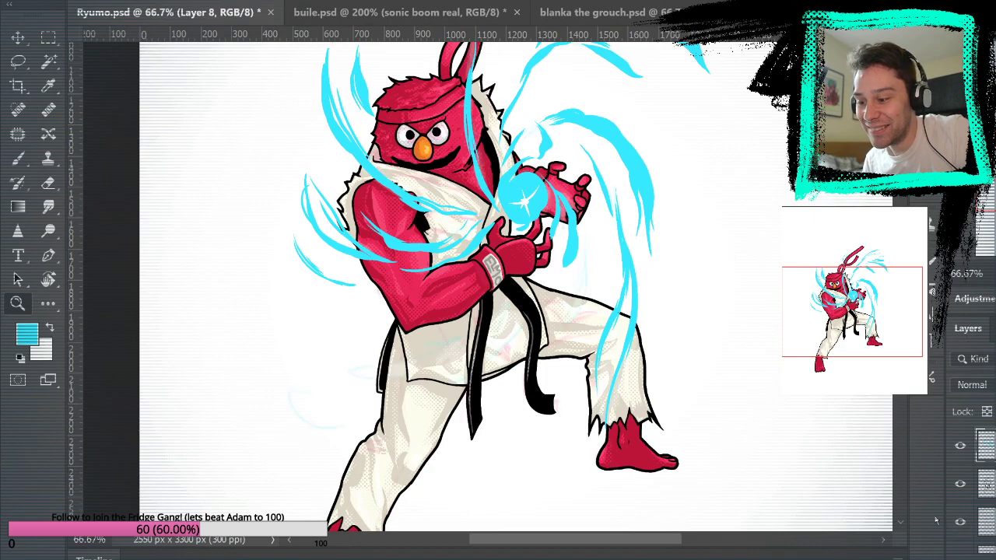
Step: Brush a wide cyan arc with split ends across the waist and belt, starting outside the hip
key(ctrl+plus)
key(b)
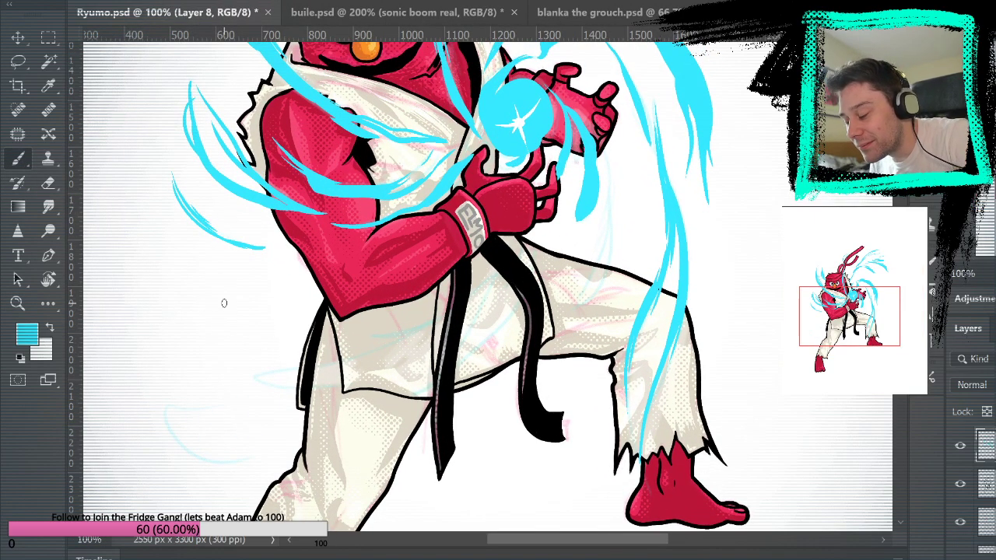
mouse_move(224, 369)
mouse_down()
mouse_move(254, 381)
mouse_move(351, 381)
mouse_move(480, 327)
mouse_up()
mouse_move(216, 363)
mouse_down()
mouse_move(294, 377)
mouse_move(423, 345)
mouse_move(488, 303)
mouse_up()
mouse_move(248, 372)
mouse_down()
mouse_move(355, 375)
mouse_move(459, 327)
mouse_up()
mouse_move(337, 367)
mouse_down()
mouse_move(398, 358)
mouse_move(467, 317)
mouse_up()
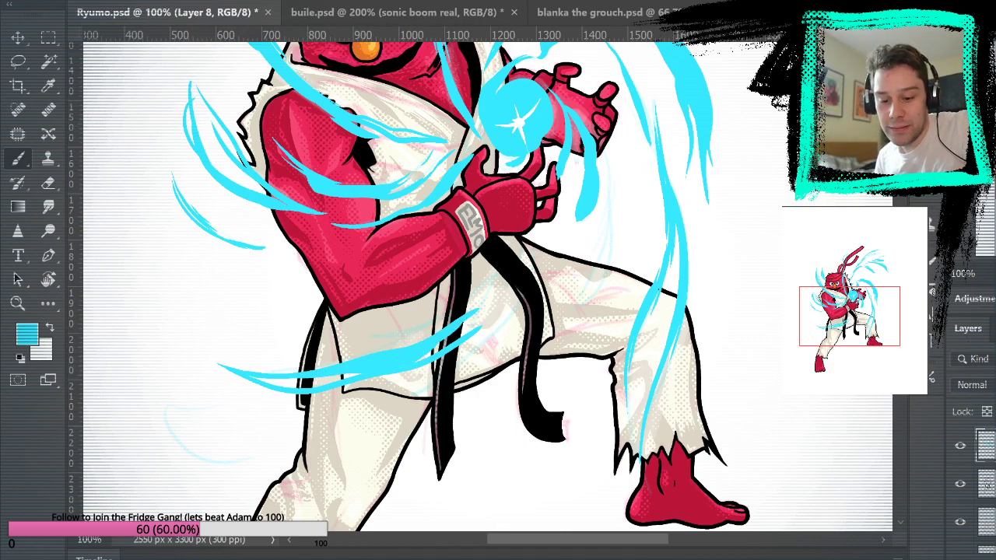
Step: Show the reference images and examine the Ryu energy ball artwork
scroll(977, 491, down, 3)
click(958, 501)
drag(789, 207, 704, 413)
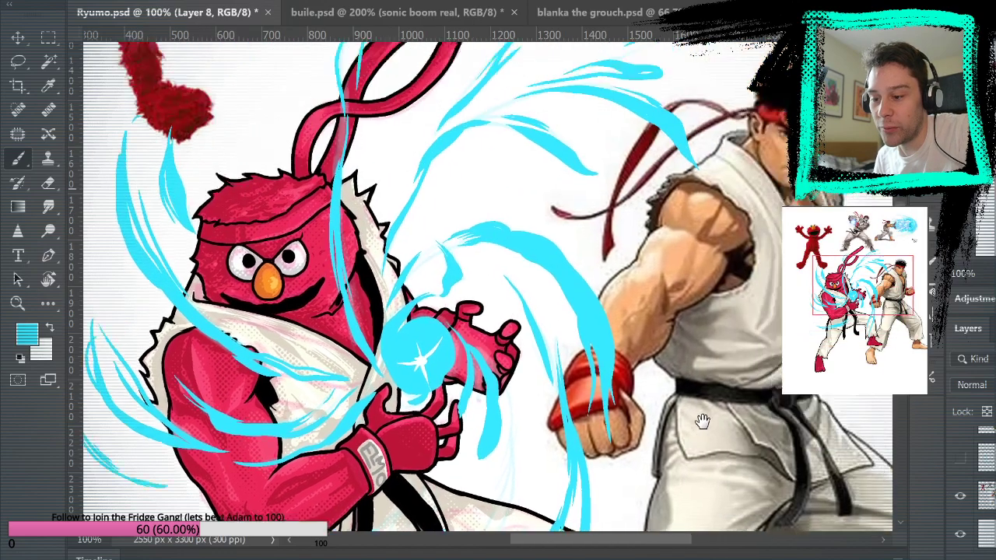
drag(734, 314, 758, 212)
mouse_move(666, 206)
mouse_down()
mouse_move(652, 394)
mouse_move(619, 393)
mouse_up()
key(ctrl+z)
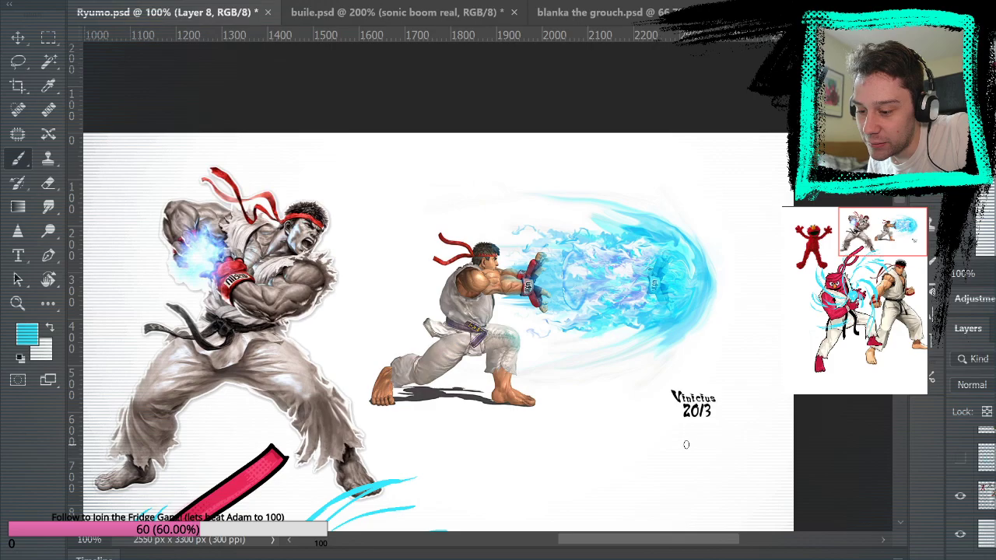
drag(584, 429, 783, 411)
drag(388, 199, 405, 258)
key(ctrl+z)
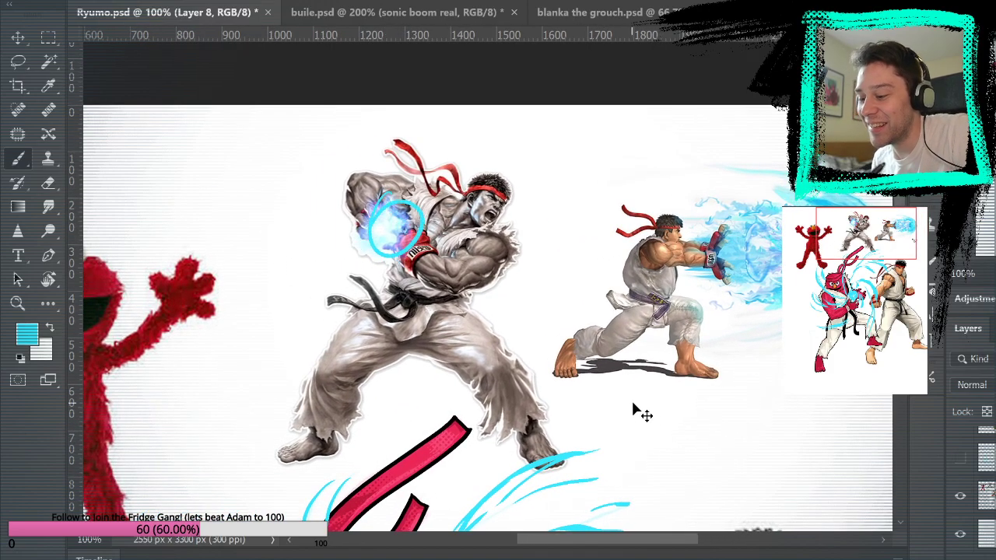
mouse_move(628, 466)
mouse_down()
mouse_move(709, 247)
mouse_move(691, 404)
mouse_up()
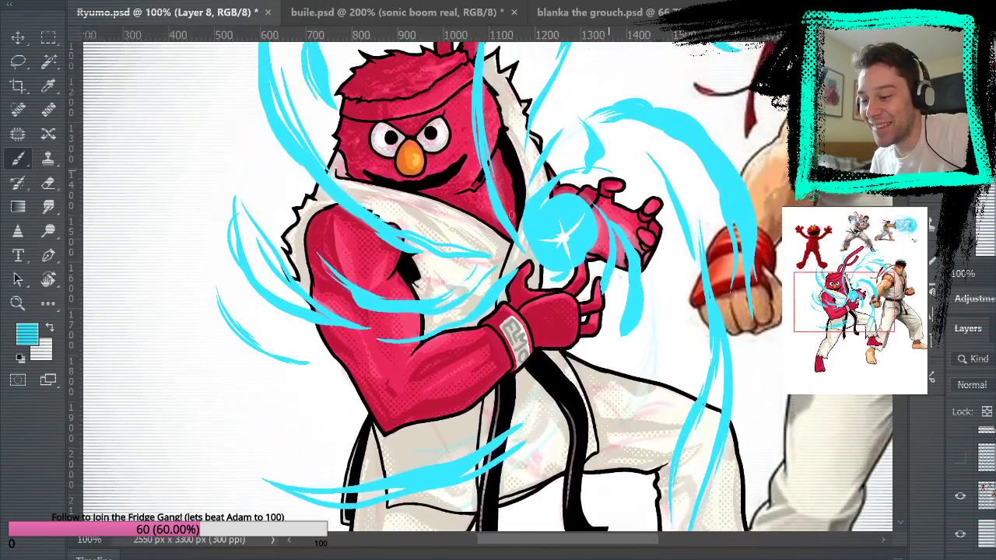
key(ctrl+z)
drag(735, 307, 606, 505)
drag(755, 200, 778, 153)
mouse_move(389, 166)
mouse_down()
mouse_move(467, 424)
mouse_move(245, 276)
mouse_up()
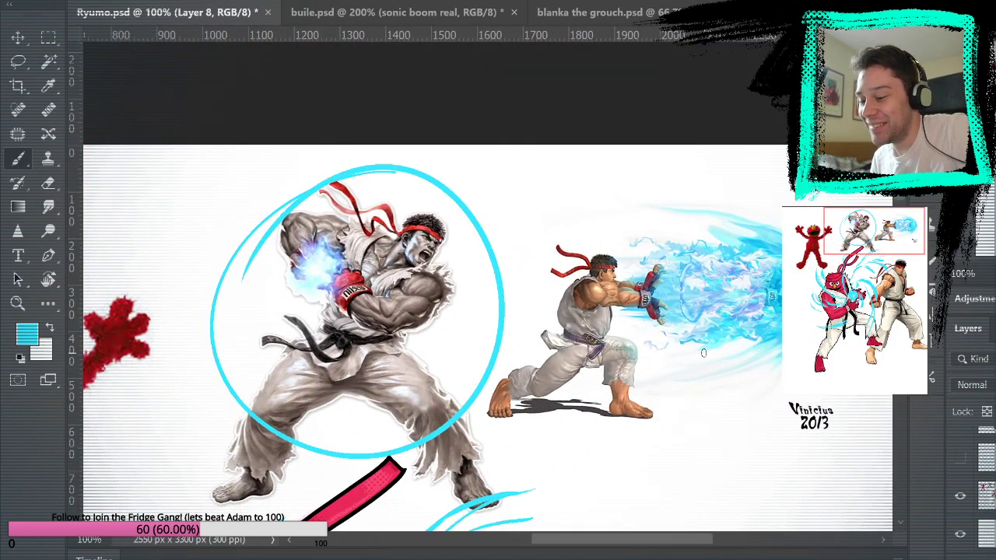
key(ctrl+z)
Step: Brush a slim, tapering cyan wisp from beneath the open hand down across the raised thigh
drag(724, 477, 816, 491)
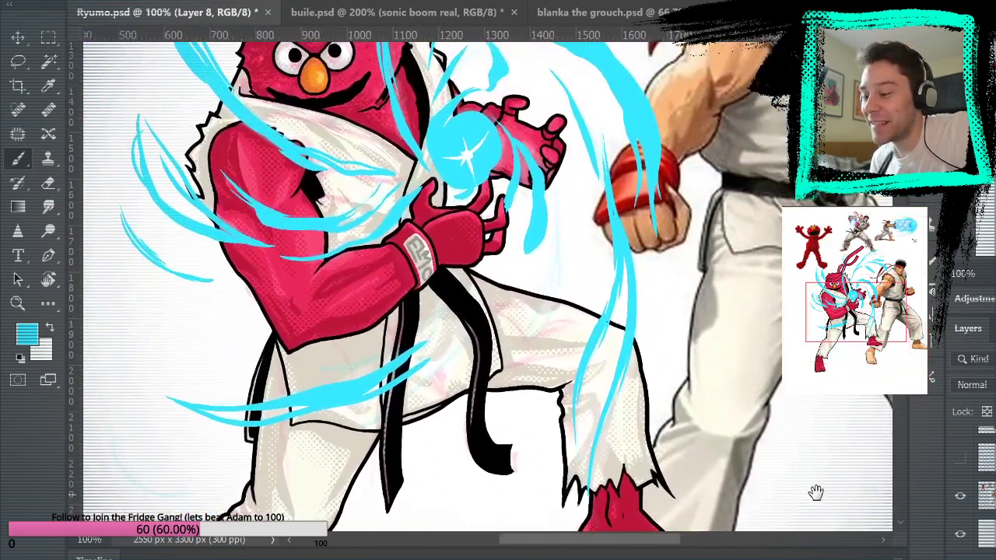
mouse_move(553, 184)
mouse_down()
mouse_move(557, 247)
mouse_move(535, 308)
mouse_move(546, 286)
mouse_up()
drag(546, 286, 561, 210)
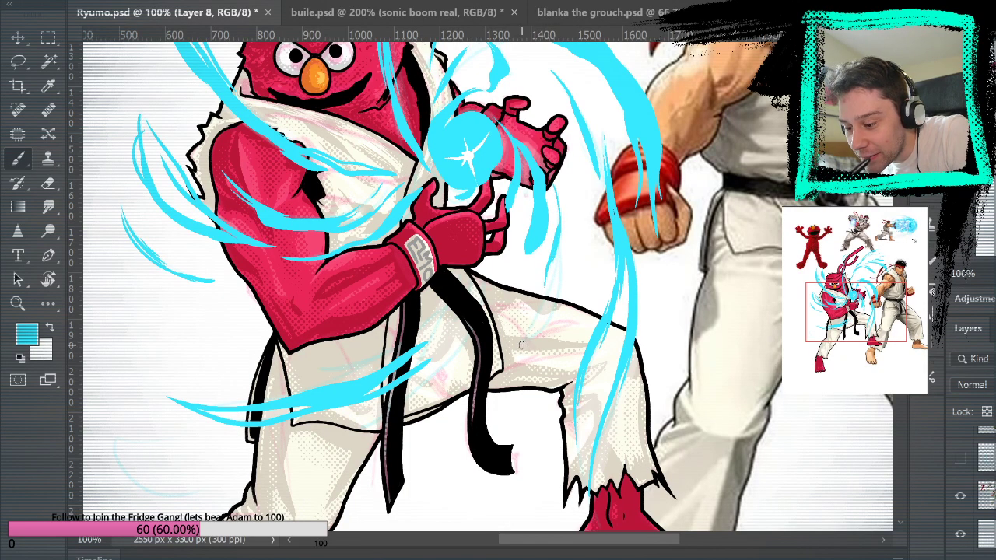
mouse_move(519, 353)
mouse_down()
mouse_move(542, 324)
mouse_move(561, 229)
mouse_move(527, 336)
mouse_move(557, 265)
mouse_up()
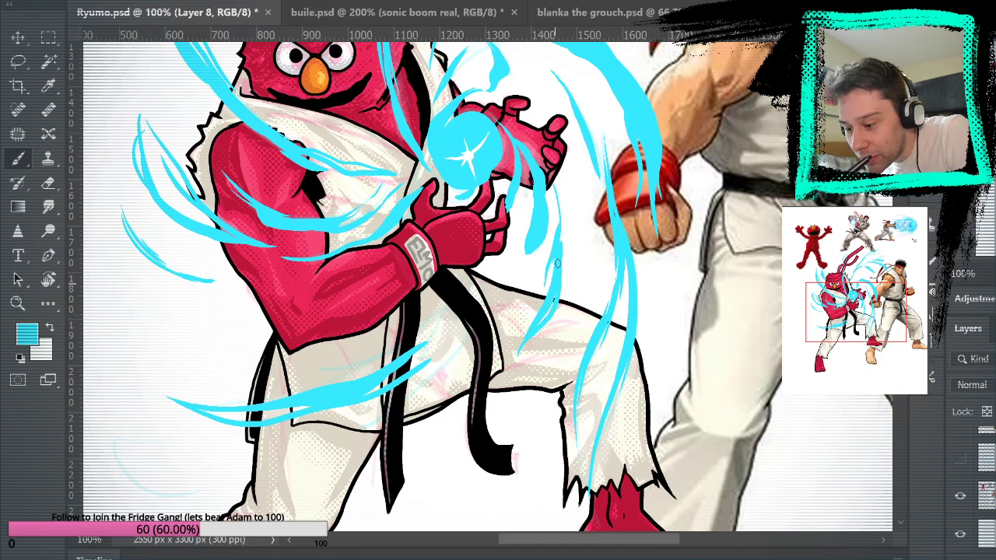
drag(535, 327, 553, 297)
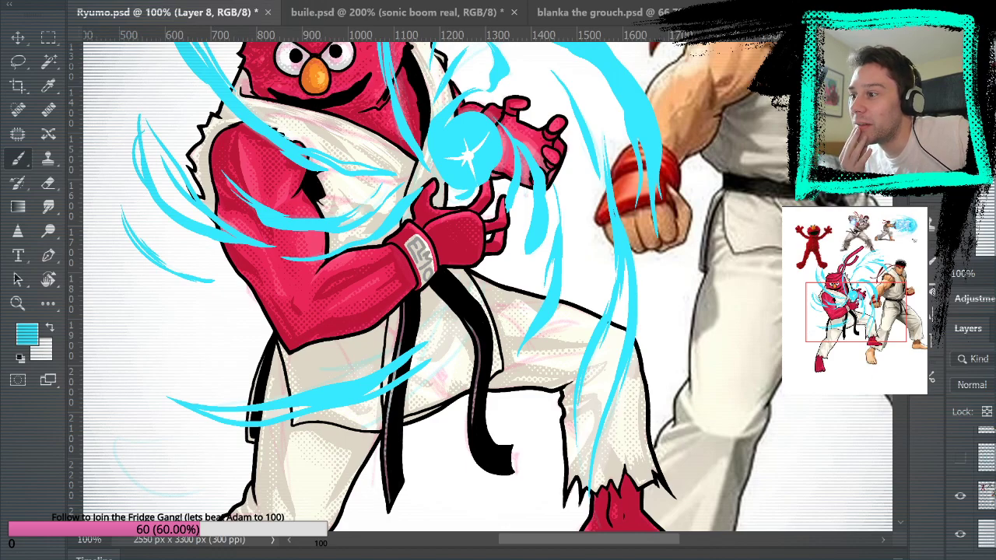
Step: Paste the Ryu energy ball screenshot as a reference, examine its swirling arcs, and hide its layer
key(ctrl+v)
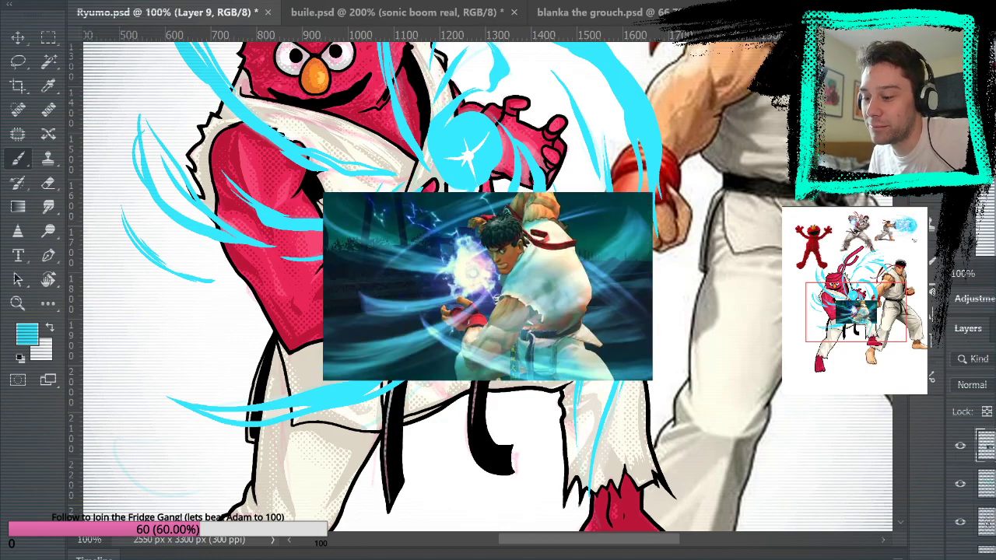
scroll(411, 269, up, 3)
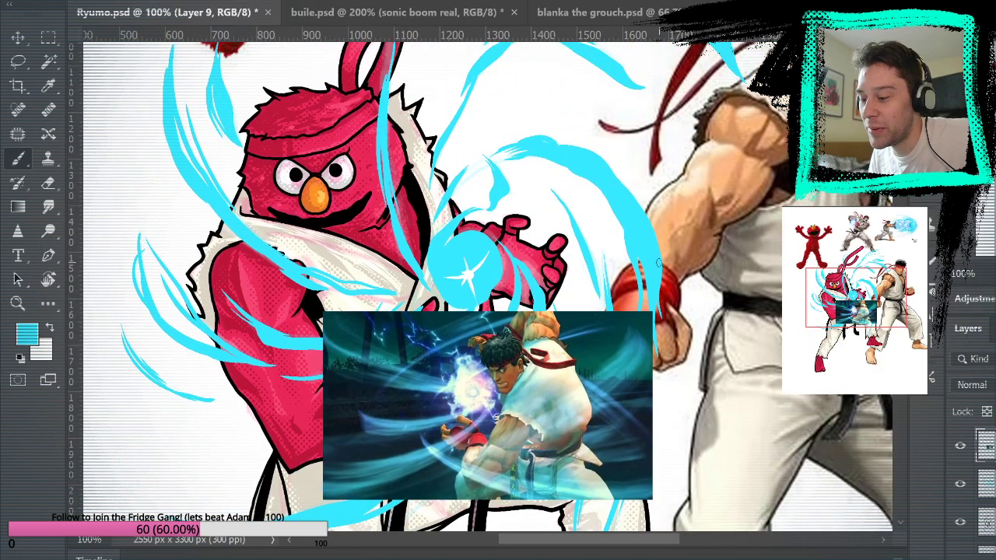
scroll(353, 209, down, 3)
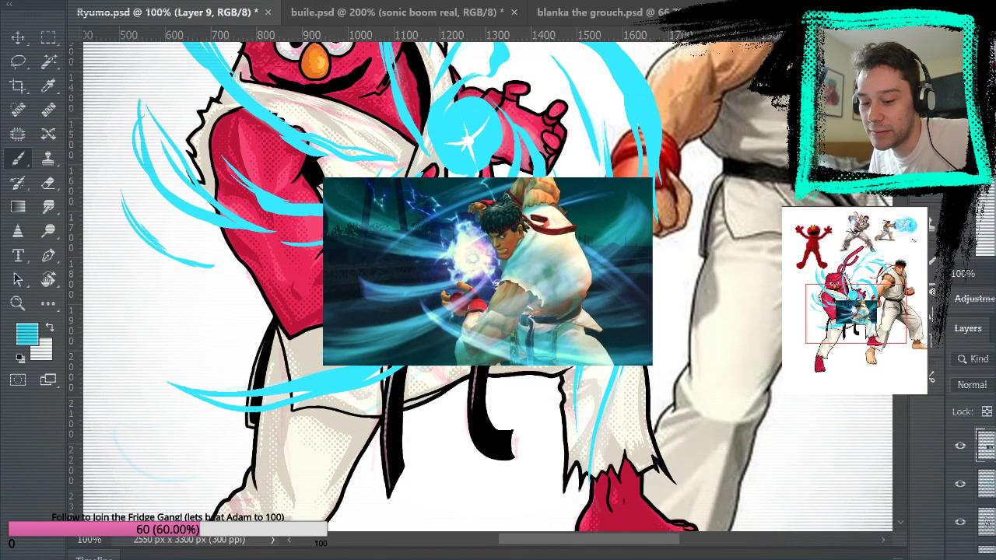
click(961, 447)
Step: Paint thin cyan arc ends on Layer 7 across the belt and hip below the wristband
drag(986, 484, 986, 430)
click(986, 484)
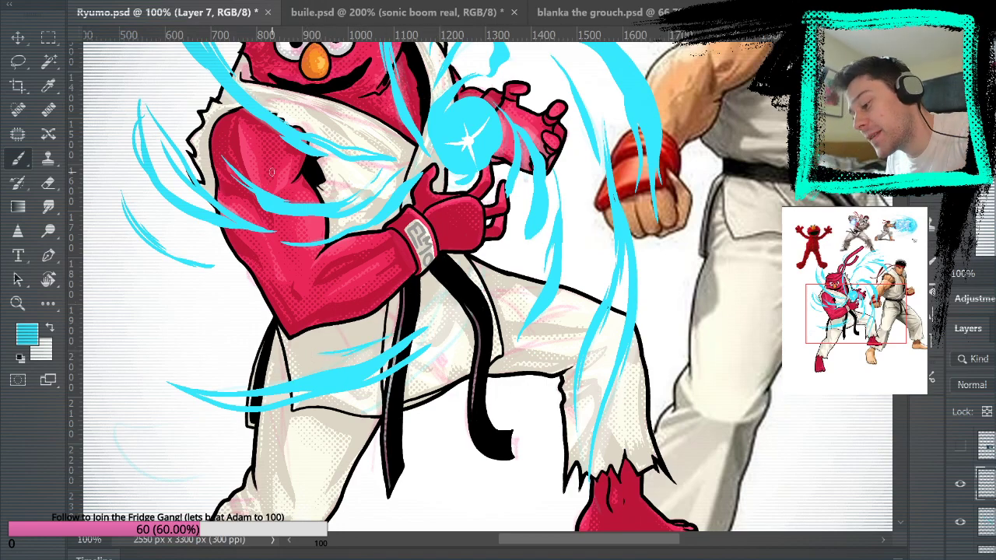
drag(433, 305, 471, 271)
mouse_move(437, 359)
mouse_down()
mouse_move(489, 270)
mouse_move(439, 379)
mouse_up()
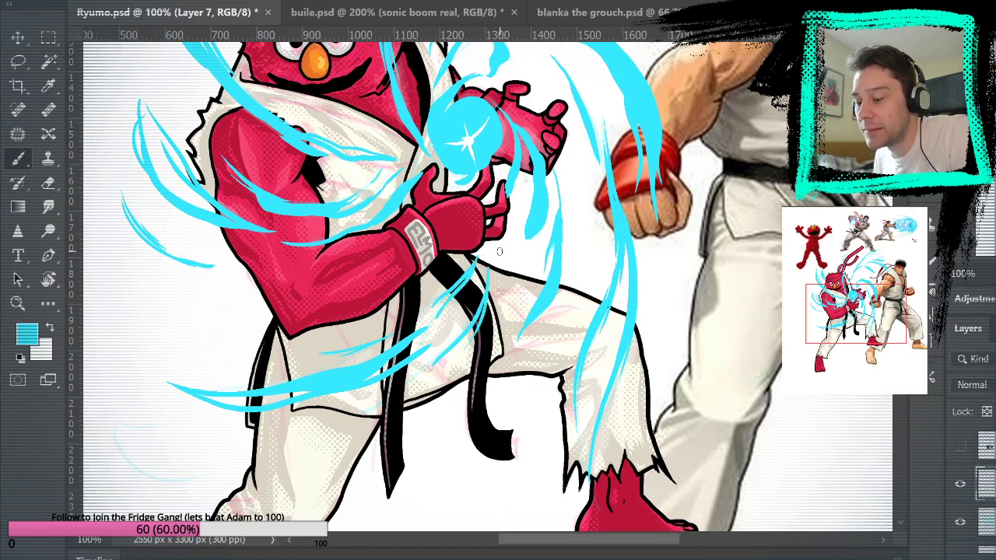
Step: Paint a forked cyan arc in the empty space outside the rear leg, ending at the thigh
drag(539, 460, 602, 267)
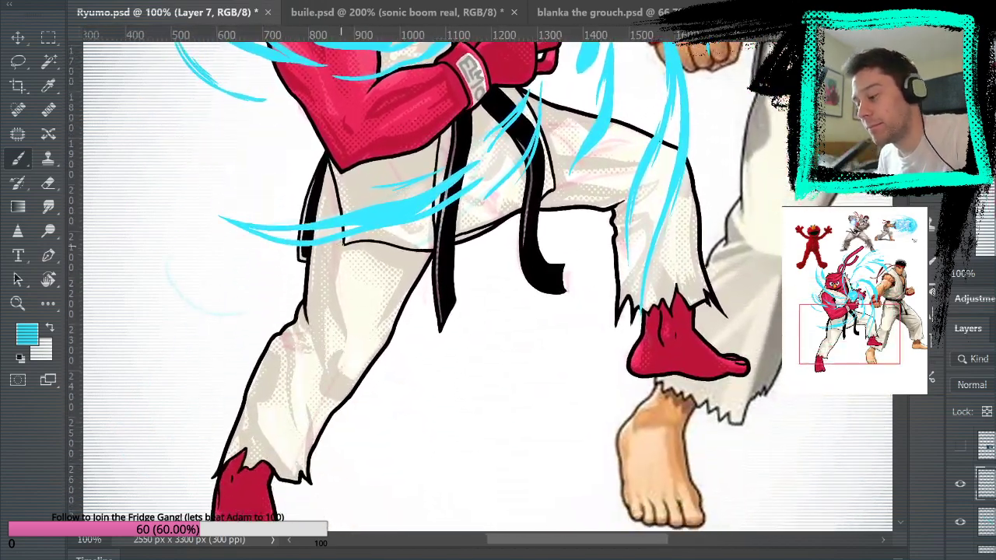
mouse_move(207, 259)
mouse_down()
mouse_move(125, 239)
mouse_move(203, 306)
mouse_move(278, 311)
mouse_move(198, 295)
mouse_move(140, 244)
mouse_up()
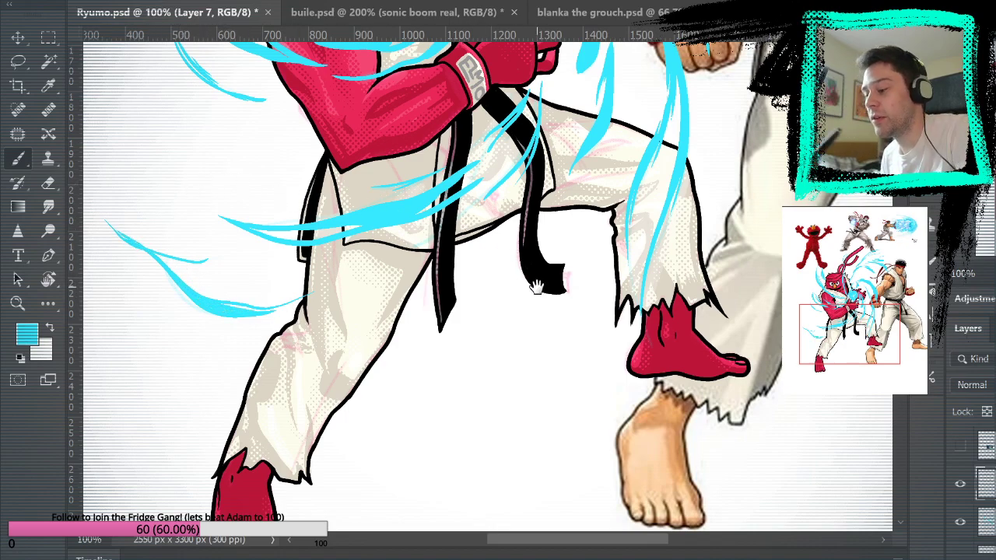
drag(208, 263, 164, 258)
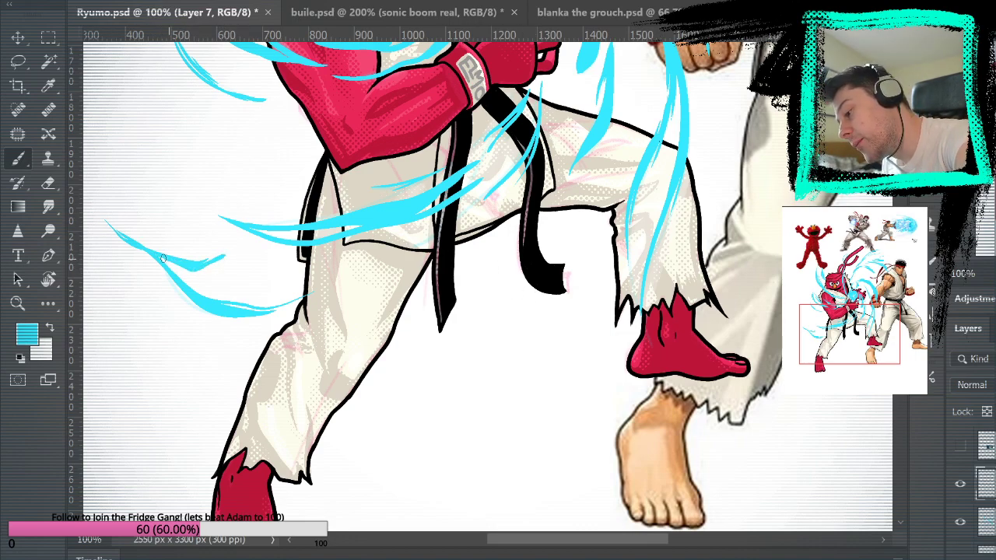
Step: Hide the reference images and review the energy arcs around the full figure
scroll(660, 444, up, 5)
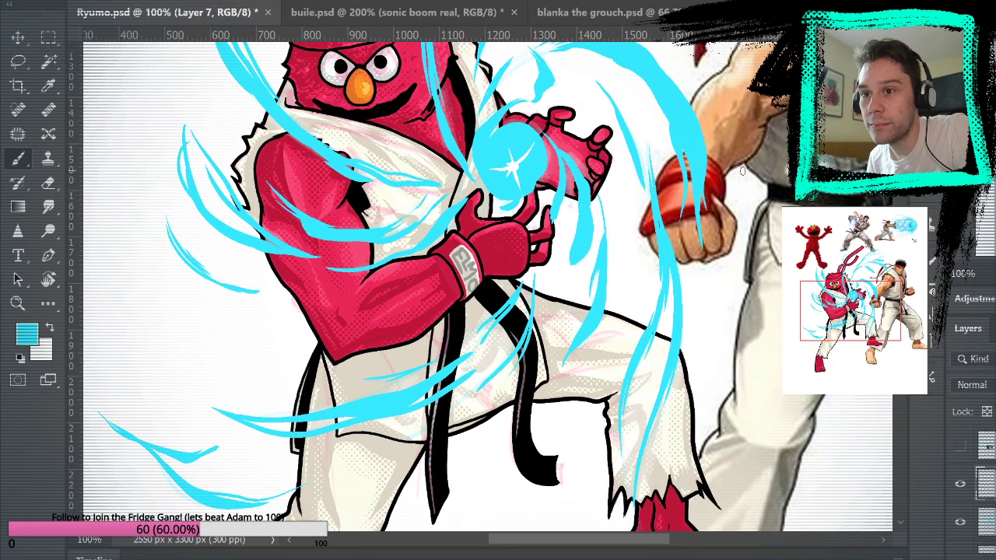
scroll(755, 266, down, 3)
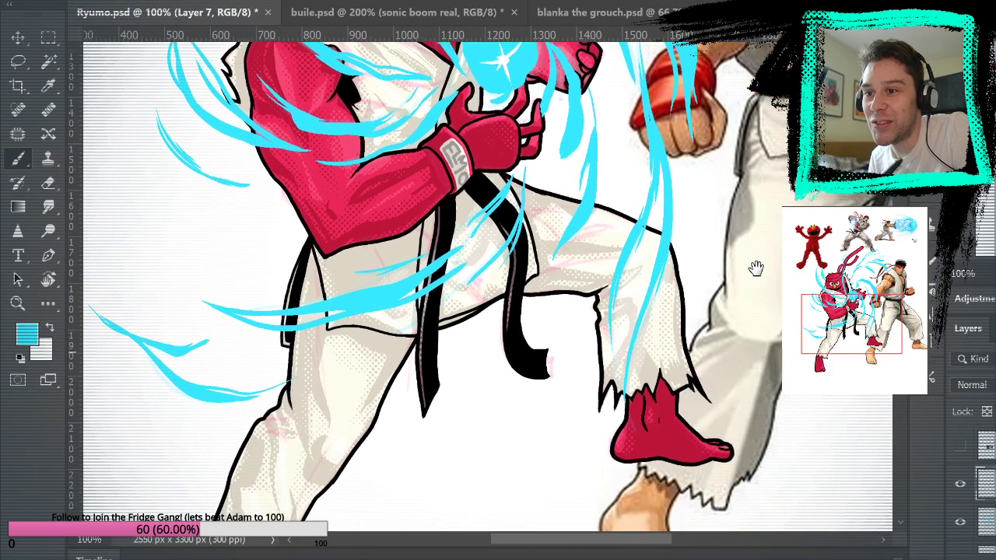
scroll(755, 338, up, 2)
scroll(757, 337, down, 2)
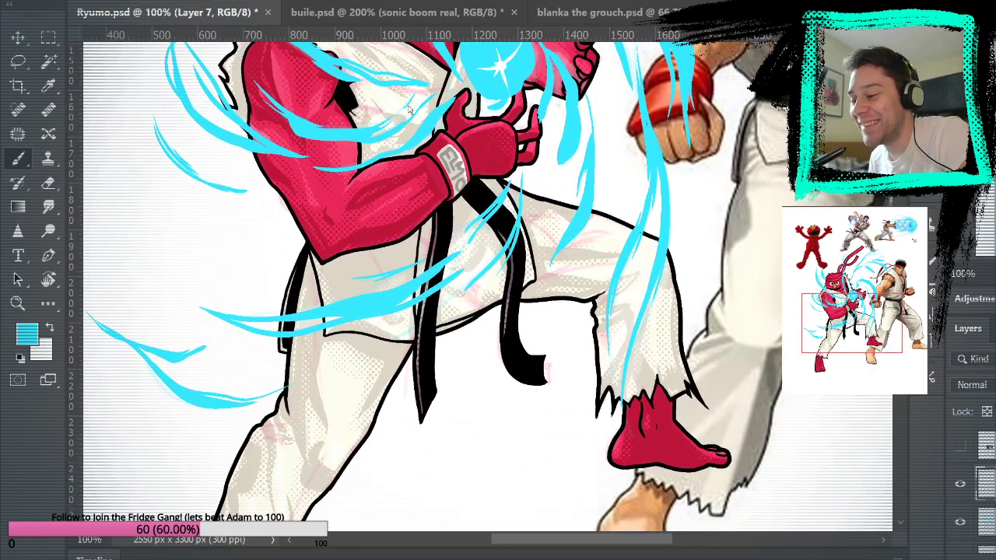
key(ctrl+0)
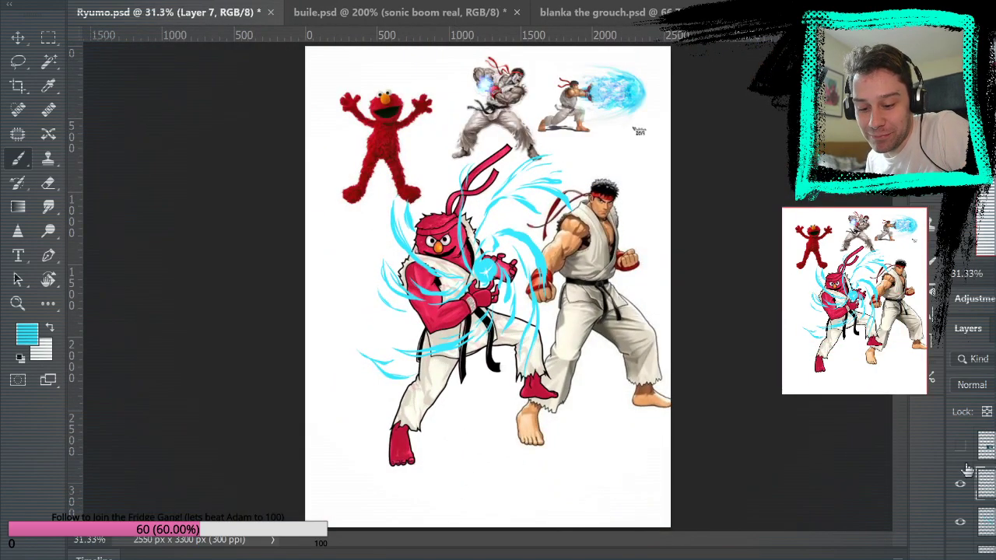
scroll(961, 497, down, 4)
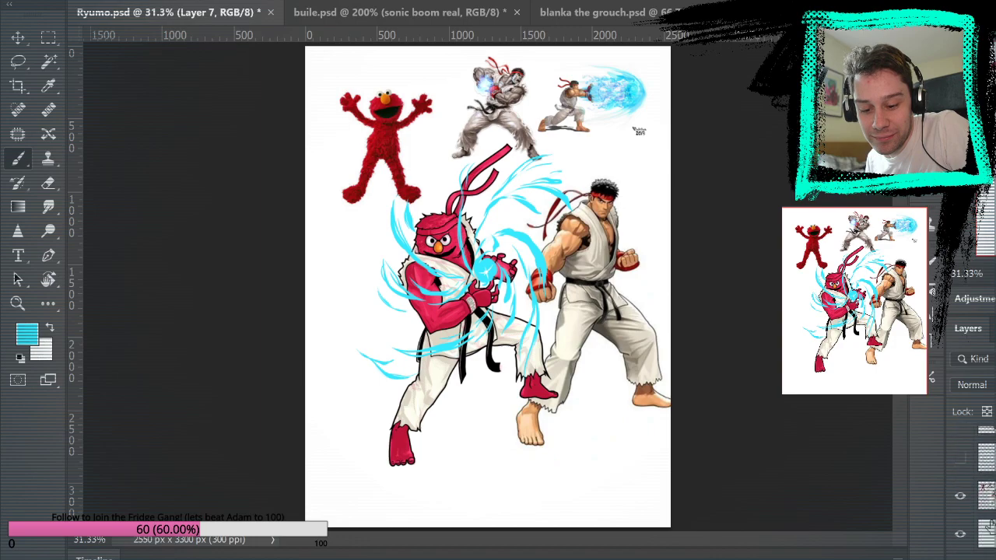
click(960, 496)
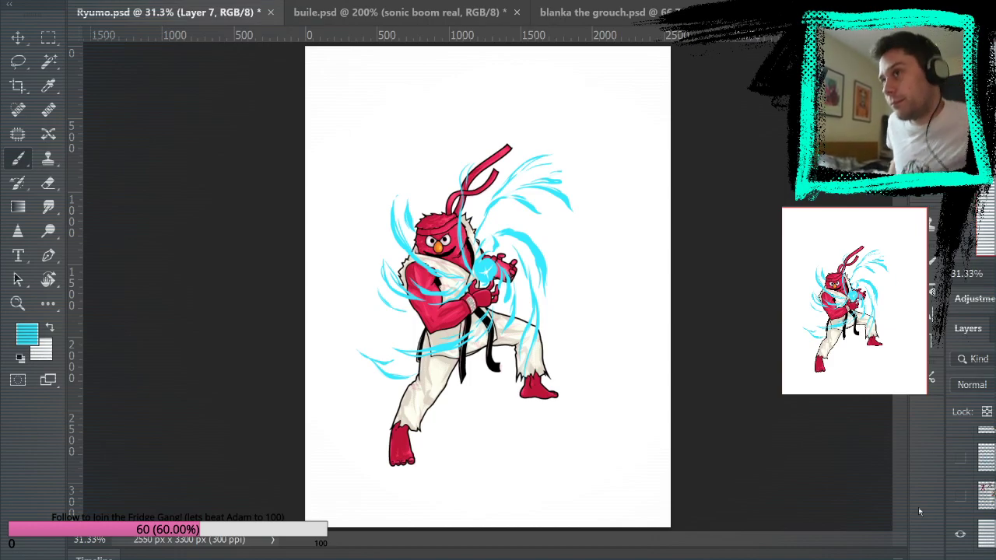
Step: Lower Layer 8's opacity to 40% to see the figure through the cyan effects, undoing the same change on Layer 7
click(18, 304)
click(498, 261)
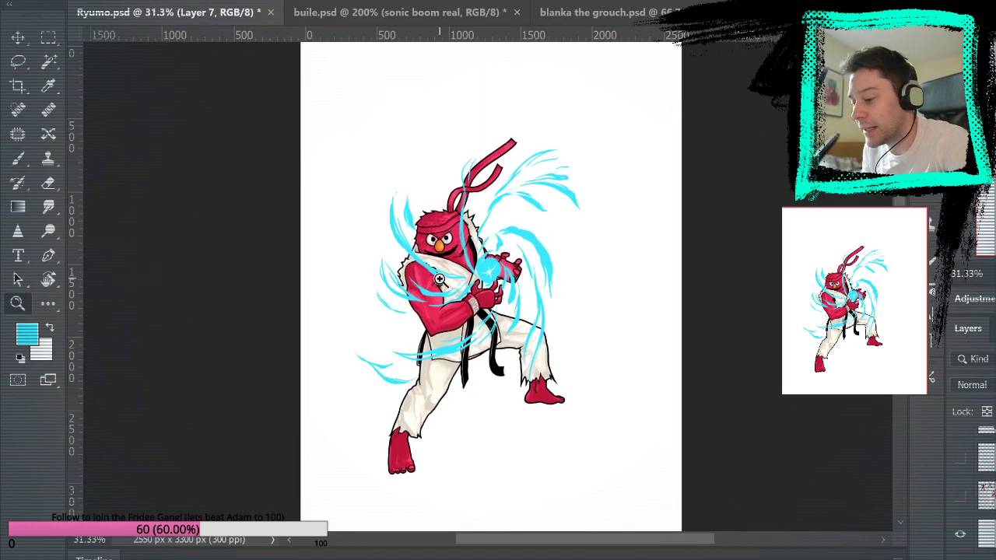
click(504, 261)
click(510, 263)
click(552, 274)
click(544, 268)
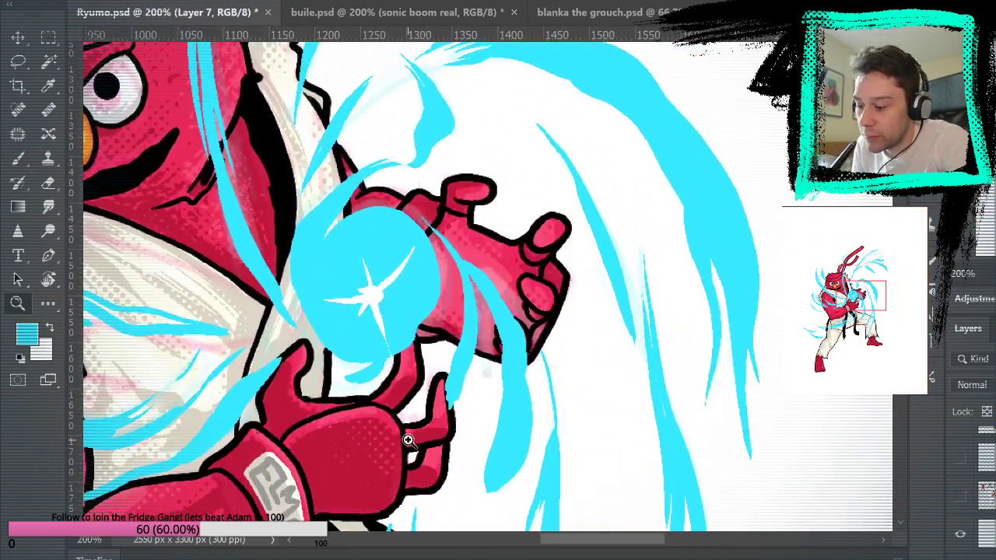
key(4)
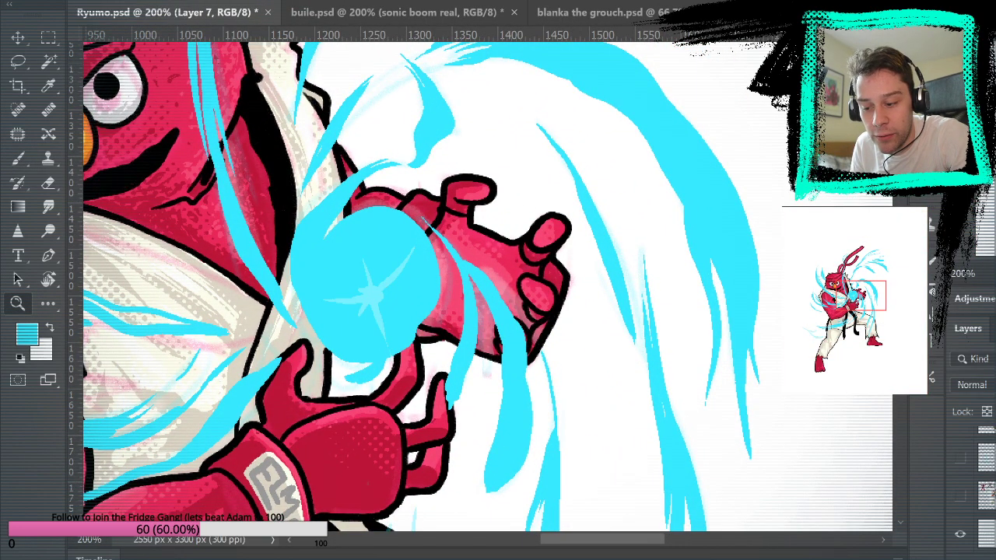
key(ctrl+z)
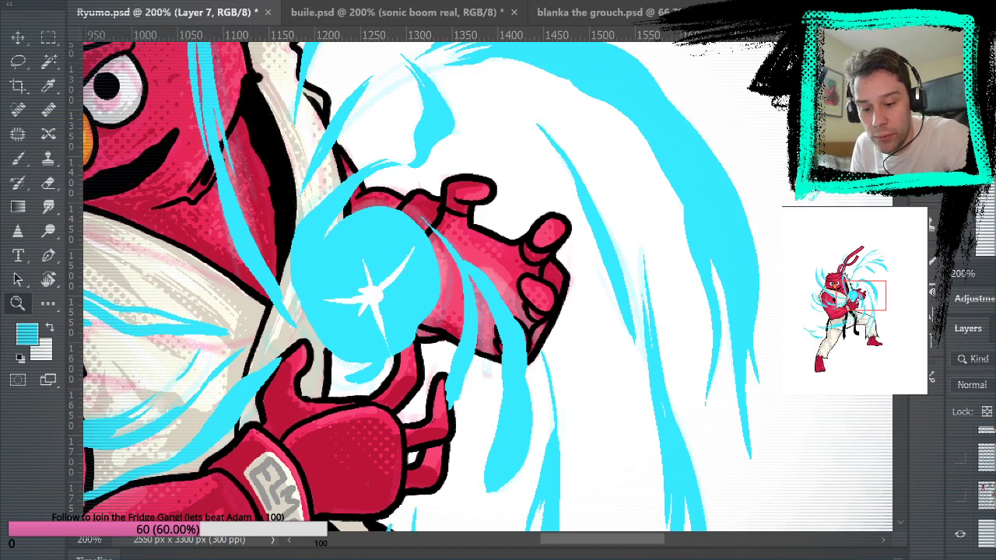
scroll(985, 498, up, 5)
click(986, 522)
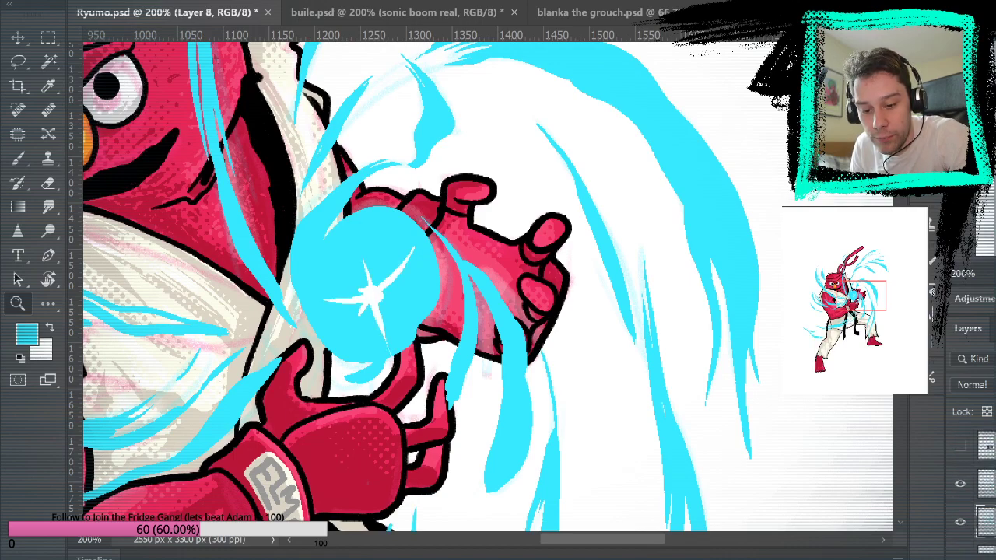
key(4)
Step: Erase the cyan paint that overlaps the fingertips and thumb of the gloved hand below the energy ball
key(e)
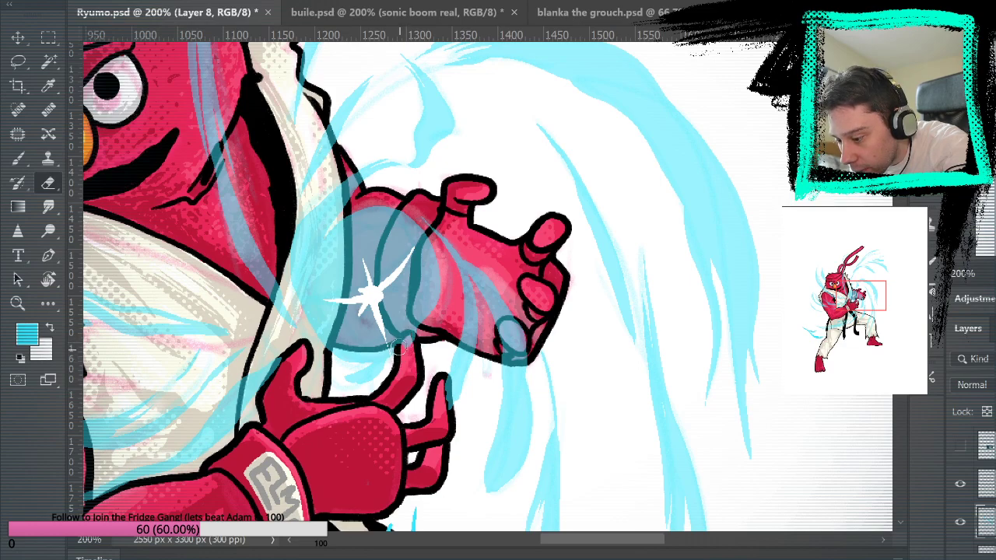
mouse_move(399, 347)
mouse_down()
mouse_move(406, 335)
mouse_move(407, 356)
mouse_up()
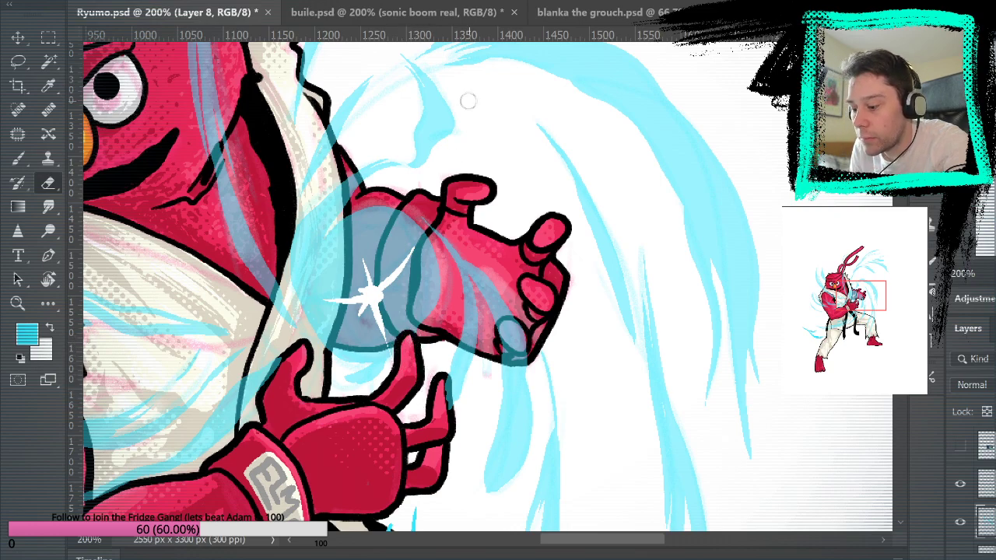
drag(514, 356, 629, 240)
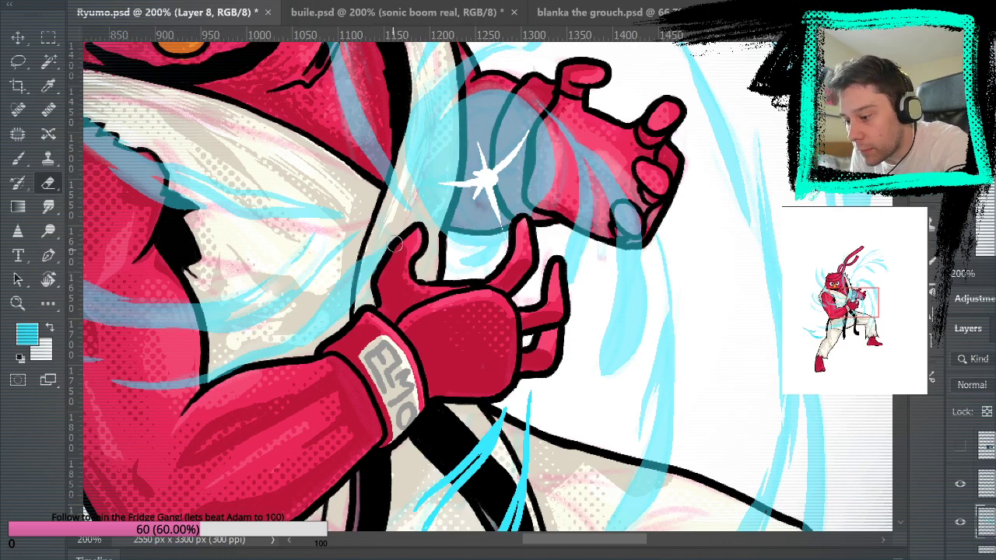
Step: Erase the part of the slim cyan wisp that crosses the raised thigh
drag(722, 204, 736, 96)
drag(661, 436, 813, 102)
drag(735, 176, 484, 325)
drag(631, 279, 778, 386)
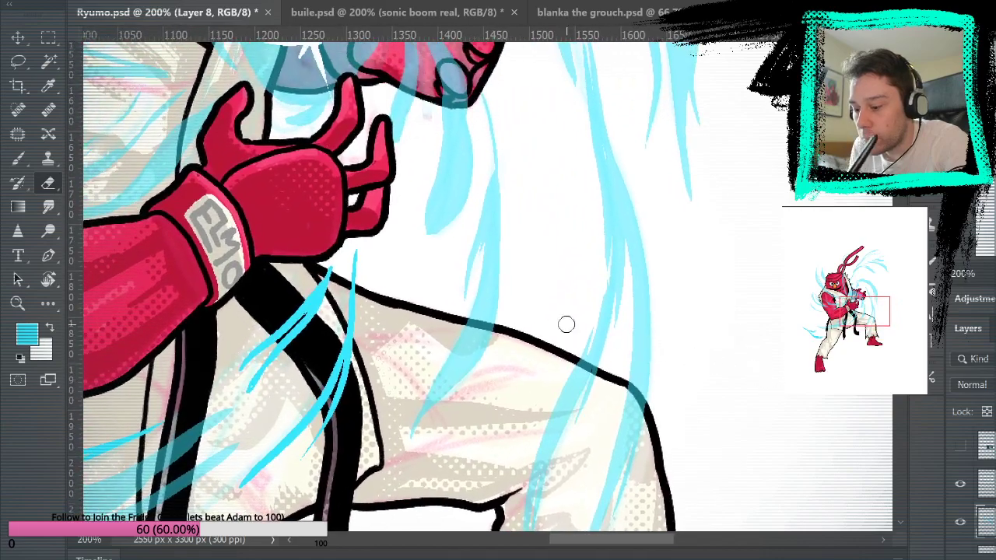
drag(485, 343, 459, 373)
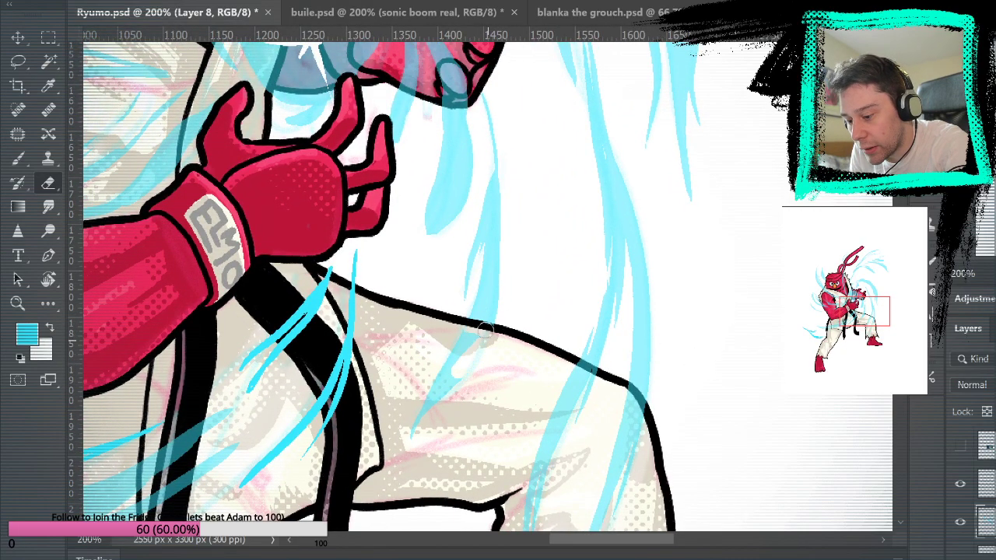
mouse_move(487, 327)
mouse_down()
mouse_move(448, 374)
mouse_move(426, 428)
mouse_up()
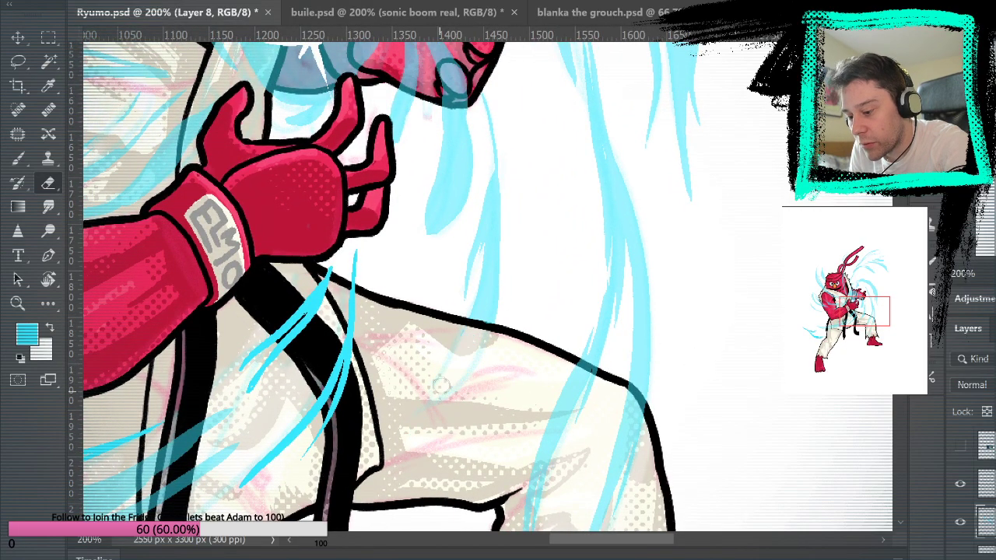
Step: Erase the tip of the cyan wisp that crosses onto the upper arm beside the bent elbow
mouse_move(596, 300)
mouse_down()
mouse_move(711, 174)
mouse_move(778, 187)
mouse_move(650, 246)
mouse_move(720, 301)
mouse_up()
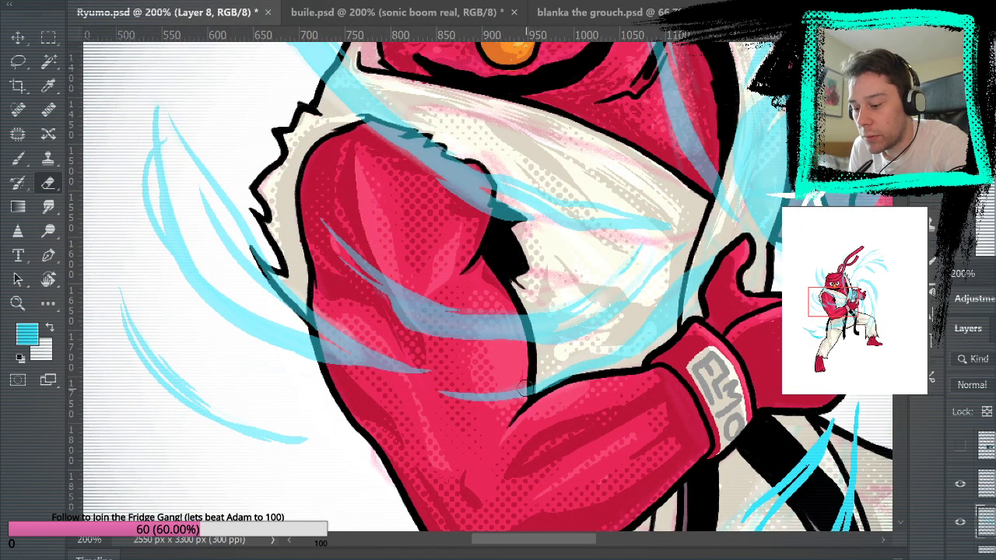
mouse_move(527, 380)
mouse_down()
mouse_move(521, 399)
mouse_move(438, 394)
mouse_up()
mouse_move(717, 290)
mouse_down()
mouse_move(587, 482)
mouse_move(607, 468)
mouse_up()
drag(428, 291, 676, 303)
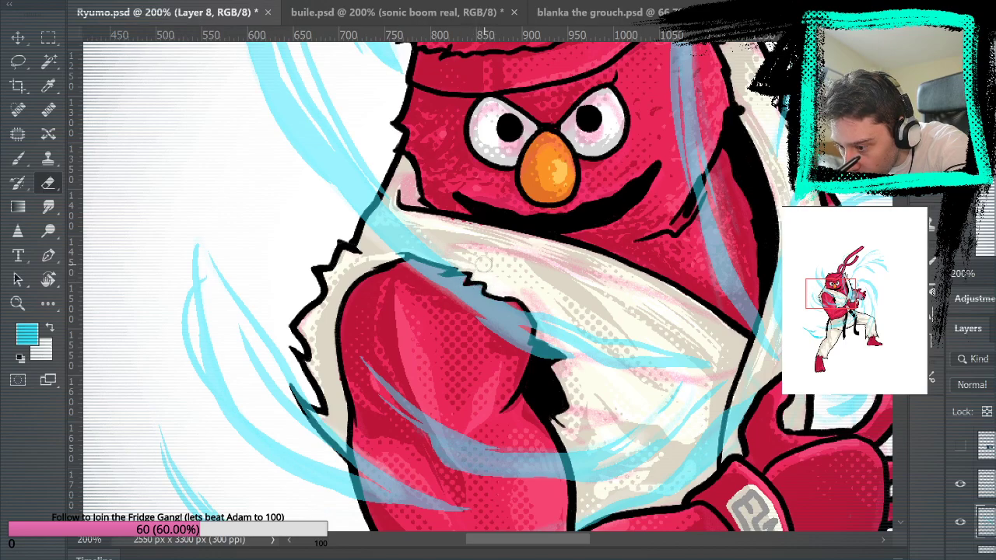
Step: Check the arc overlaps around the head, energy ball and arms, and restore the cyan layer to full opacity
drag(693, 174, 599, 326)
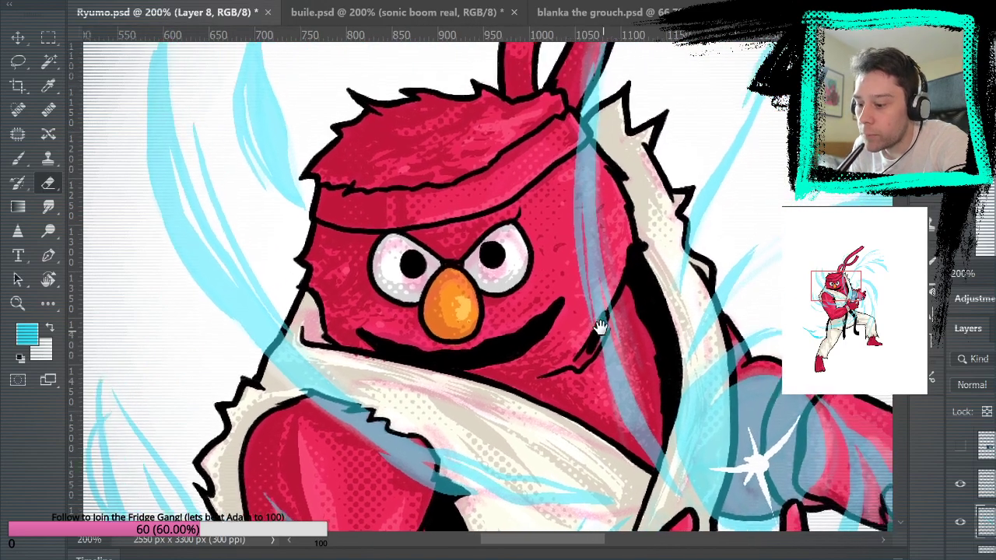
drag(672, 226, 690, 394)
drag(817, 473, 564, 336)
drag(696, 347, 659, 366)
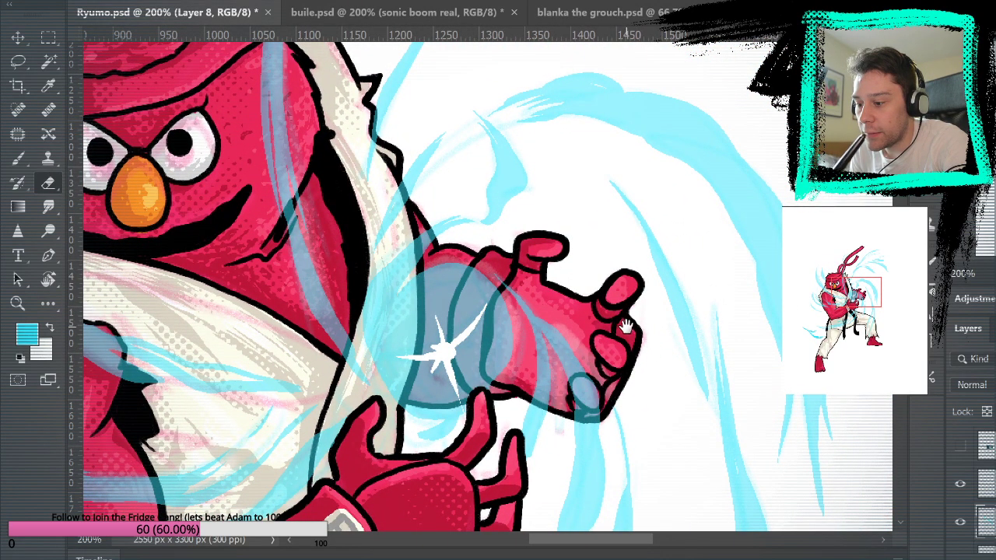
drag(642, 349, 683, 365)
drag(494, 249, 767, 275)
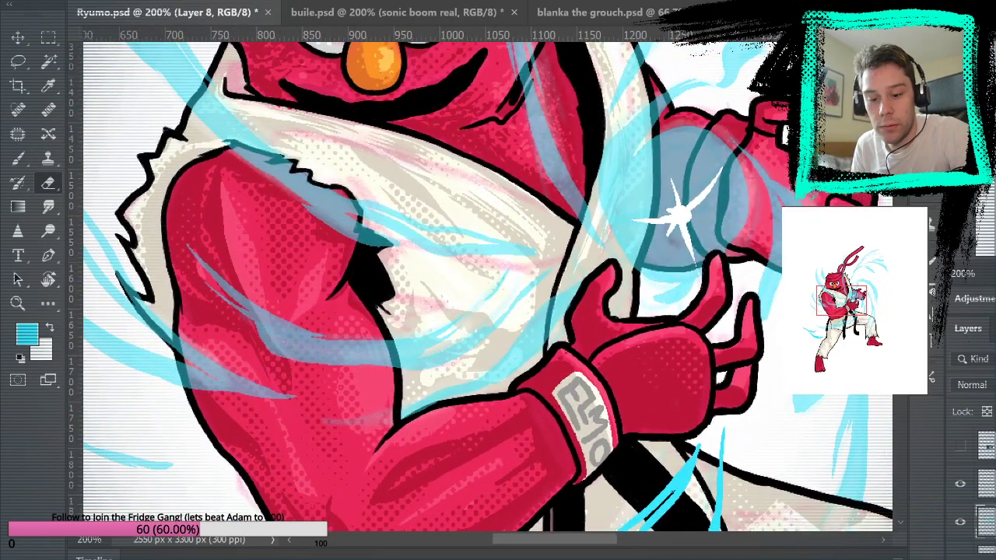
key(ctrl+z)
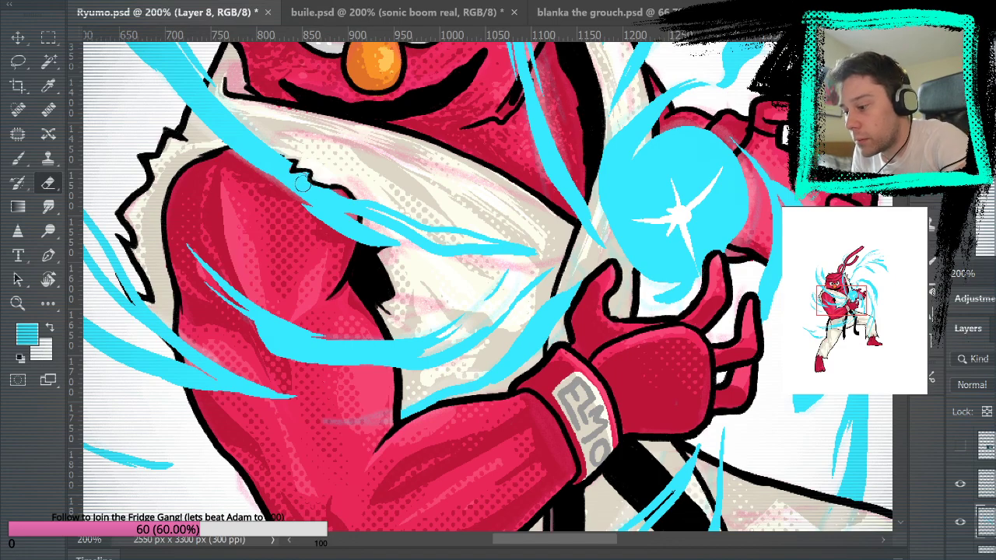
Step: Brush cyan into the small gap where the shoulder arc meets the jagged black edge of the gi
key(b)
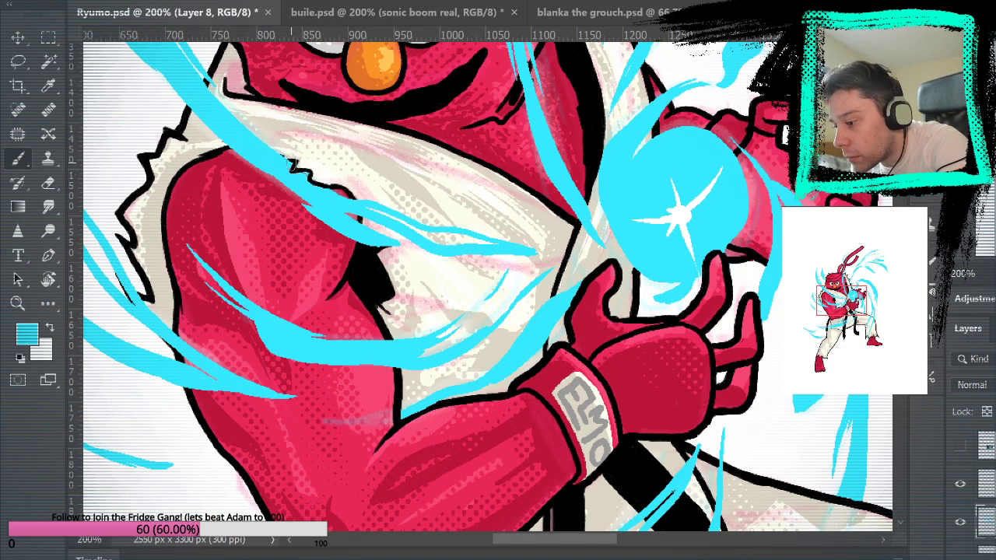
key(z)
click(312, 175)
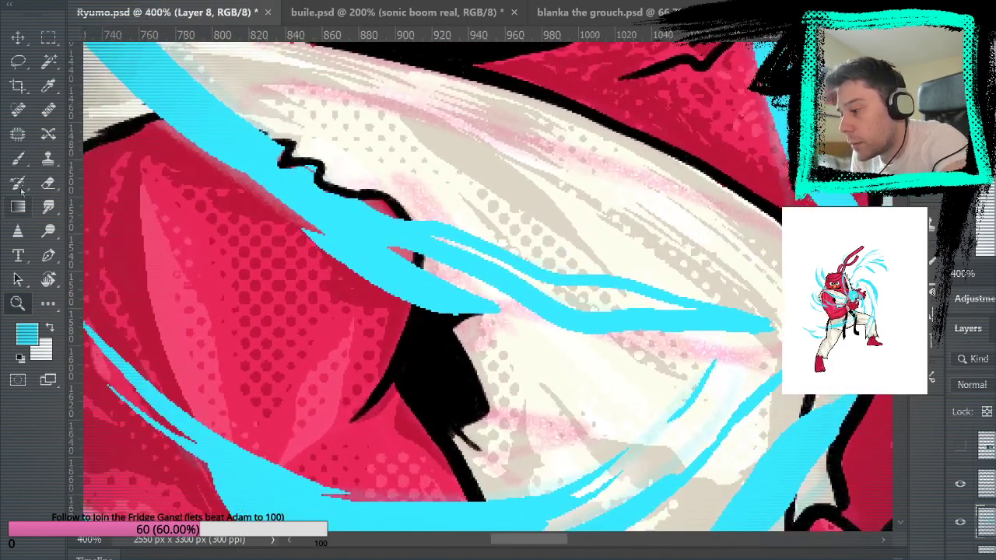
key(b)
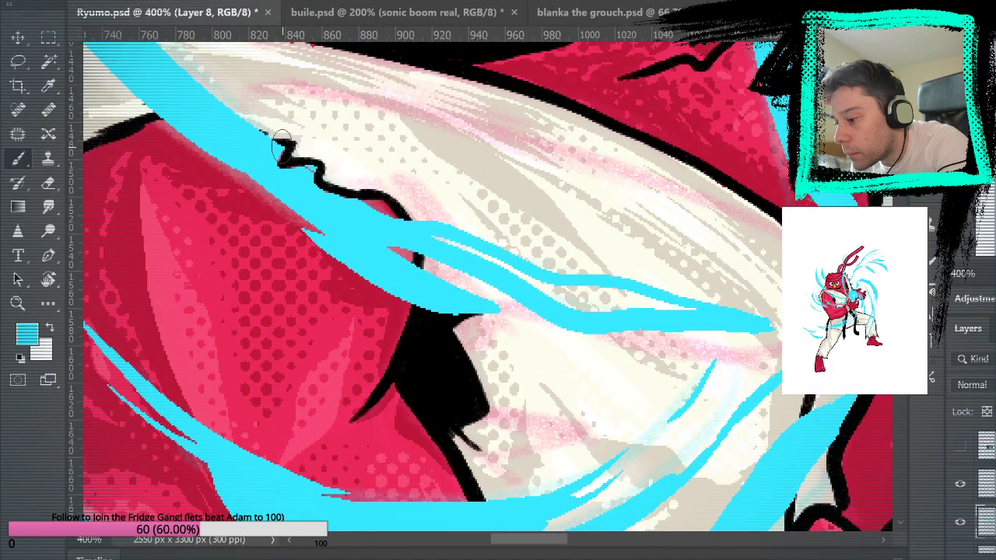
drag(281, 149, 272, 181)
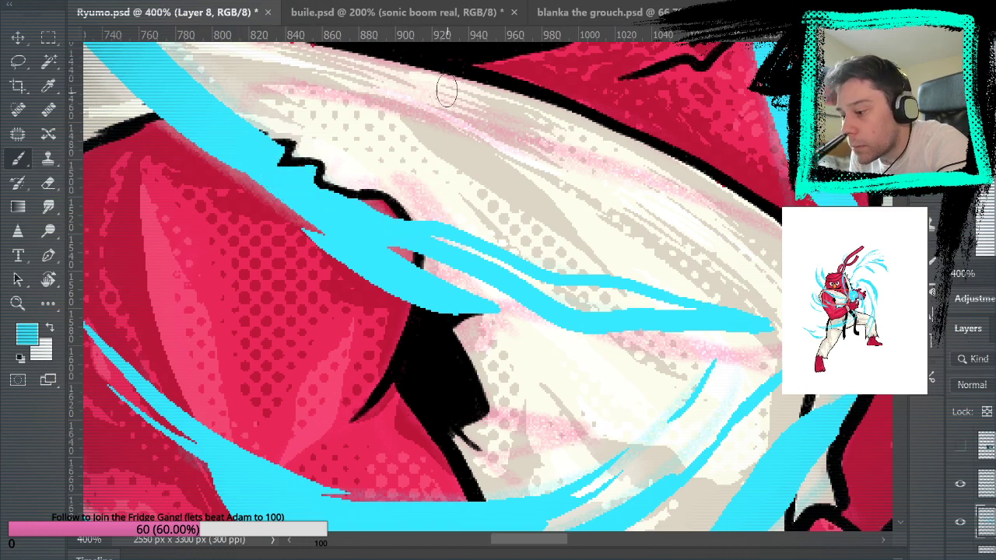
Step: Clean up the shoulder arc's edge along the jagged gi outline with the Eraser and resample cyan for the brush
alt+click(379, 189)
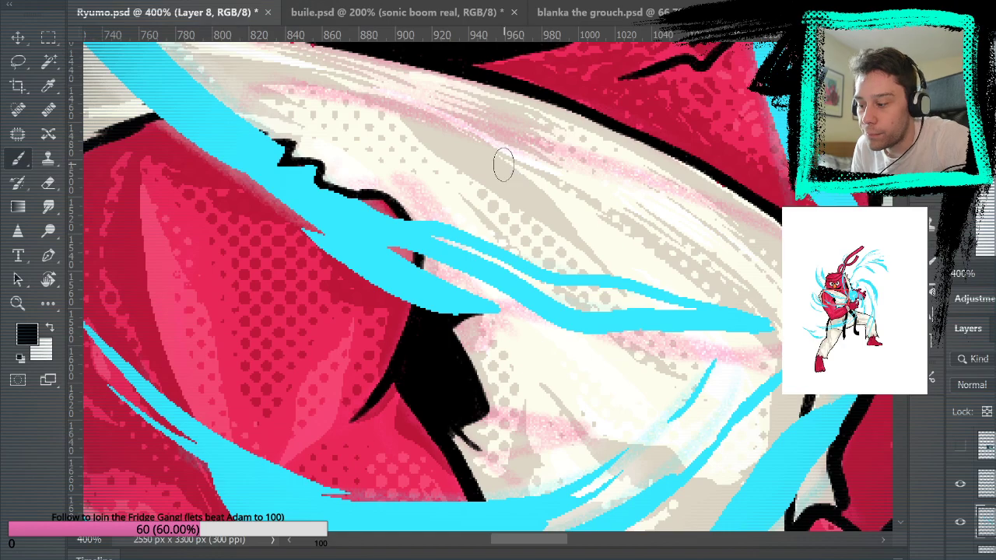
drag(503, 160, 472, 135)
key(e)
drag(296, 140, 290, 154)
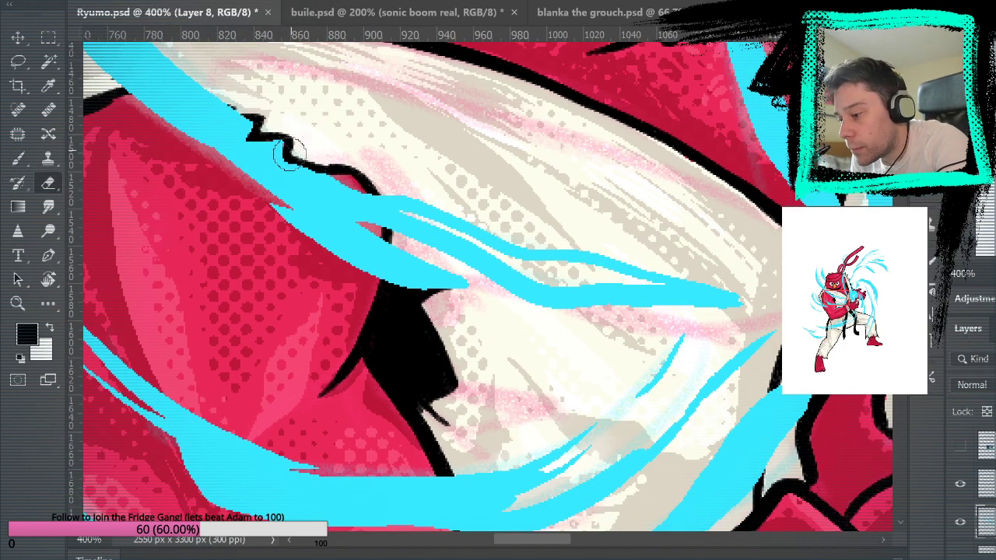
click(19, 159)
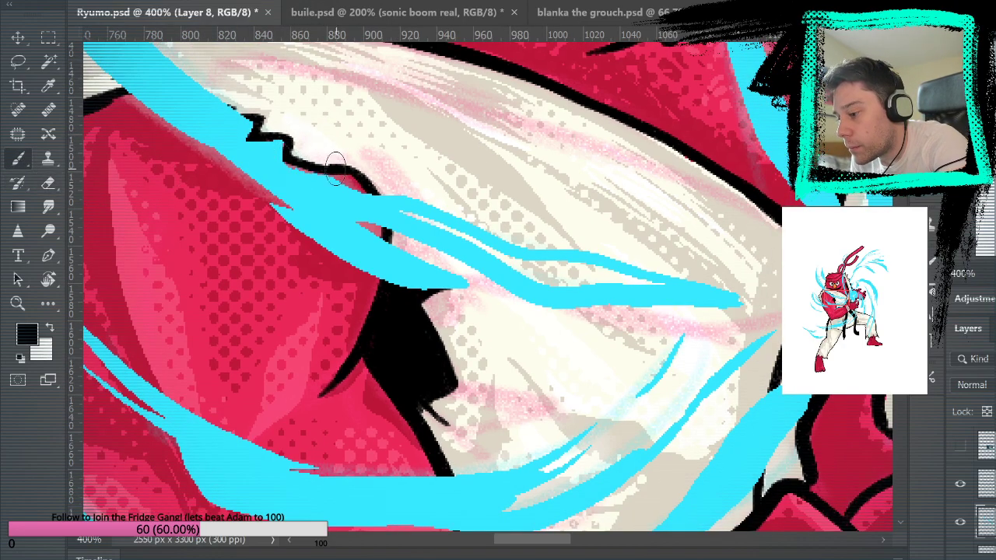
alt+click(311, 196)
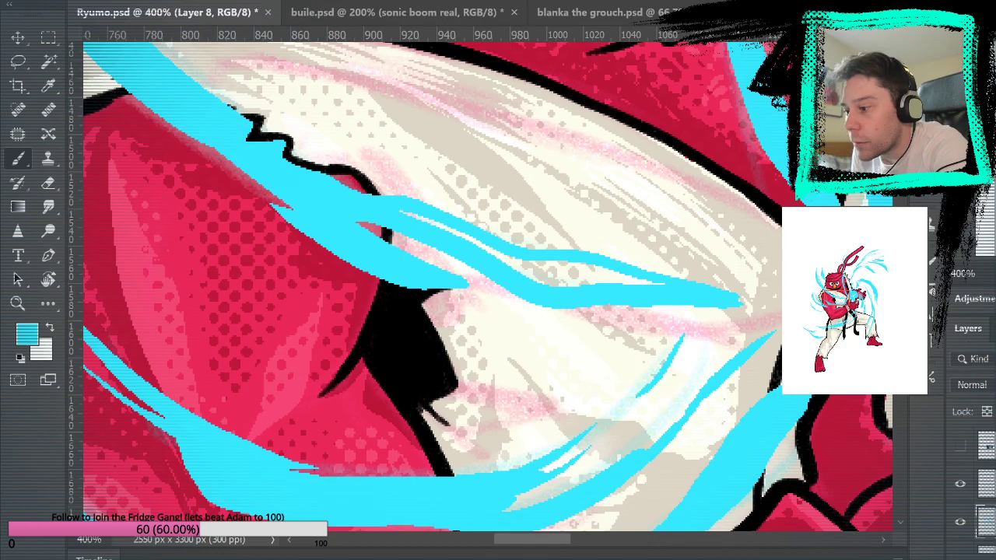
Step: Hand-letter "HADOOOOOKEN!" in cyan on the blank area above the figure and add a loose stroke beside the head
key(ctrl+0)
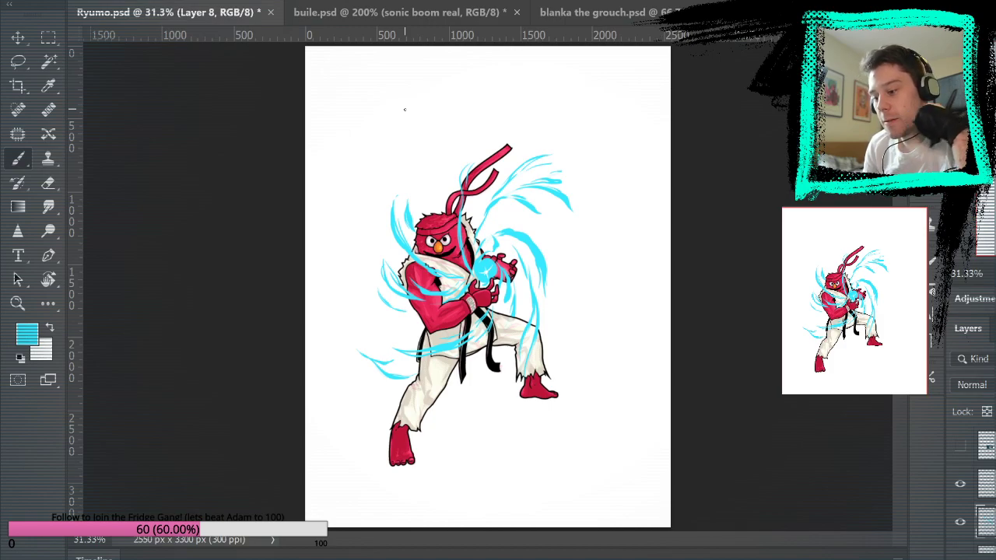
mouse_move(346, 147)
mouse_down()
mouse_move(354, 177)
mouse_move(382, 171)
mouse_up()
drag(373, 164, 391, 163)
mouse_move(388, 144)
mouse_down()
mouse_move(391, 160)
mouse_move(408, 142)
mouse_move(425, 141)
mouse_up()
drag(440, 119, 441, 120)
mouse_move(457, 117)
mouse_down()
mouse_move(453, 126)
mouse_move(458, 117)
mouse_up()
mouse_move(475, 118)
mouse_down()
mouse_move(471, 126)
mouse_move(476, 118)
mouse_up()
mouse_move(494, 105)
mouse_down()
mouse_move(505, 127)
mouse_move(531, 117)
mouse_move(547, 123)
mouse_move(563, 101)
mouse_move(579, 113)
mouse_up()
drag(565, 141, 564, 146)
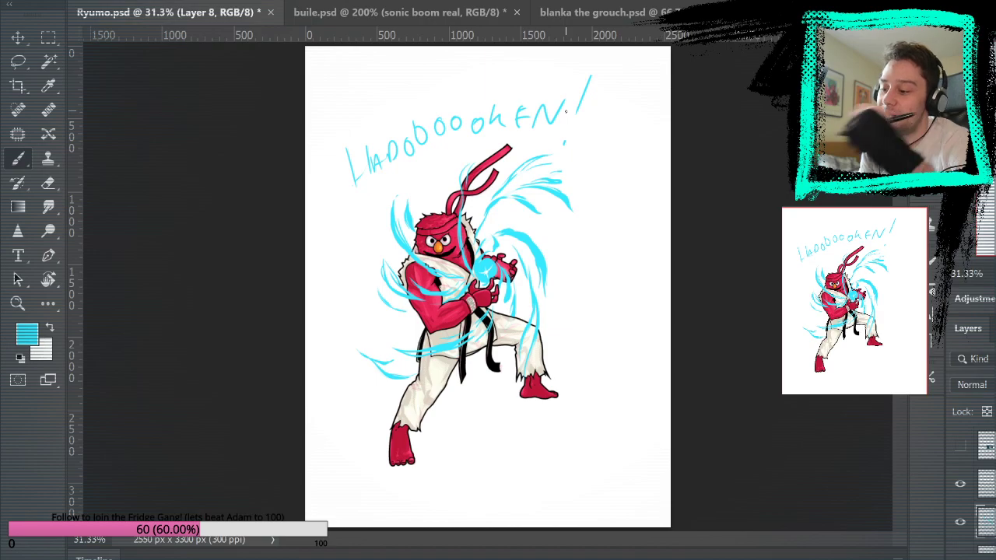
drag(370, 190, 384, 238)
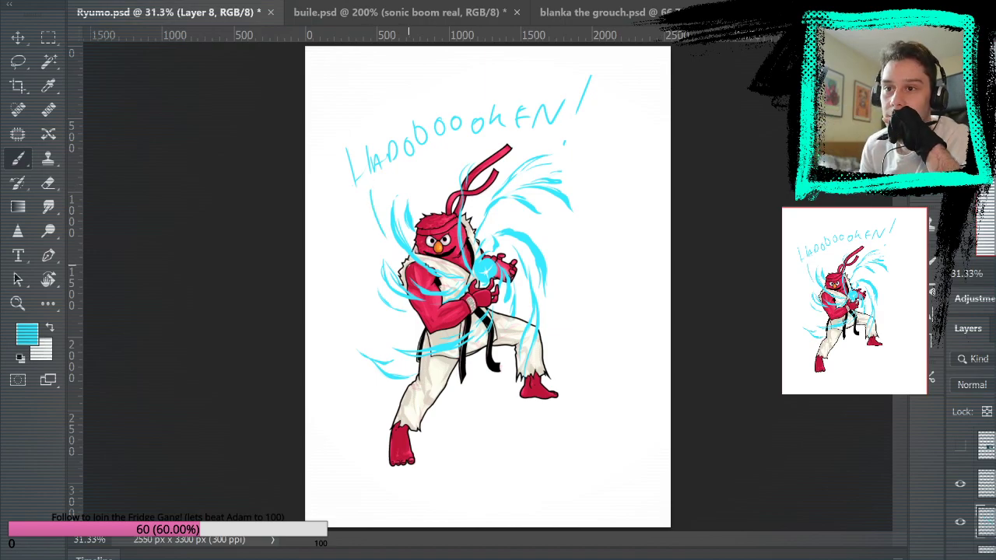
Step: Undo the cyan hand-lettering and the loose stroke beside the head
key(ctrl+z)
key(ctrl+alt+z)
key(ctrl+alt+z)
key(ctrl+alt+z)
key(ctrl+alt+z)
key(ctrl+alt+z)
key(ctrl+alt+z)
key(ctrl+alt+z)
key(ctrl+alt+z)
key(ctrl+alt+z)
key(ctrl+alt+z)
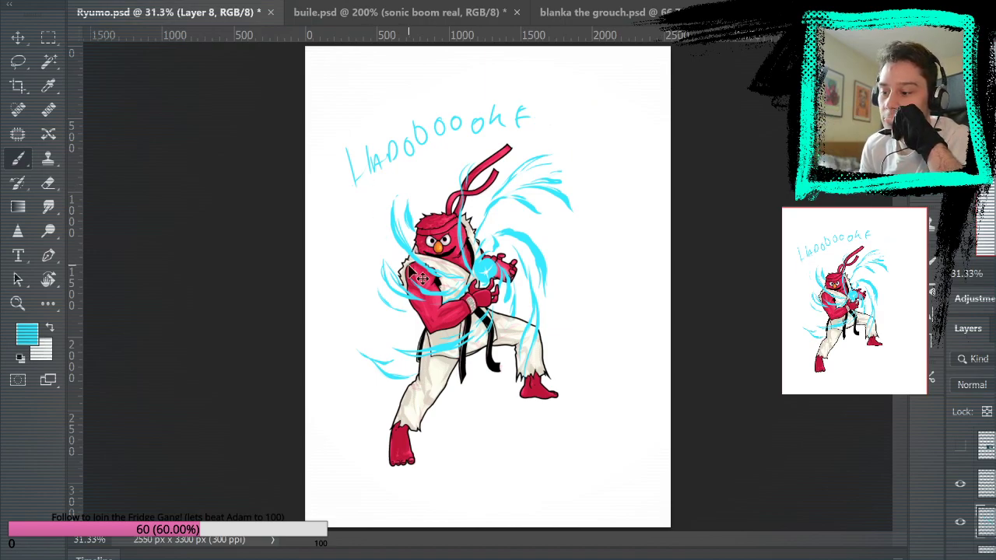
key(ctrl+alt+z)
key(ctrl+alt+z)
key(ctrl+alt+z)
key(ctrl+alt+z)
key(ctrl+alt+z)
key(ctrl+alt+z)
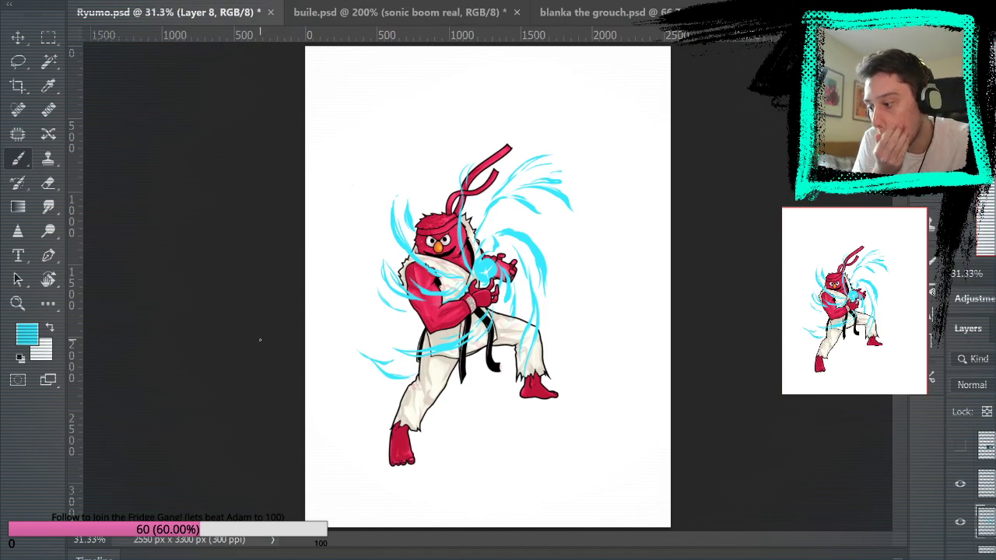
Step: Toggle the visibility of the cyan effect and sketch layers to check what each one contributes
click(17, 304)
click(464, 260)
click(464, 264)
click(463, 280)
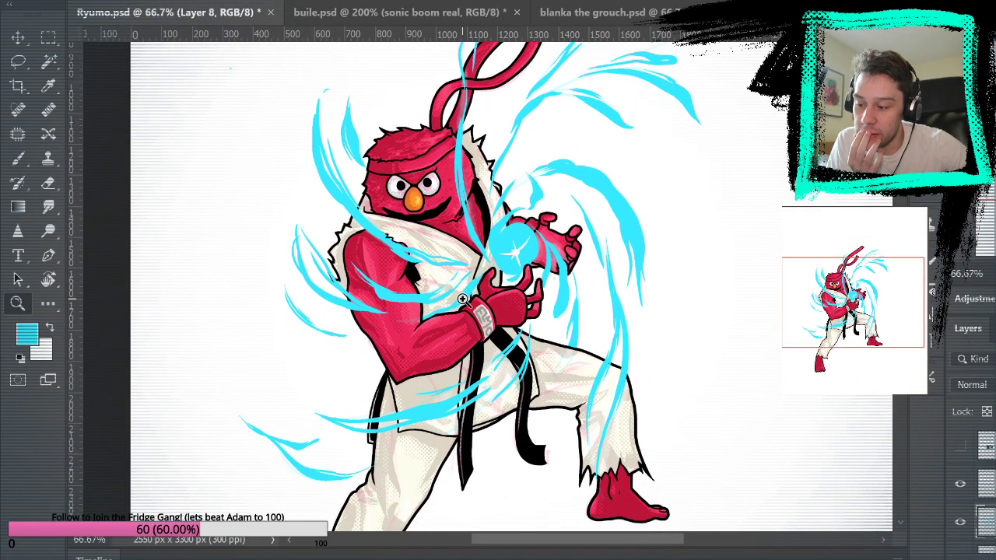
click(960, 483)
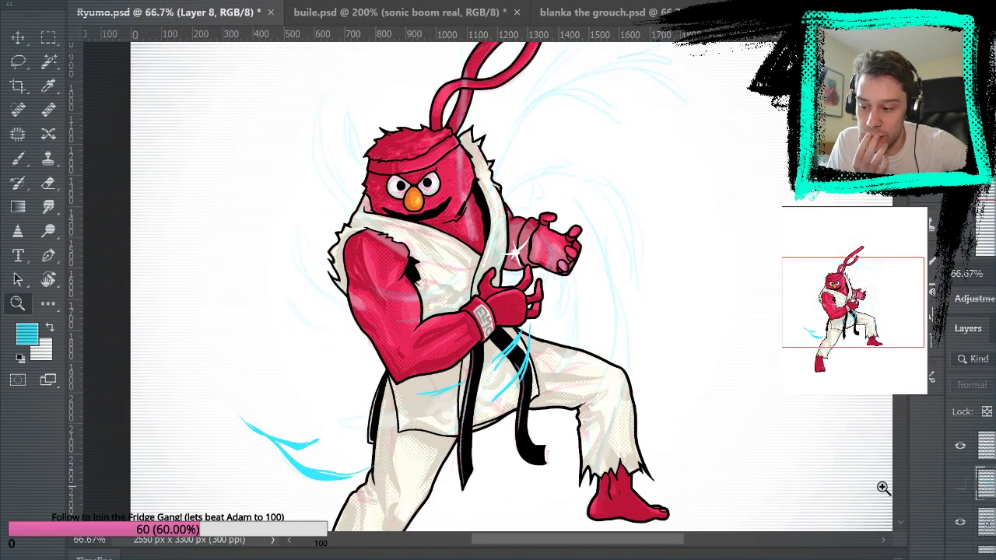
click(960, 483)
scroll(964, 483, down, 2)
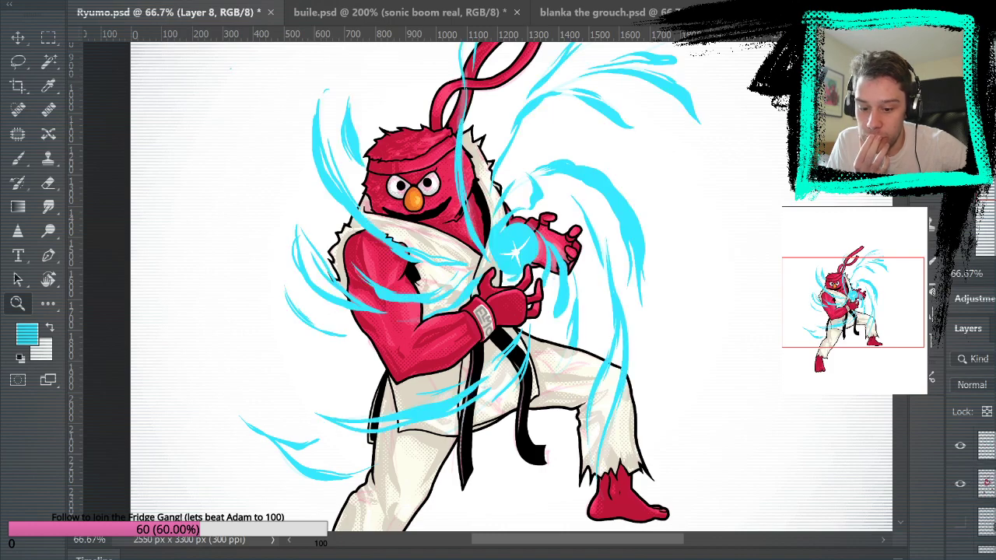
click(960, 489)
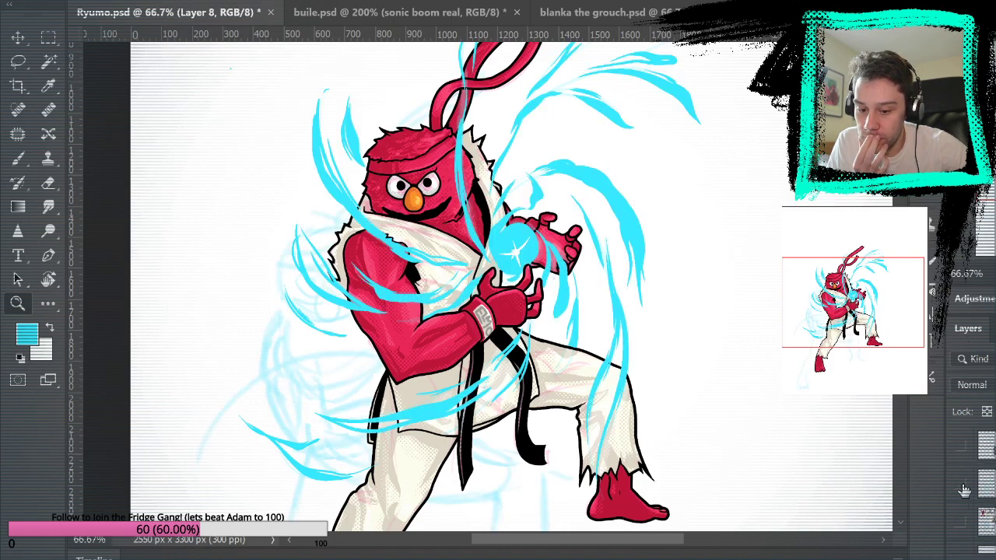
click(962, 488)
click(961, 448)
click(961, 448)
click(960, 449)
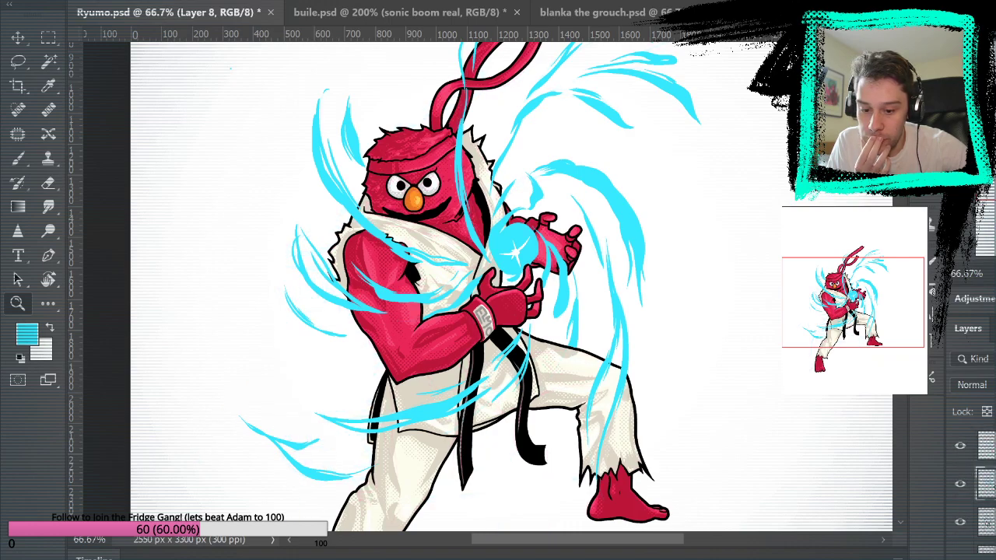
click(958, 449)
click(958, 448)
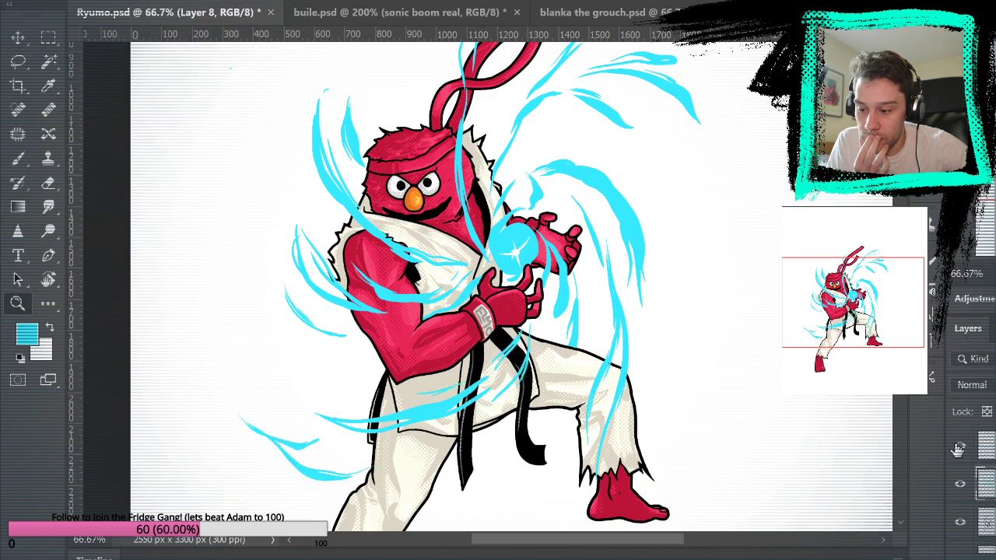
Step: Merge the upper cyan effects layer down into Layer 8 and save the document
click(993, 447)
key(ctrl+e)
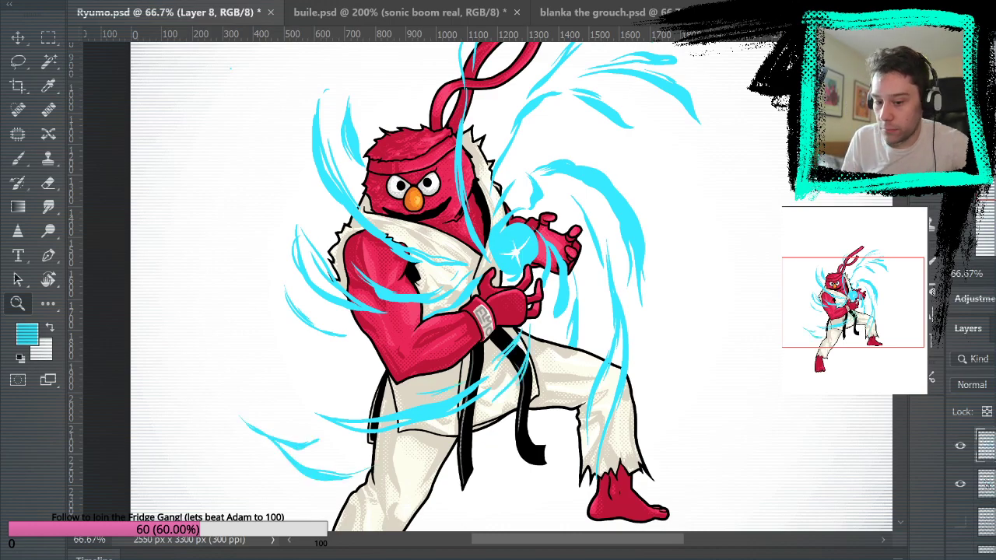
scroll(784, 445, up, 2)
scroll(784, 446, up, 2)
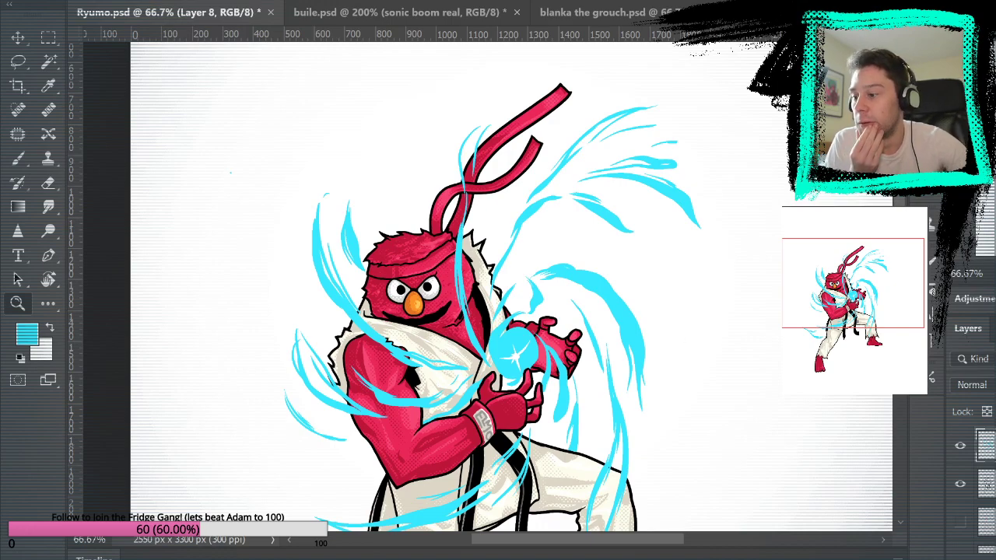
key(ctrl+0)
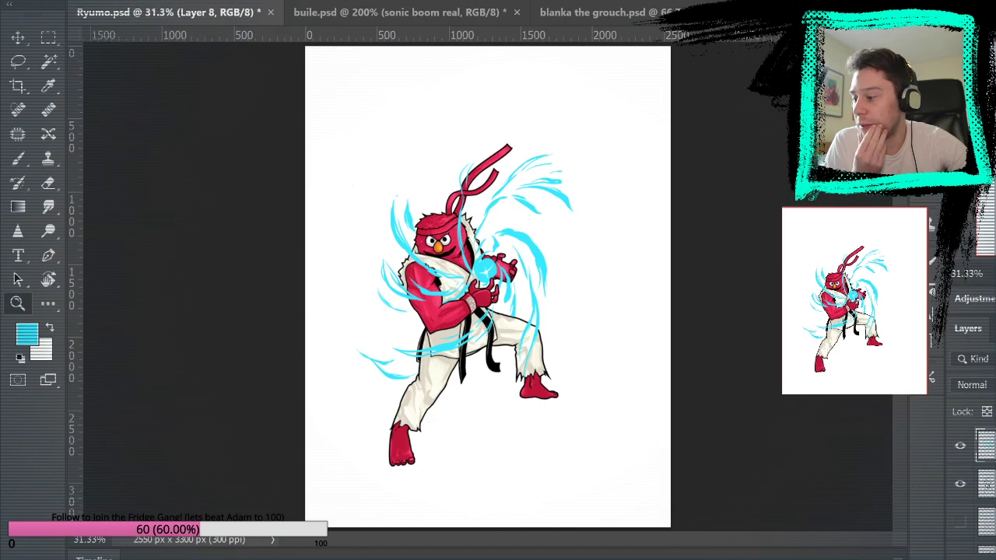
key(ctrl+s)
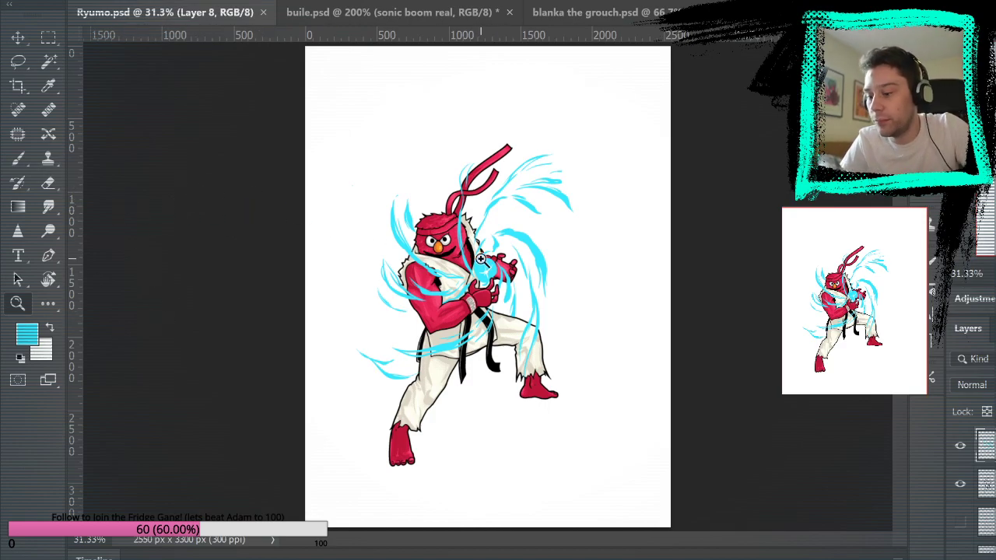
Step: Examine the energy arcs around the upper body at 100% and the composition as a whole
click(475, 323)
click(382, 235)
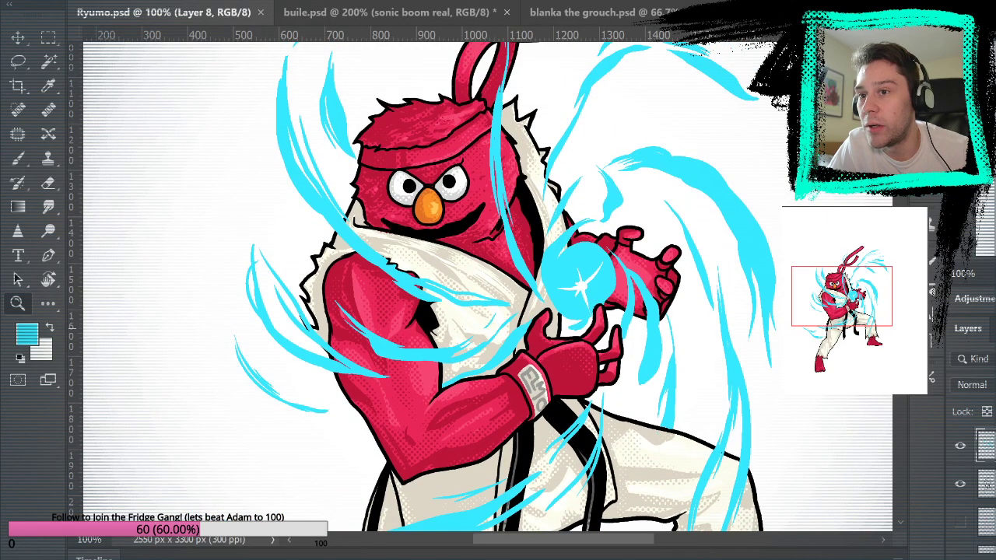
scroll(498, 326, up, 3)
scroll(498, 327, down, 8)
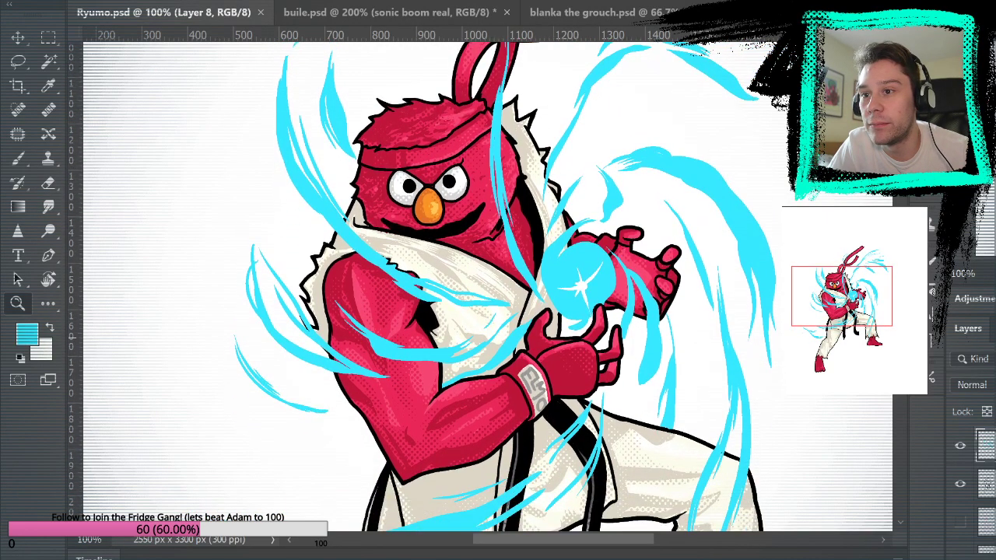
scroll(775, 360, down, 3)
scroll(767, 360, up, 6)
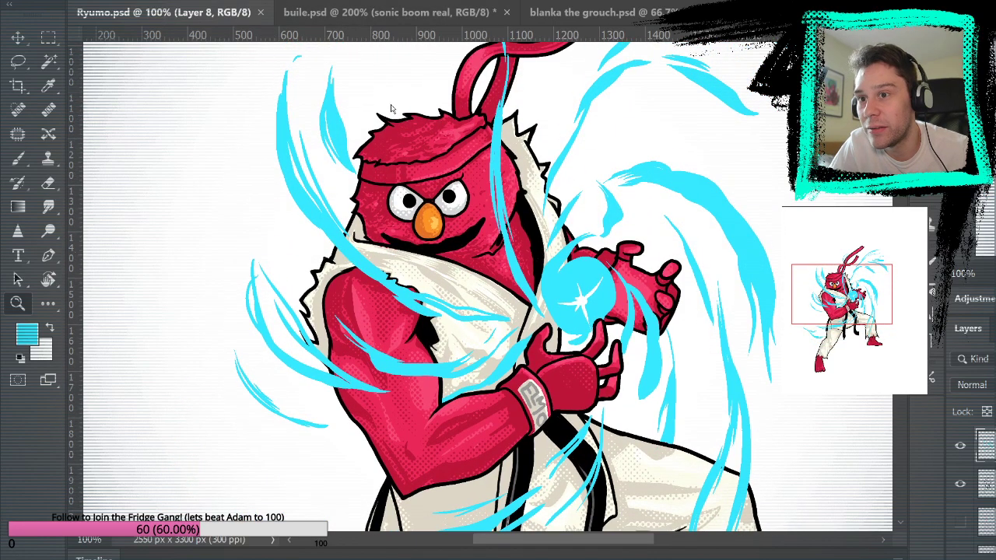
key(ctrl+0)
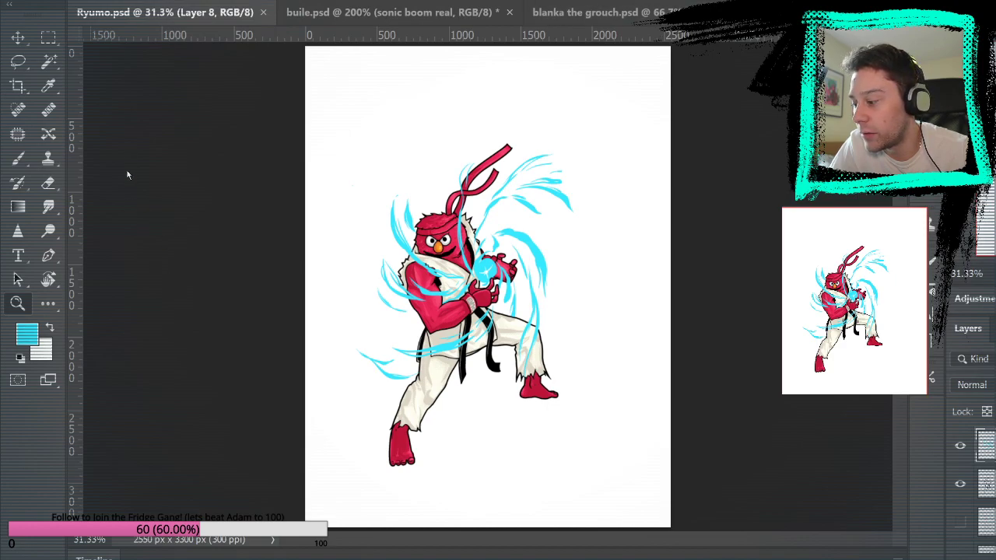
key(ctrl+o)
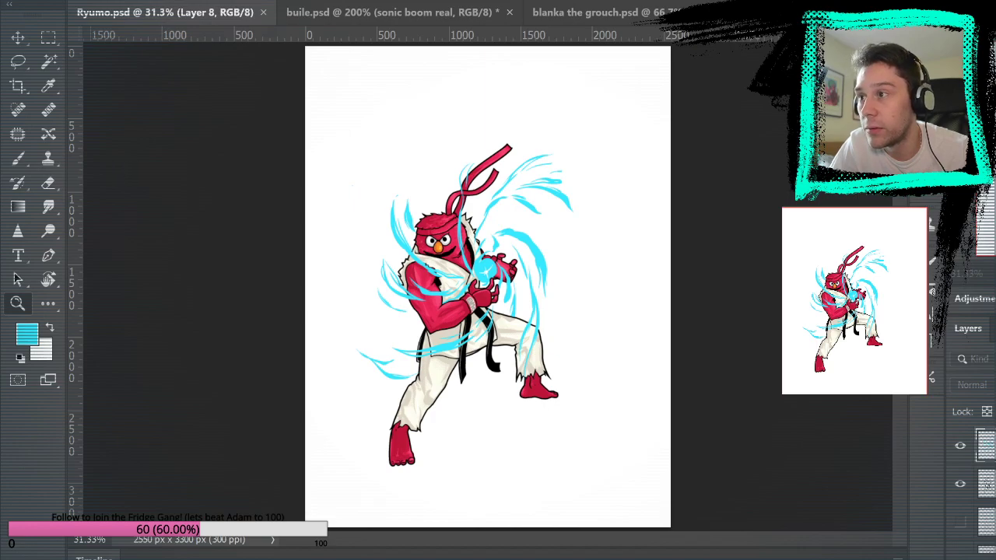
key(Escape)
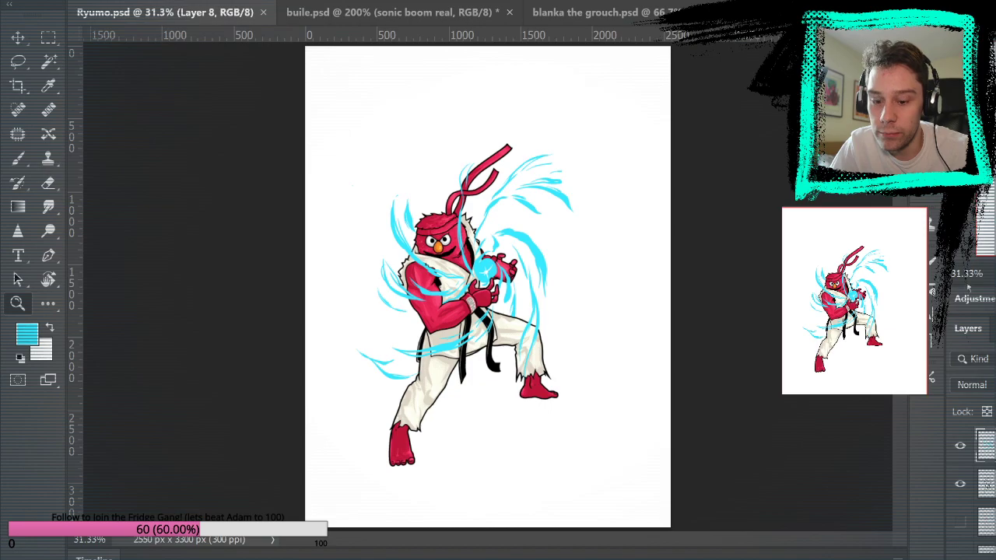
Step: Hide the white background temporarily for a transparent version, restore it and save Ryumo.psd
scroll(989, 504, down, 5)
click(958, 535)
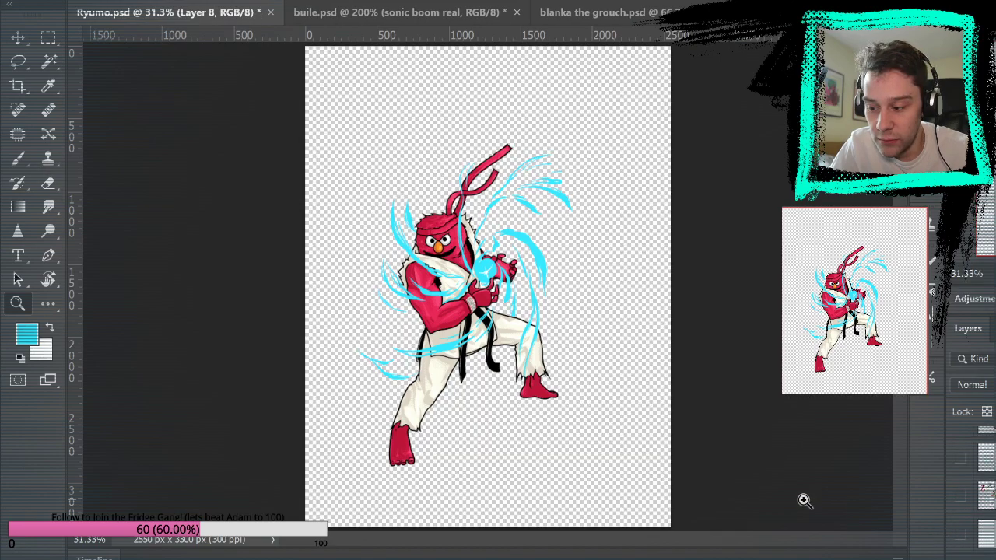
click(95, 186)
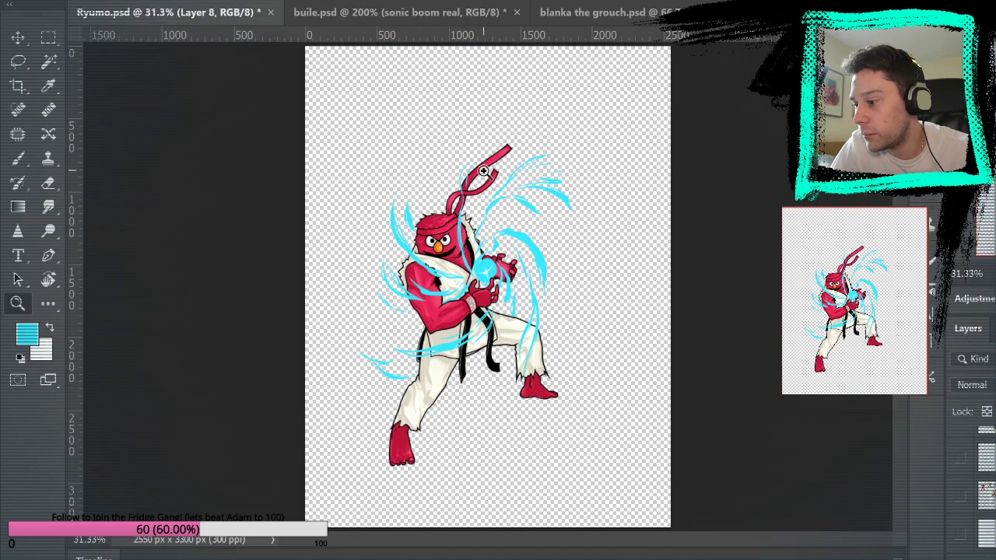
click(960, 534)
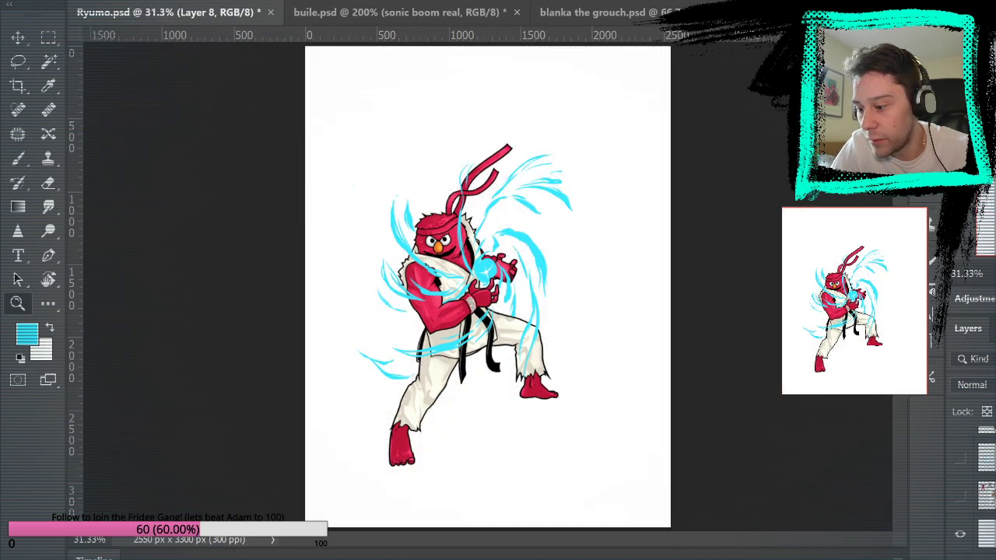
key(ctrl+s)
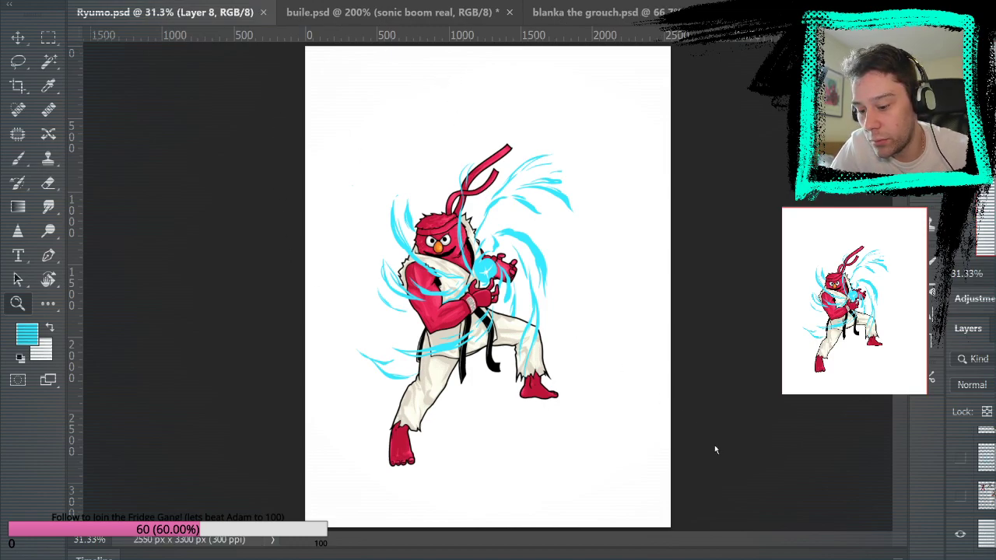
Step: Open the transparent version of the Elmo figure, cut the figure to the clipboard and undo the cut to keep the source intact
click(824, 13)
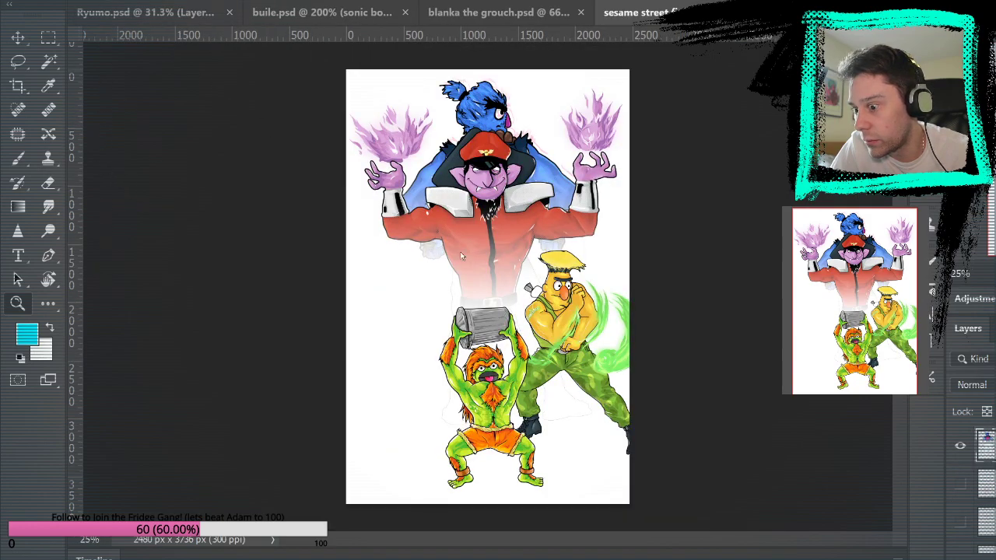
click(729, 436)
click(48, 37)
drag(285, 127, 731, 474)
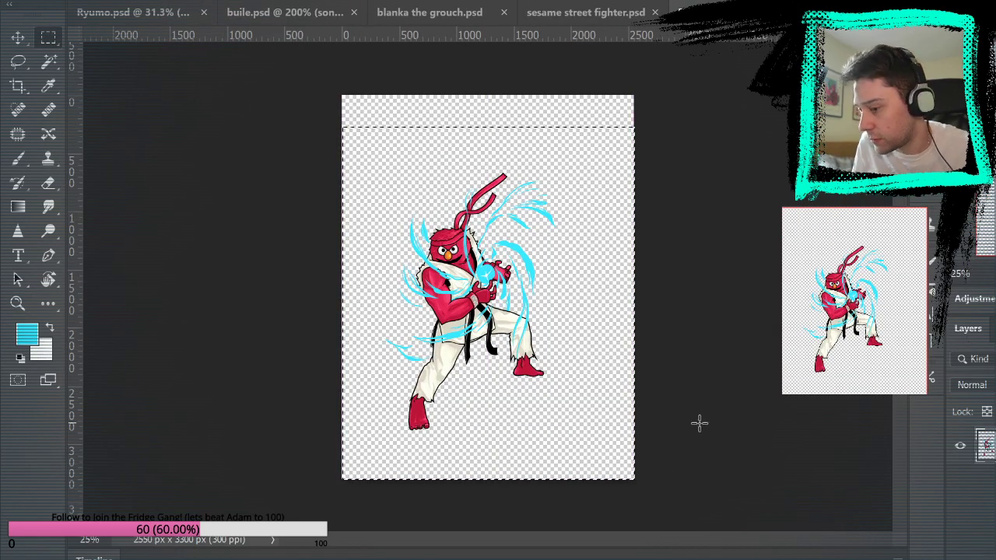
key(ctrl+x)
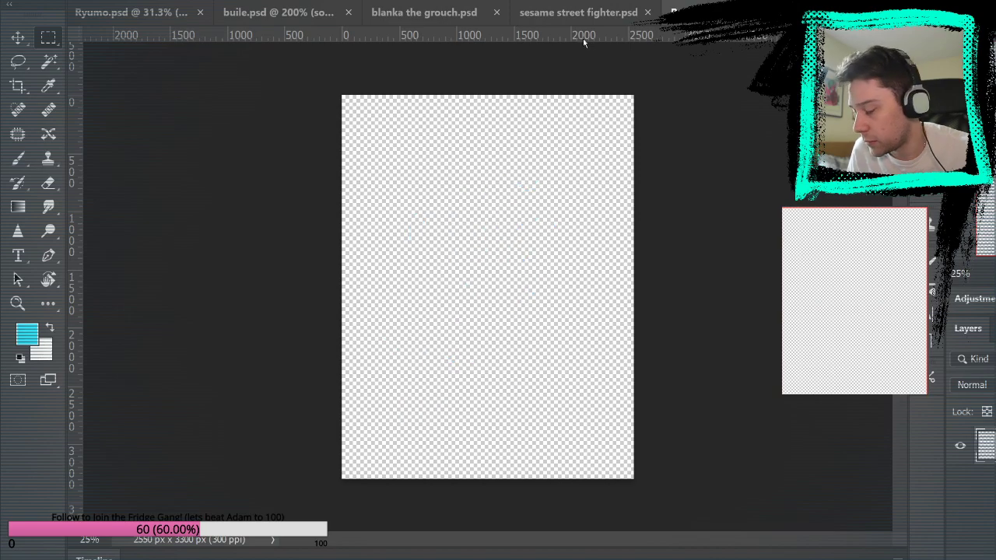
key(ctrl+z)
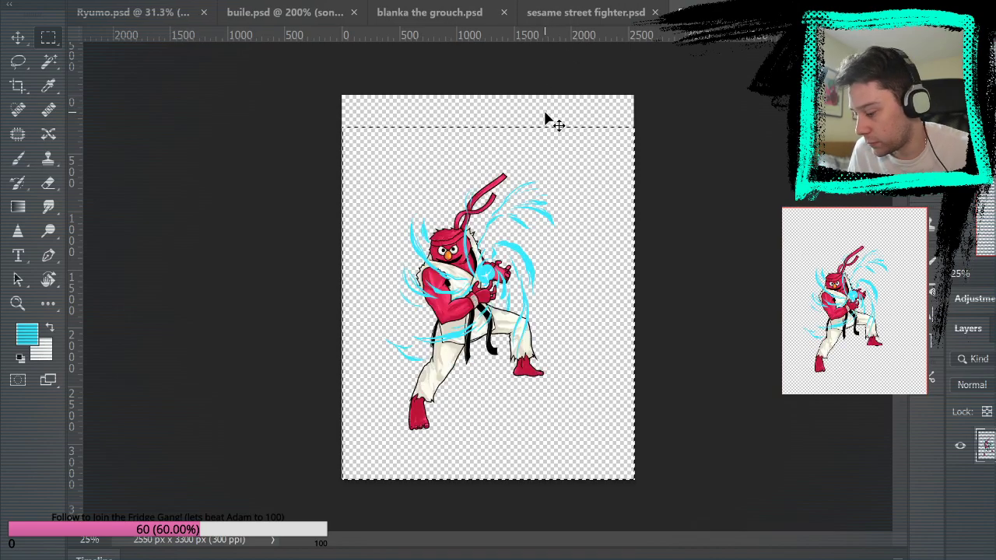
Step: Paste the Elmo figure into sesame street fighter.psd, rotate it slightly clockwise and place it opposite the yellow fighter beside the trash can
click(585, 12)
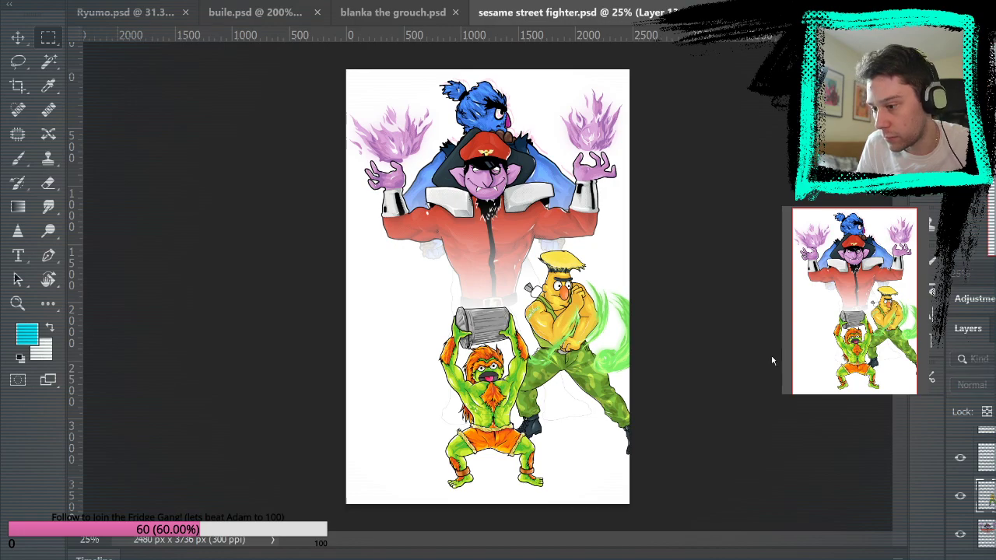
key(ctrl+v)
key(v)
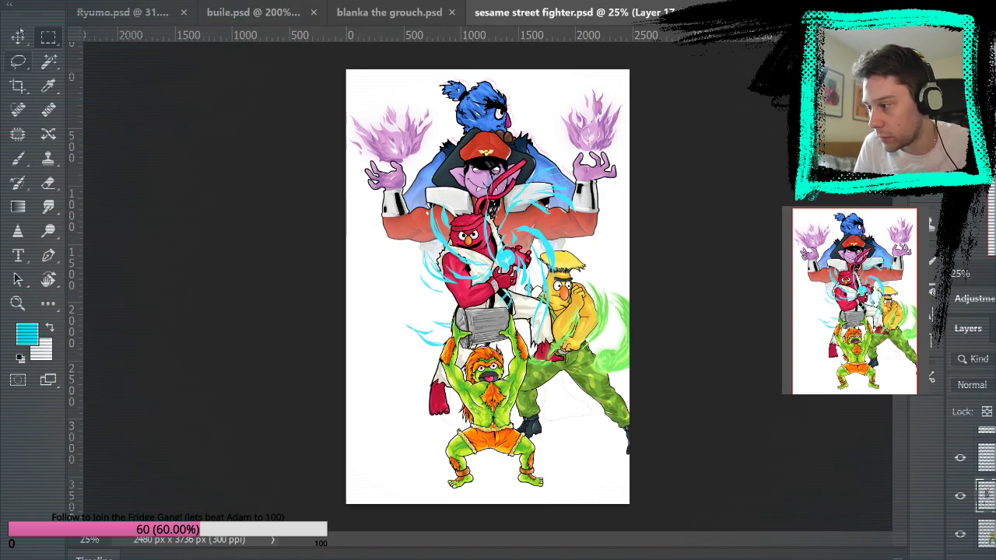
key(ctrl+t)
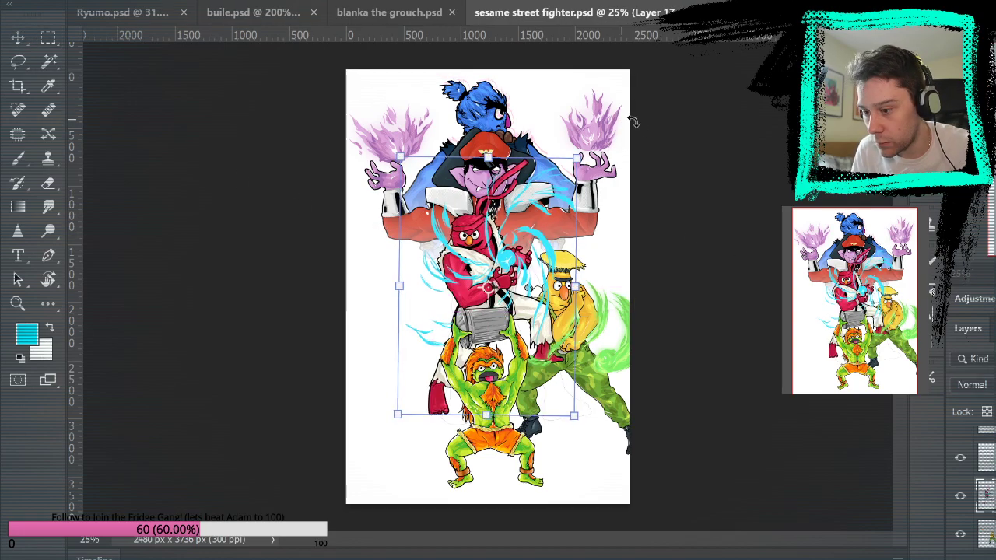
drag(620, 148, 634, 165)
drag(472, 245, 386, 305)
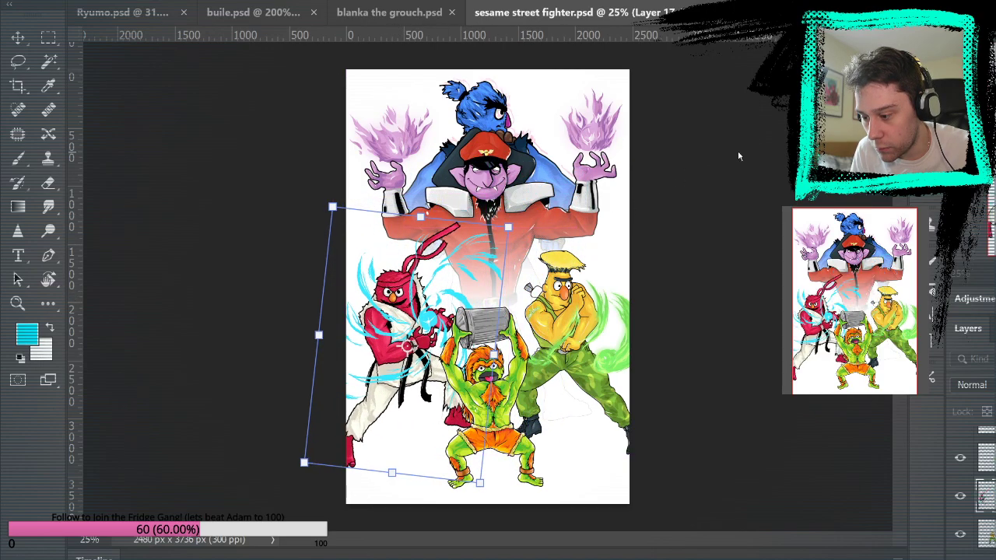
key(Return)
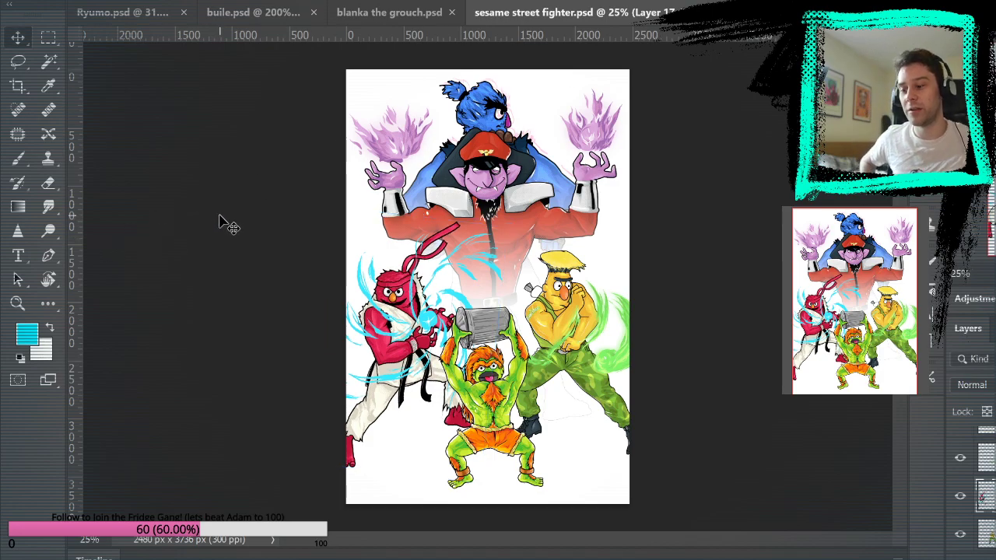
Step: Nudge the pasted Elmo figure up and to the right until its rear foot sits inside the poster edge
key(shift+Up)
key(shift+Up)
key(shift+Up)
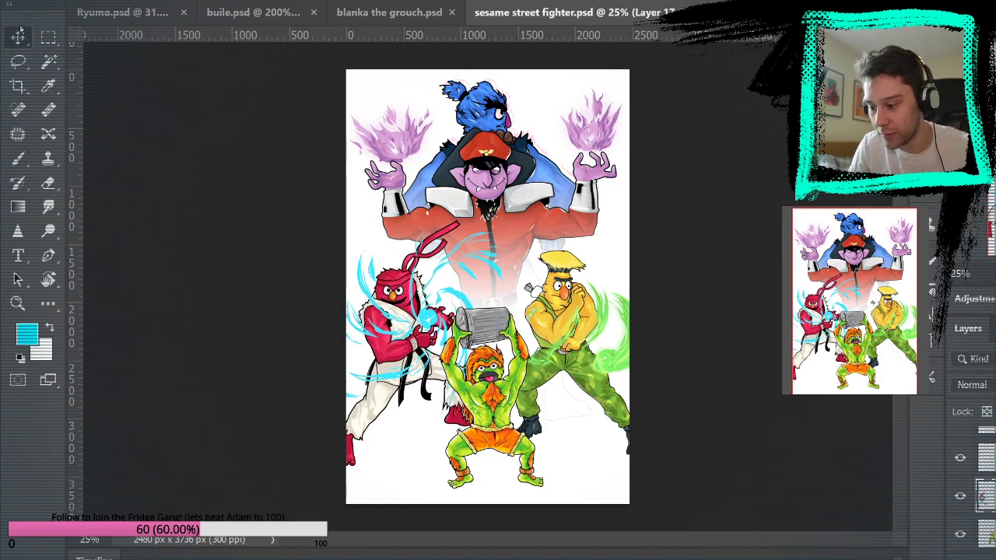
key(shift+Right)
key(shift+Right)
key(shift+Right)
key(shift+Right)
key(shift+Right)
key(shift+Right)
key(shift+Right)
key(shift+Right)
key(shift+Right)
key(shift+Up)
key(shift+Up)
key(shift+Up)
key(shift+Up)
key(shift+Up)
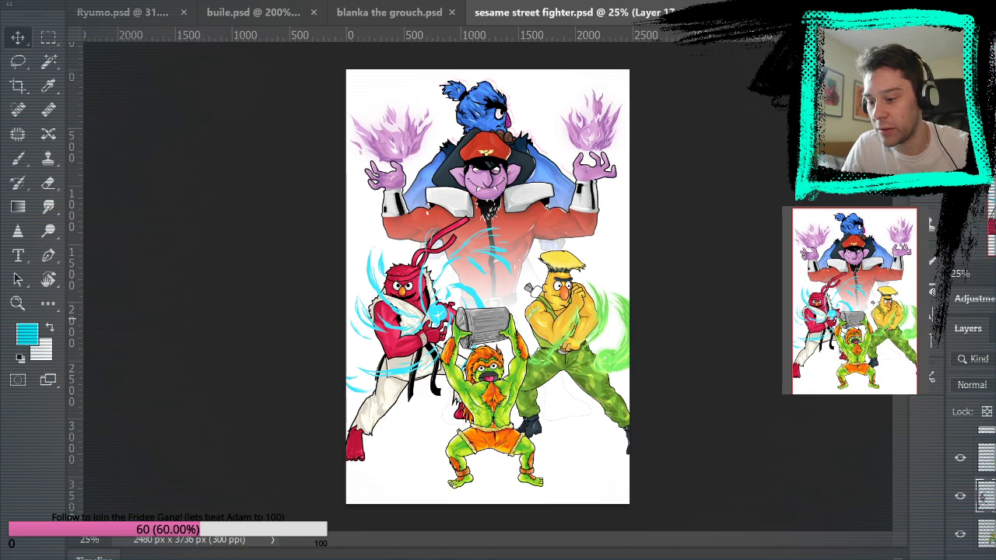
Step: Select all the character layers together, nudge them to the left and rotate the group very slightly clockwise
scroll(984, 438, up, 1)
click(986, 430)
scroll(986, 482, down, 5)
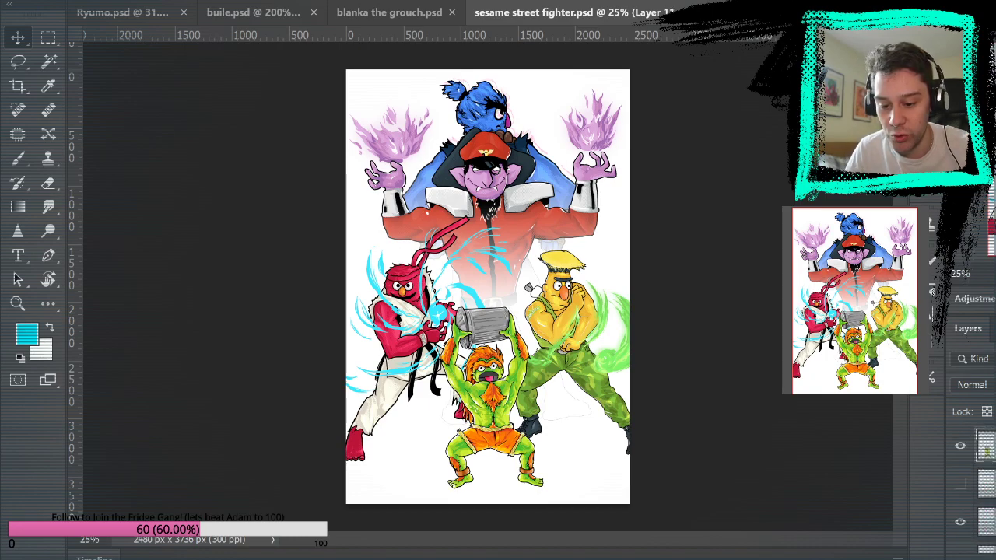
shift+click(986, 484)
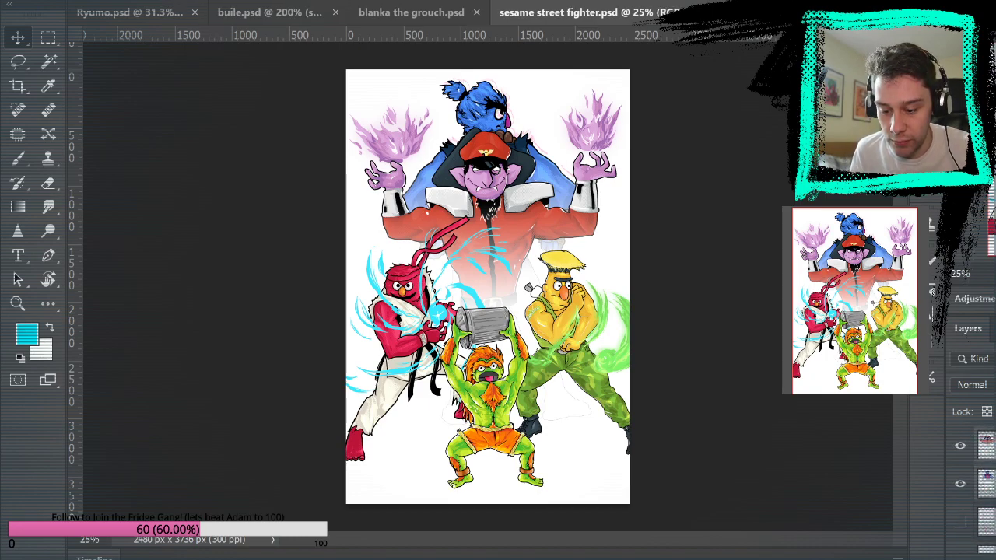
key(shift+Left)
key(shift+Left)
key(shift+Left)
key(shift+Left)
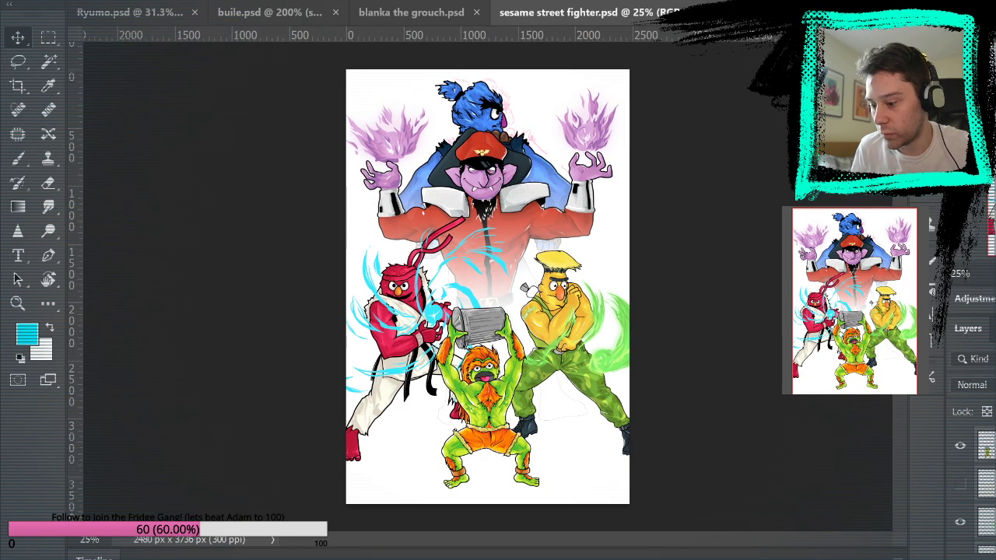
key(ctrl+t)
drag(684, 260, 685, 267)
key(Return)
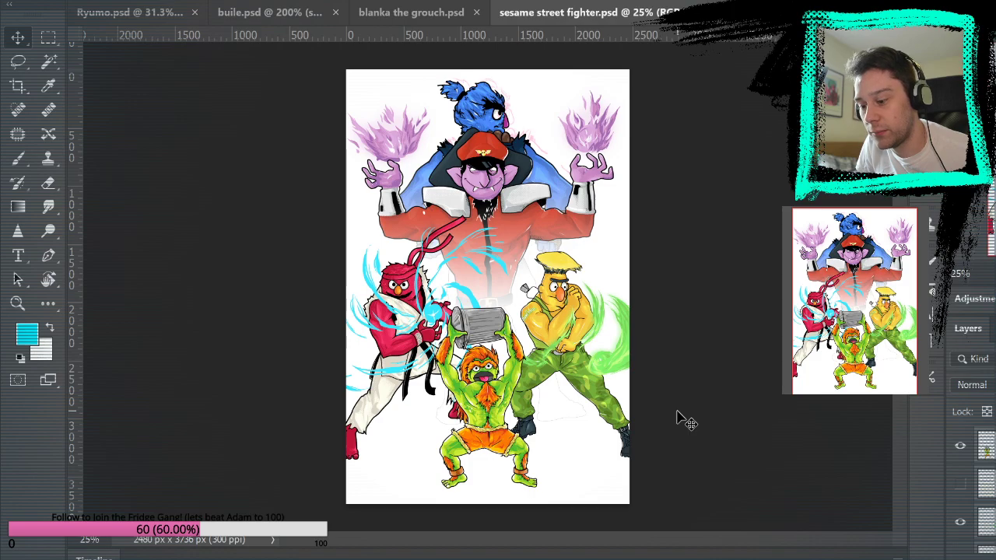
Step: Examine the overlap of the Elmo, trash-can and yellow fighter figures up to 100%, and the poster composition as a whole
click(18, 303)
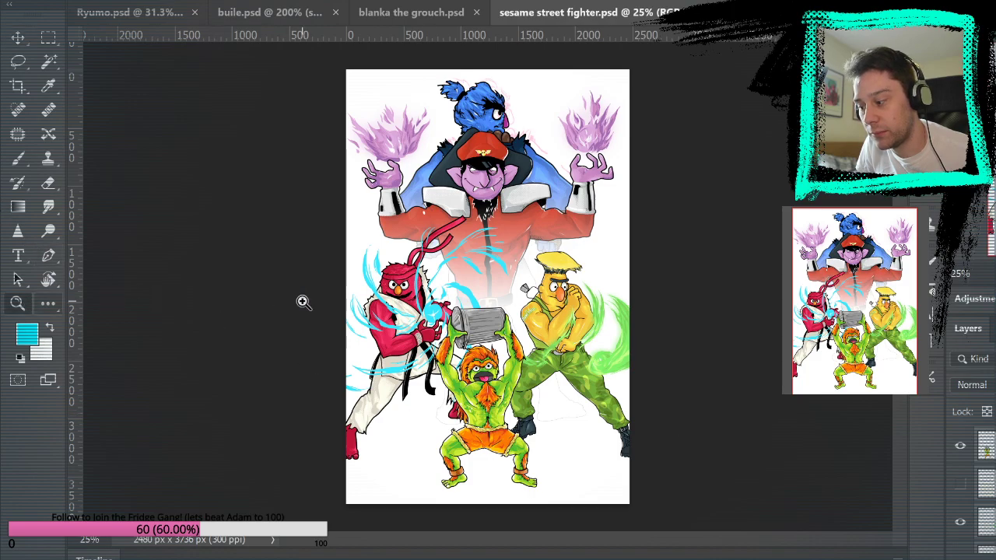
click(532, 325)
click(517, 312)
click(481, 302)
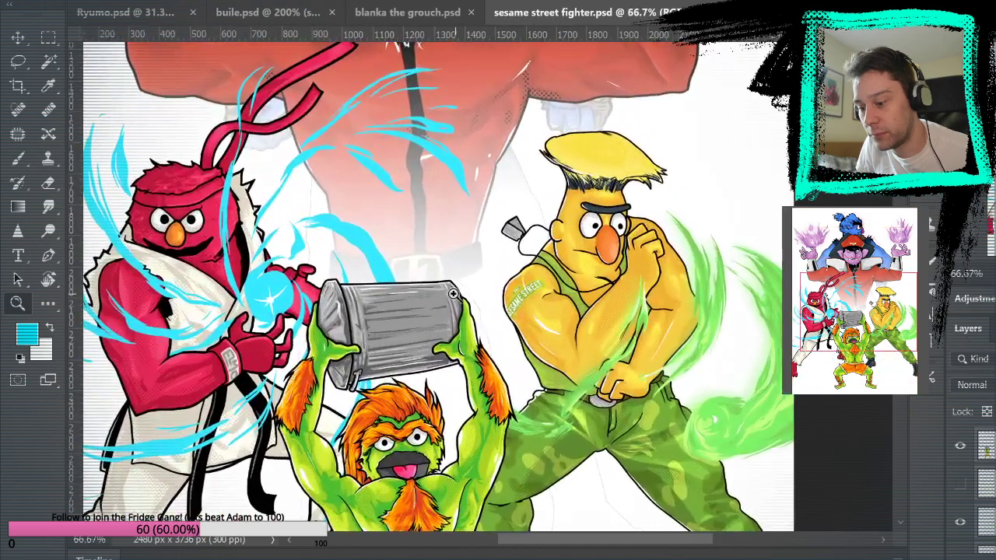
click(349, 284)
scroll(372, 273, down, 4)
scroll(371, 275, up, 5)
scroll(372, 275, up, 1)
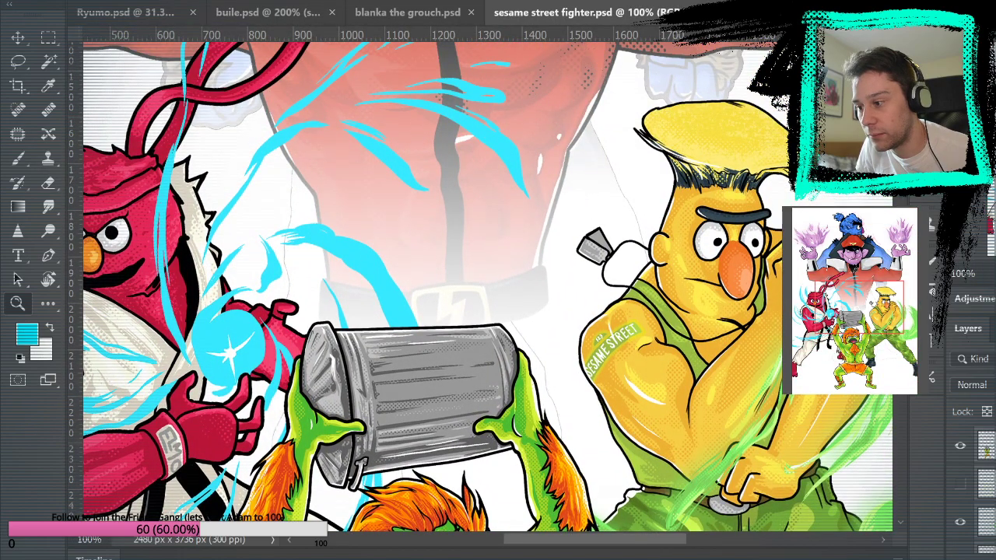
key(ctrl+0)
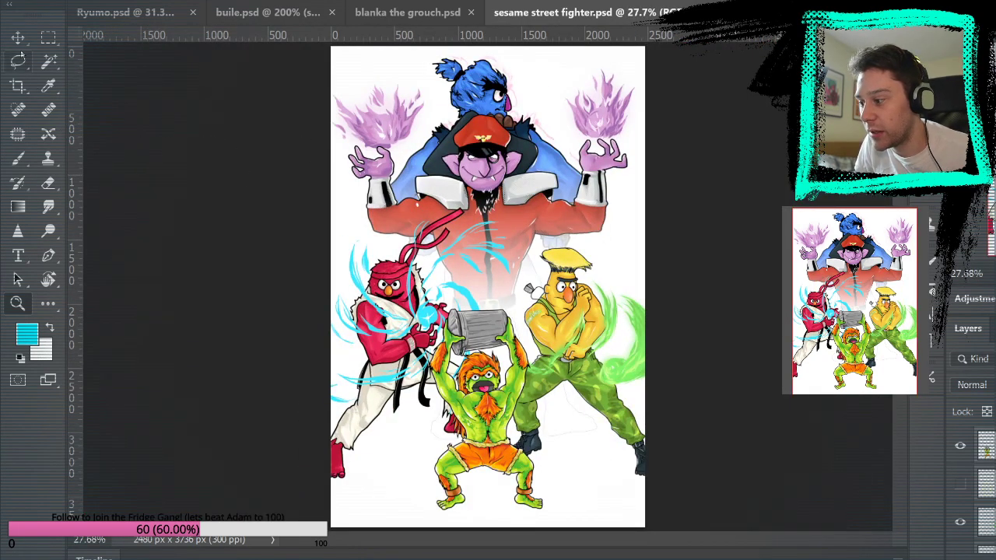
click(17, 38)
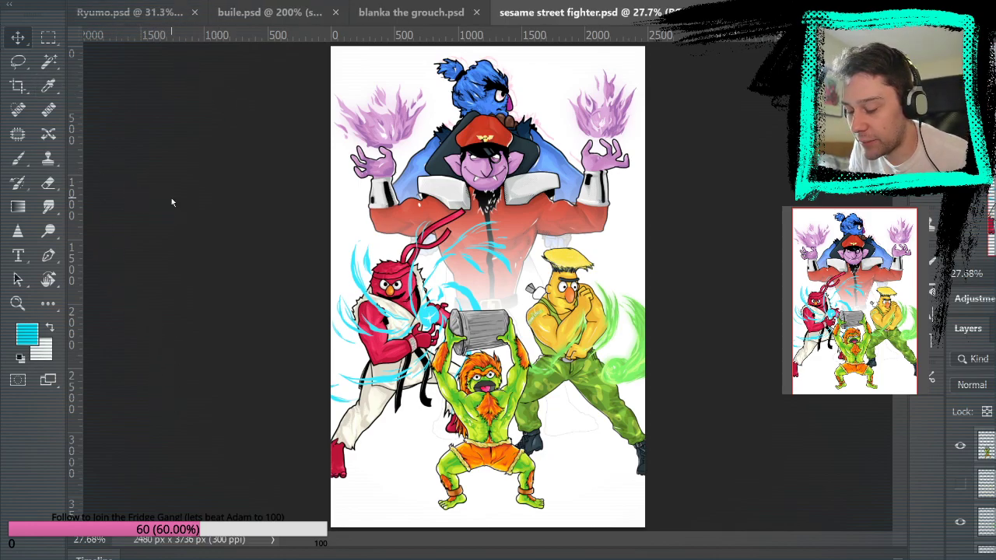
Step: Return to Ryumo.psd and examine the head and cyan energy arcs at 100%
click(163, 12)
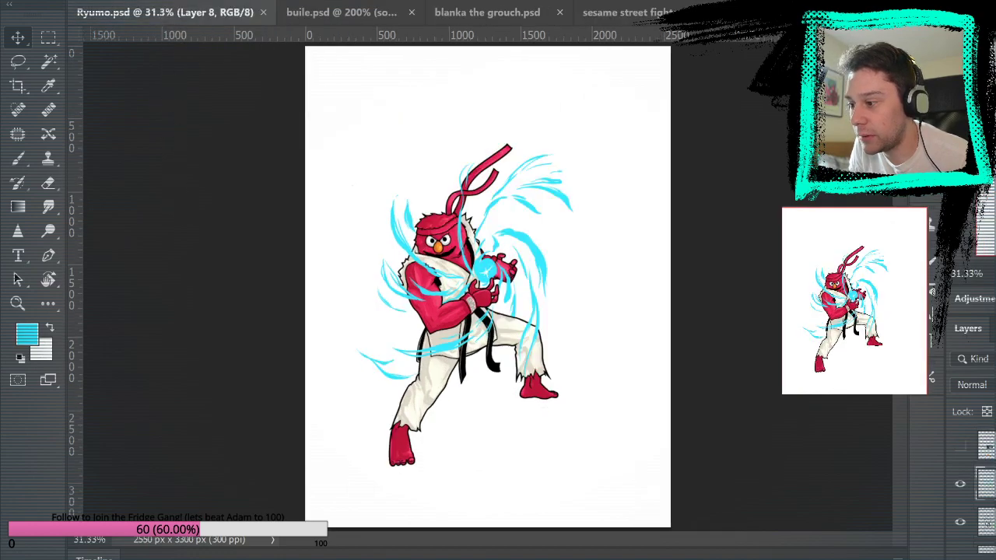
key(ctrl+1)
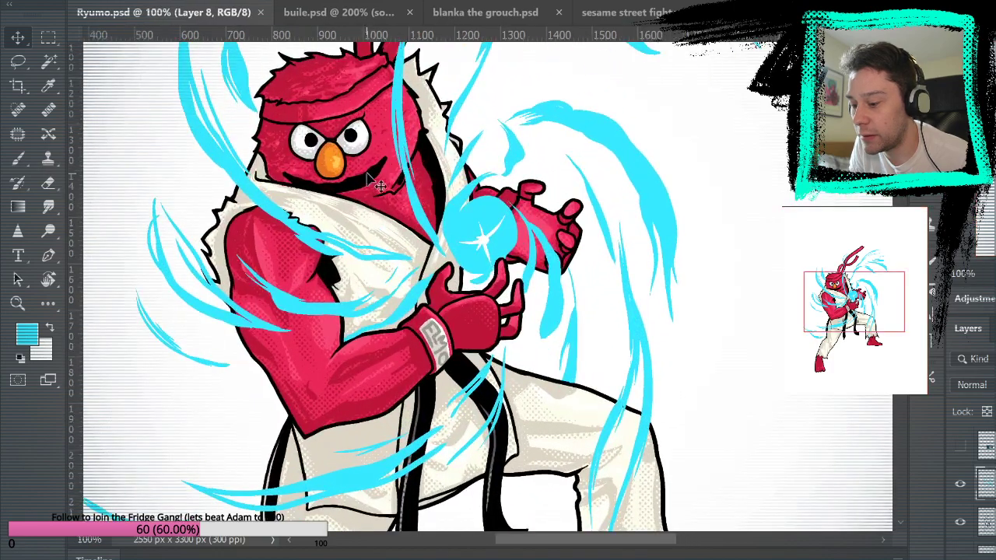
scroll(187, 341, up, 3)
scroll(841, 400, up, 1)
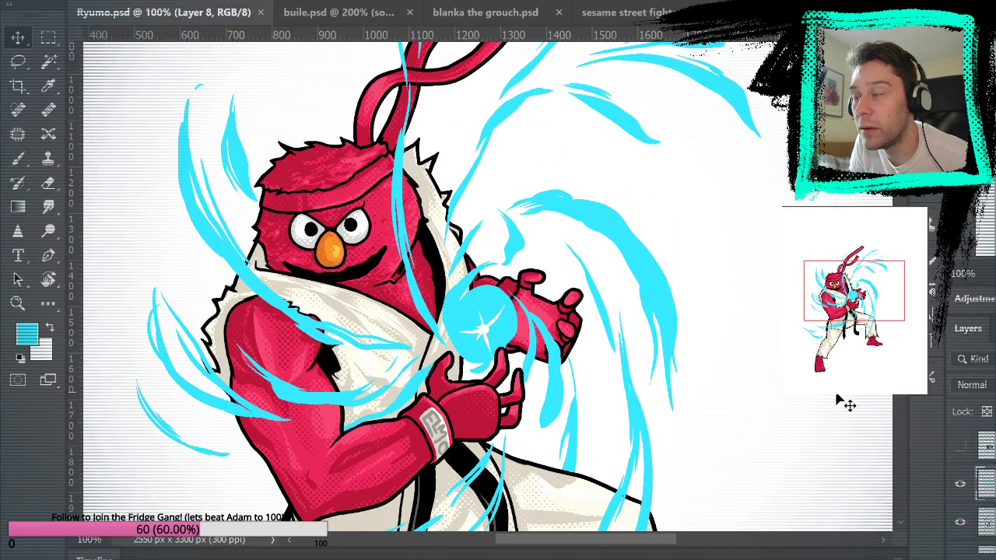